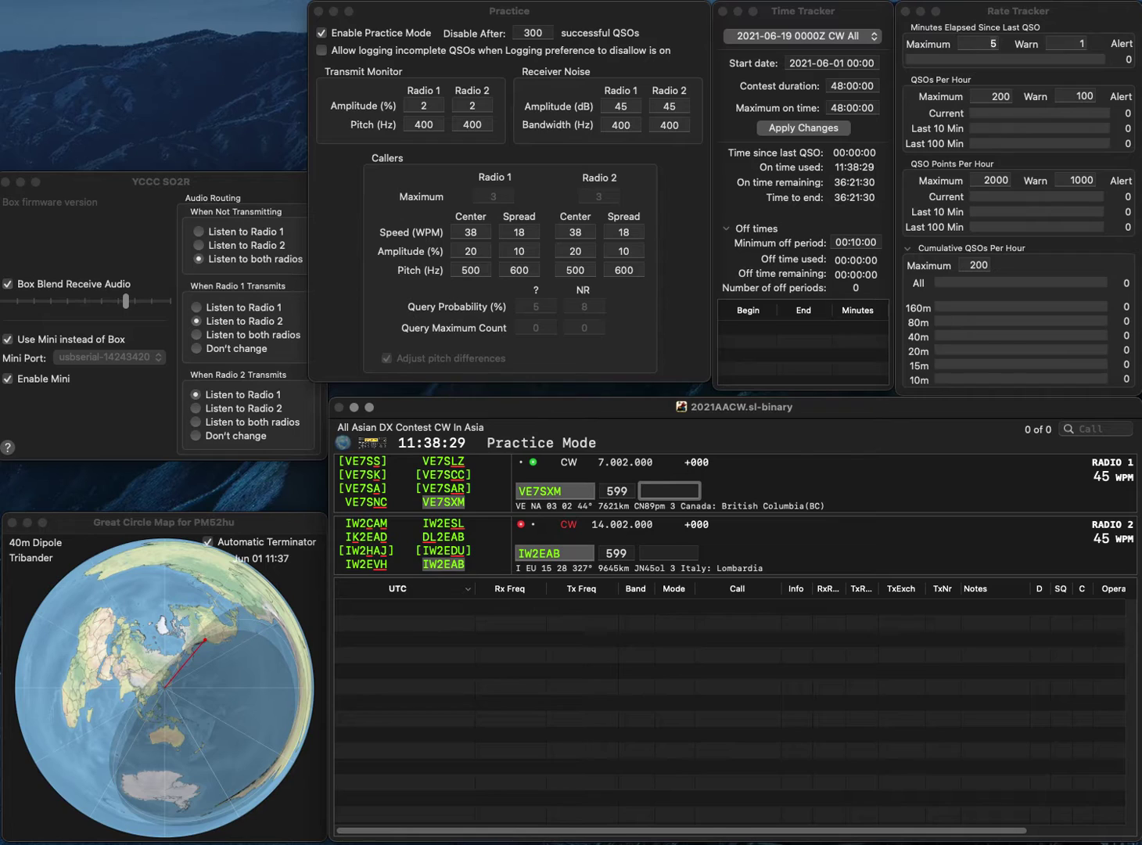
type("22")
key("Return")
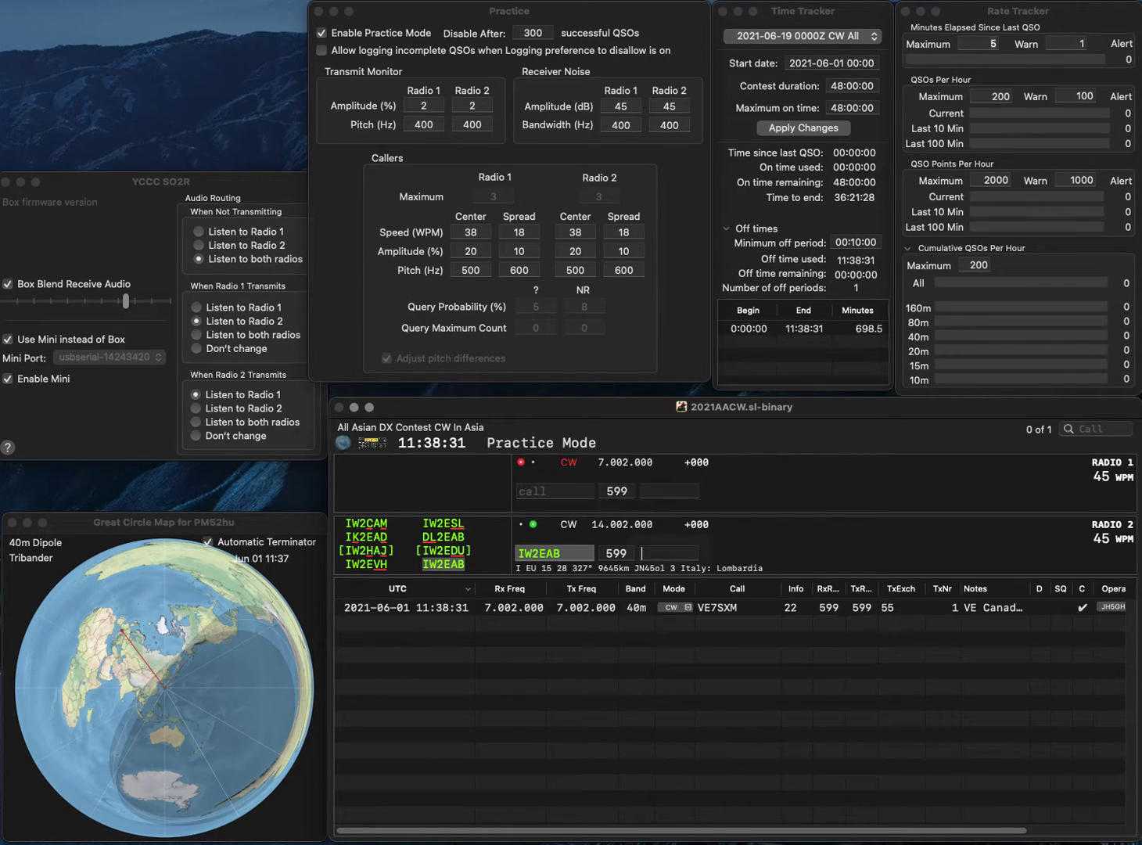
type("32")
key("Return")
- Enter the caller 9A/AI6V on Radio 1 and send the exchange
type("9A")
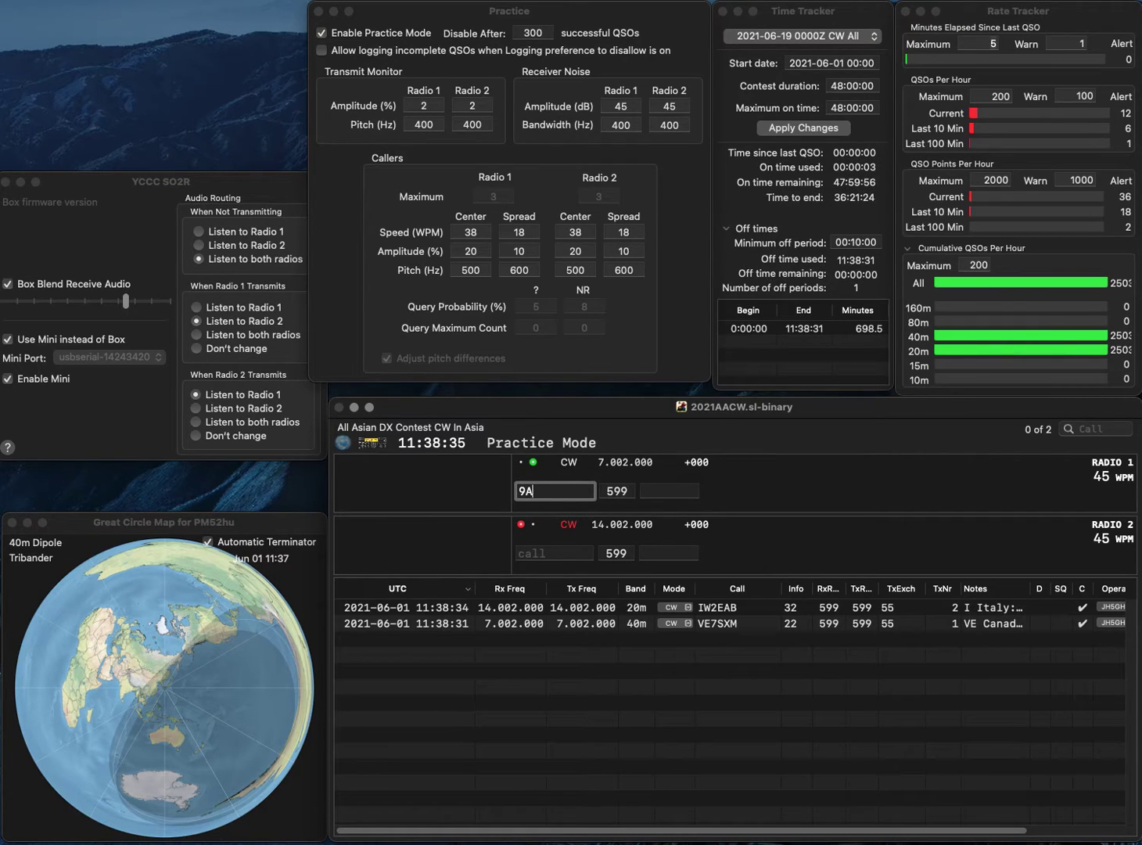
type("/AI6V")
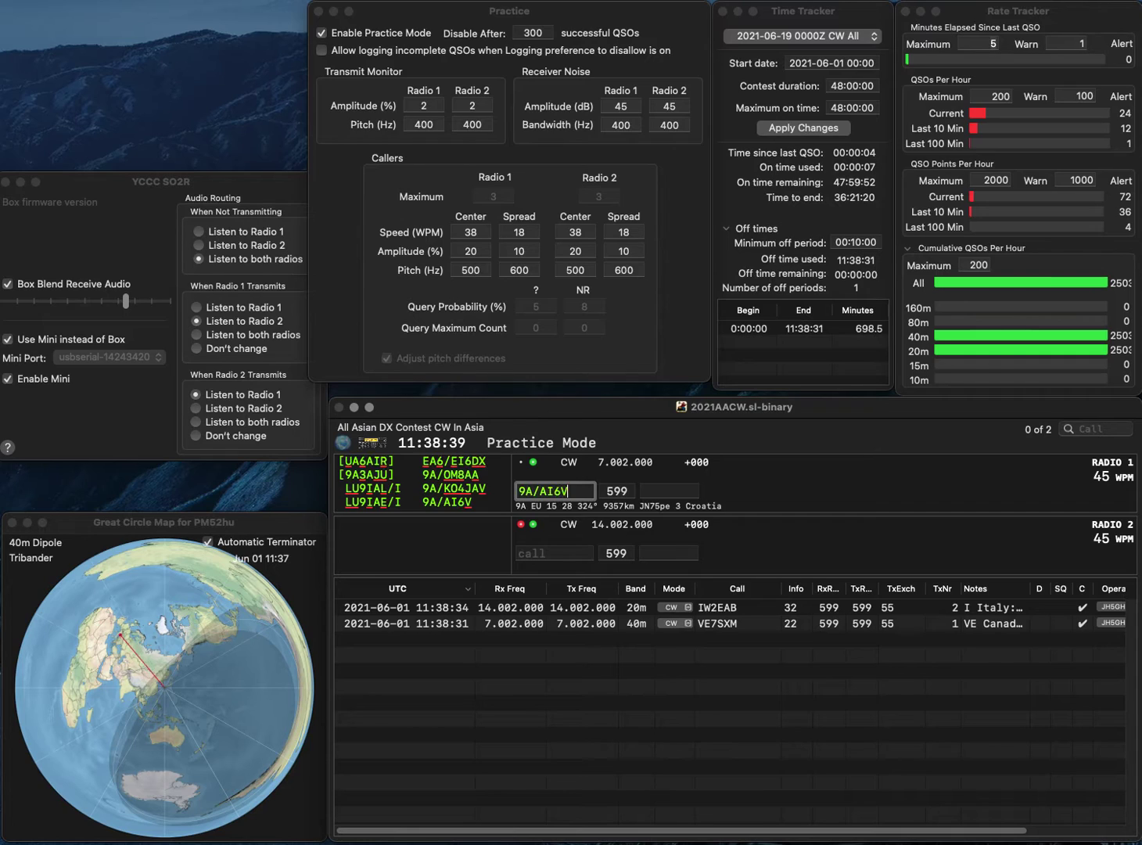
key("Return")
- Enter the caller N1RP on Radio 2 and send the exchange
type("N1LP")
key("BackSpace")
key("BackSpace")
type("RP")
key("Return")
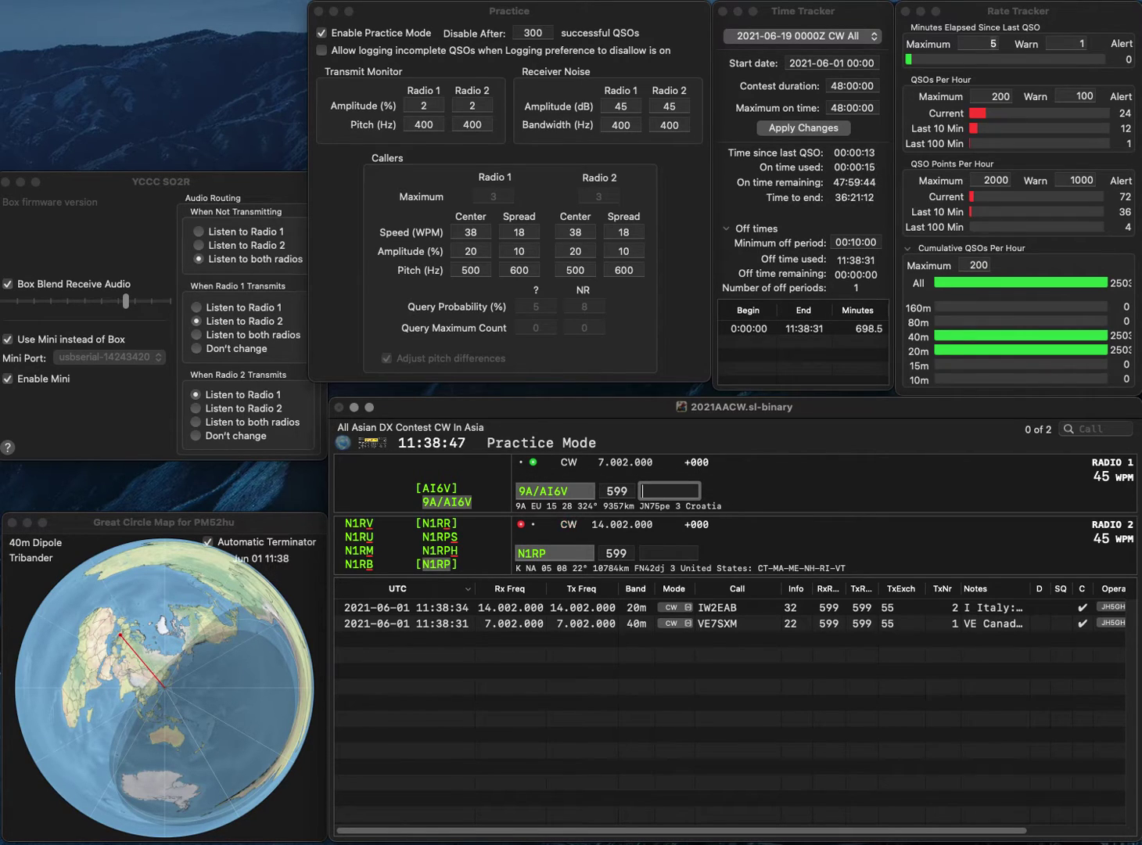
- Log 9A/AI6V on Radio 1 with received exchange 55 and N1RP on Radio 2 with 22
type("55")
key("Return")
key("Tab")
type("22")
key("Return")
type("JA8TGD")
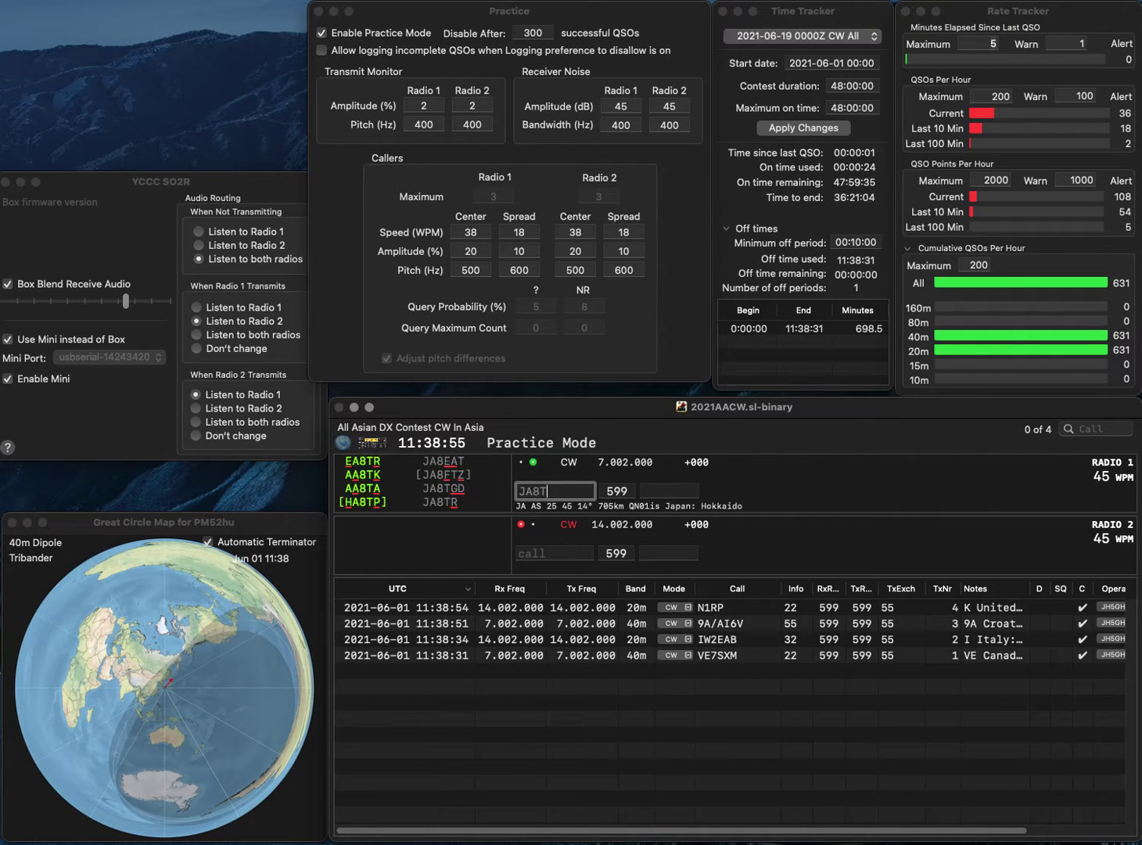
key("Return")
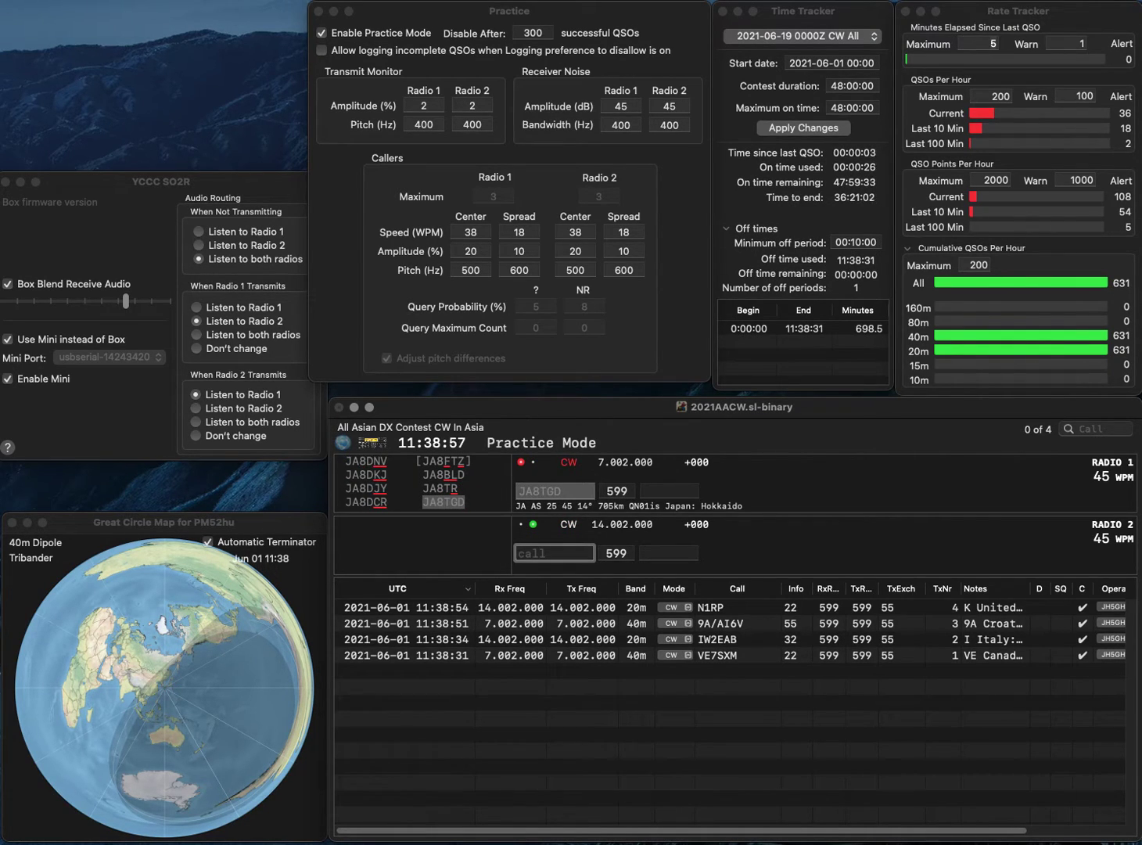
type("HB9HFA")
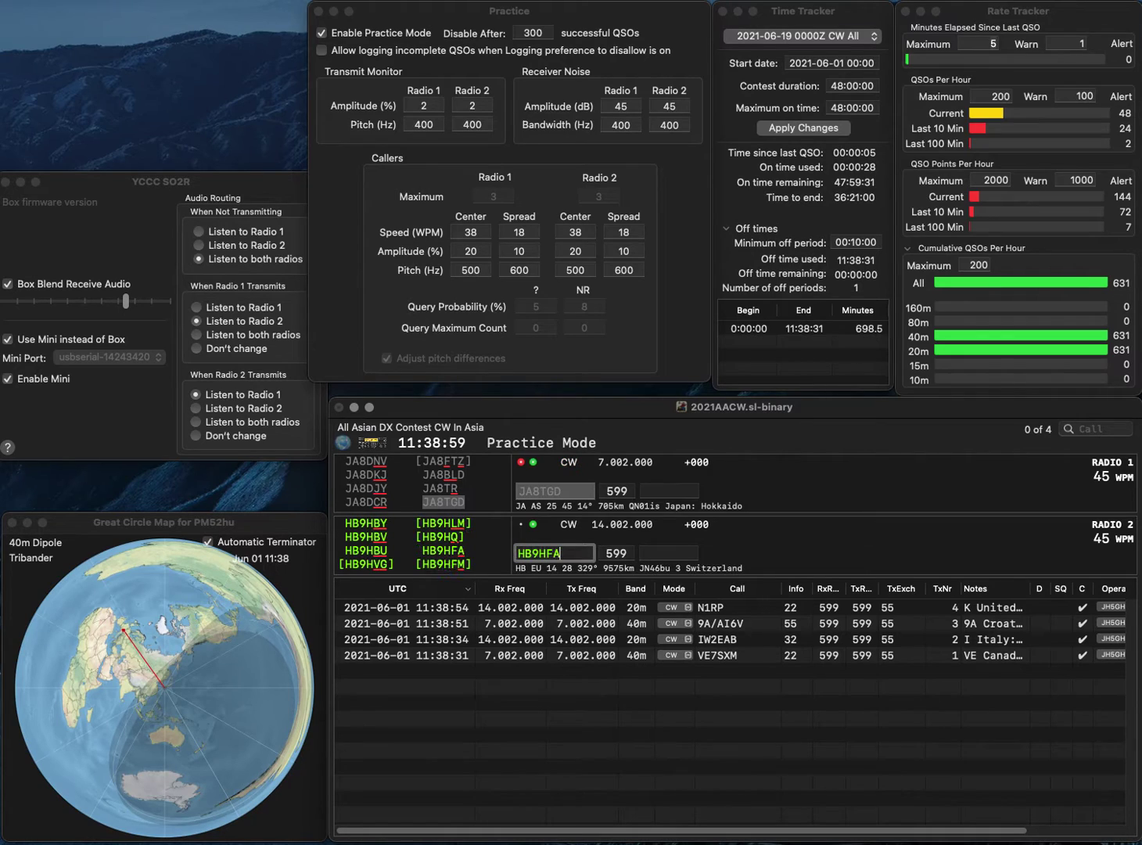
key("Return")
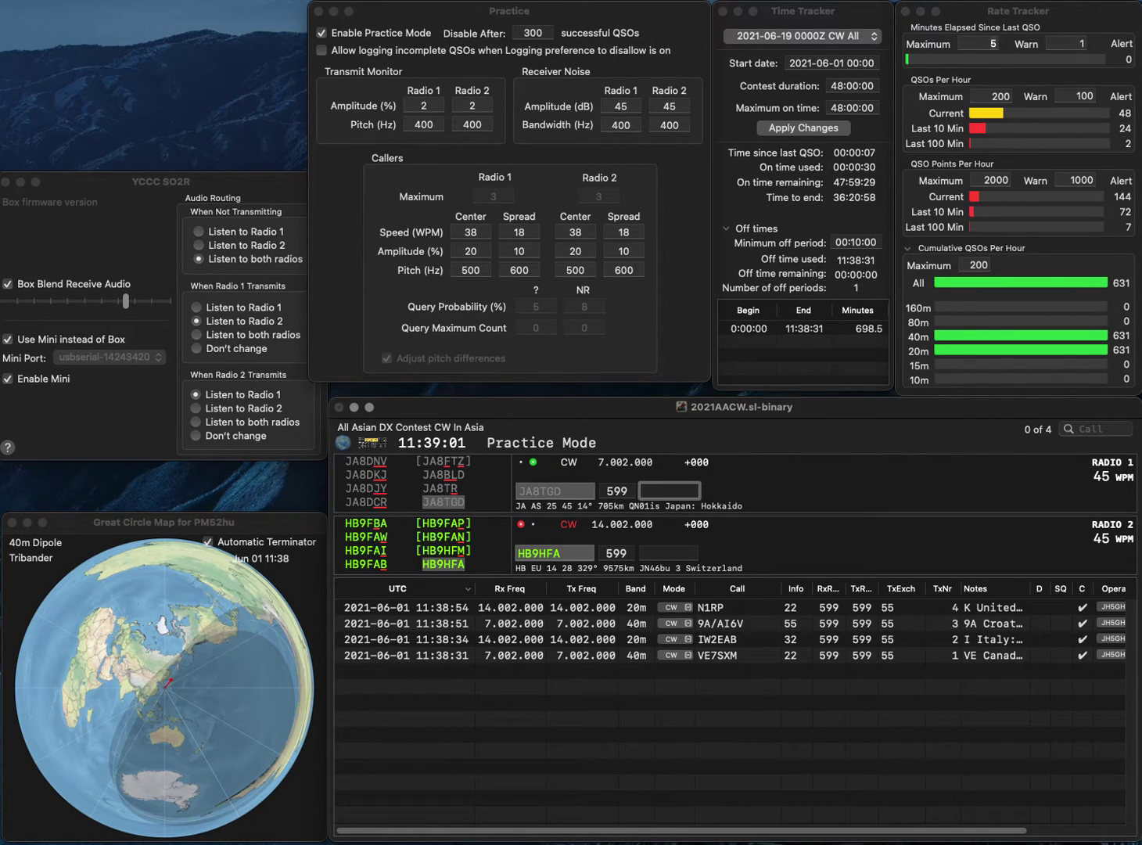
- Log JA8TGD on Radio 1 with received exchange 98 and HB9HFA on Radio 2 with 83
type("98")
key("Return")
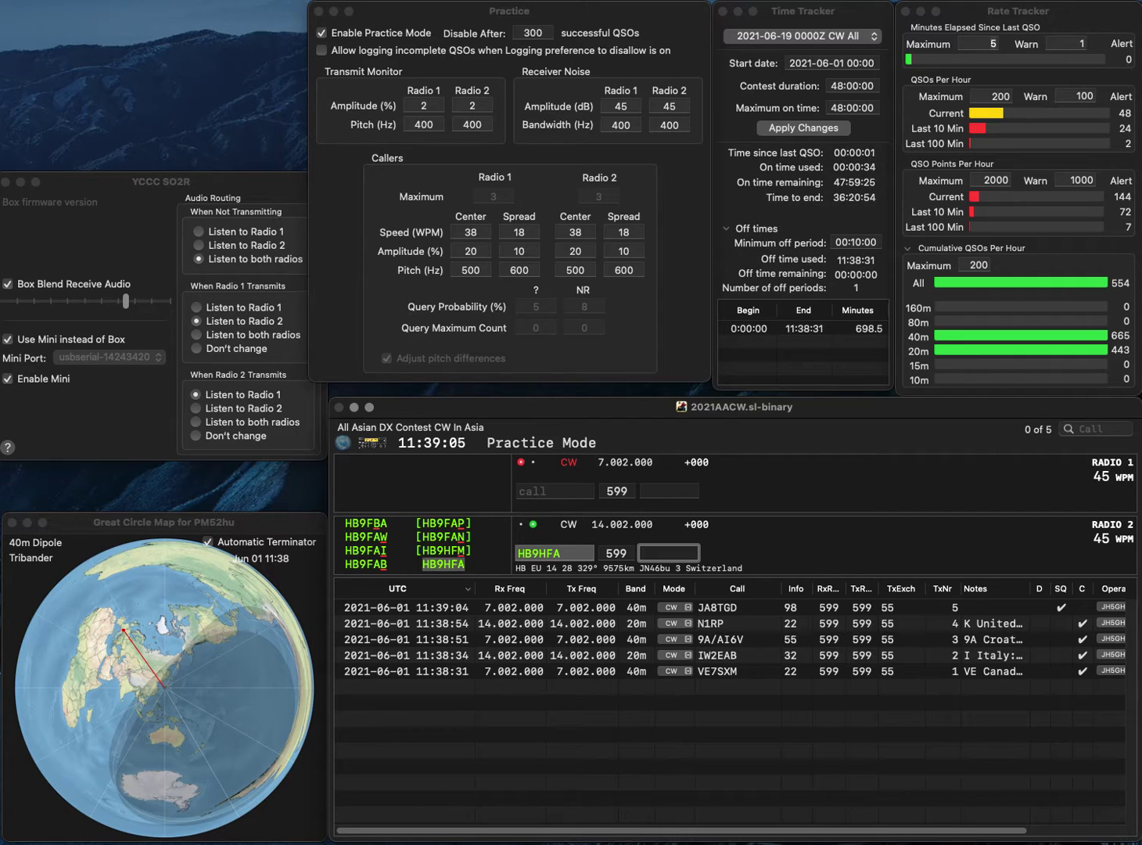
type("83")
key("Return")
- Answer the caller GM7WCO/P on Radio 1 and the caller UR7HN on Radio 2
type("7WCO")
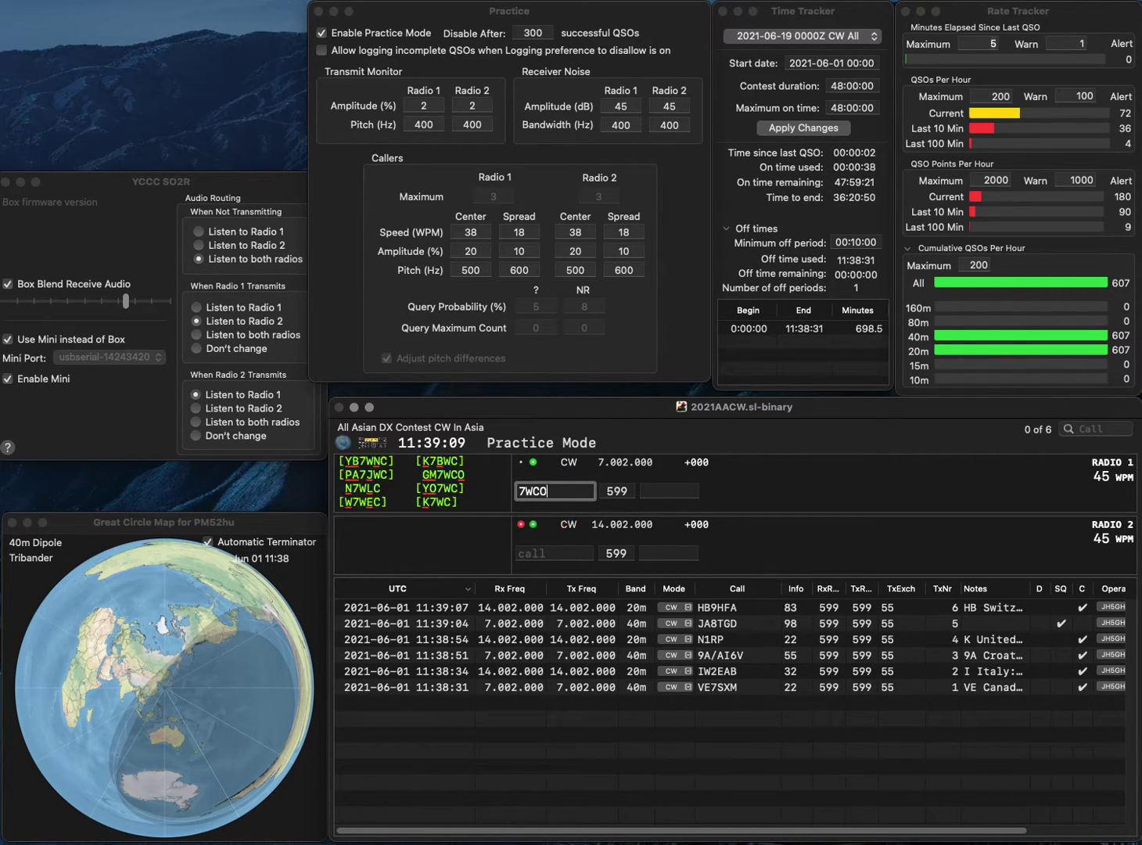
type("/P")
key("ctrl+a")
type("GM")
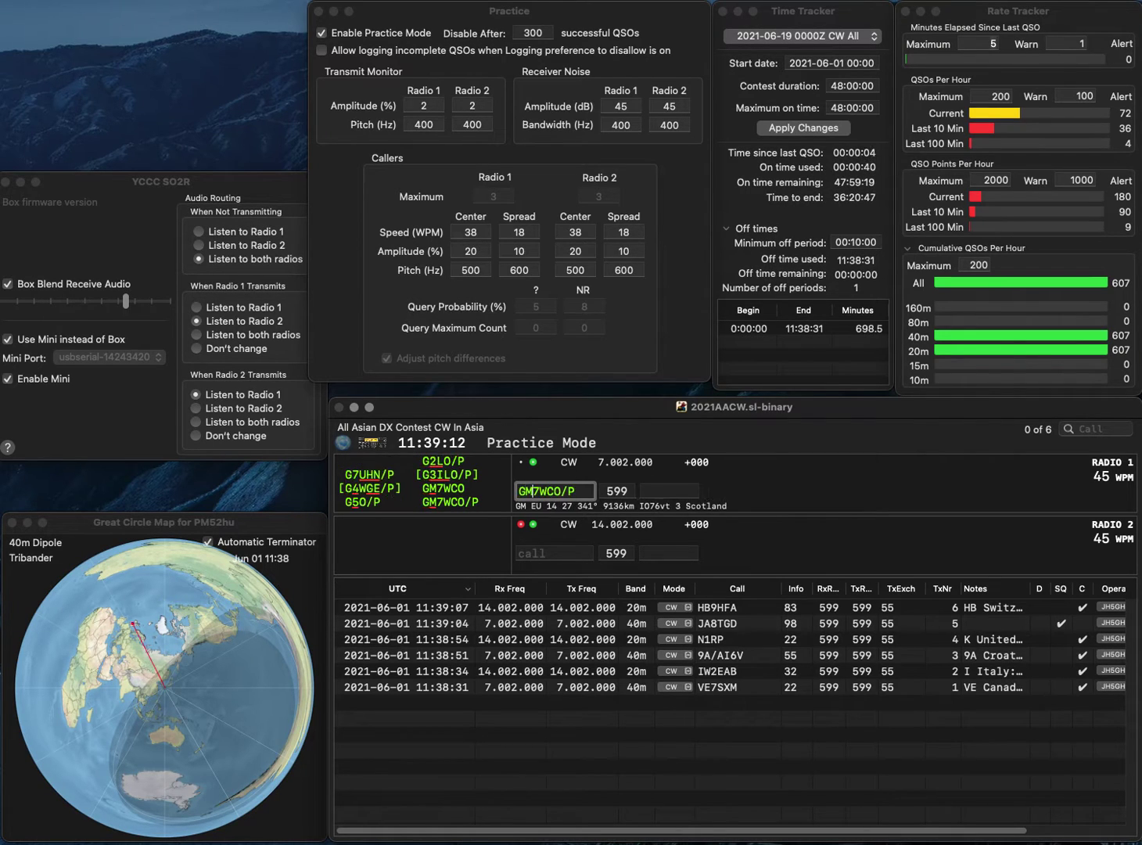
key("Return")
type("UR7HN")
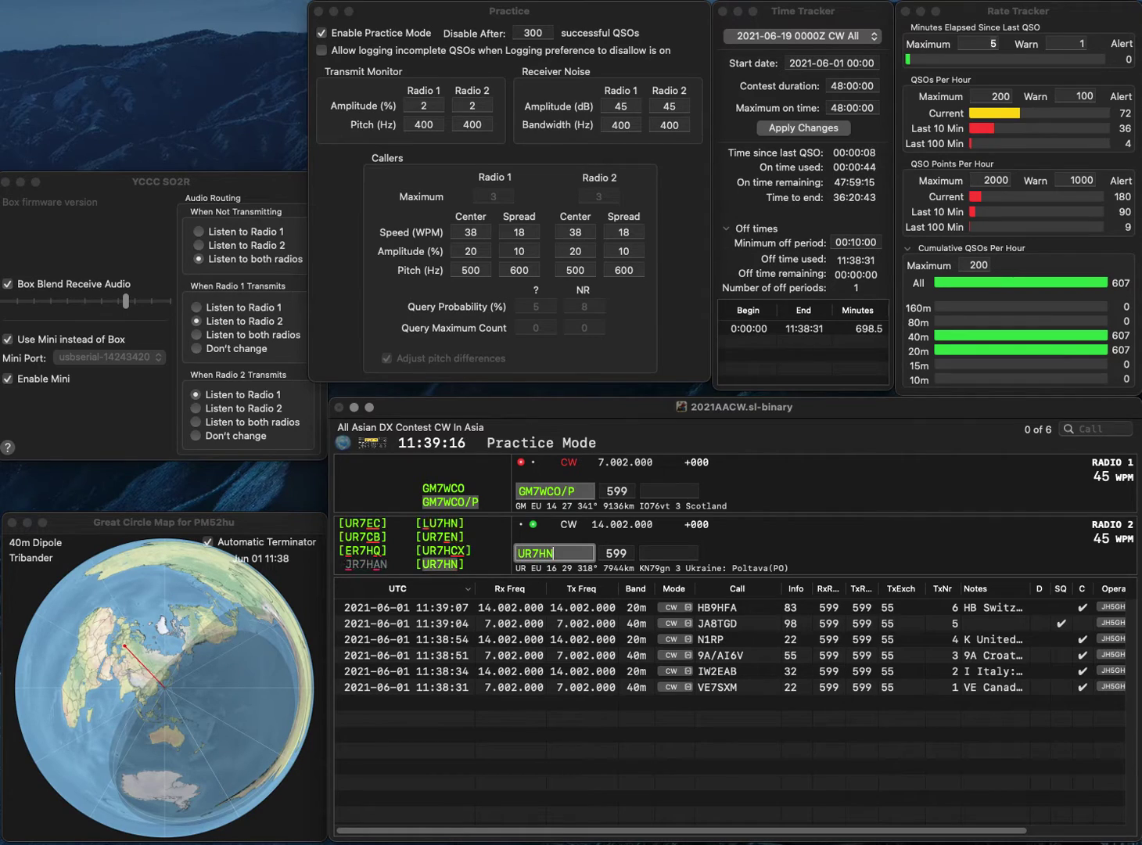
key("Return")
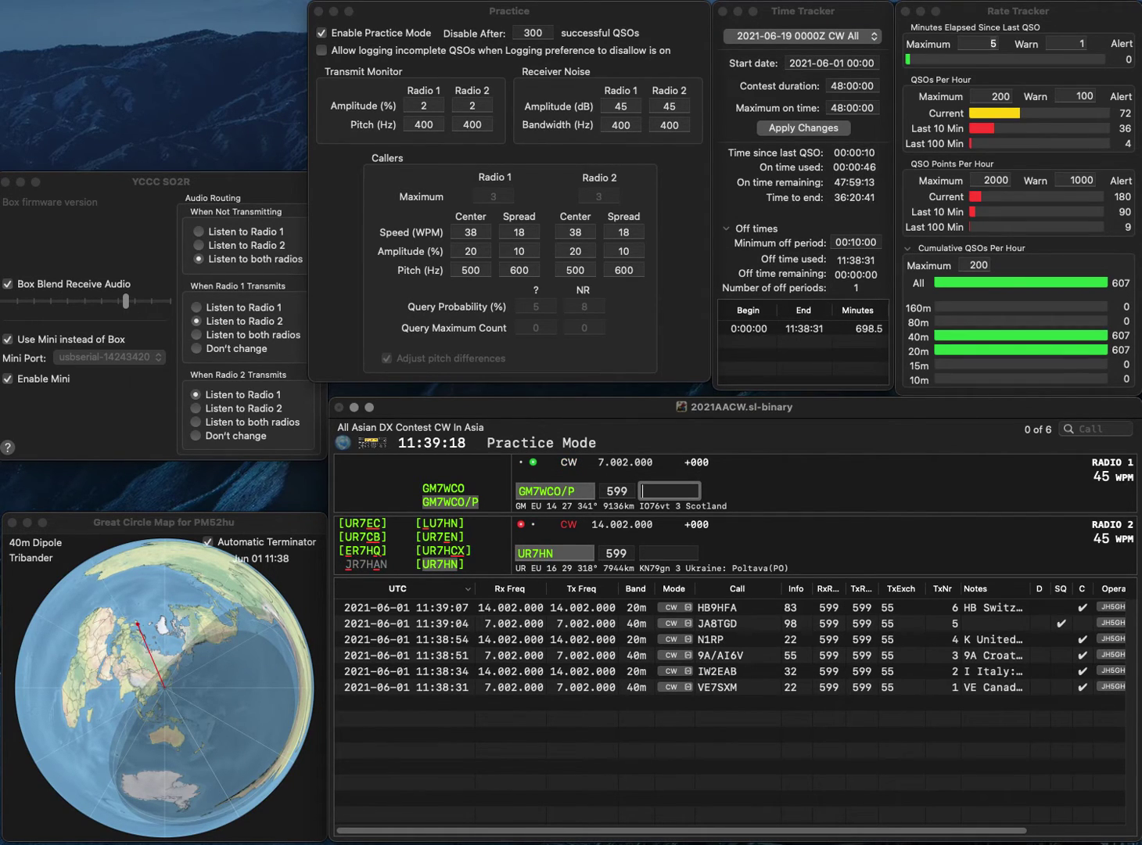
type("54")
key("Return")
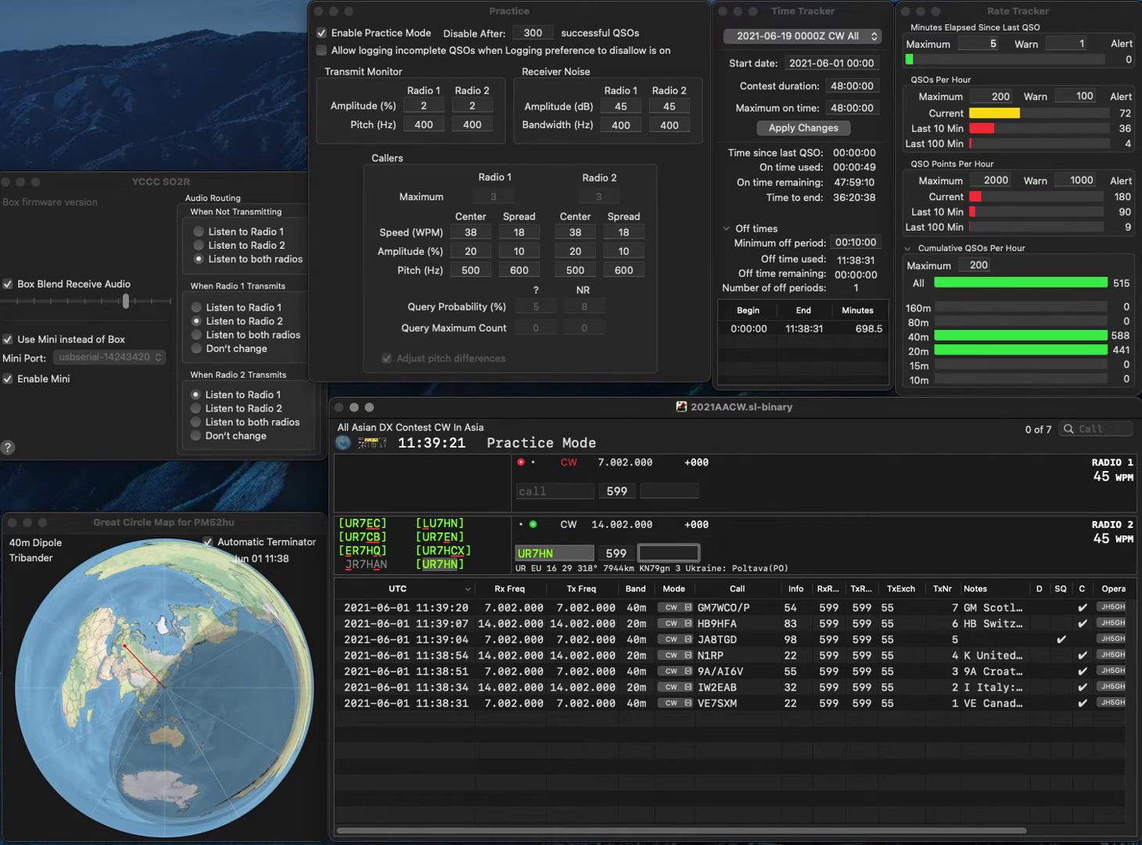
type("39")
key("Return")
- Enter the caller UY5AA on Radio 1 and send the exchange
type("K")
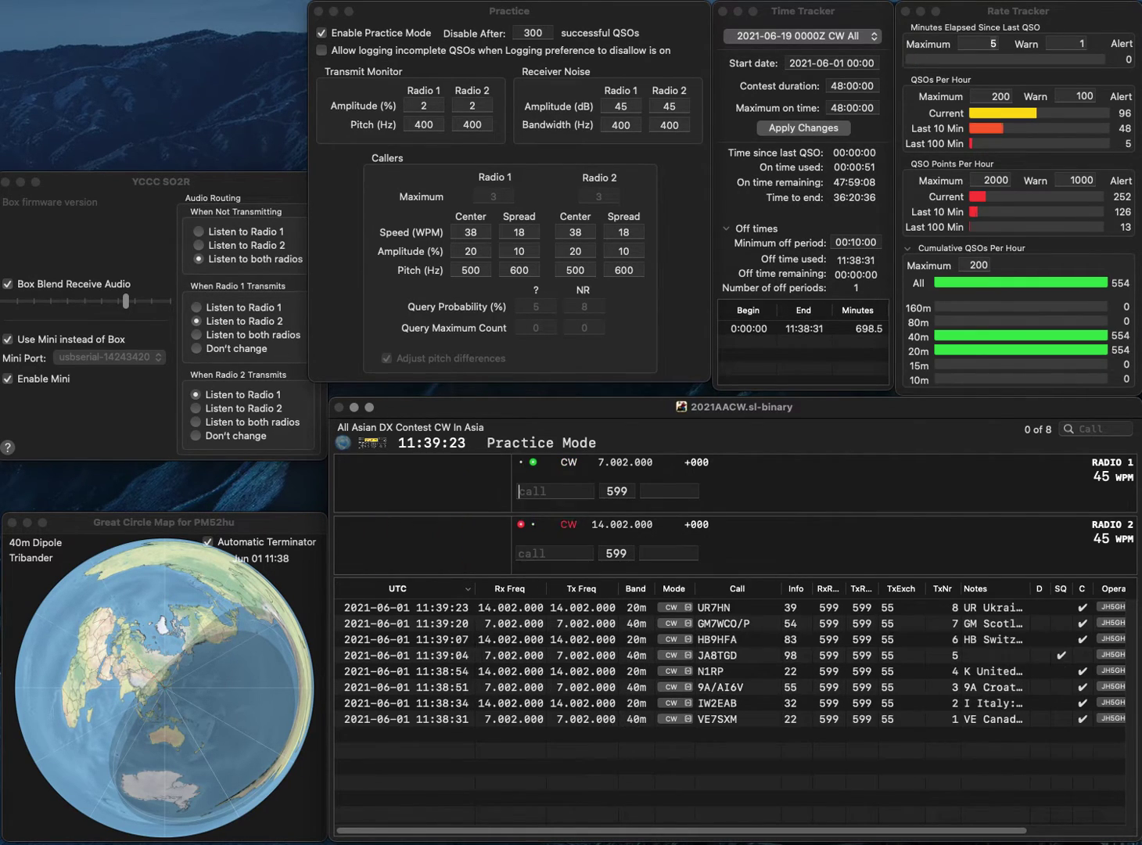
type("Y5")
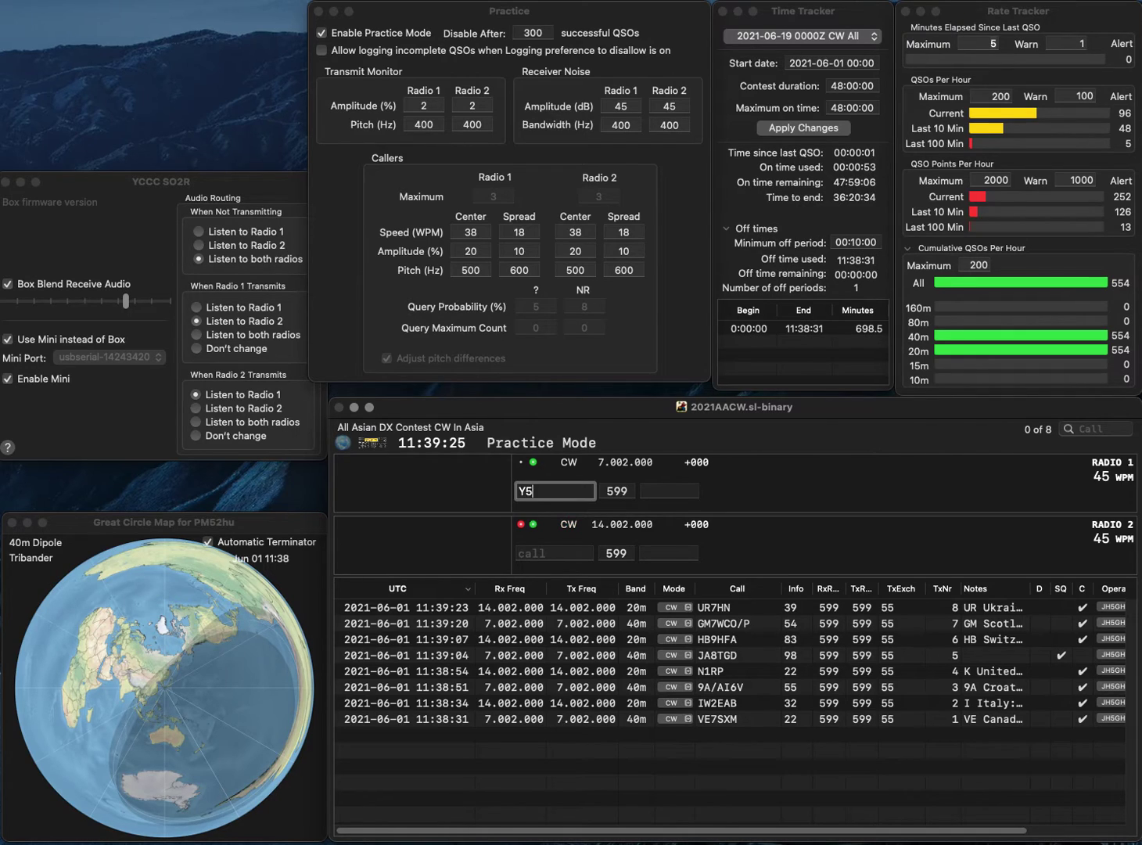
type("AA")
key("super+Left")
type("Y")
key("BackSpace")
type("U")
key("Return")
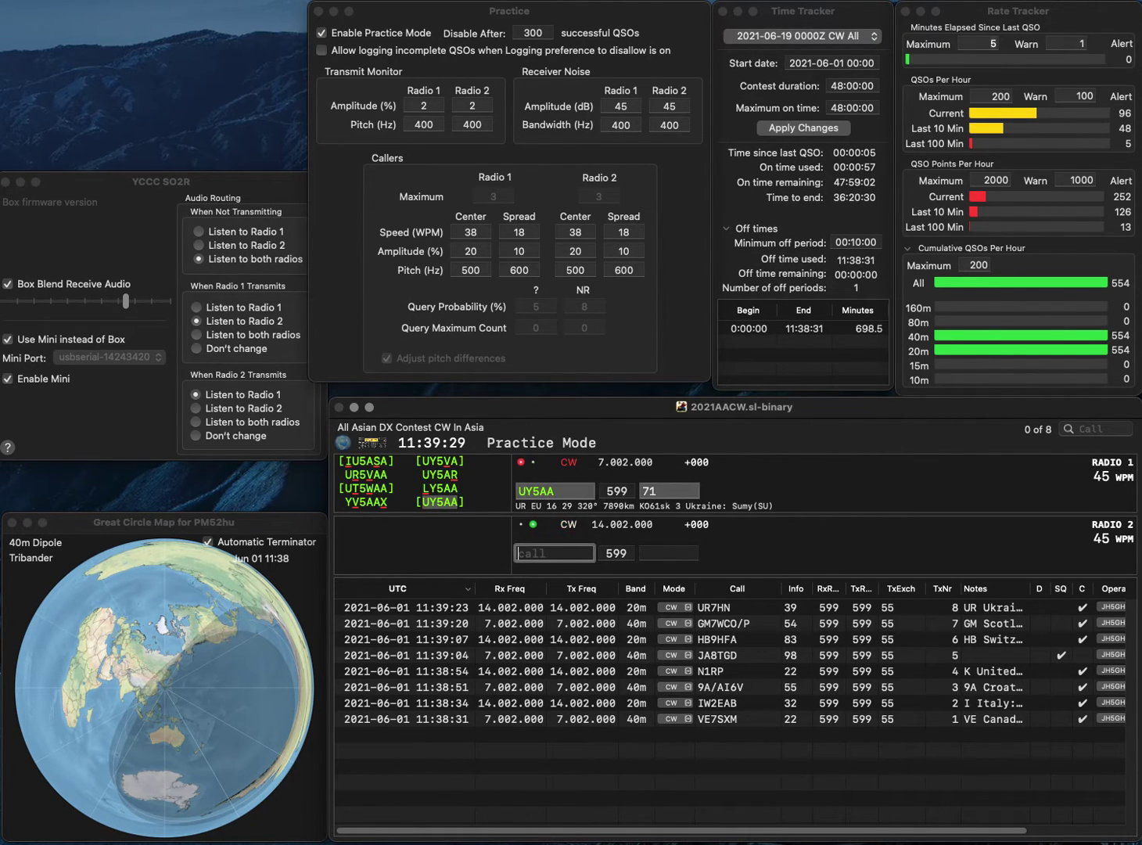
type("7HAJ")
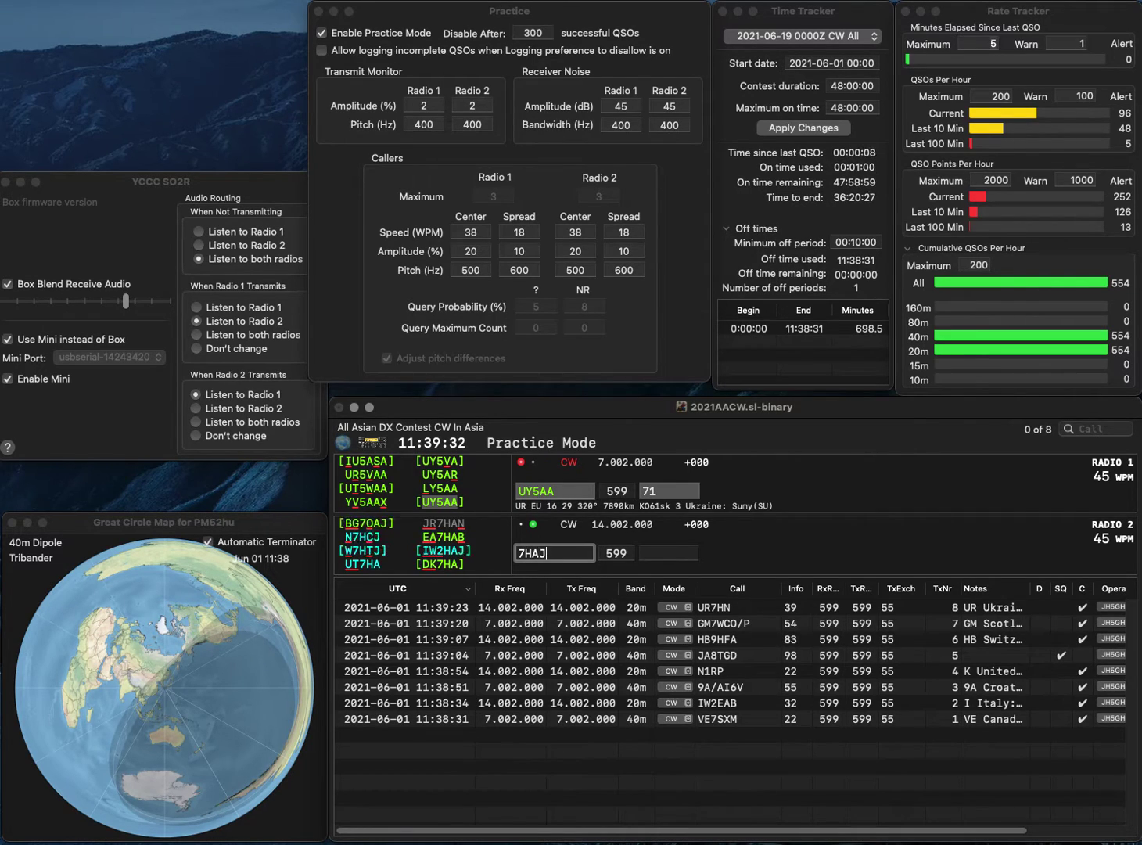
key("BackSpace")
type("J")
key("Return")
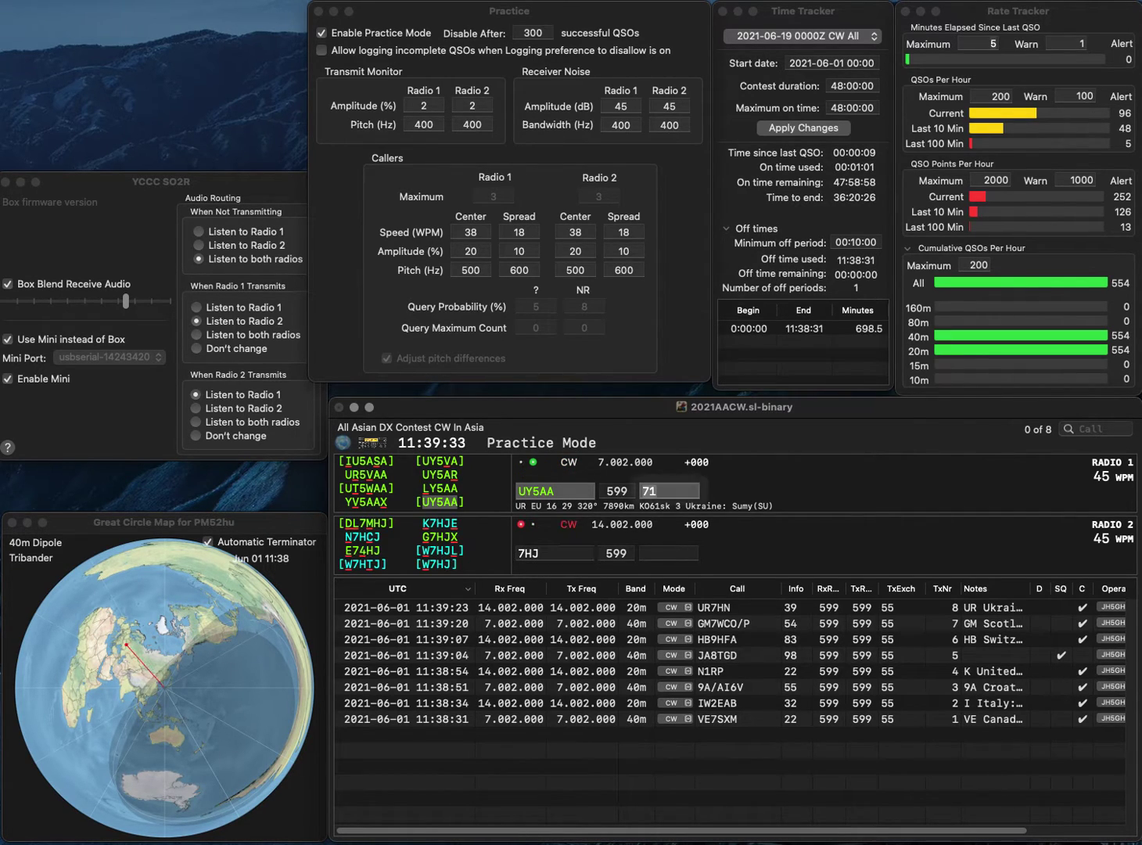
type("06")
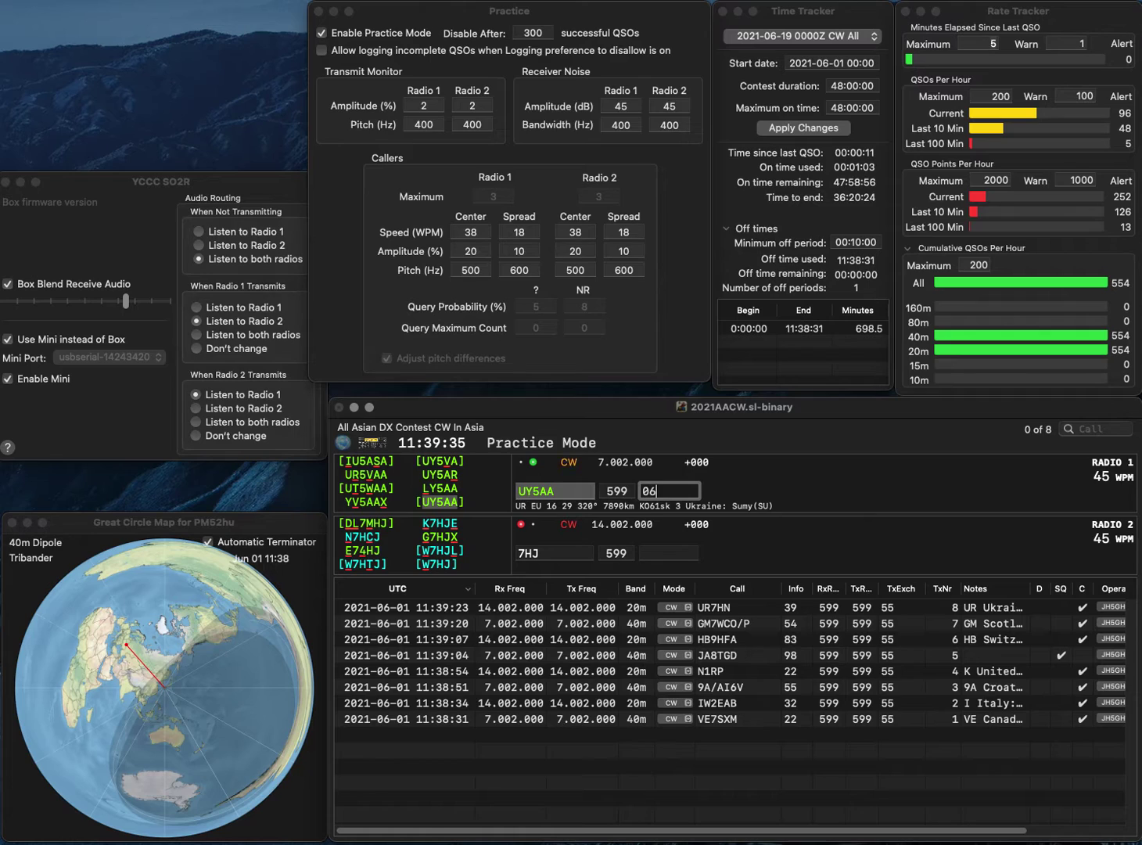
key("Return")
type("E74HJ")
key("Left")
key("Left")
type("4")
key("Return")
type("K4ME")
key("Return")
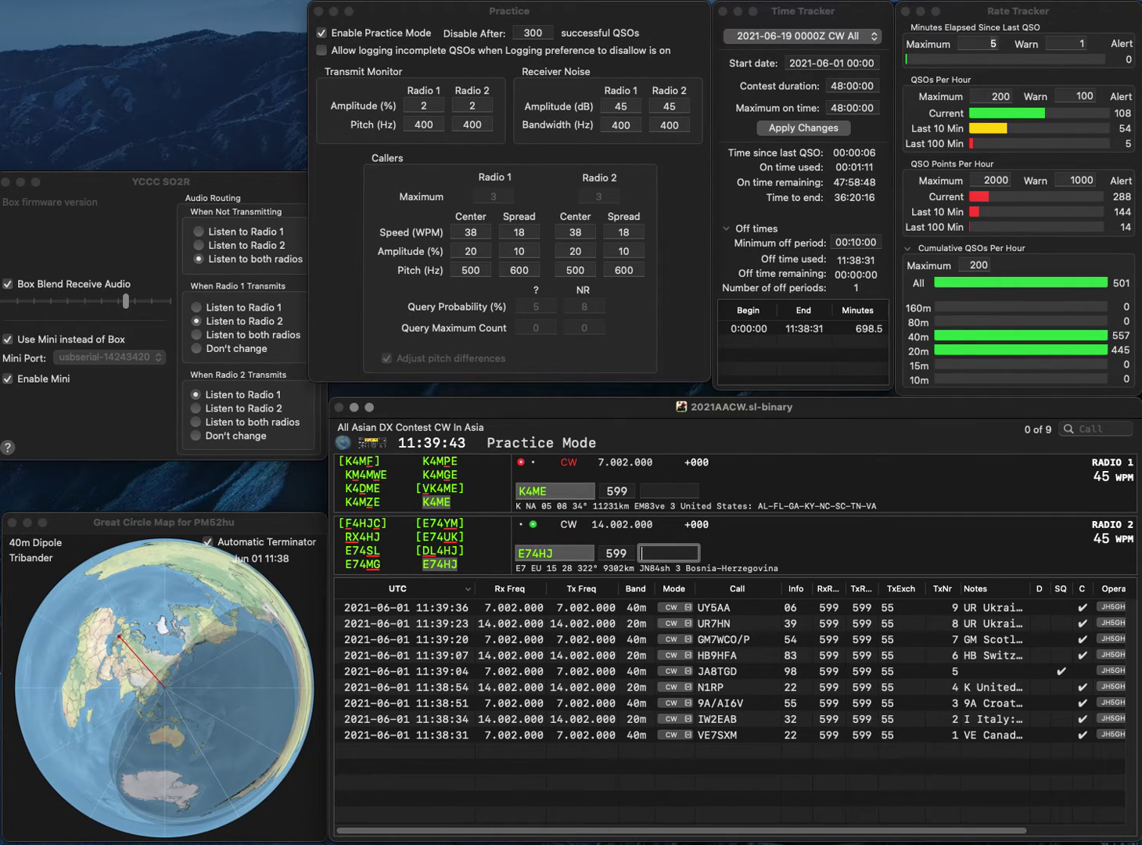
type("50")
key("Return")
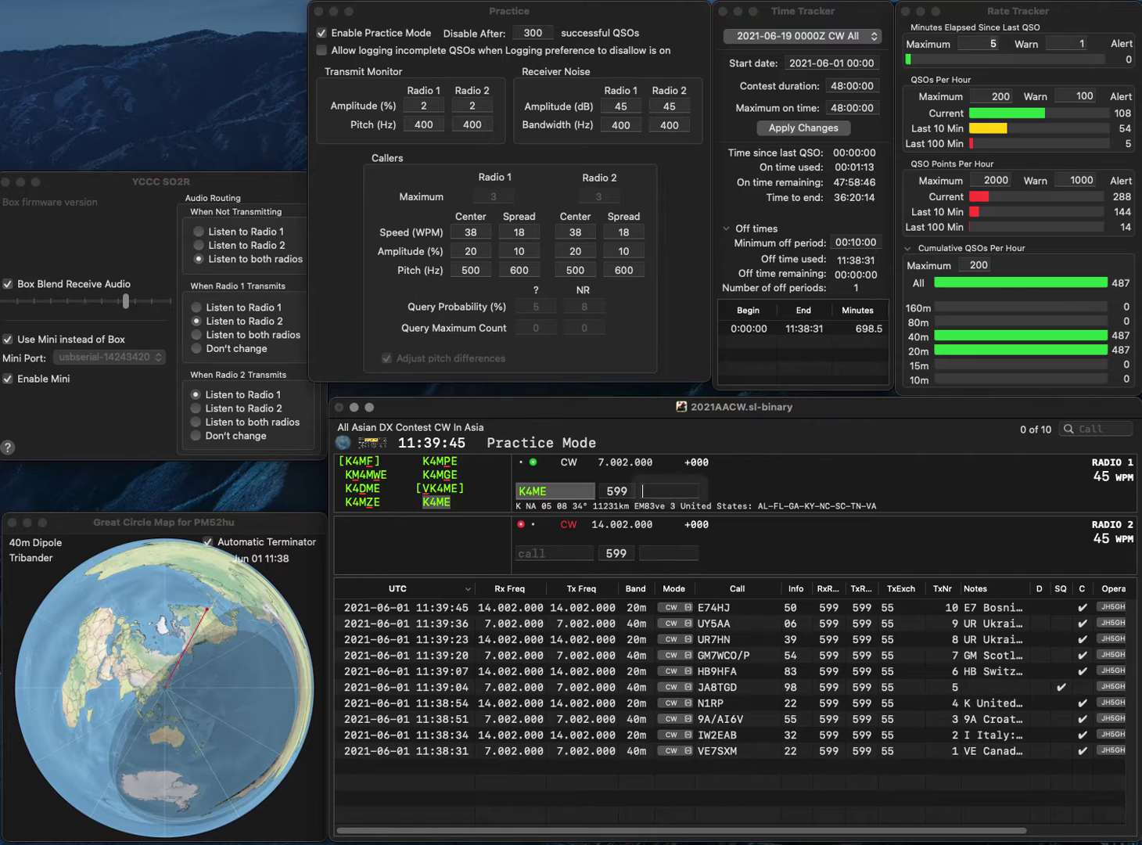
type("30")
key("Return")
type("W8R")
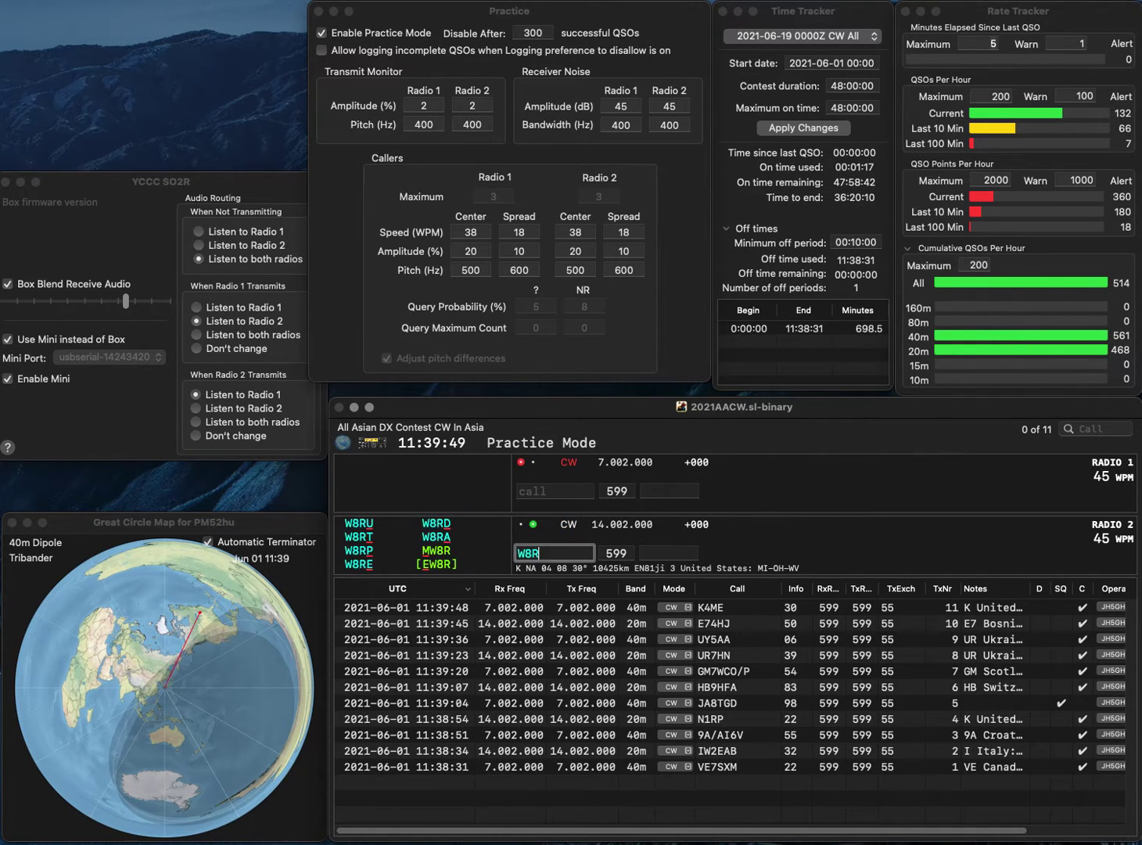
type("P")
key("Return")
type("NU4F")
key("Return")
- Log W8RP on Radio 2 with received exchange 31 and correct the Radio 1 call to NU2F
key("space")
type("31")
key("Return")
key("Left")
key("BackSpace")
type("2")
key("Return")
type("WNTU")
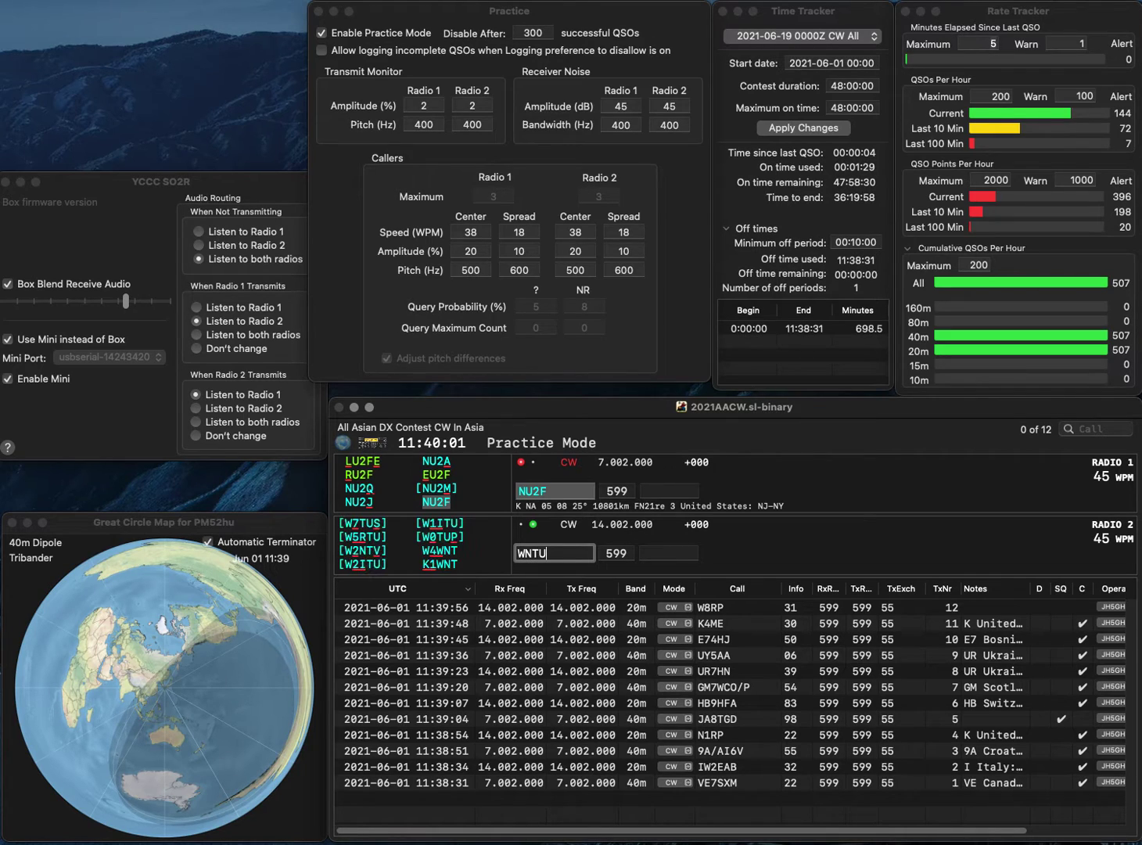
type("1")
key("Return")
type("50")
key("Return")
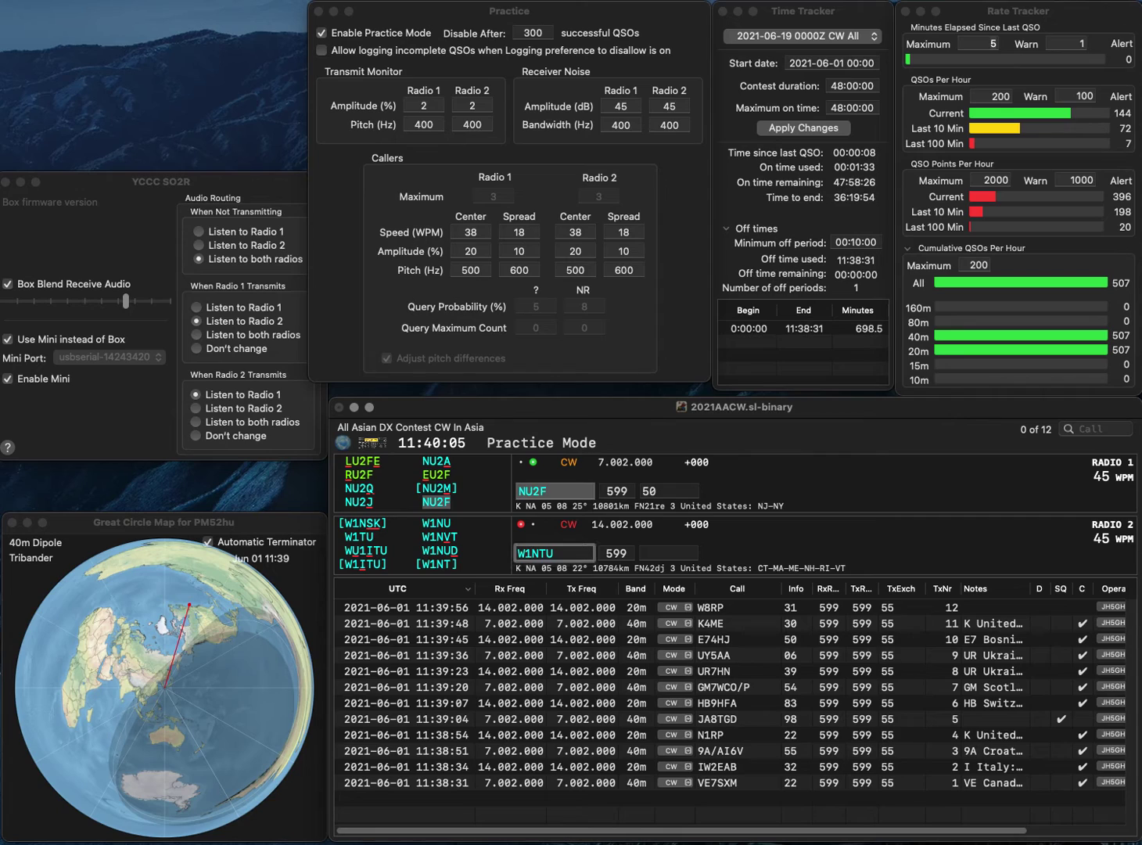
key("BackSpace")
type("2NTV")
key("Return")
type("J")
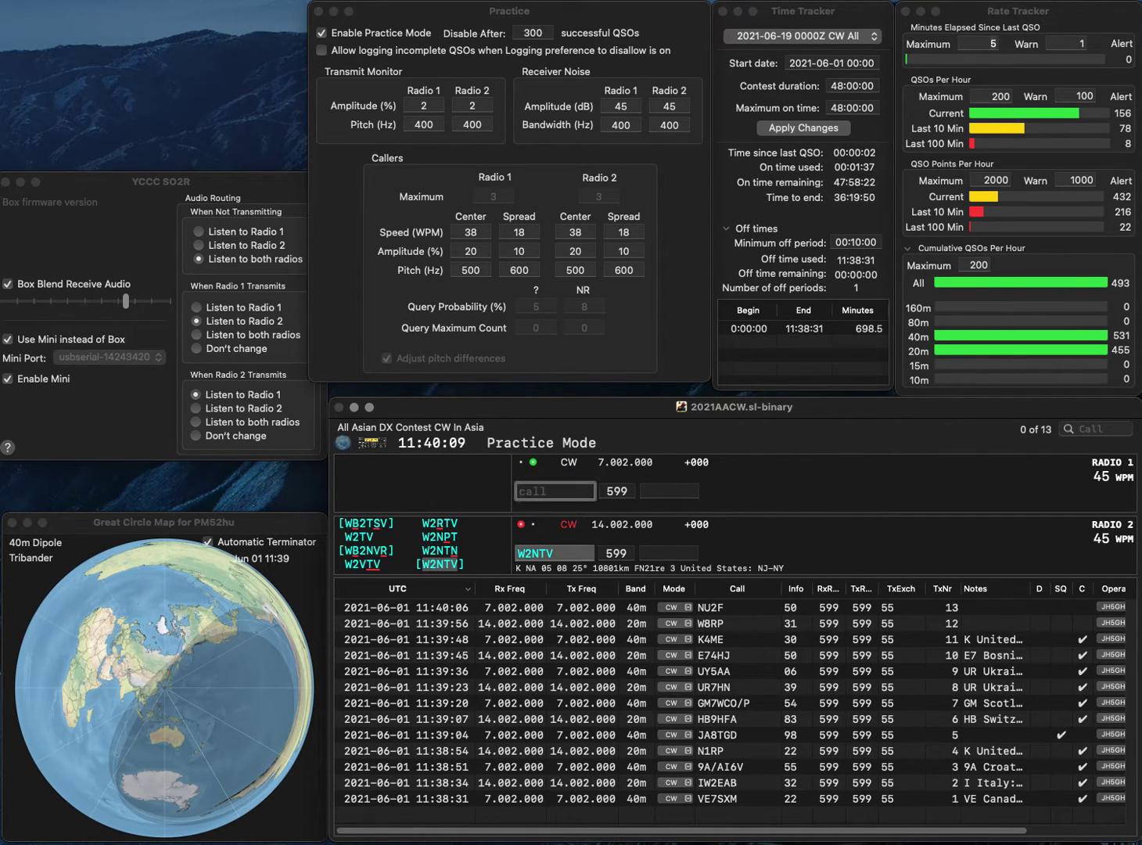
type("A1RPM")
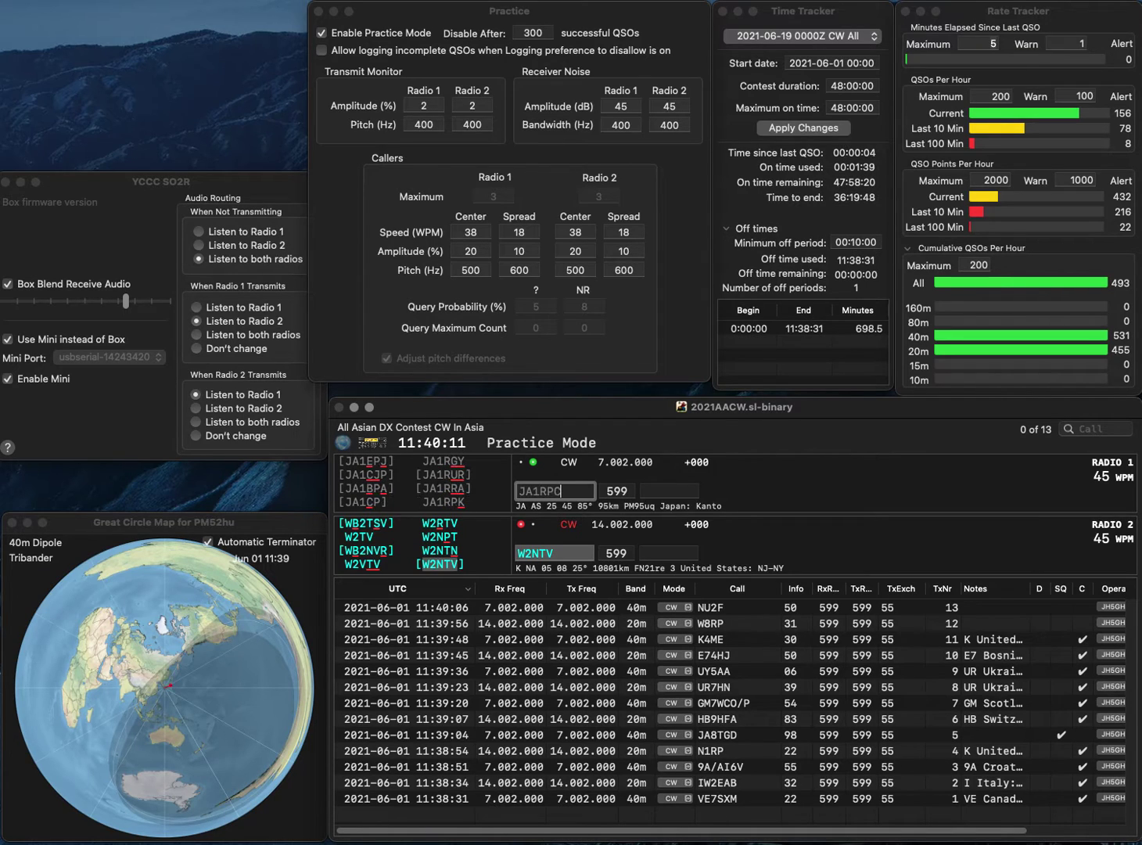
key("Return")
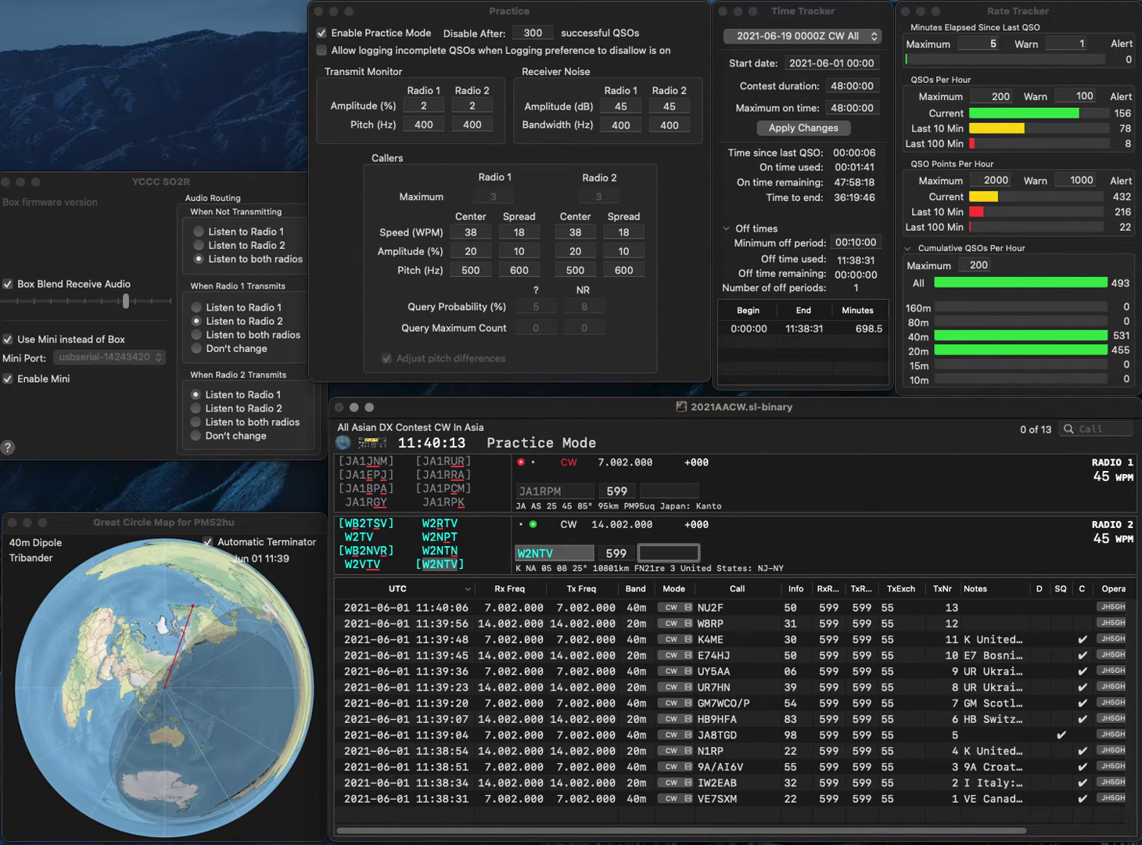
key("Return")
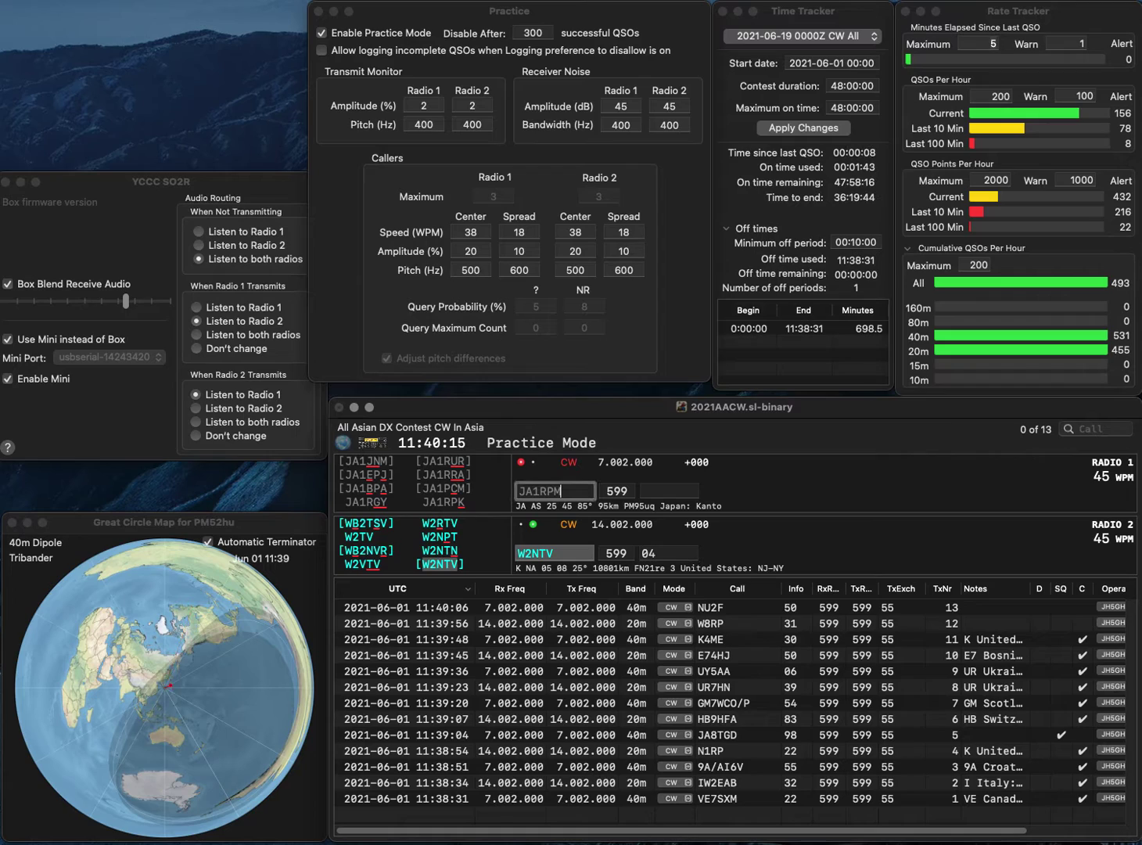
key("Left")
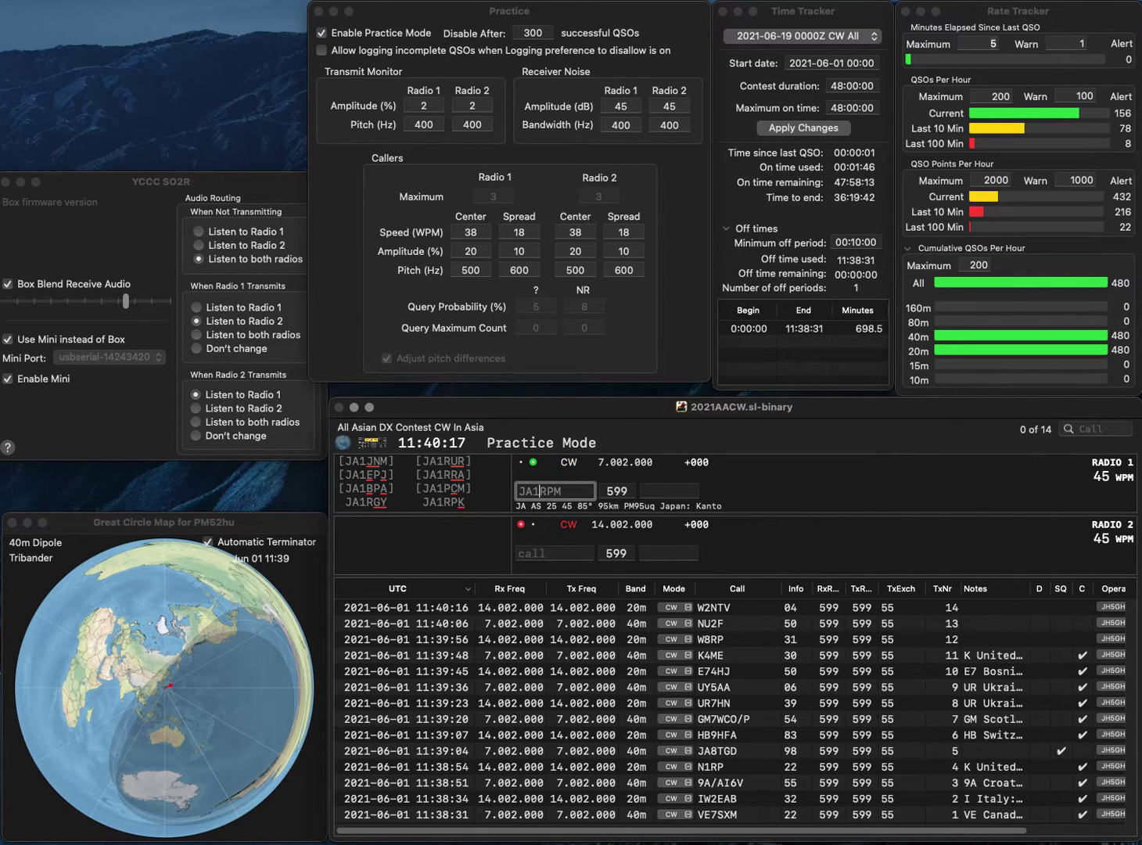
key("Delete")
type("C")
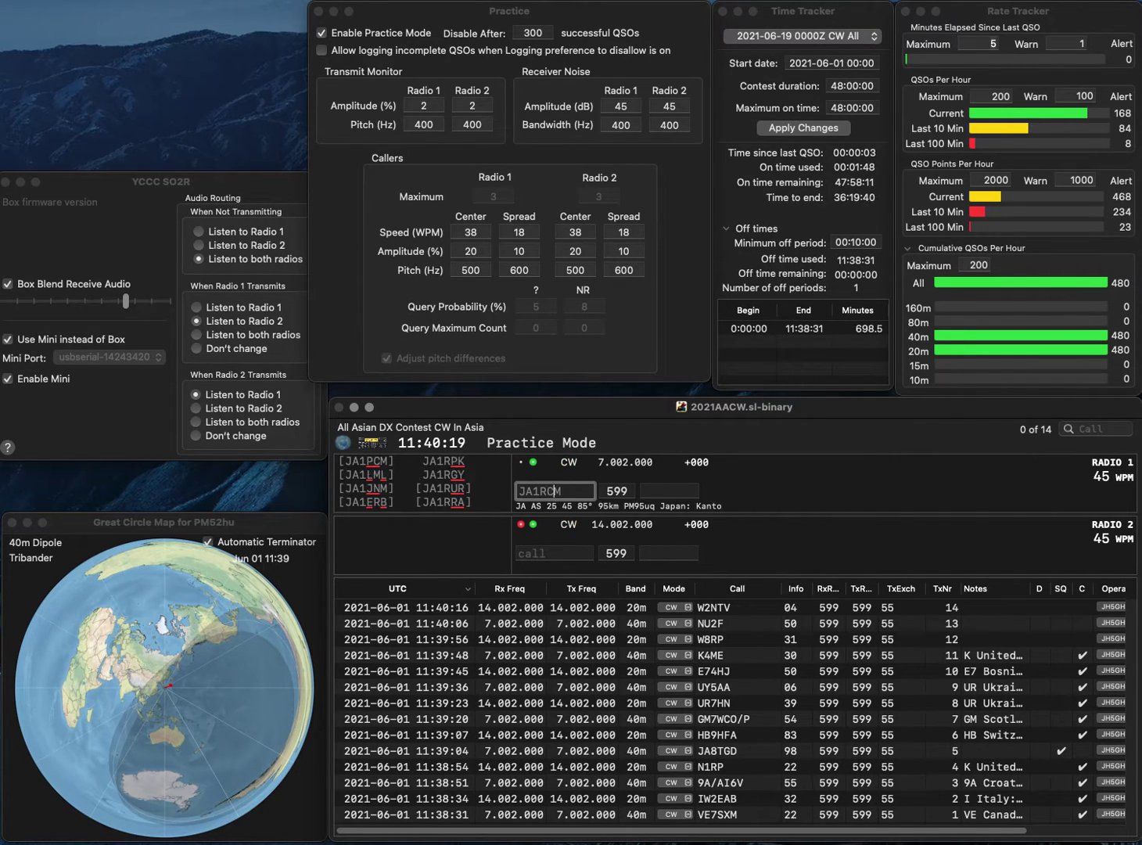
key("Return")
type("84")
key("Return")
- Enter the caller K9RJO on Radio 2 and send the exchange
type("K")
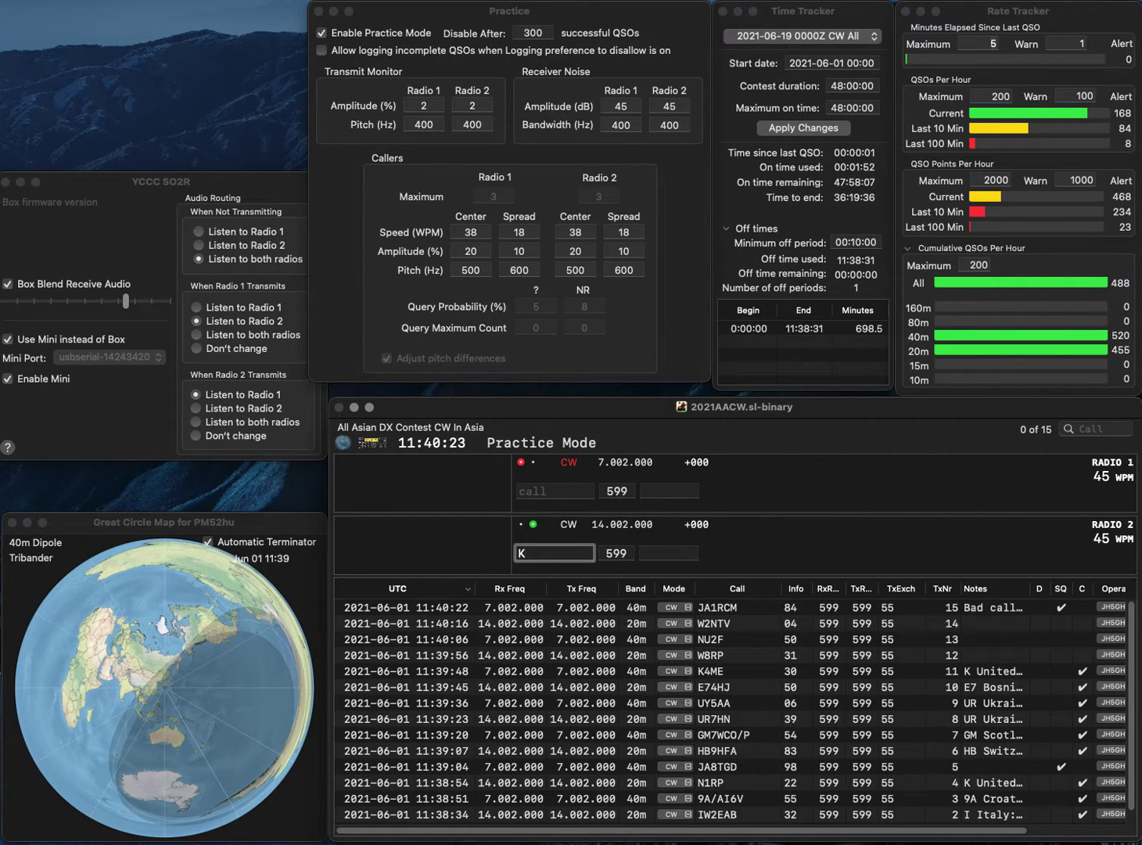
type("9RJO")
key("Return")
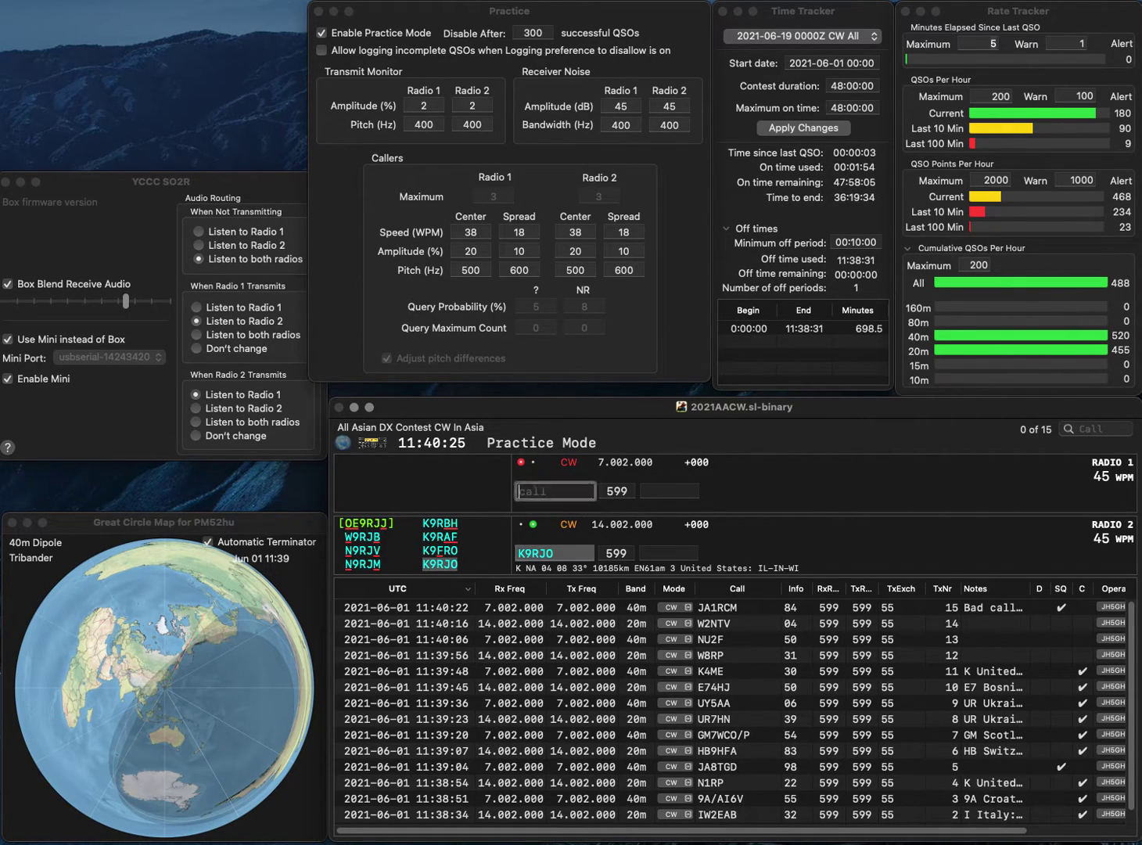
type("M3T")
key("Home")
type("ZP")
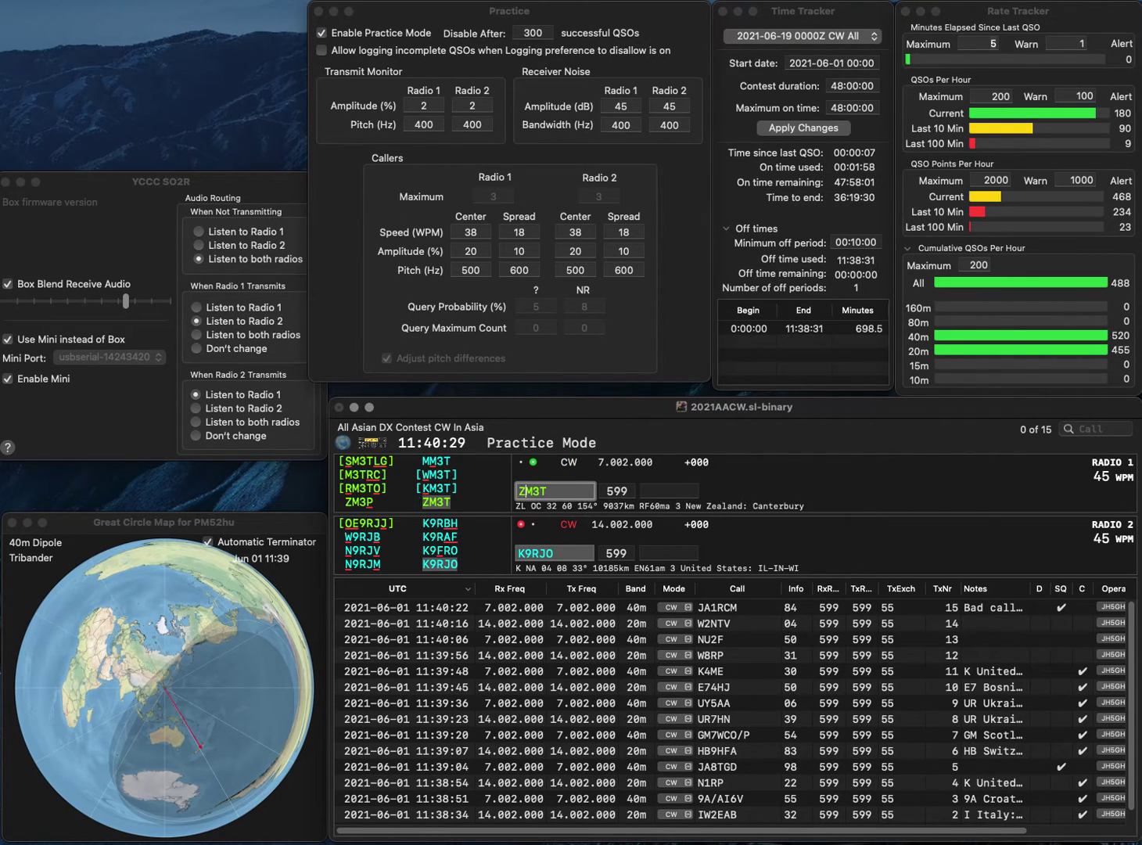
key("BackSpace")
key("Return")
type("71")
key("Return")
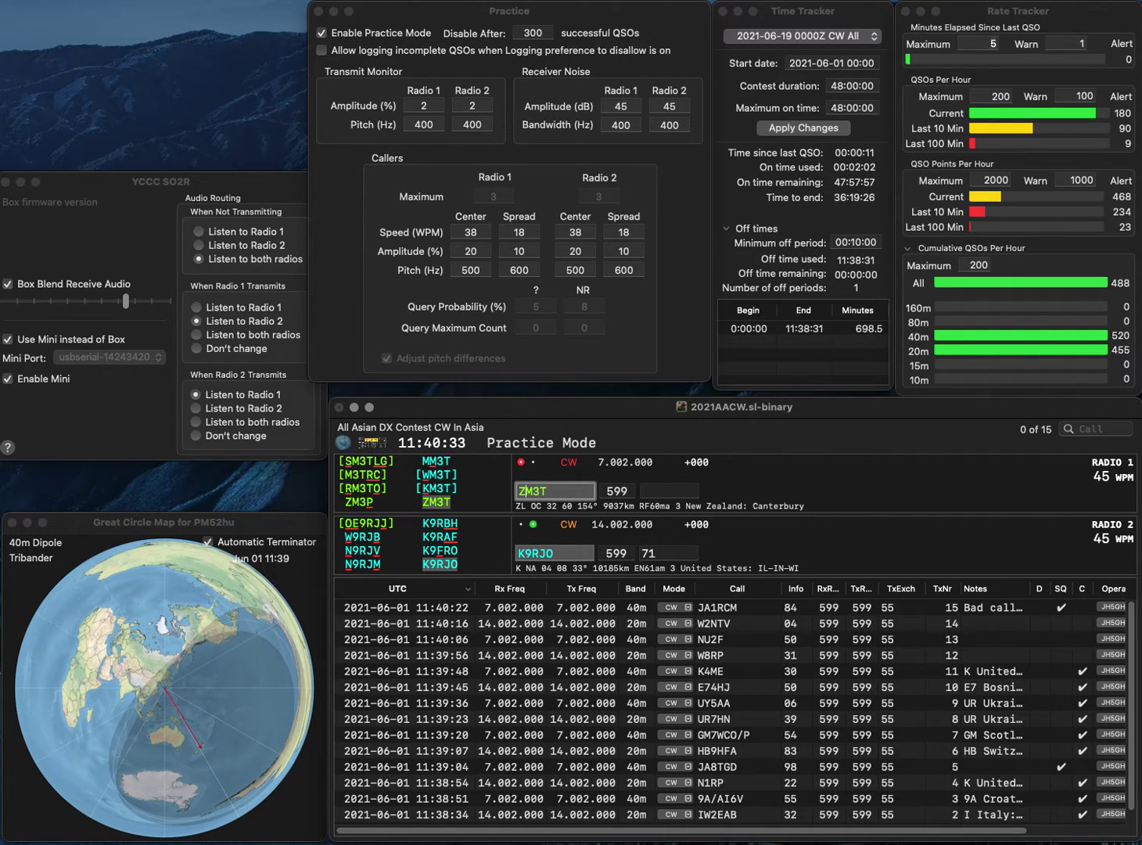
- Send the exchange to ZM3T on Radio 1 and log the contact with received exchange 49
key("Return")
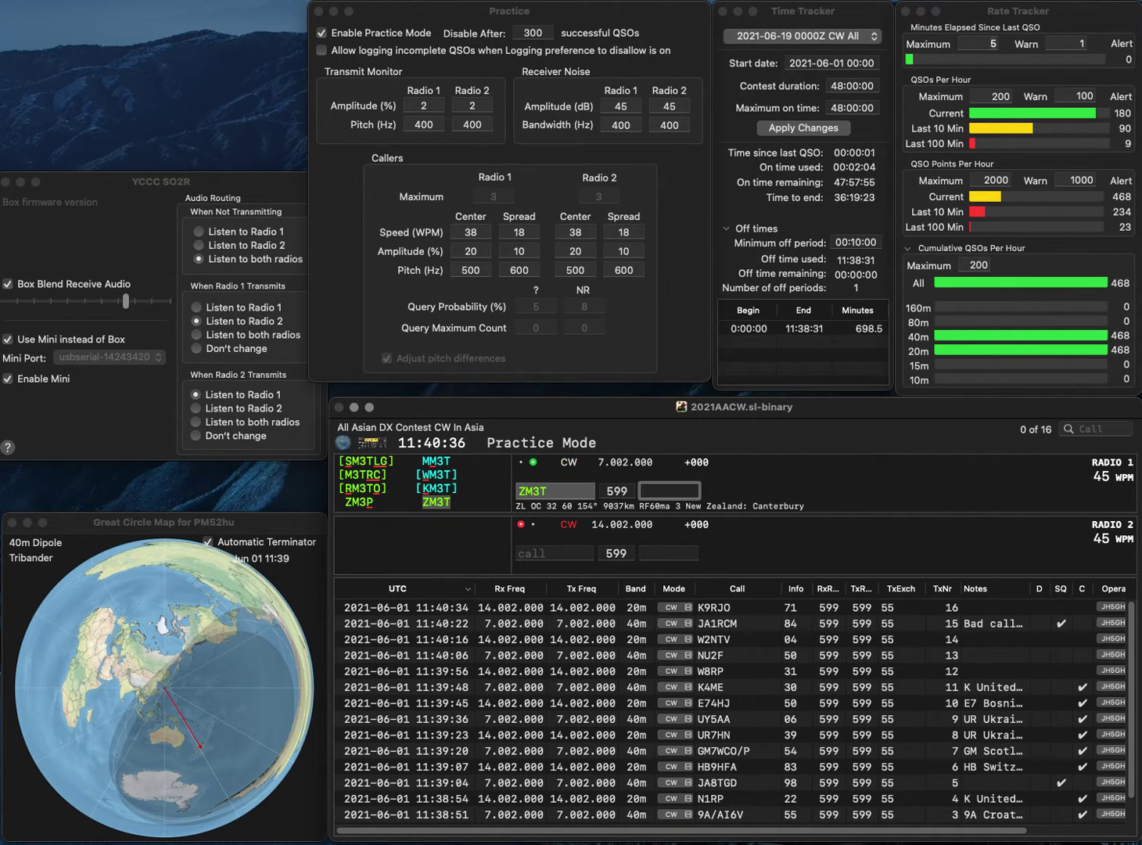
type("49")
key("Return")
type("AG7WI")
key("Return")
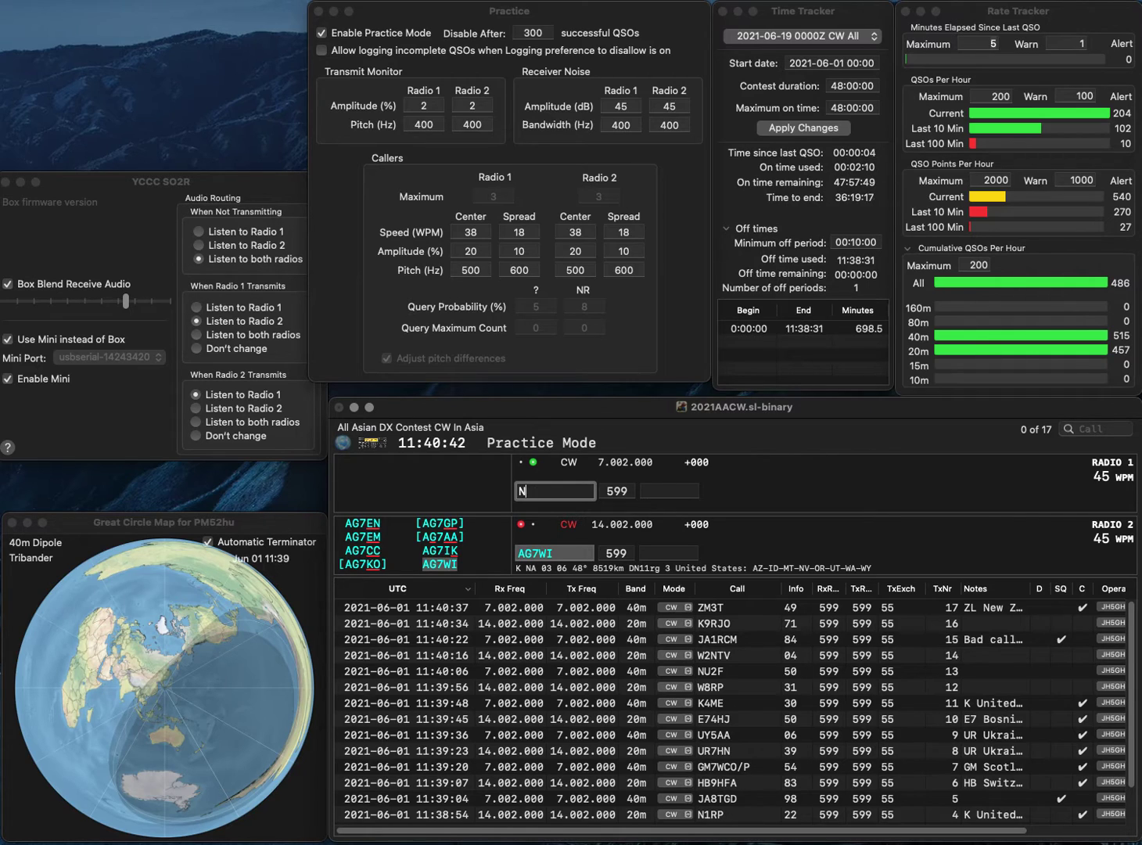
type("N1IW/4")
key("Return")
type("38")
key("Tab")
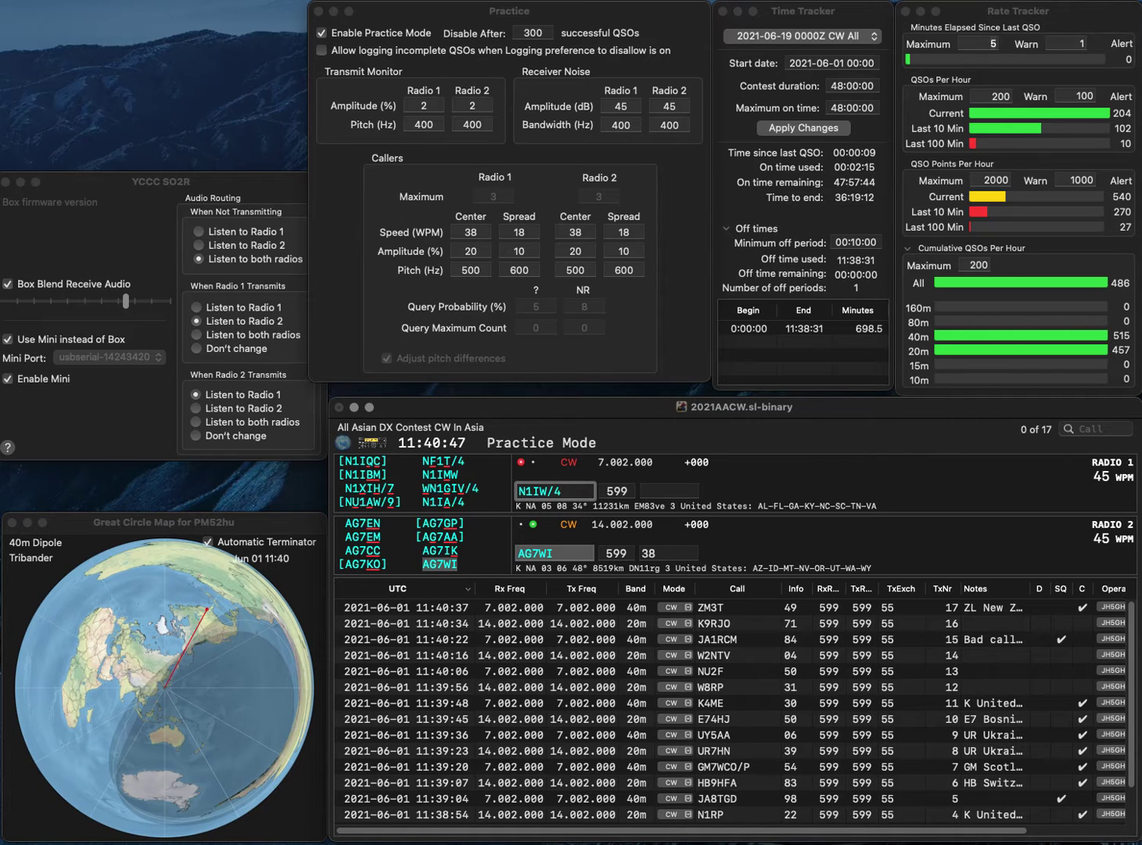
type("A")
key("Return")
type("K4")
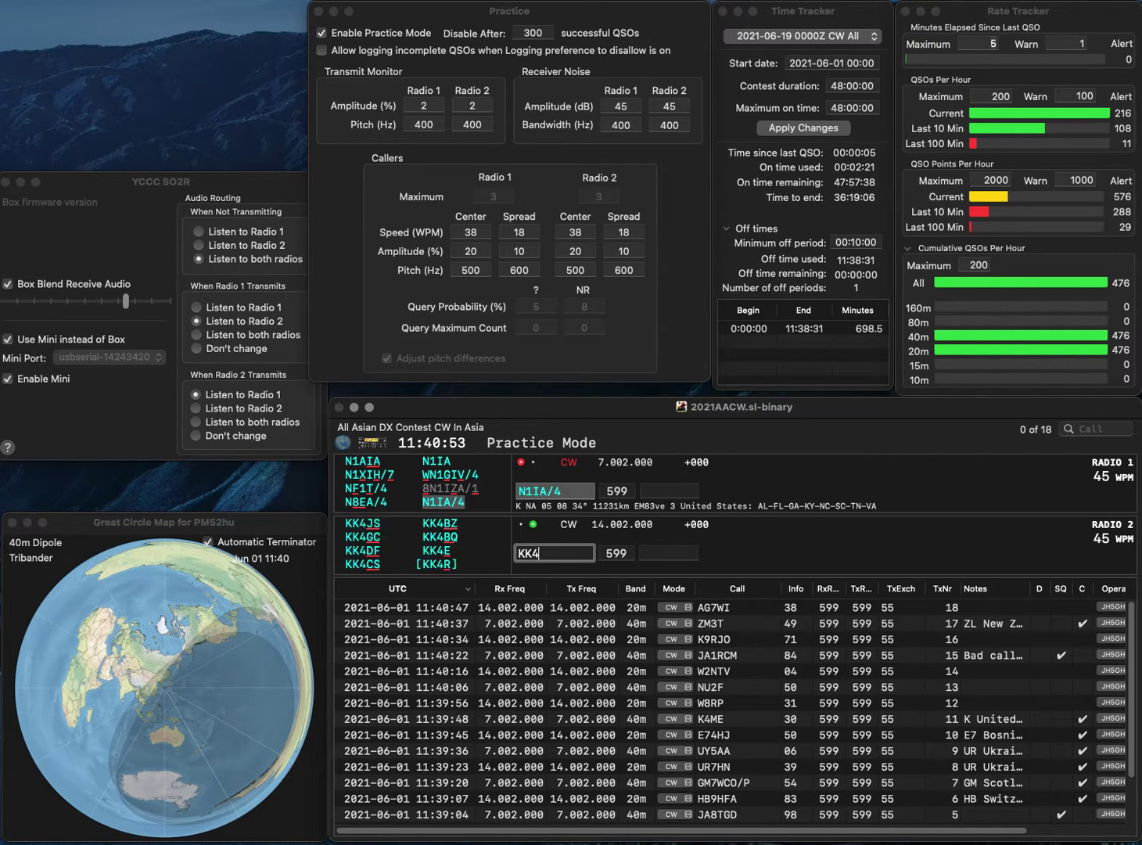
key("BackSpace")
type("3")
key("Return")
type("3")
key("Return")
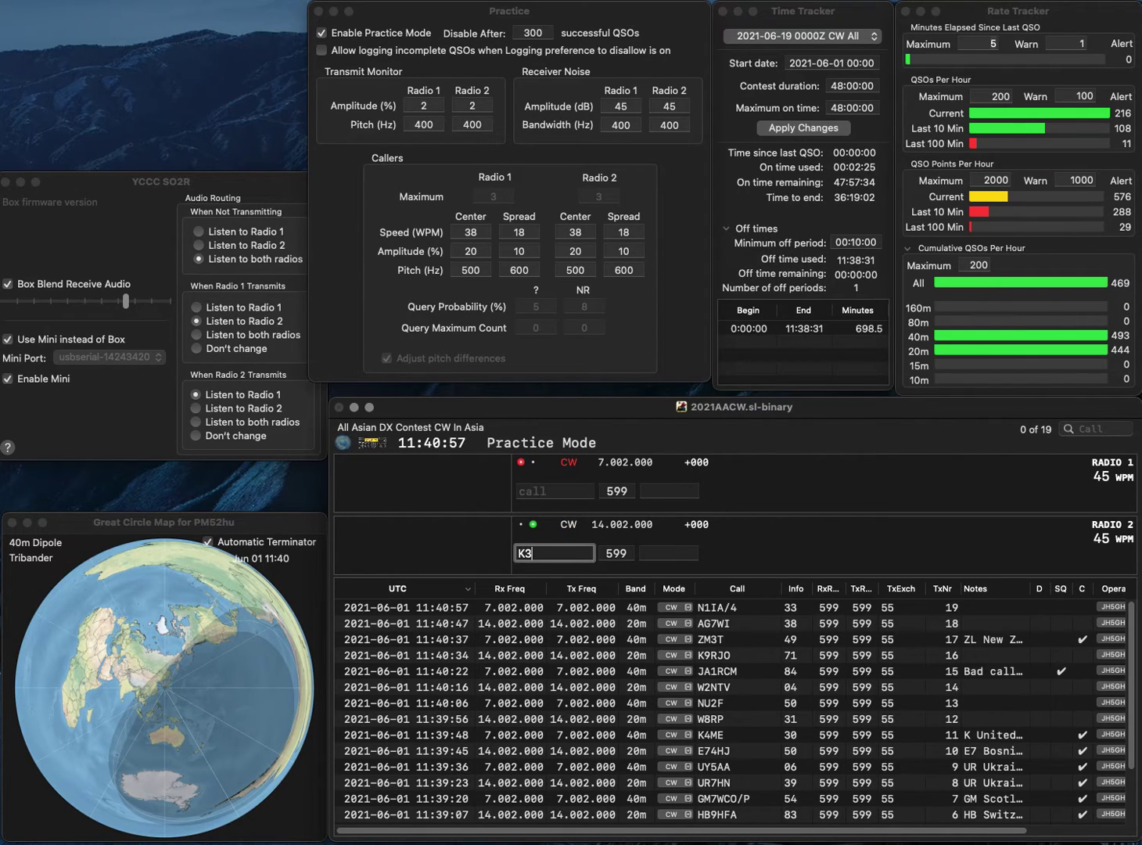
- Complete the Radio 2 call as VK3IO and send the exchange
type("IO")
key("Home")
type("V")
key("Return")
key("Return")
- Enter the caller IK1YRA on Radio 1 and send the exchange
type("IK")
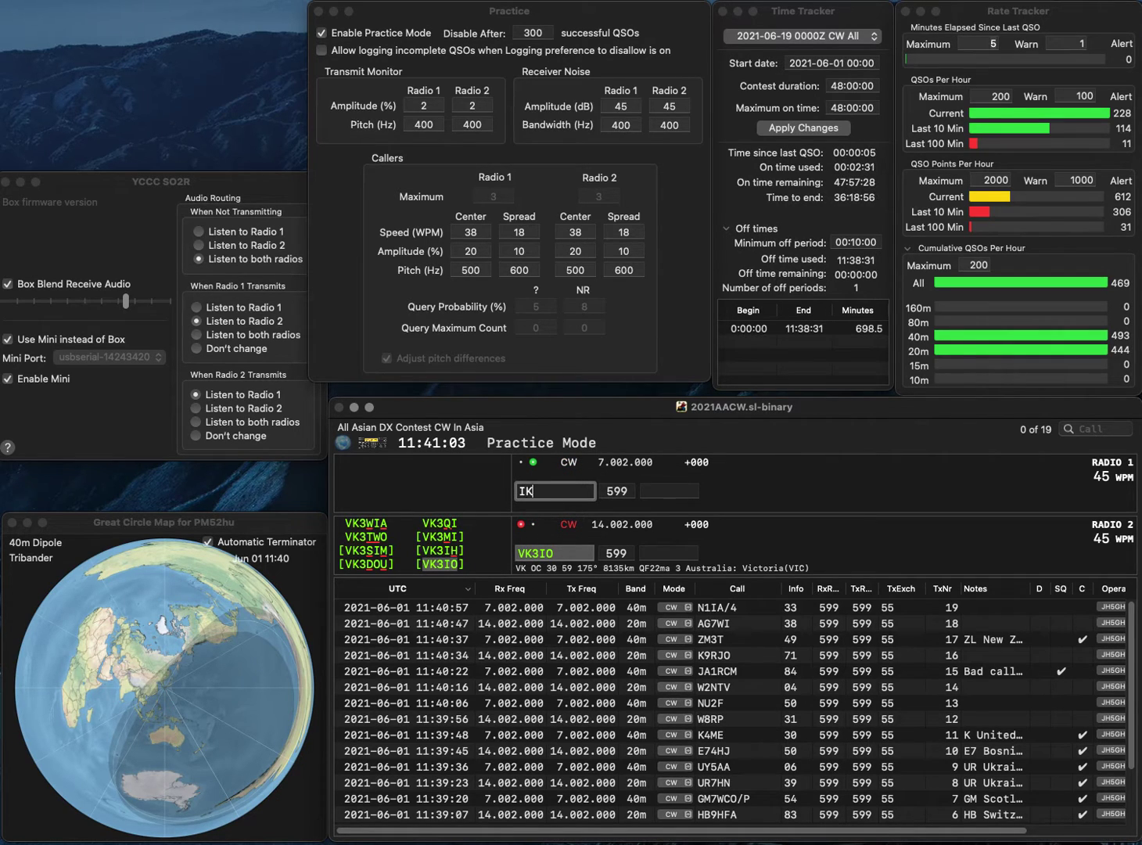
type("1YRA")
key("Return")
key("space")
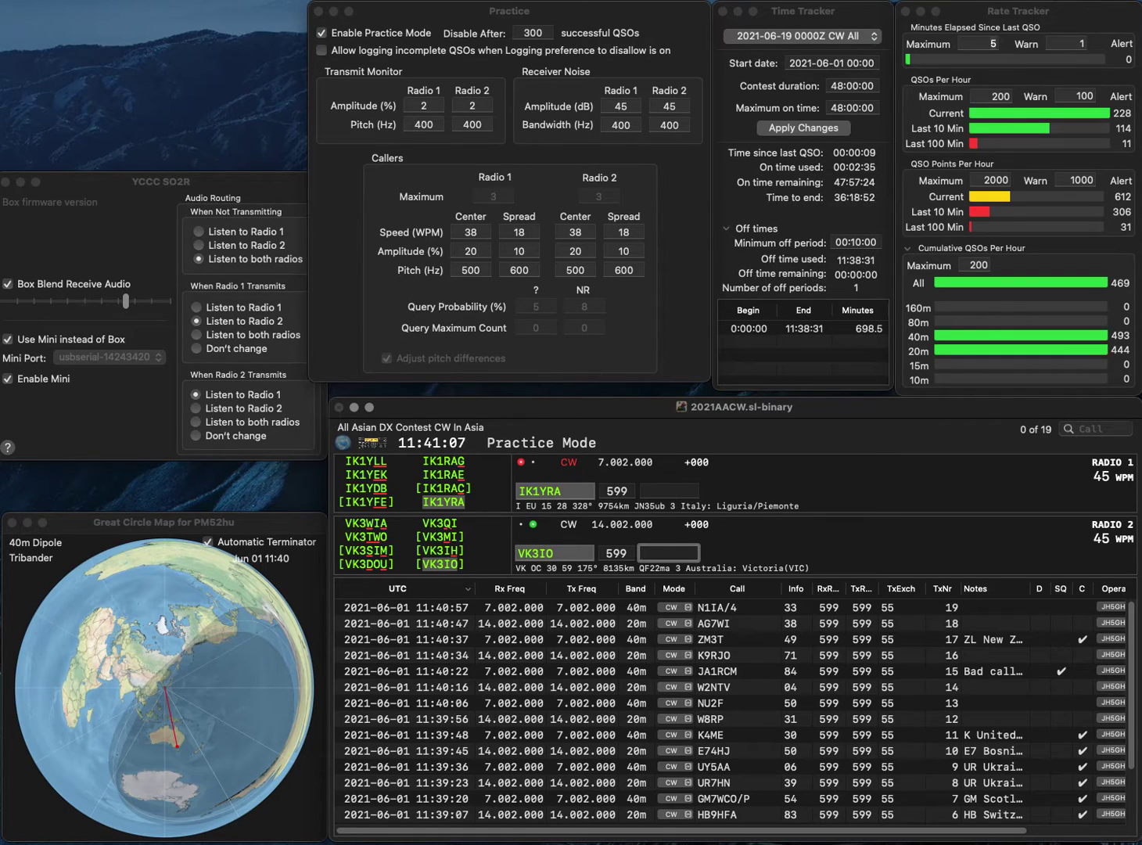
type("36")
key("Return")
type("39")
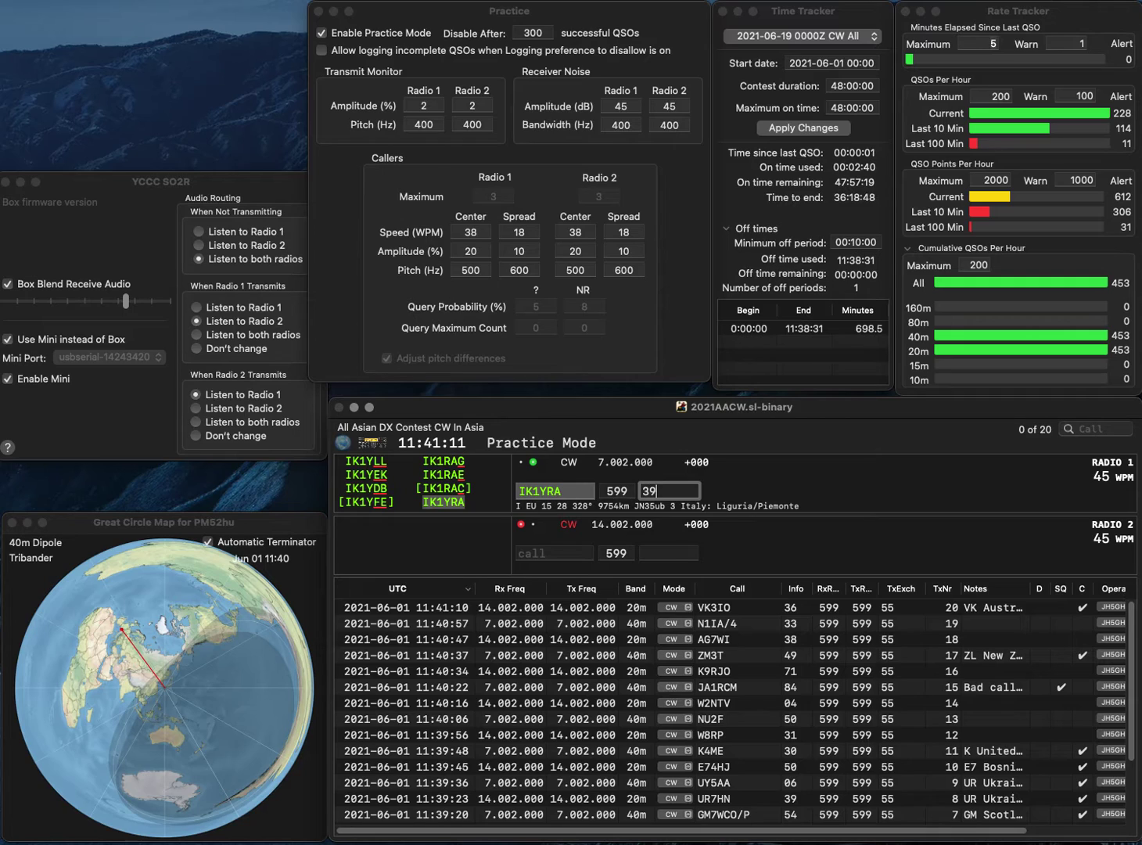
key("Return")
- Enter the calls G6RC on Radio 2 and DF5GO on Radio 1, sending each station the exchange
type("G6RC")
key("Return")
type("KF5GO")
key("Home")
key("Delete")
type("D")
key("Return")
type("1")
key("Return")
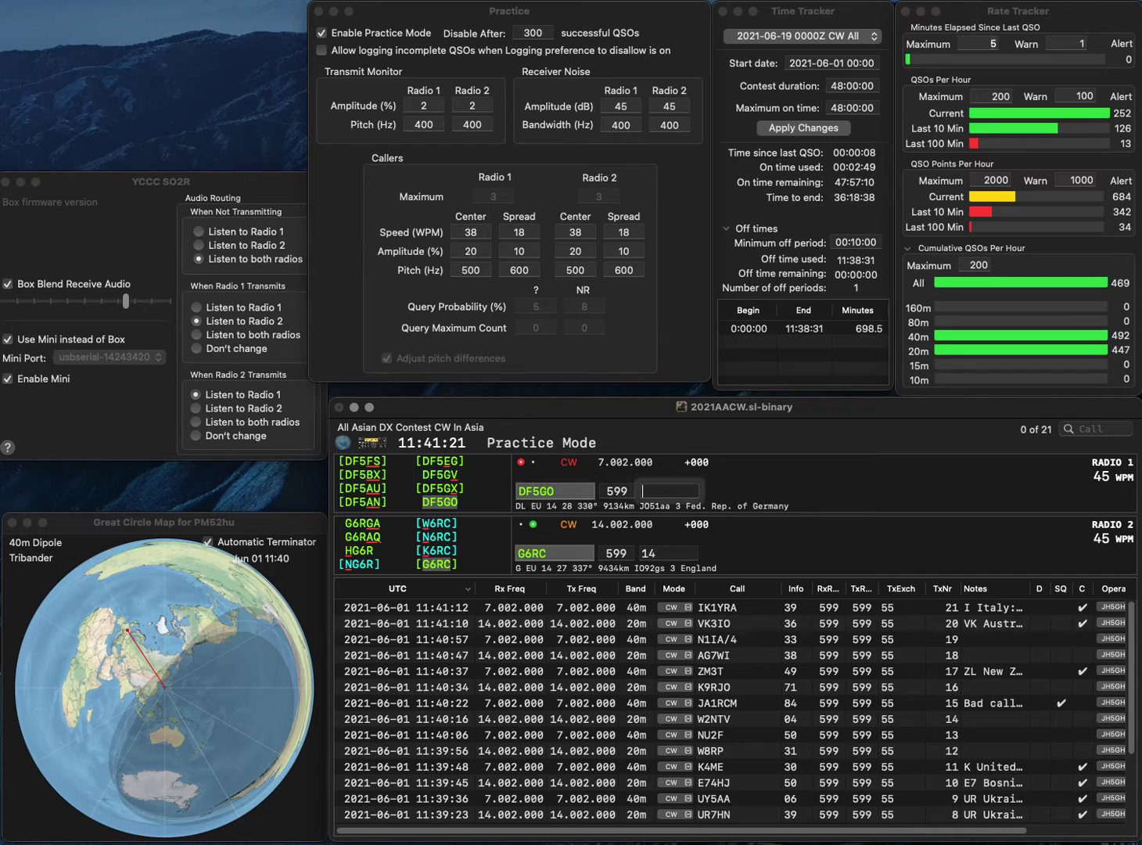
type("99")
key("Return")
- Send the call CE3QY on Radio 2 and the partial call 1CU on Radio 1
type("CE3Q")
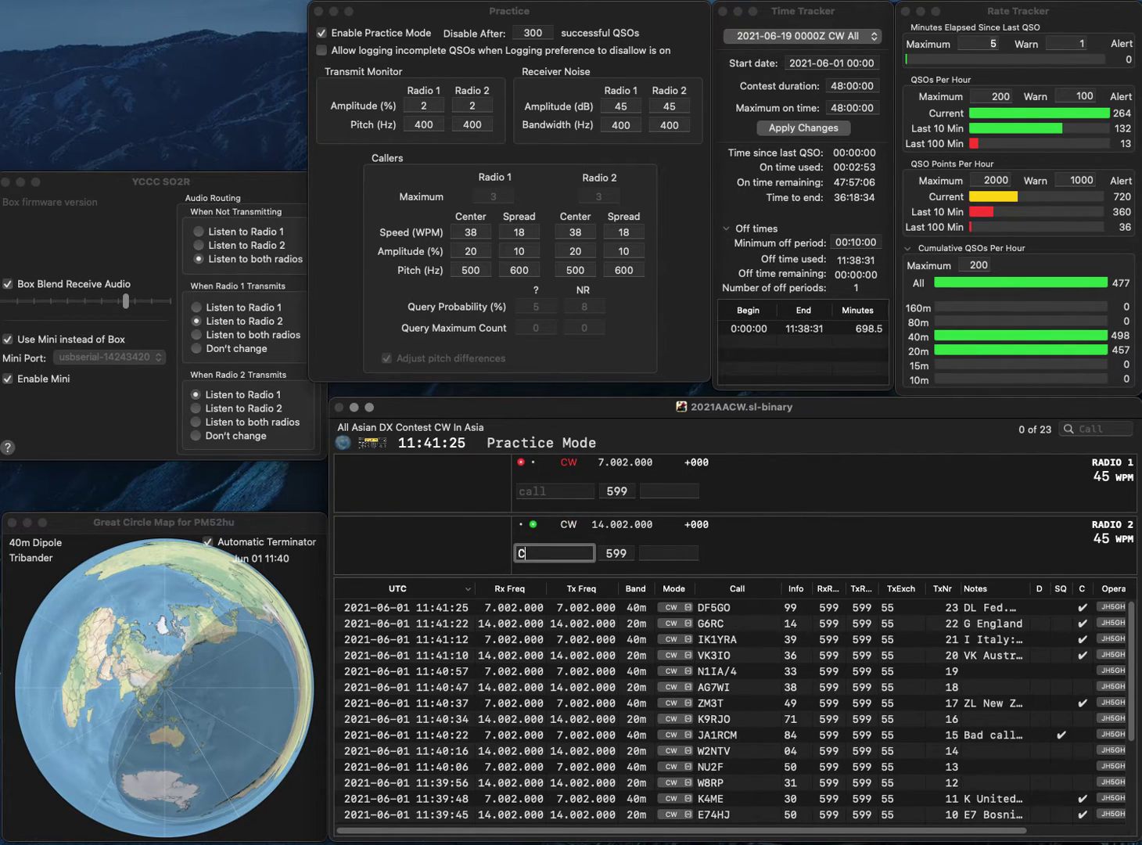
type("Y")
key("Return")
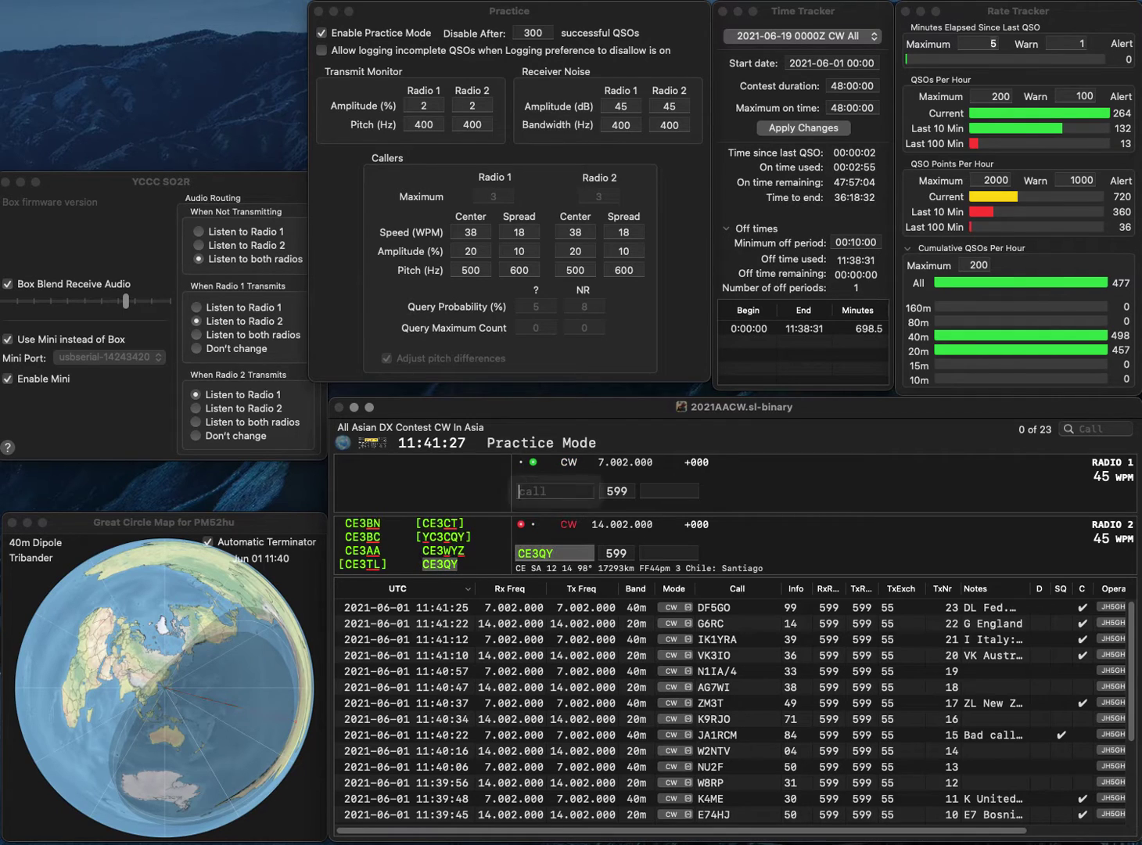
type("1CU")
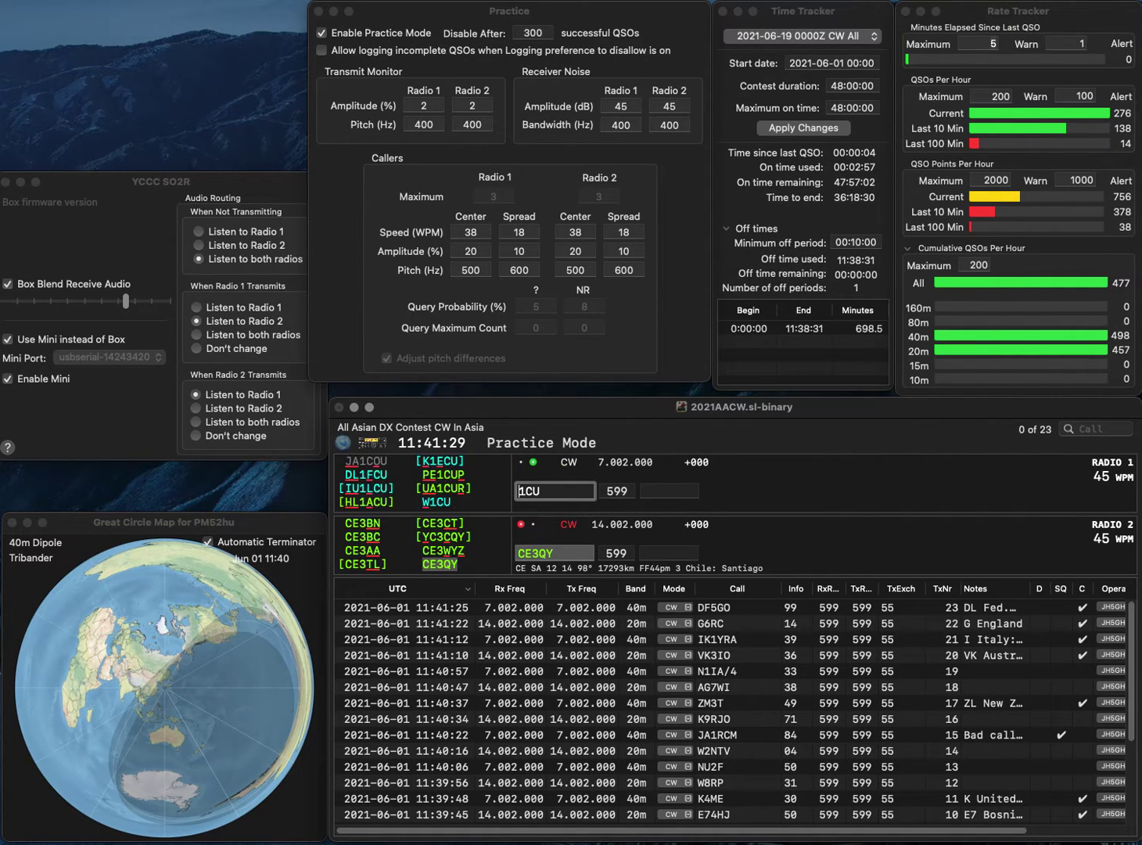
key("Return")
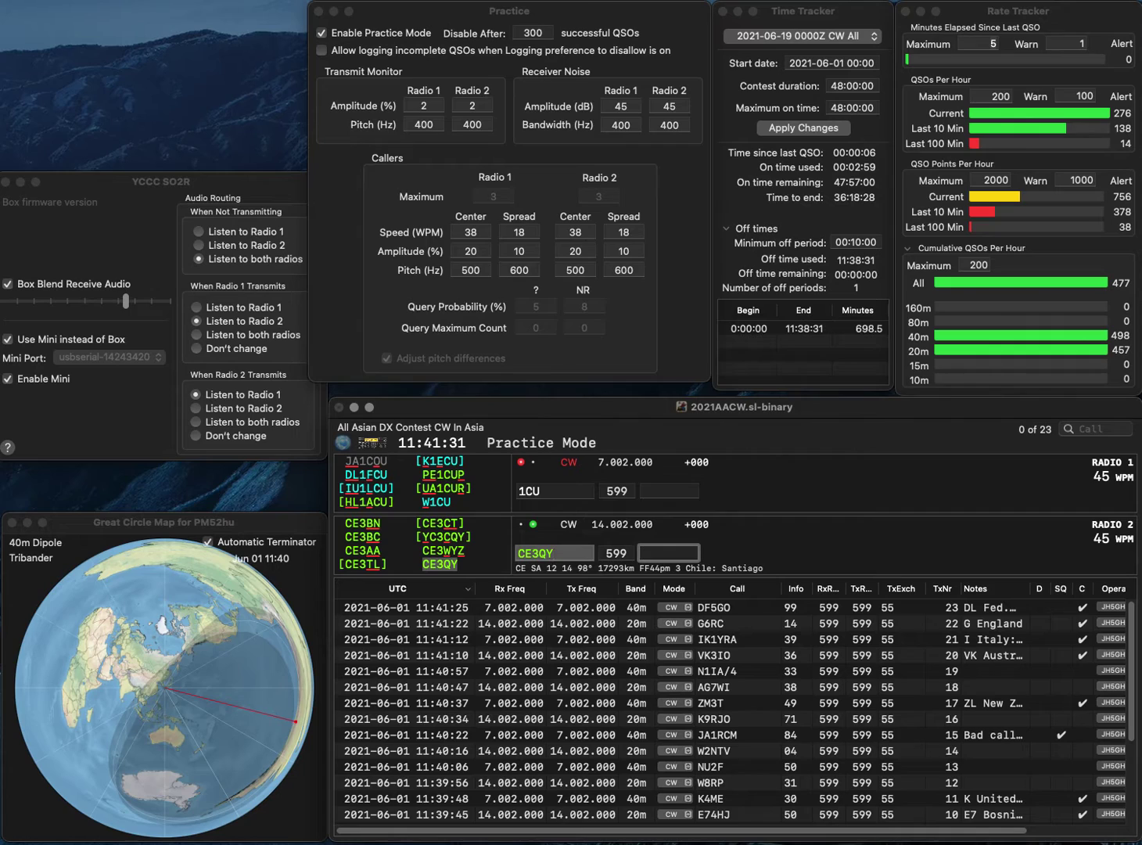
type("06")
key("Return")
type("IQ")
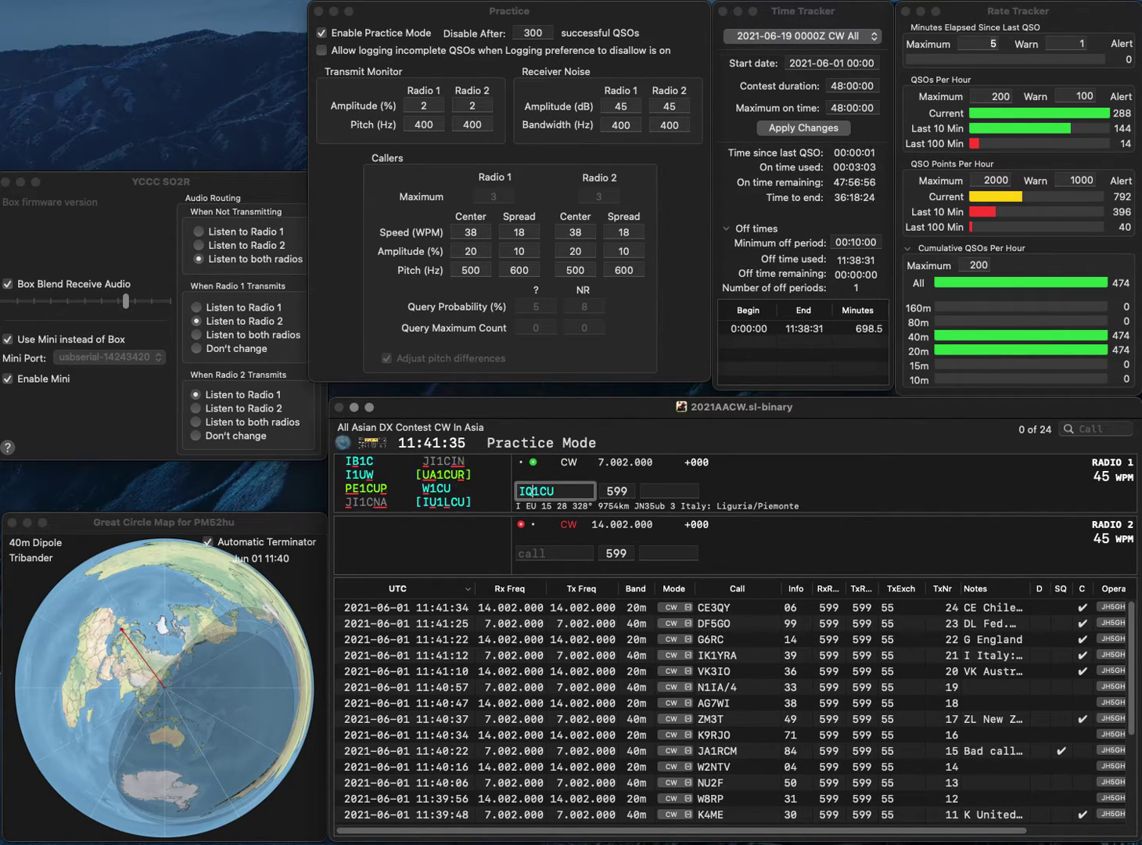
key("Delete")
type("2")
key("Return")
type("HA")
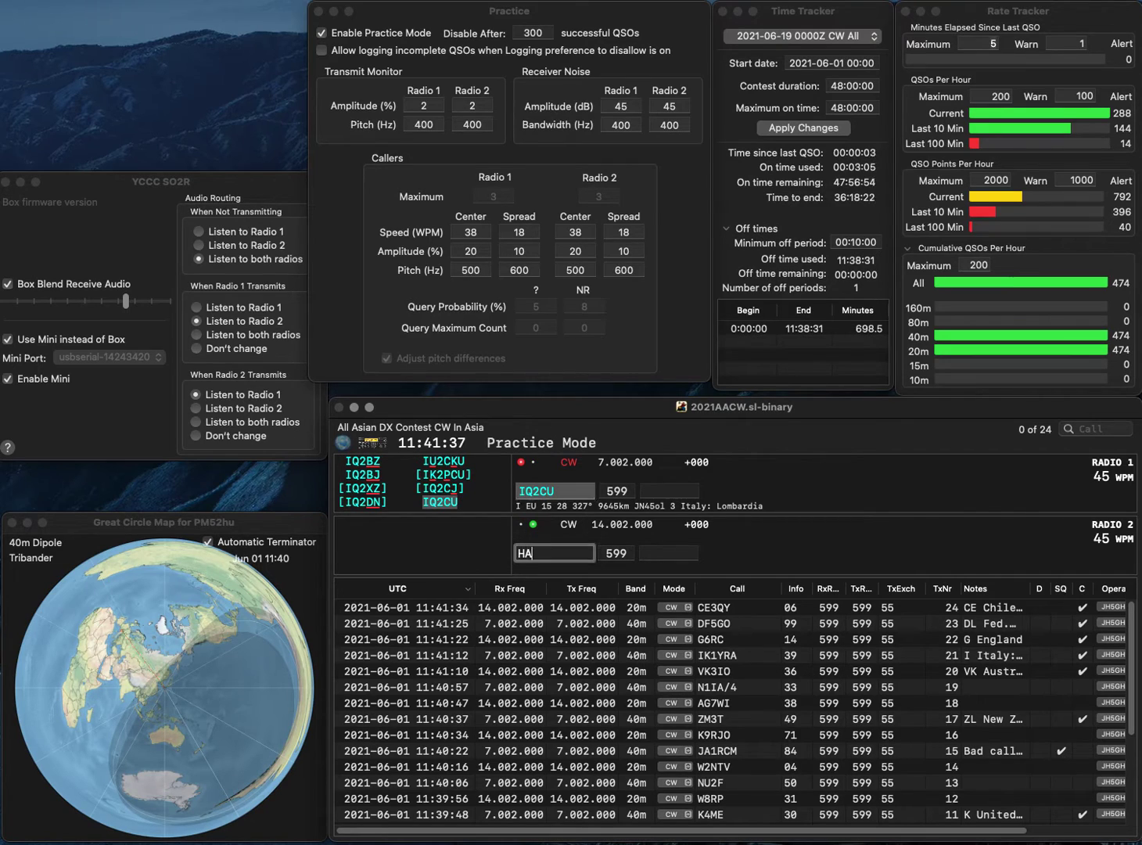
type("SKA")
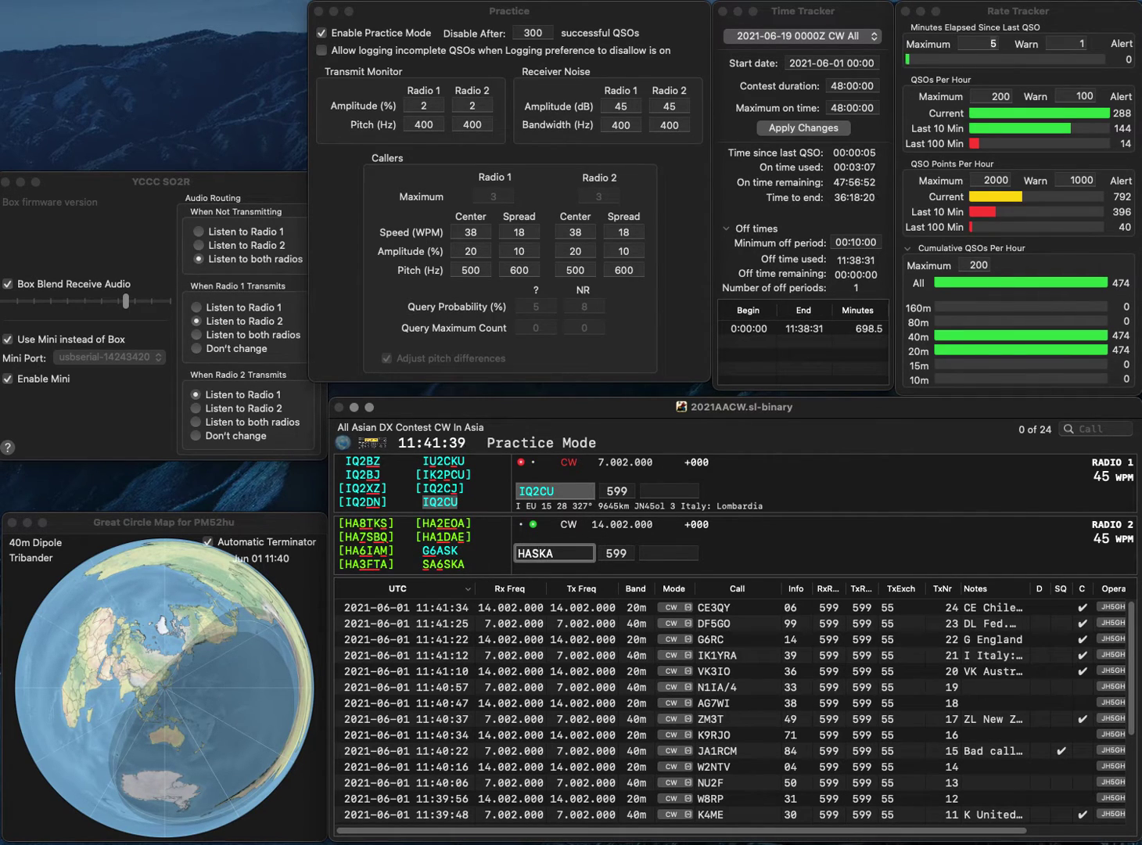
type("S")
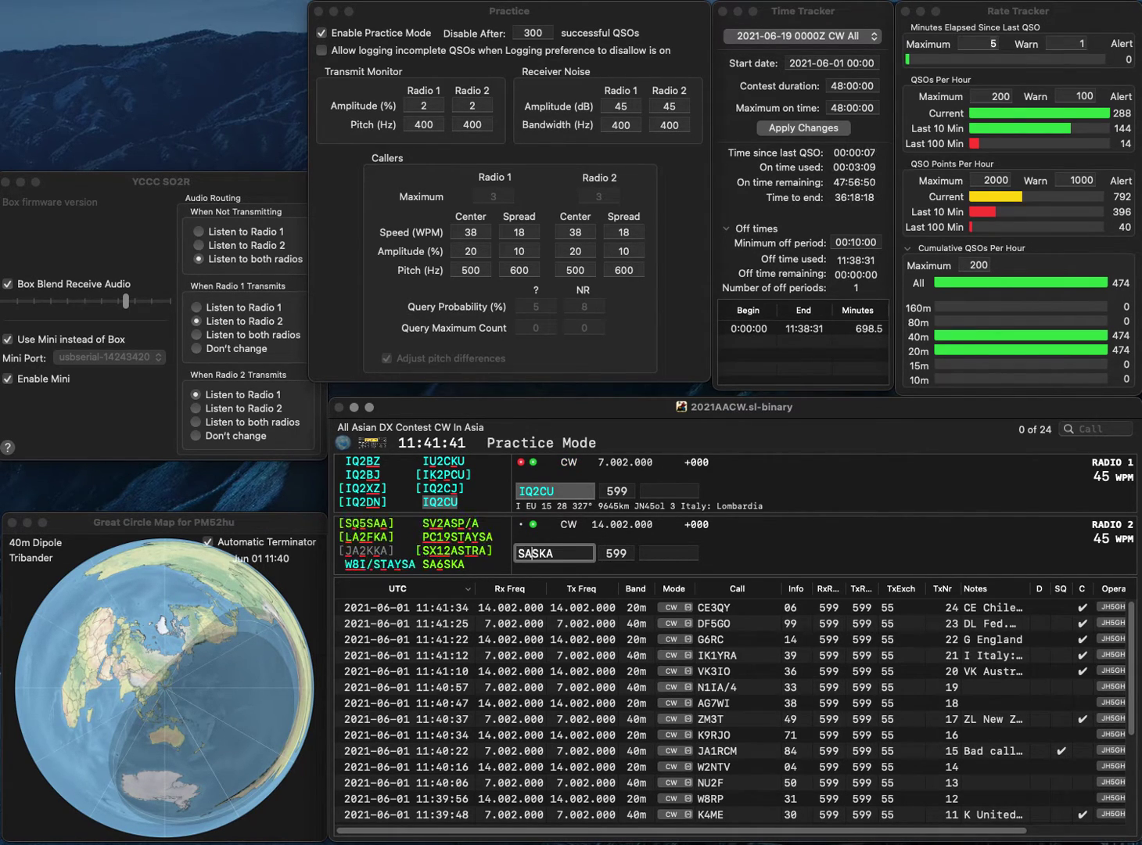
type("6")
key("Return")
key("Up")
key("space")
type("1")
key("Return")
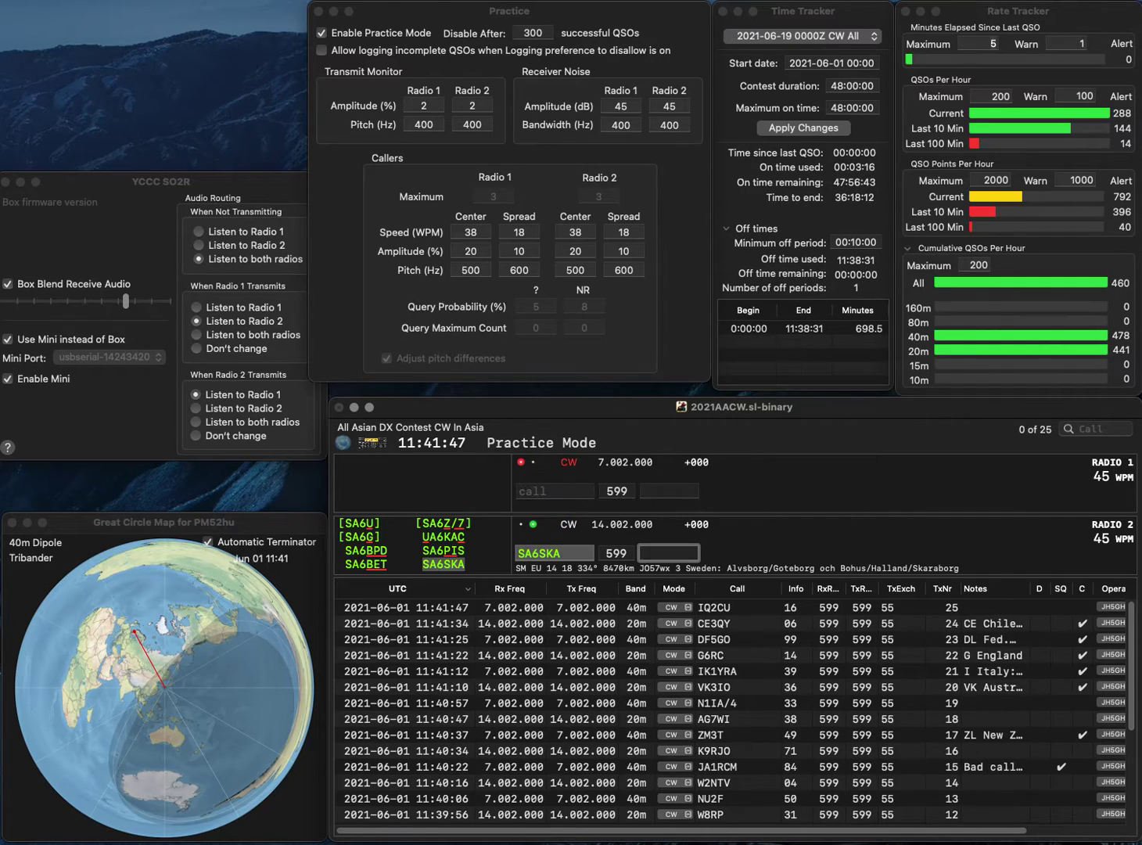
type("61")
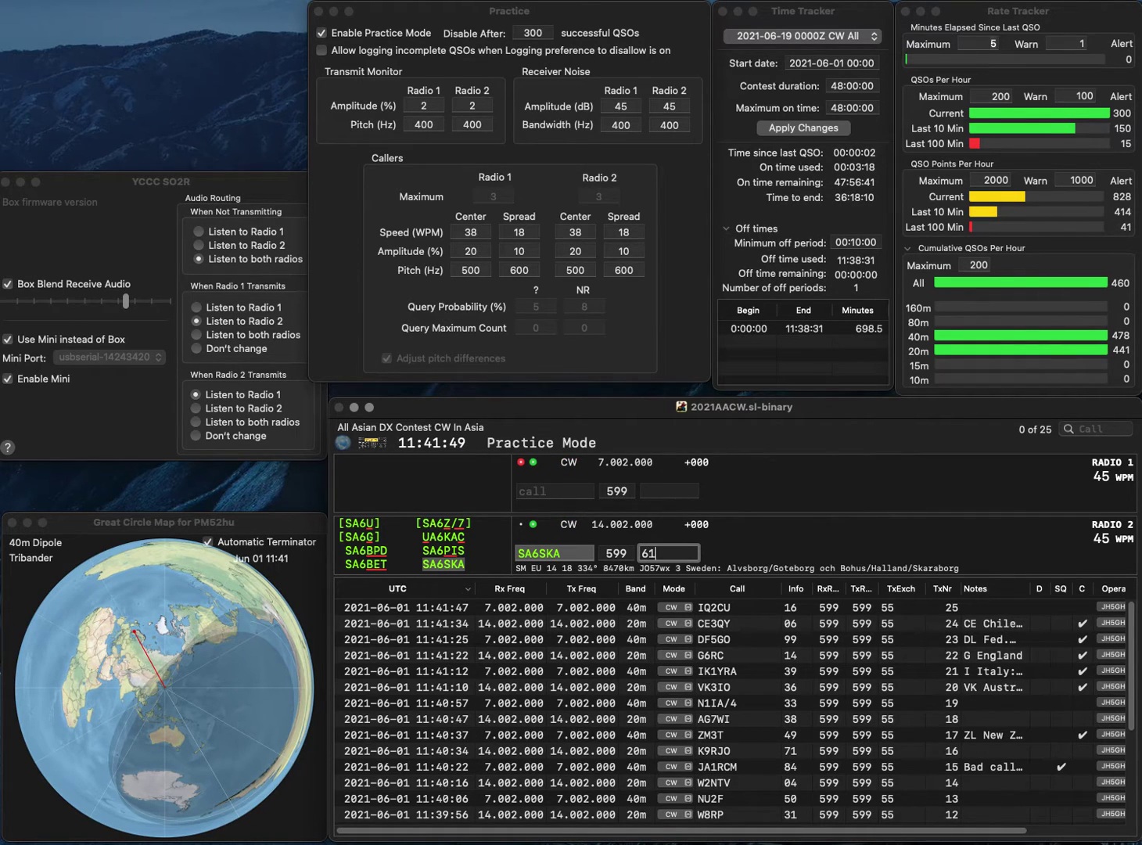
key("Return")
type("WA3")
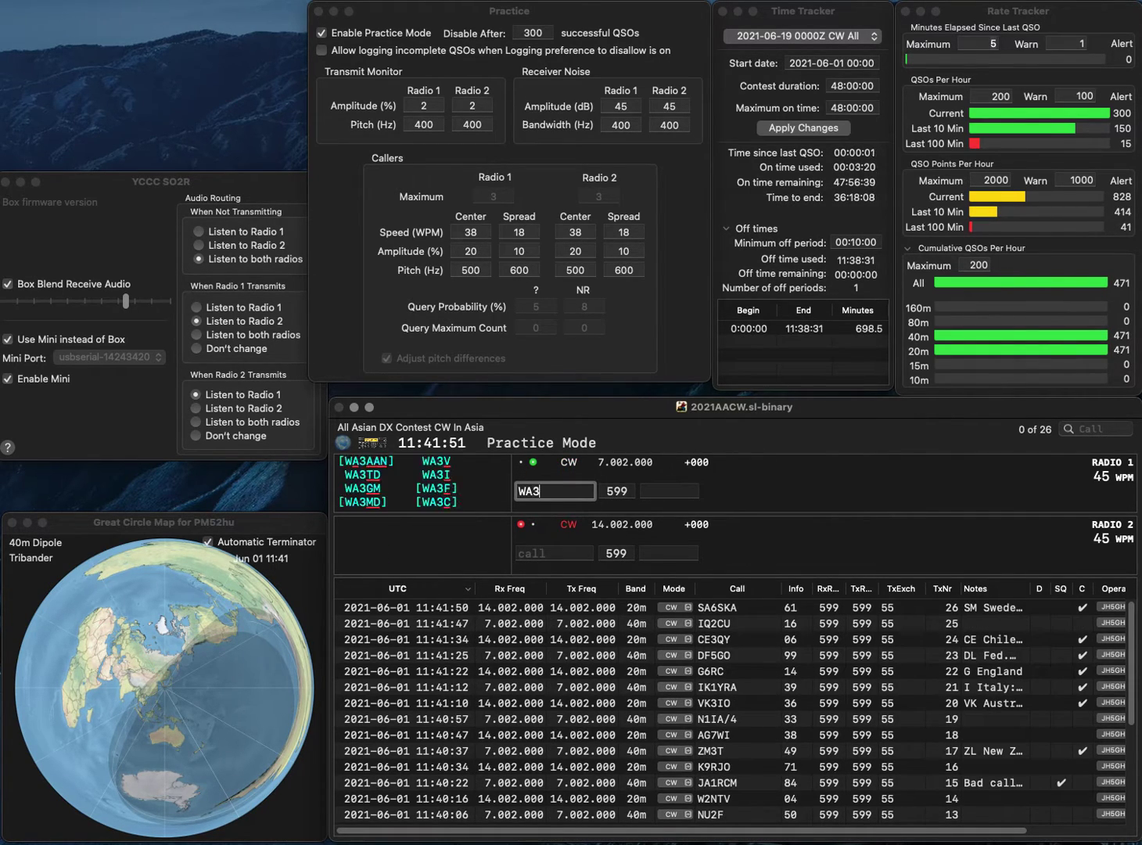
type("GGM")
key("Return")
type("IU")
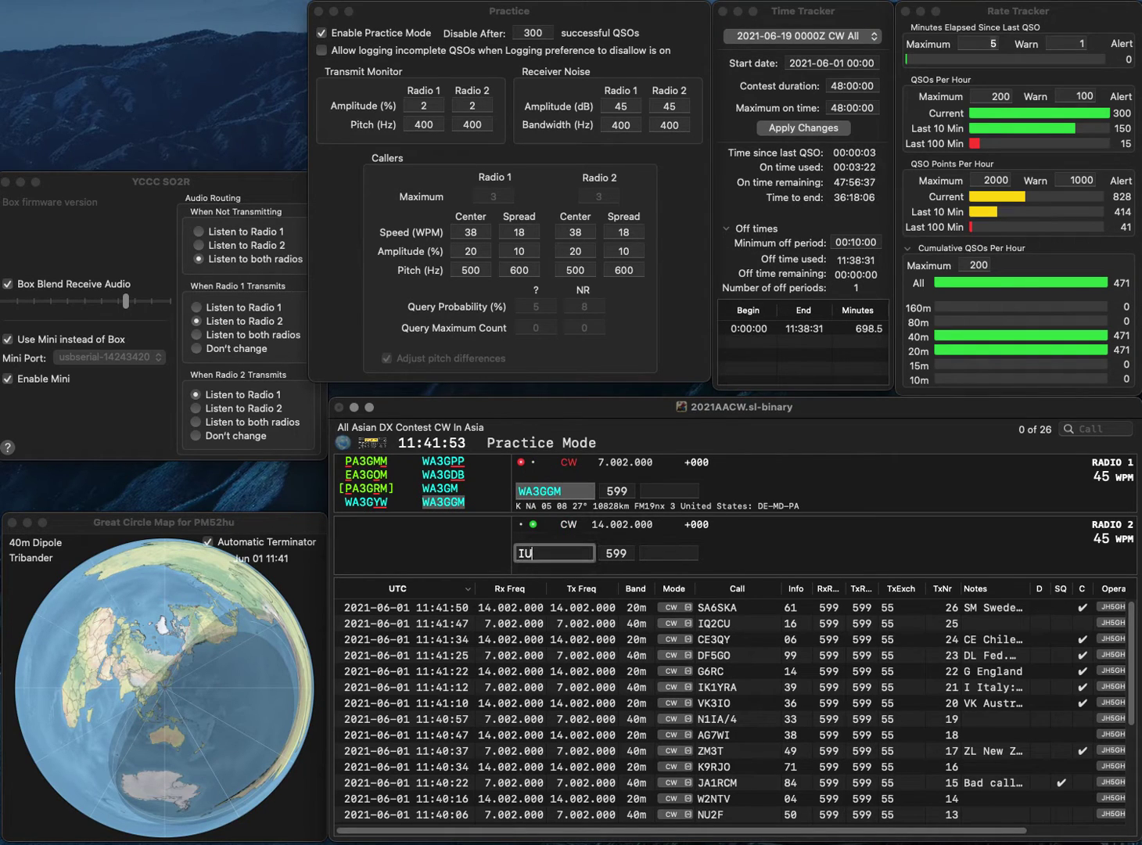
type("6AIG")
key("Return")
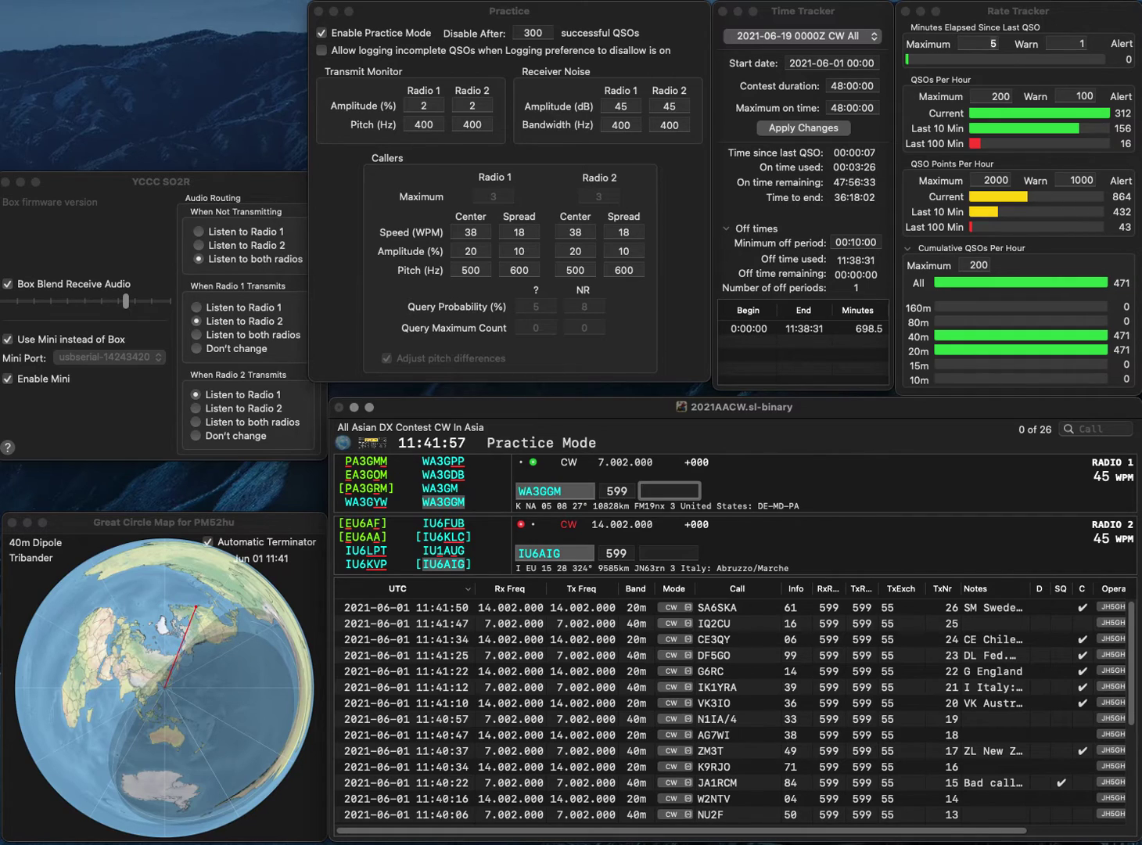
type("68")
key("Return")
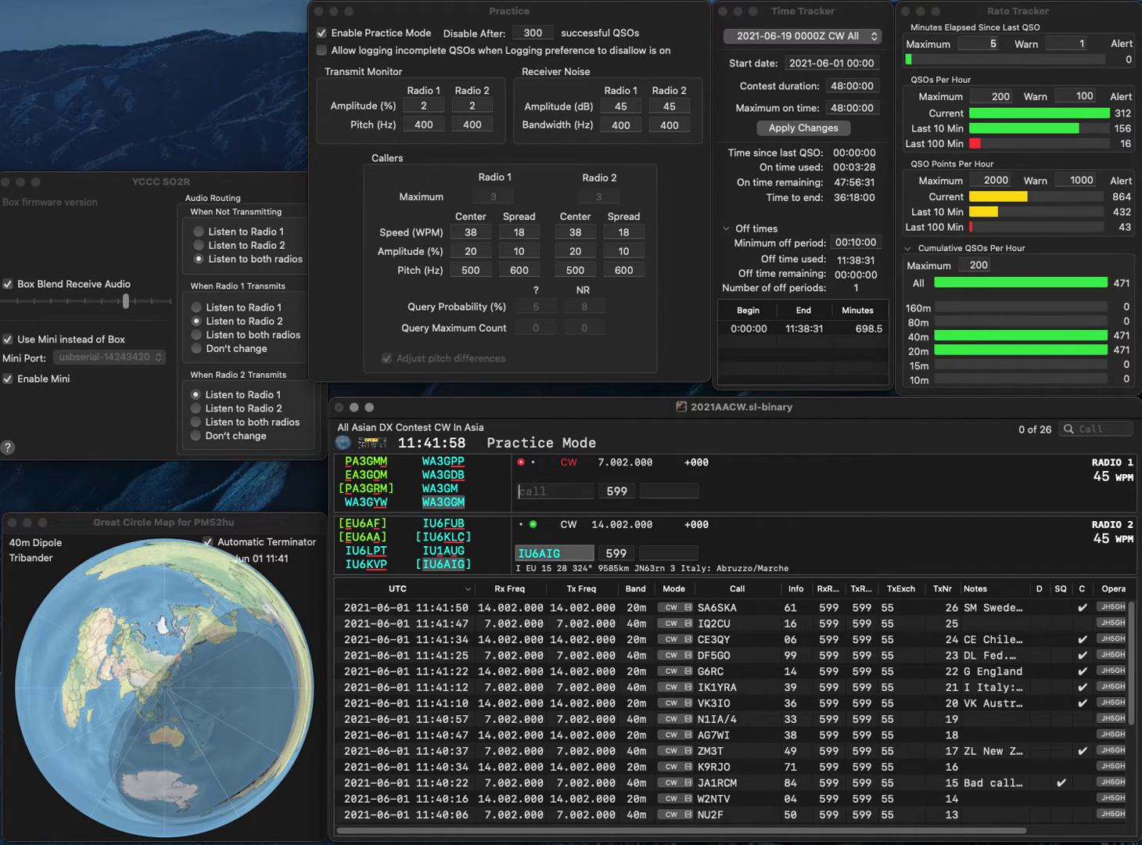
type("63")
key("Return")
type("KDL")
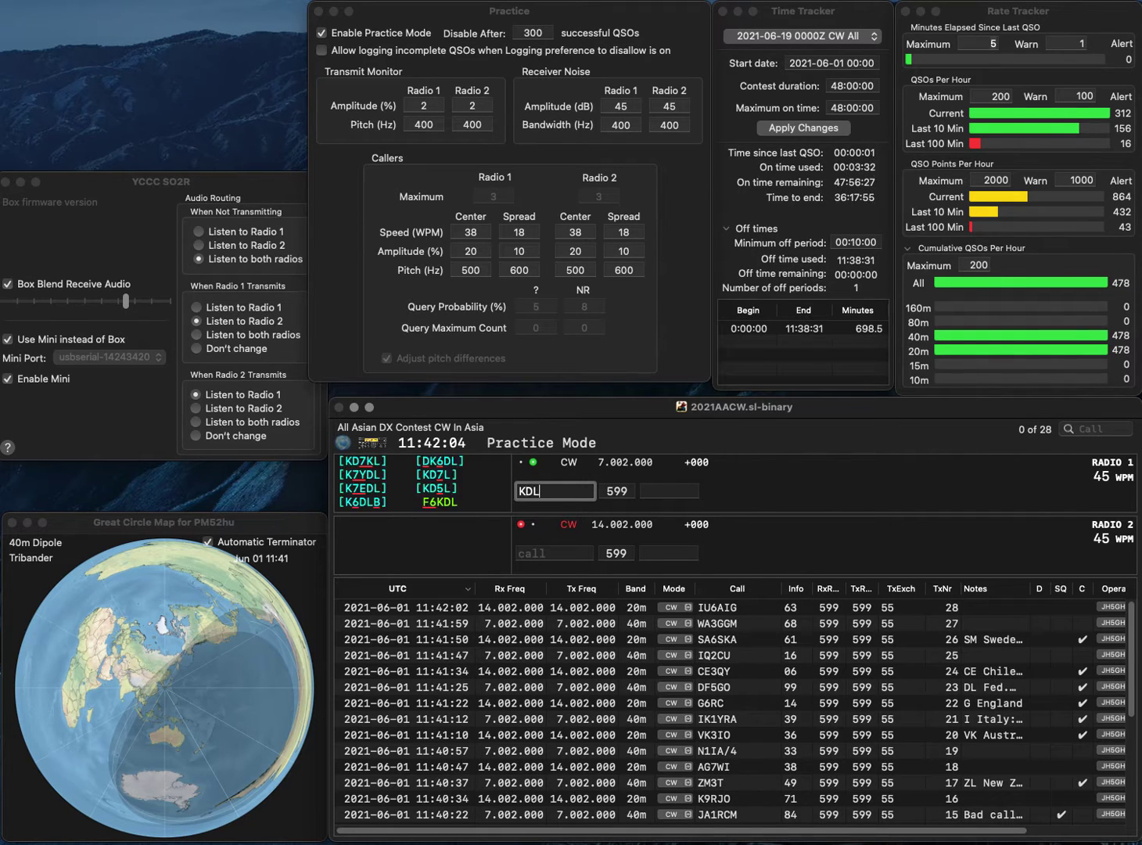
type("3BY")
key("Home")
key("Delete")
key("Return")
type("W9DJD")
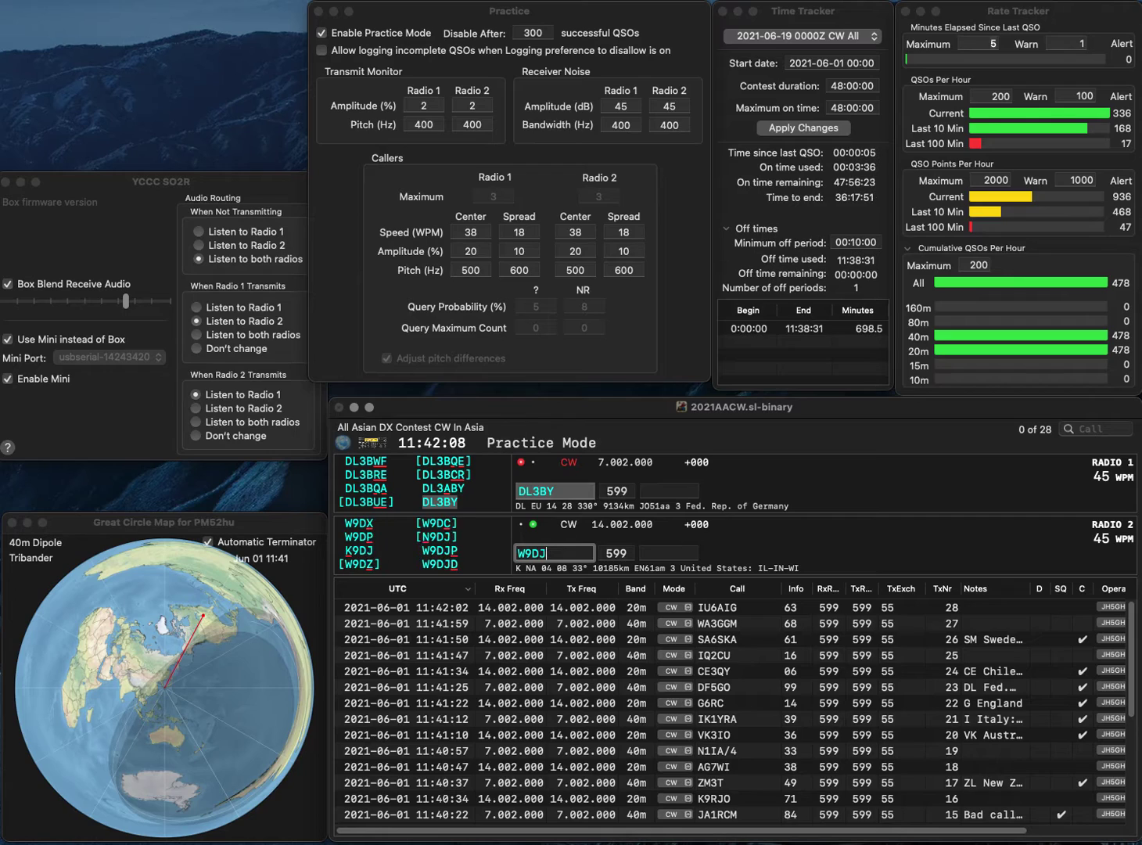
key("Return")
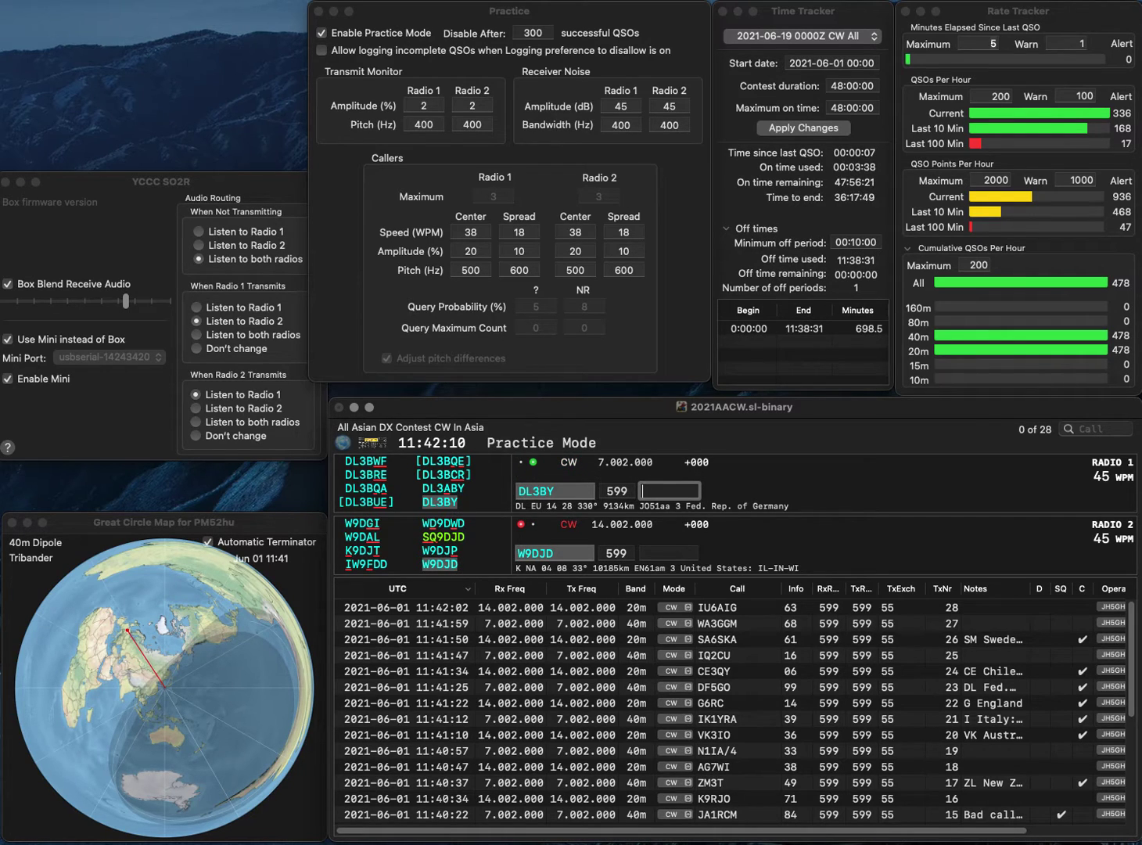
type("46")
key("Return")
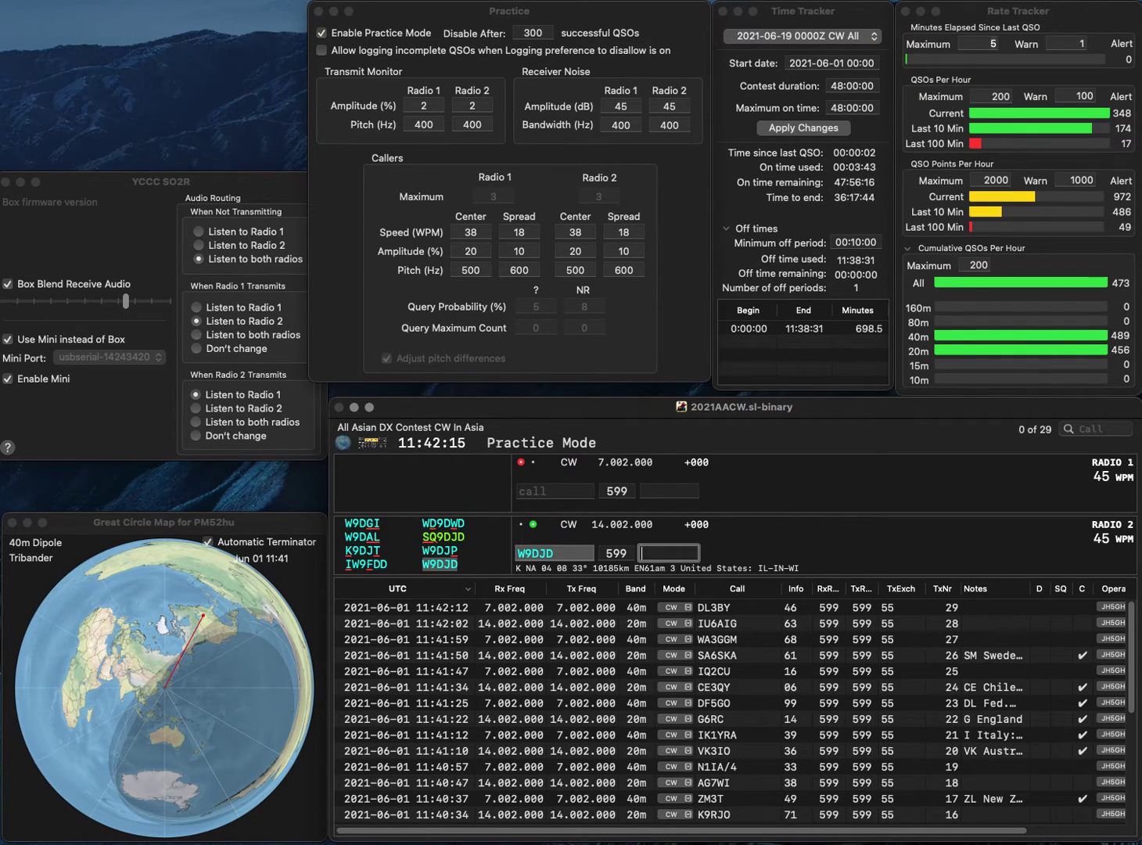
type("33")
key("Return")
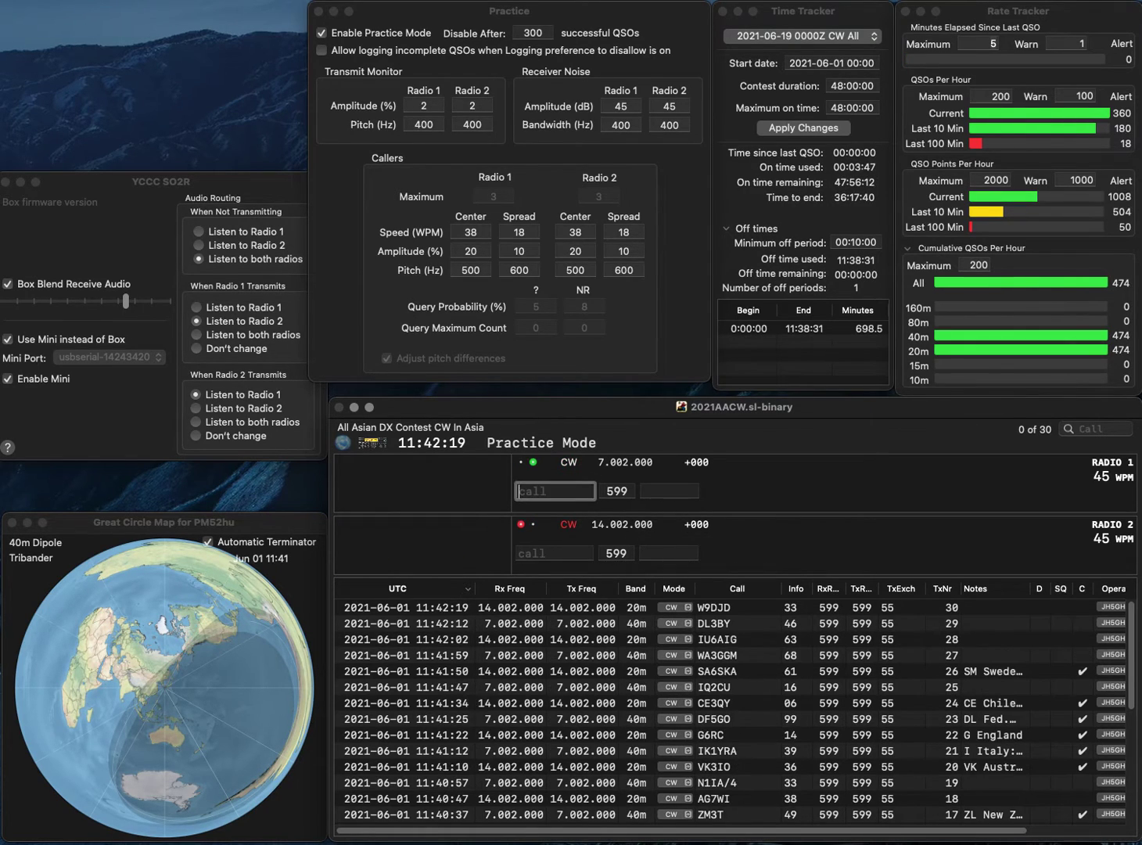
type("WIF")
key("Home")
key("Delete")
type("UR5")
key("Return")
type("K2SD")
key("Return")
type("2")
key("Return")
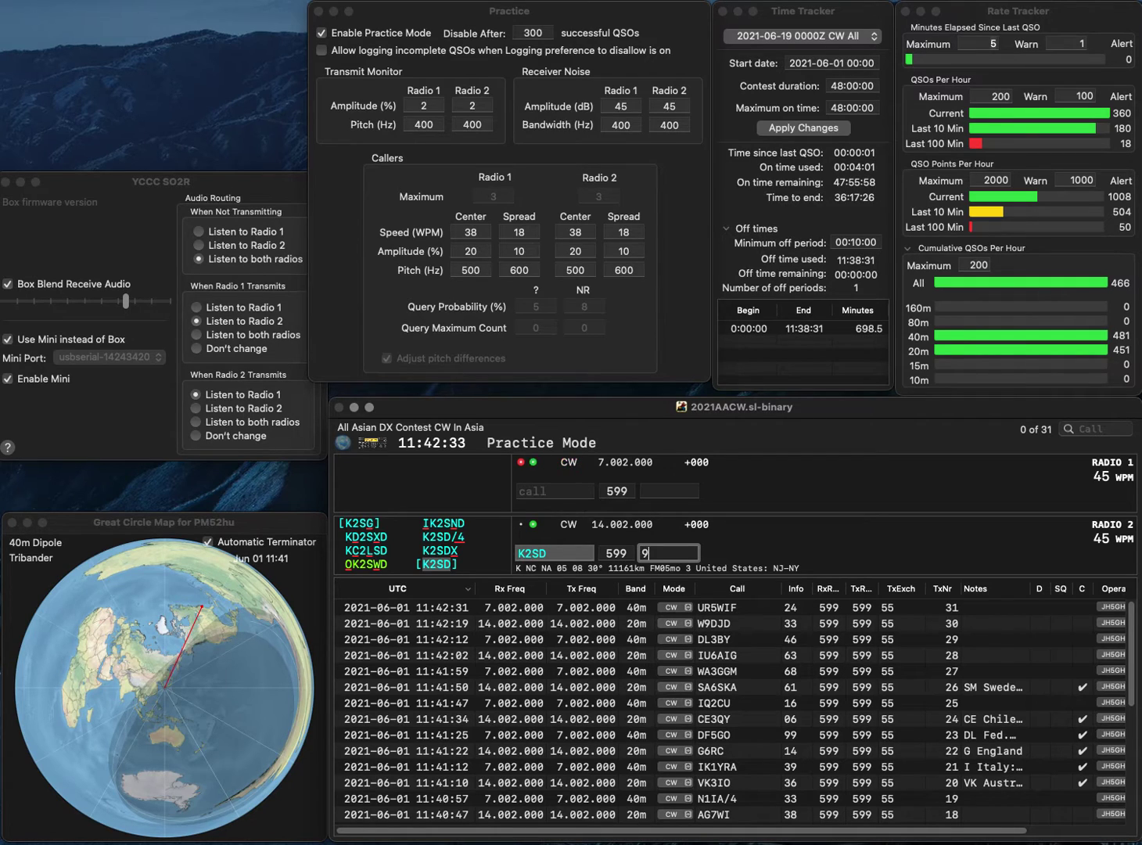
type("2")
key("Return")
- Enter the calls K0XM on Radio 1 and ND1T on Radio 2, sending each station the exchange
type("K0X")
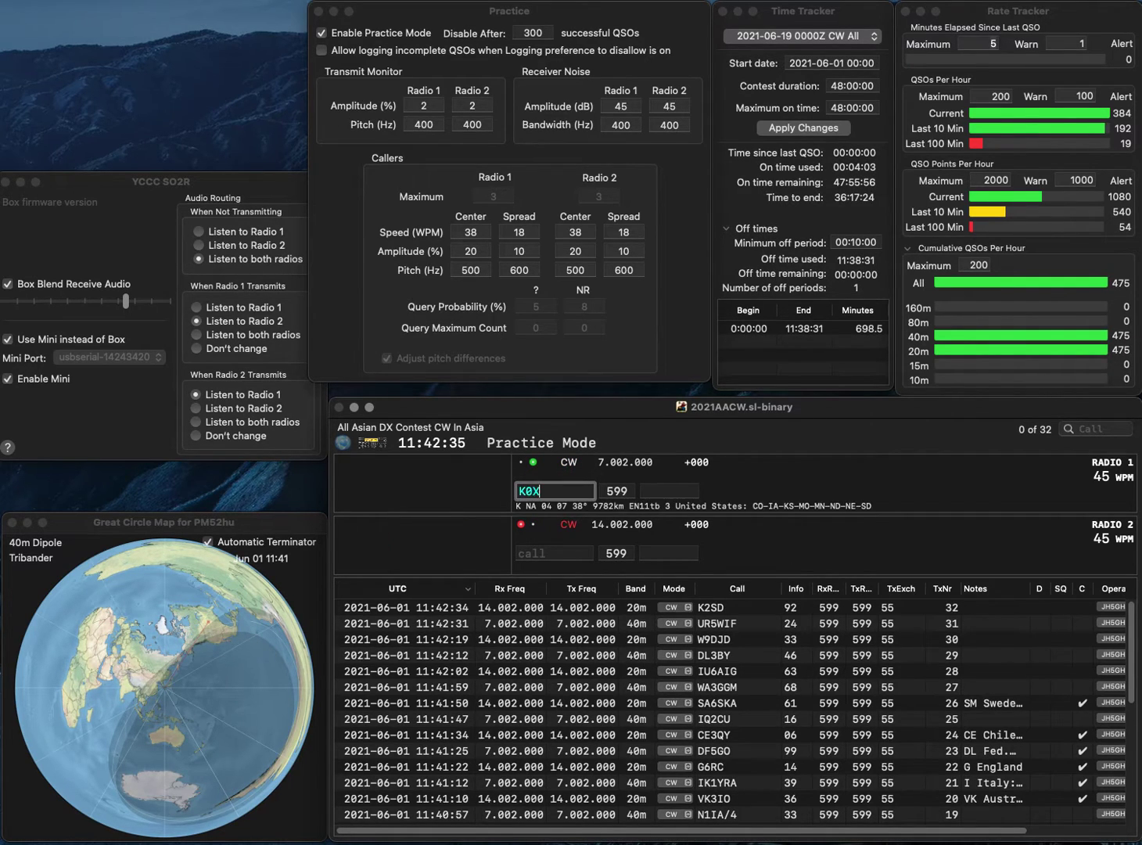
type("M")
key("Return")
type("N")
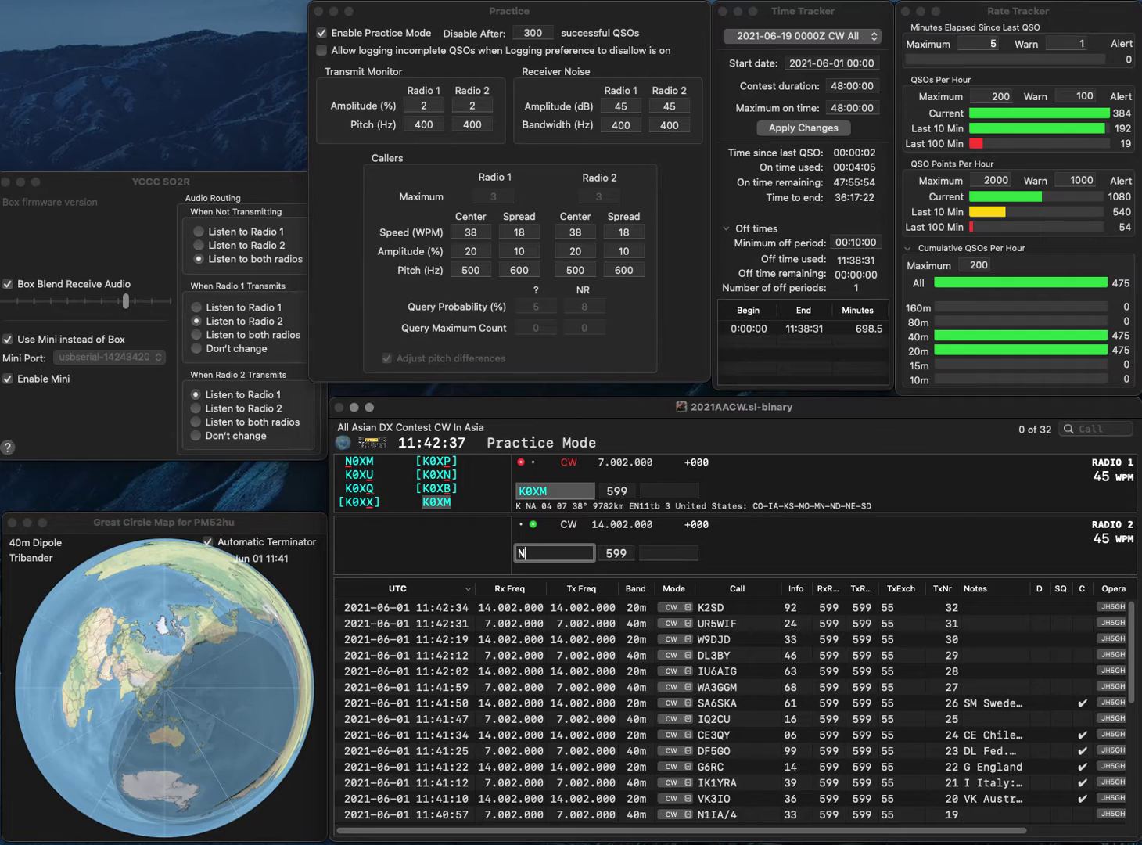
type("D1T")
key("Return")
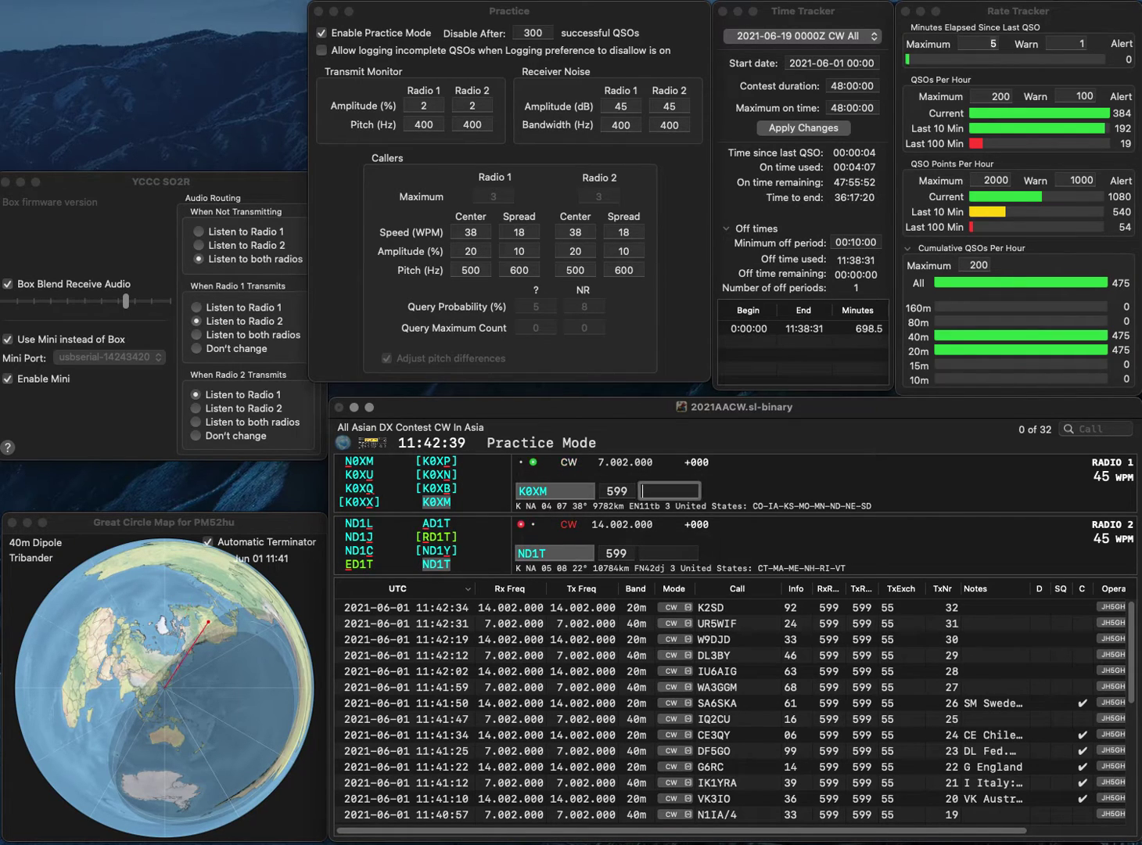
type("38")
key("Return")
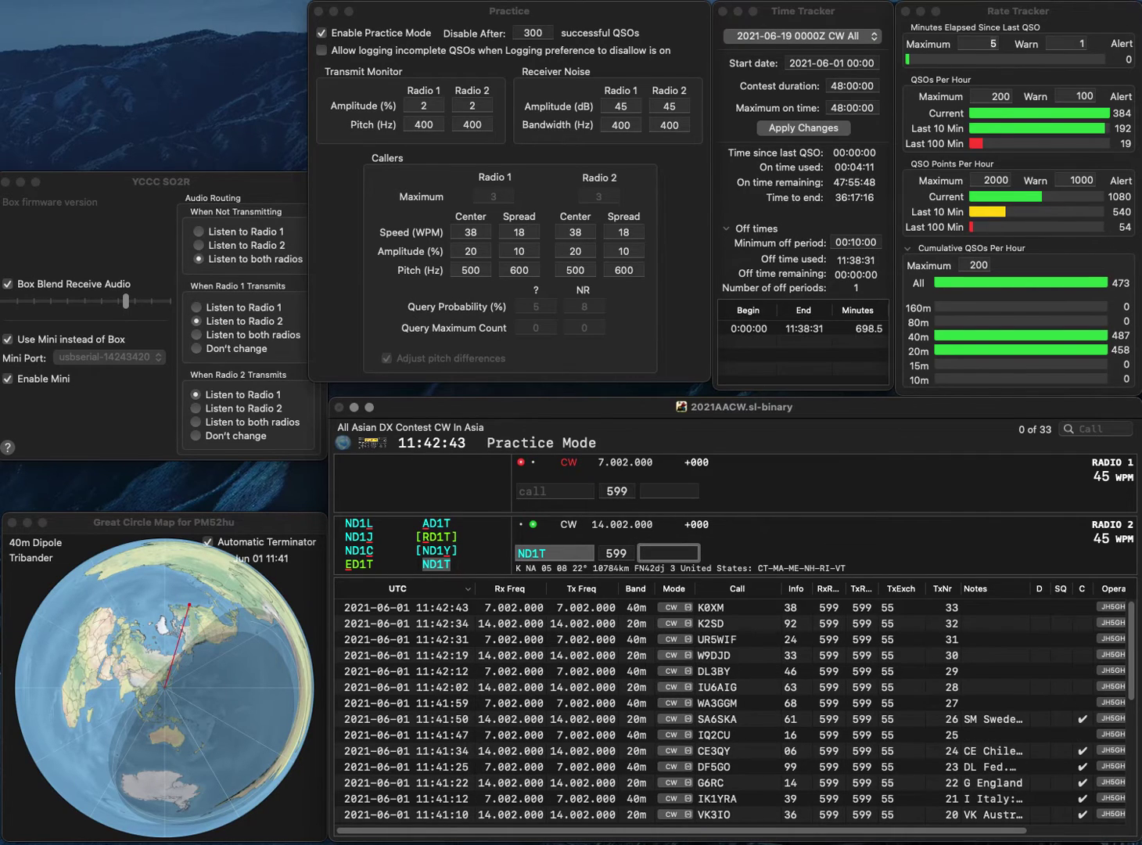
type("27")
key("Return")
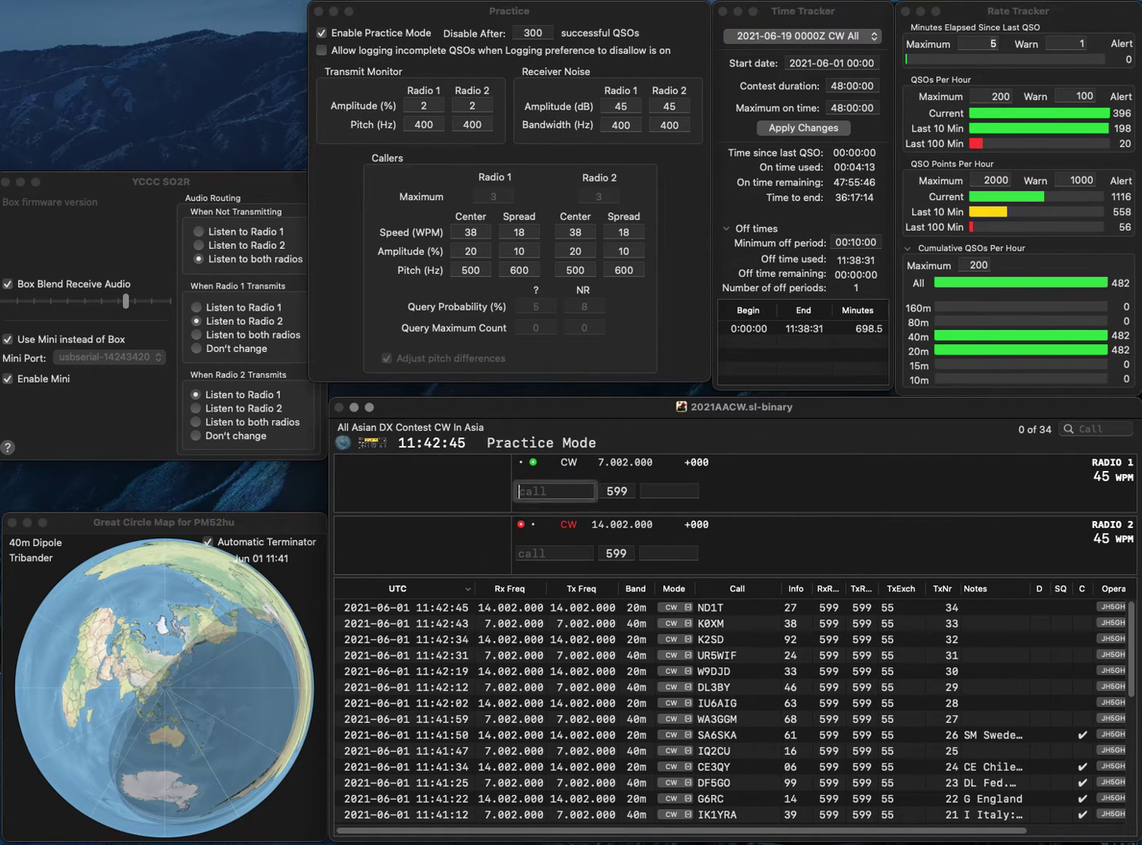
type("ON76B")
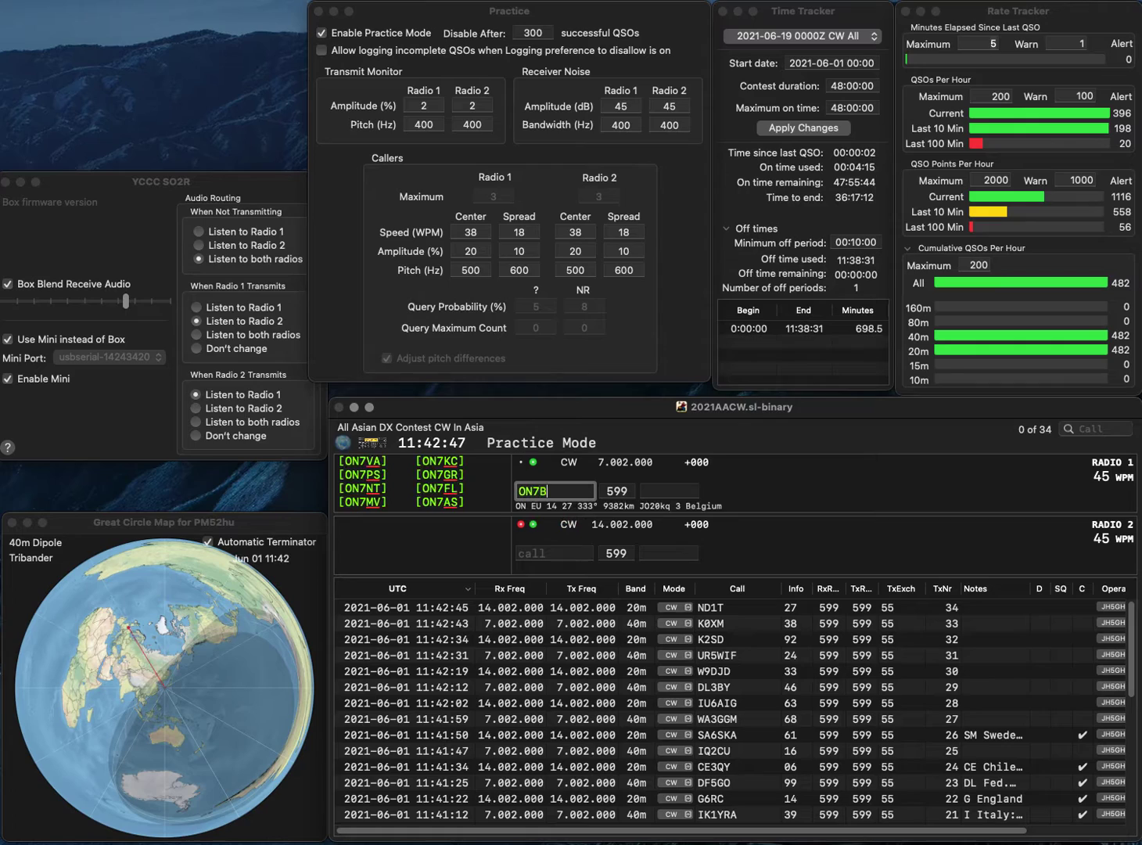
key("BackSpace")
key("BackSpace")
type("BB")
key("Return")
type("W8SSF")
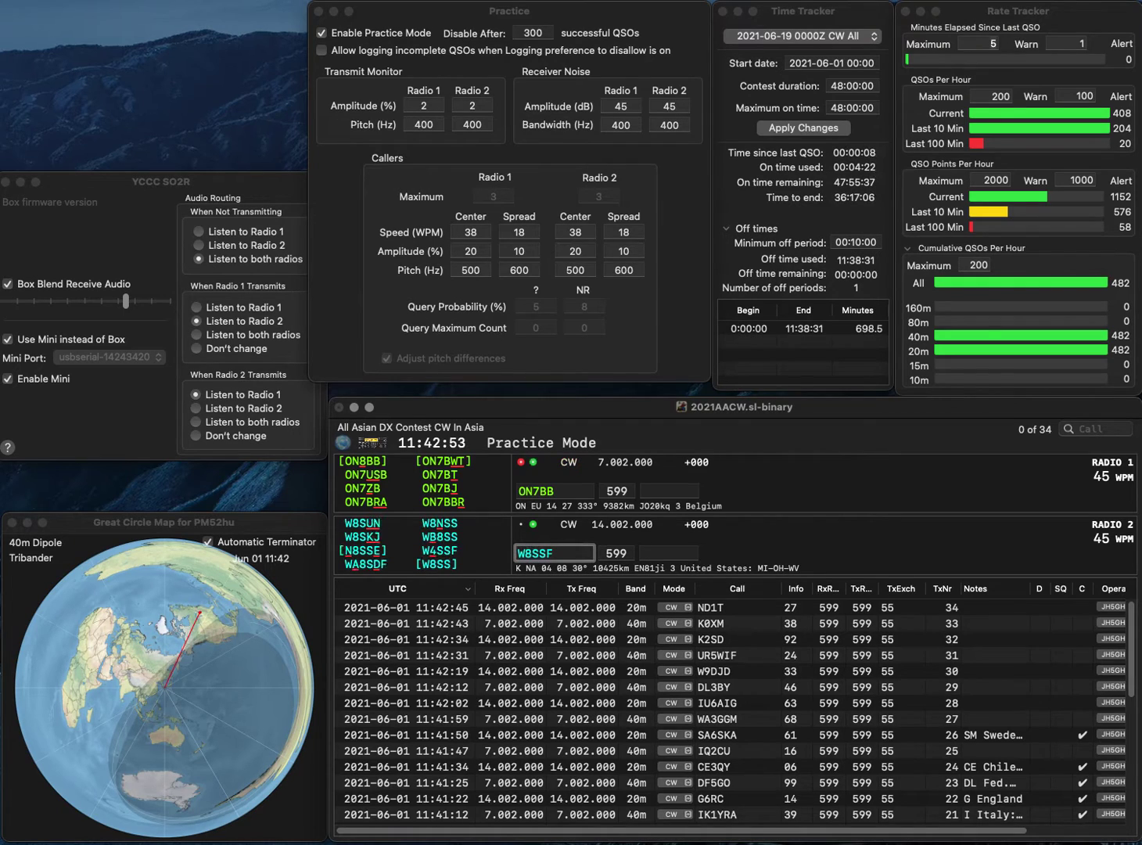
key("BackSpace")
key("BackSpace")
type("HF")
key("Return")
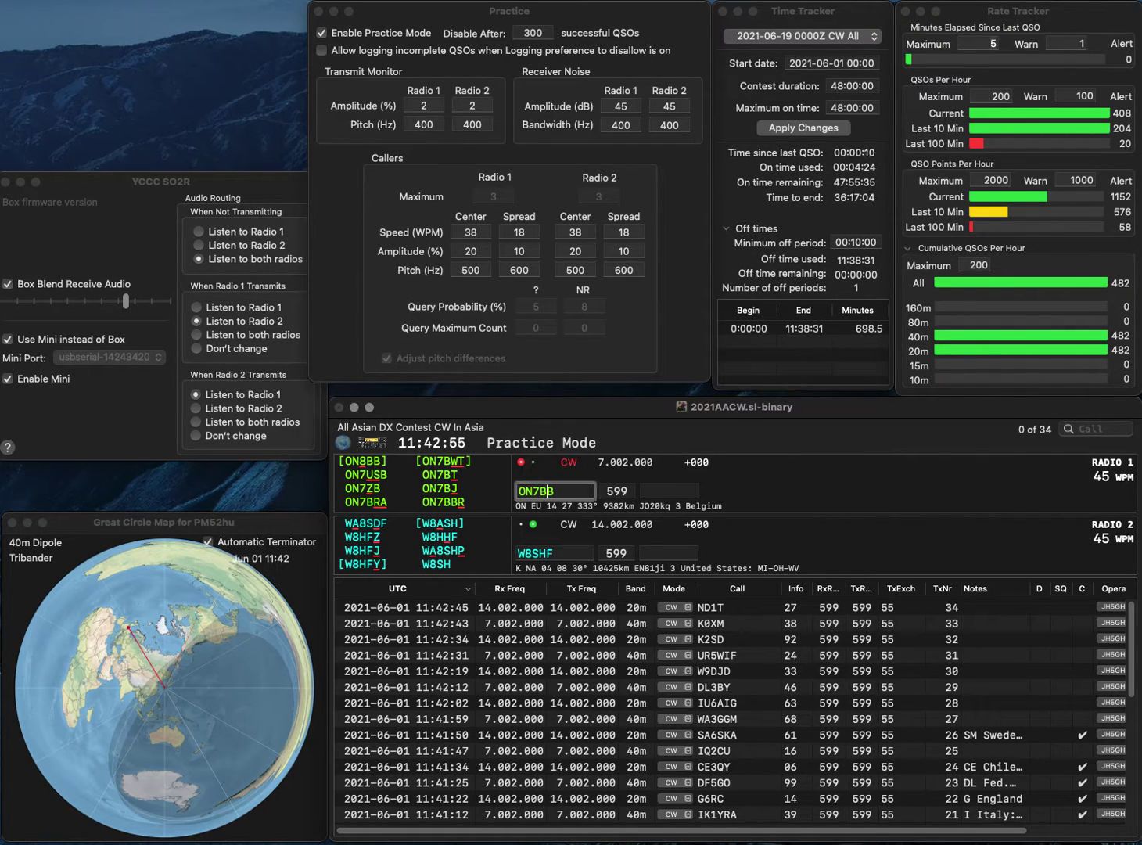
key("Left")
key("Left")
key("BackSpace")
type("8")
key("Return")
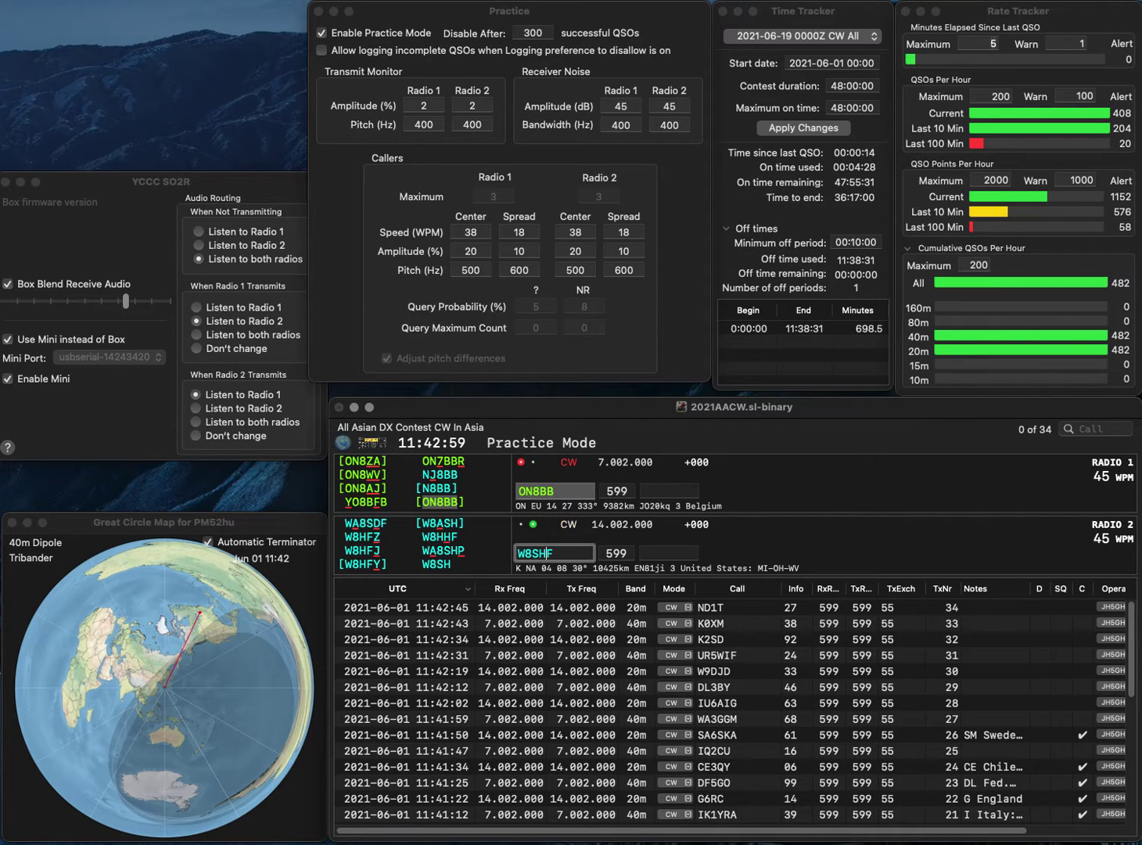
left_click(538, 553)
key("BackSpace")
type("H")
key("Return")
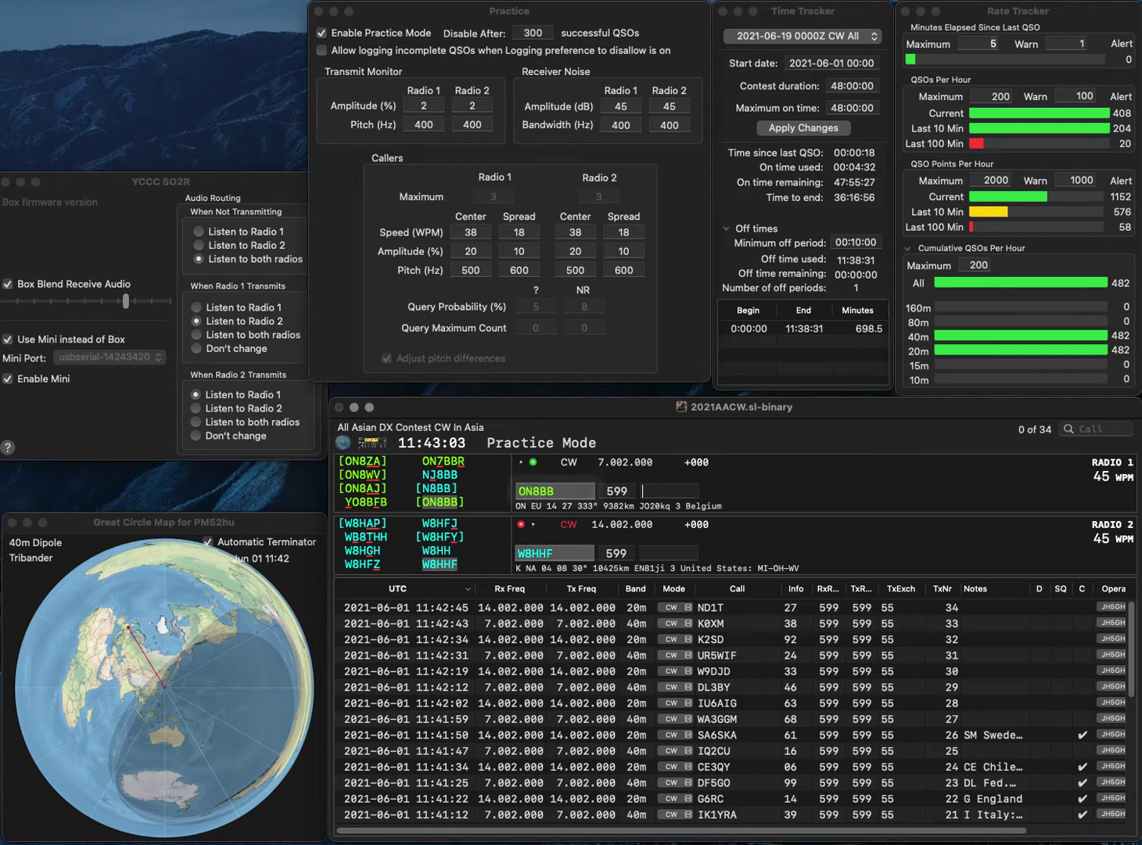
type("02")
key("Return")
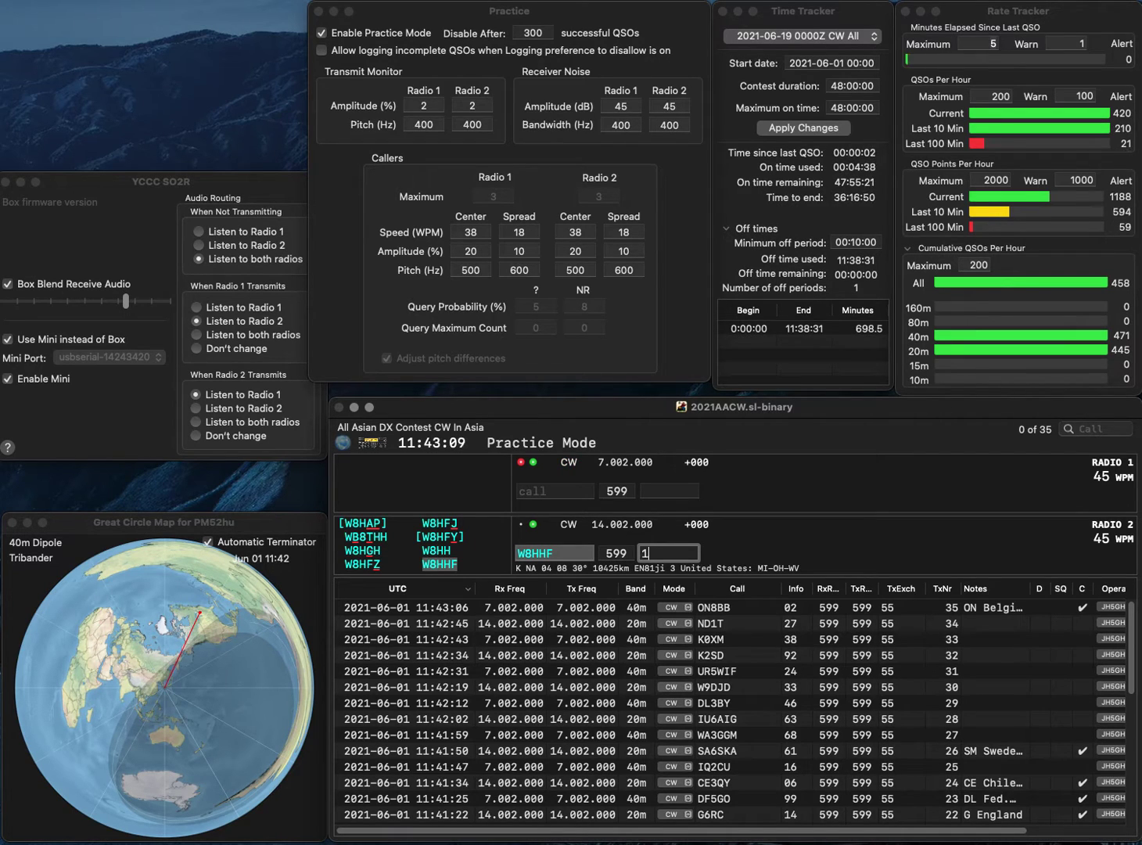
key("Return")
- Enter the calls LU2DVI/H on Radio 1 and N6PF on Radio 2, sending each station the exchange
type("2DV")
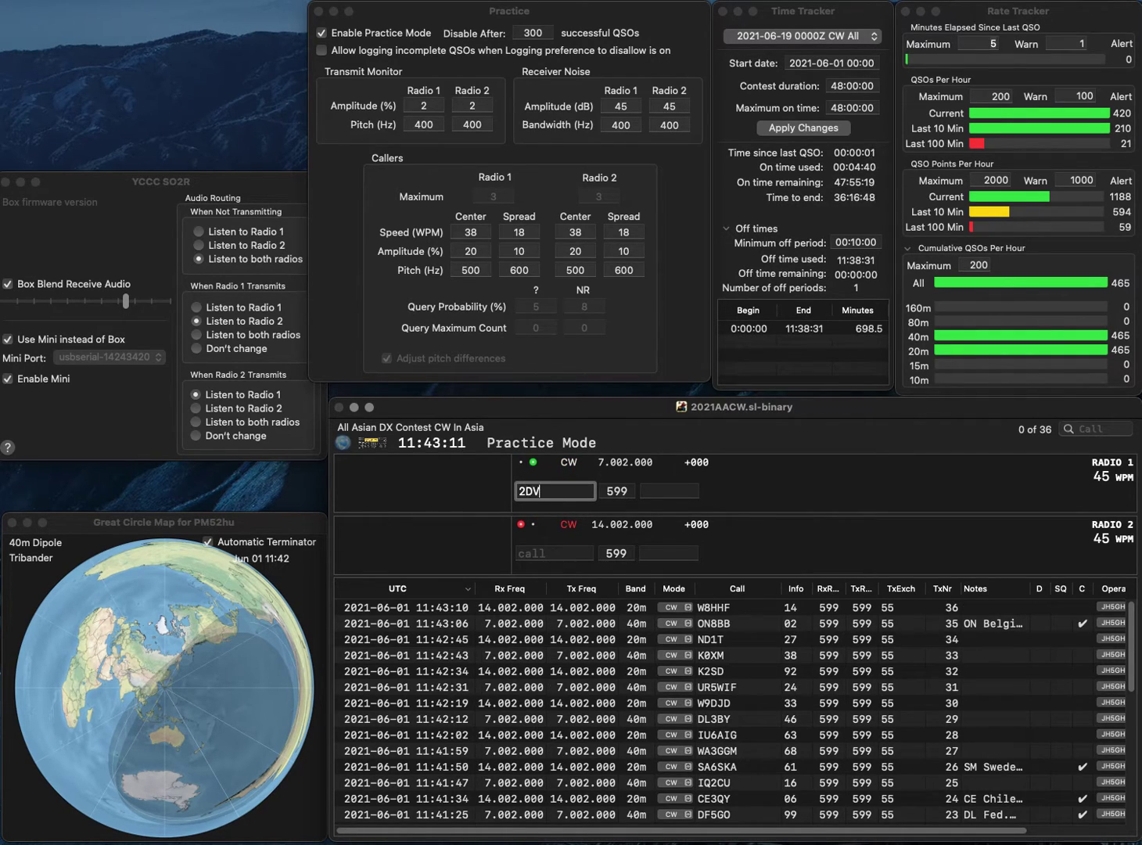
type("I/H")
key("Home")
type("LU")
key("Return")
type("N6PF")
key("Return")
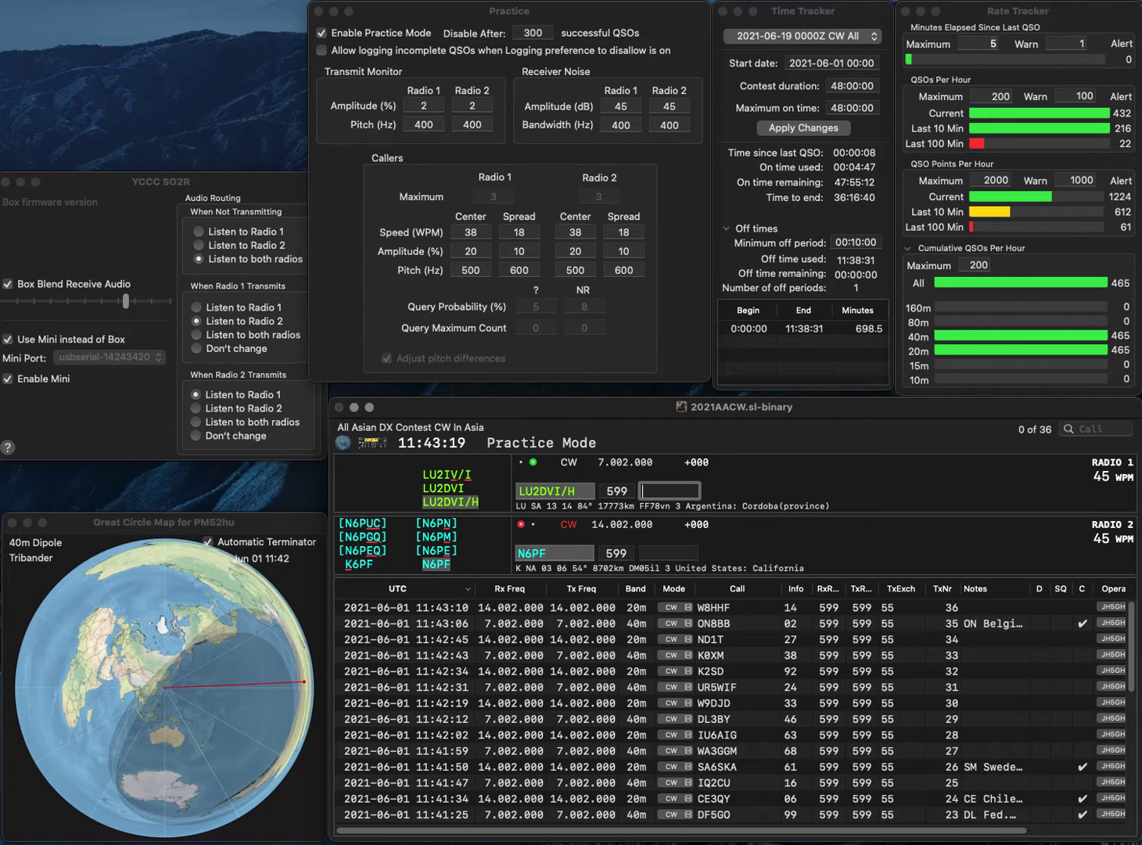
type("86")
key("Return")
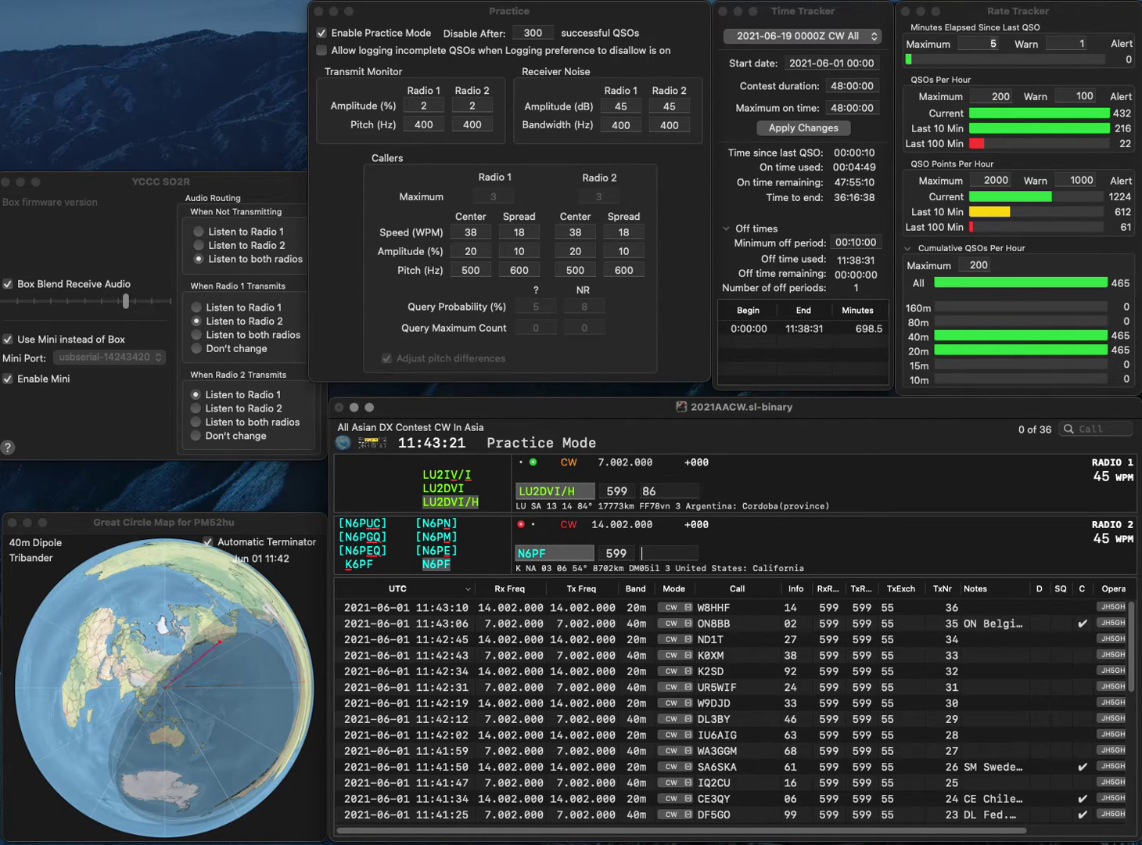
type("2")
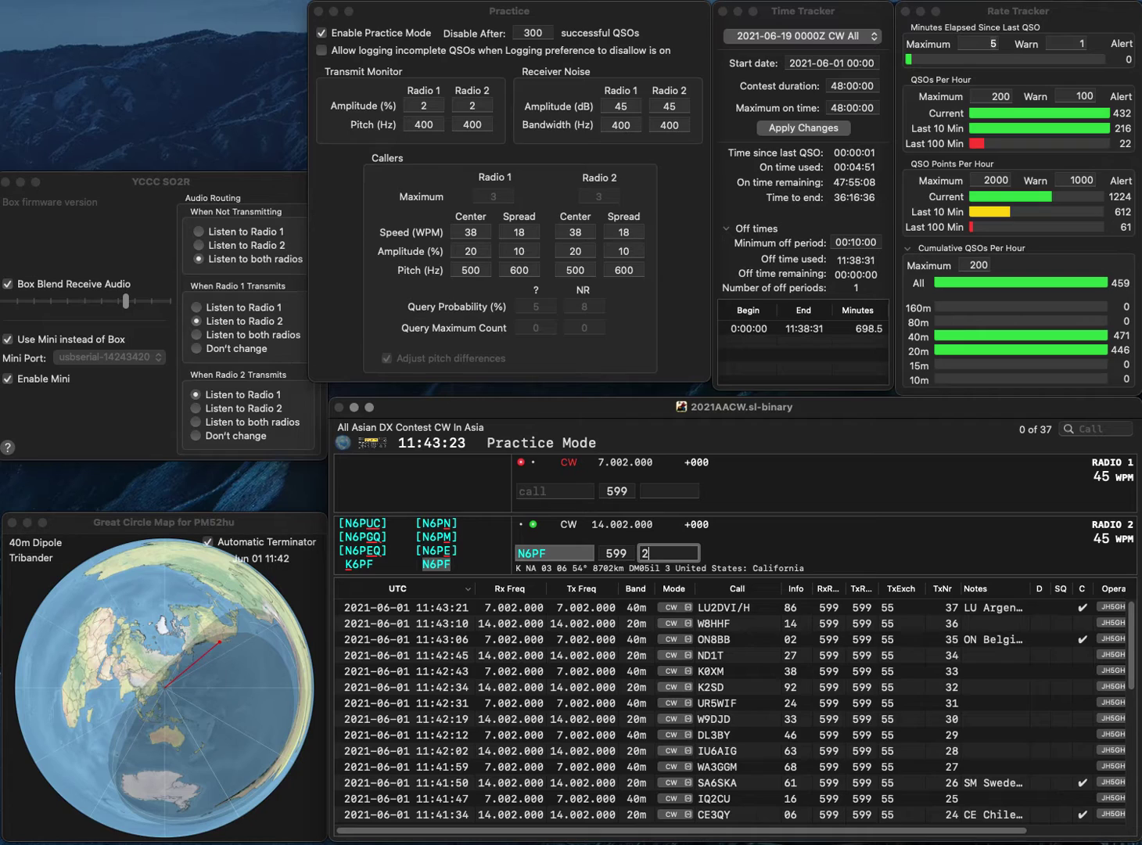
type("8")
key("Return")
- Enter the calls IT9CAR on Radio 1 and N3EG on Radio 2, sending each station the exchange
type("IT9")
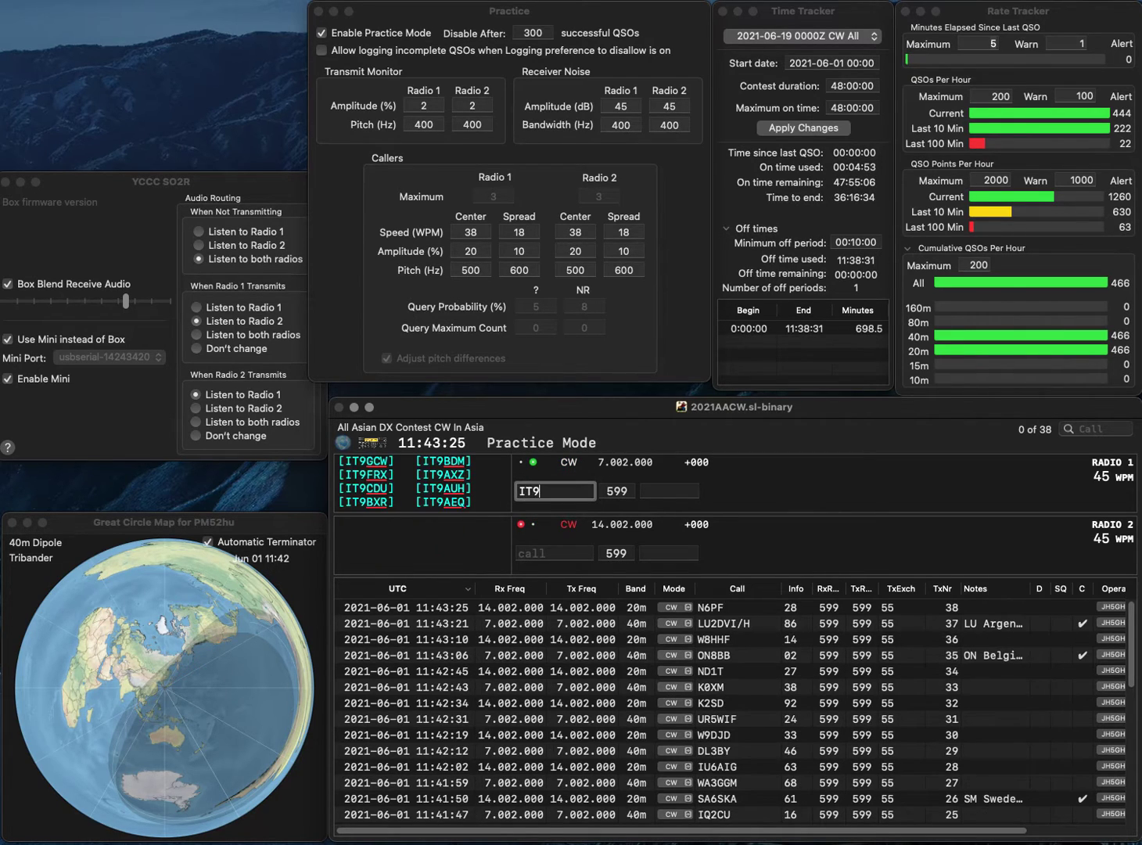
type("CUR")
key("Return")
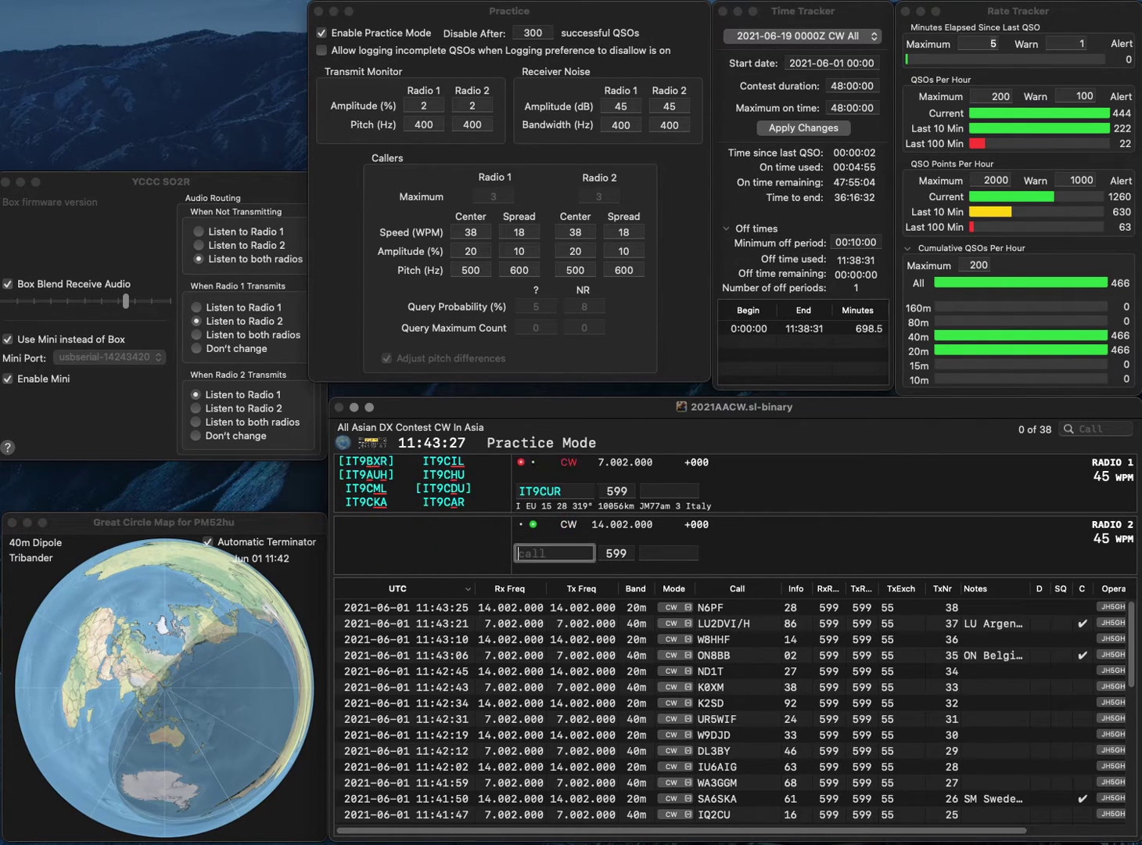
type("N3EG")
key("Return")
key("BackSpace")
key("BackSpace")
type("AR")
key("Return")
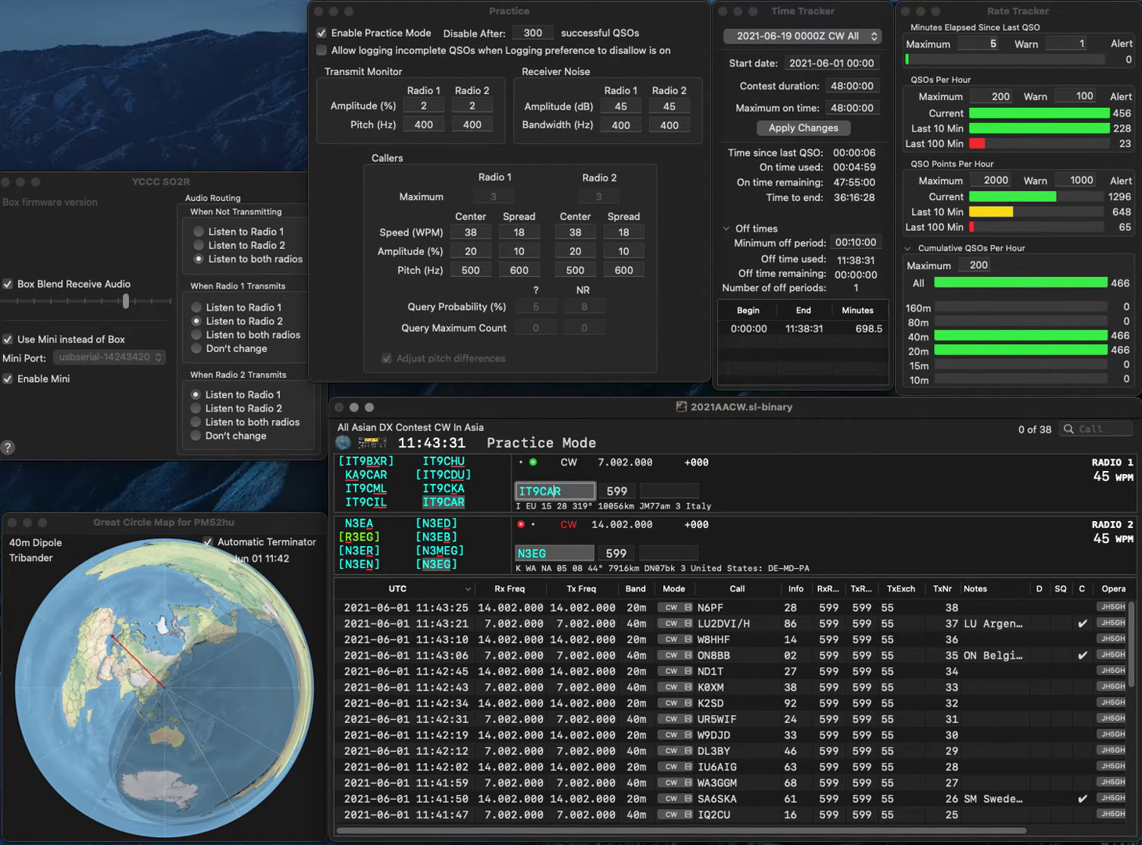
key("Return")
- Log N3EG on Radio 2 with received exchange 21 and IT9CAR on Radio 1 with received exchange 30
key("space")
type("21")
key("Return")
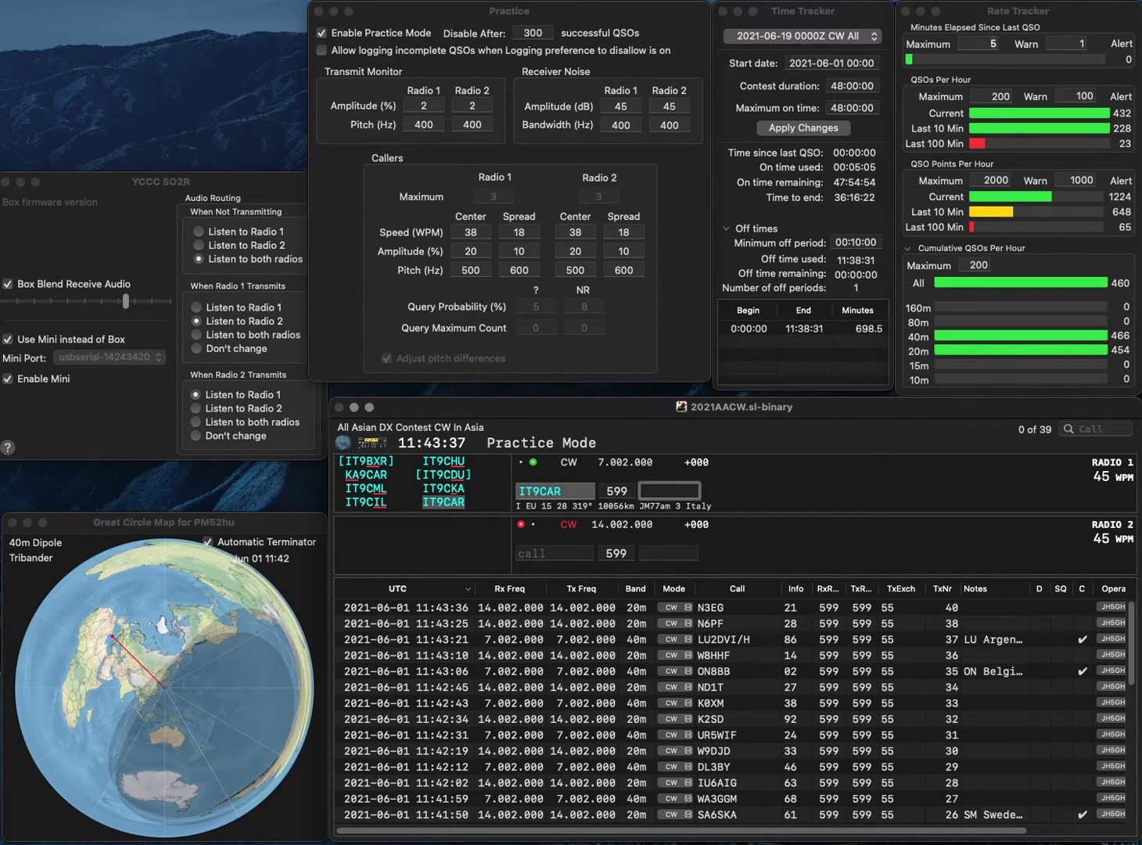
type("30")
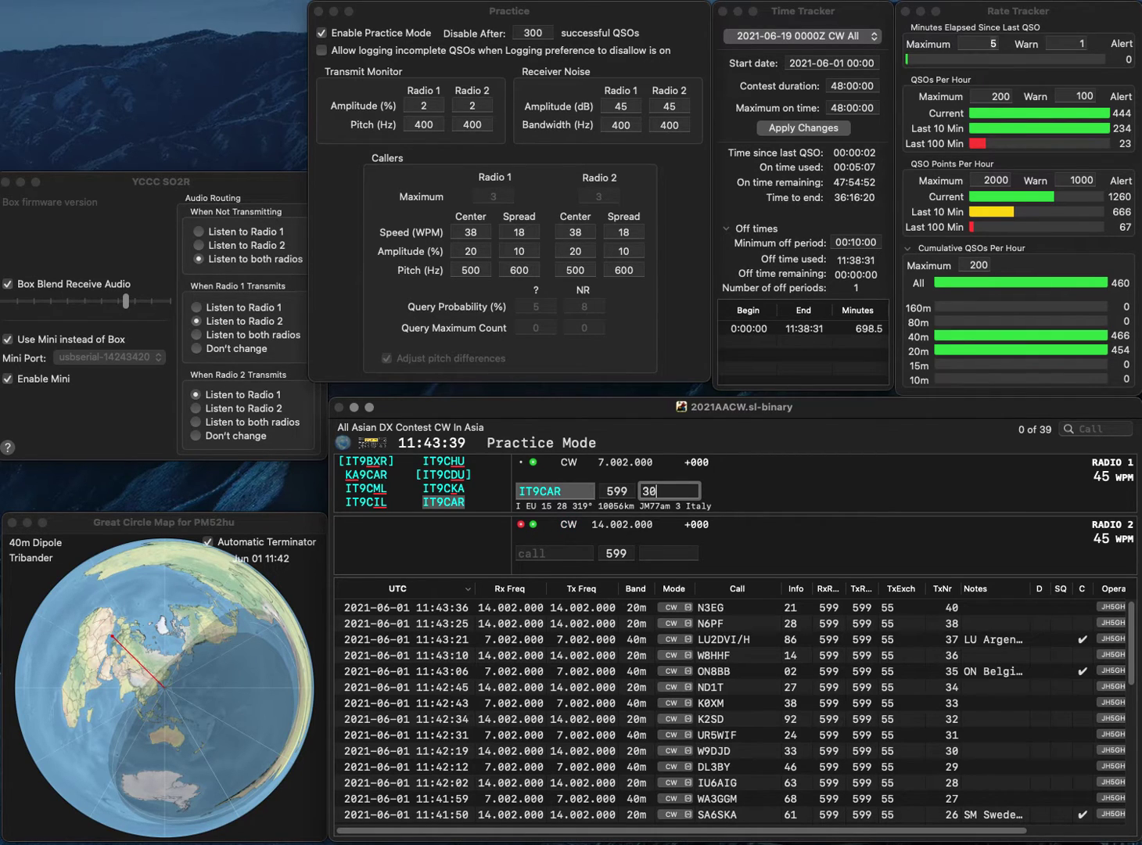
key("Return")
type("30")
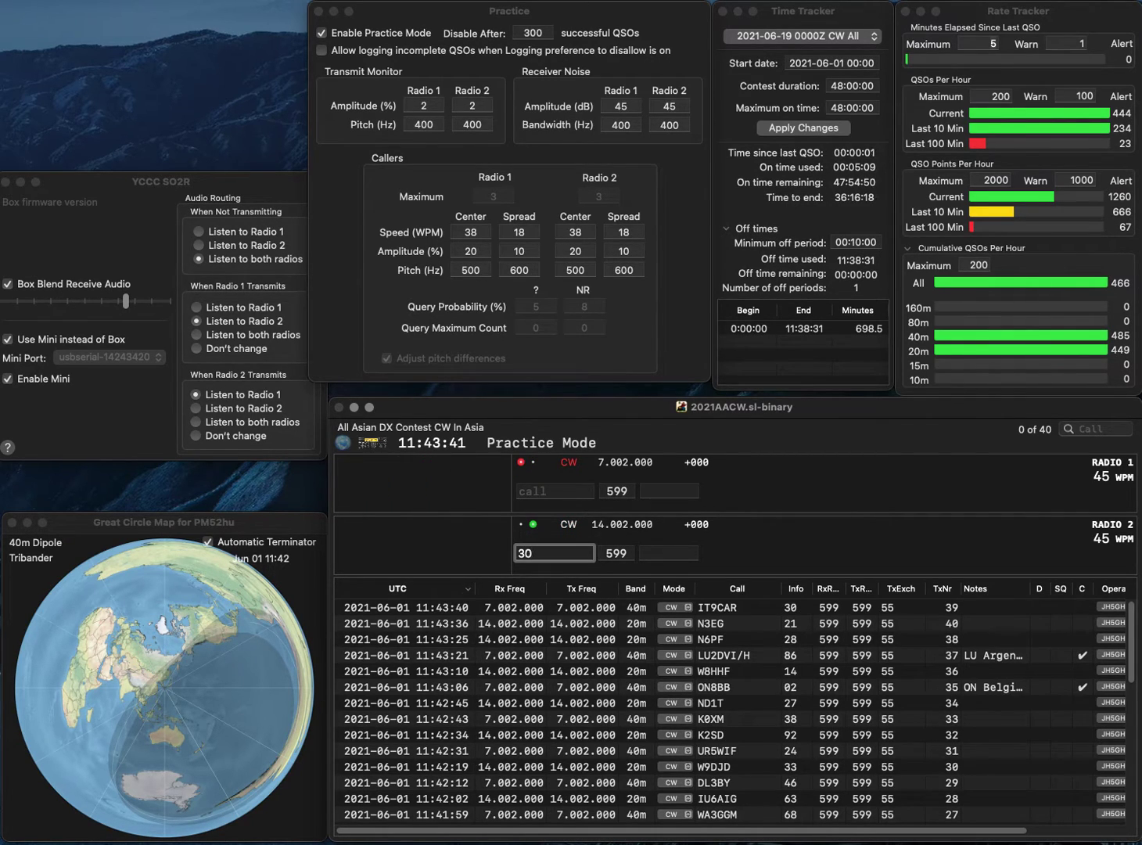
type("Q")
key("Return")
type("KE8BHP")
key("Return")
type("S5")
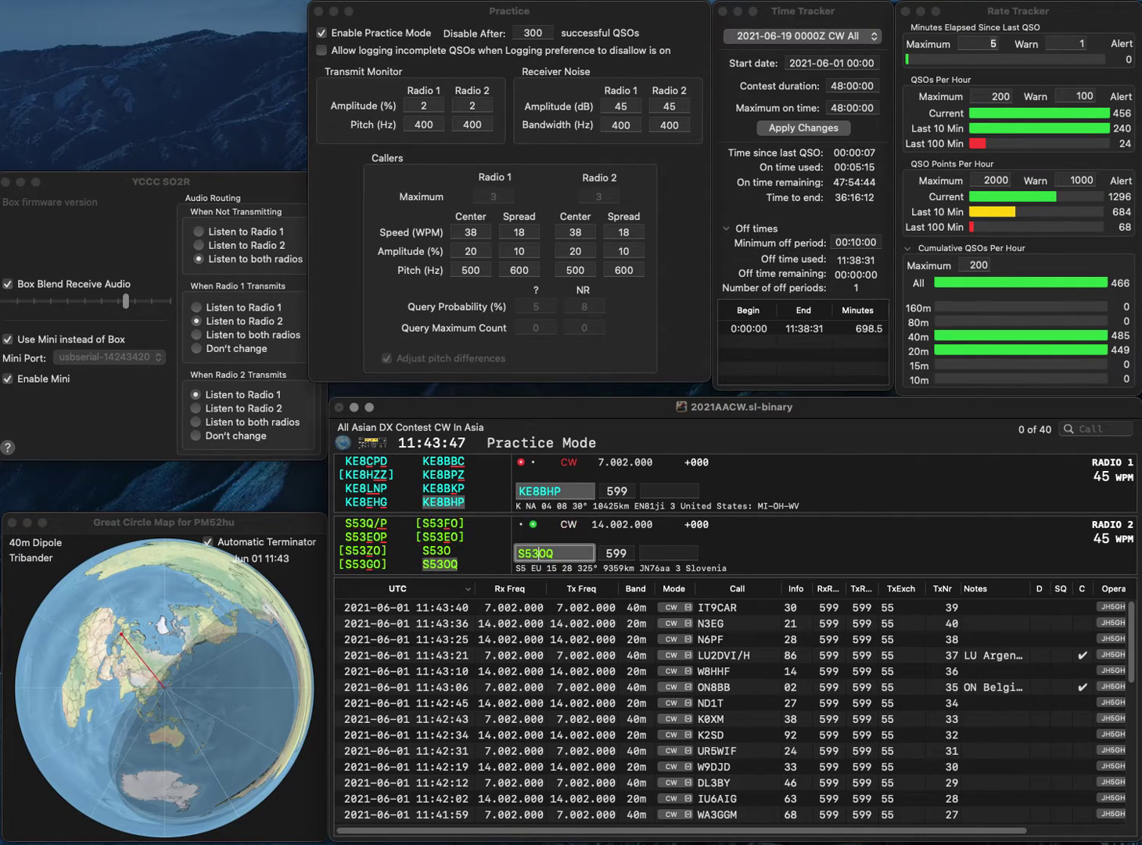
key("Return")
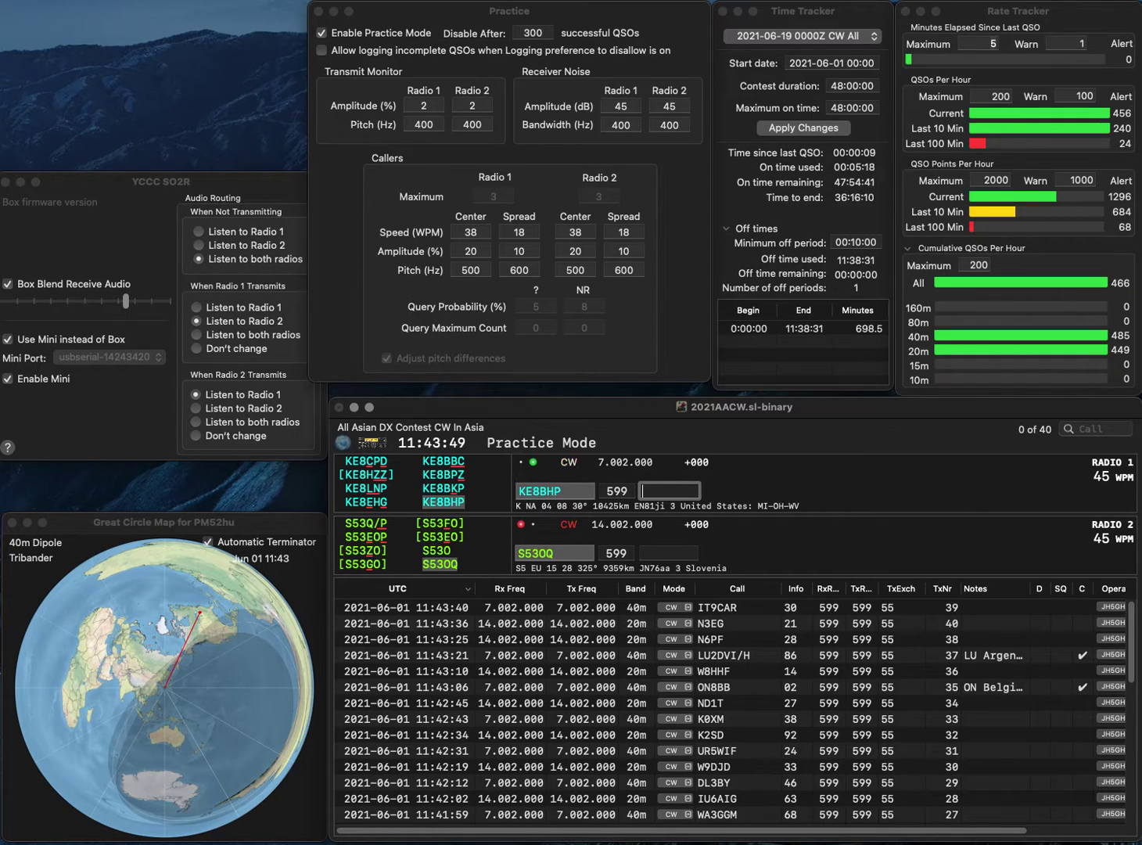
type("90")
key("Return")
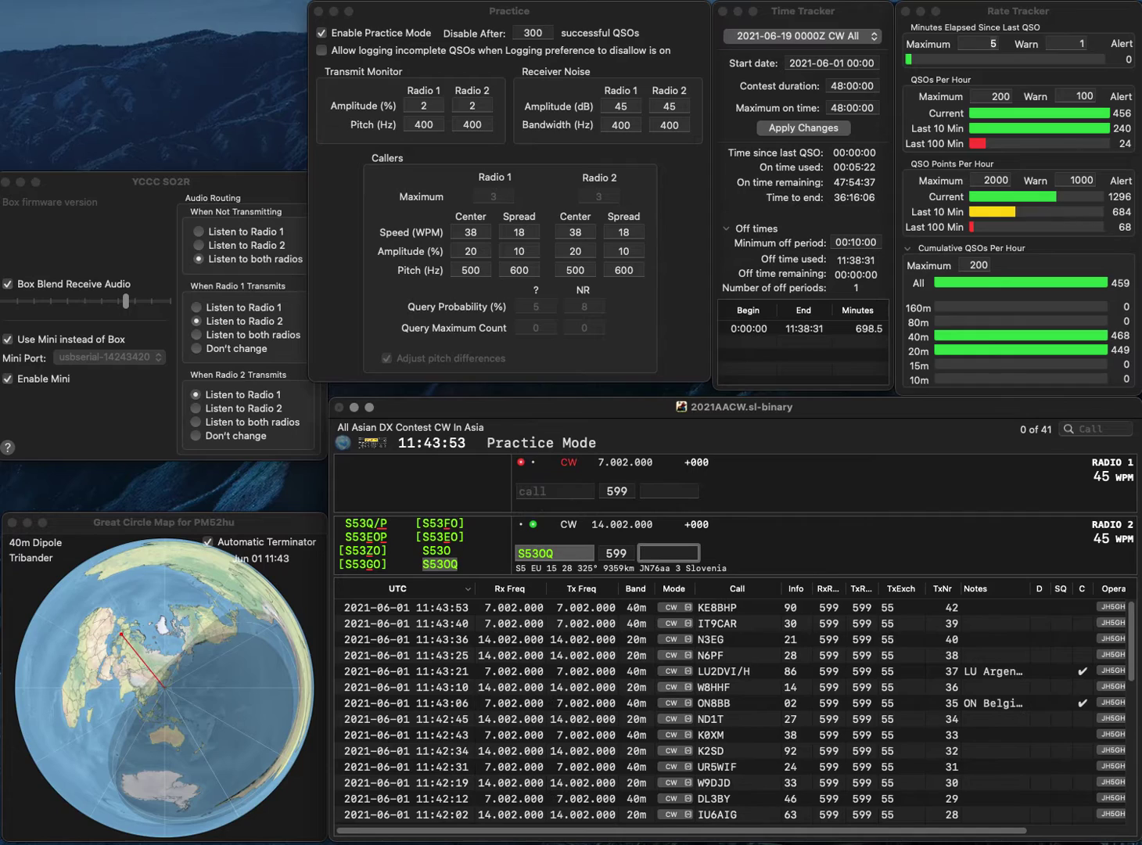
type("05")
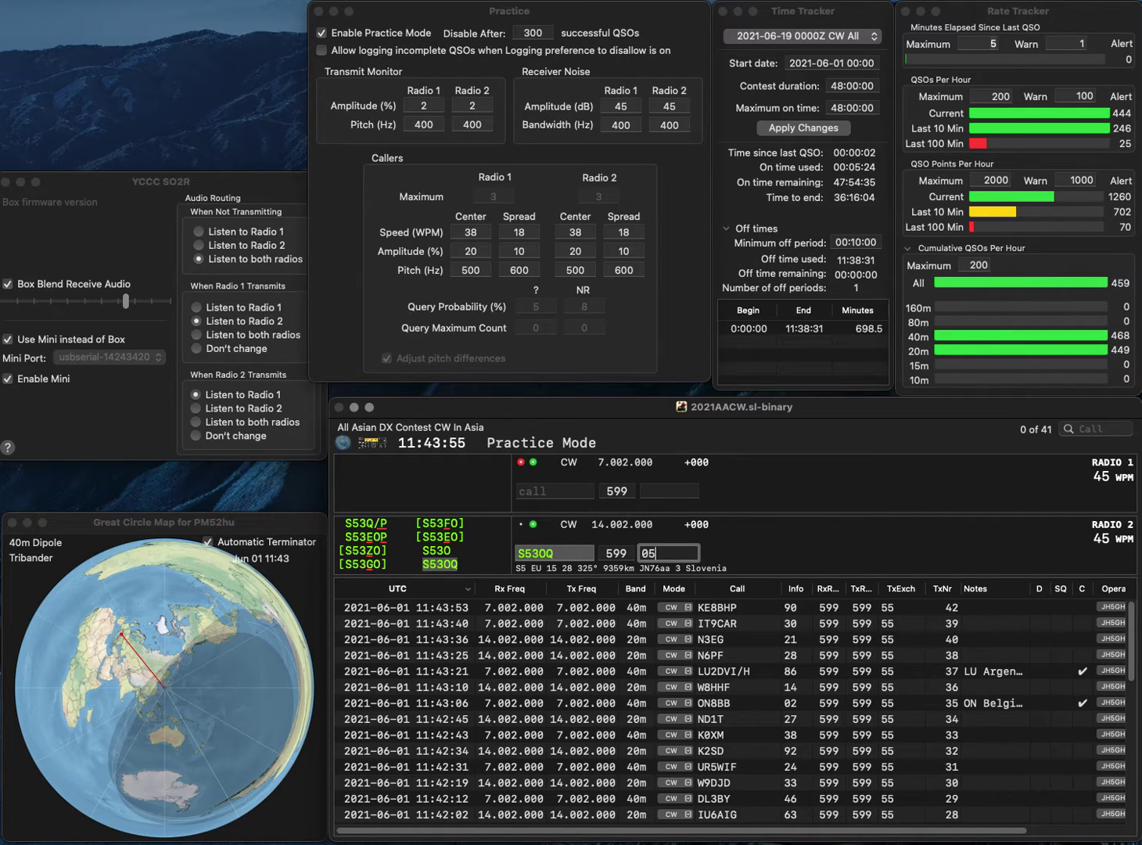
key("Return")
type("WB6")
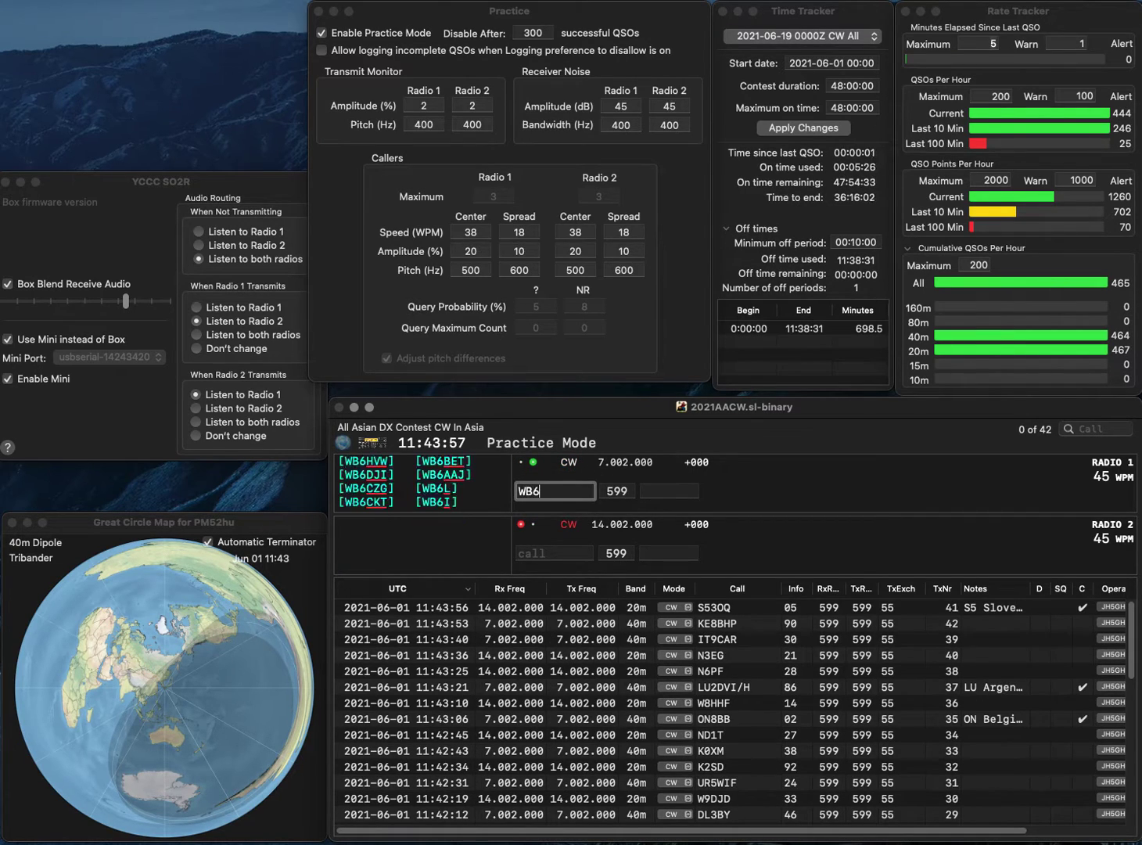
type("RED")
key("Return")
type("KK4HUK")
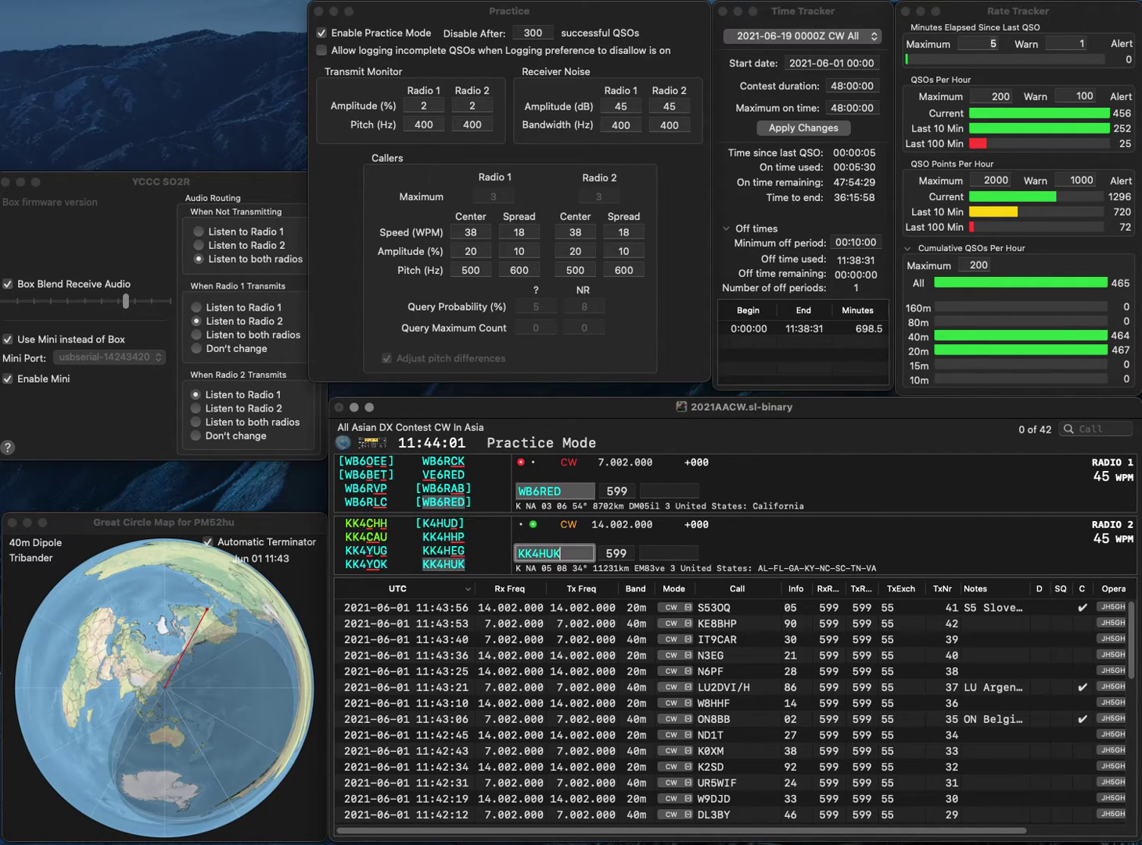
key("Return")
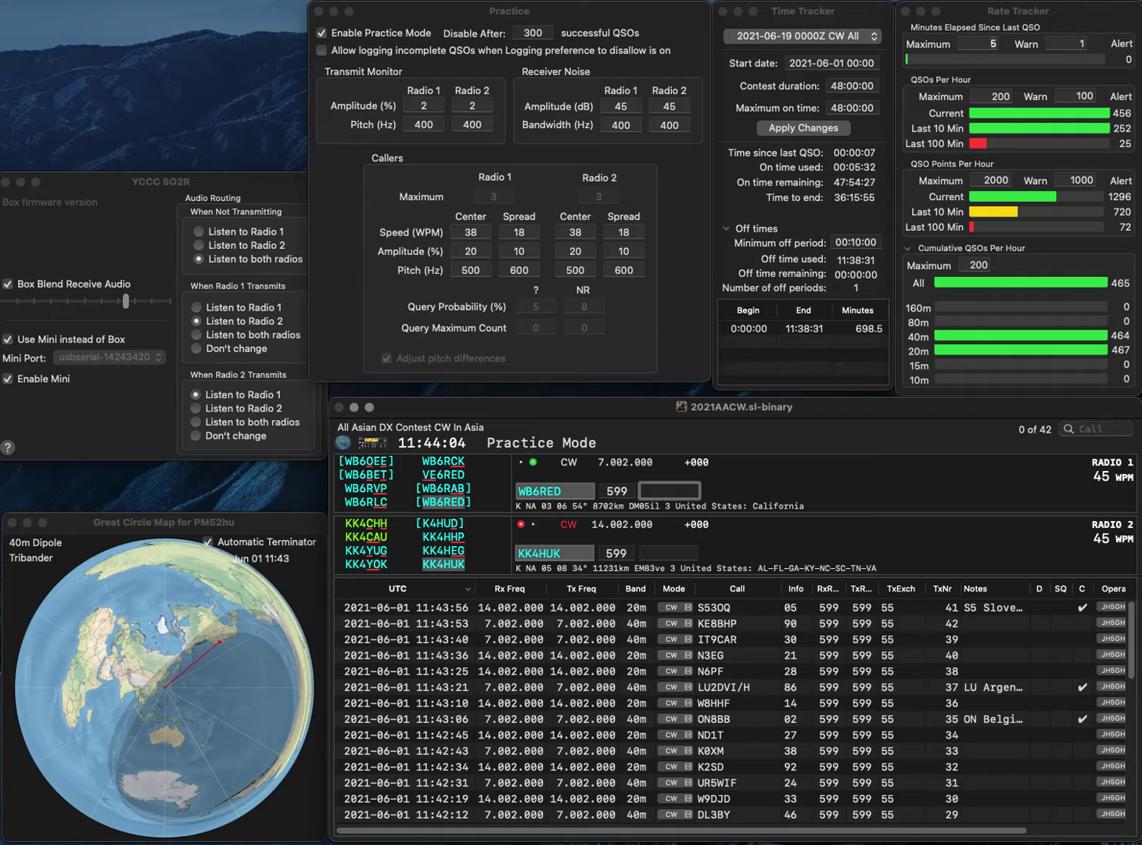
type("13")
key("Return")
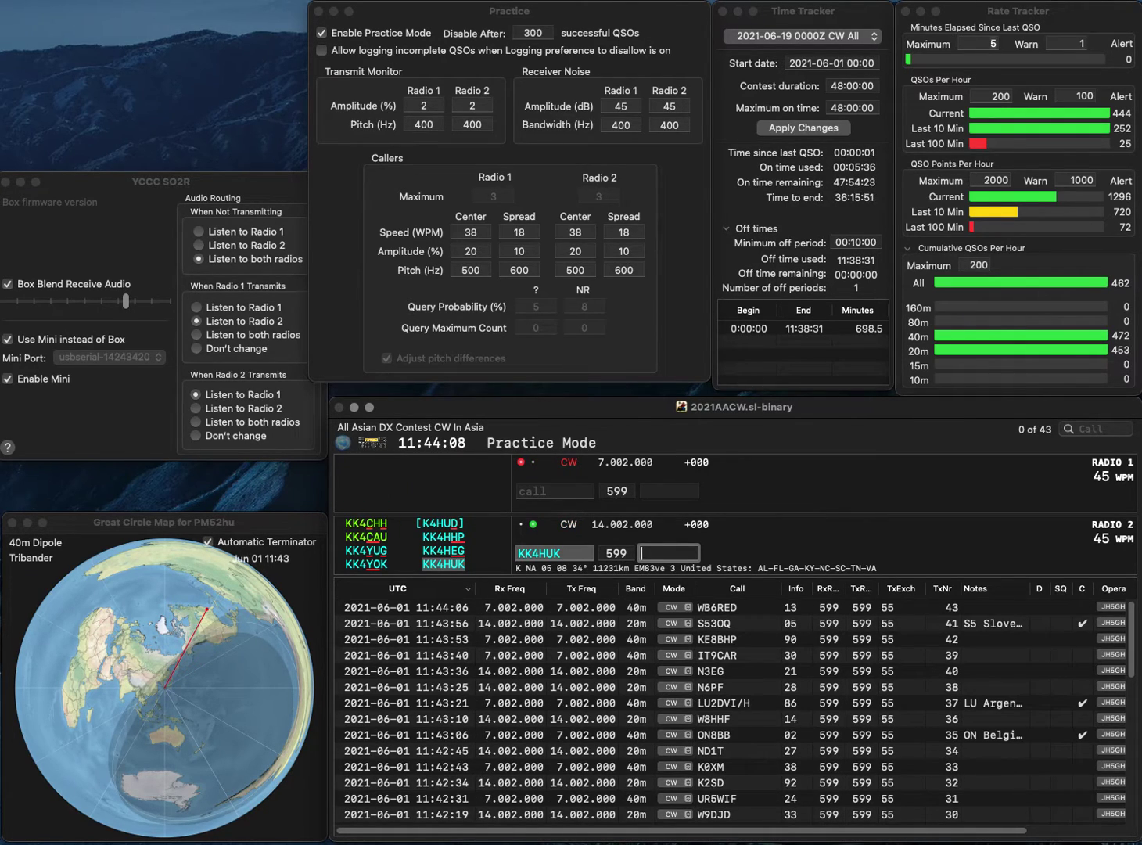
type("66")
key("Return")
- Work and log W1MD on Radio 1 with received exchange 65, and send the partial call GIH on Radio 2
type("W1MD")
key("Return")
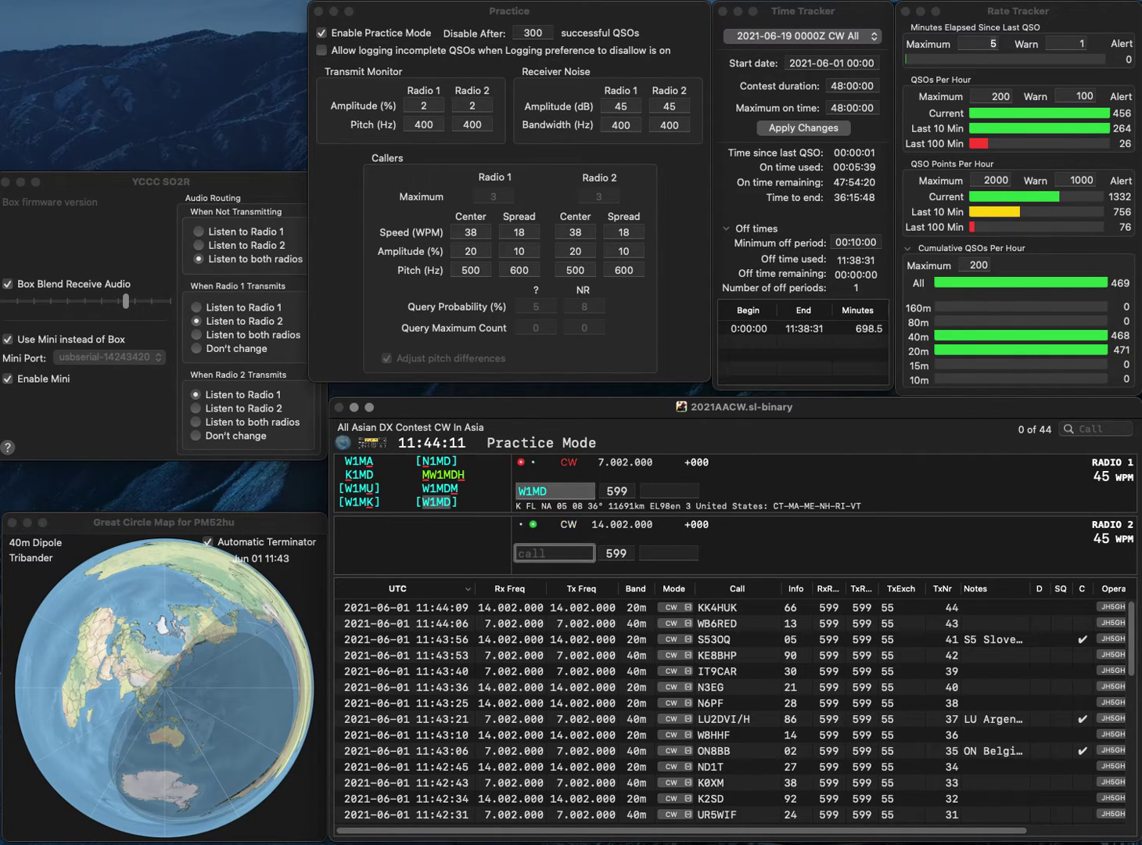
type("GIH")
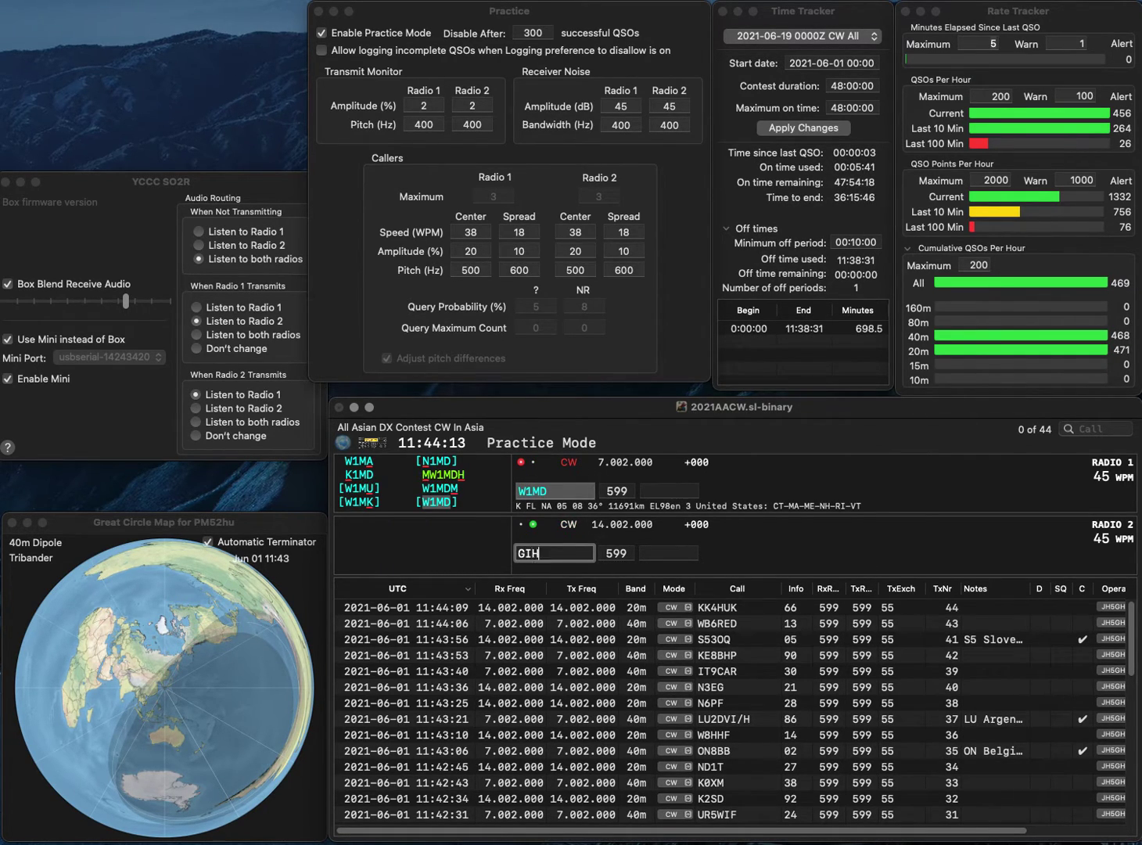
key("Return")
type("65")
key("Return")
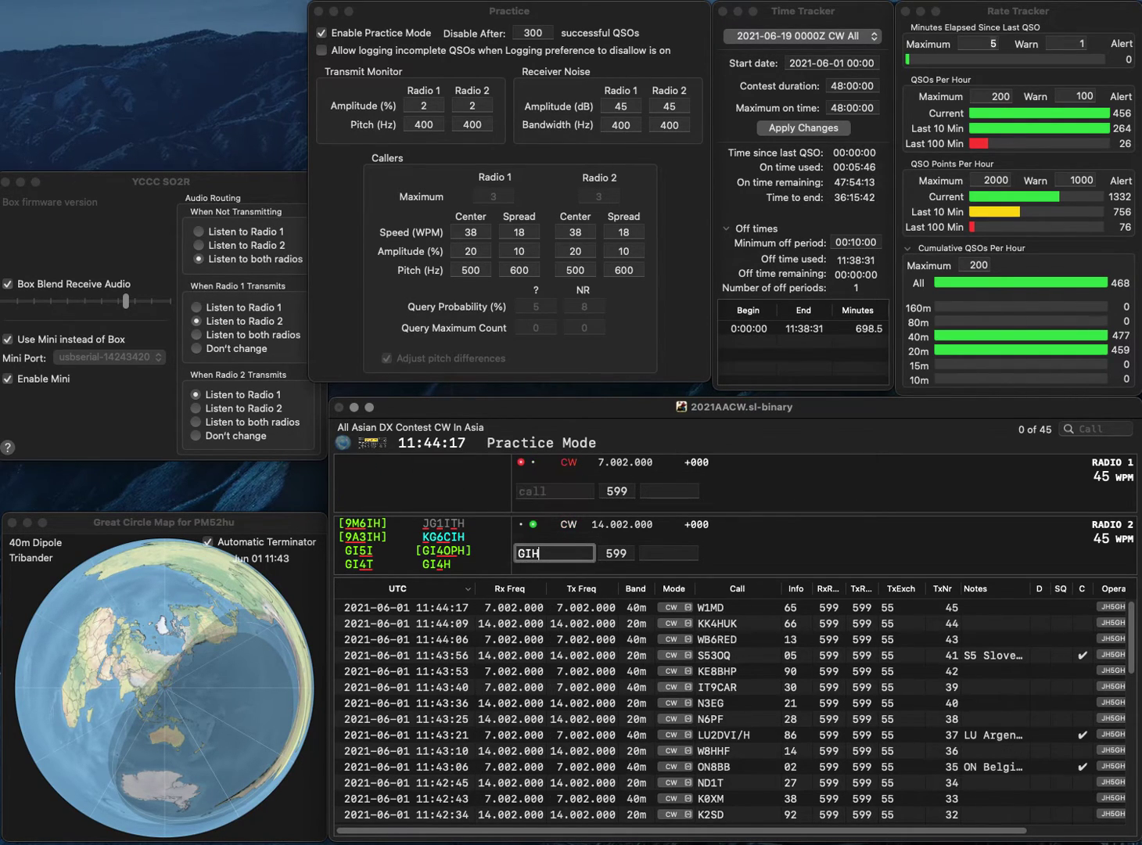
key("Left")
type("4")
key("Right")
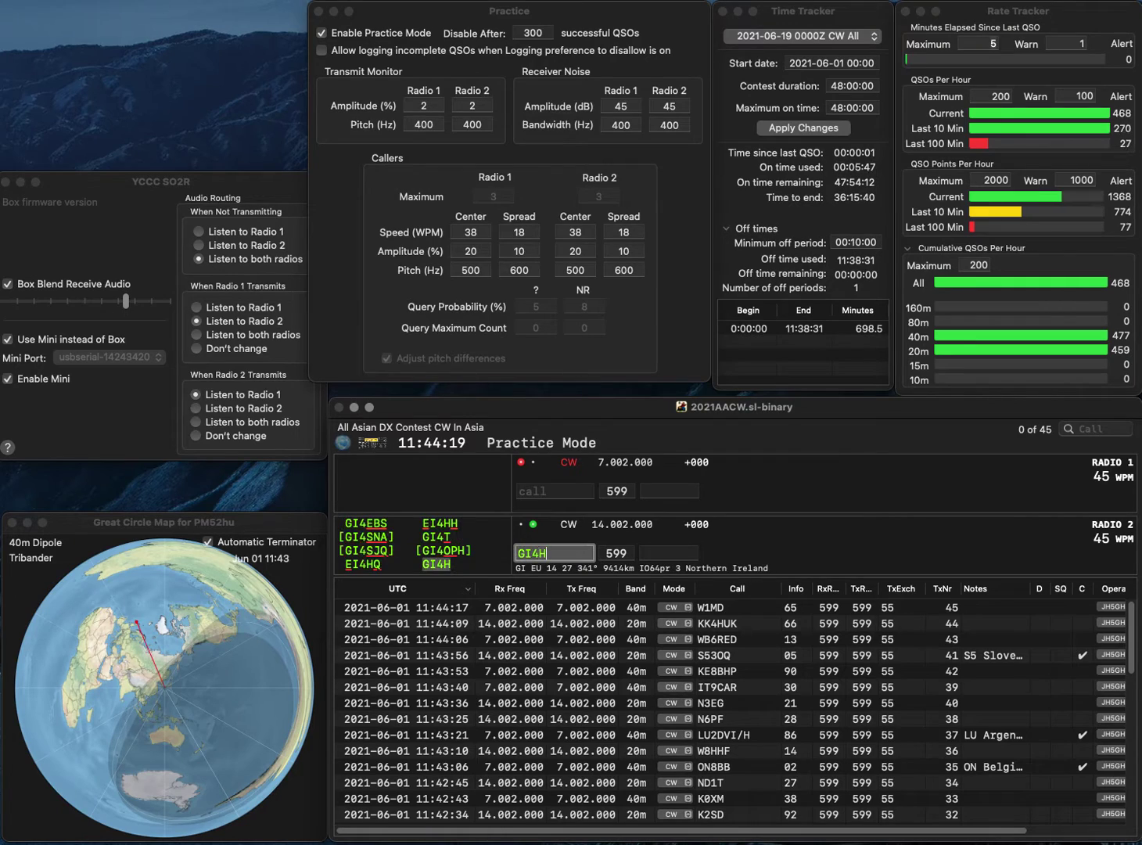
type("JQ")
key("Return")
type("3RGD")
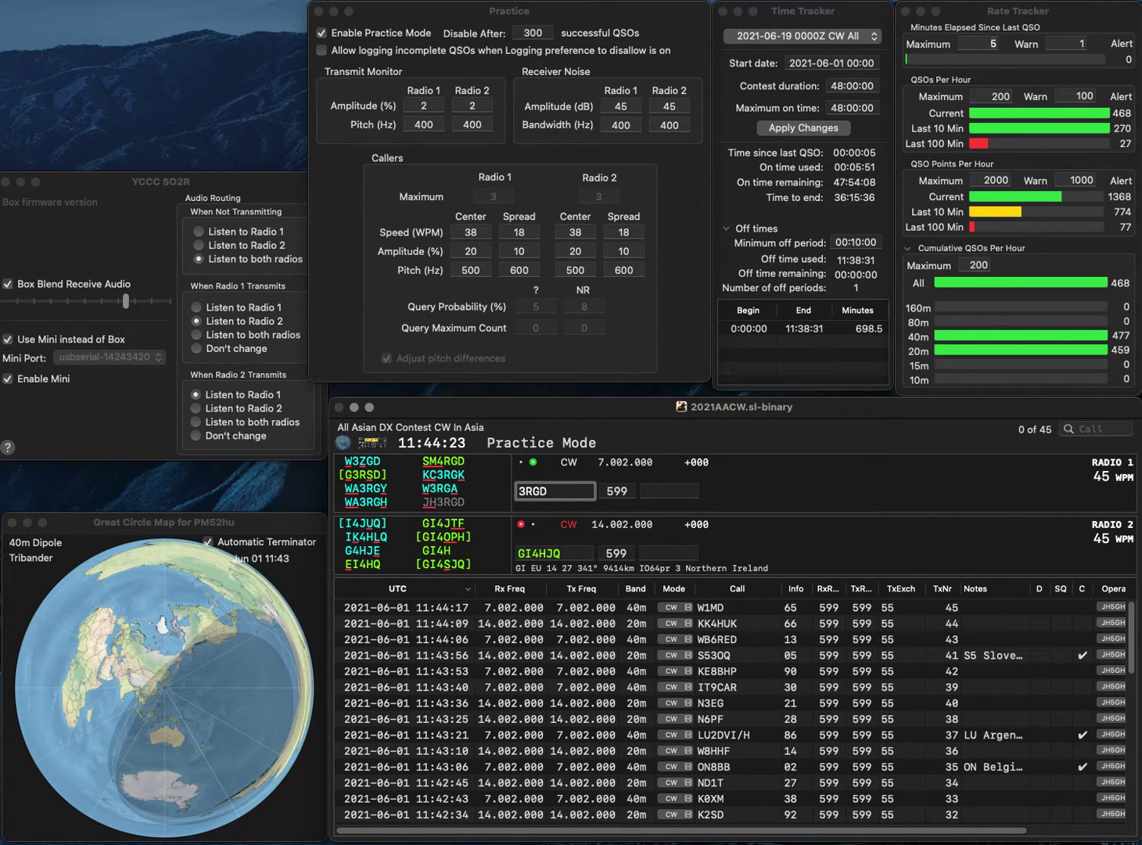
key("Return")
key("Left")
key("Left")
key("BackSpace")
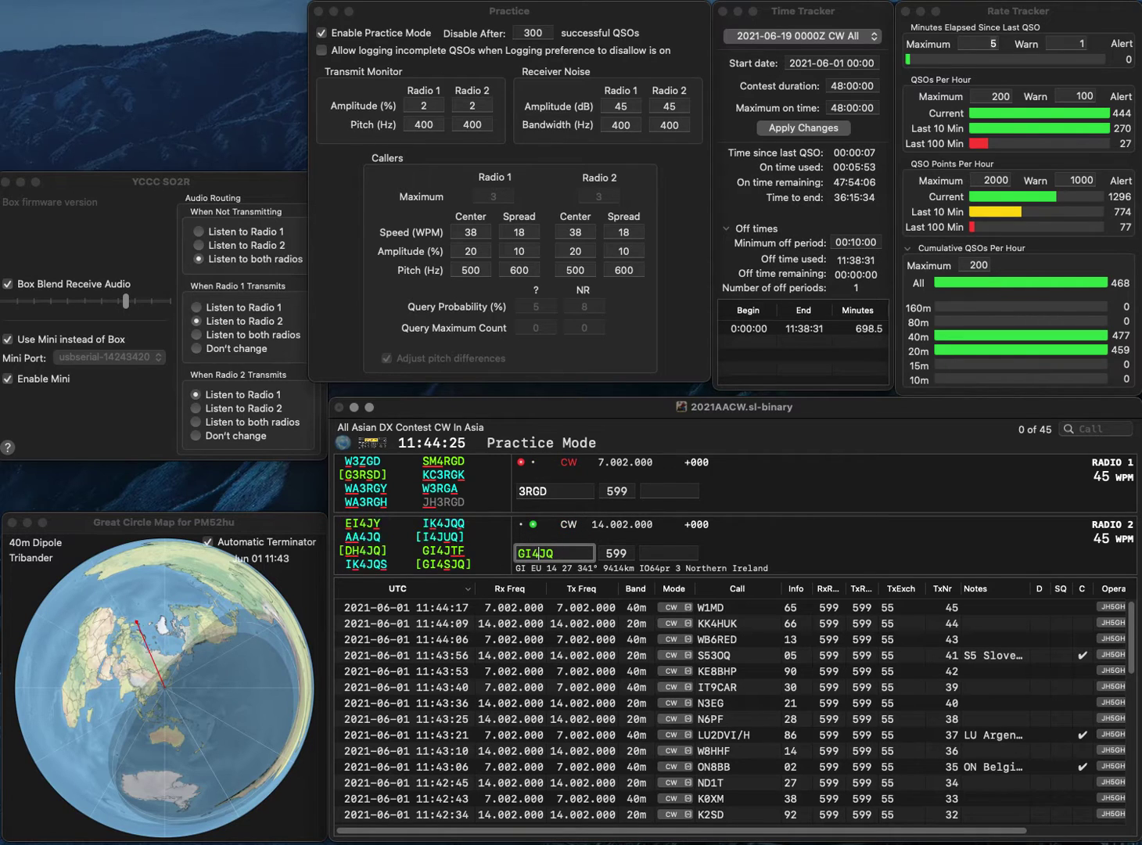
type("S")
key("Return")
type("J")
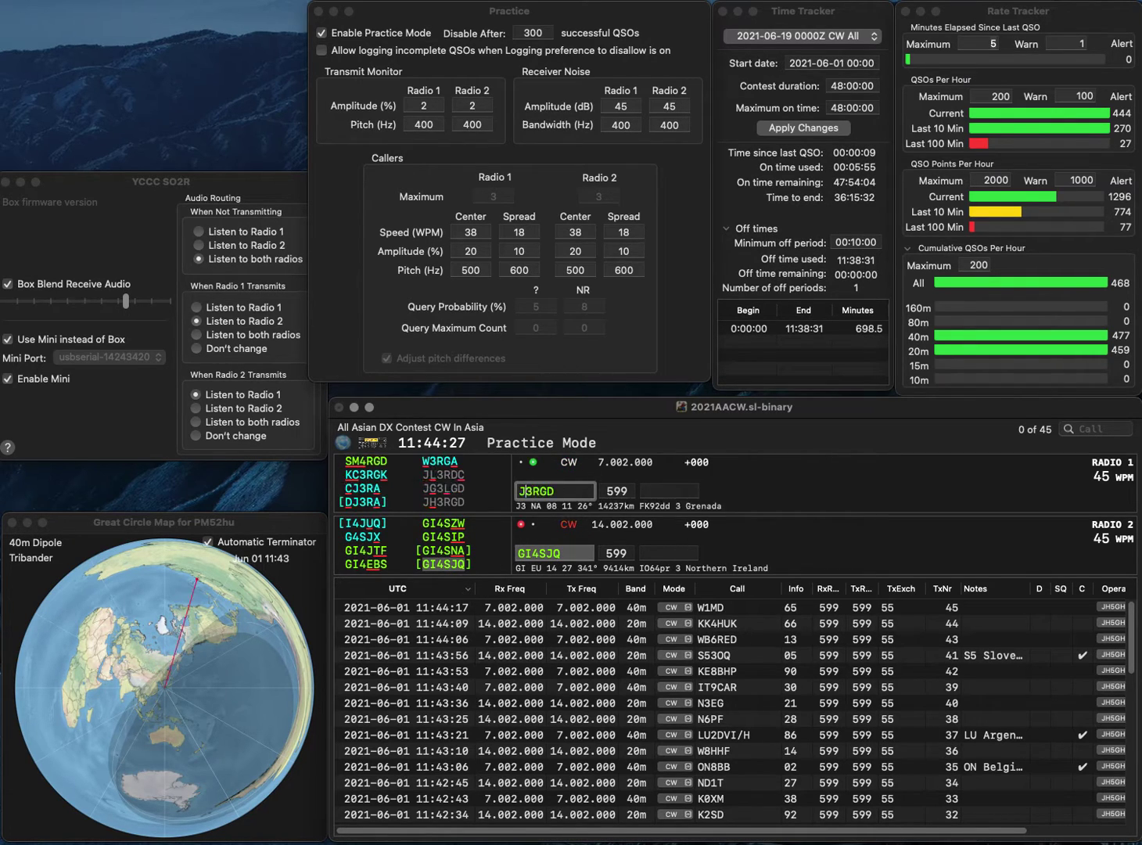
type("H")
key("Return")
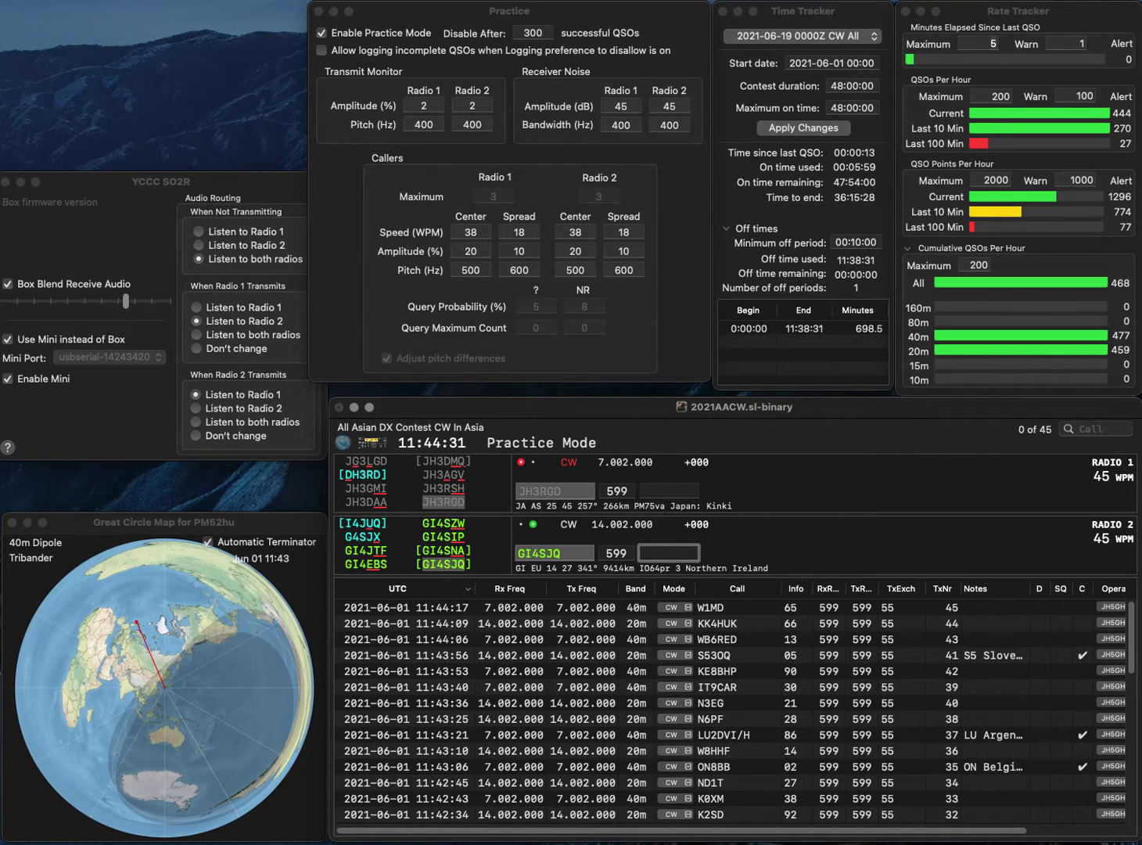
type("3")
key("Return")
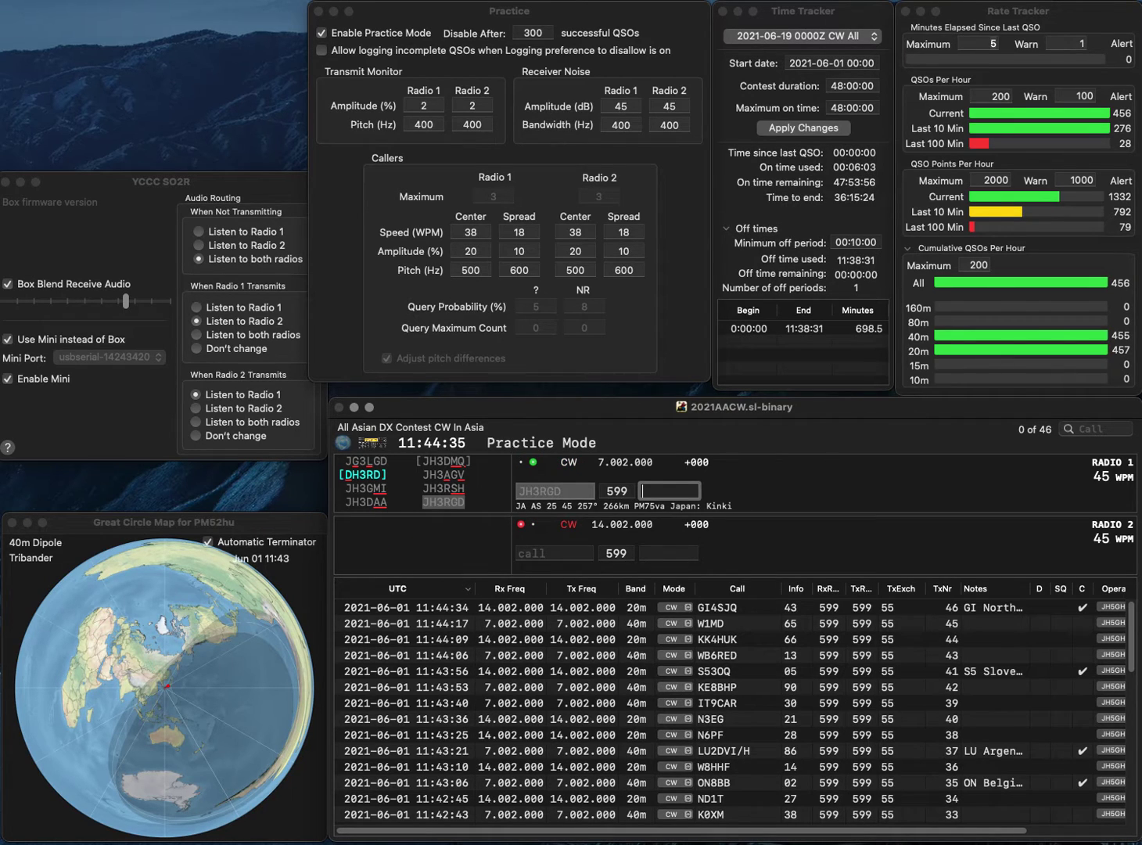
type("47")
key("Return")
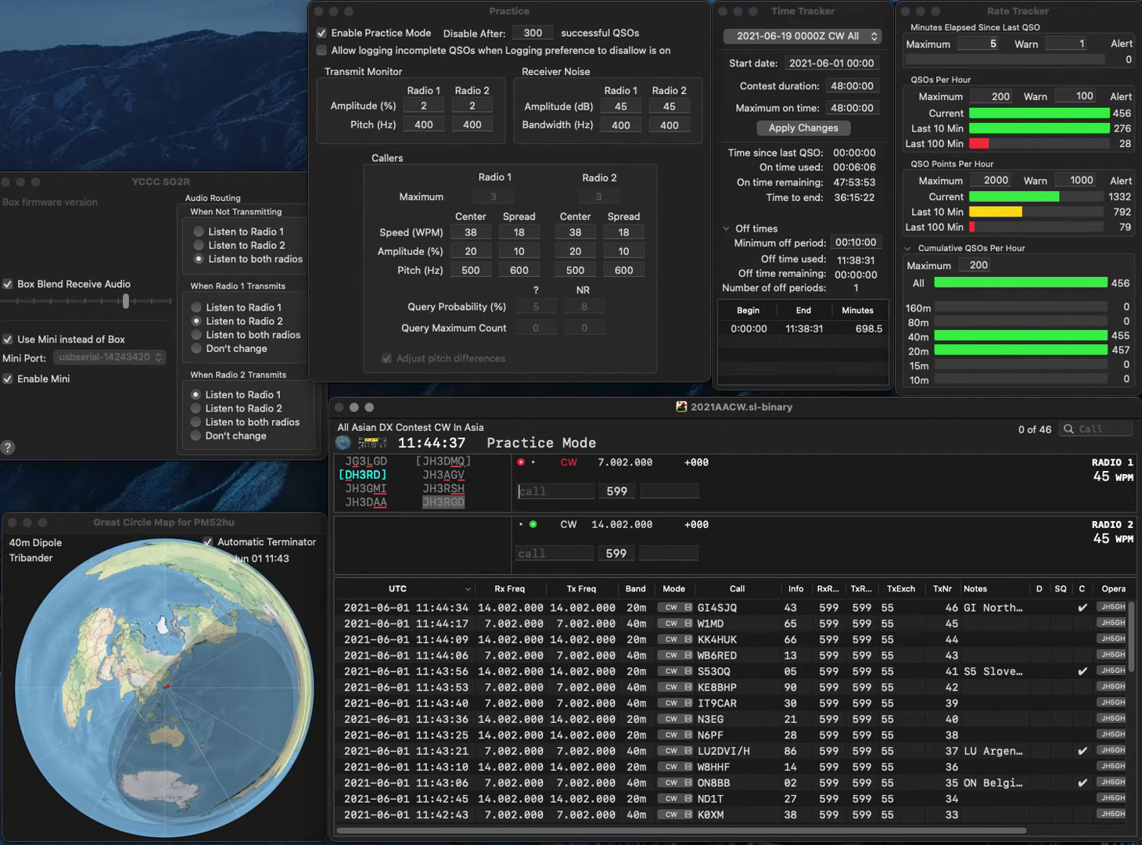
type("JG1EPD")
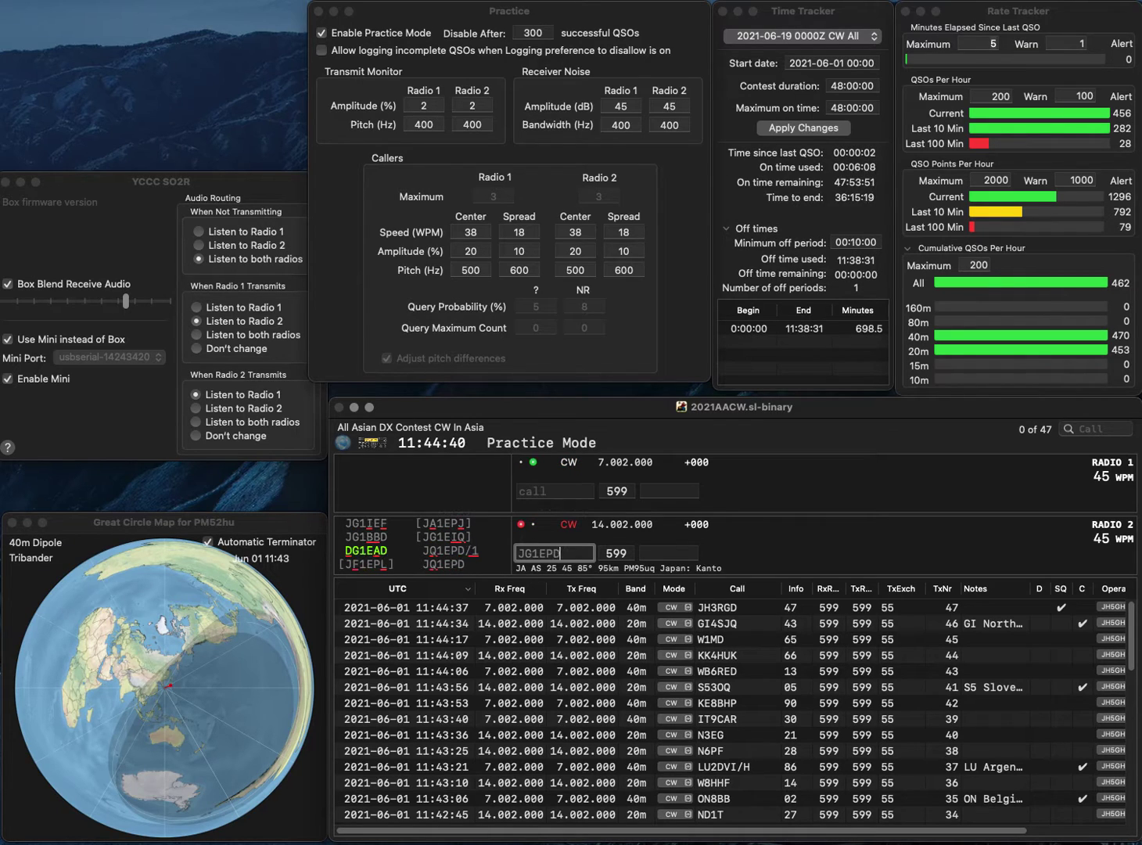
key("Return")
type("WDAN")
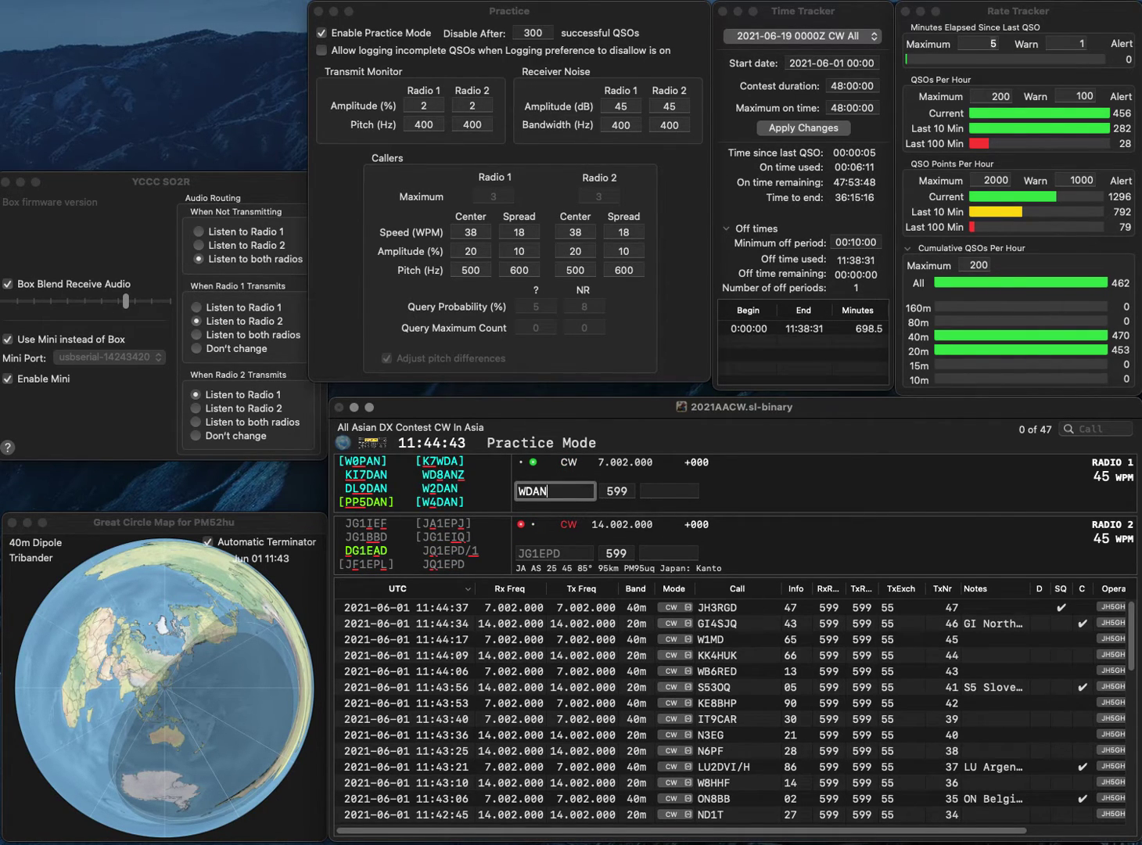
type("4")
key("Return")
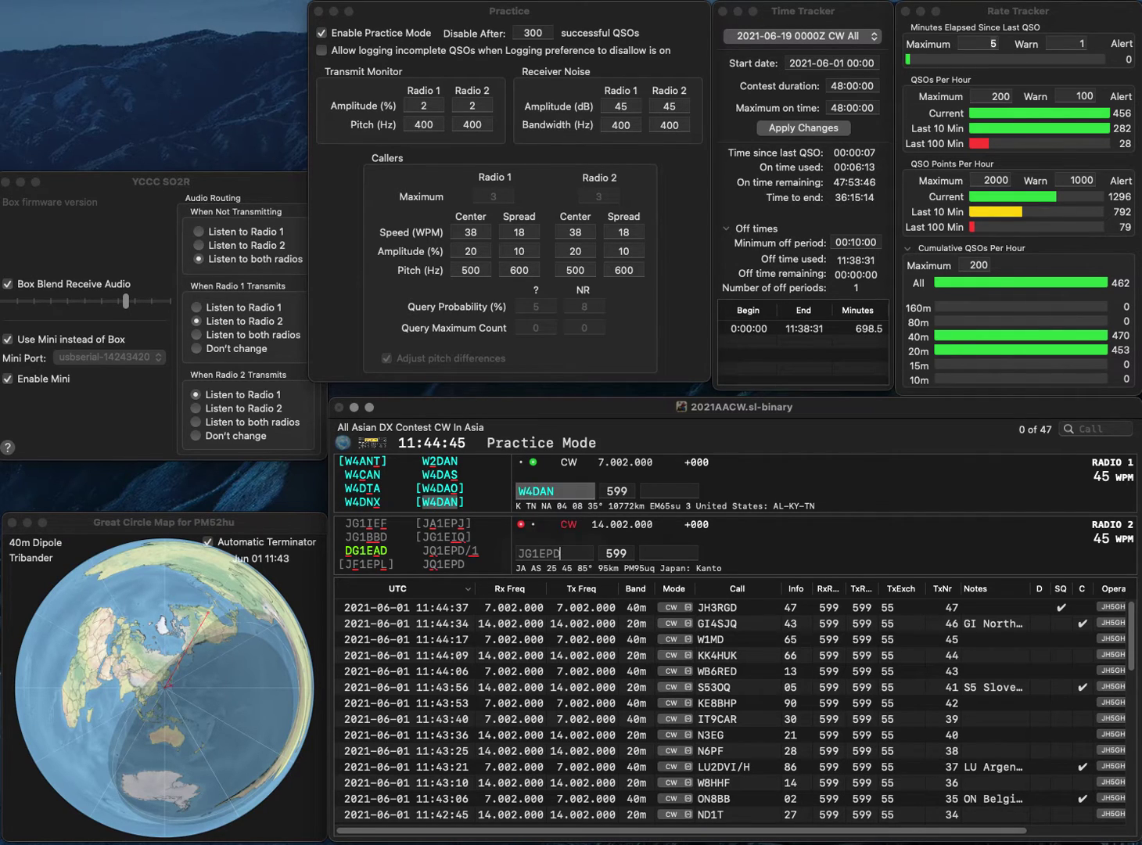
key("Left")
key("Left")
key("Left")
key("Left")
key("BackSpace")
type("Q")
key("Return")
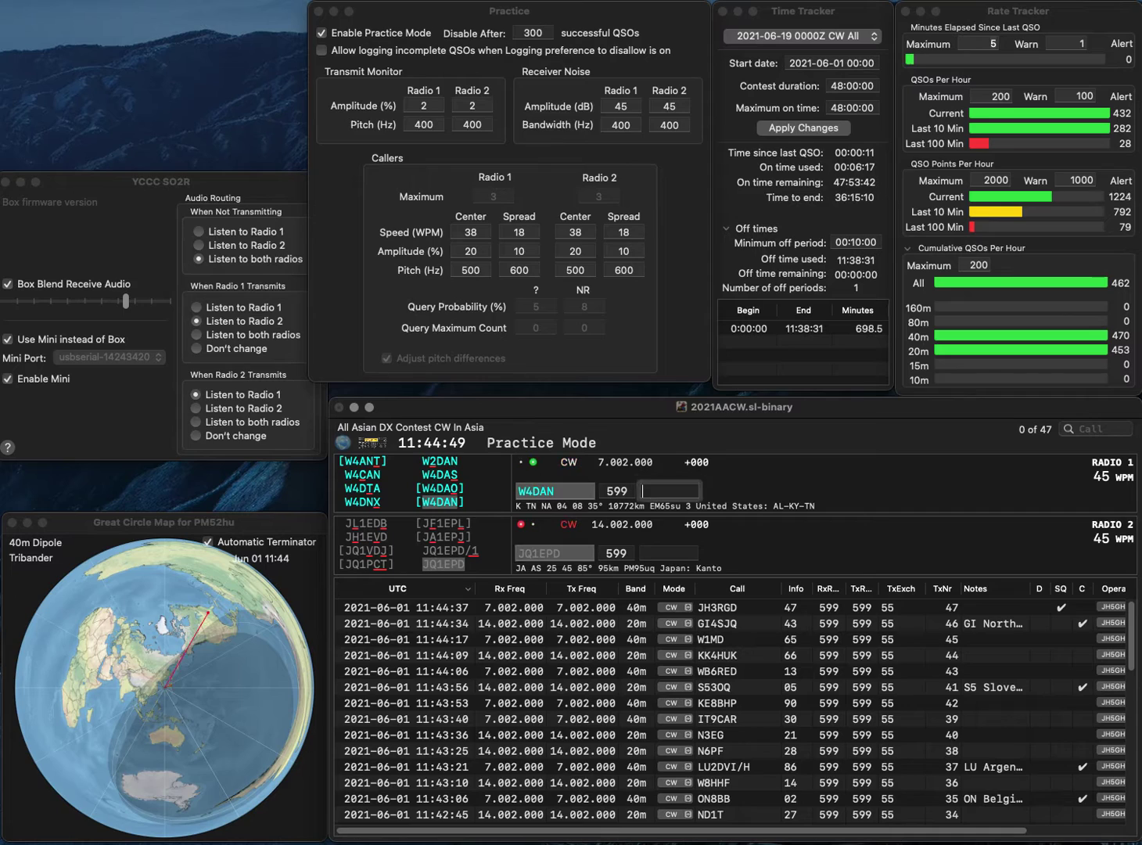
type("82")
key("Return")
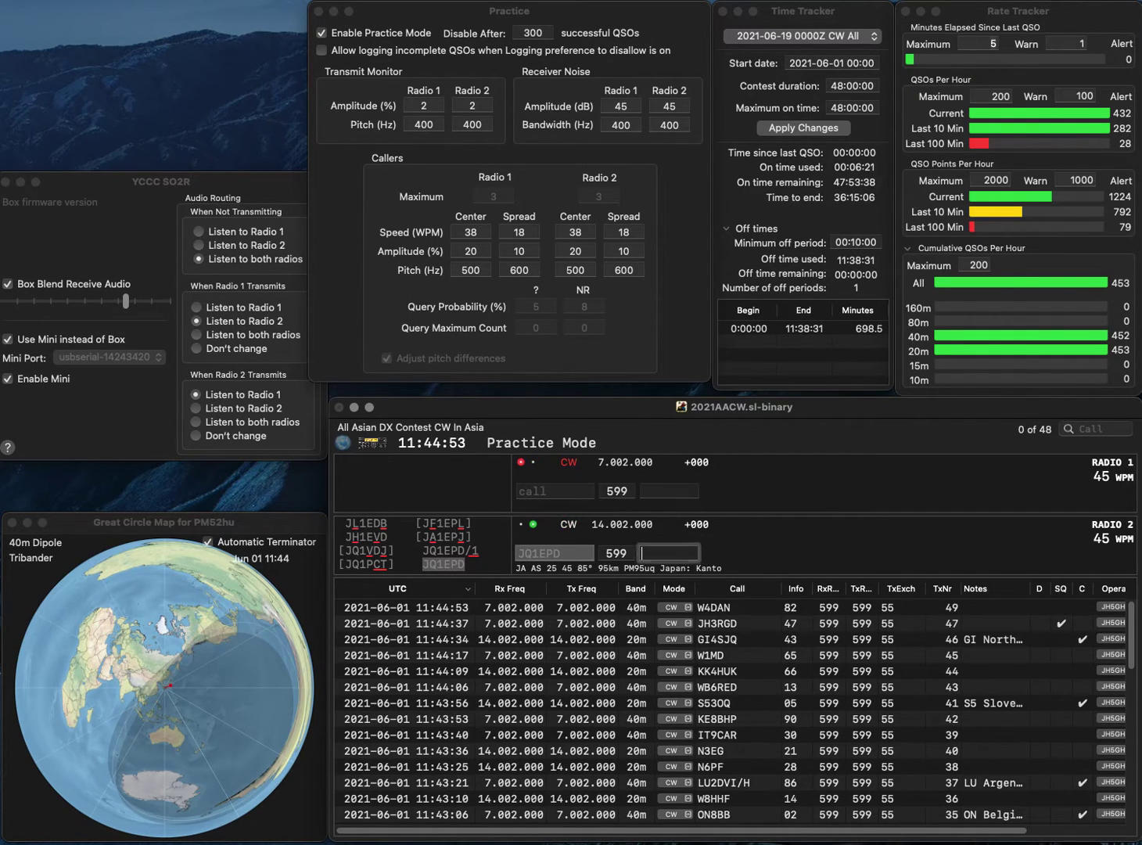
type("61")
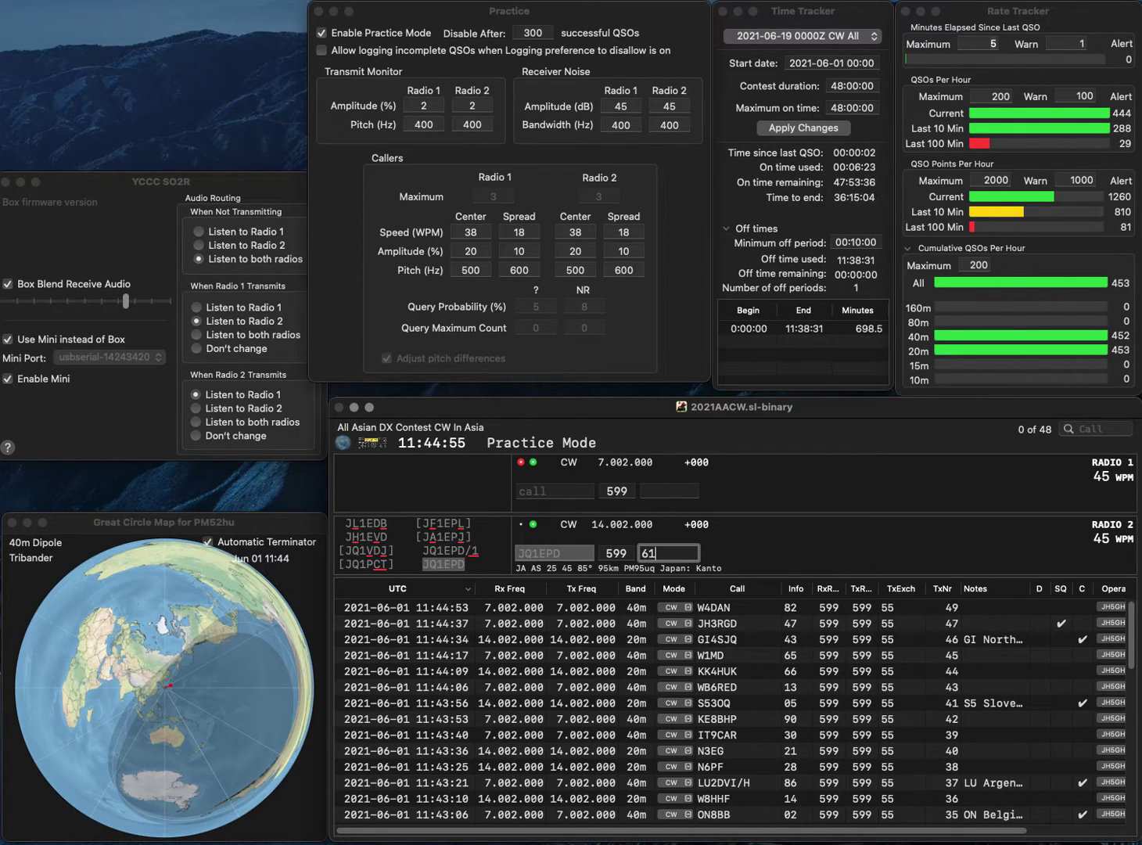
key("Return")
- Enter the call N2AUG on Radio 1 and NN1AA on Radio 2, sending each station the exchange
type("N2AUG")
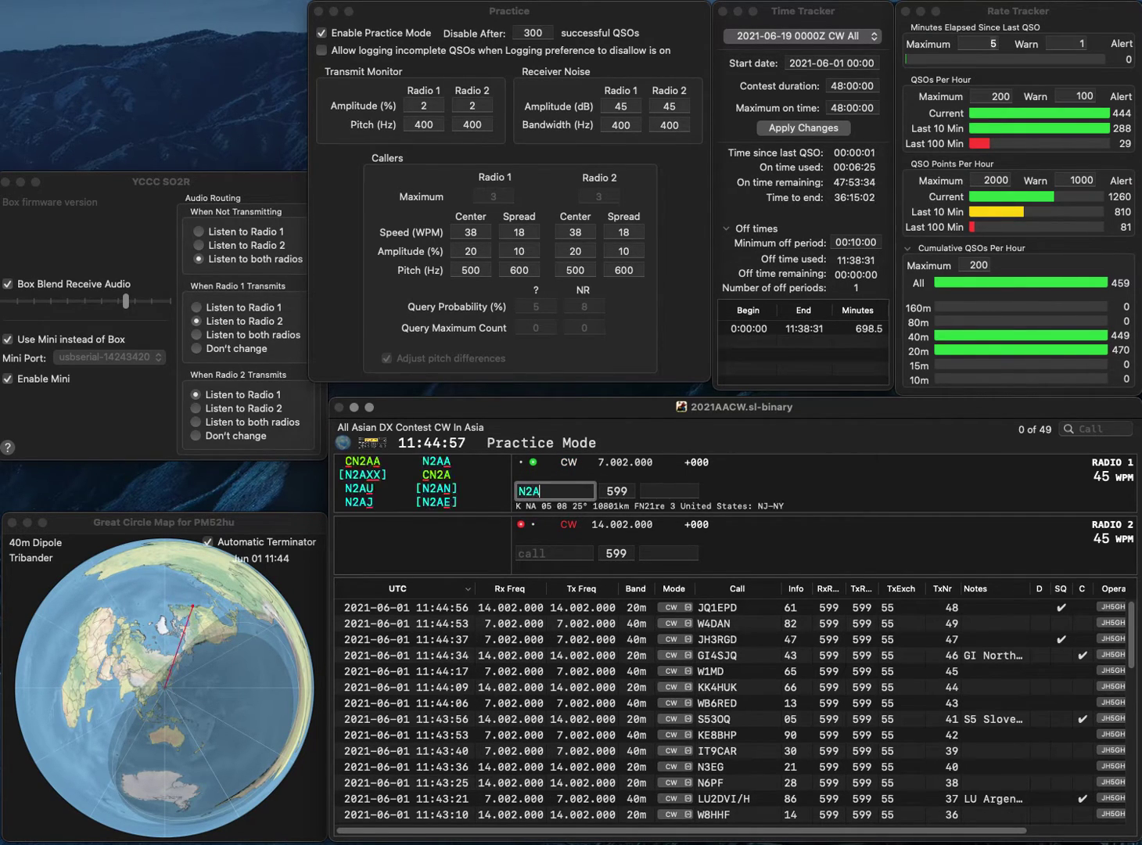
key("Return")
type("NN1")
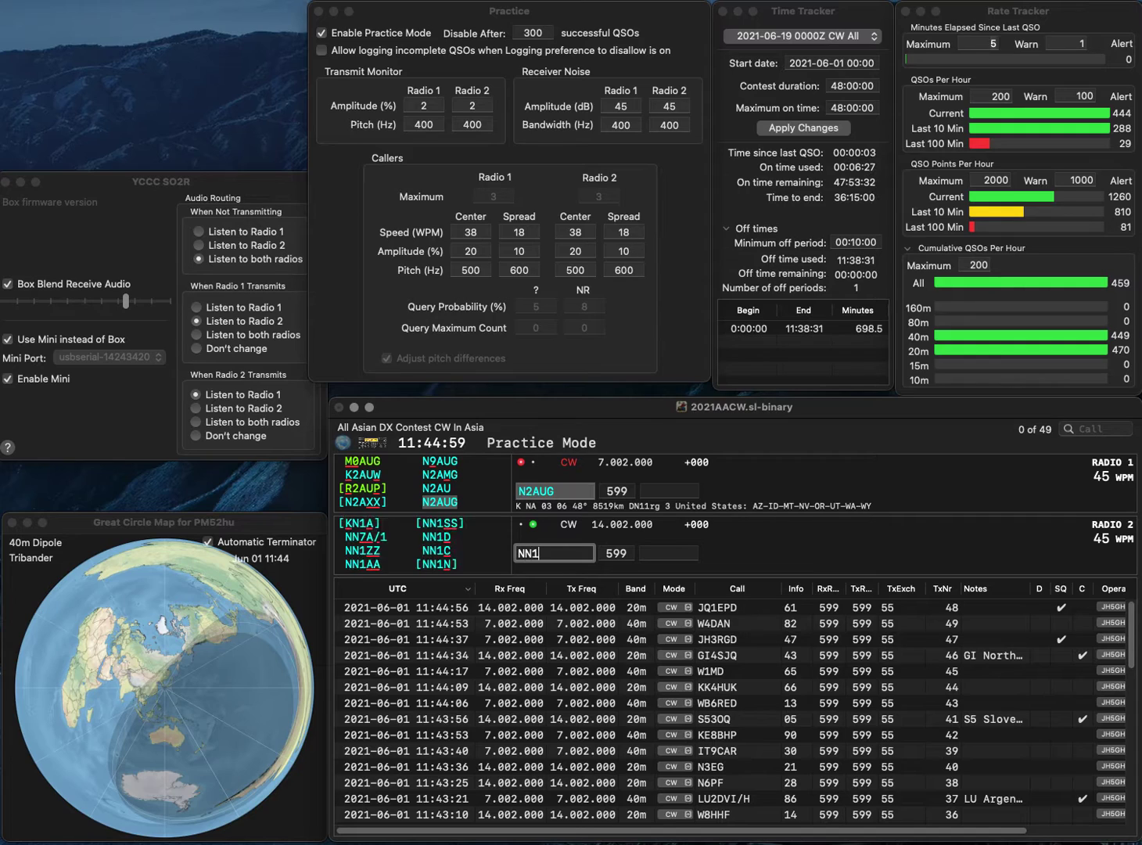
type("AA")
key("Return")
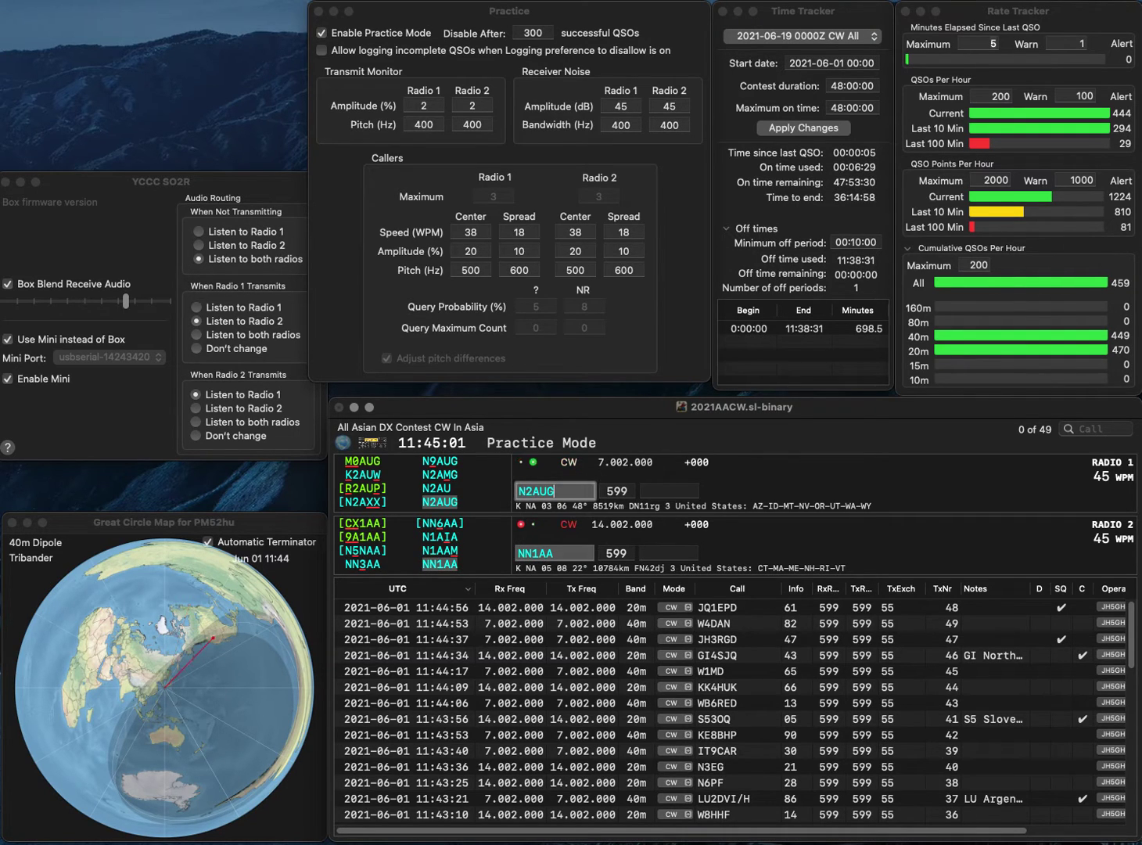
key("Tab")
type("67")
key("Return")
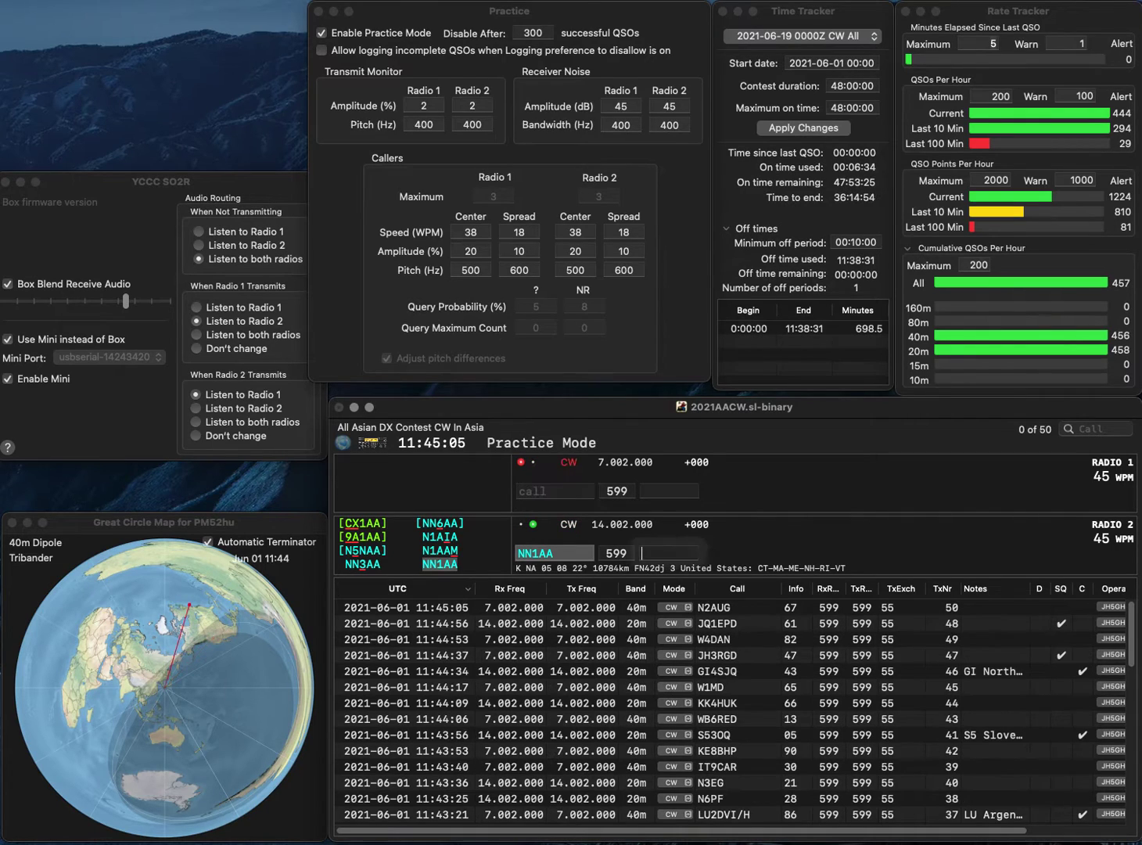
type("14")
key("Return")
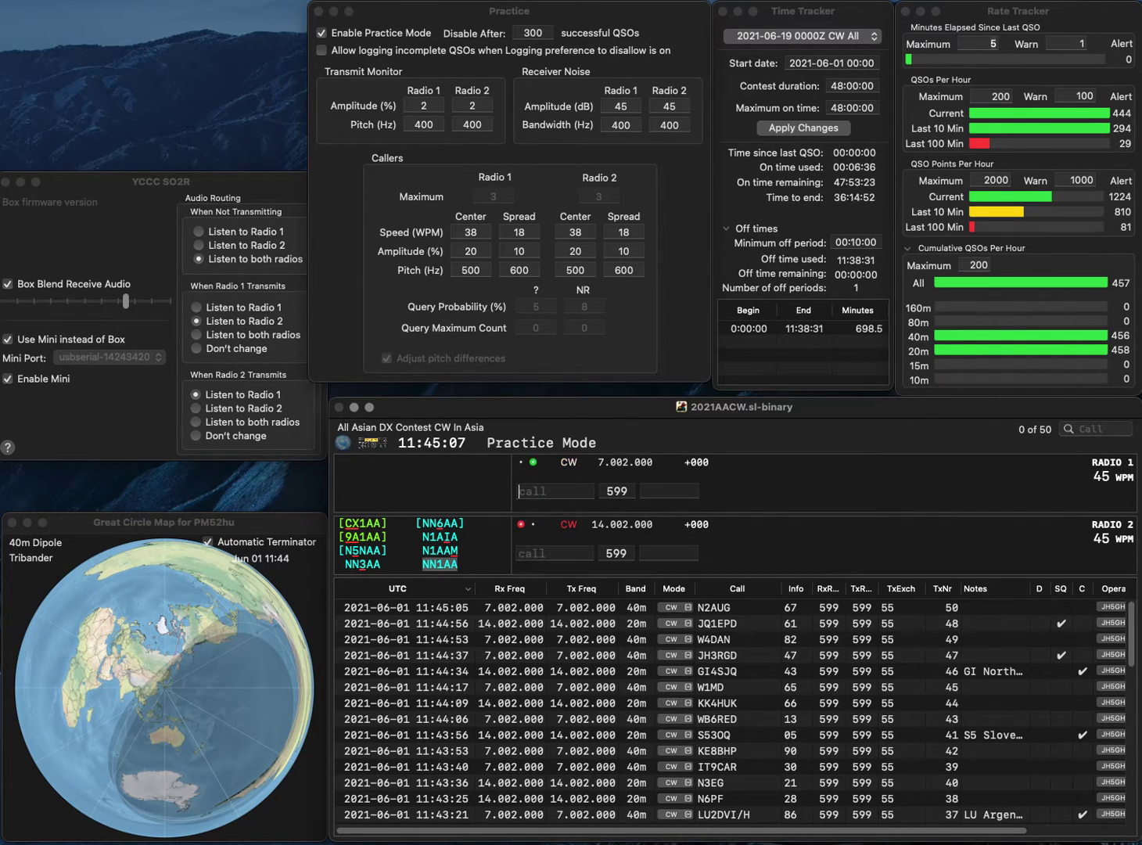
- Enter the call NZ1I on Radio 1 and DL1DQJ on Radio 2, sending each station the exchange
type("N")
key("BackSpace")
type("ZI")
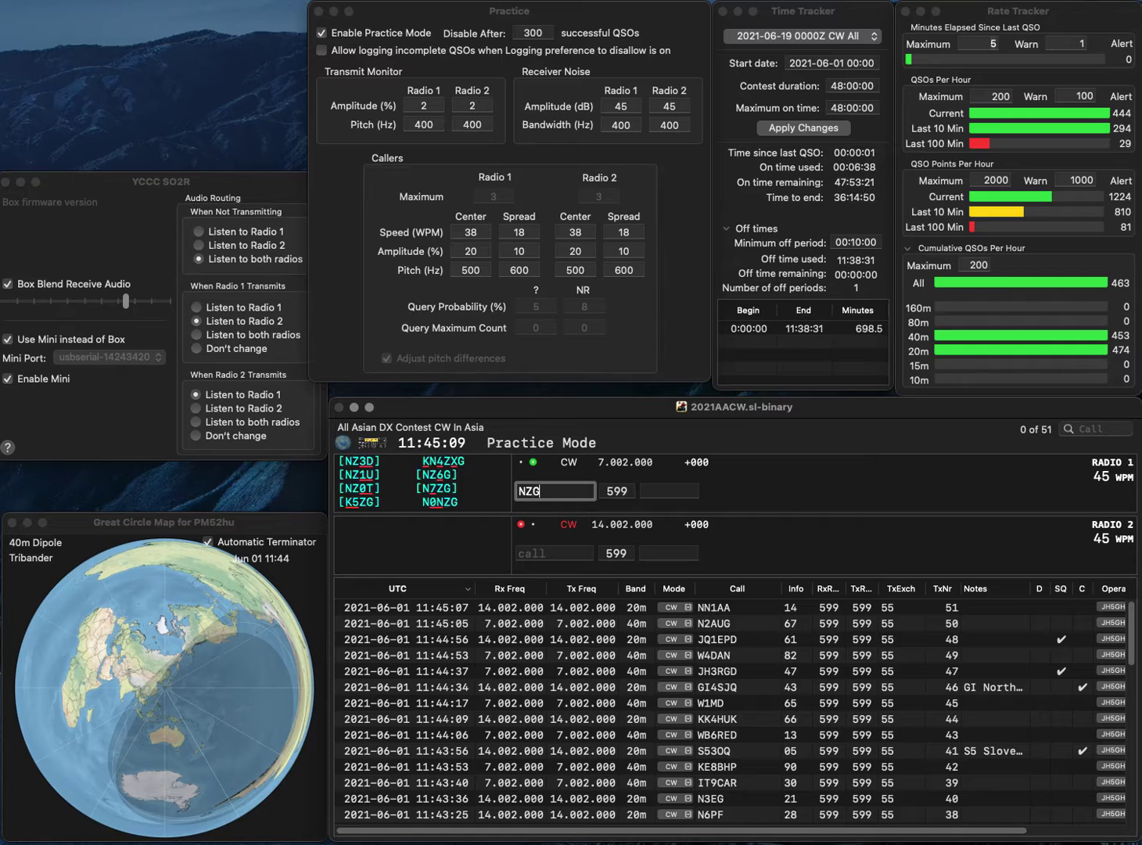
key("BackSpace")
type("1I")
key("Return")
type("DL")
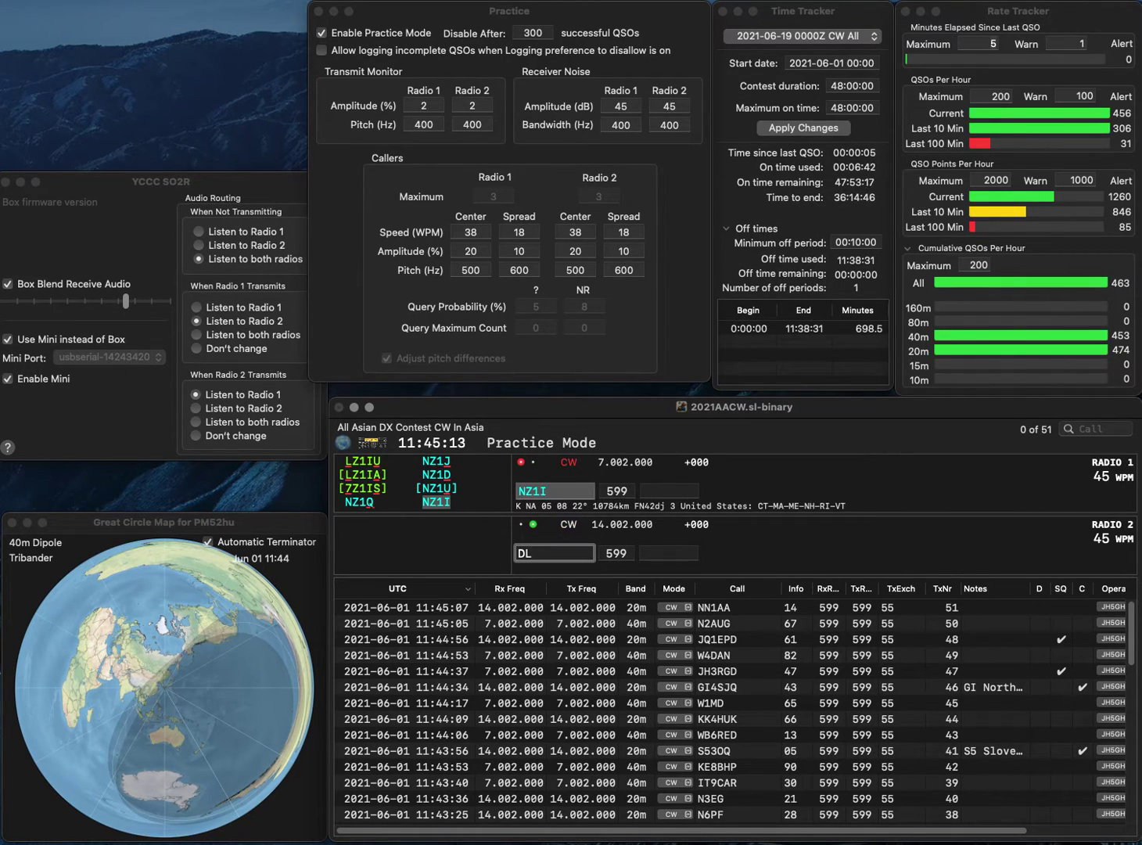
type("1DQJ")
key("Return")
key("Tab")
type("2")
key("Down")
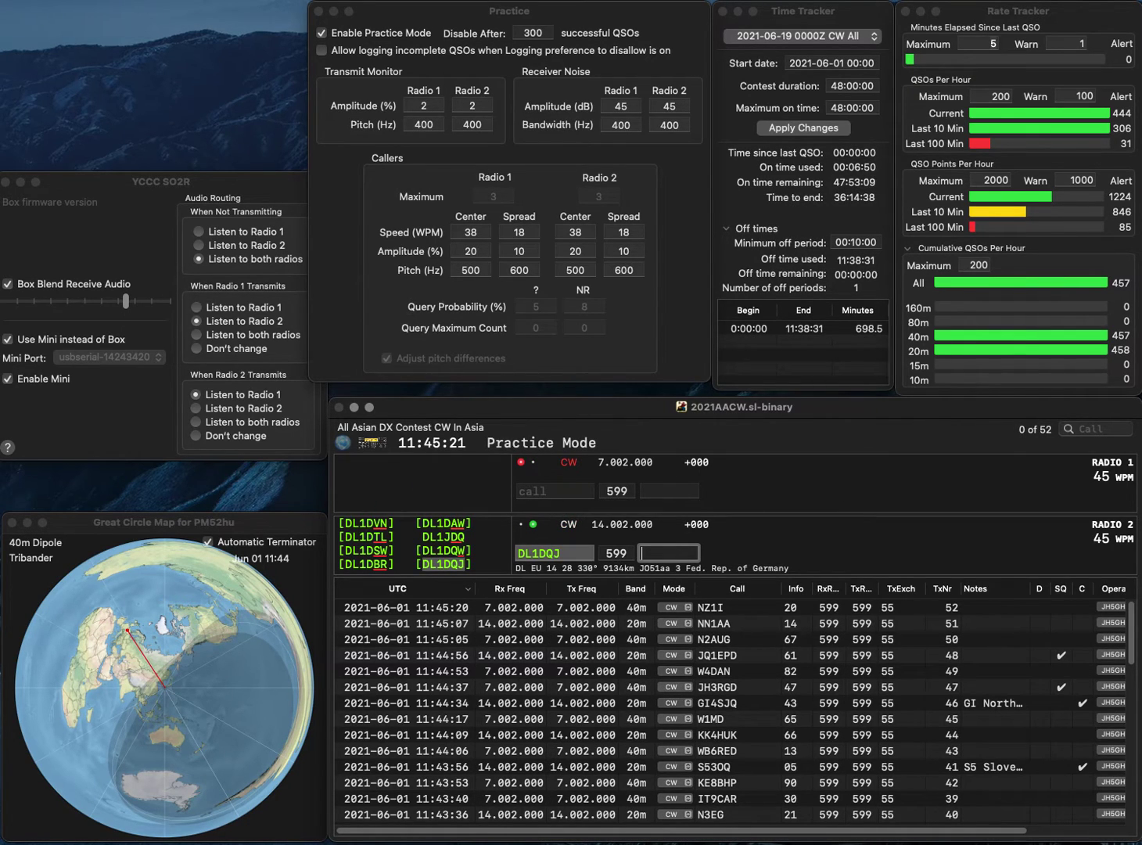
type("42")
key("Return")
type("ON4BHQ")
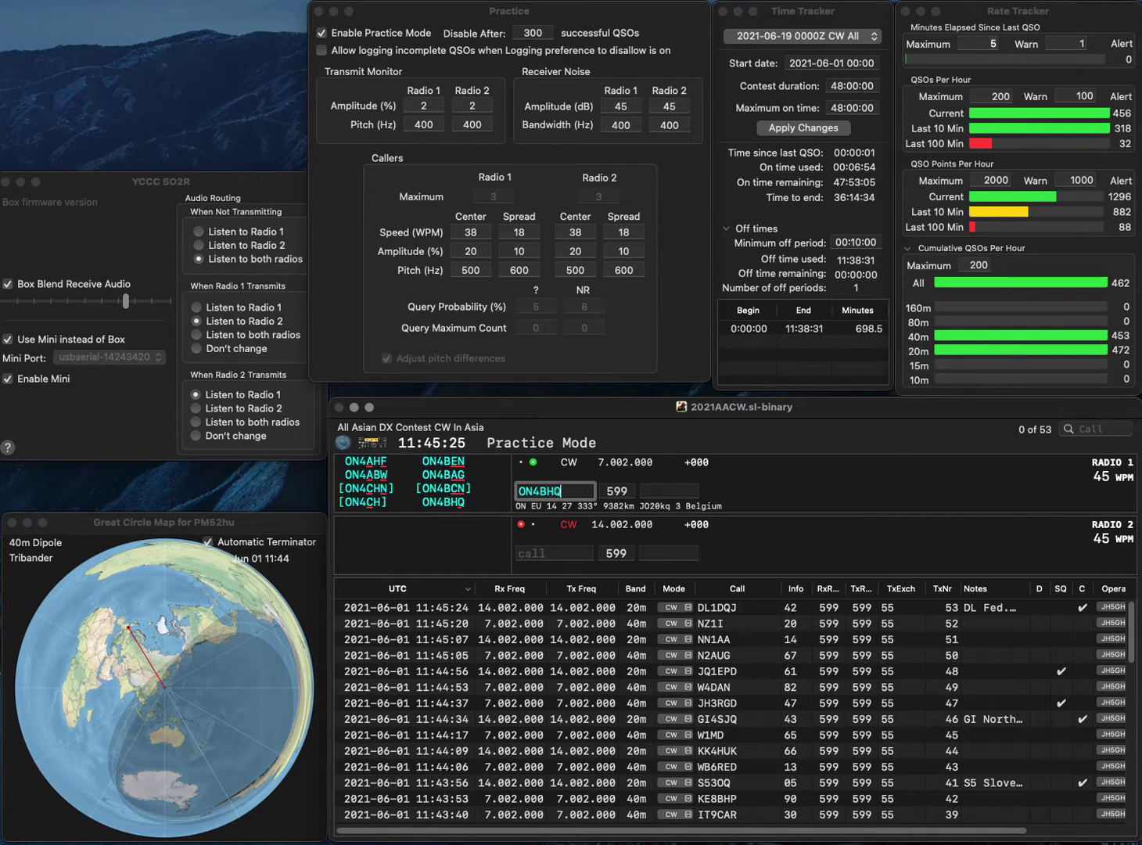
key("Return")
type("KY4KY")
key("Return")
- Log ON4BHQ on Radio 1 with received exchange 68 and KY4KY on Radio 2 with received exchange 60
key("Tab")
type("68")
key("Return")
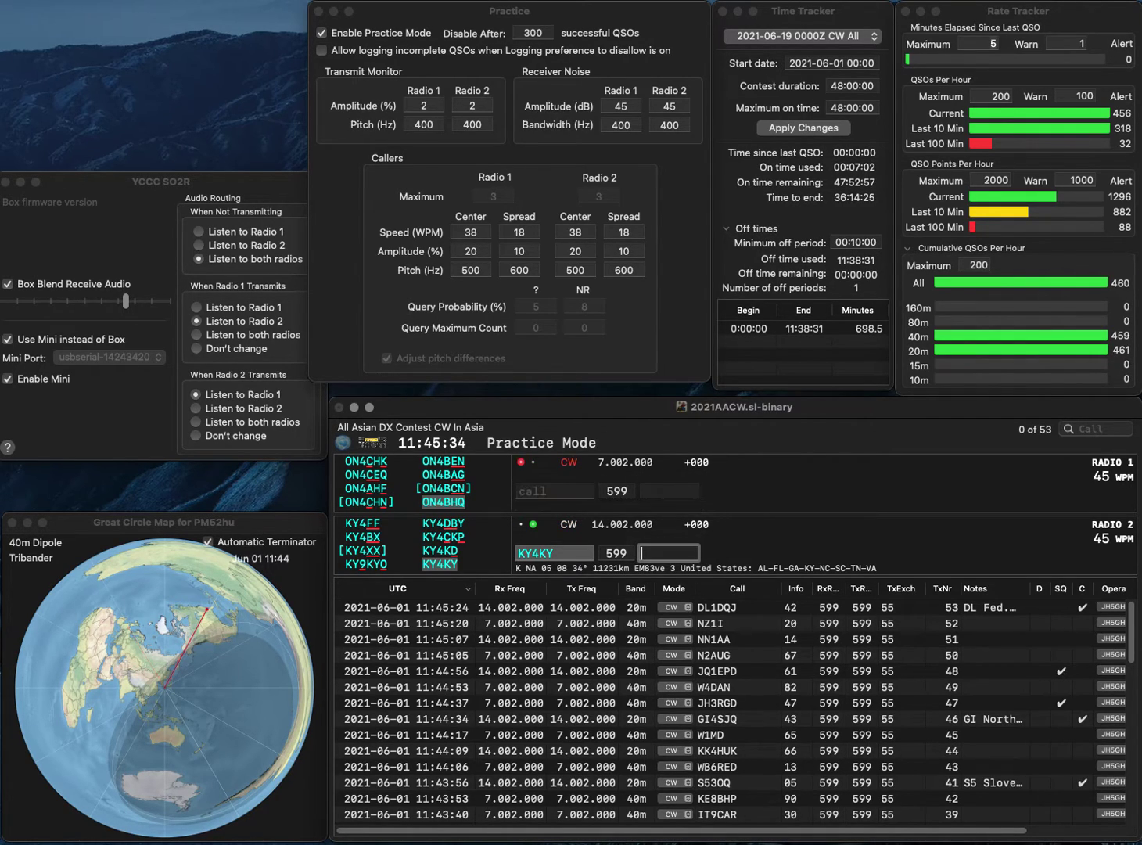
type("60")
key("Return")
type("F2WF")
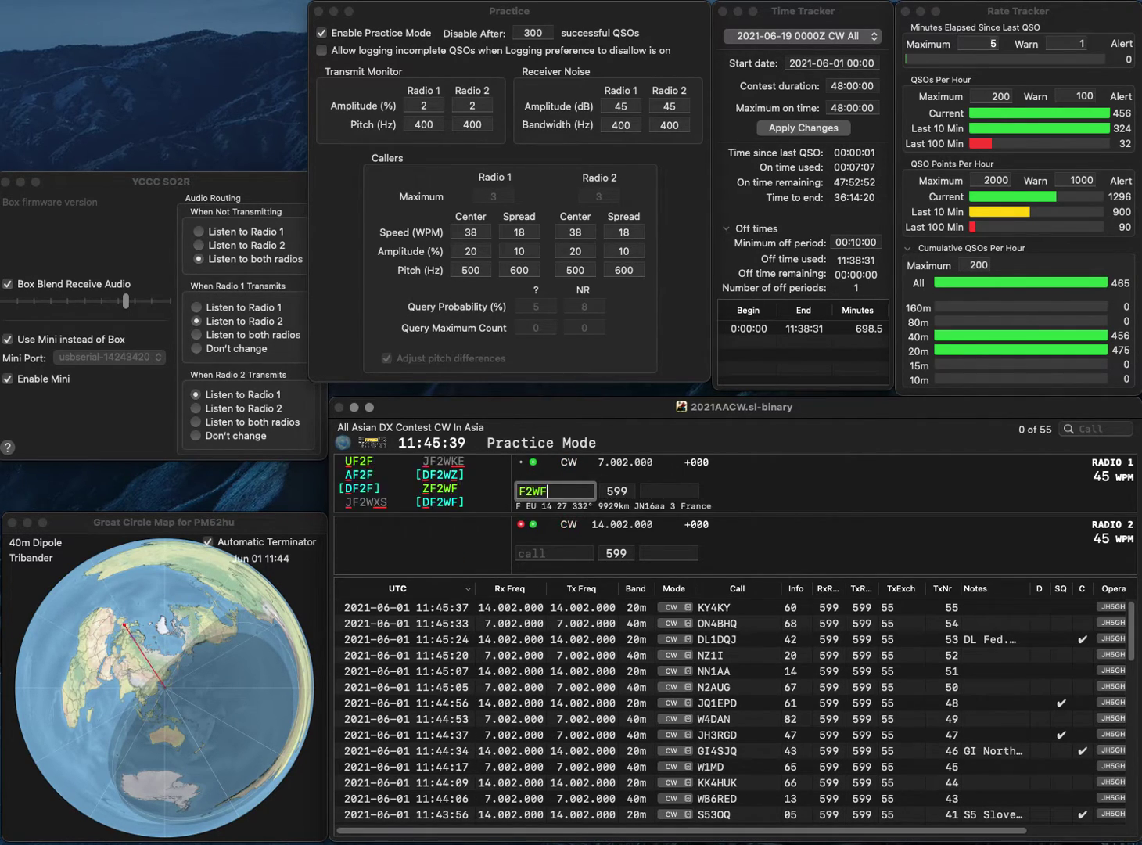
type("Z")
key("Return")
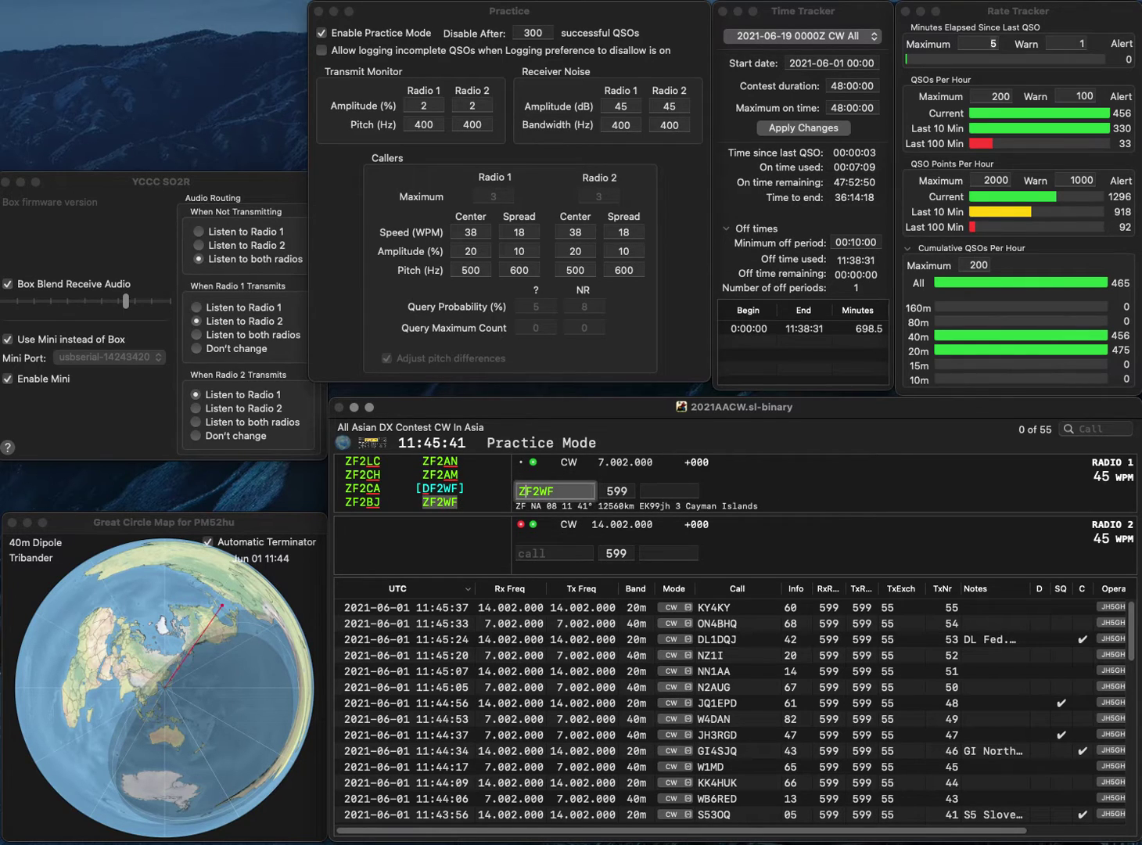
type("X200")
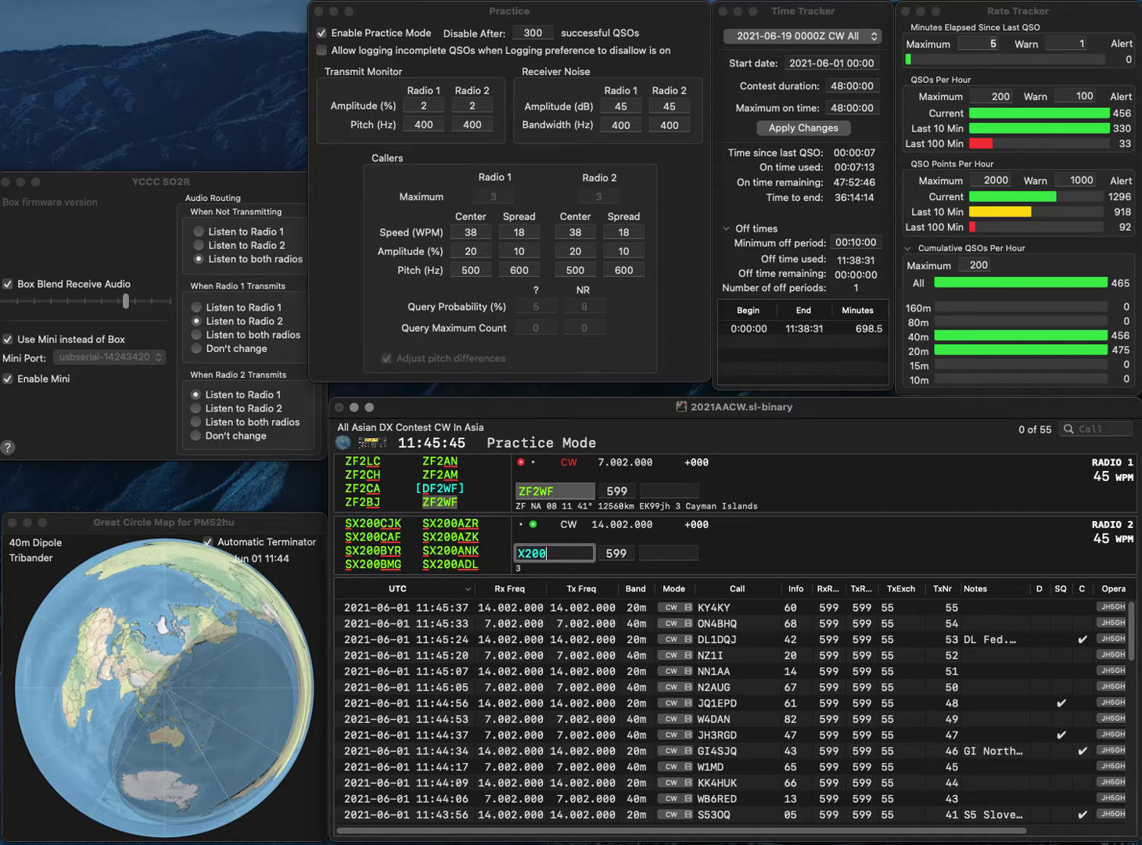
type("RAG")
key("BackSpace")
key("Right")
type("N")
key("Return")
- Log ZF2WF on Radio 1 with received exchange 44, and extend the Radio 2 call to SX200ANG and send it
key("space")
type("44")
key("Return")
type("S")
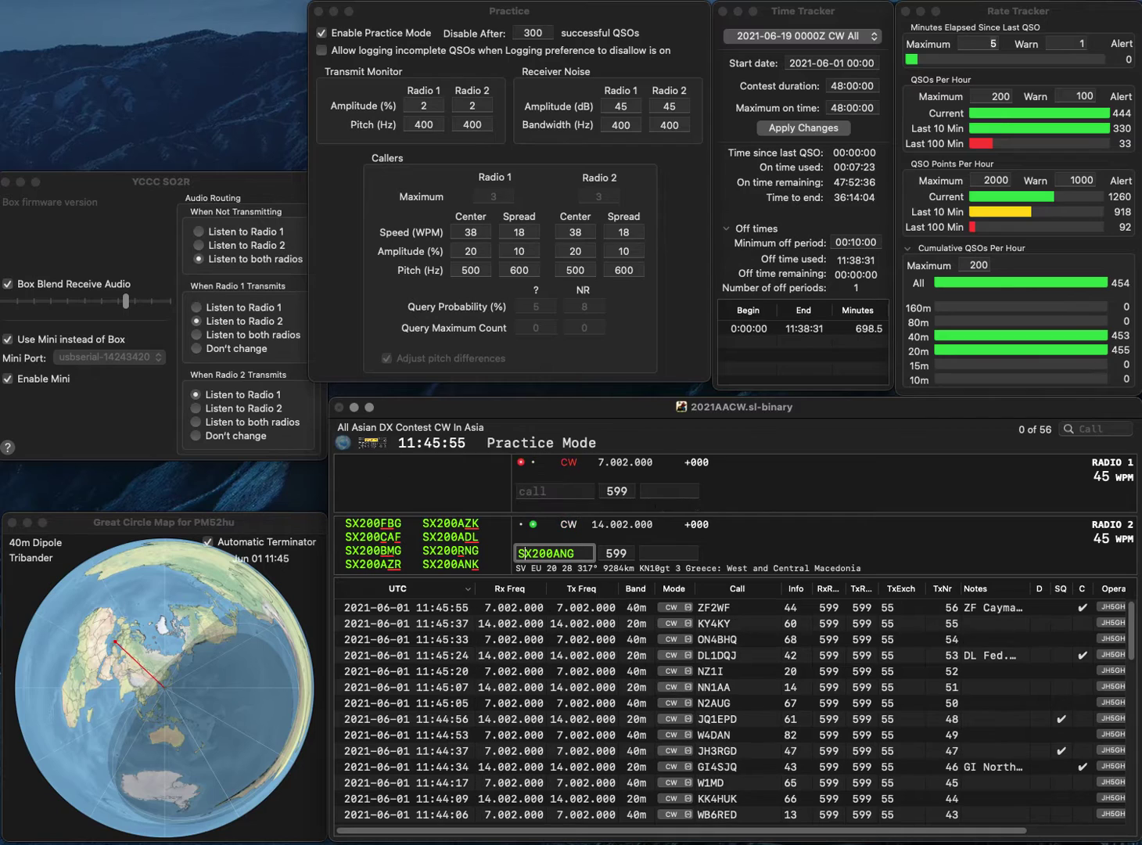
key("Right")
key("Right")
key("Right")
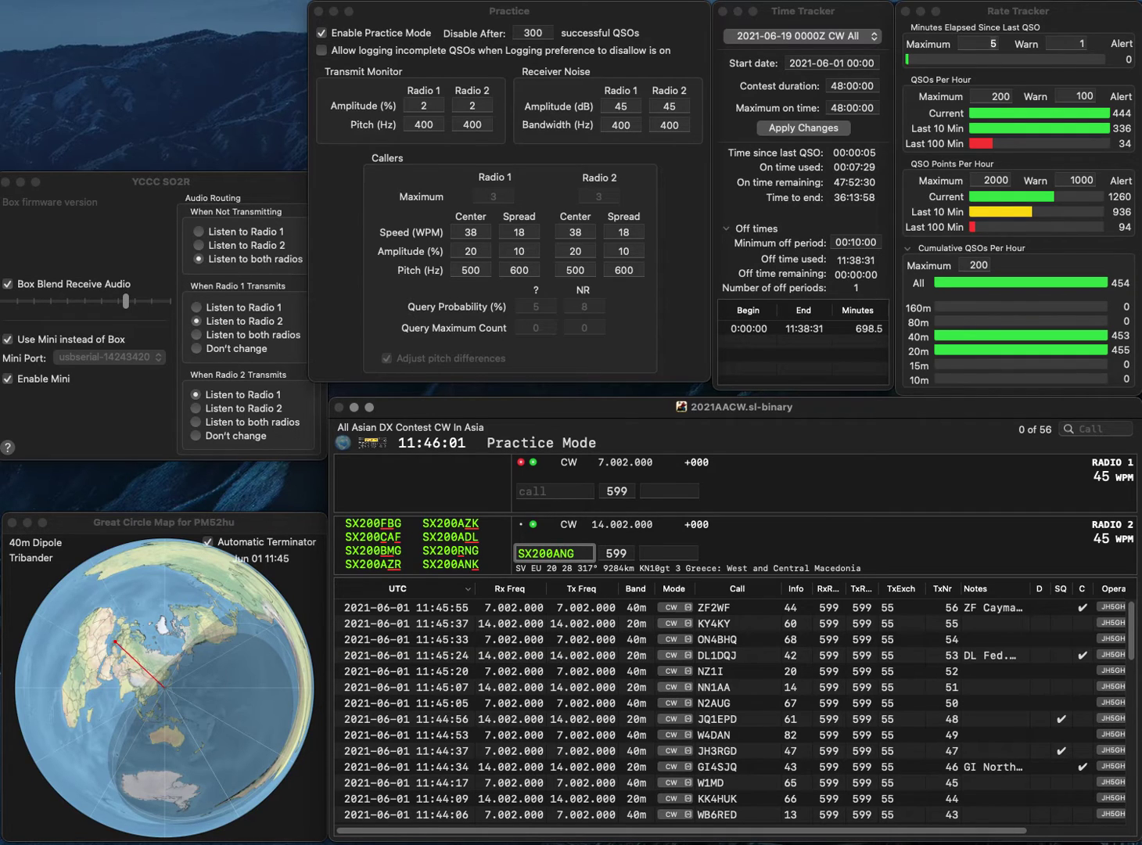
key("Return")
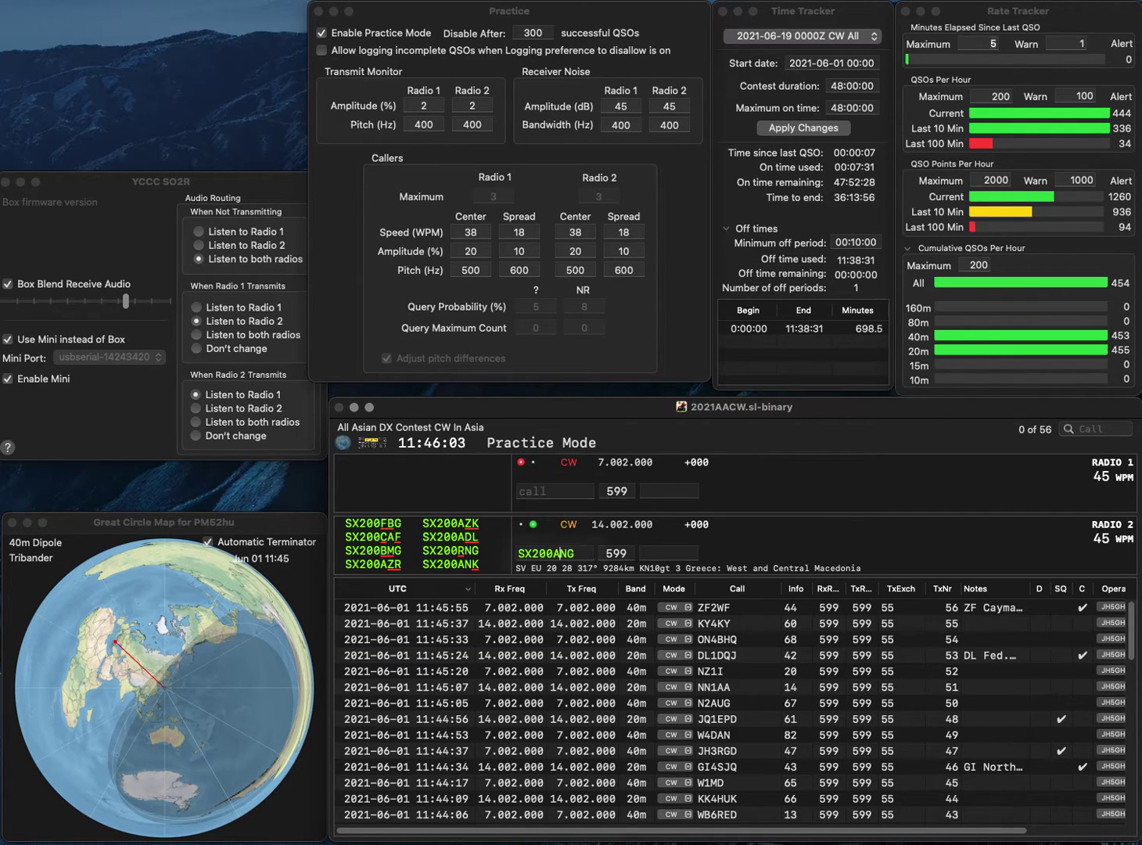
- Send K0SM the exchange on Radio 1, and correct the Radio 2 call to SX200RNG and resend it
type("K0")
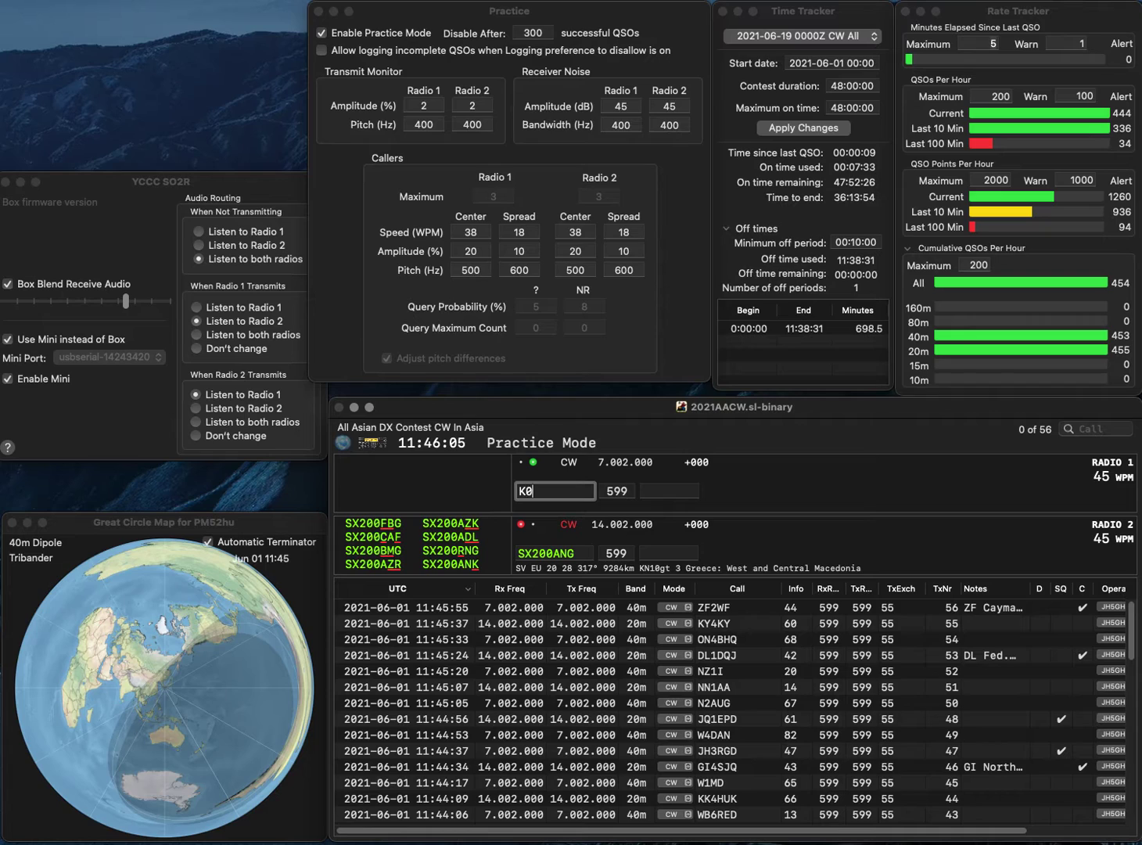
type("SM")
key("Return")
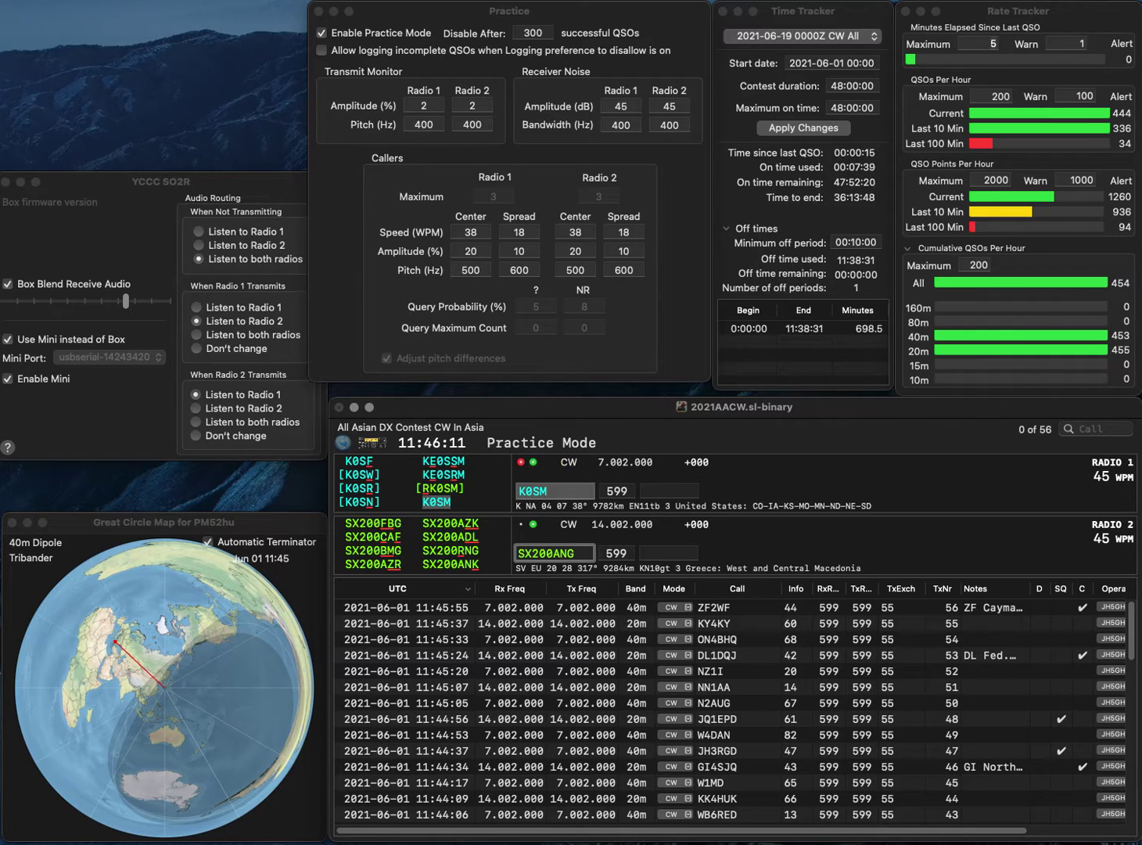
type("R")
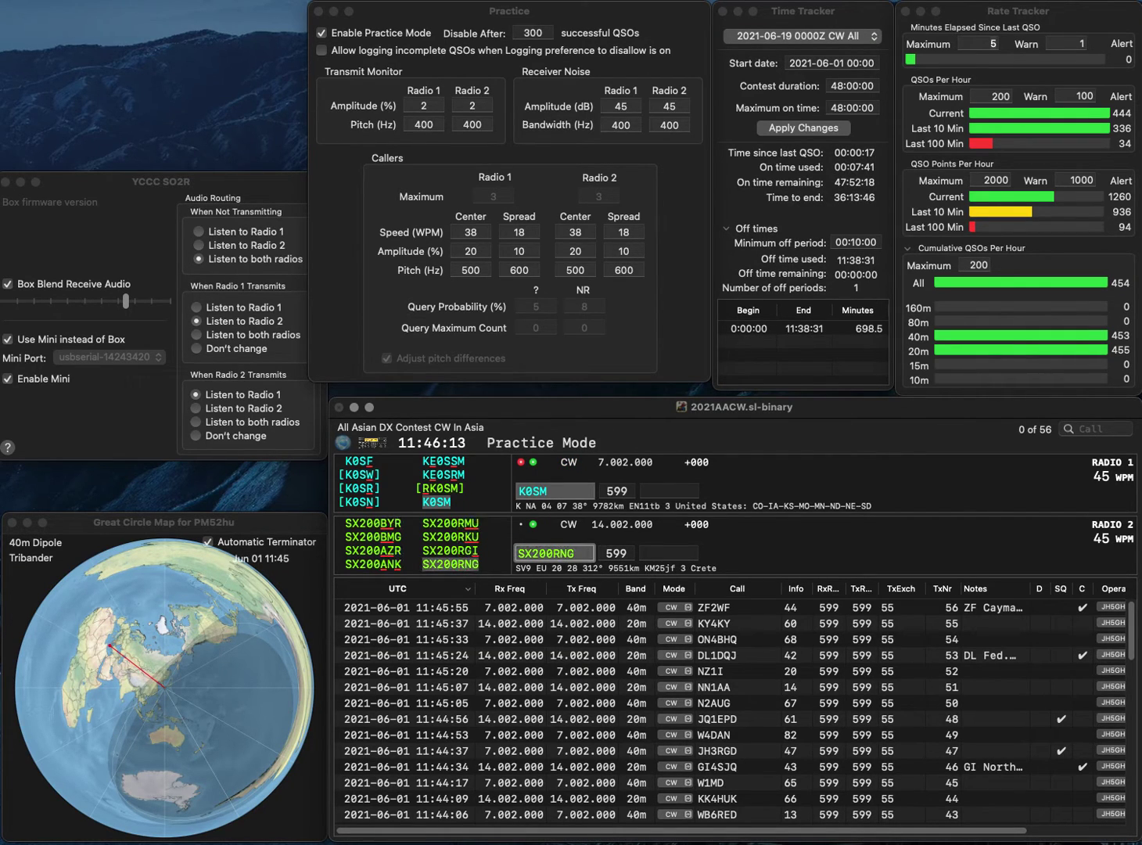
key("Return")
type("16")
key("Return")
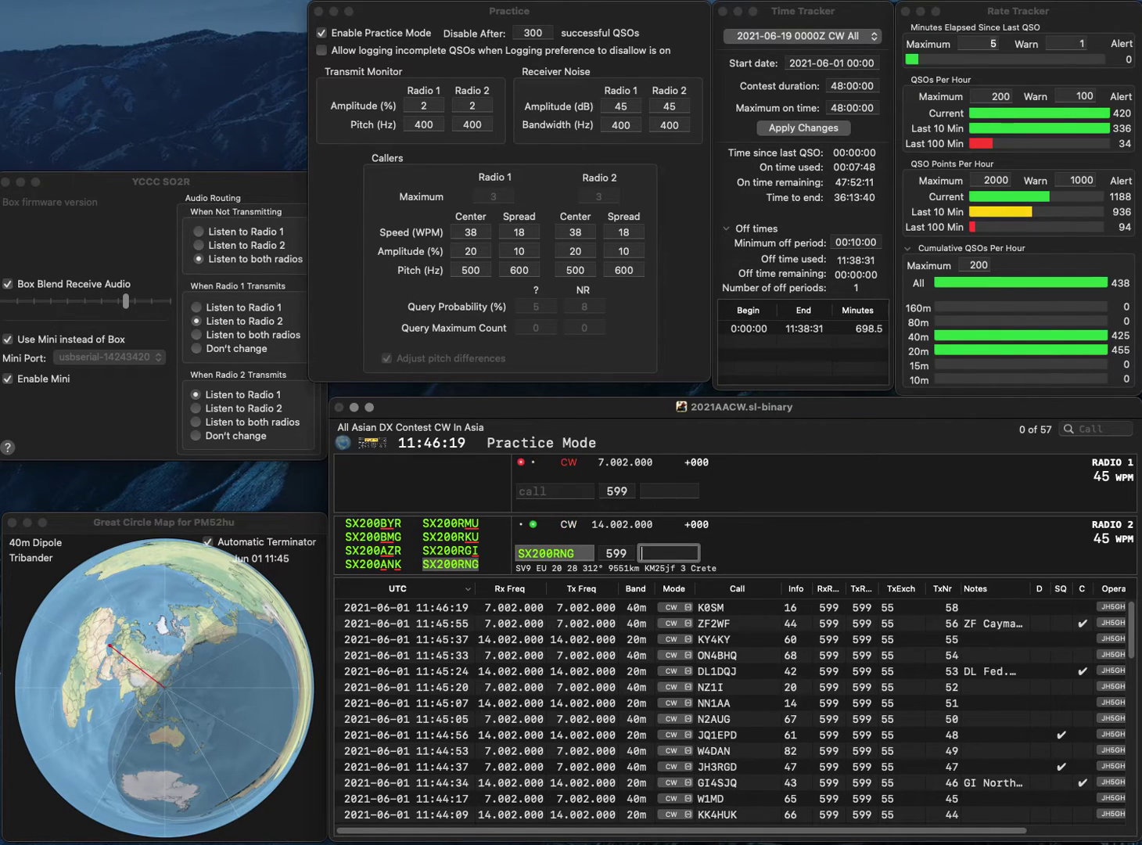
type("96")
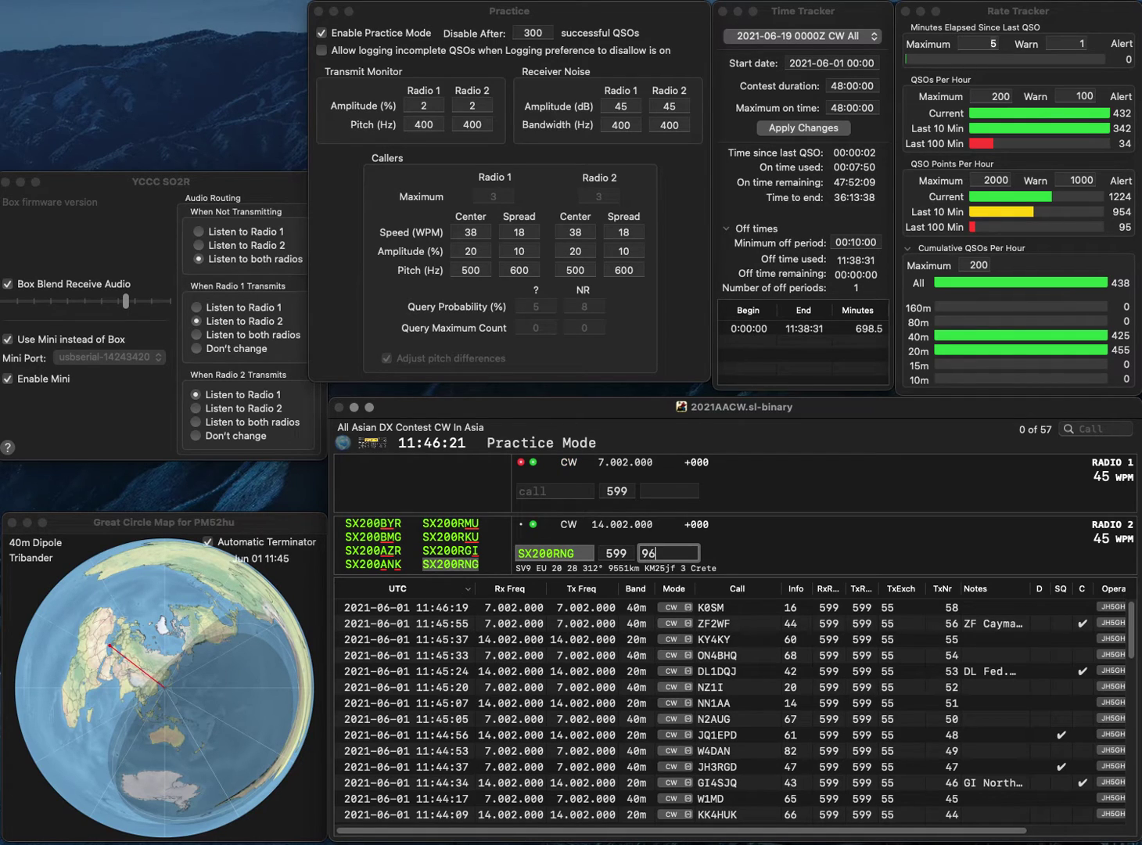
key("Return")
- Enter the call RW0M on Radio 1 and K0FNR on Radio 2, sending each station the exchange
type("RW0M")
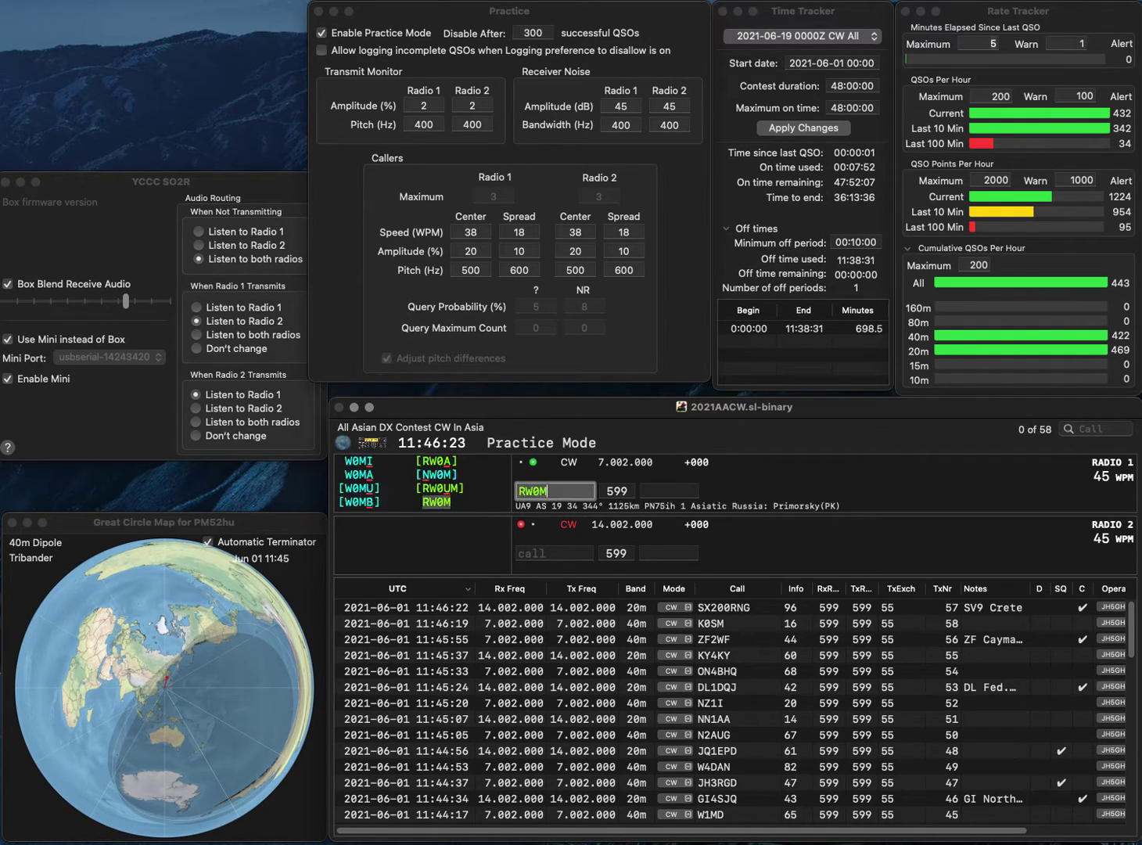
key("Return")
type("K")
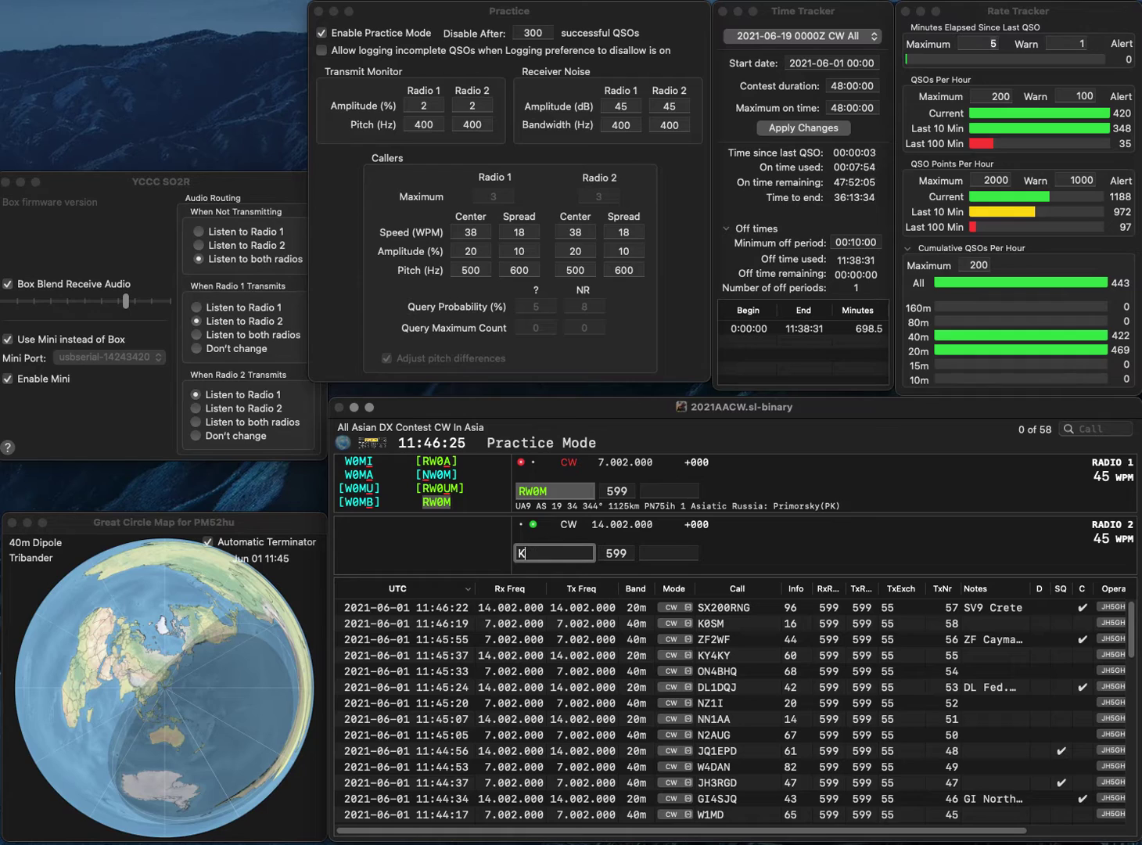
type("0FNR")
key("Return")
type("25")
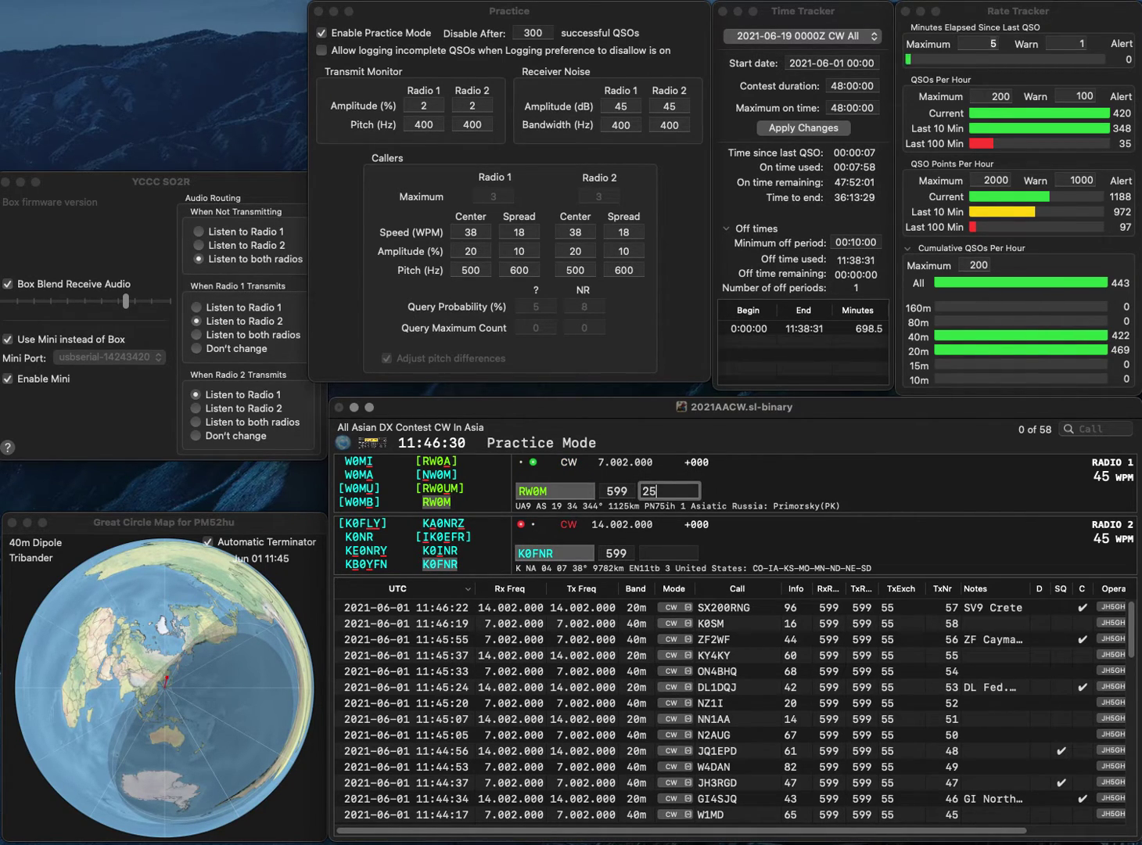
key("Return")
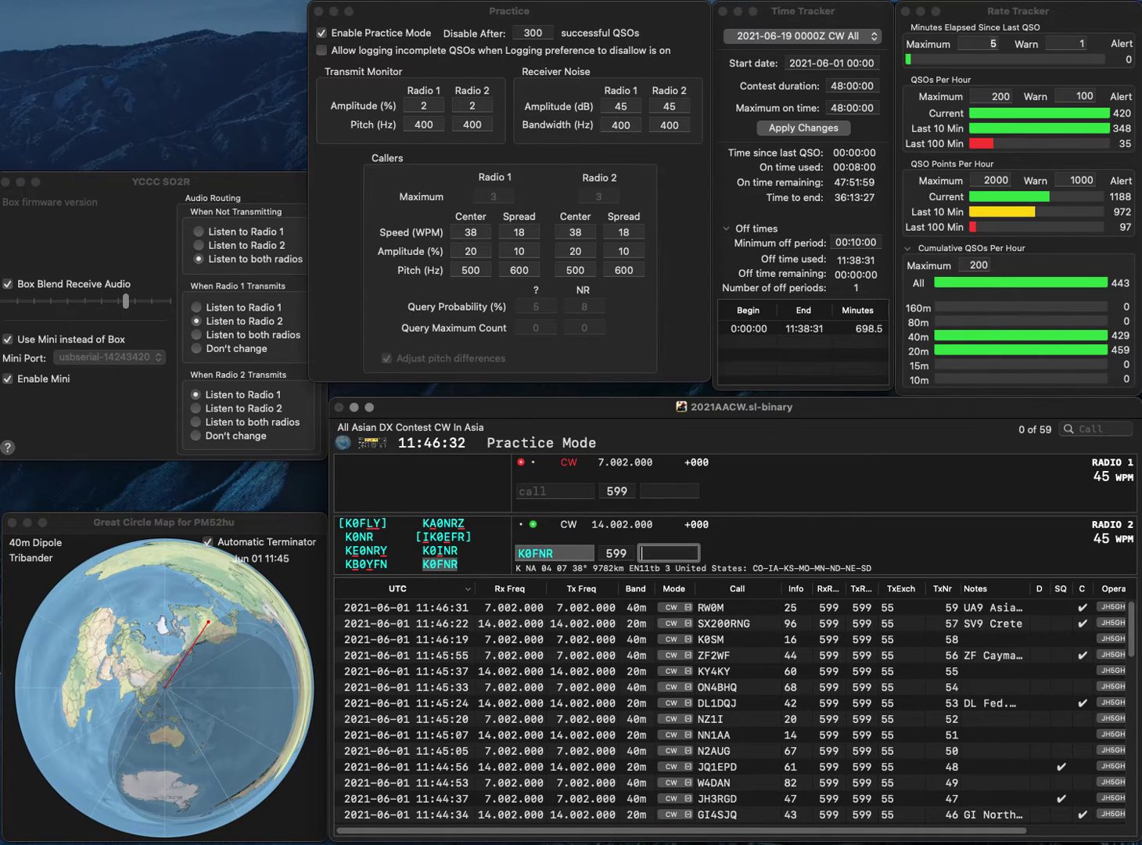
type("95")
key("Return")
type("LZ1")
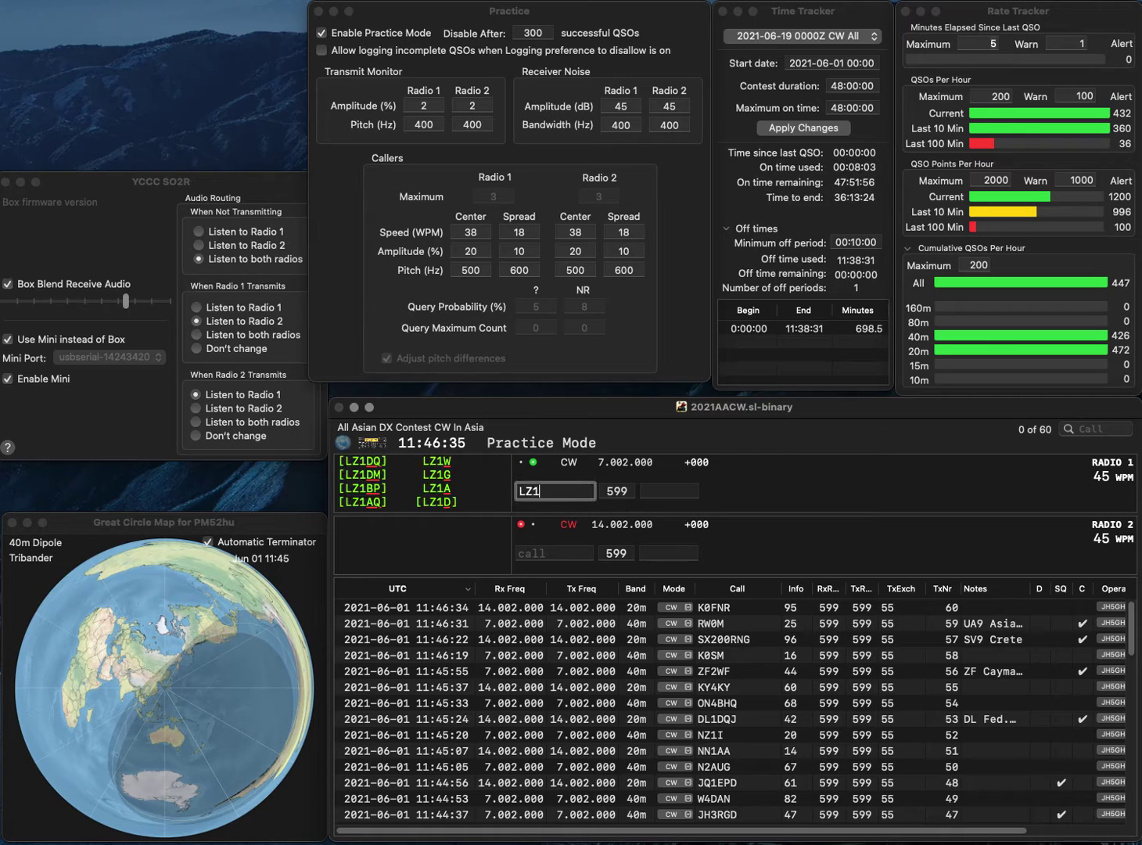
type("NG")
key("Return")
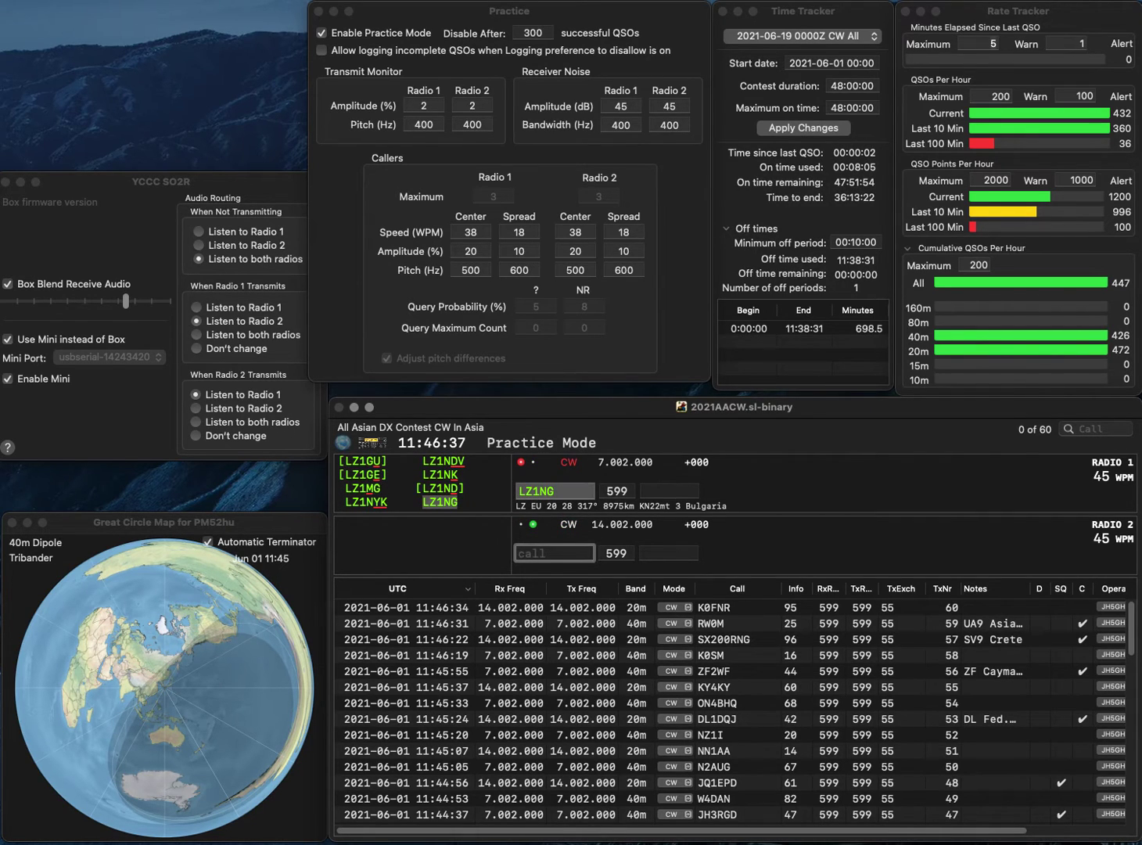
type("W5JAY")
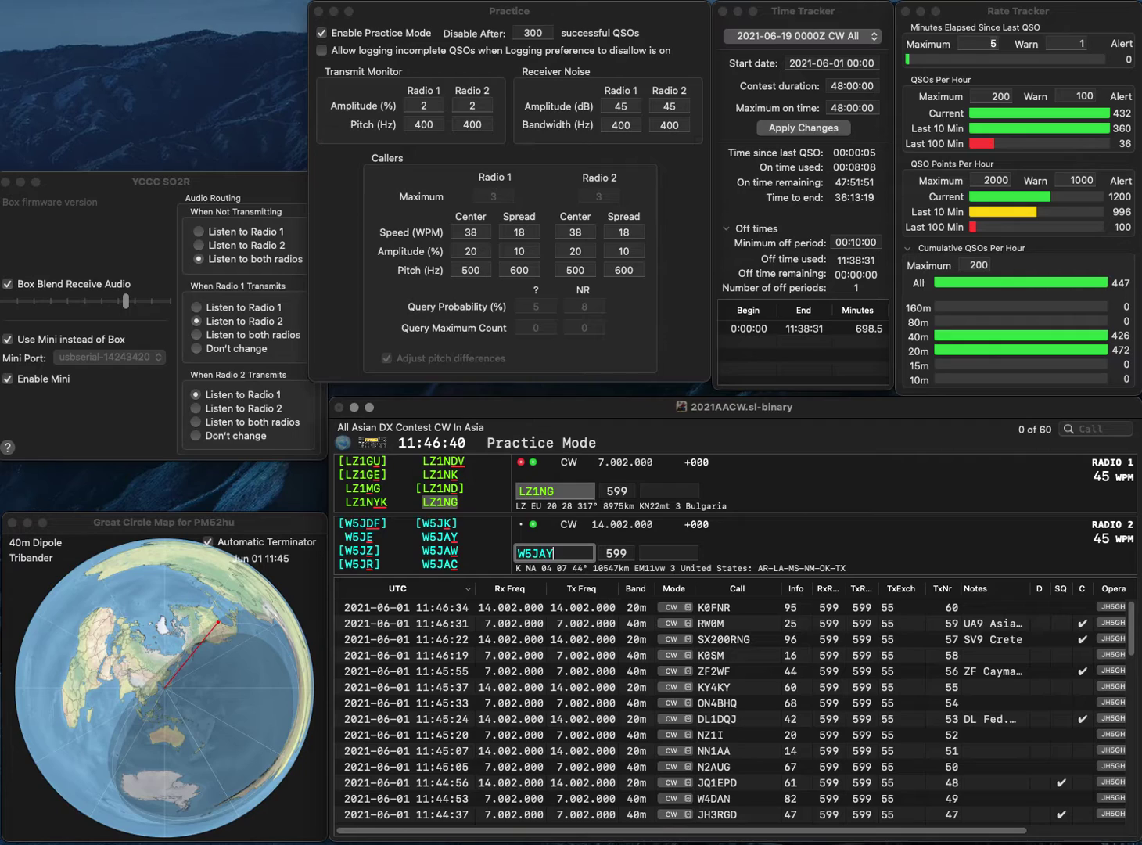
key("Return")
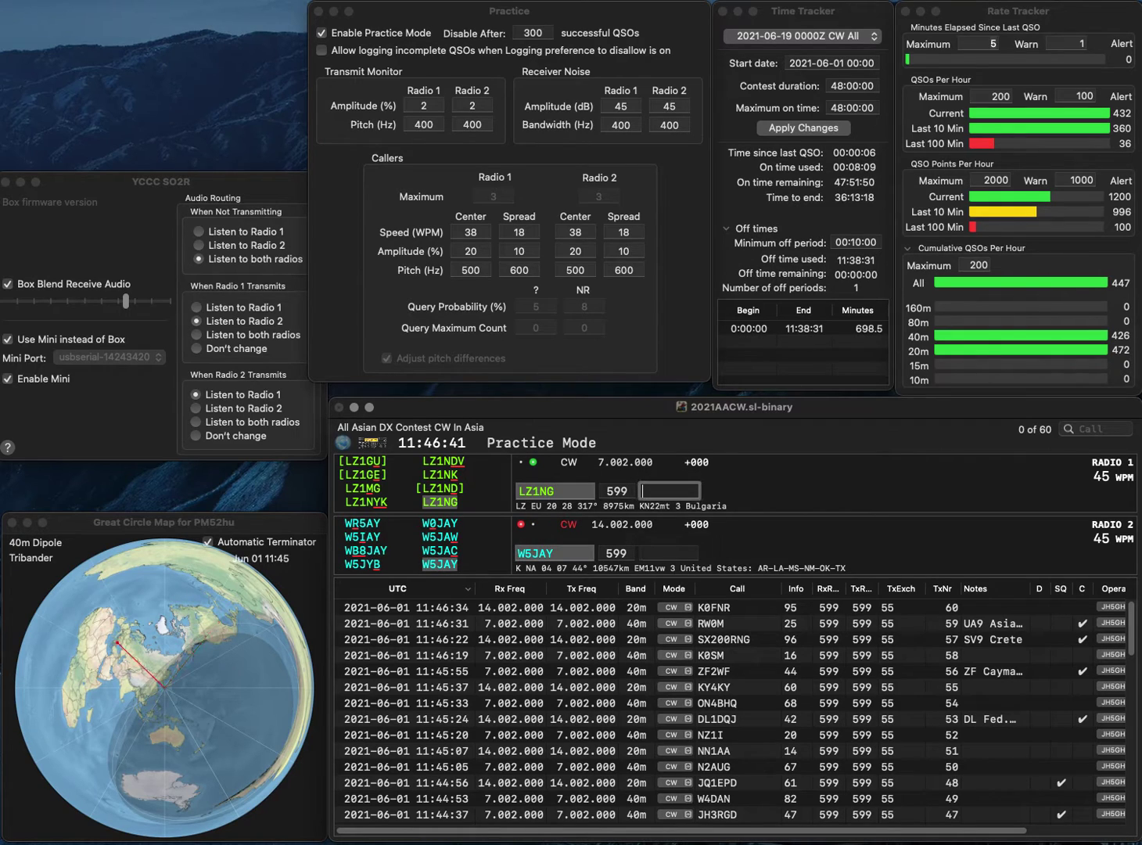
type("71")
key("Return")
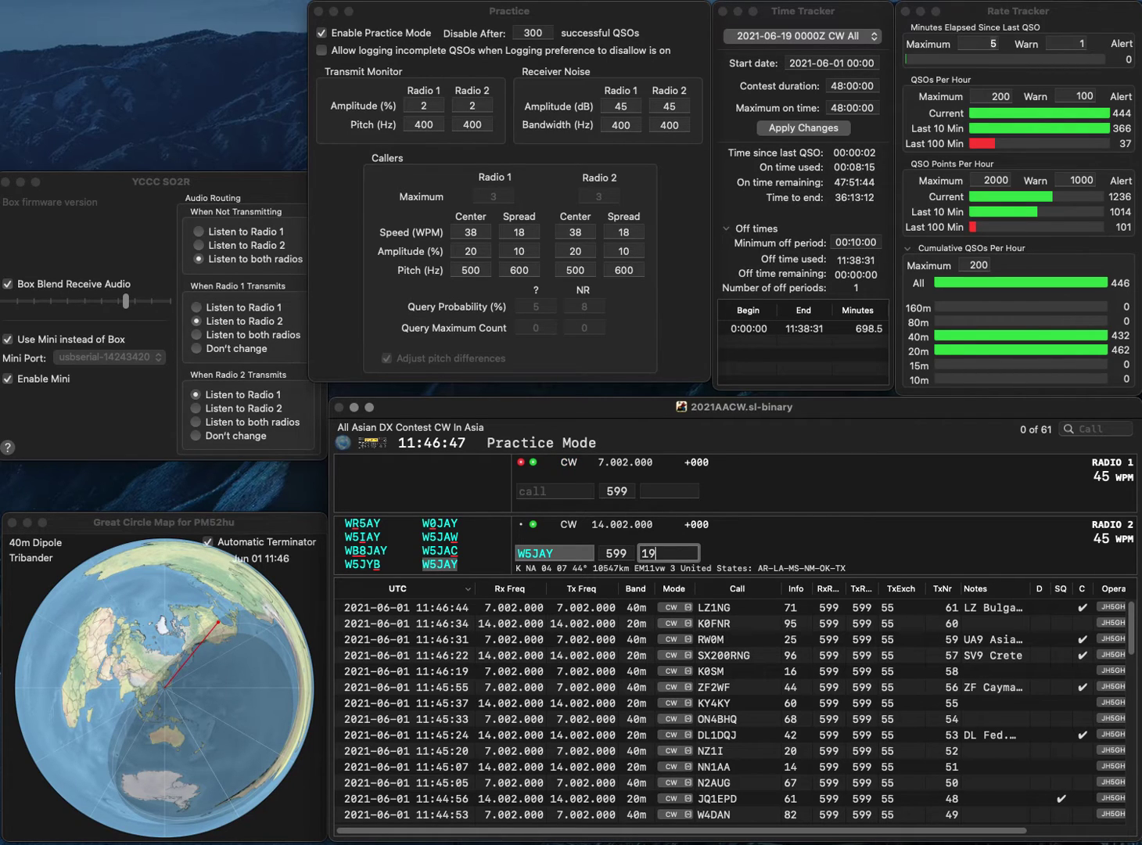
key("Return")
type("0FD")
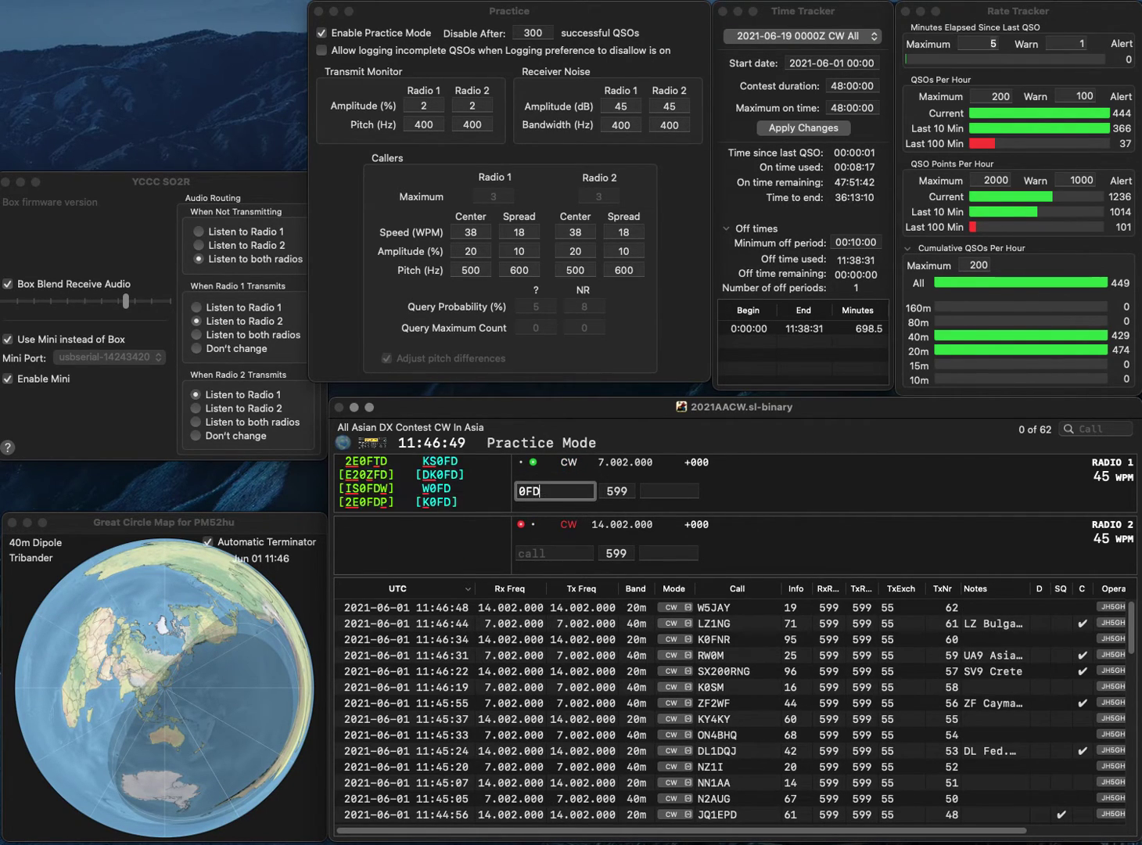
key("Tab")
type("YV5KT")
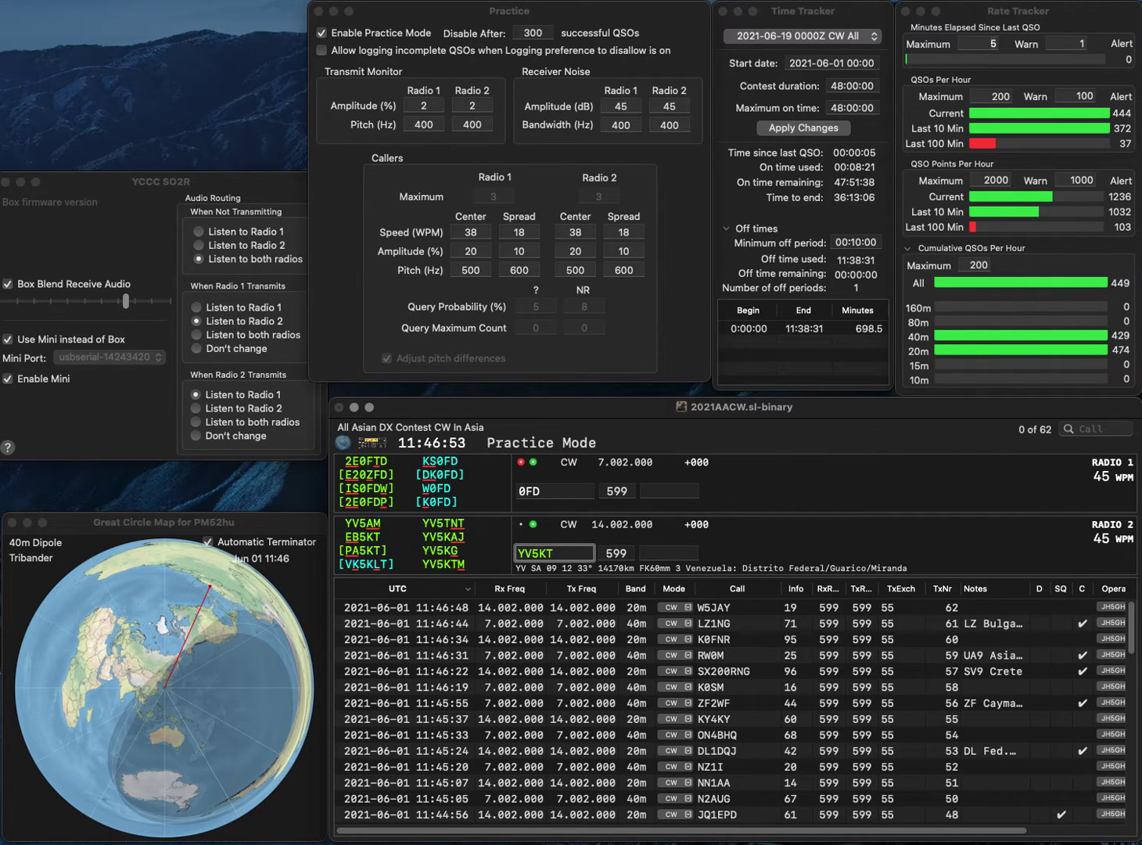
type("M")
key("Return")
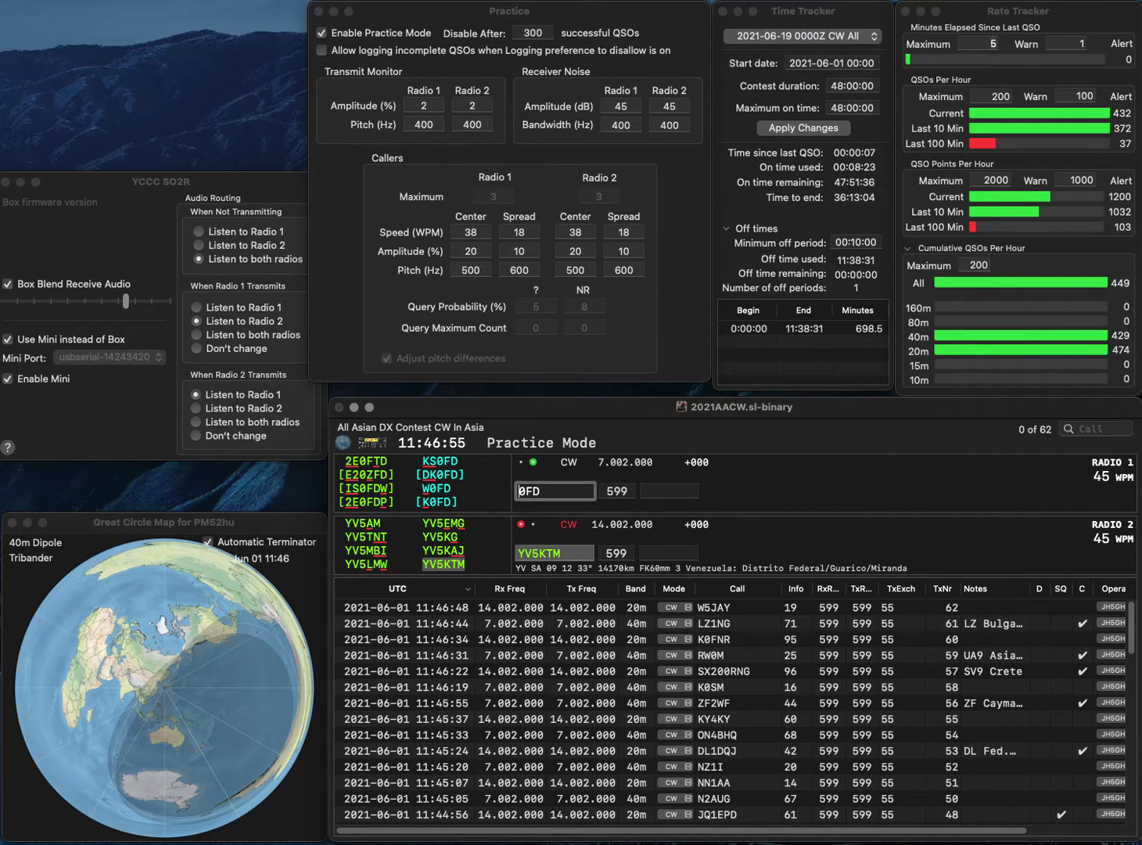
type("K")
key("Return")
type("91")
key("Return")
key("BackSpace")
type("DK")
key("Return")
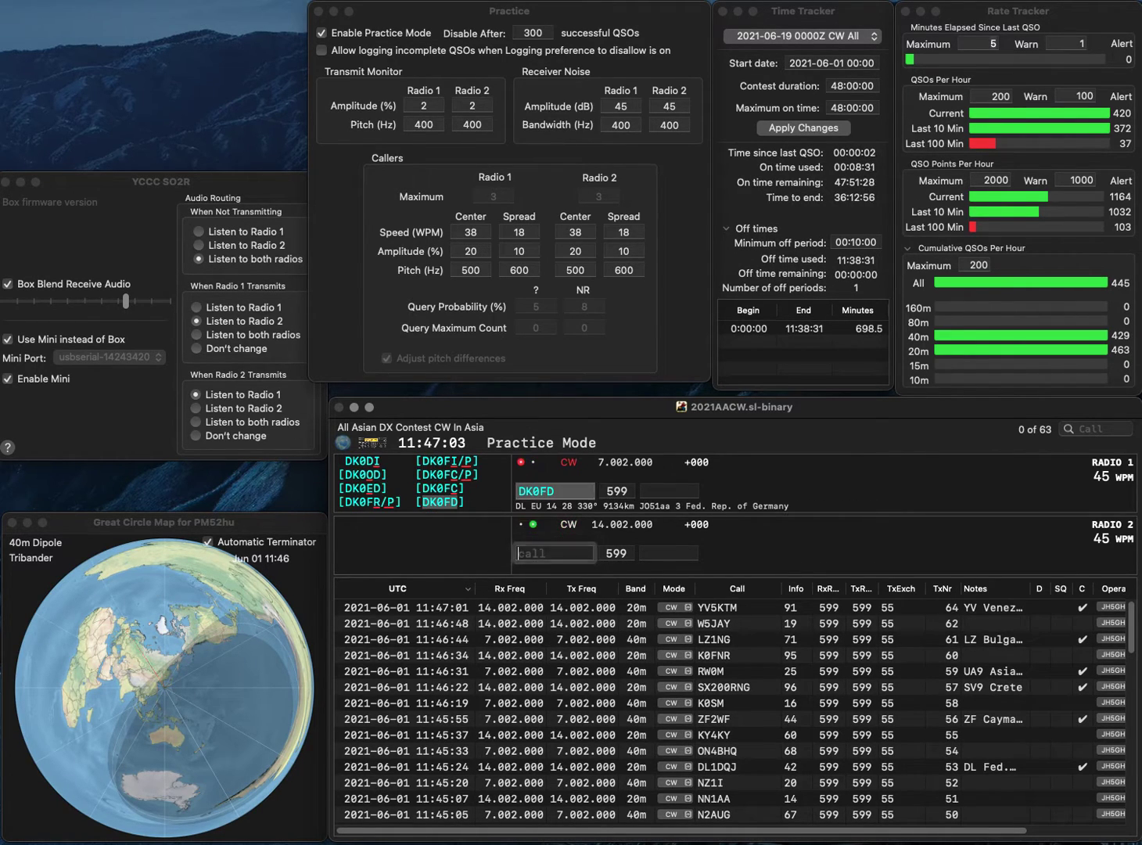
type("KJ7")
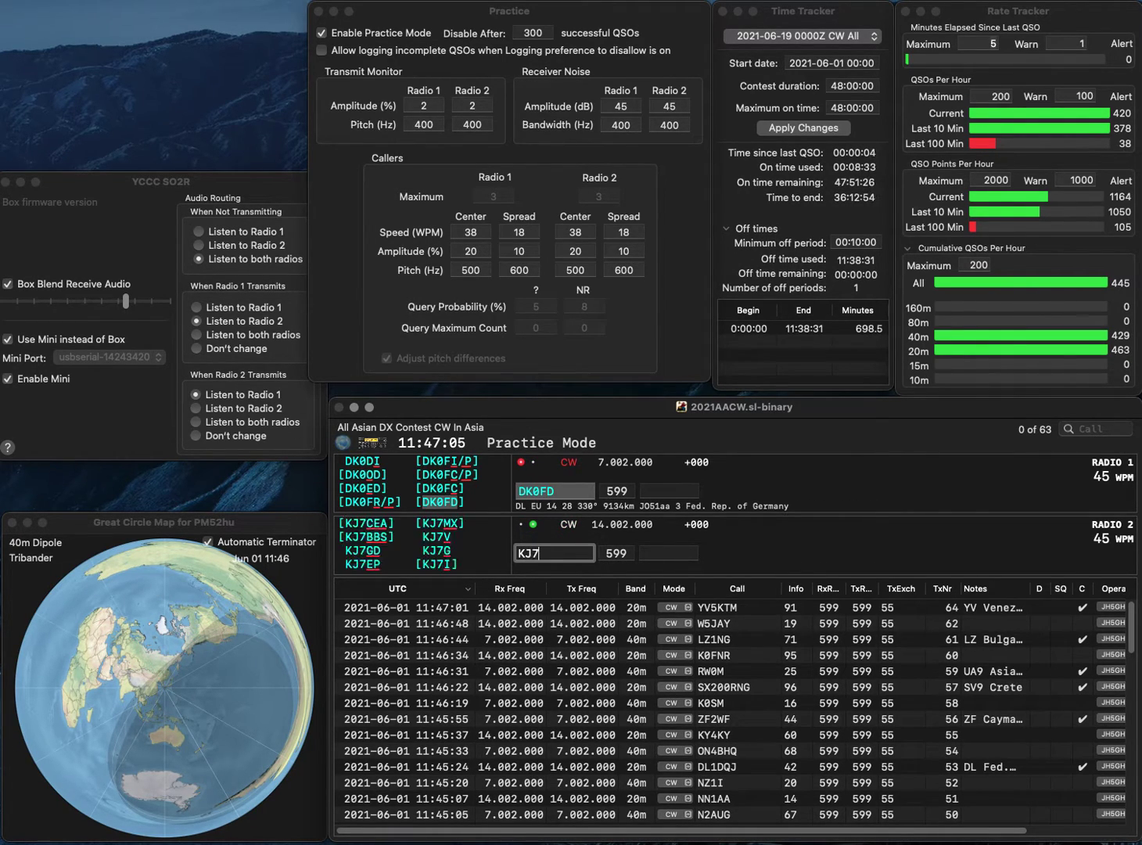
type("DVN")
key("Return")
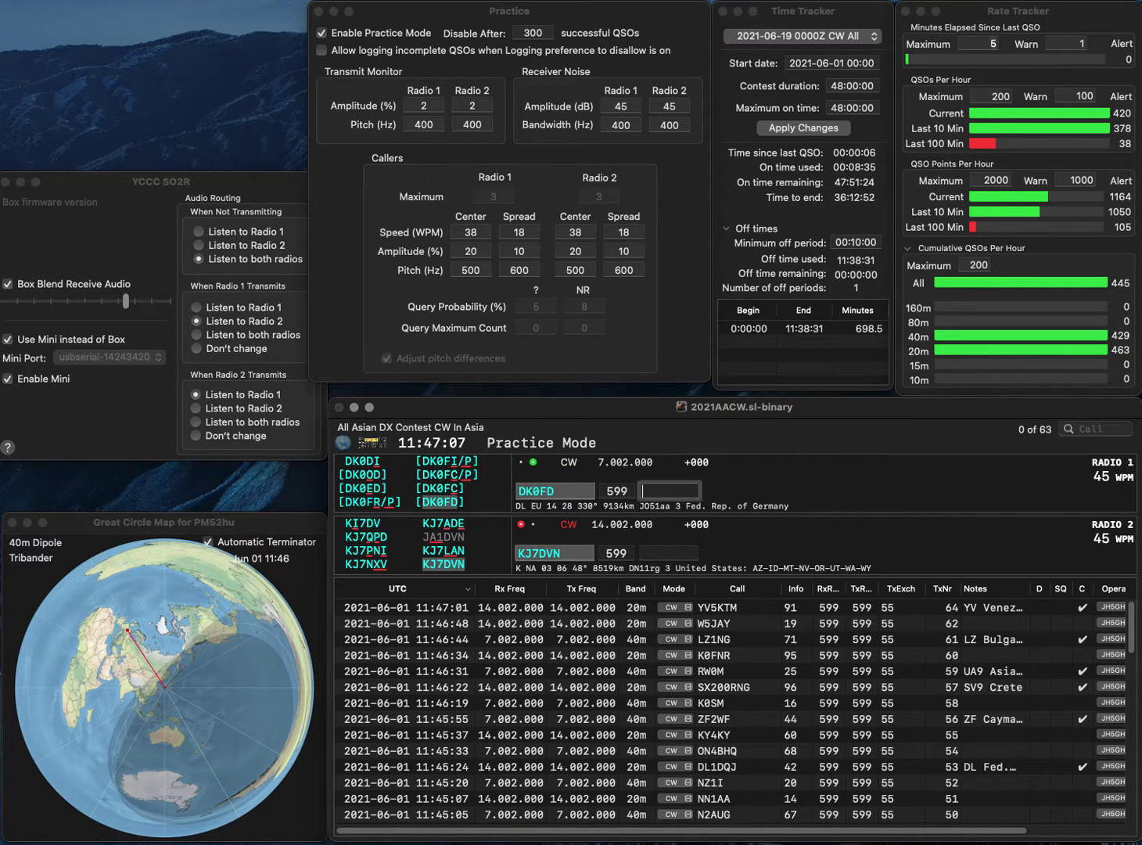
type("20")
key("Return")
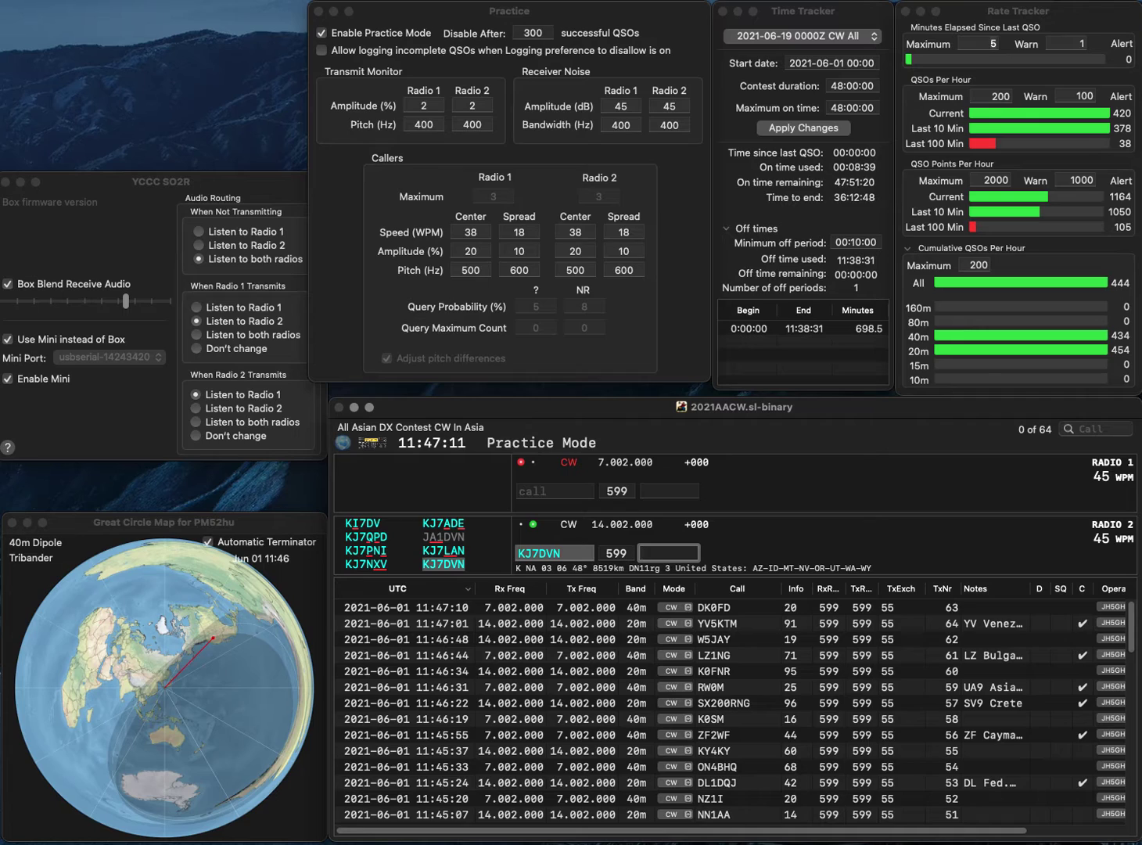
type("7")
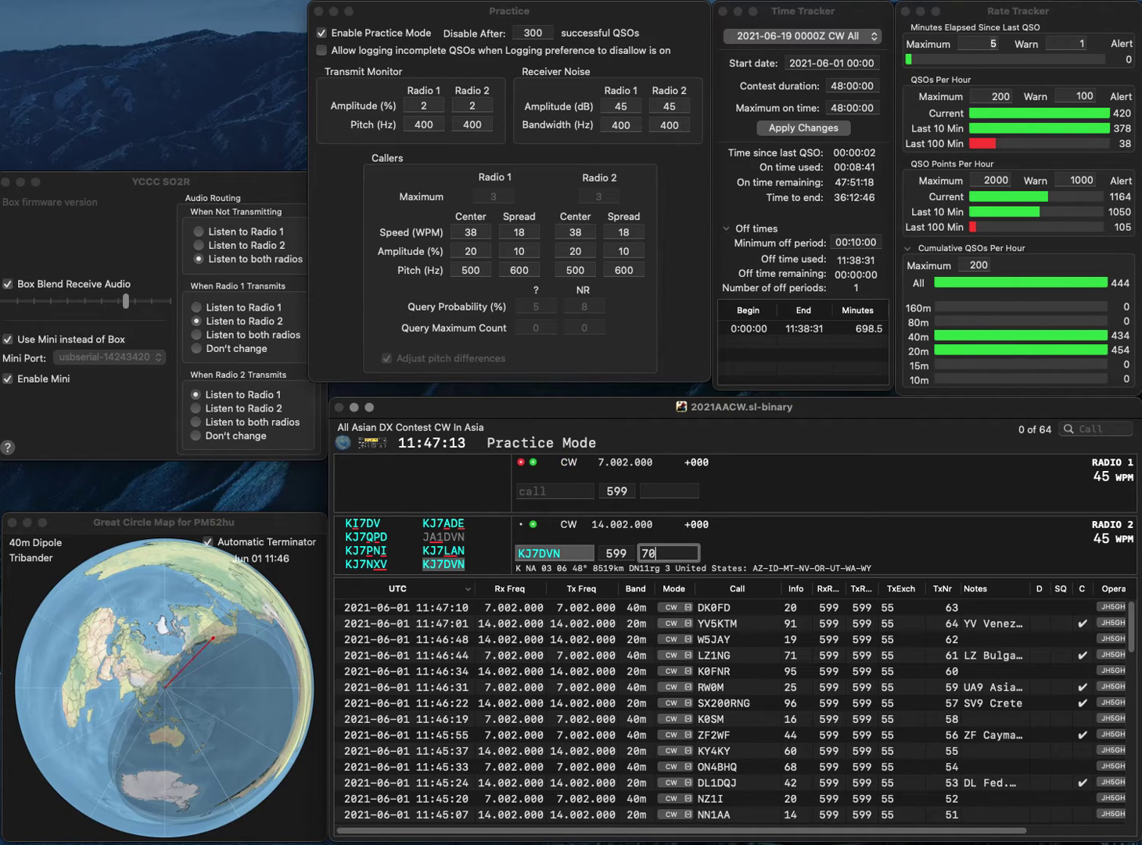
type("0")
key("Return")
- Enter the call R75RAA on Radio 1 and W4EJV on Radio 2, sending each station the exchange
type("5RAA")
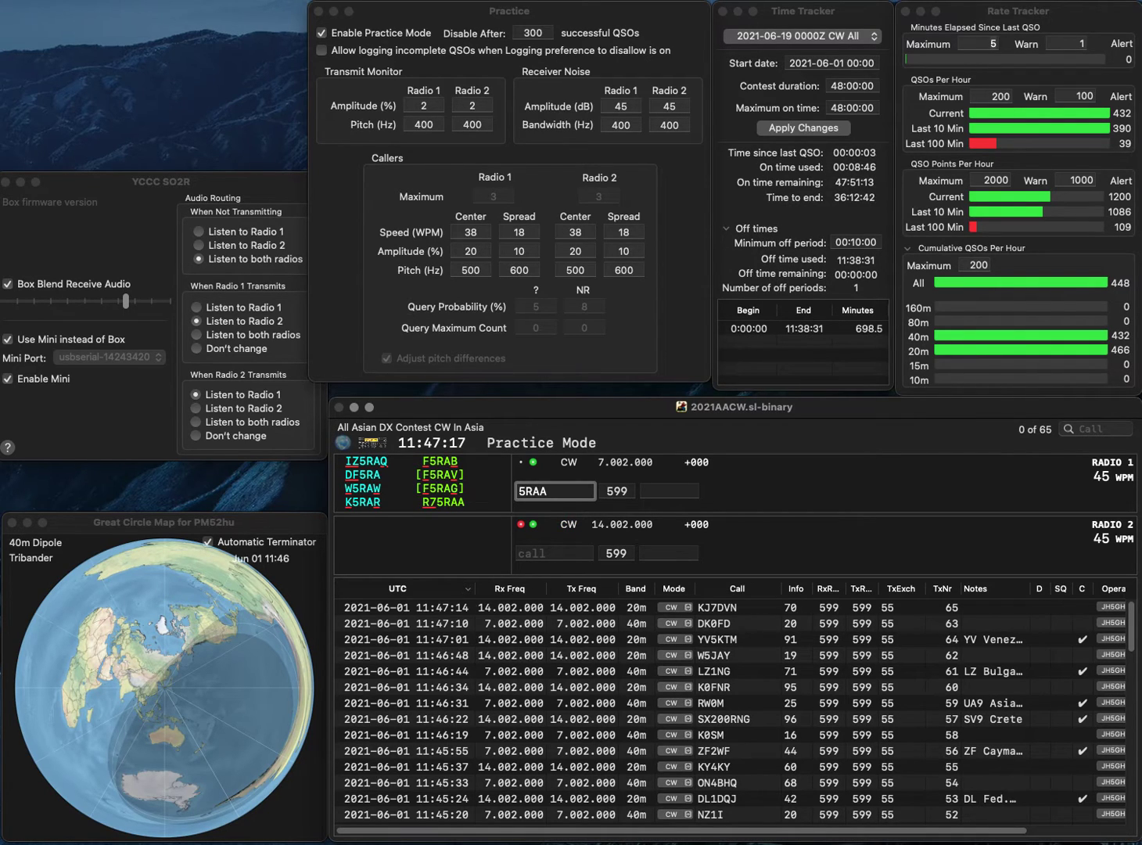
type("7")
type("R")
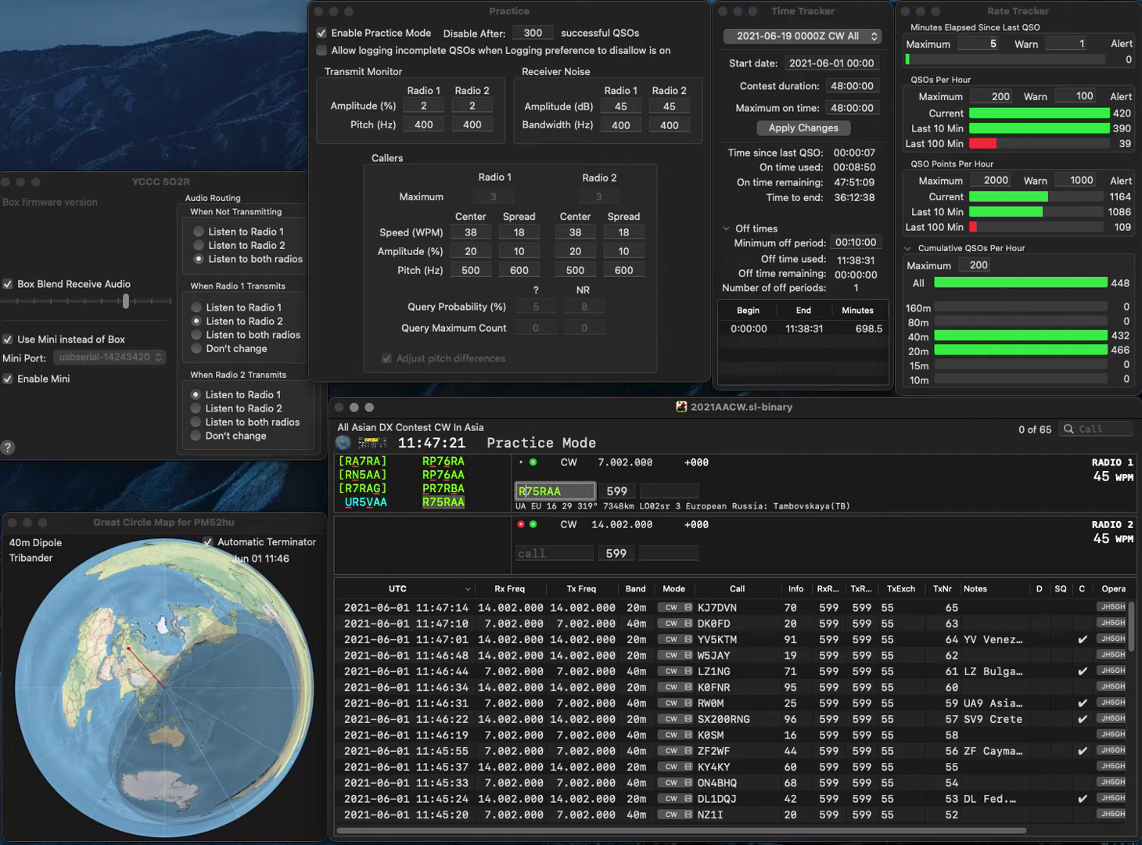
key("Return")
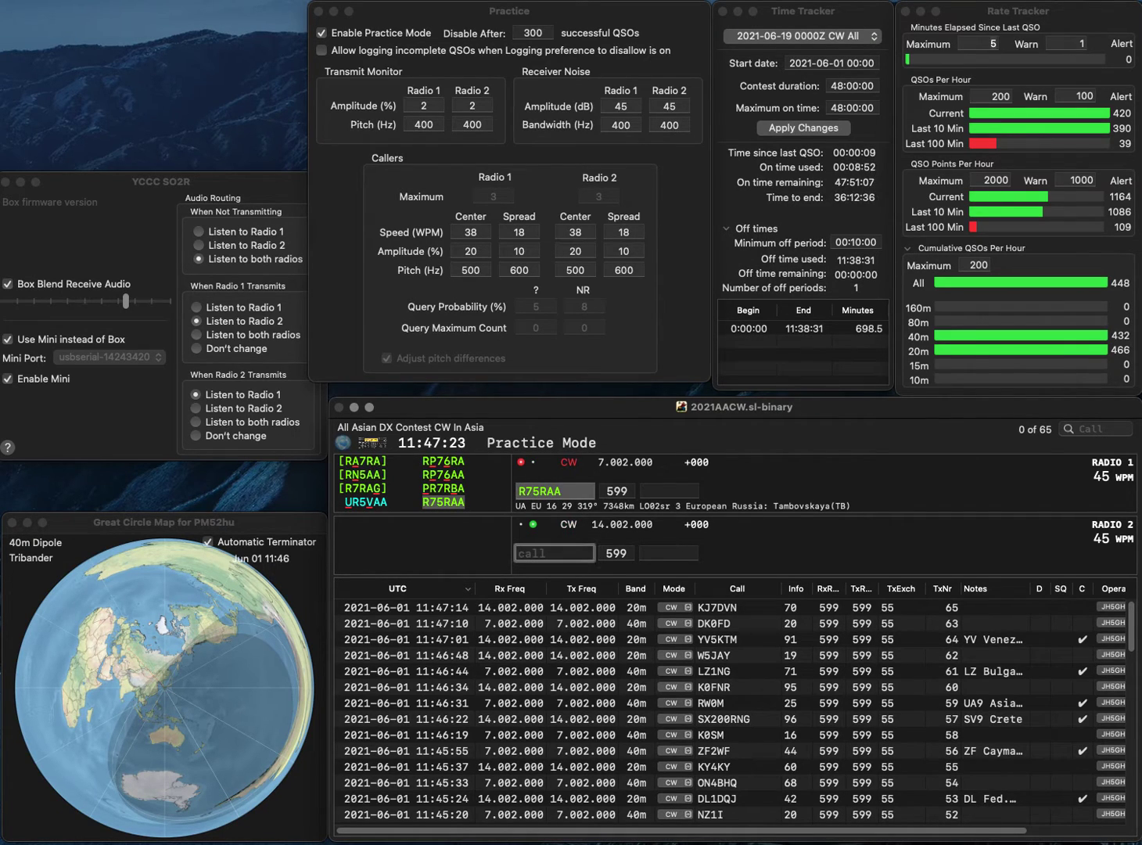
type("W4EJV")
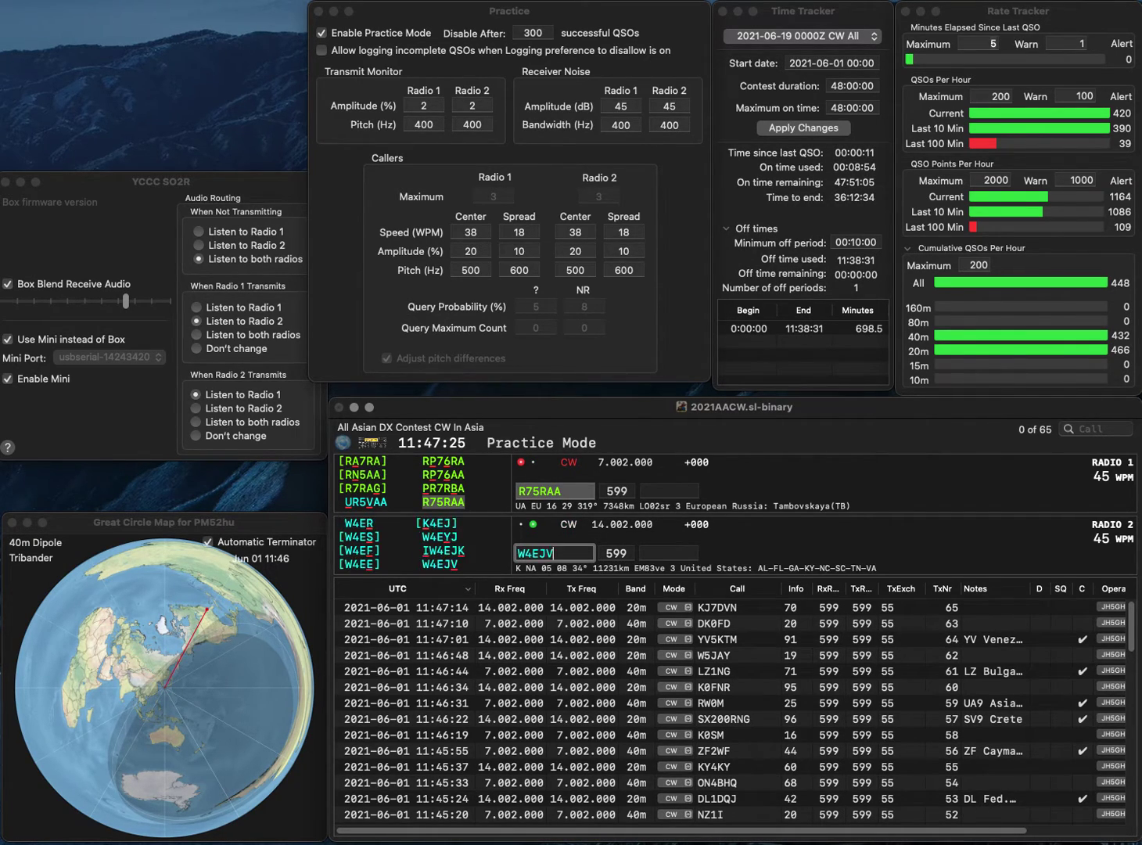
key("Return")
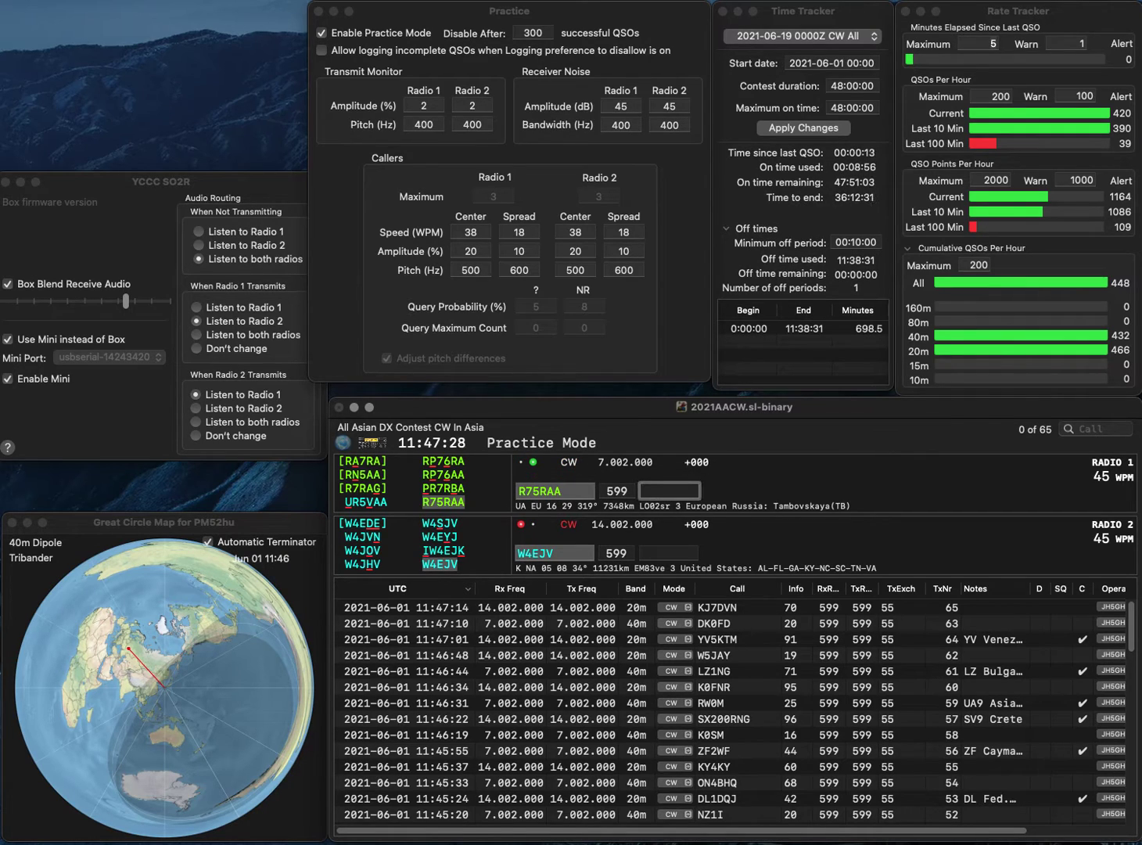
type("87")
key("Return")
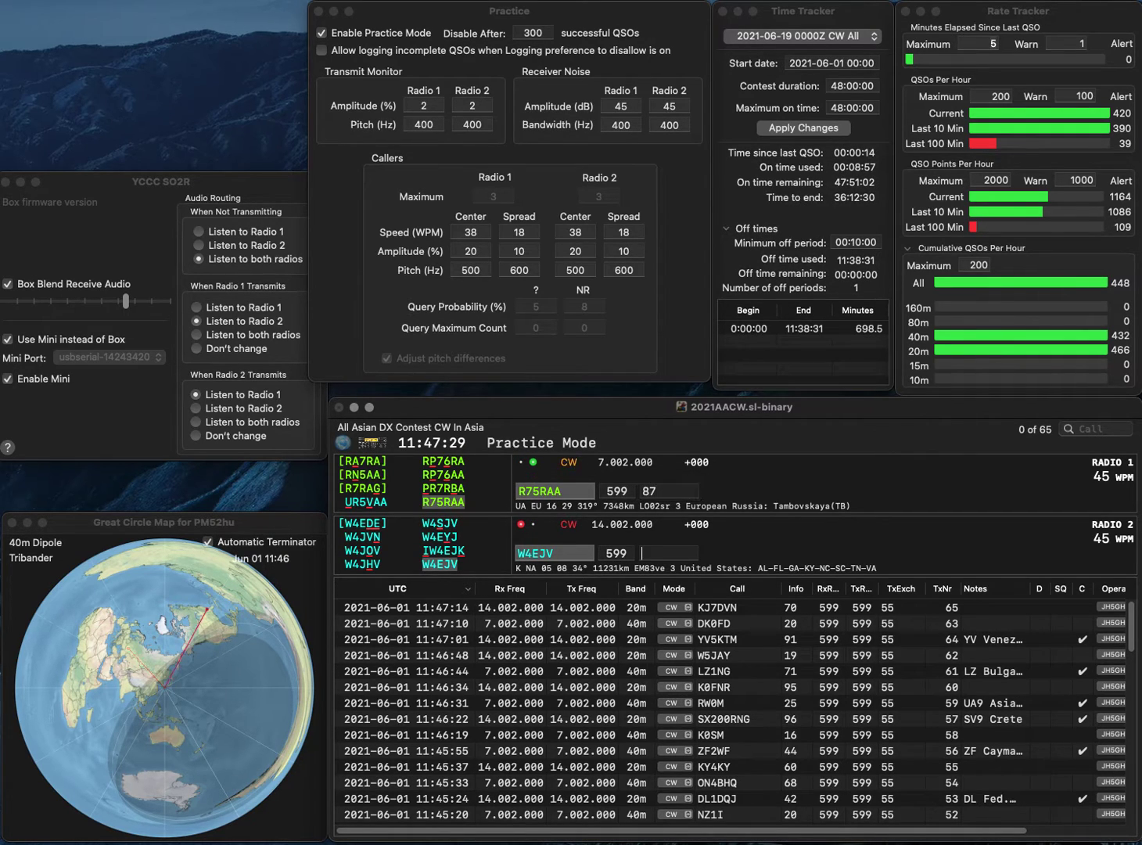
type("16")
key("Return")
type("JA")
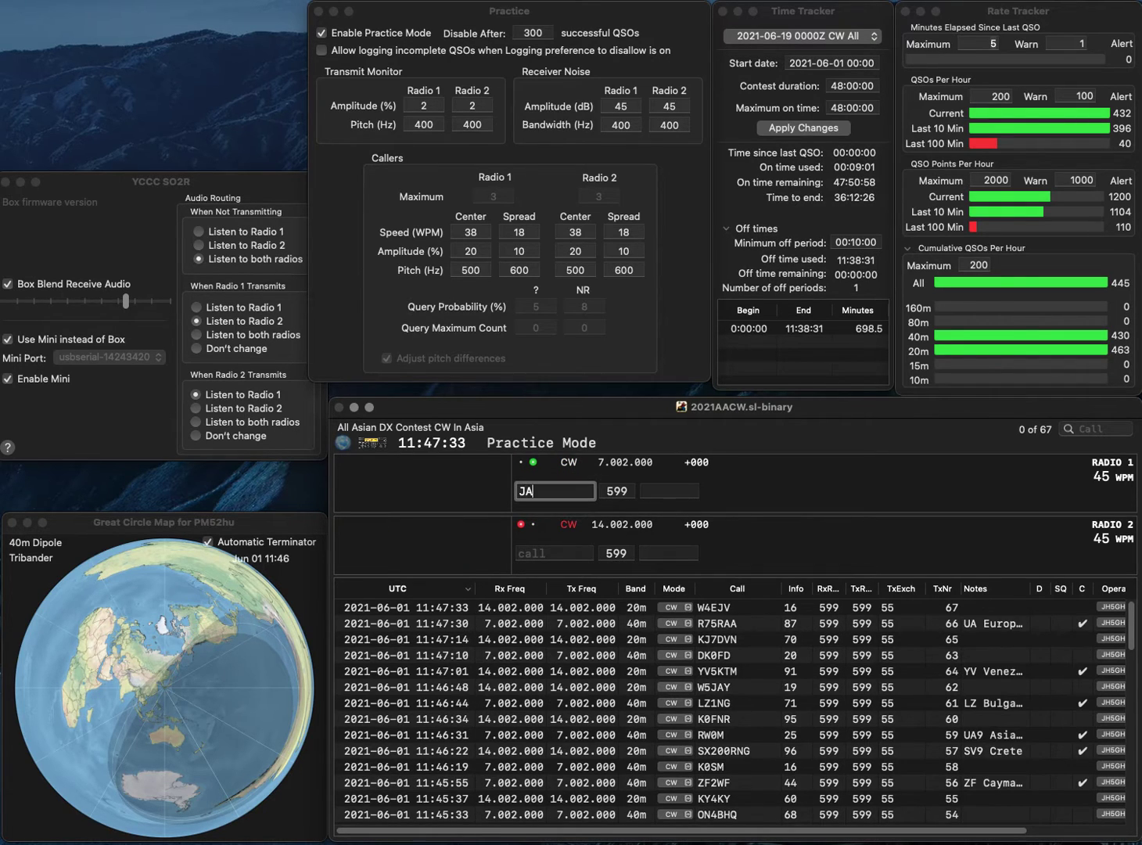
type("7FSB")
key("Return")
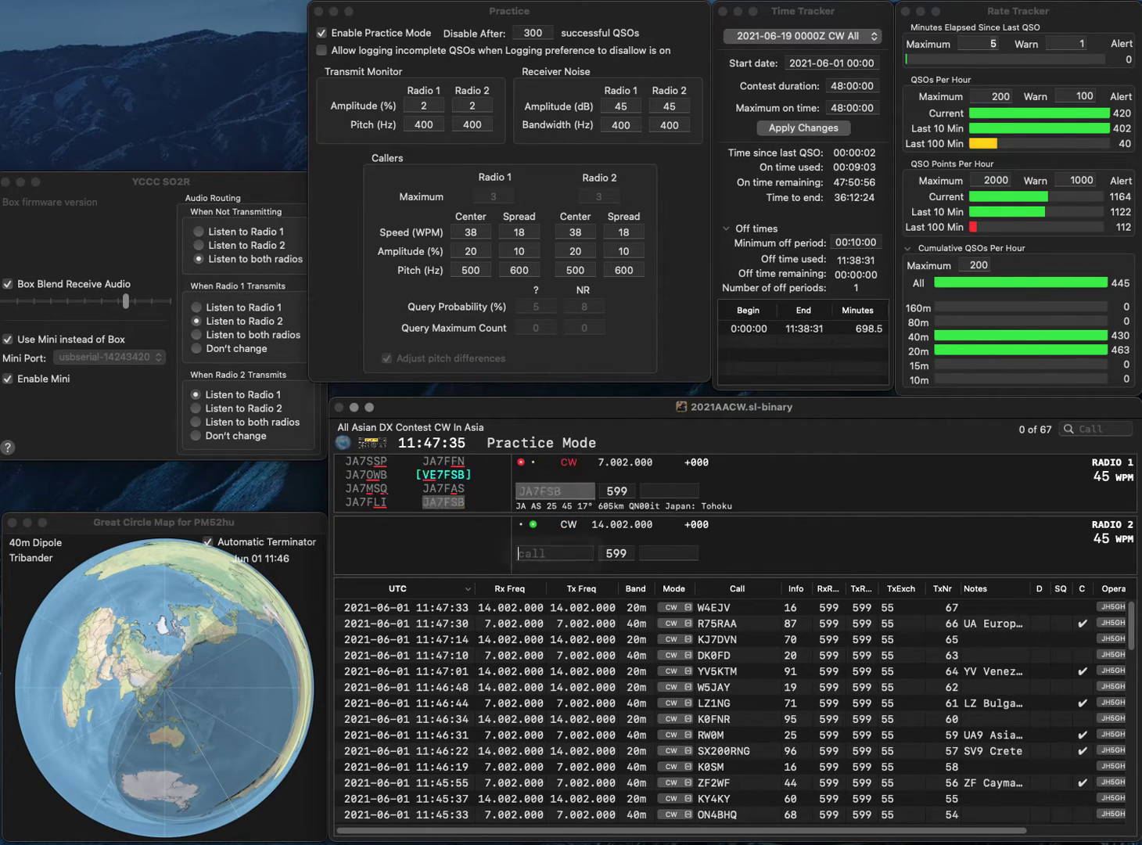
type("JA9")
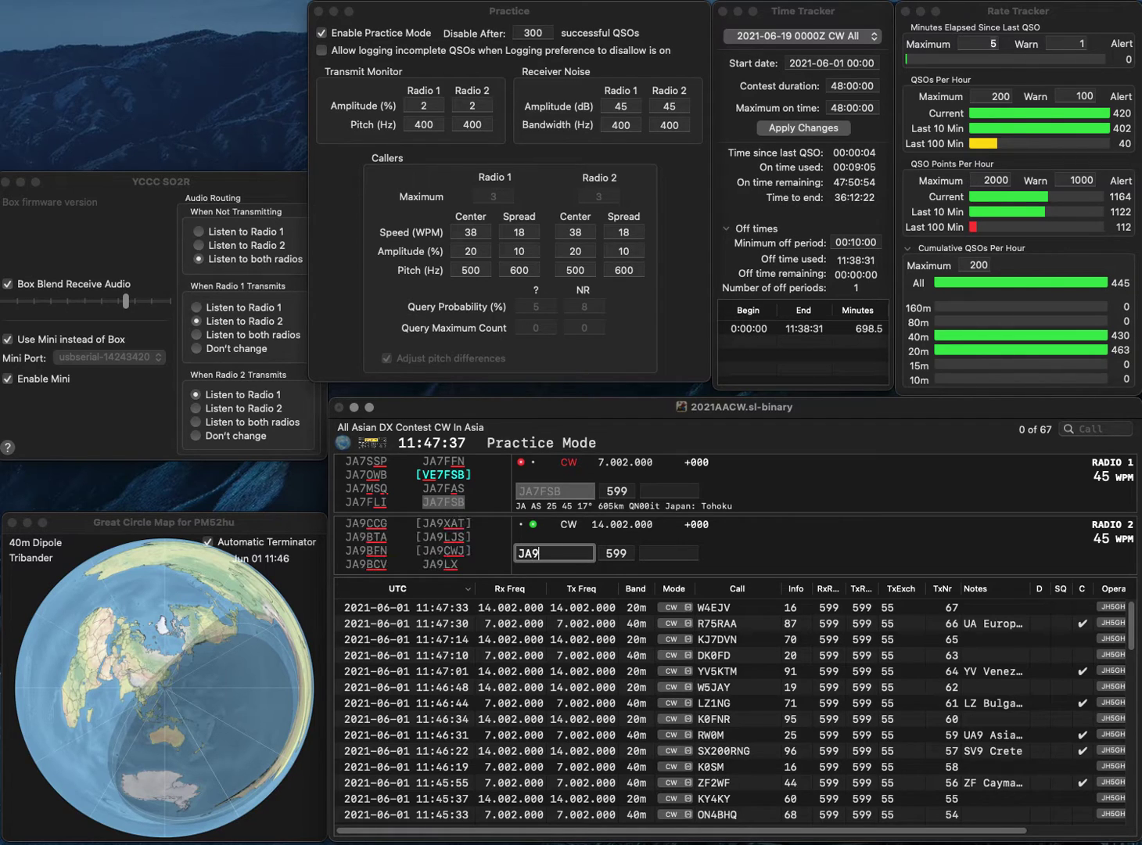
type("ZMQ")
key("Return")
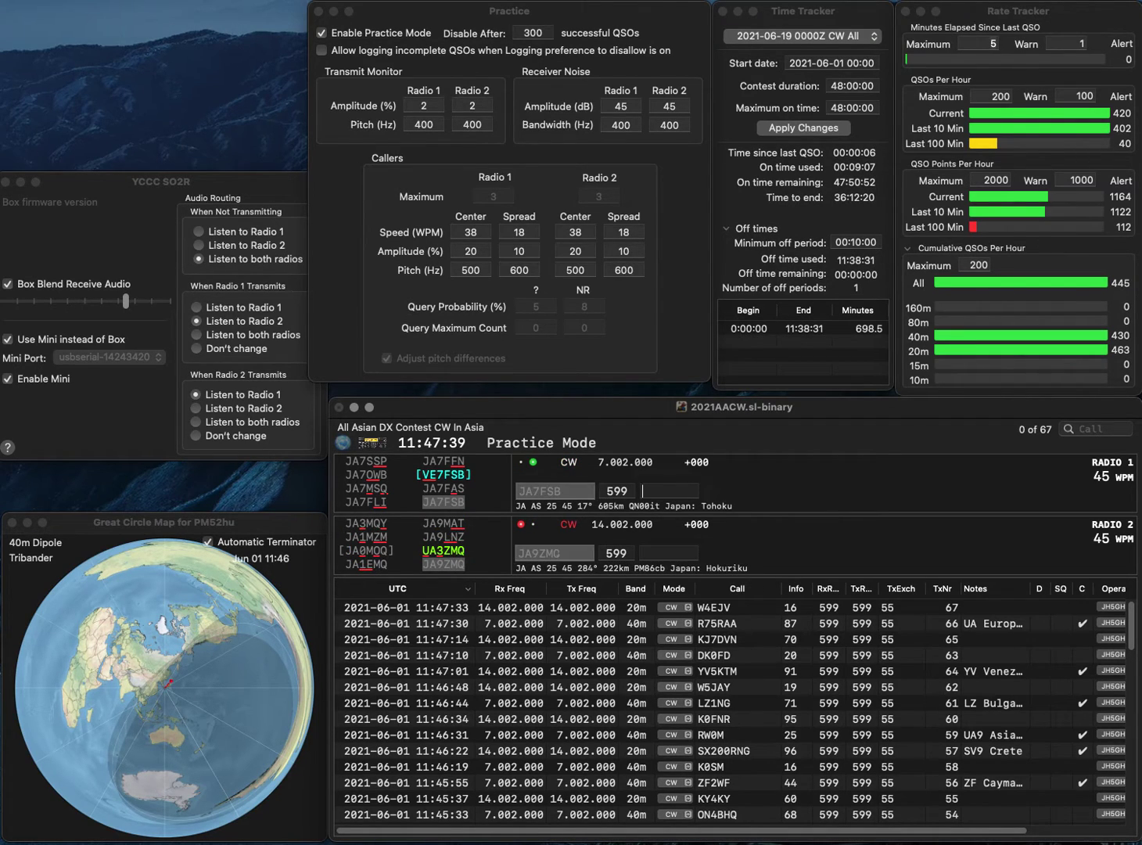
type("19")
key("Return")
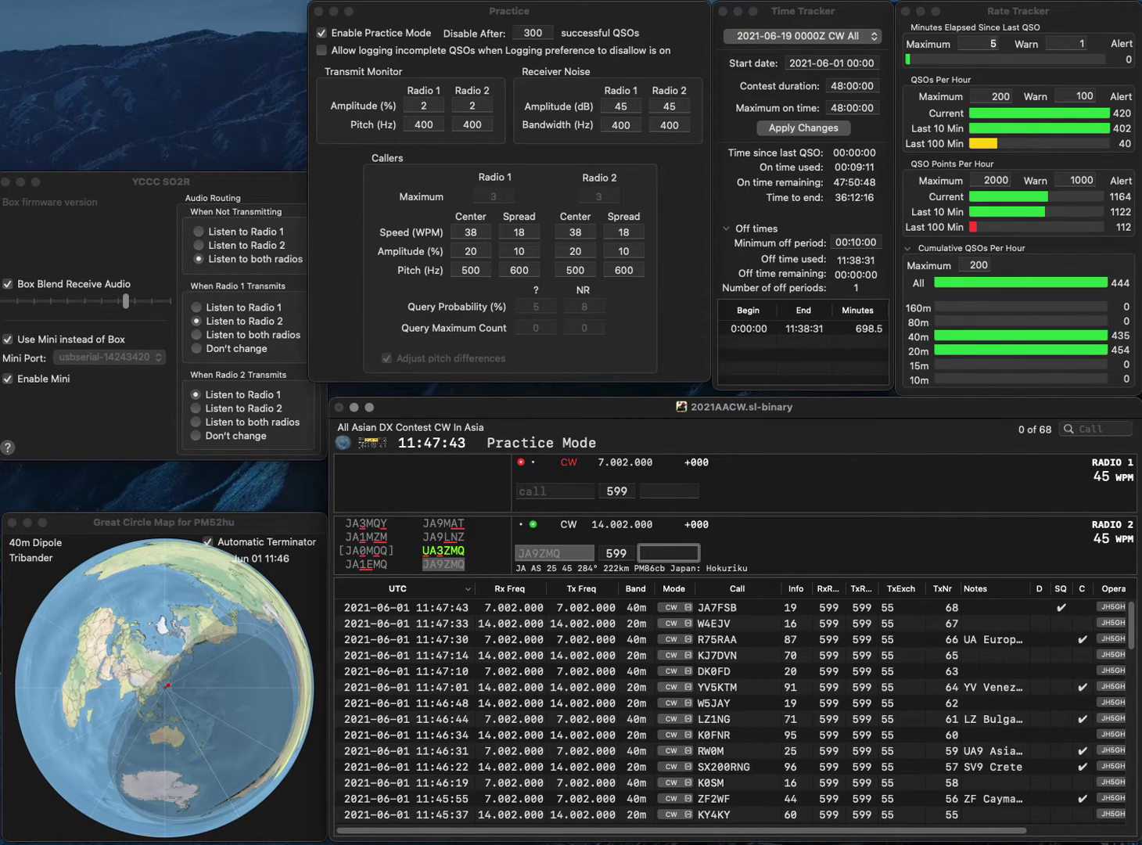
type("72")
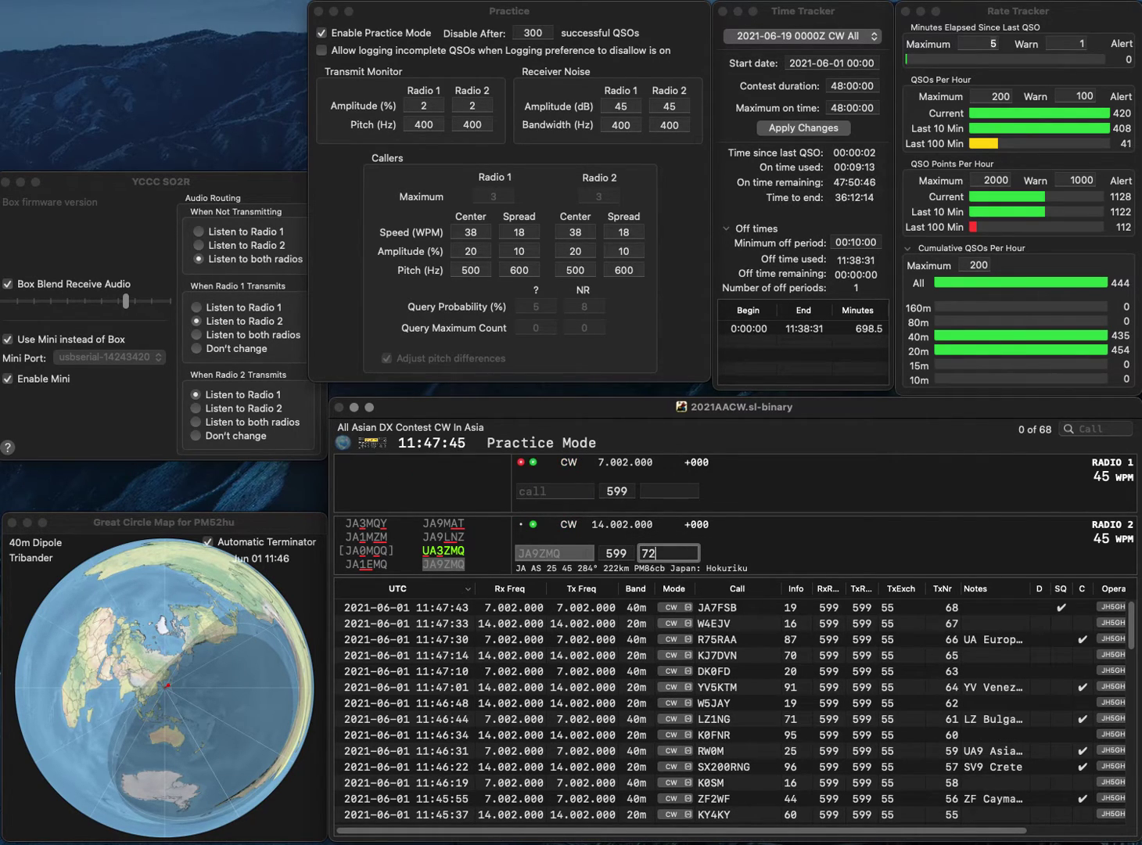
key("Return")
type("M2U")
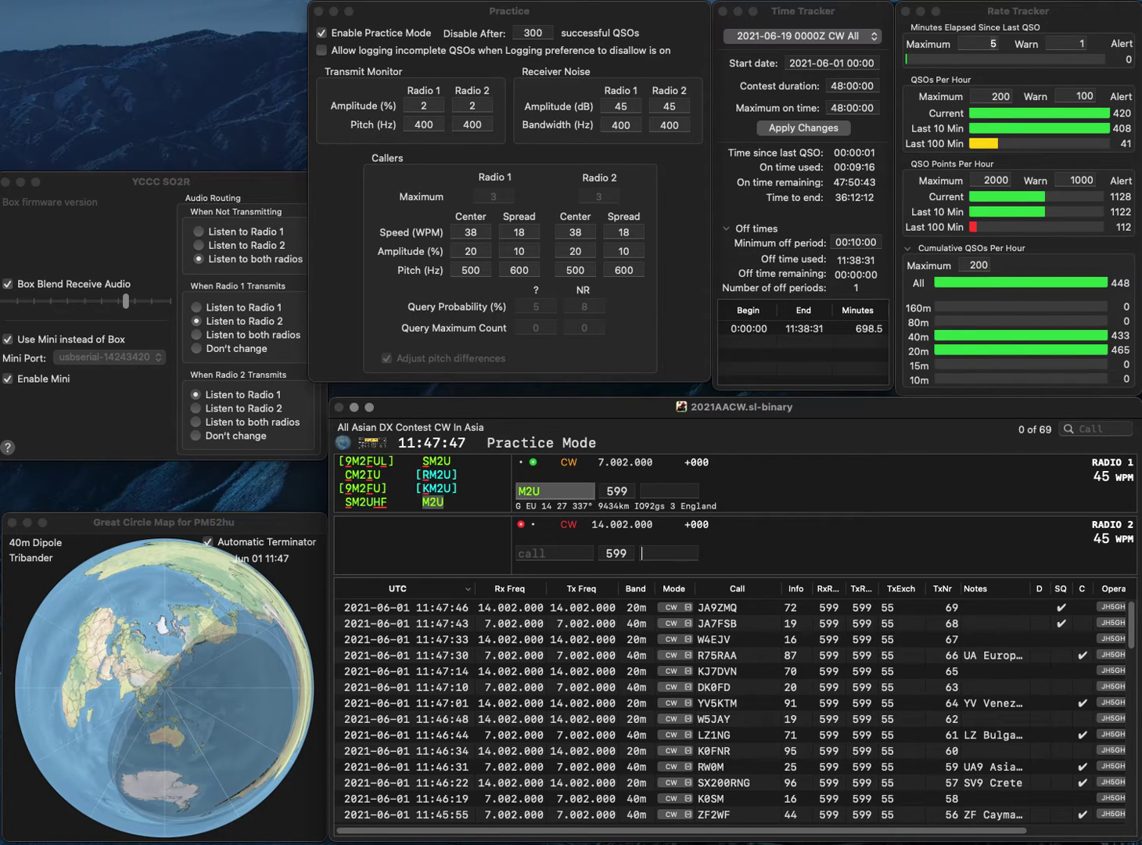
key("Tab")
type("K2TKV")
key("Home")
type("S")
key("BackSpace")
type("I")
key("Return")
- Log M2U on Radio 1 with received exchange 79 and correct the Radio 2 call to HC2TKV, sending the exchange
type("79")
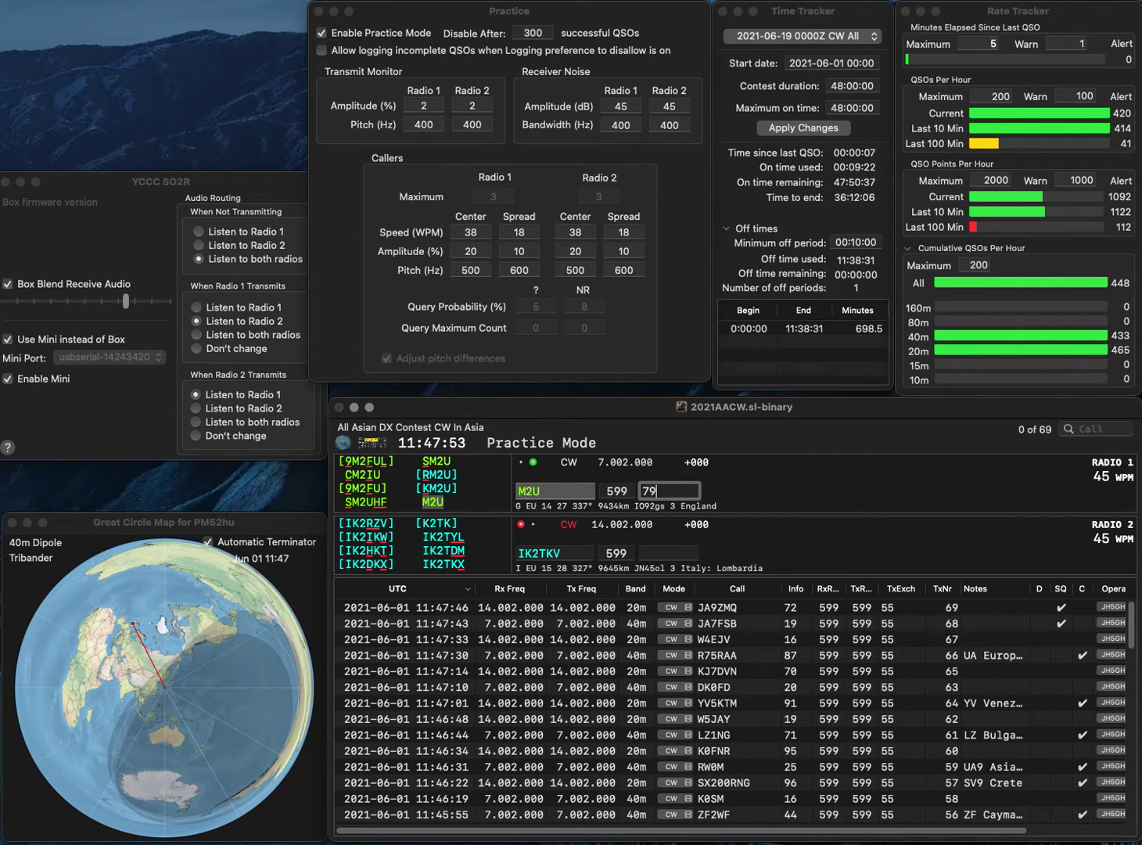
key("Return")
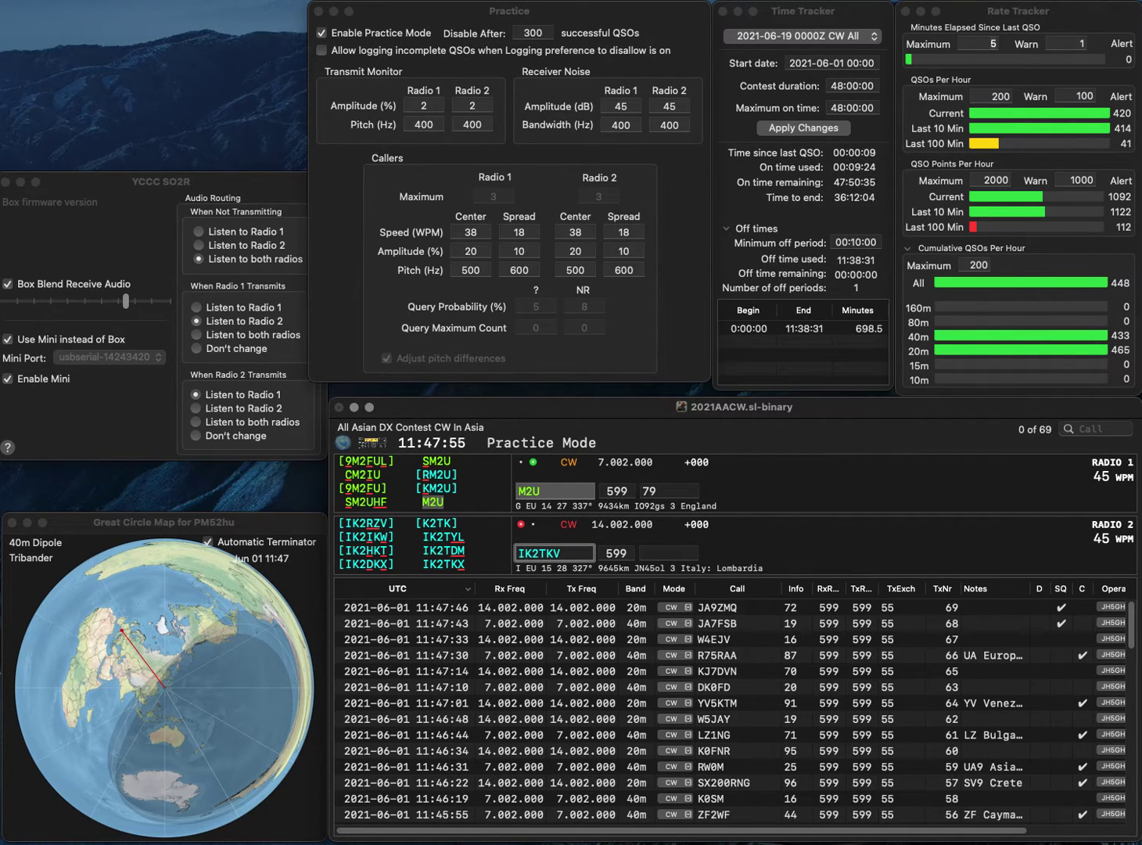
key("BackSpace")
type("H")
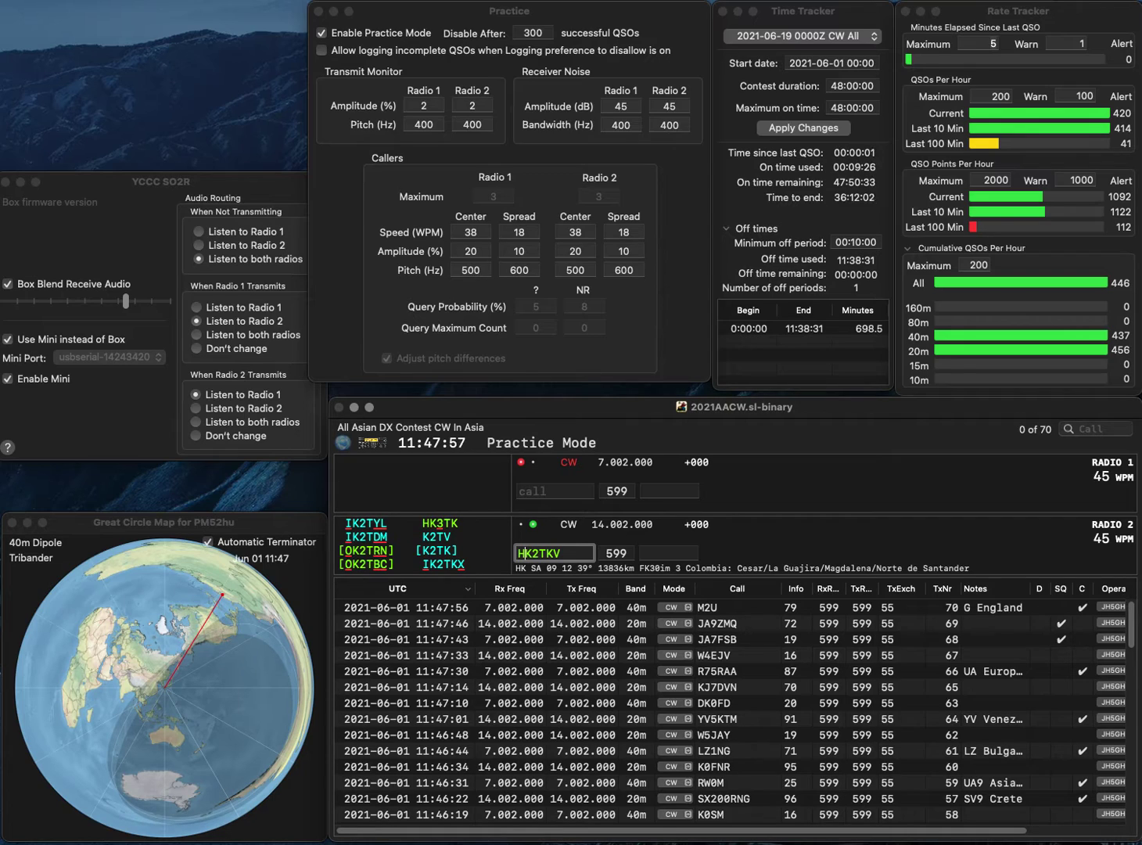
key("Delete")
type("C")
key("Return")
- Enter the call W5AP/0 on Radio 1 and send the station the exchange
type("W")
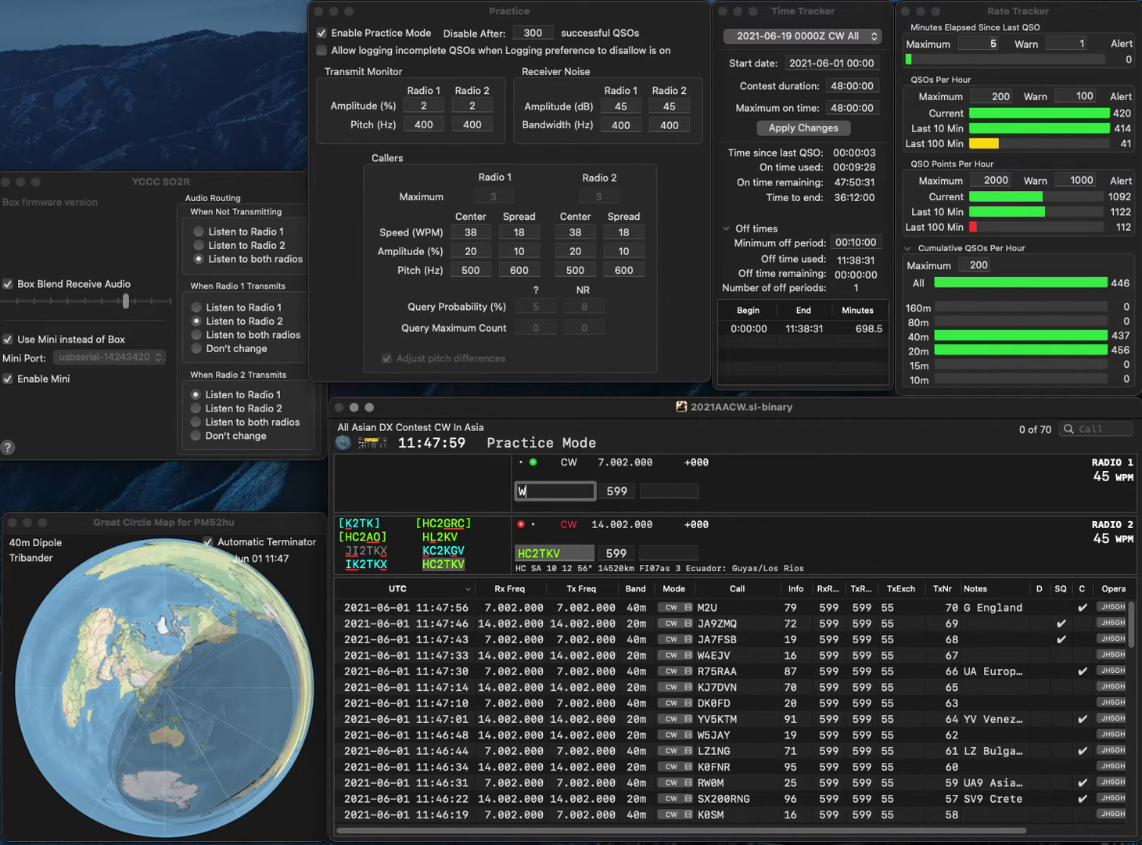
type("5AP/0")
key("Return")
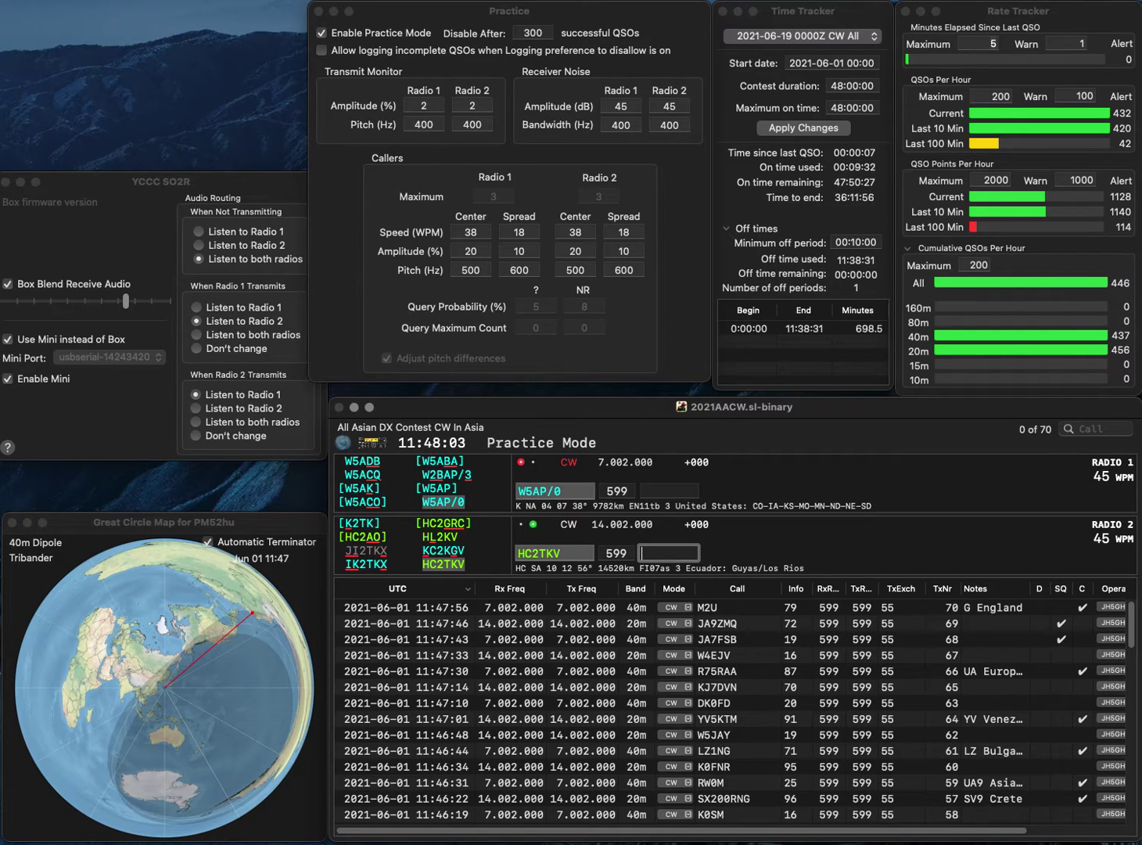
key("Return")
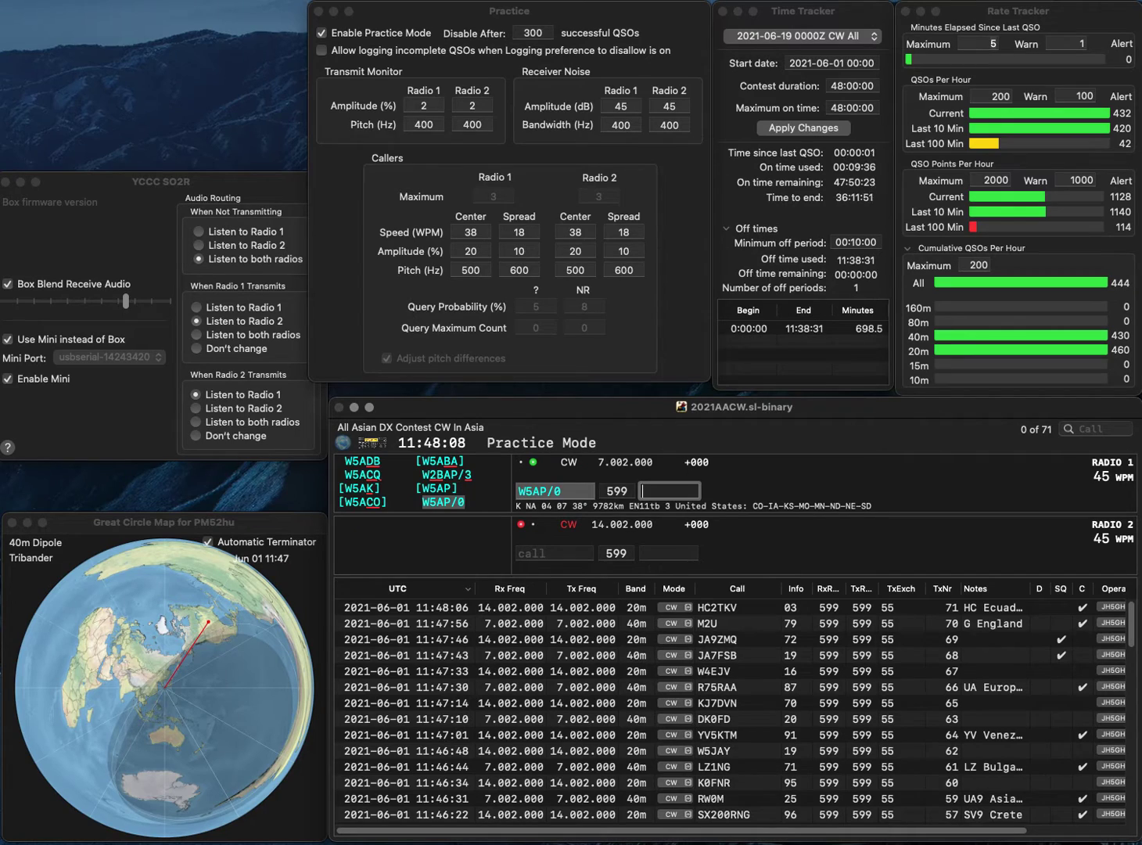
type("53")
key("Return")
- Enter the call SV2GKU on Radio 2, sending the exchange, and the partial call DQ on Radio 1
type("SV2GKU")
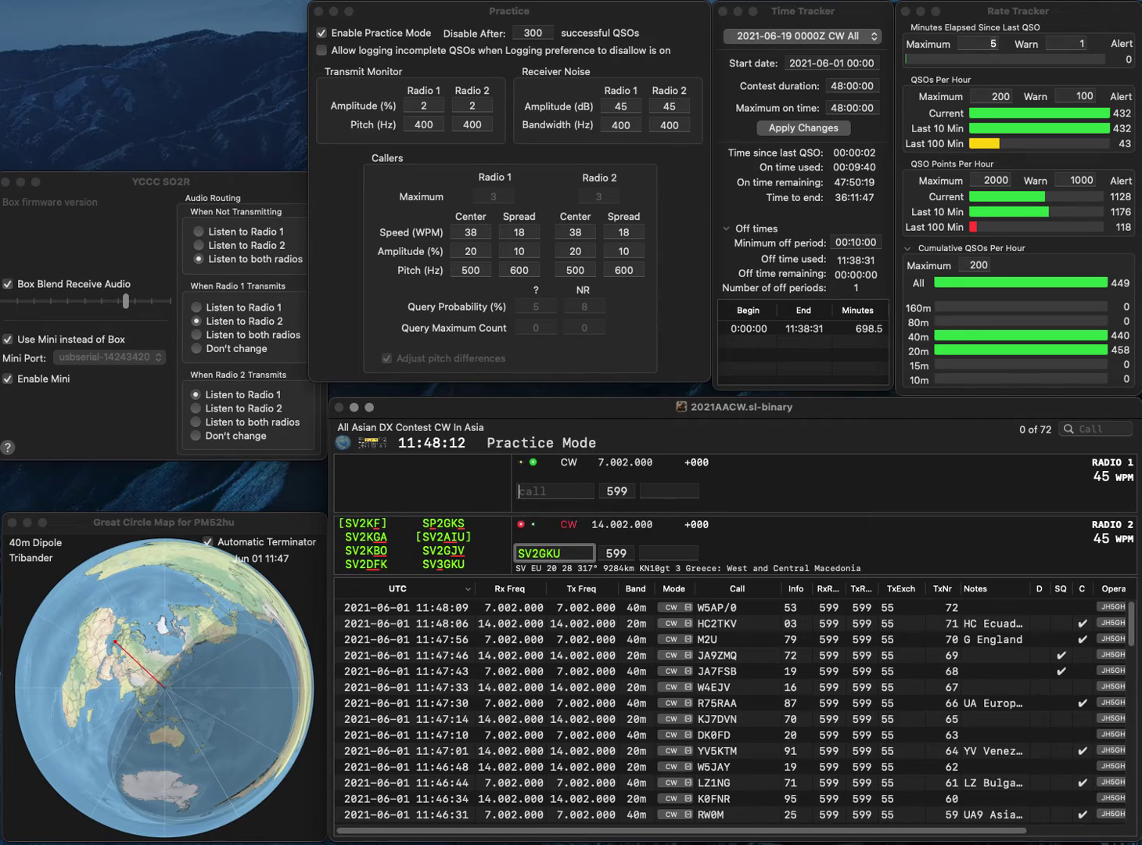
key("Return")
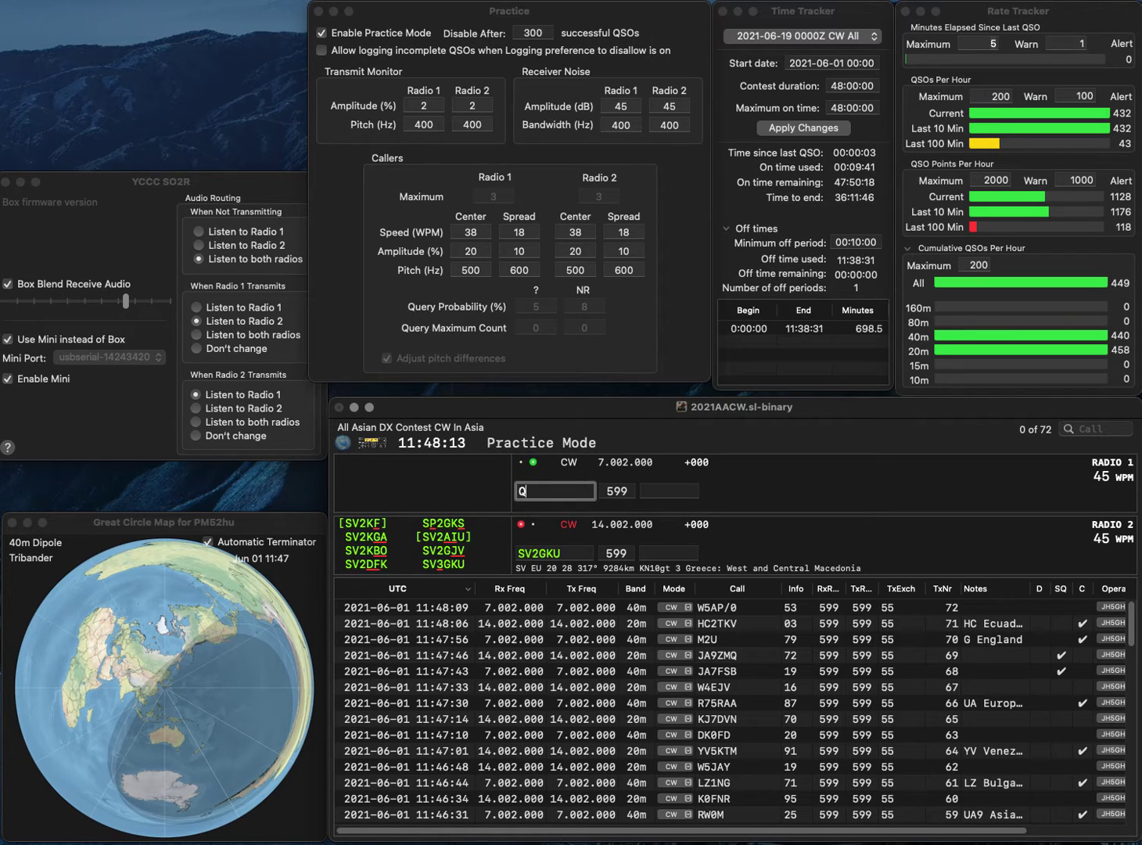
key("Return")
key("space")
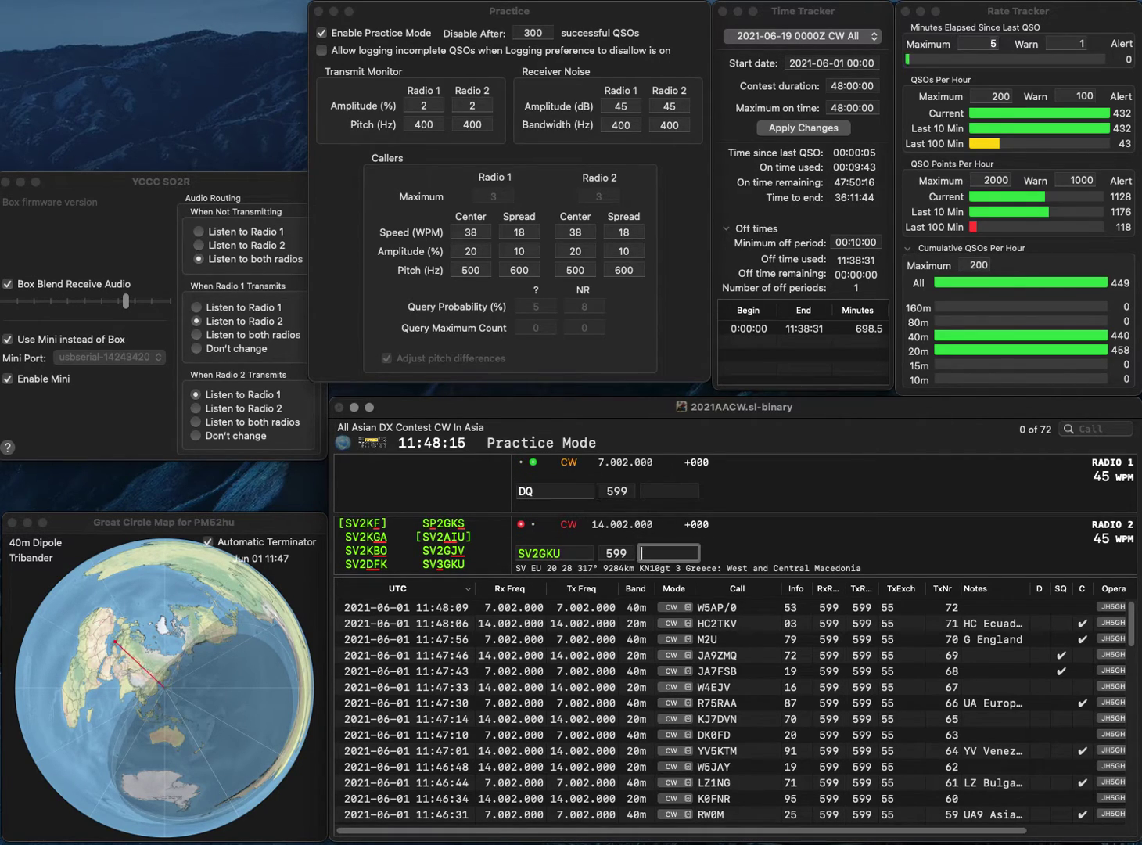
key("space")
key("Left")
key("BackSpace")
type("3")
key("Return")
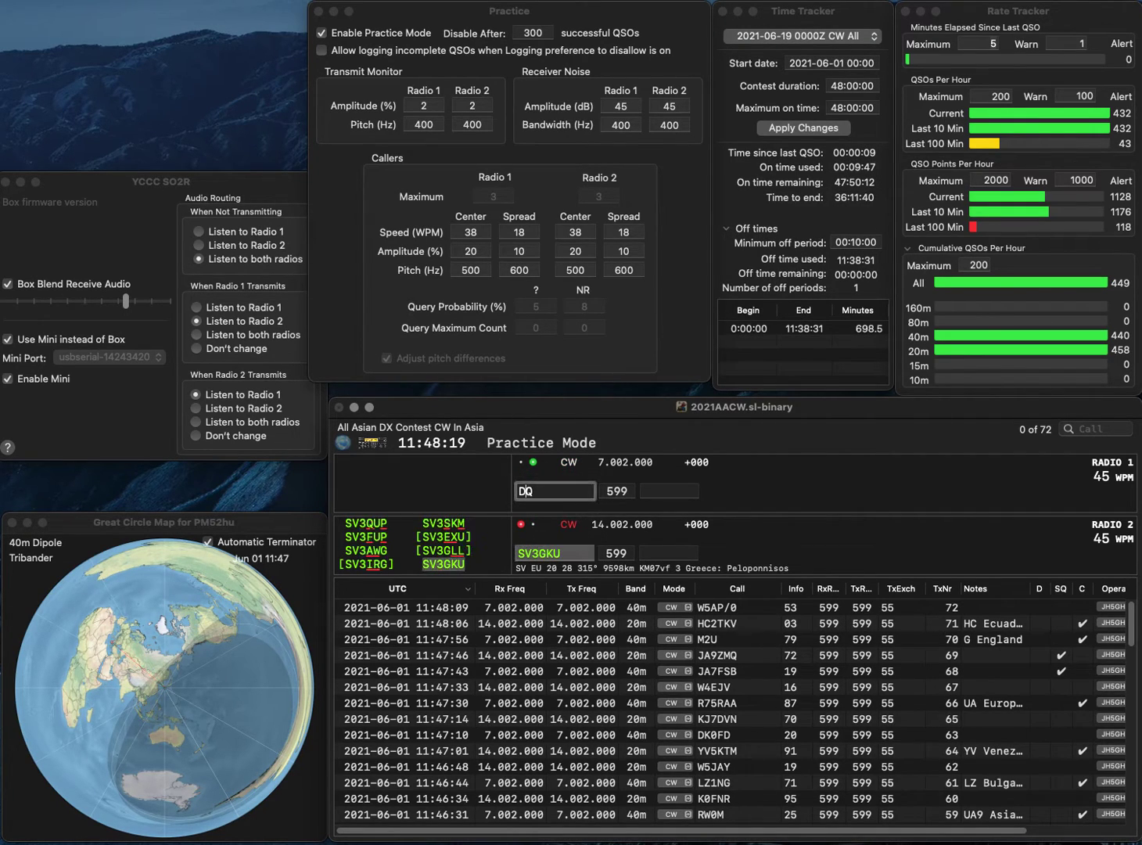
key("BackSpace")
type("NR6")
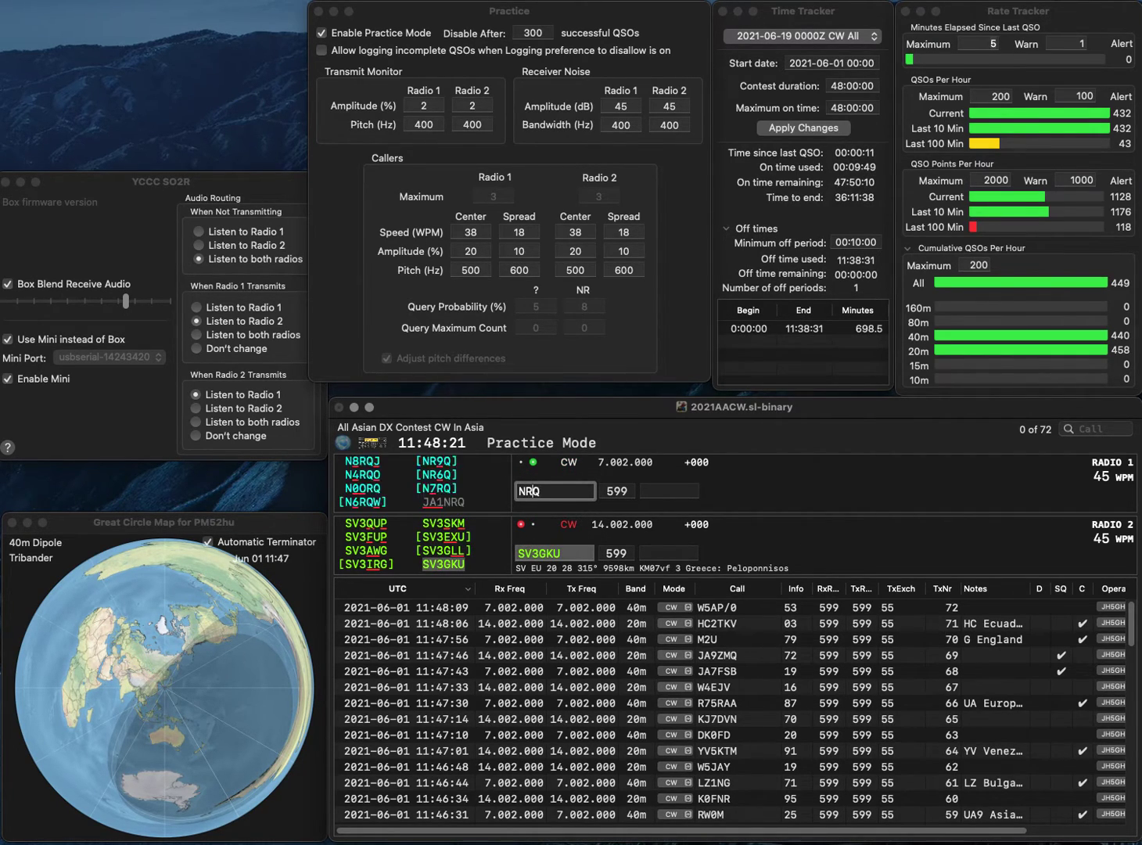
key("Return")
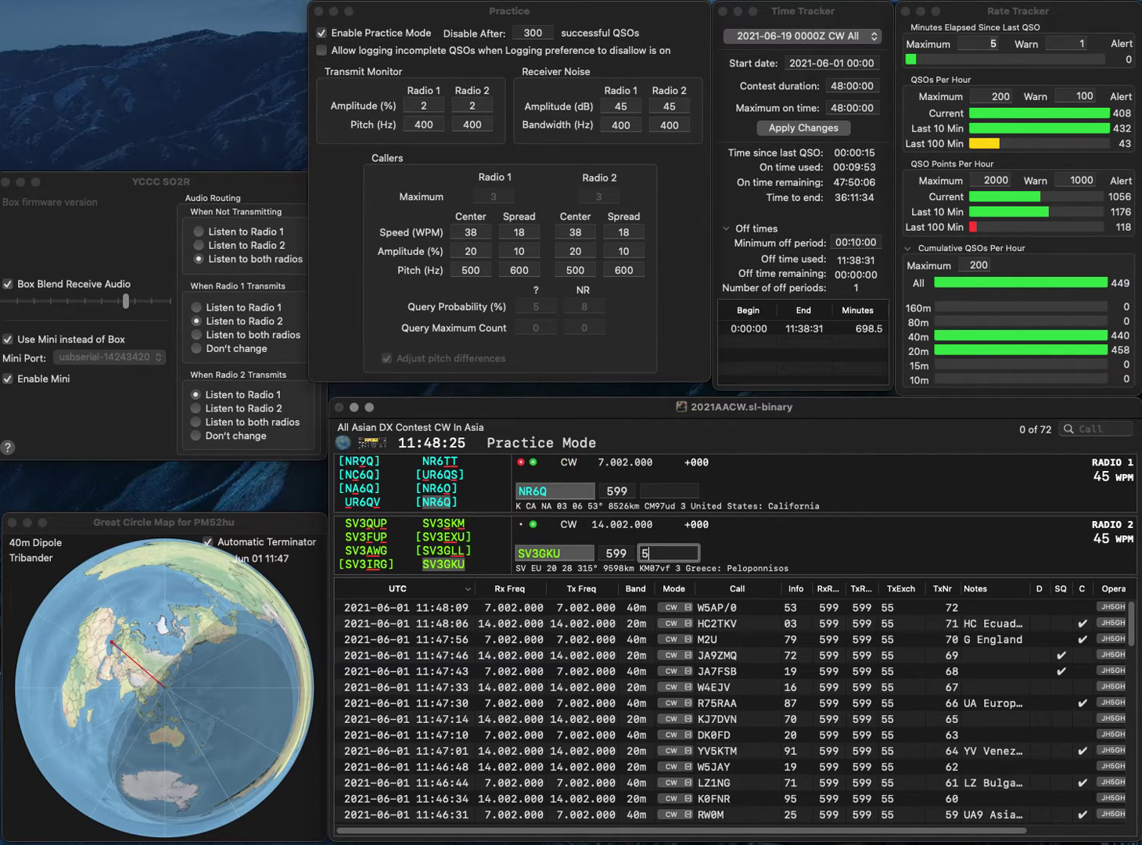
- Log SV3GKU on Radio 2 with received exchange 59 and NR6Q on Radio 1 with received exchange 97
key("Return")
type("9")
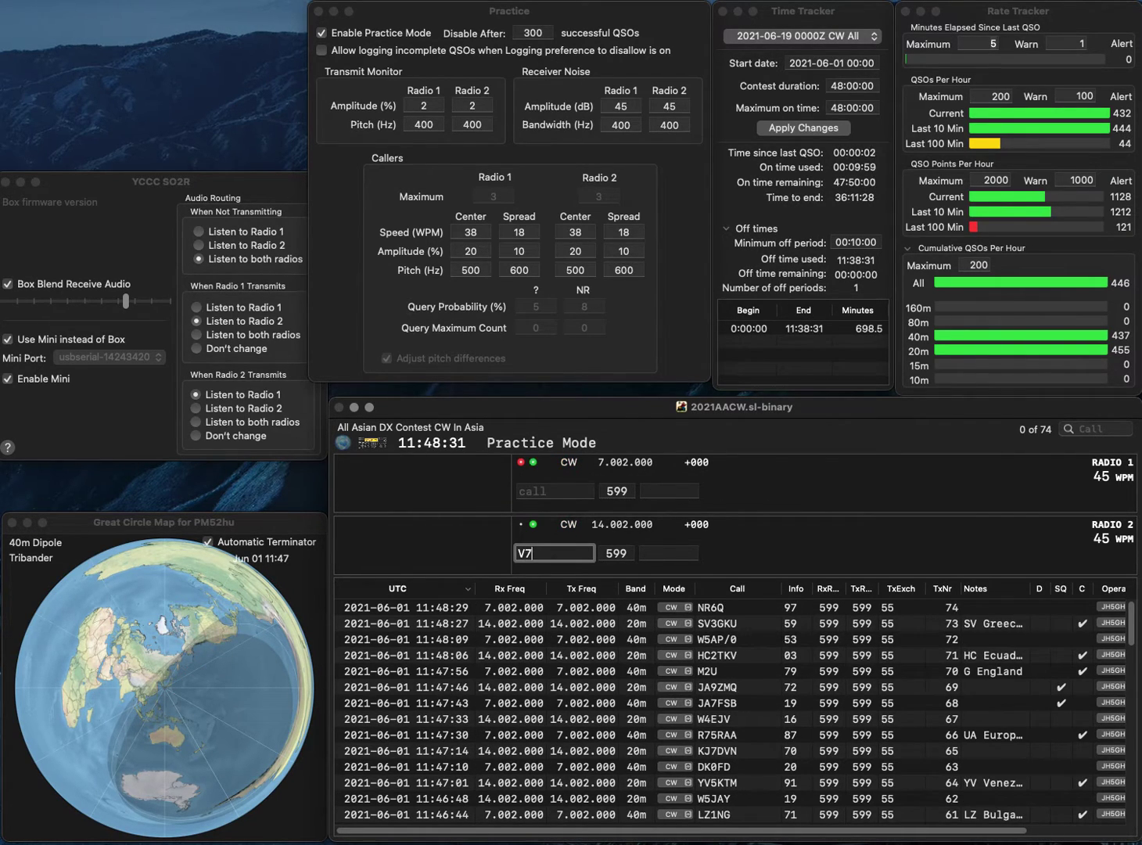
- Enter the partial call V7M on Radio 2 and the call WB2UDC on Radio 1, sending each station the exchange
type("M")
key("Return")
type("WB2")
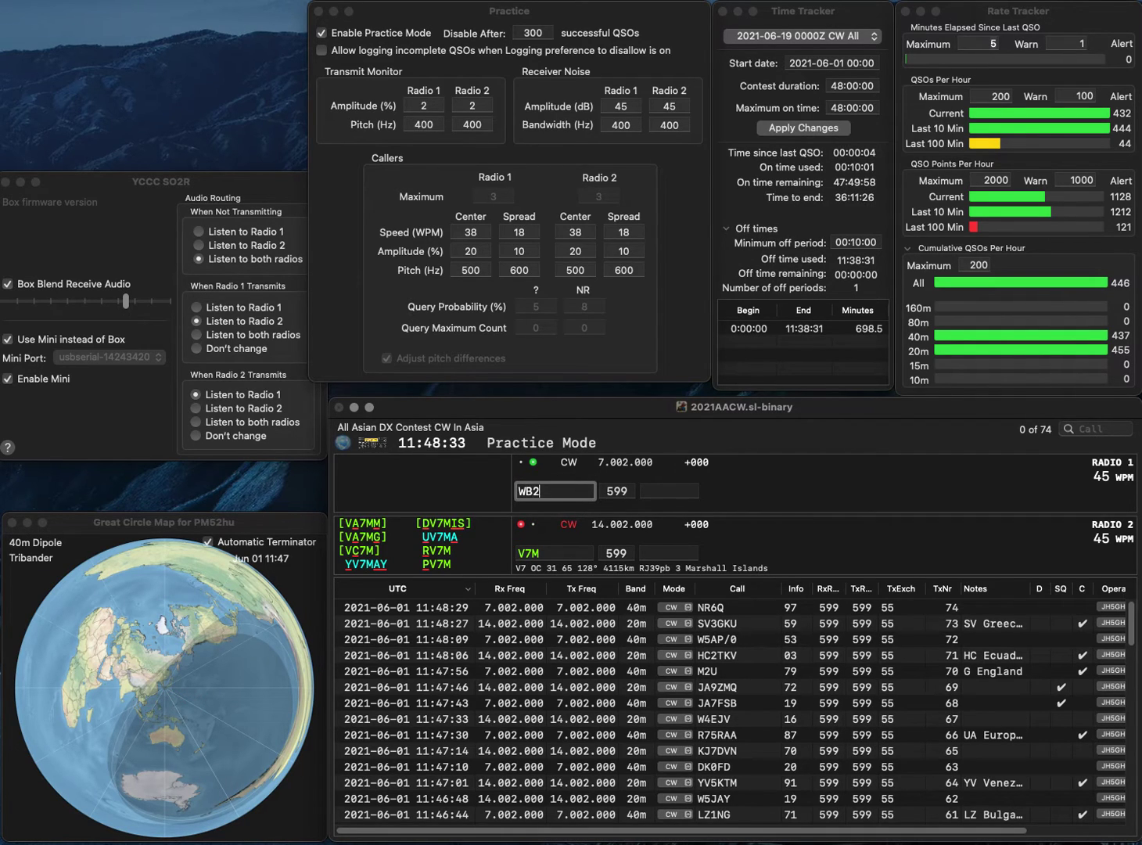
type("UDC")
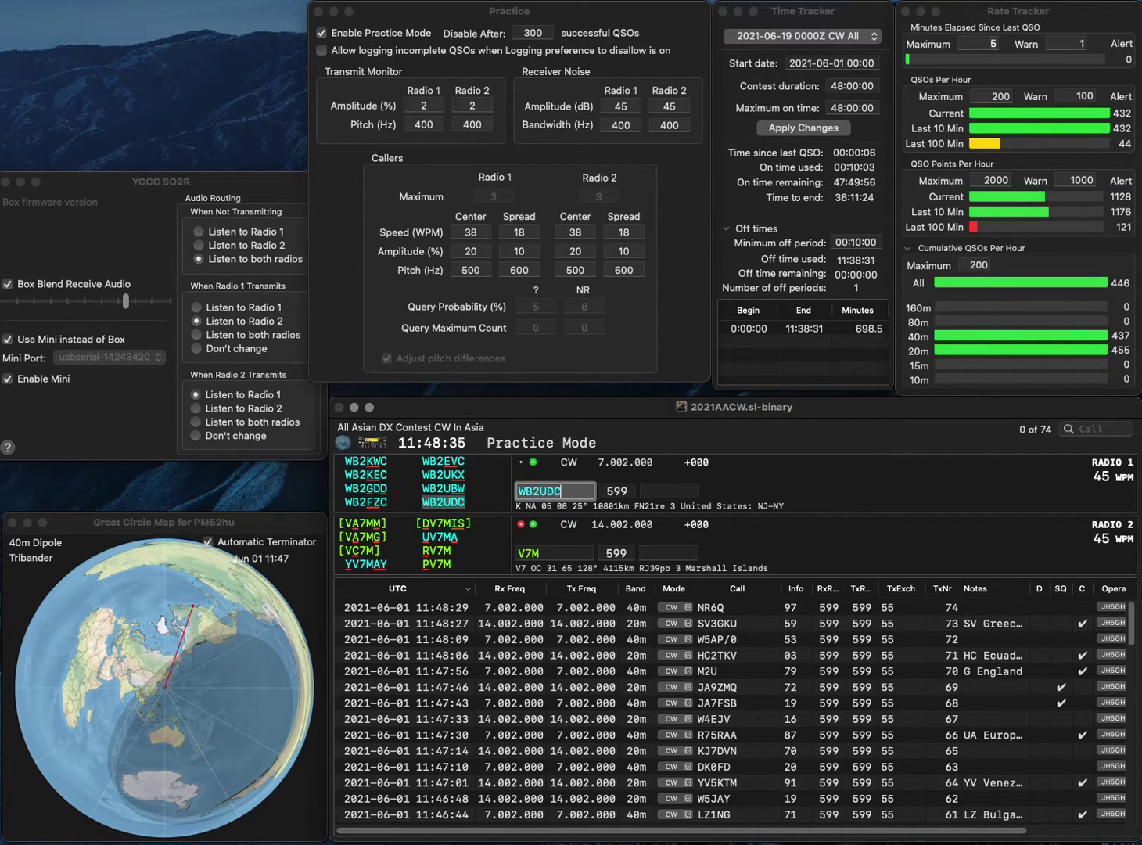
key("Return")
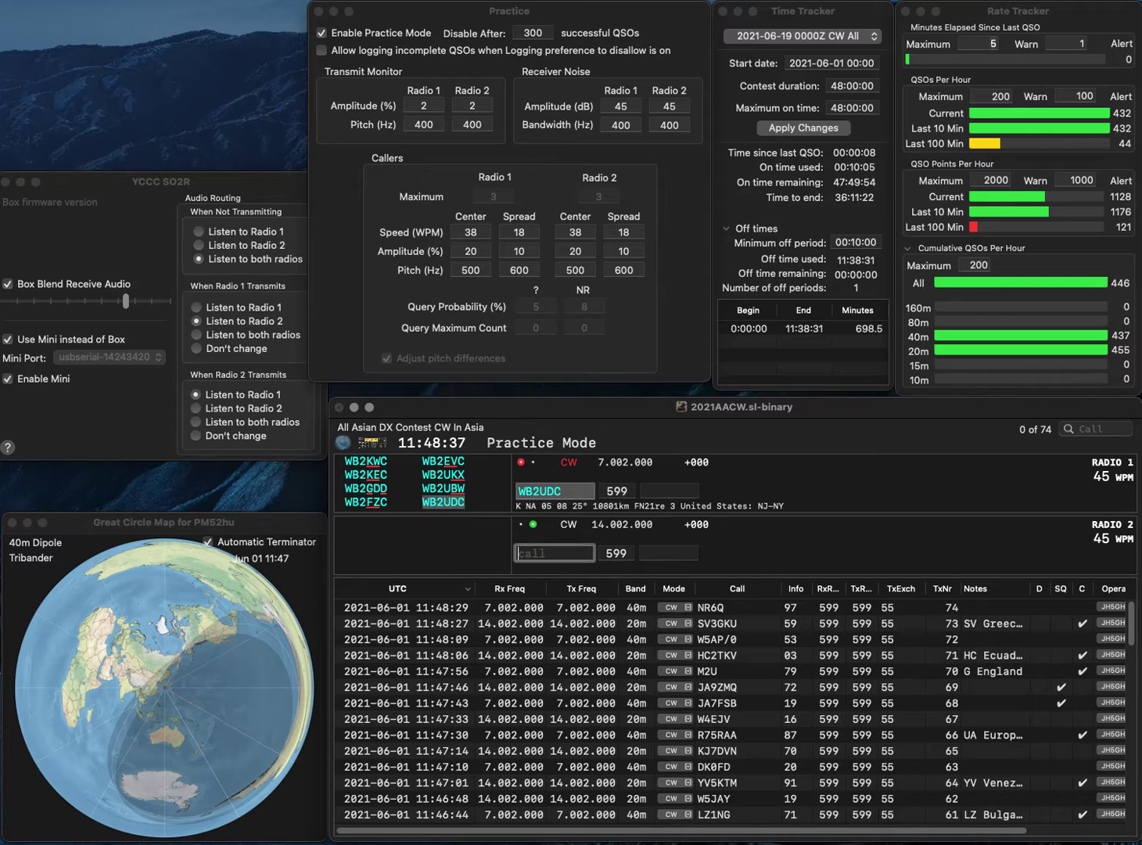
type("4M")
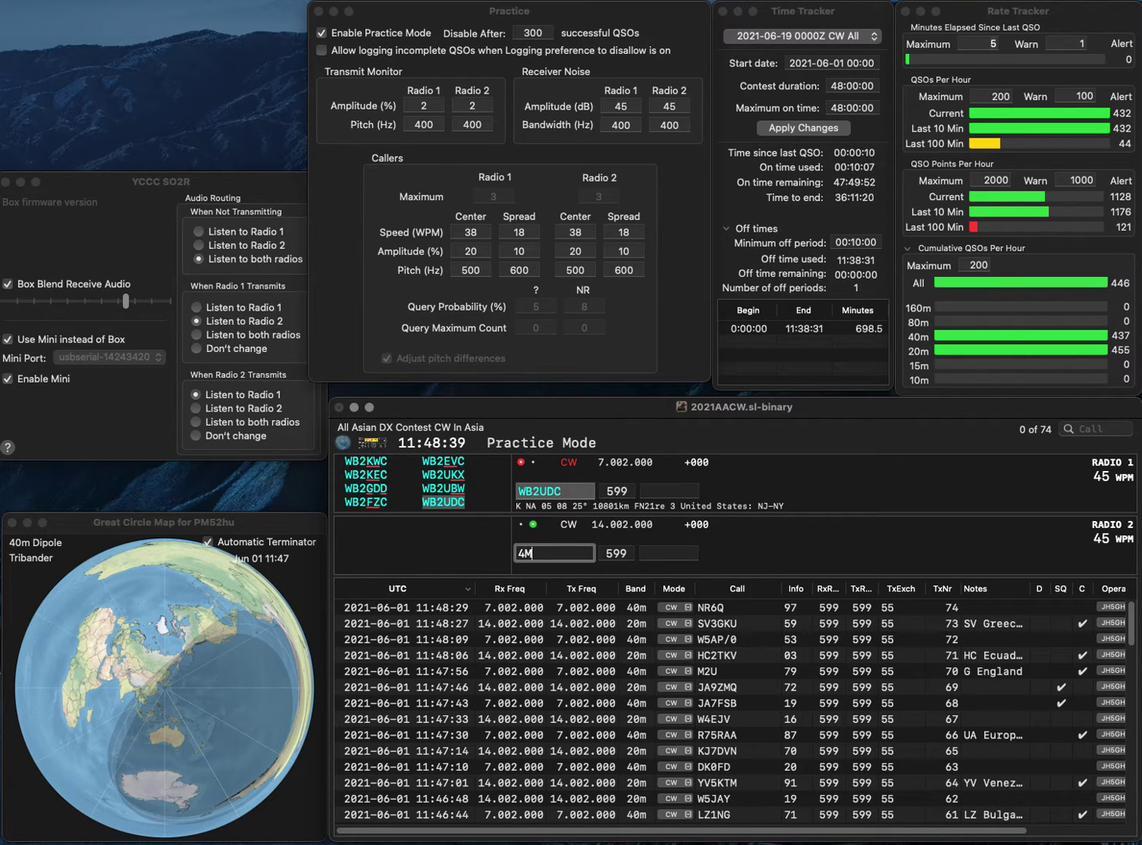
type("7")
key("Return")
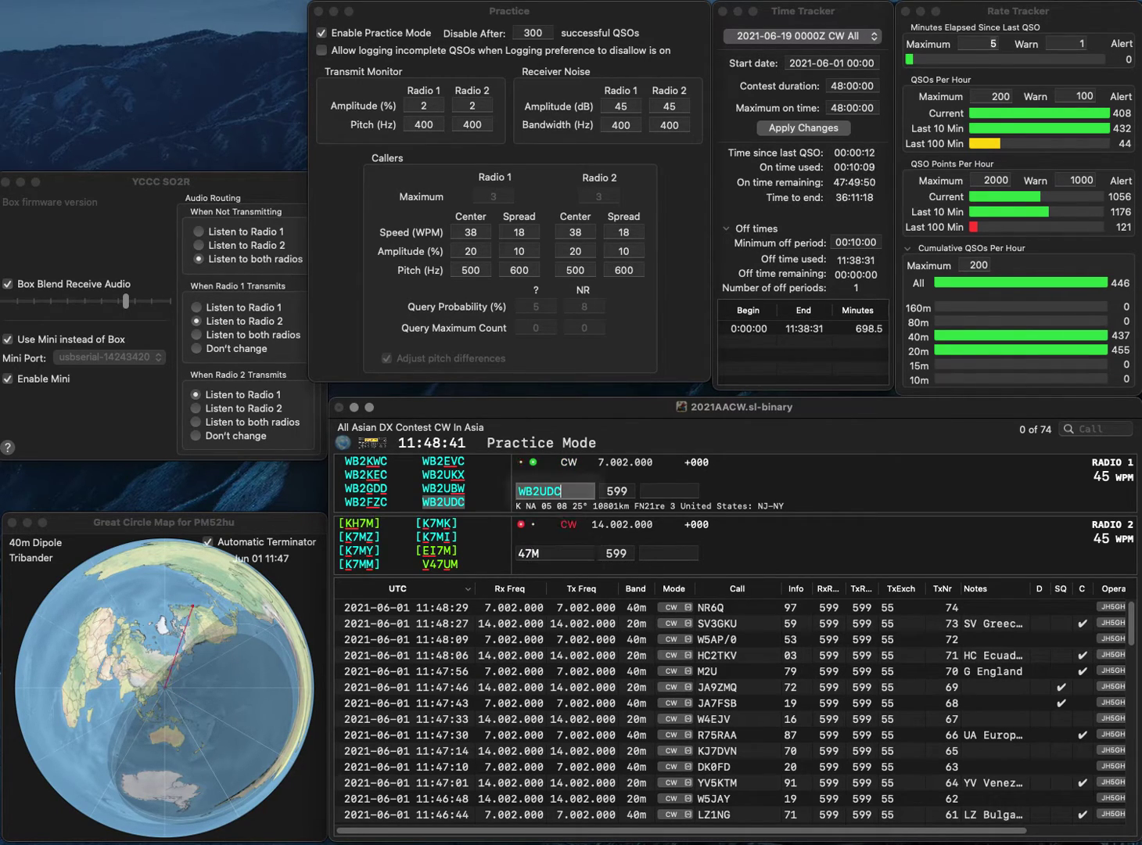
type("32")
key("Return")
- Correct the Radio 2 call to V47UM and enter KP3NRA on Radio 1, sending the exchange on Radio 2
type("V47")
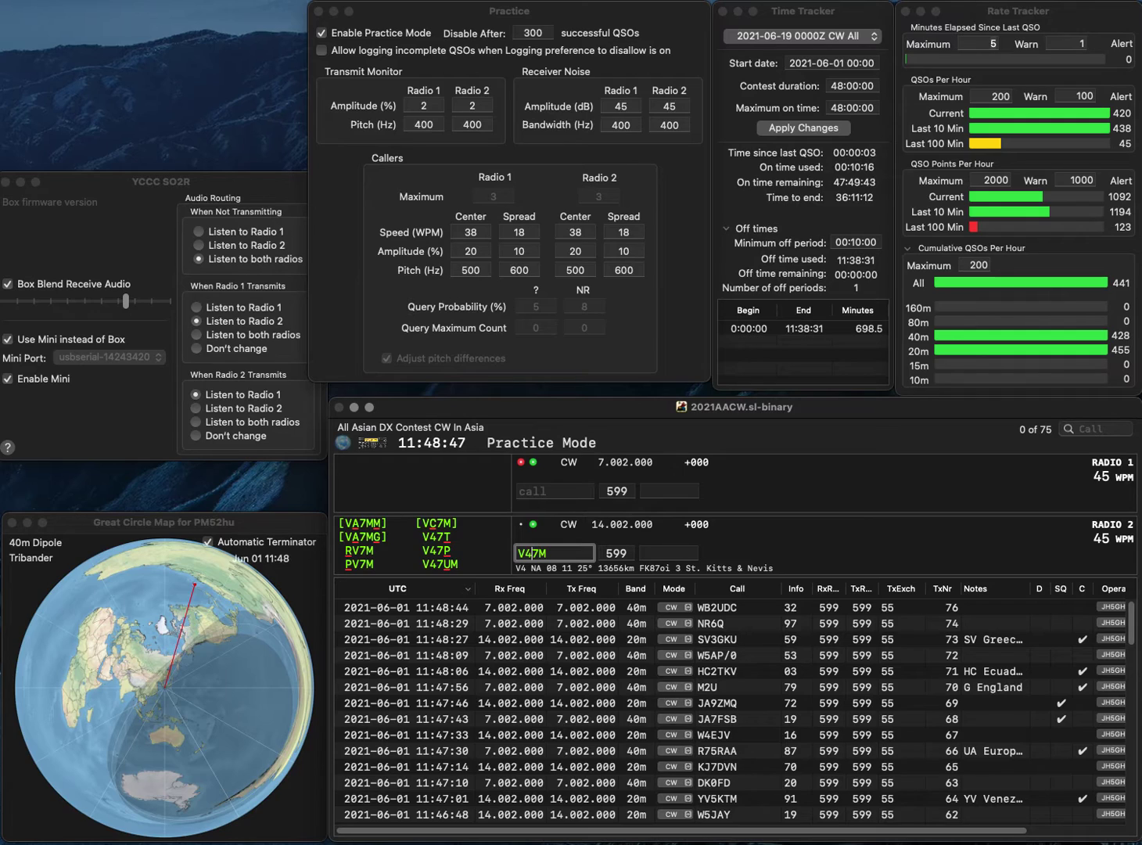
type("U")
key("Return")
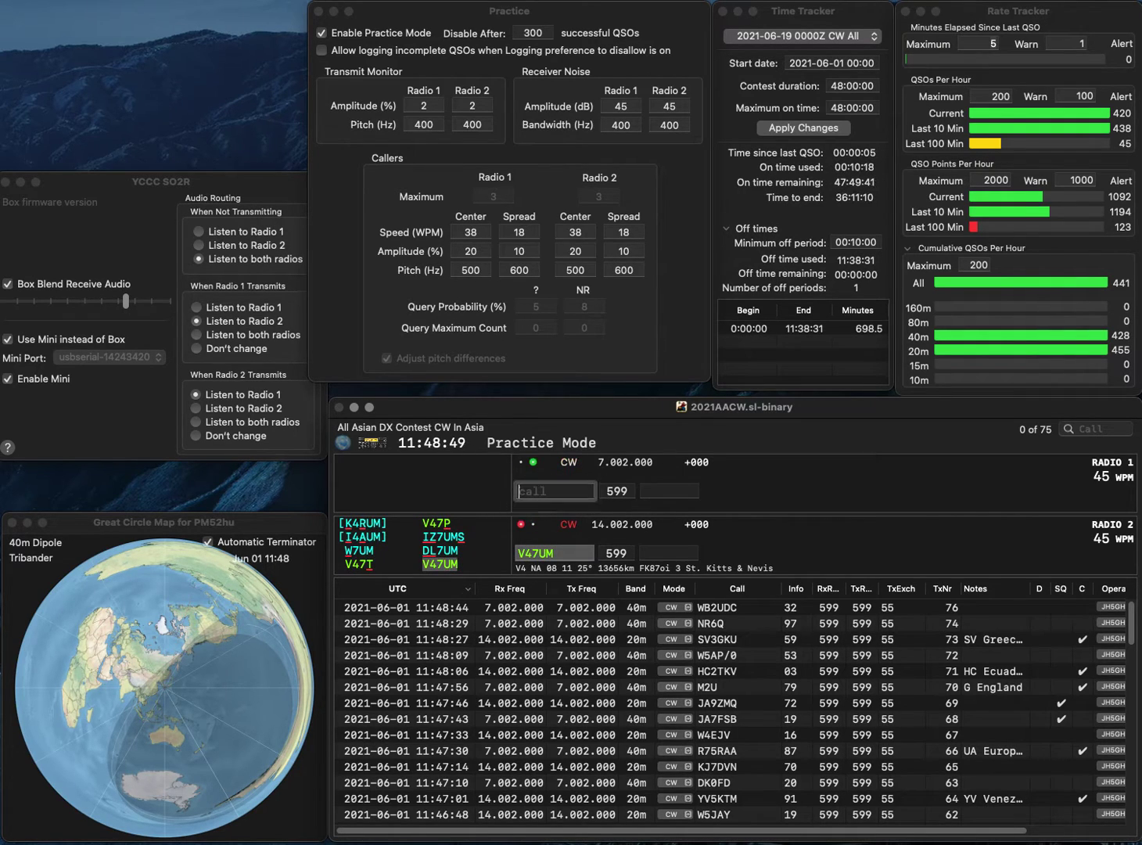
type("KP")
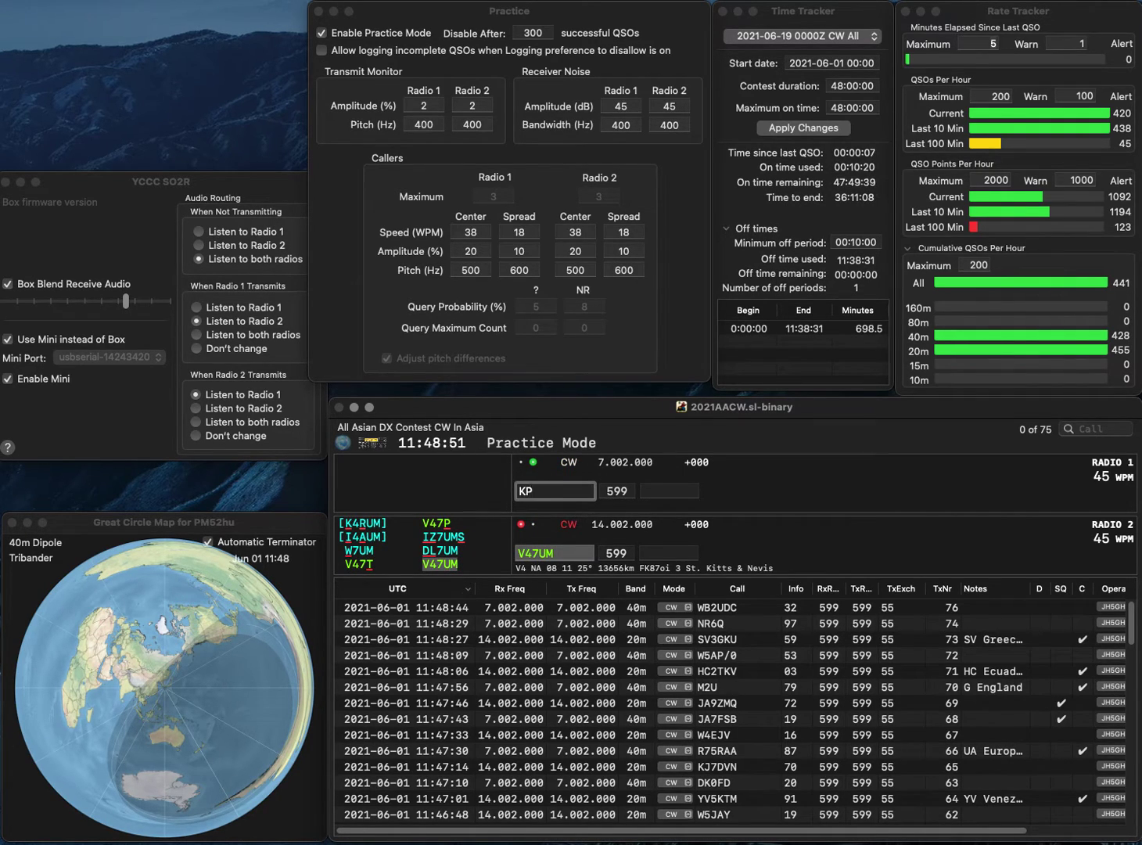
type("3NAR")
key("BackSpace")
key("BackSpace")
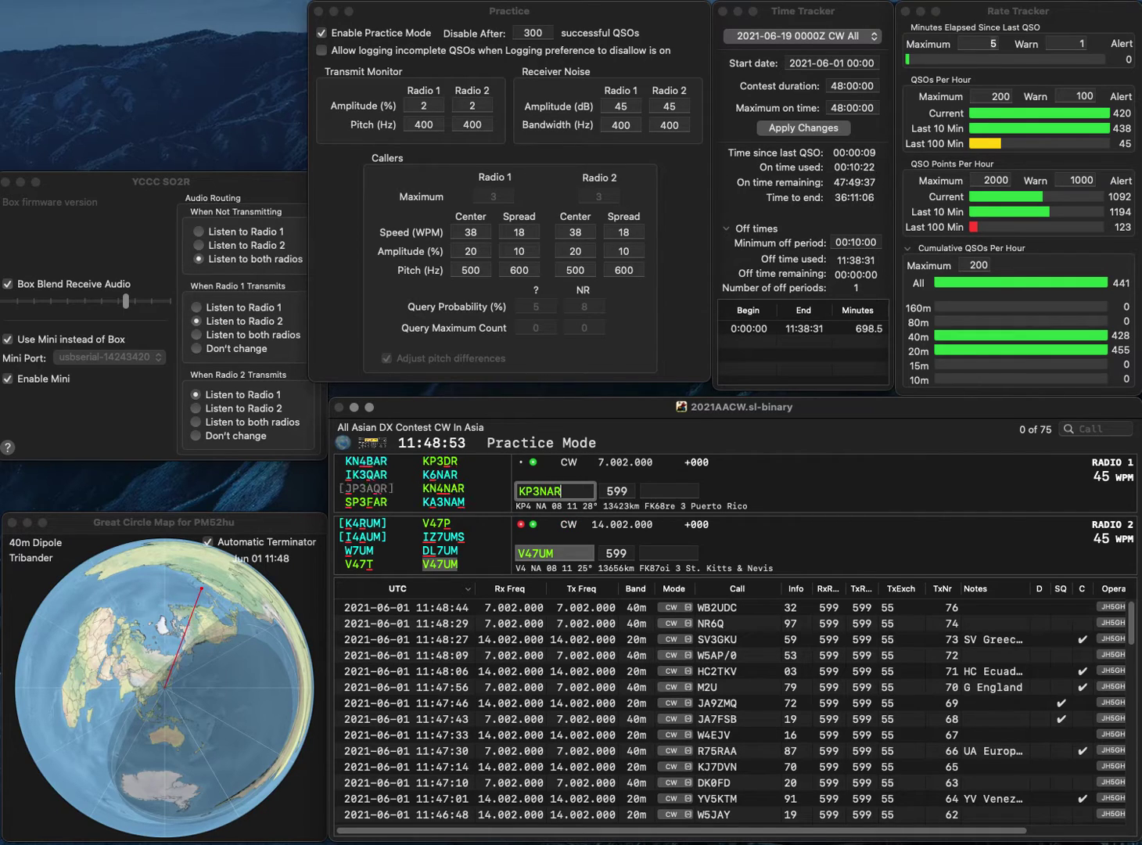
type("RA")
key("Return")
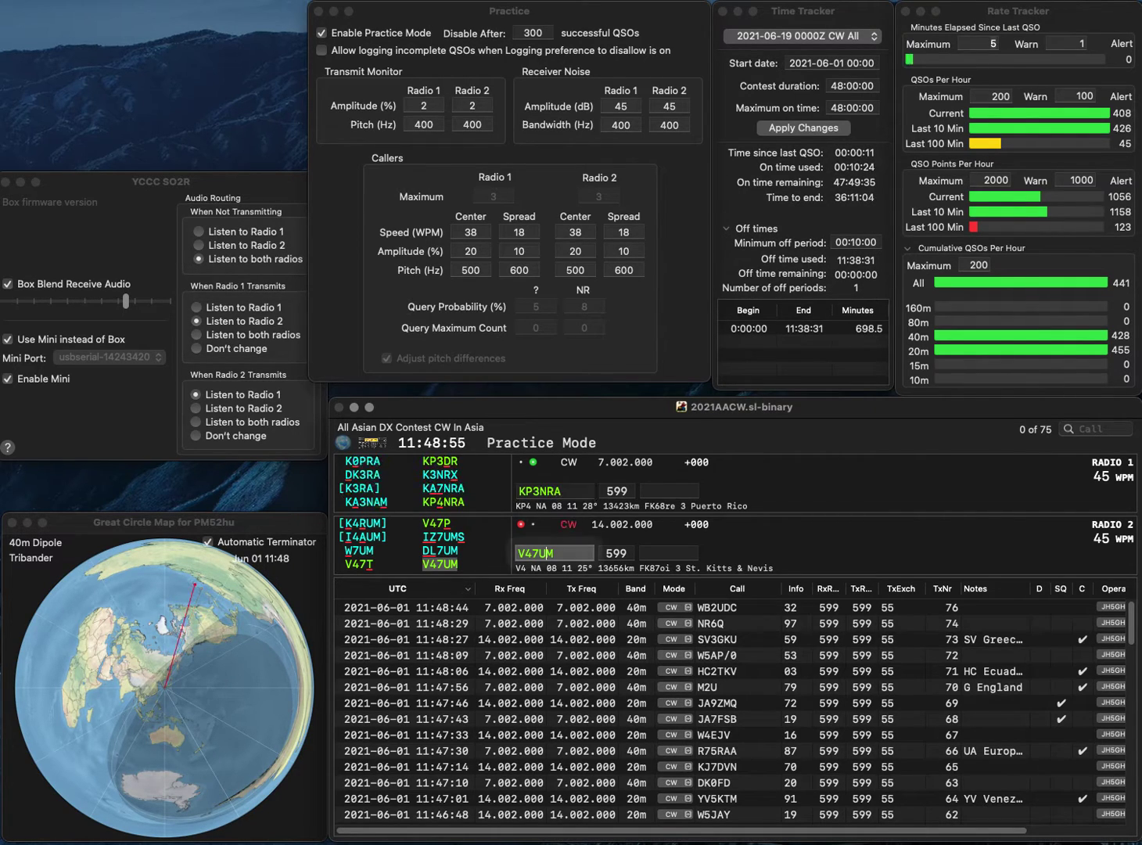
- Log V47UM on Radio 2 with received exchange 33 and correct the Radio 1 call to KP4NRA, sending the exchange
key("space")
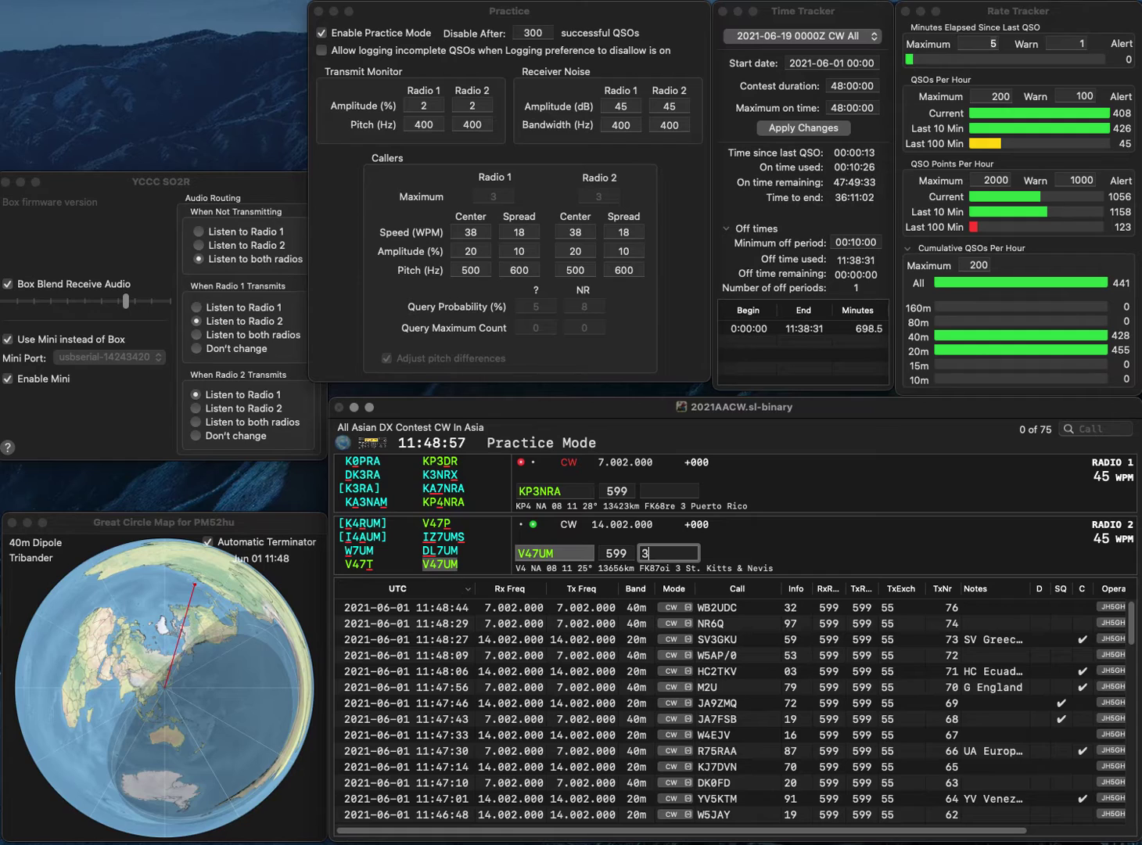
key("Return")
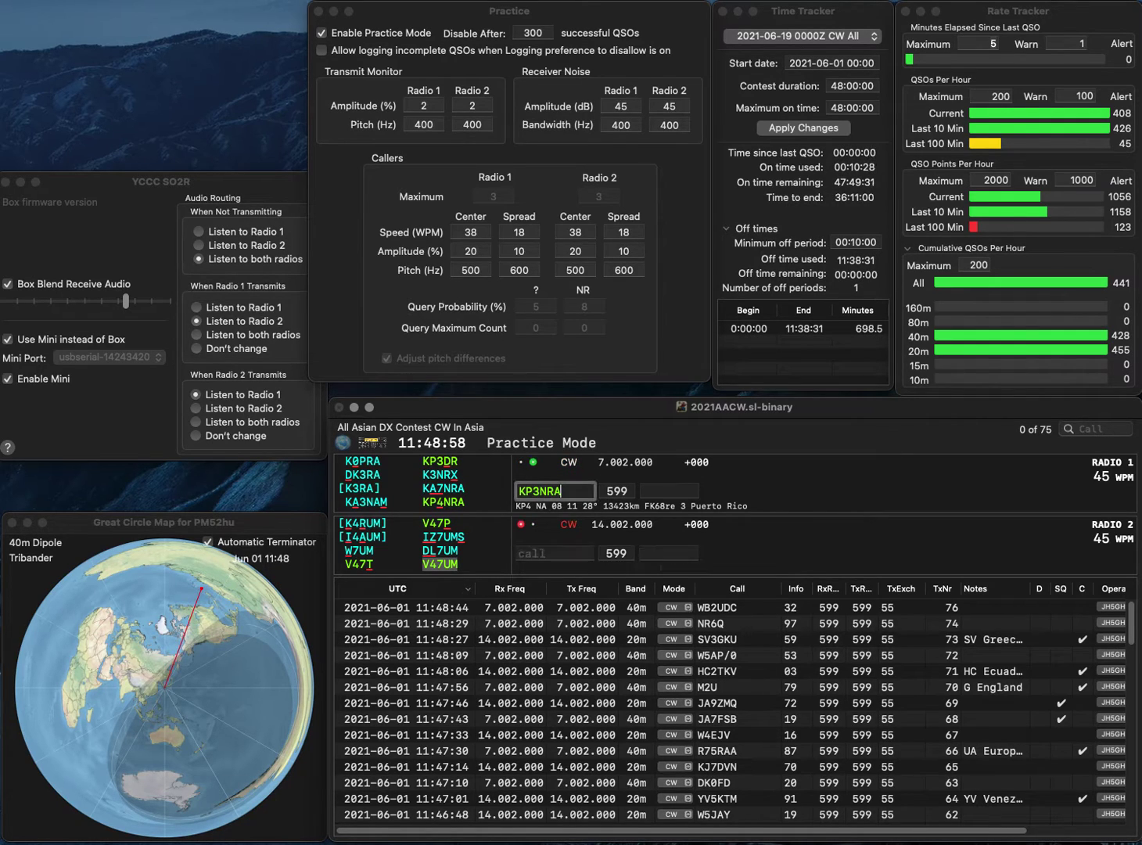
key("BackSpace")
type("4")
key("Return")
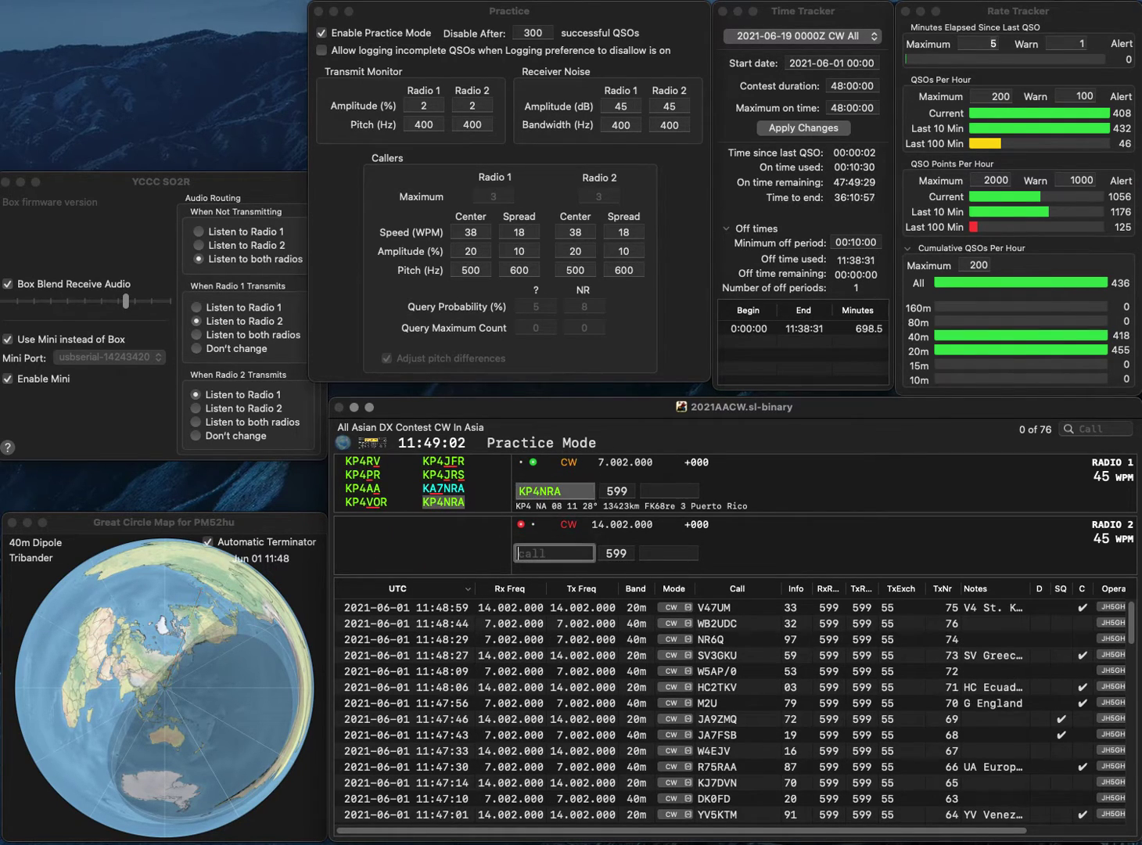
type("SM7")
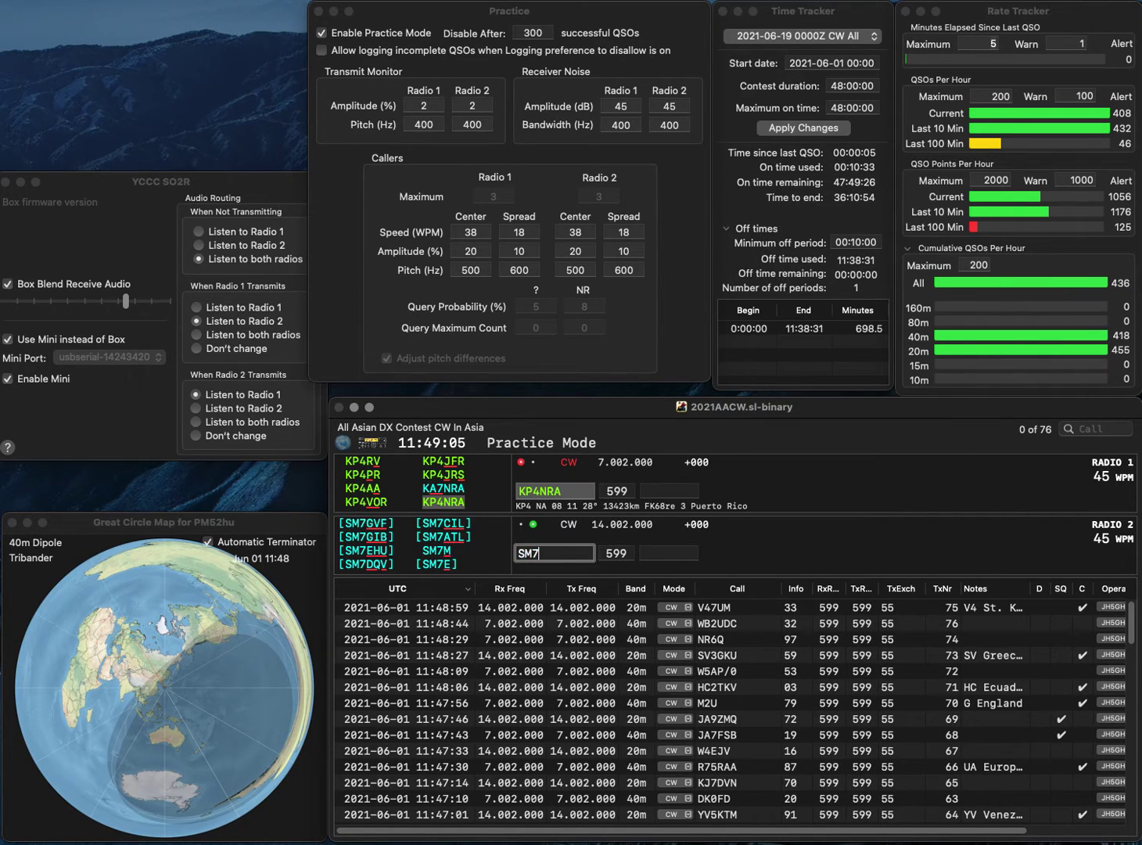
key("Return")
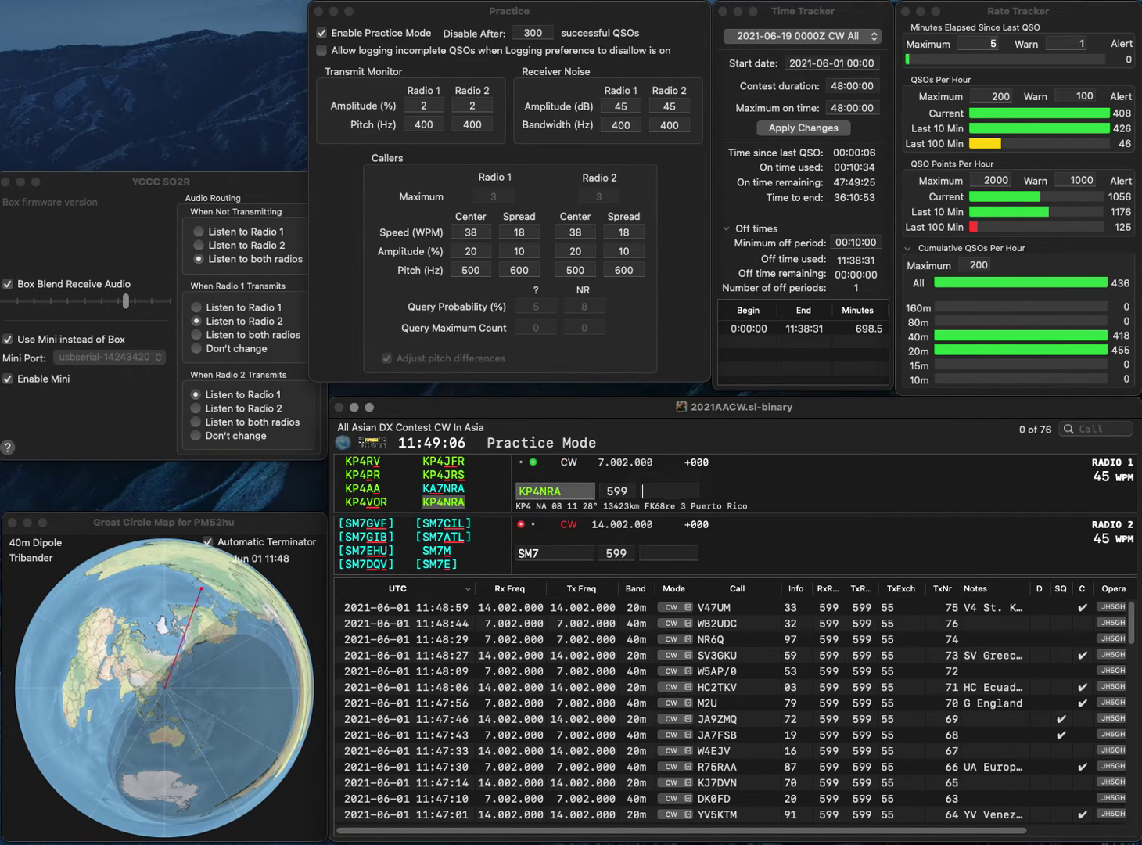
type("04")
key("Return")
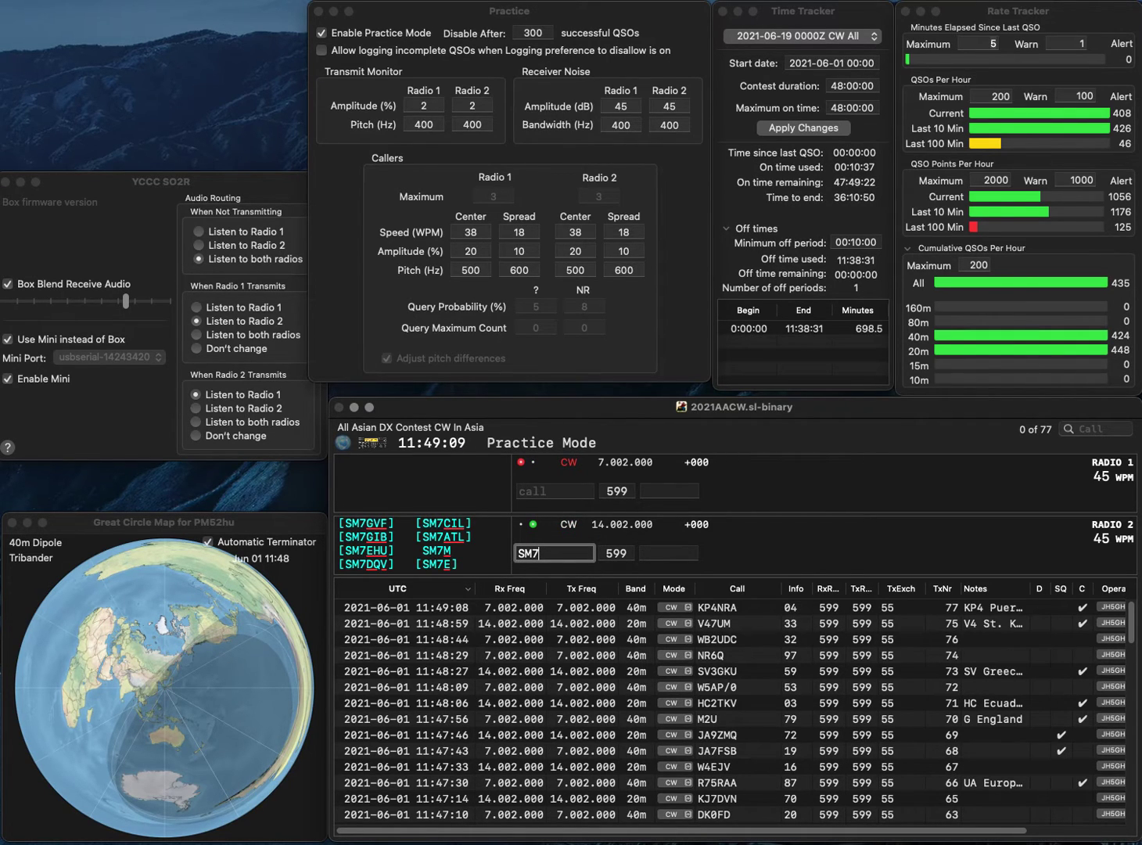
type("BHM")
key("Return")
type("N")
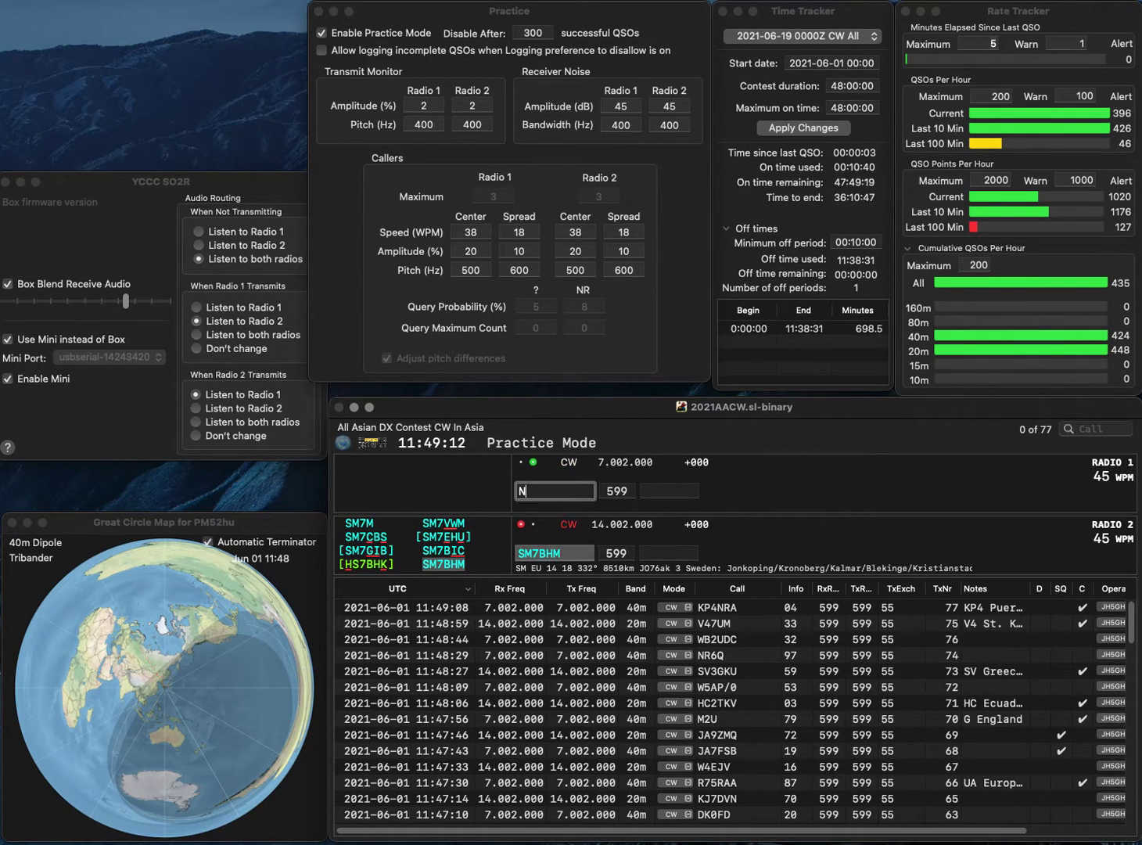
type("5AVF")
key("Return")
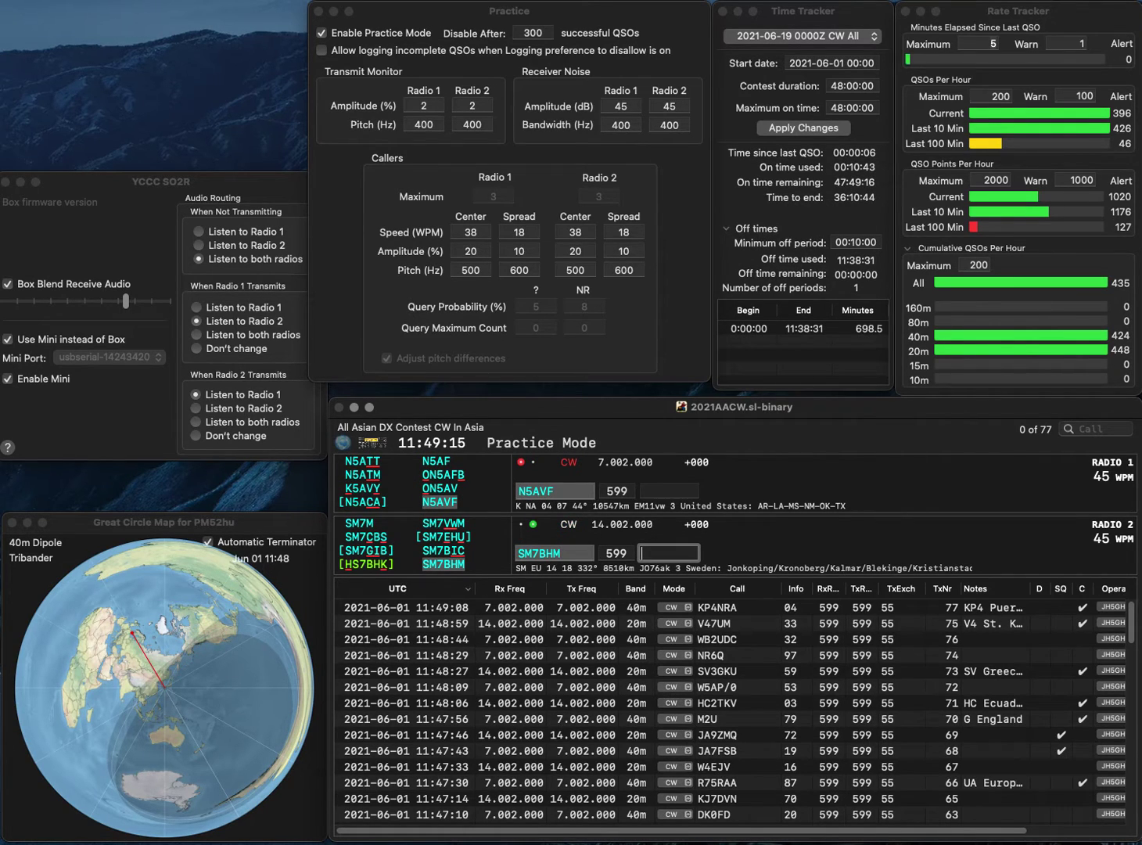
- Log SM7BHM on Radio 2 with received exchange 74 and N5AVF on Radio 1 with received exchange 81
type("74")
key("Return")
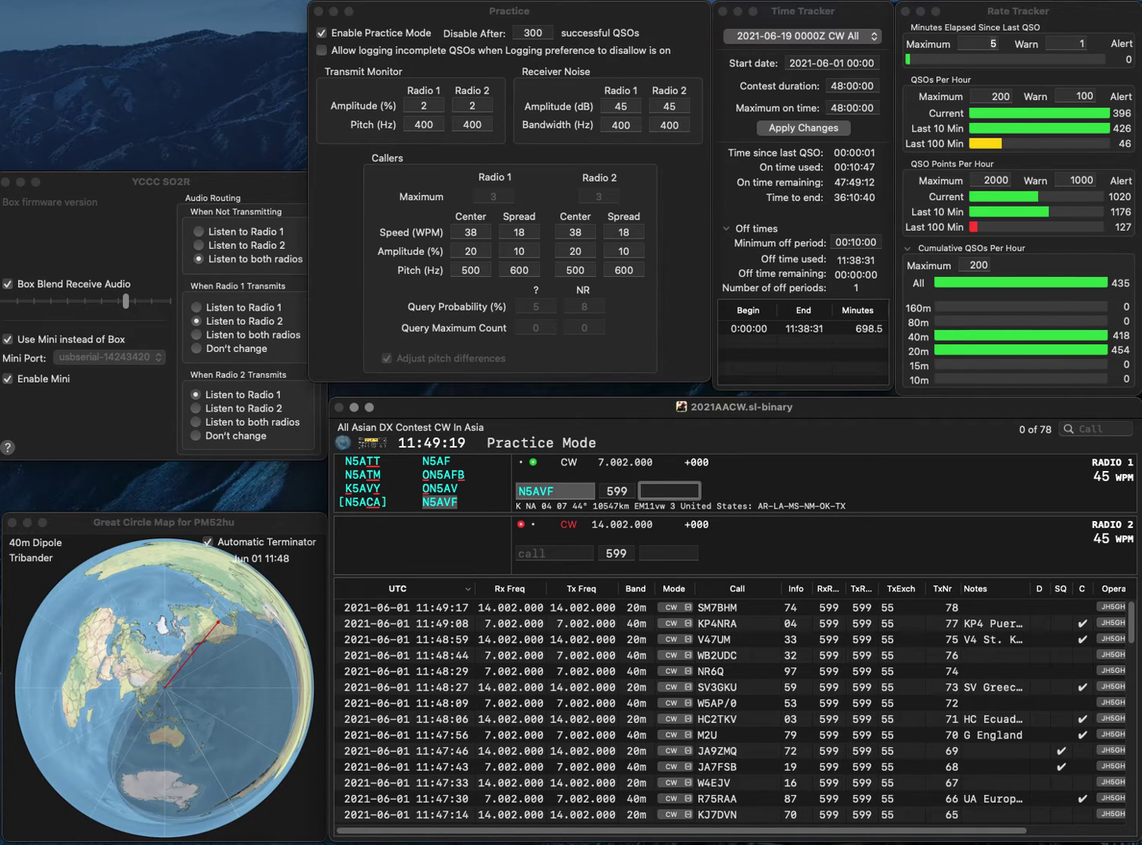
type("81")
key("Return")
type("IK8NSR")
key("Return")
type("N6XG")
key("Return")
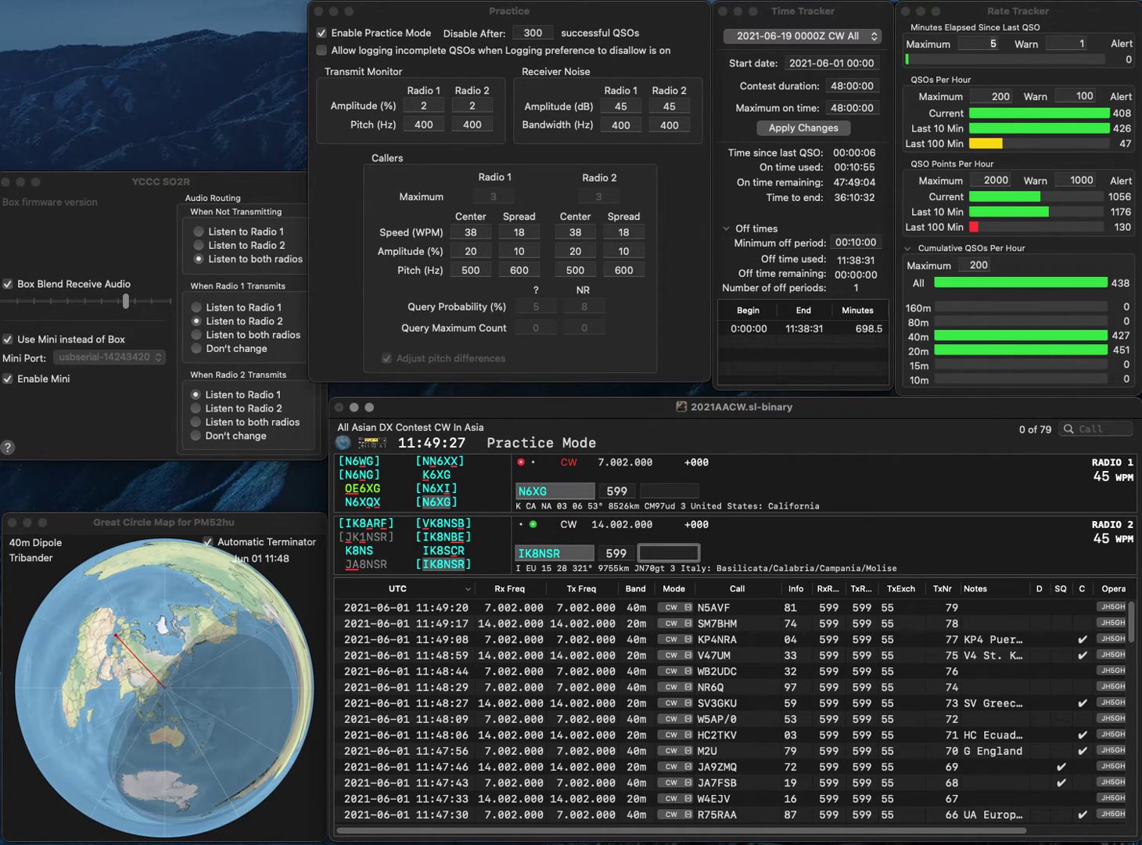
key("Return")
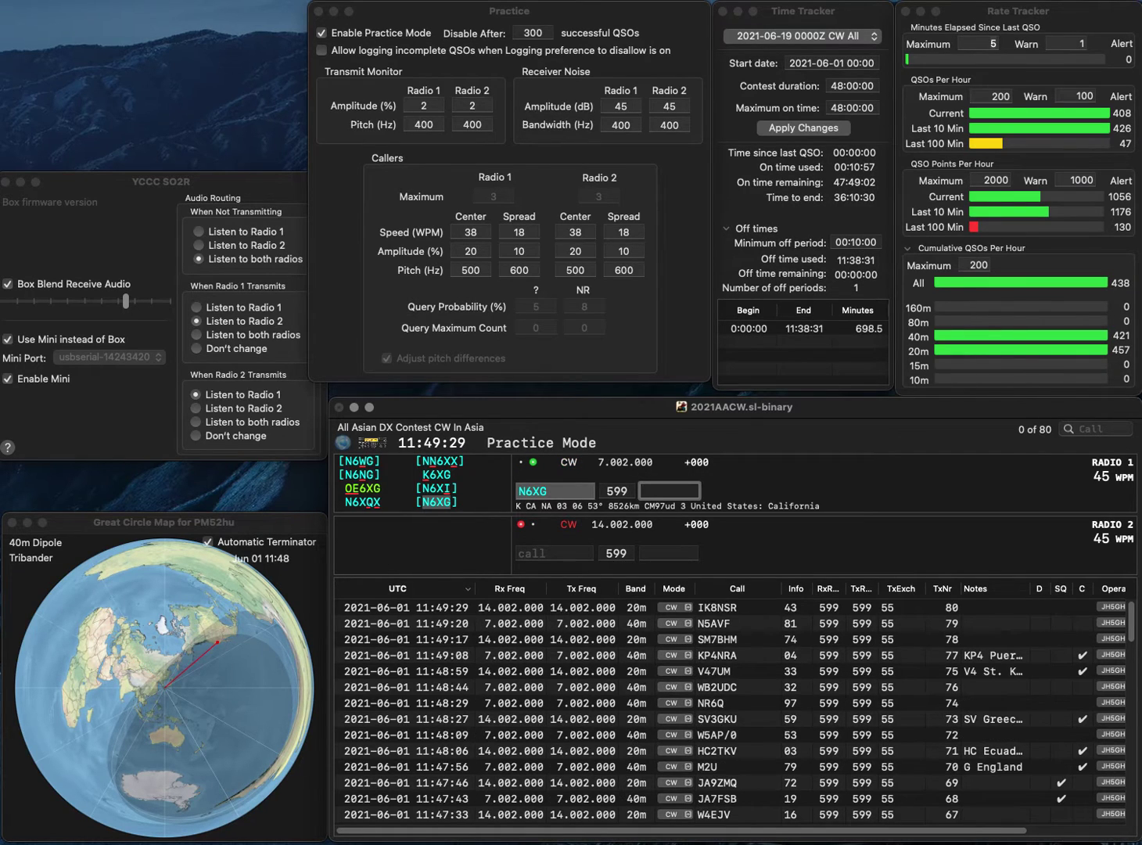
type("41")
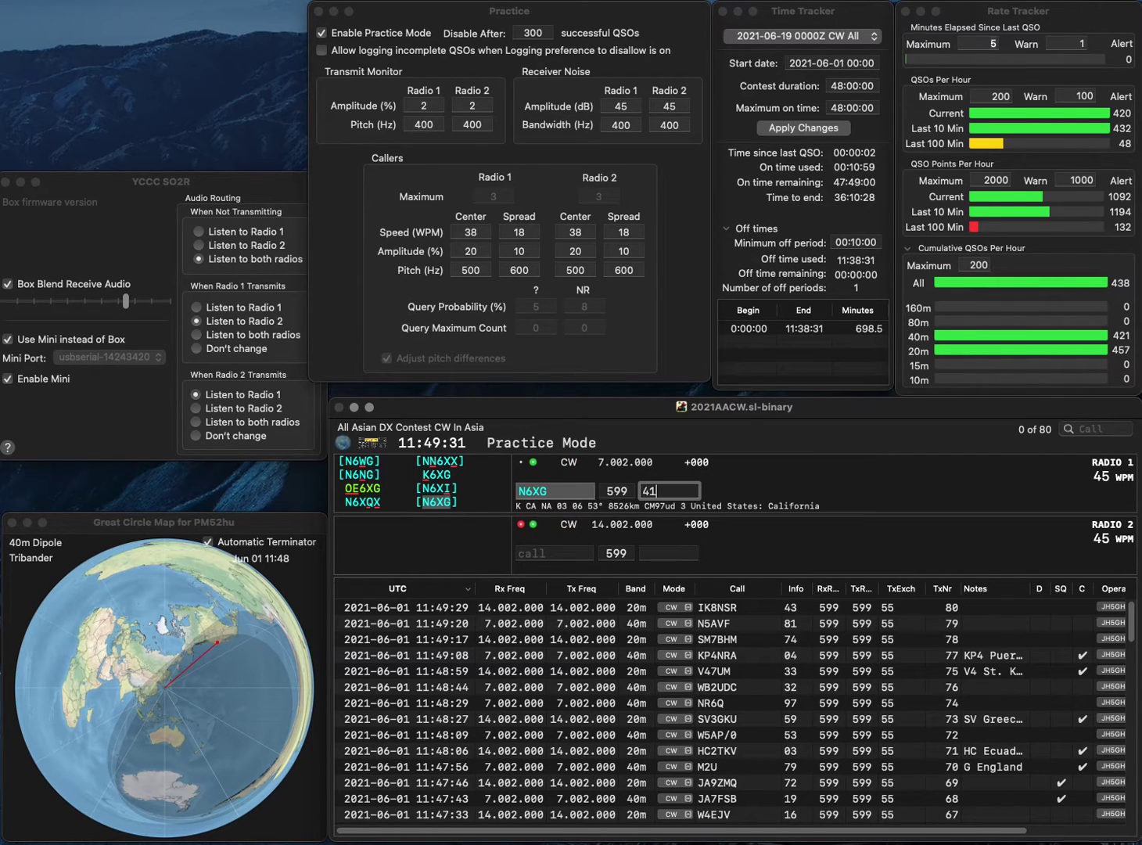
key("Return")
type("JR1")
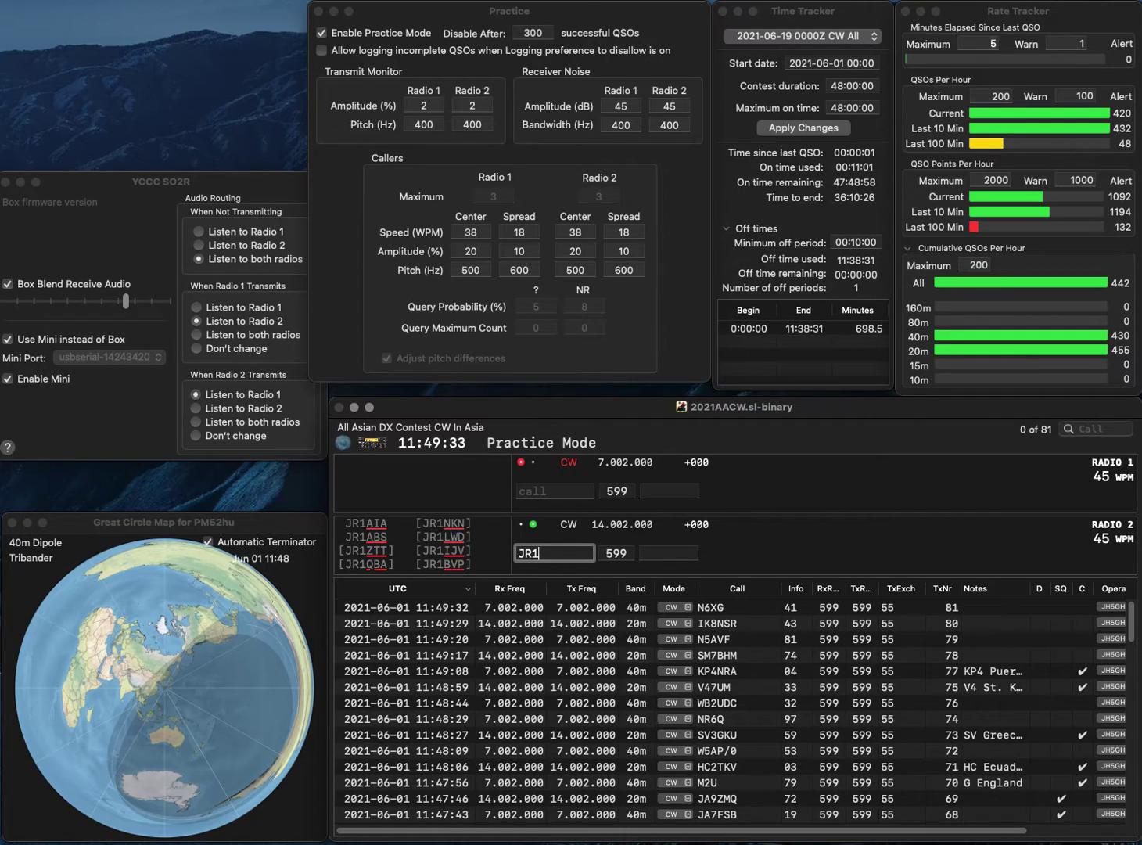
type("JRW")
key("Return")
type("F5PHW")
key("Return")
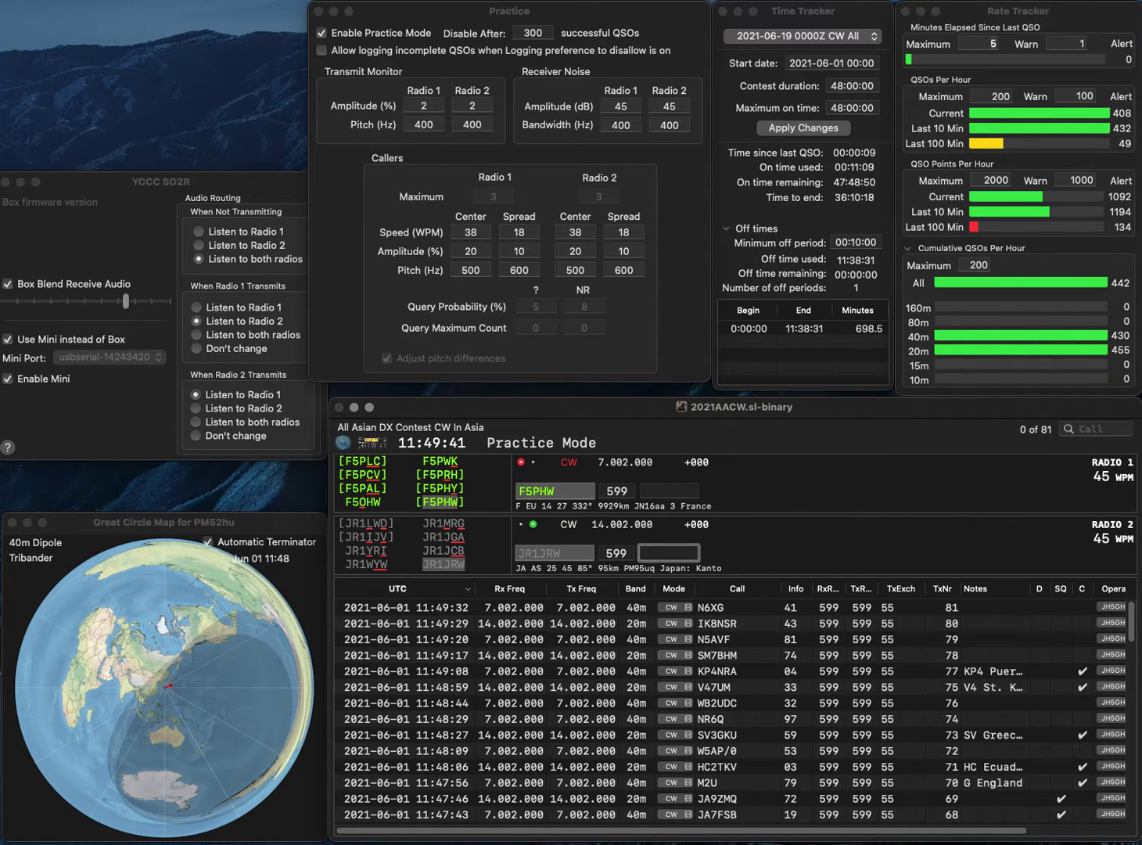
type("3")
key("BackSpace")
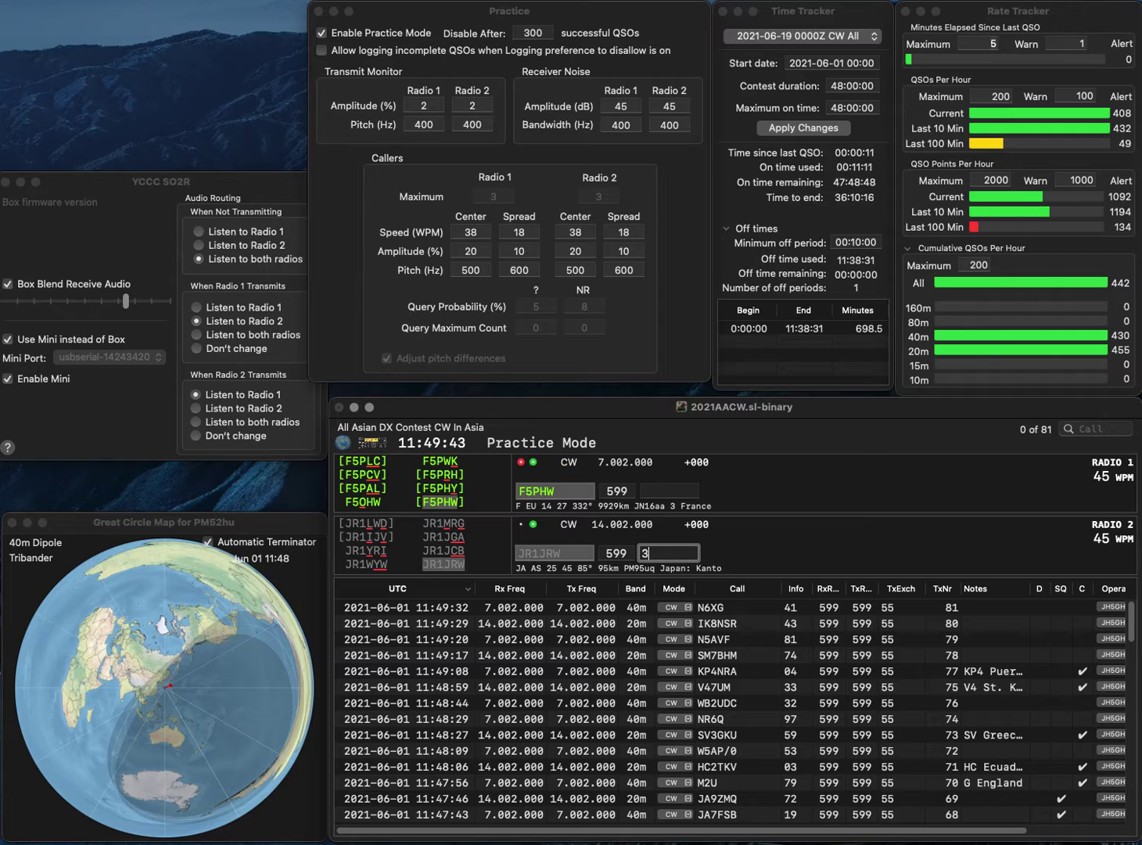
key("Return")
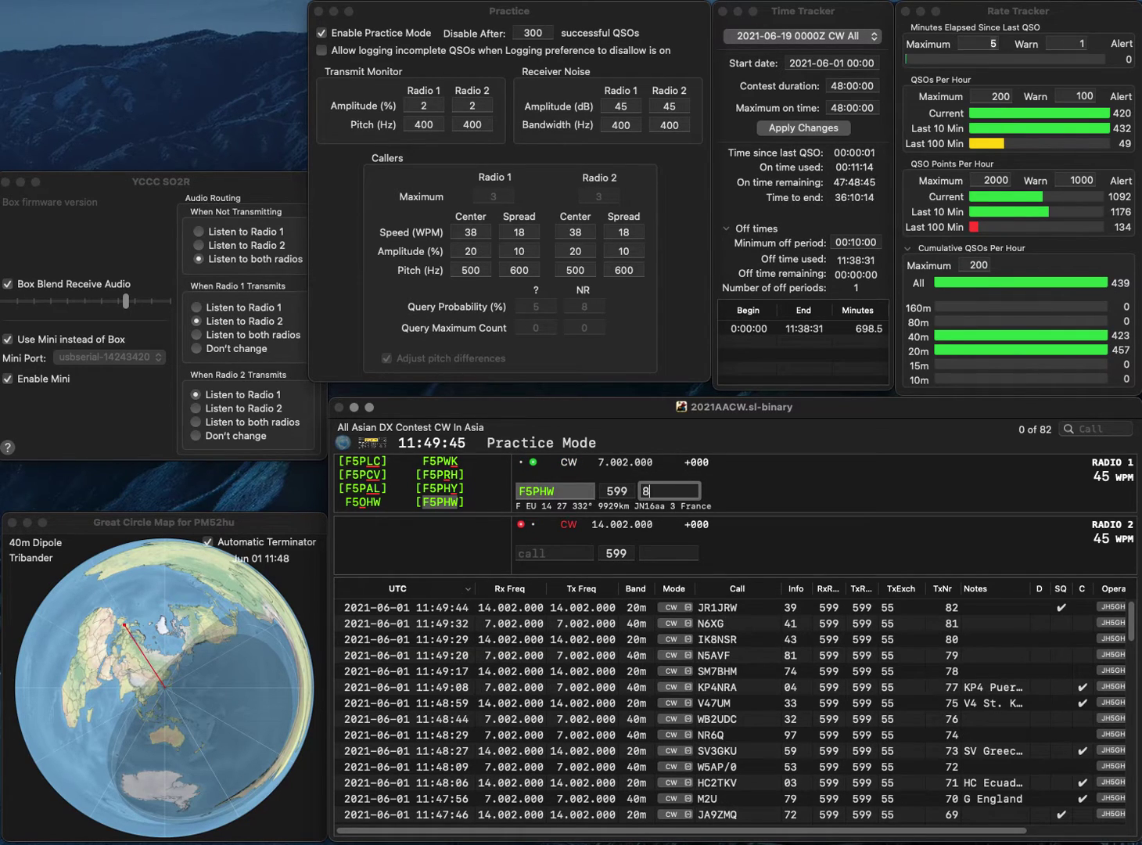
key("Return")
type("WA8KAN")
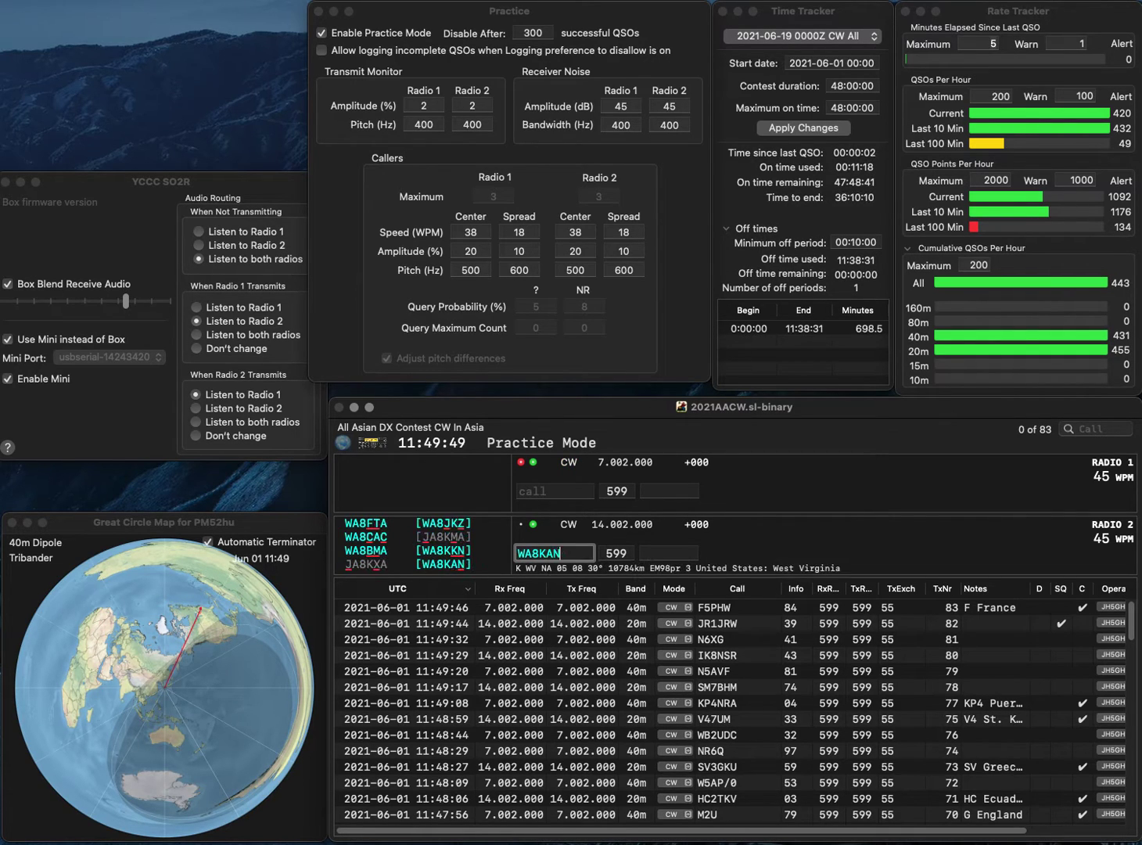
key("Return")
type("3EKR")
key("Home")
type("WB")
key("Return")
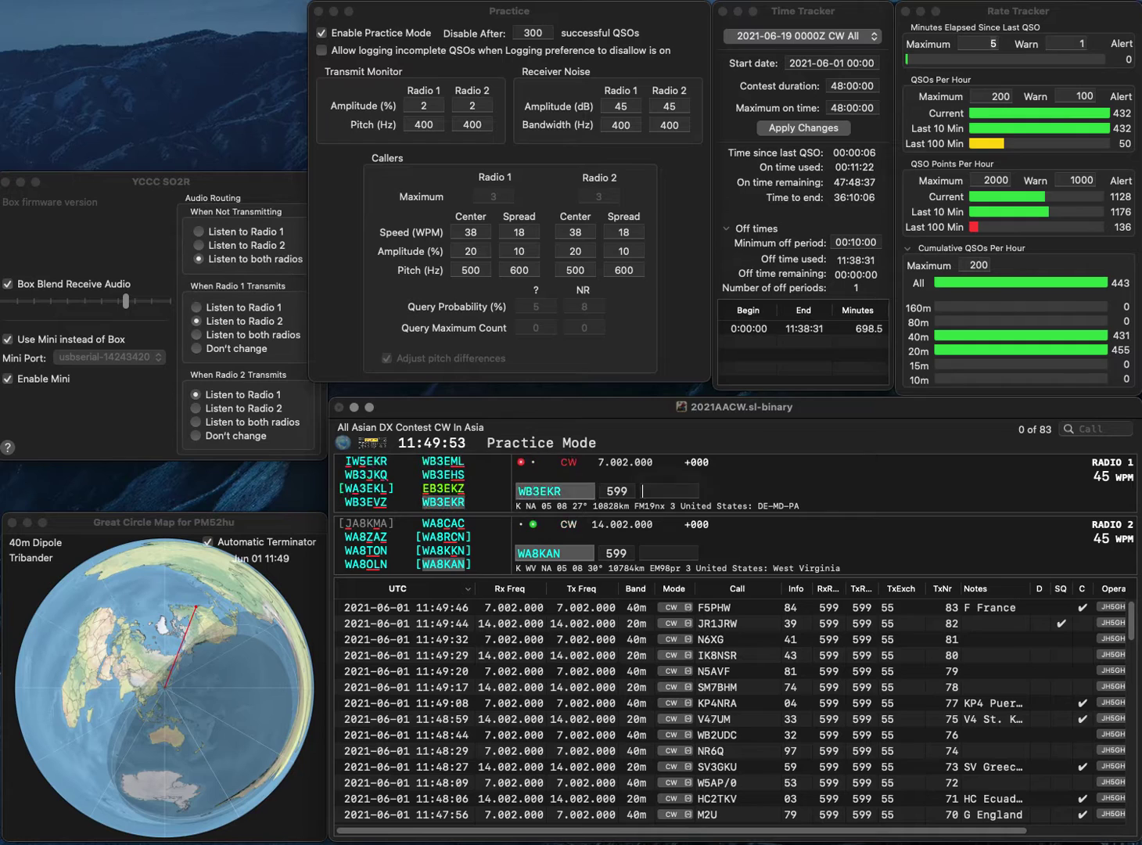
- Log WA8KAN on Radio 2 with received exchange 59 and WB3EKR on Radio 1 with received exchange 90
type("59")
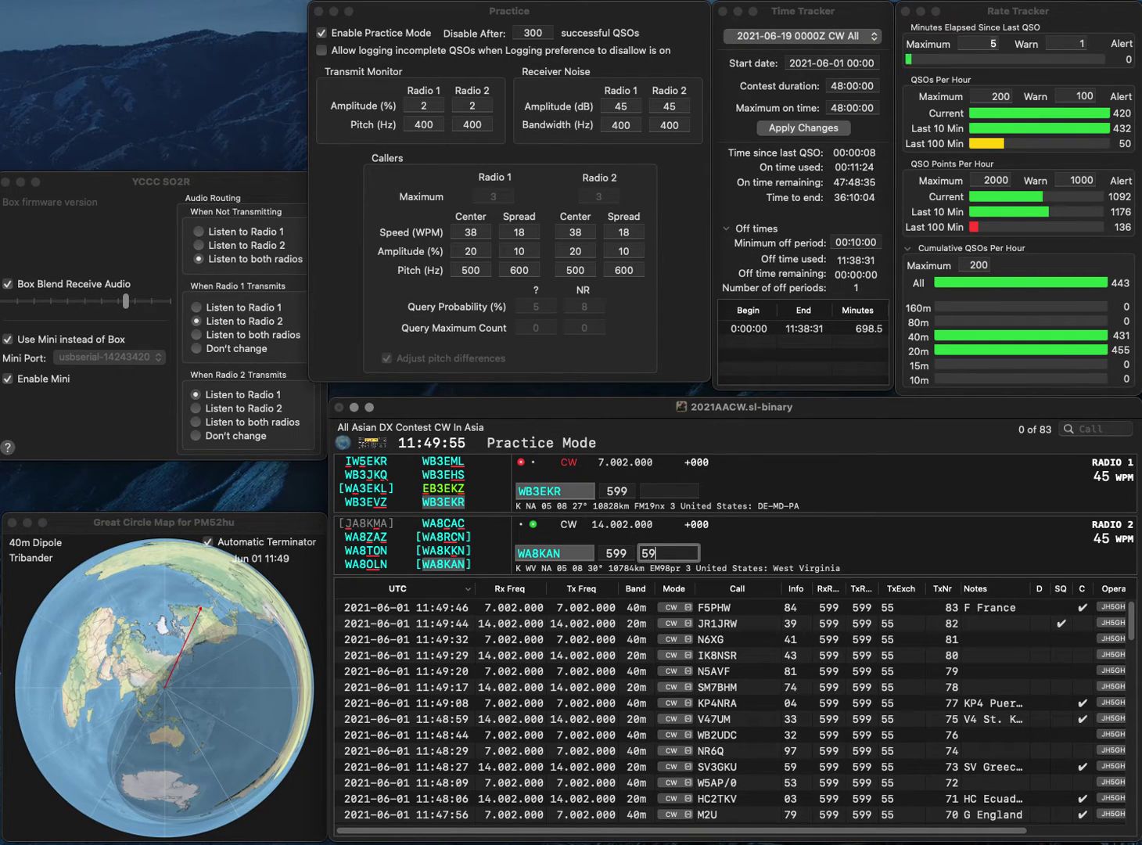
key("Return")
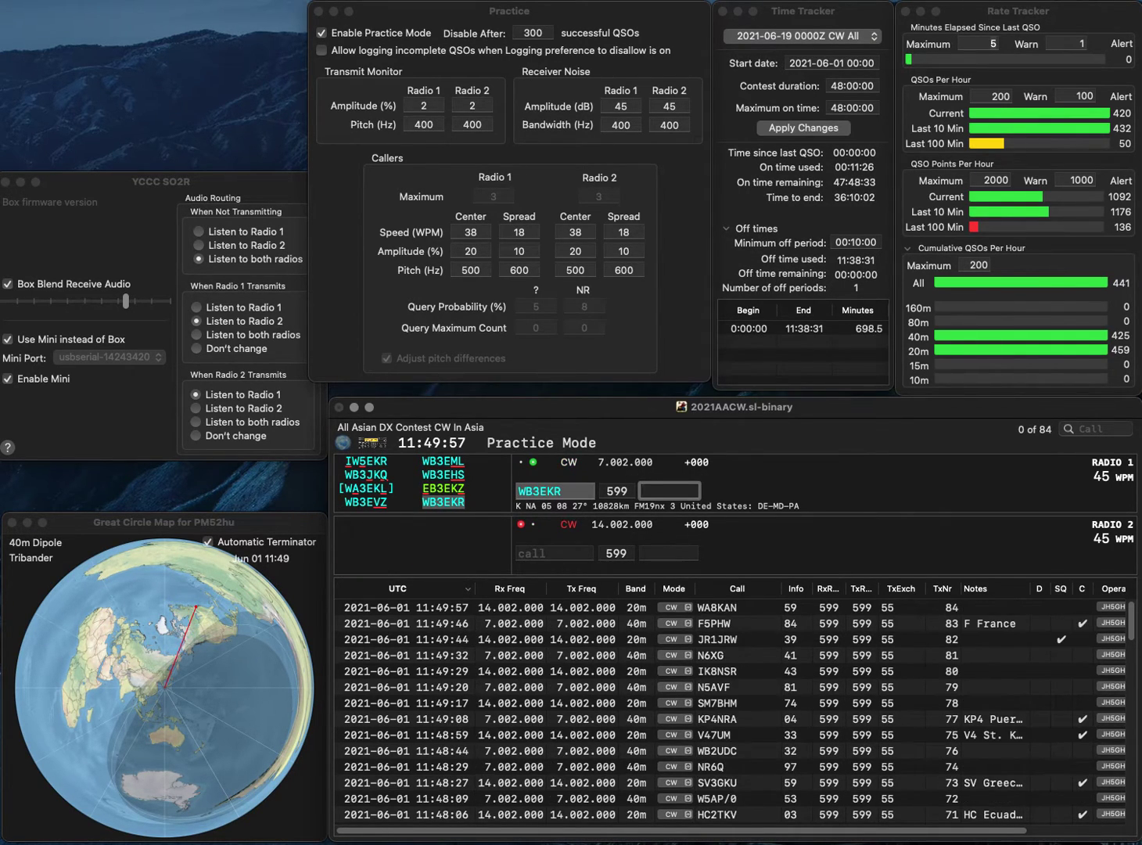
type("90")
key("Return")
- Enter the calls N1KT on Radio 2 and CN2AA on Radio 1, sending each station the exchange
type("N1KT")
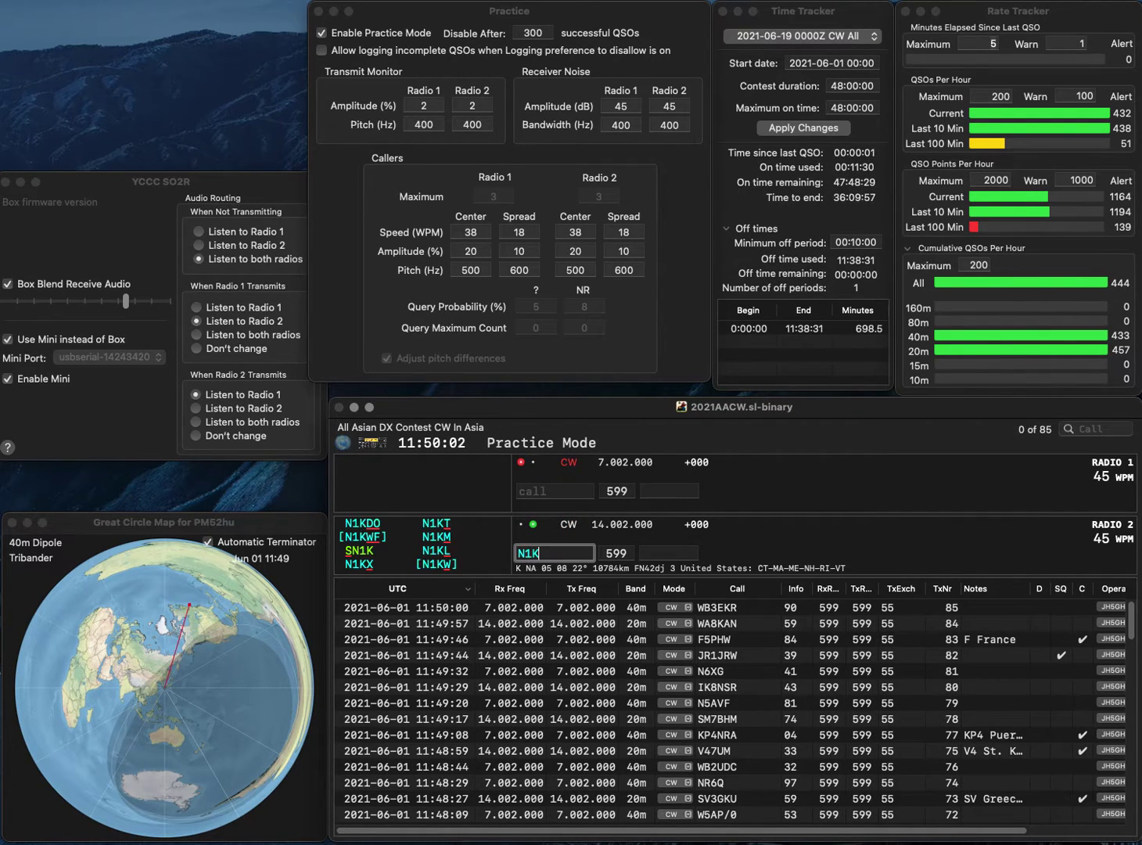
key("Return")
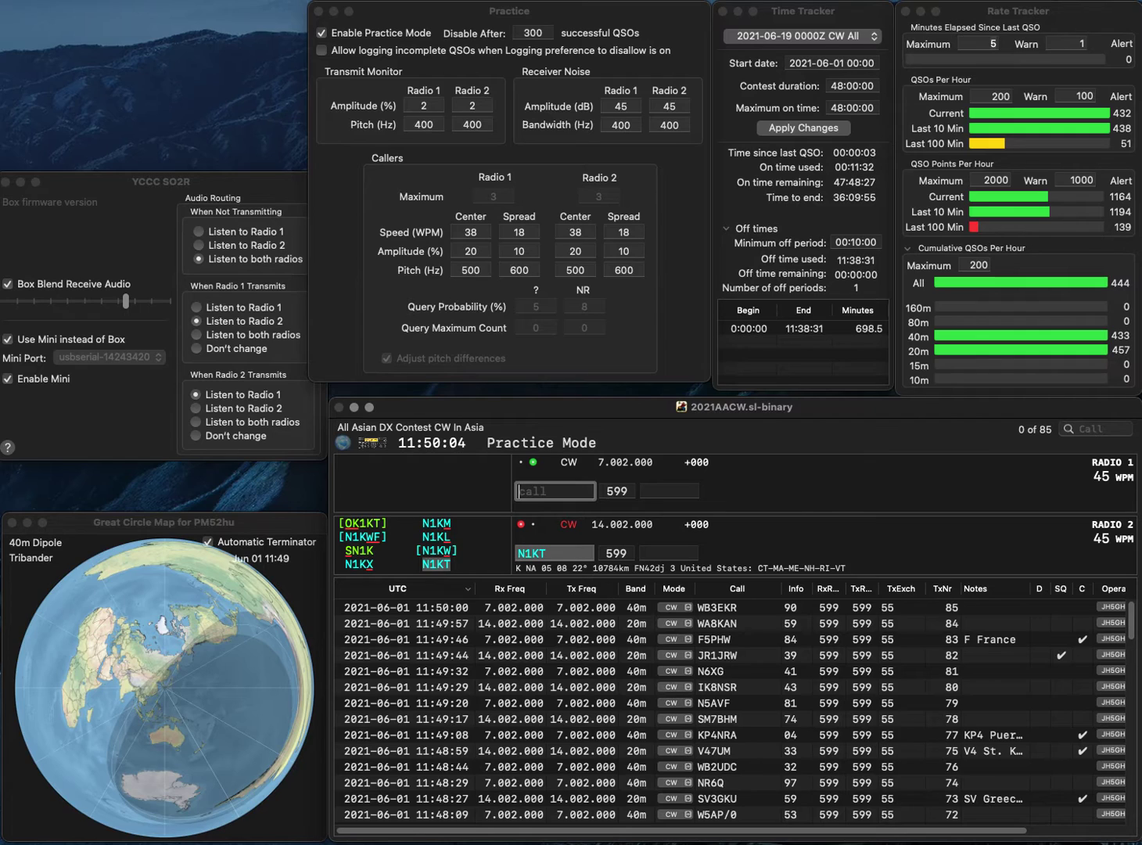
type("CN2AA")
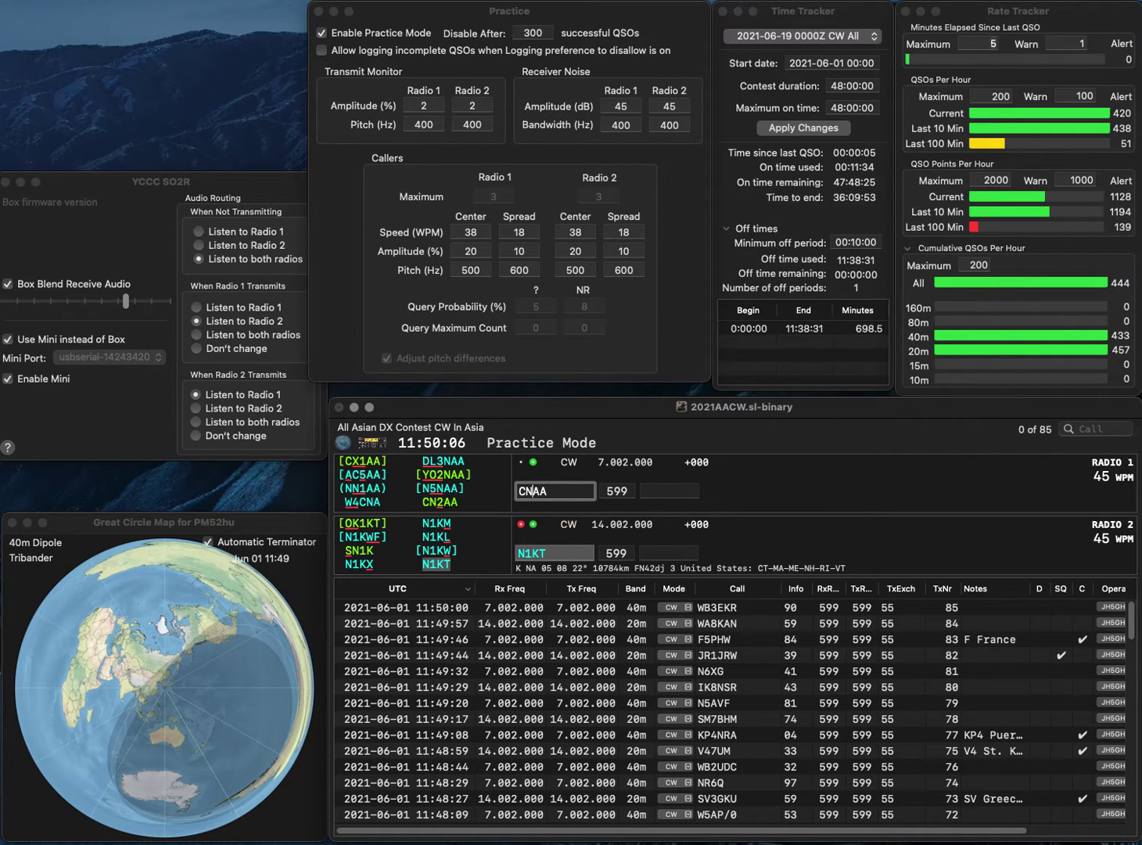
key("Return")
key("space")
type("64")
key("Return")
key("space")
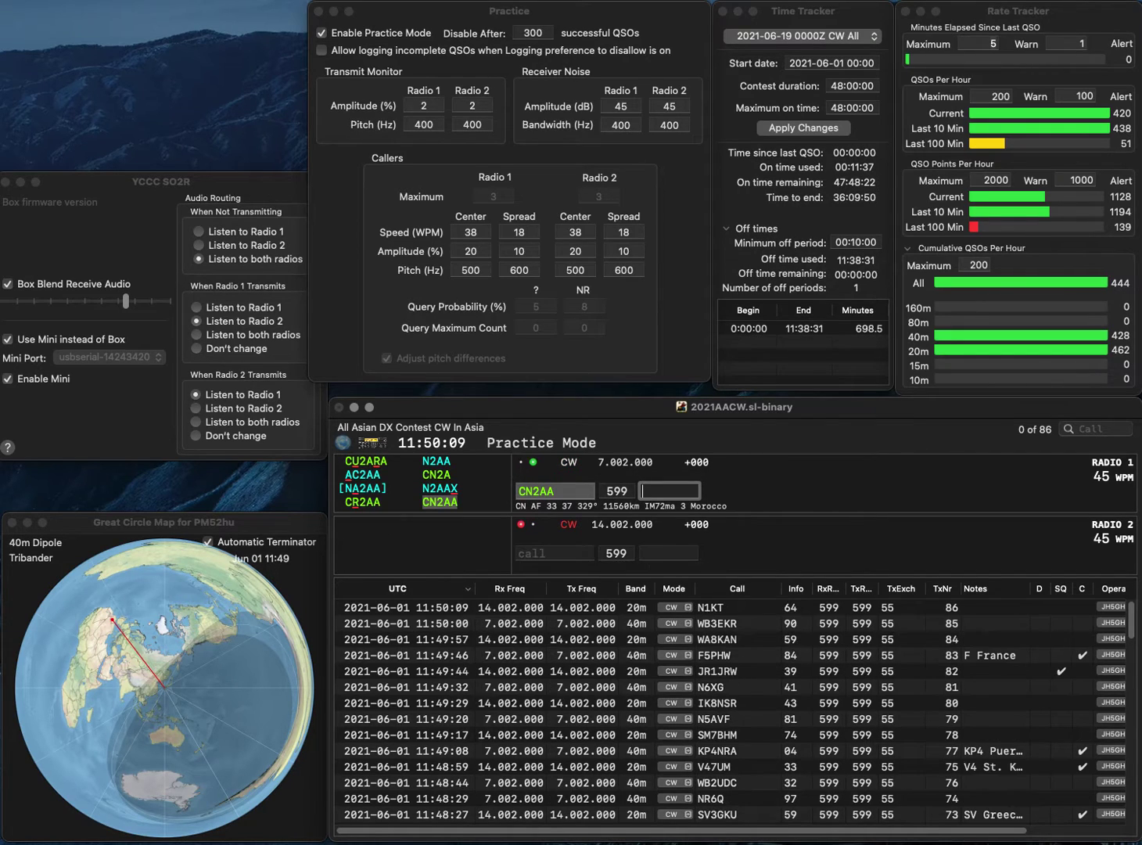
type("6")
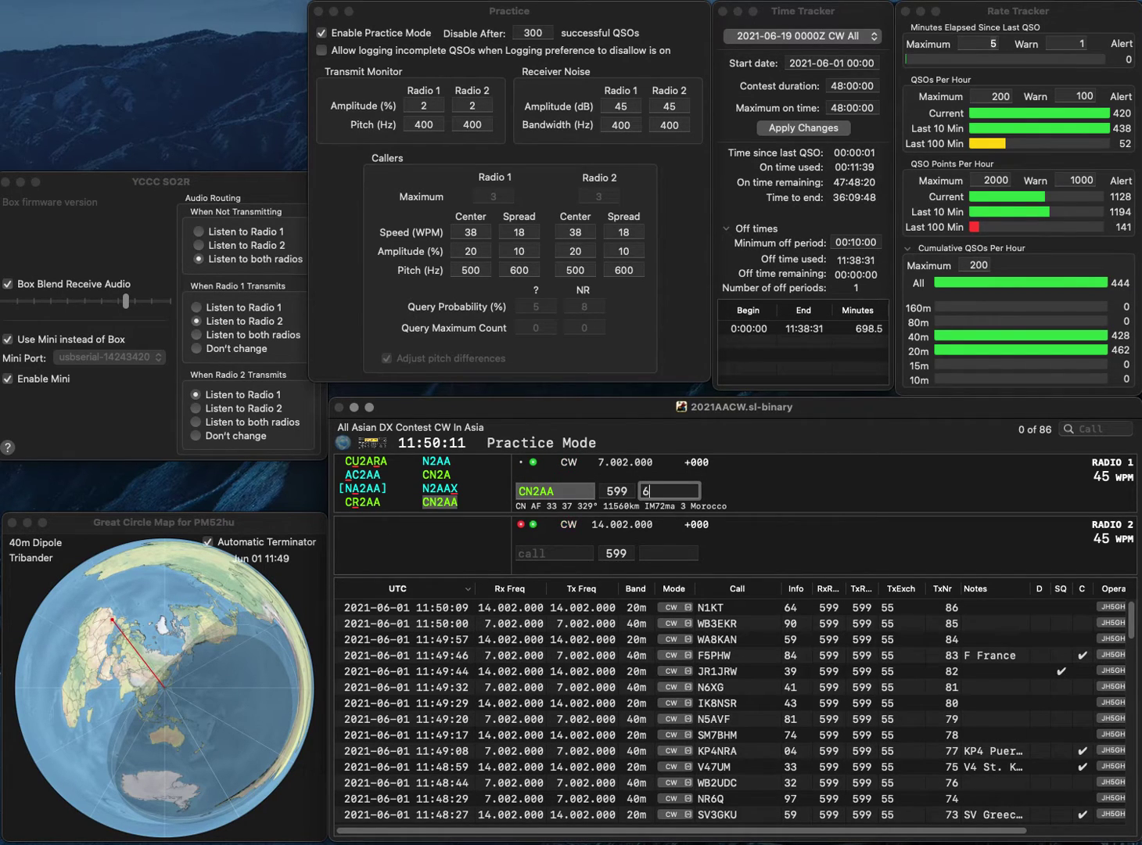
type("3")
key("Return")
- Enter the partial call USSFI on Radio 2 and send it to the caller
type("UHSF")
key("BackSpace")
key("BackSpace")
key("BackSpace")
type("SFI")
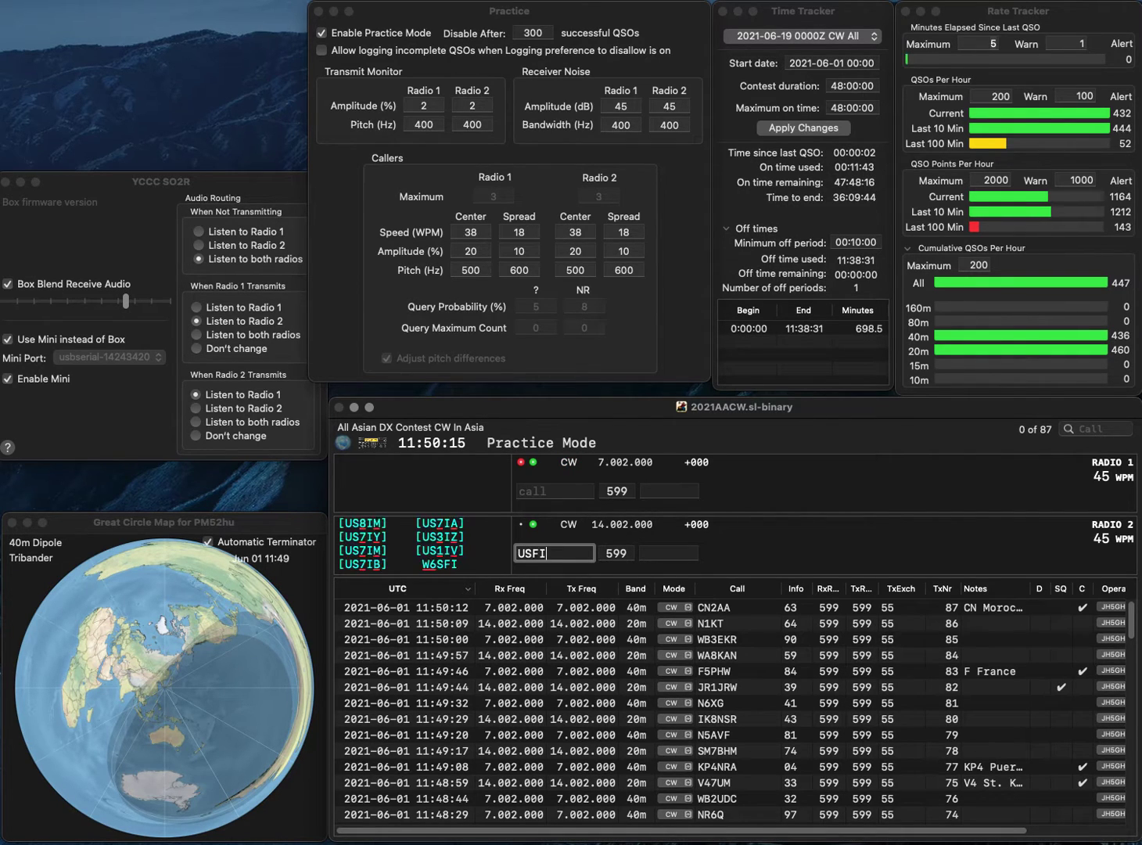
type("S")
key("Return")
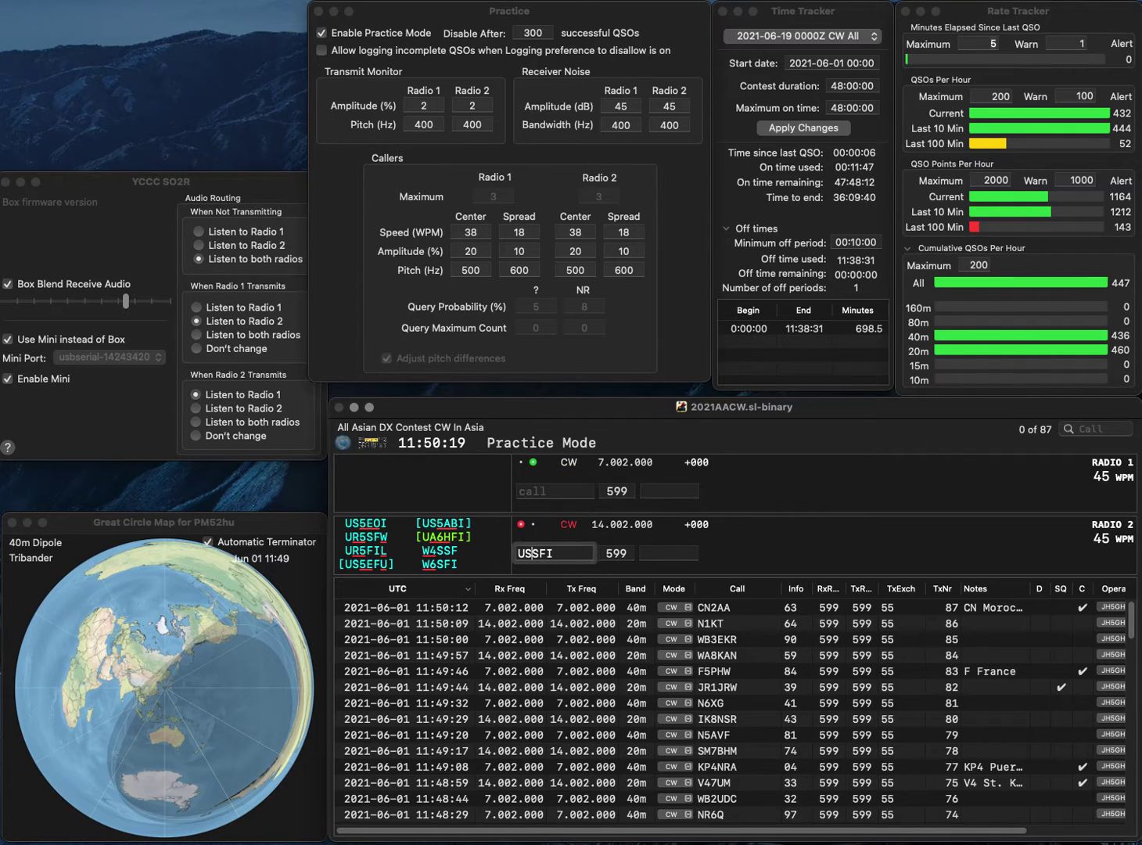
type("9KU")
key("Left")
key("Left")
key("Left")
type("W")
key("Return")
key("BackSpace")
type("A6")
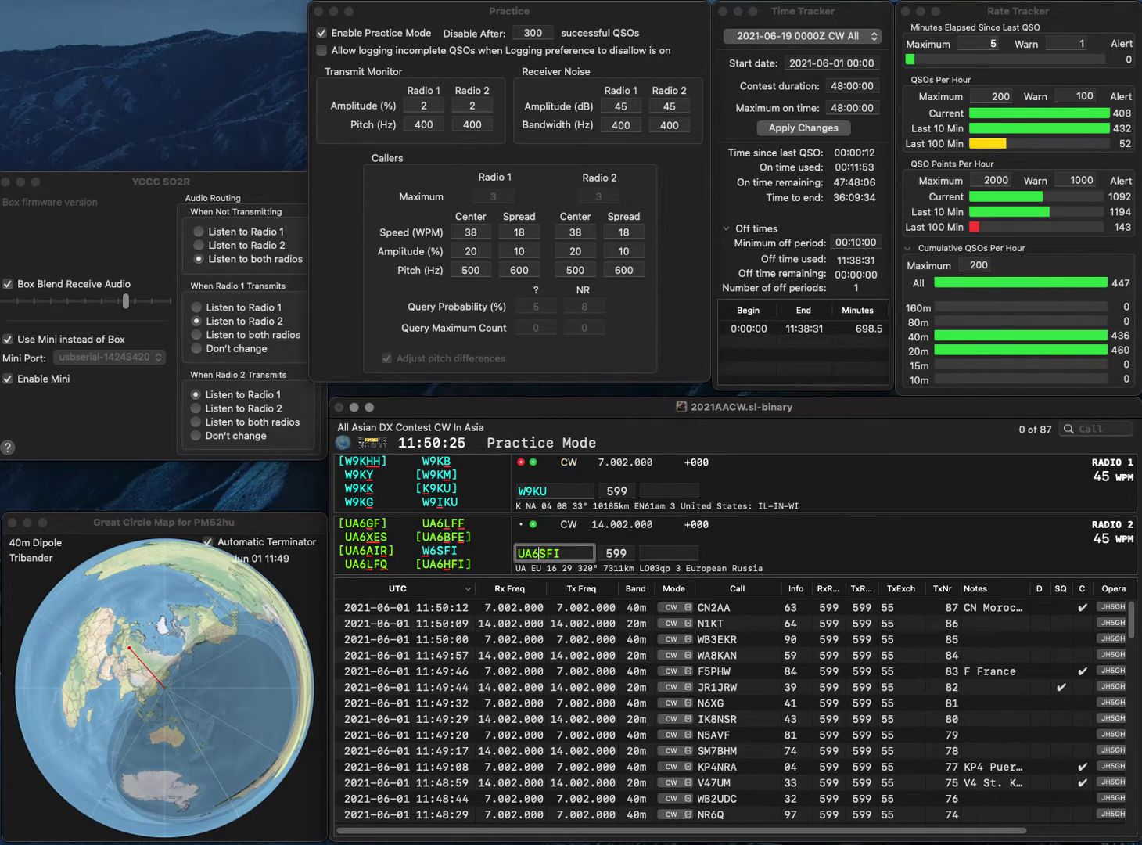
key("Delete")
type("H")
key("Return")
key("Delete")
type("0")
key("Return")
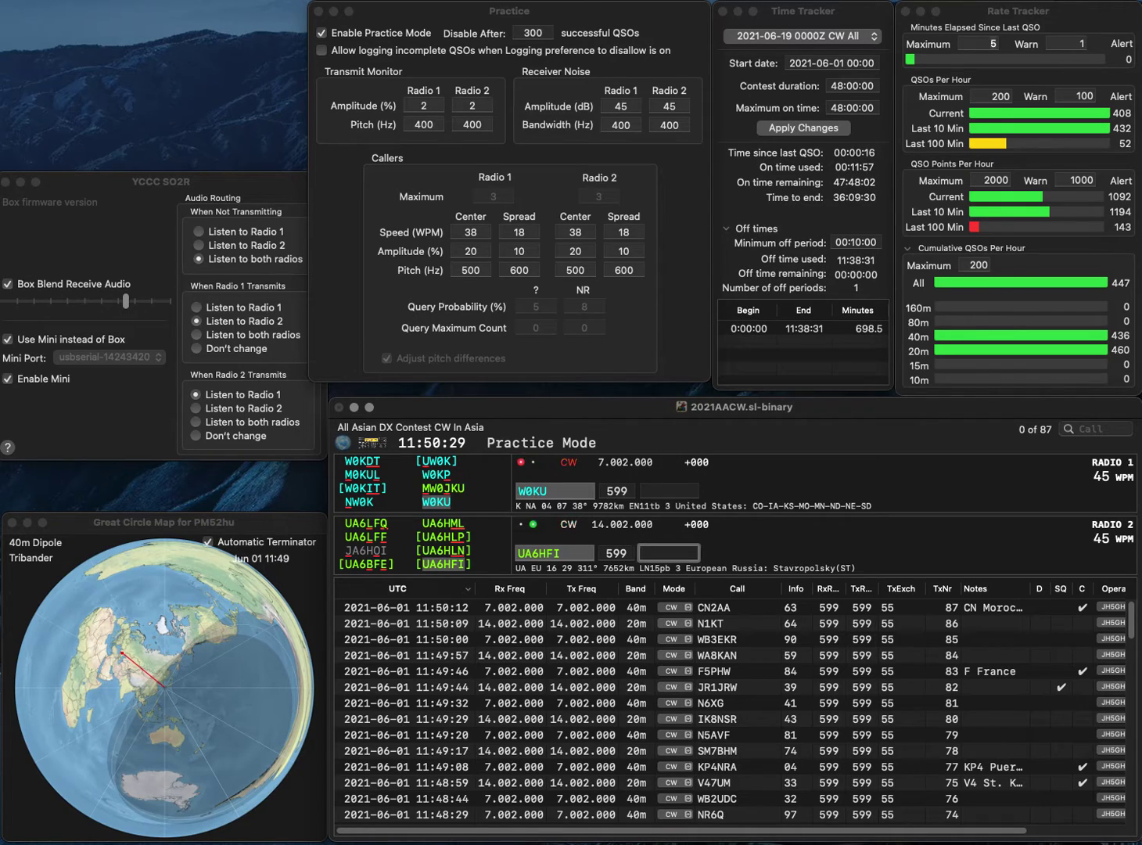
type("29")
key("Return")
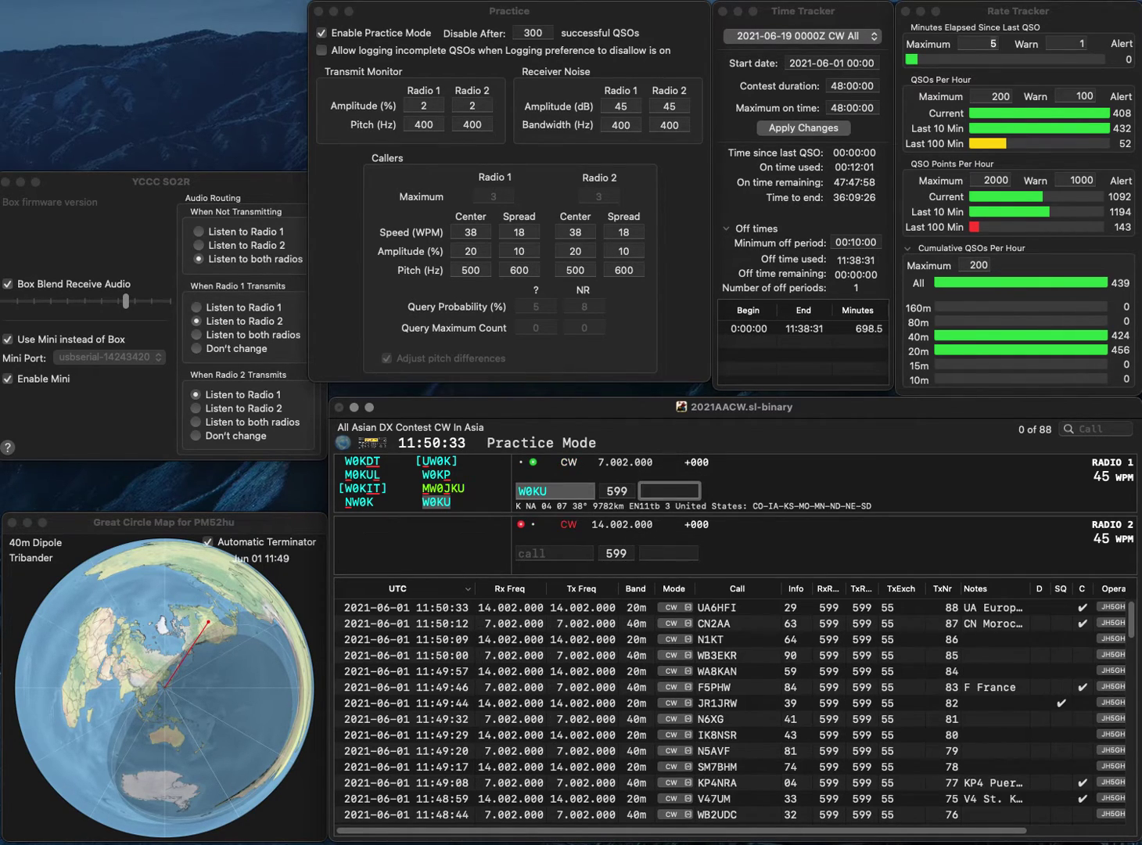
type("58")
key("Return")
type("VA7")
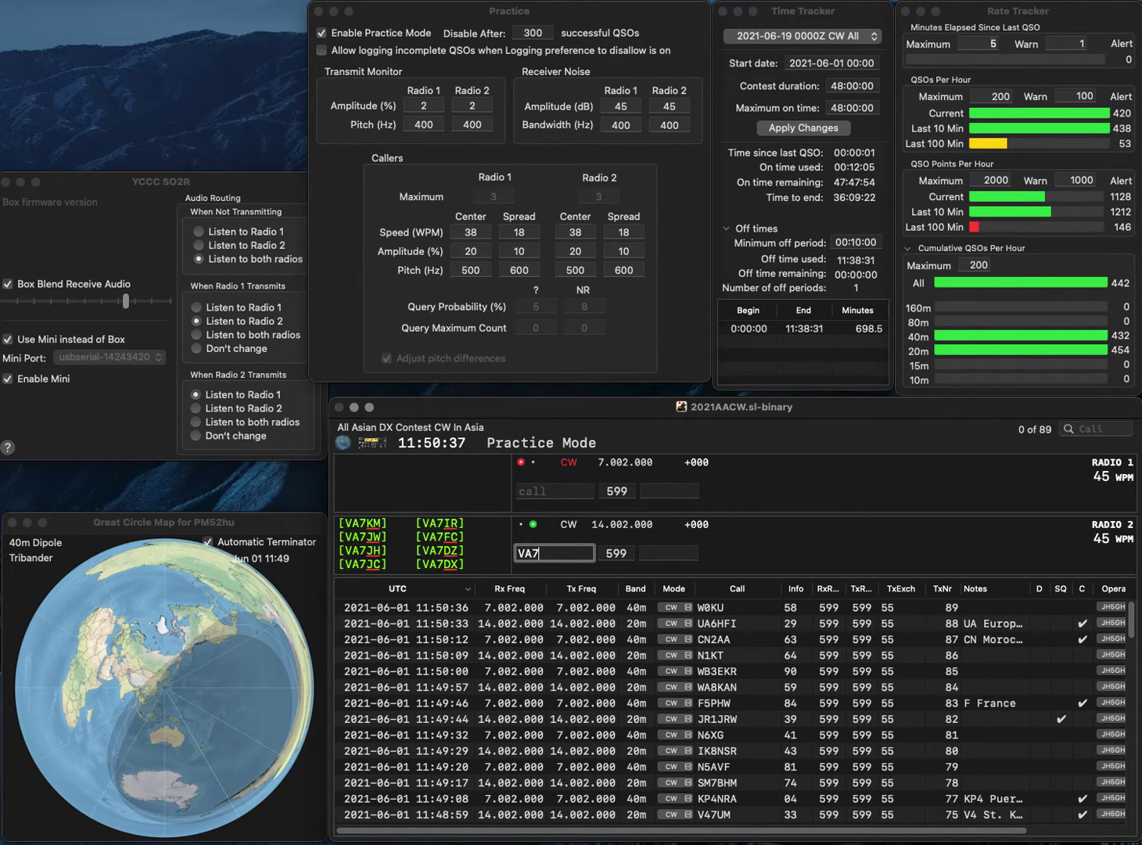
type("CRZ")
key("Return")
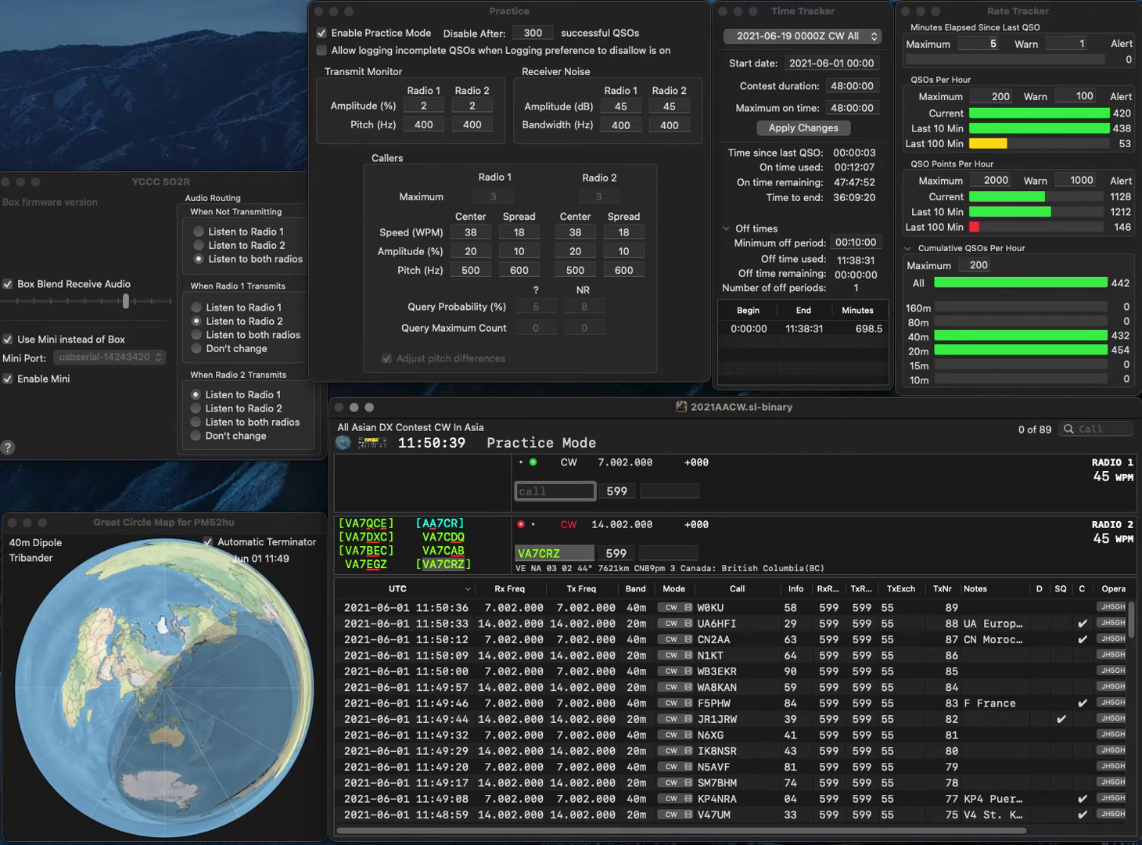
type("7A")
key("Left")
key("Left")
type("BA")
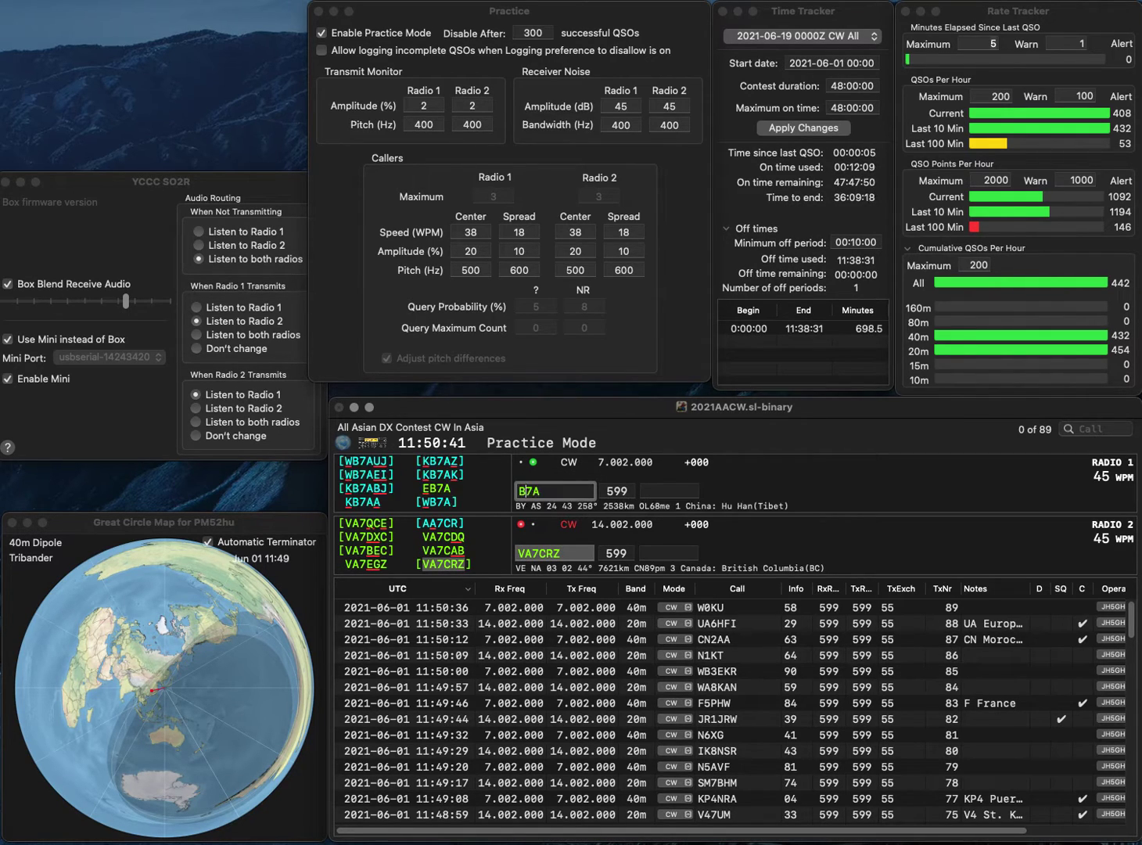
key("Return")
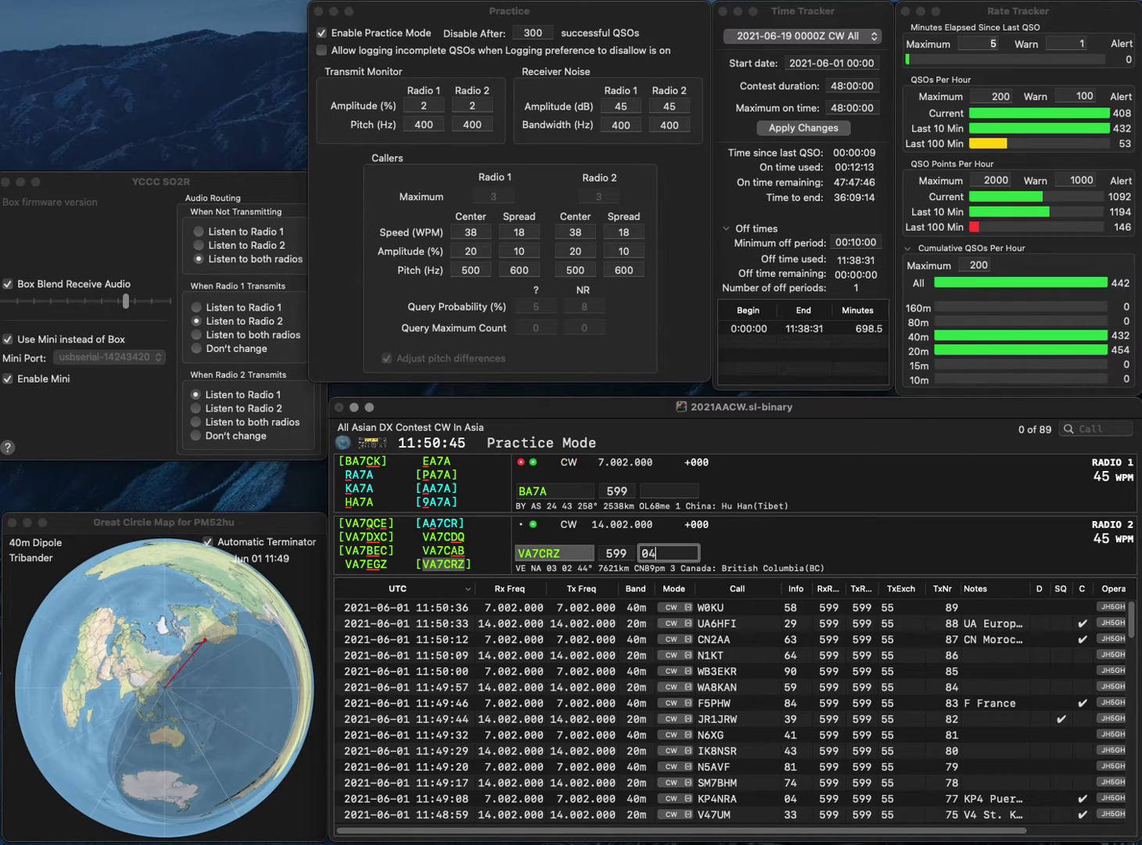
- Log VA7CRZ on Radio 2 with received exchange 04, and change the Radio 1 call to BV7A and send it
key("Return")
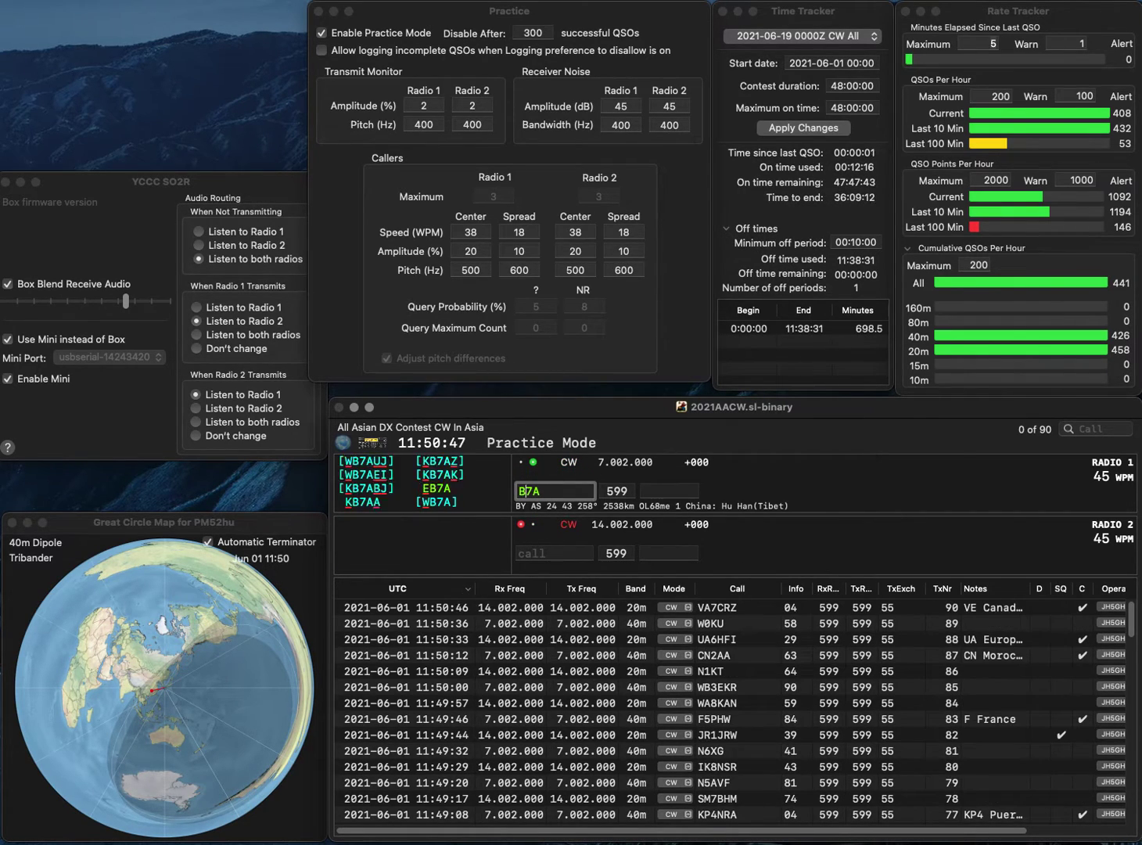
key("Left")
key("Left")
key("BackSpace")
key("BackSpace")
type("BV")
key("Return")
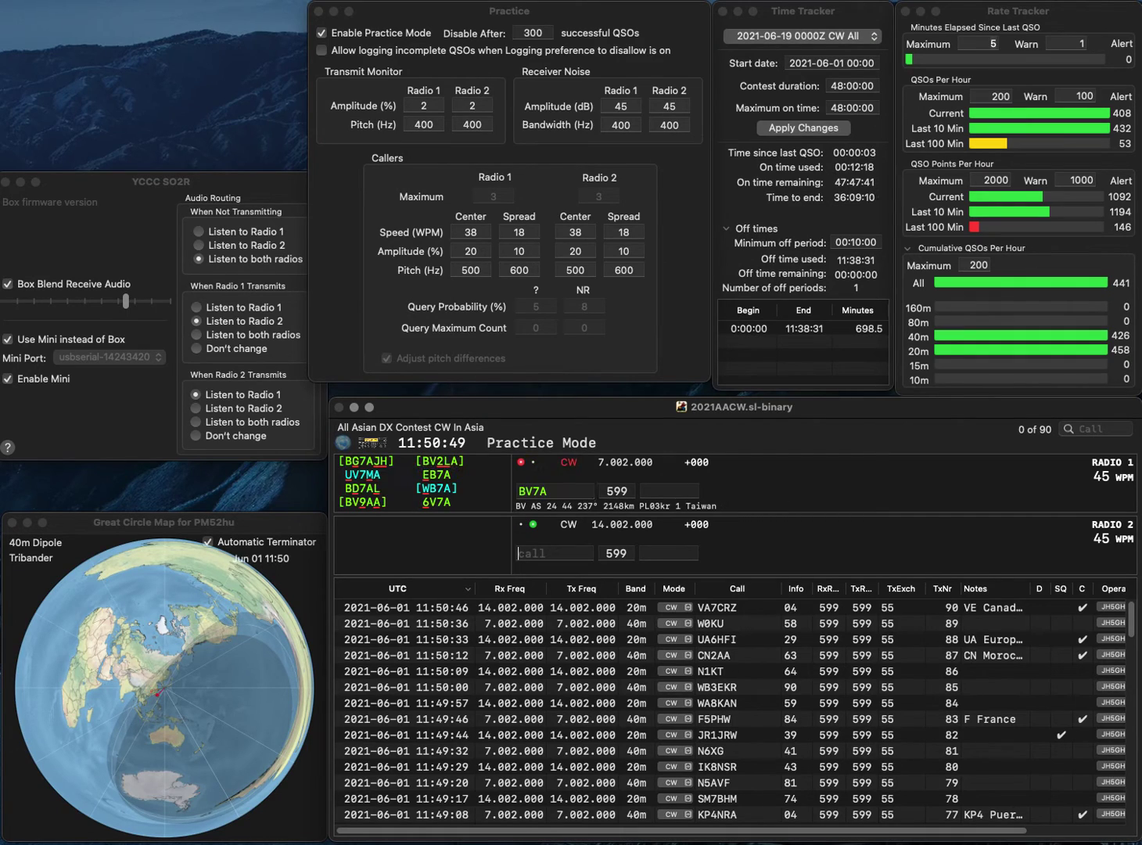
- Send the partial call DBA on Radio 2, and correct the Radio 1 call to 6V7A and send it
type("DBA")
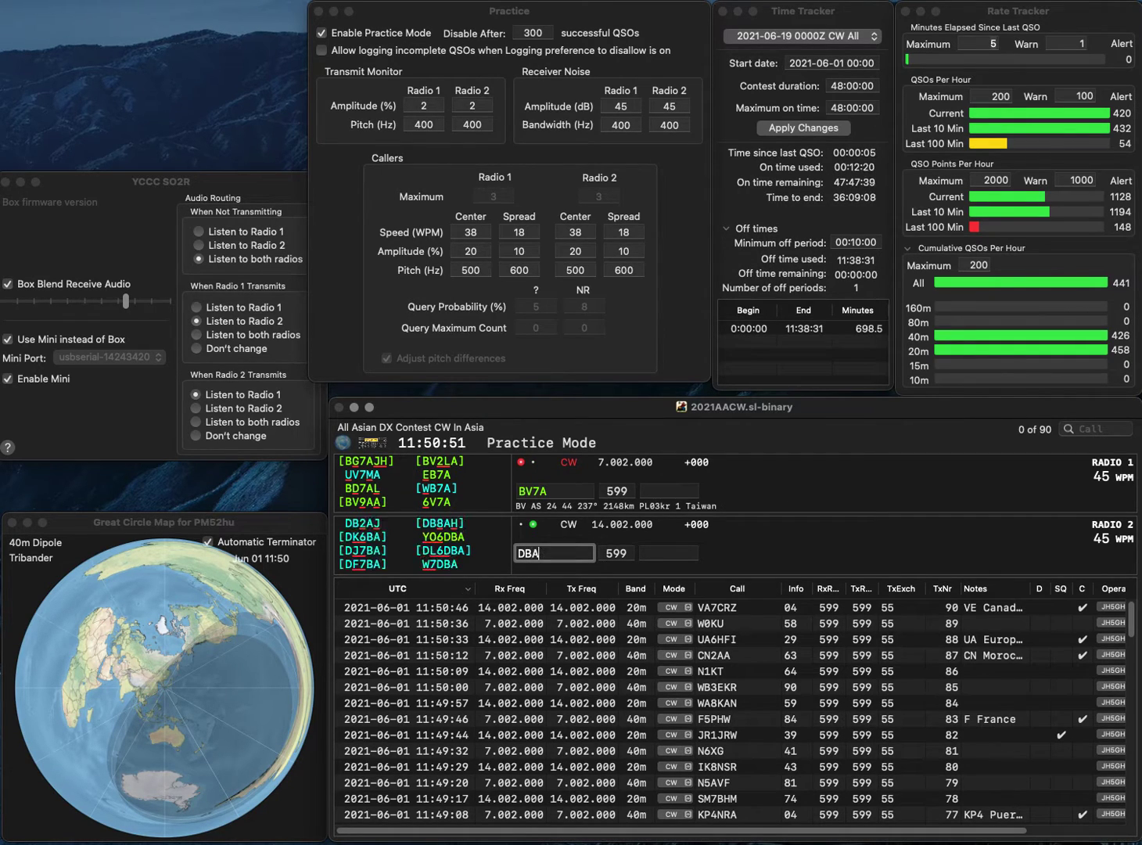
key("Return")
key("Left")
key("Left")
key("Delete")
type("6")
key("Return")
- Replace the partial call on Radio 2 with F5DBT and send the station the exchange
key("BackSpace")
key("BackSpace")
key("BackSpace")
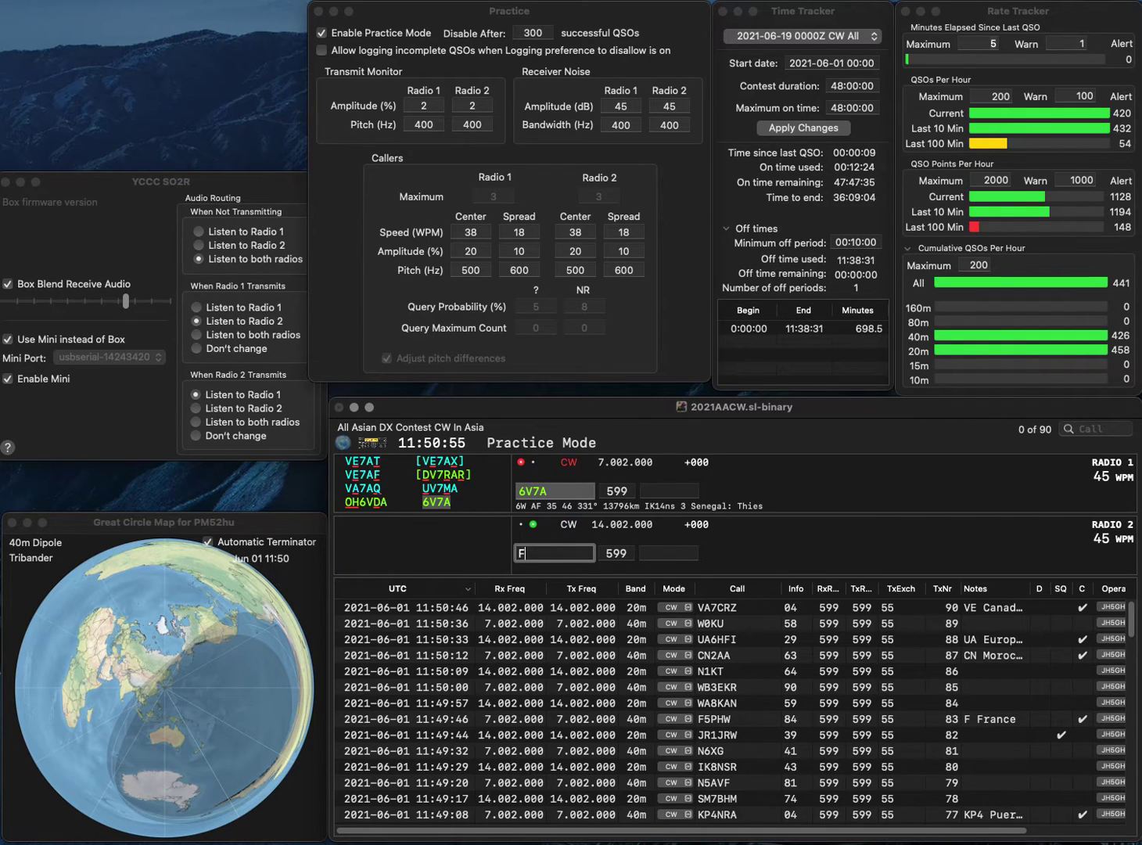
type("F5DBT")
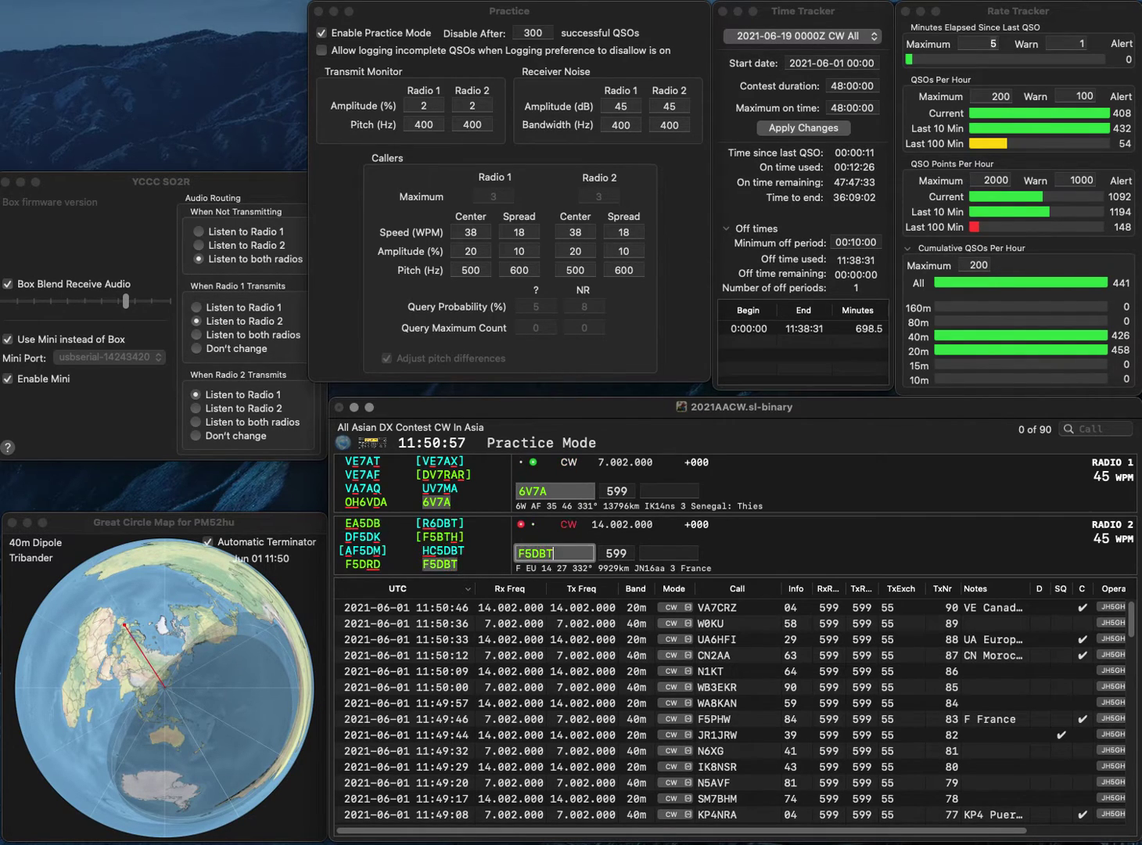
key("Return")
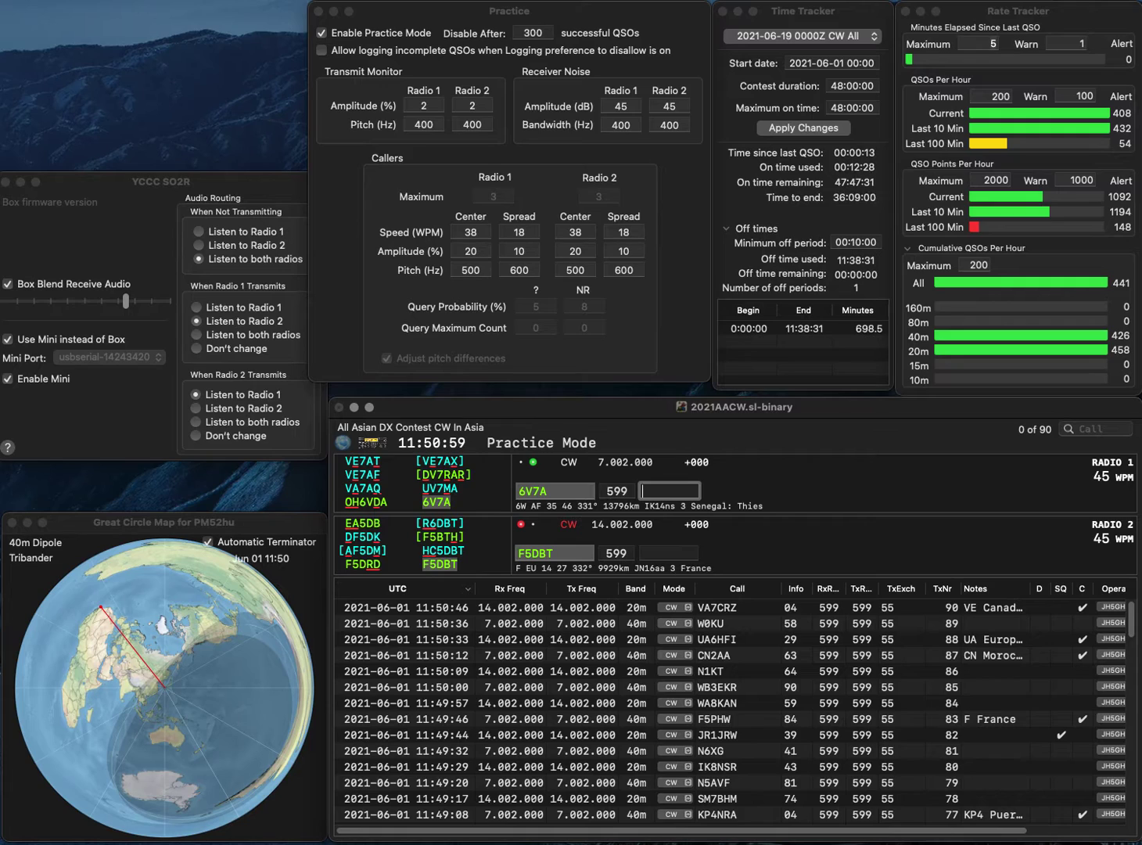
type("97")
key("Return")
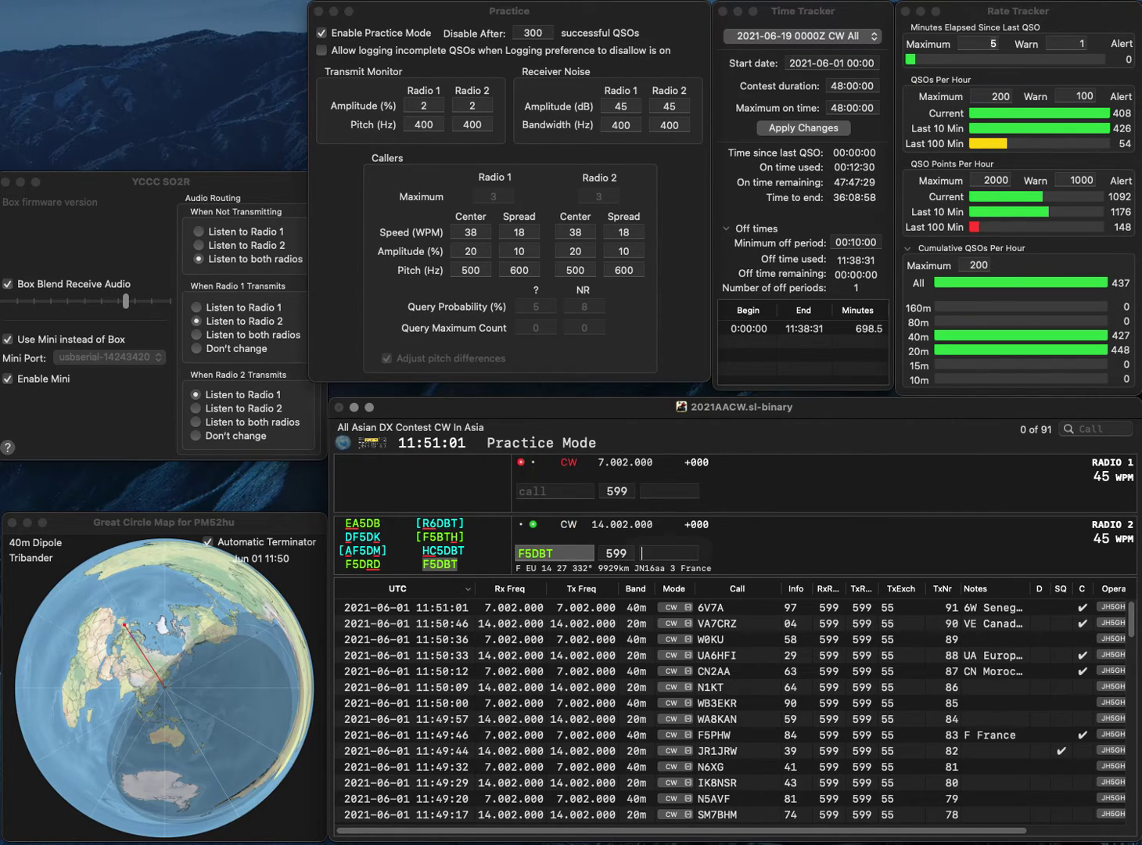
type("82")
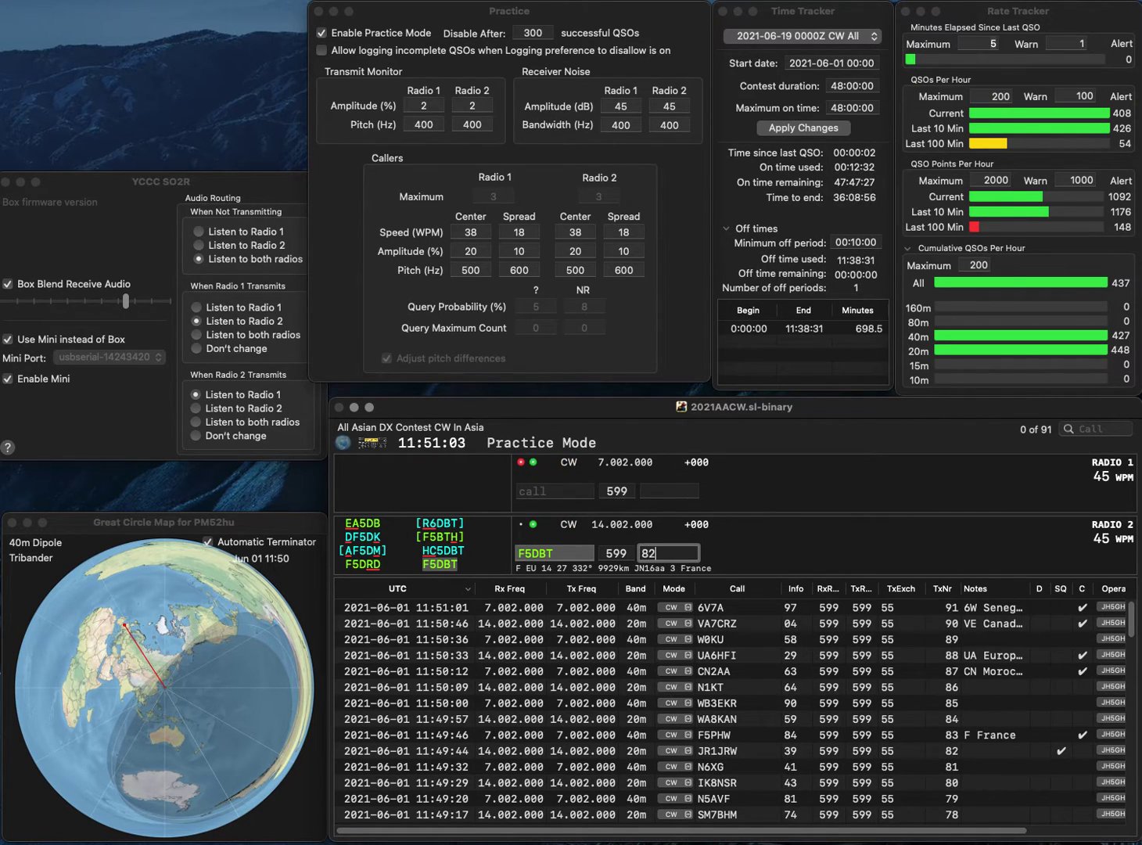
key("Return")
type("IU8DSP")
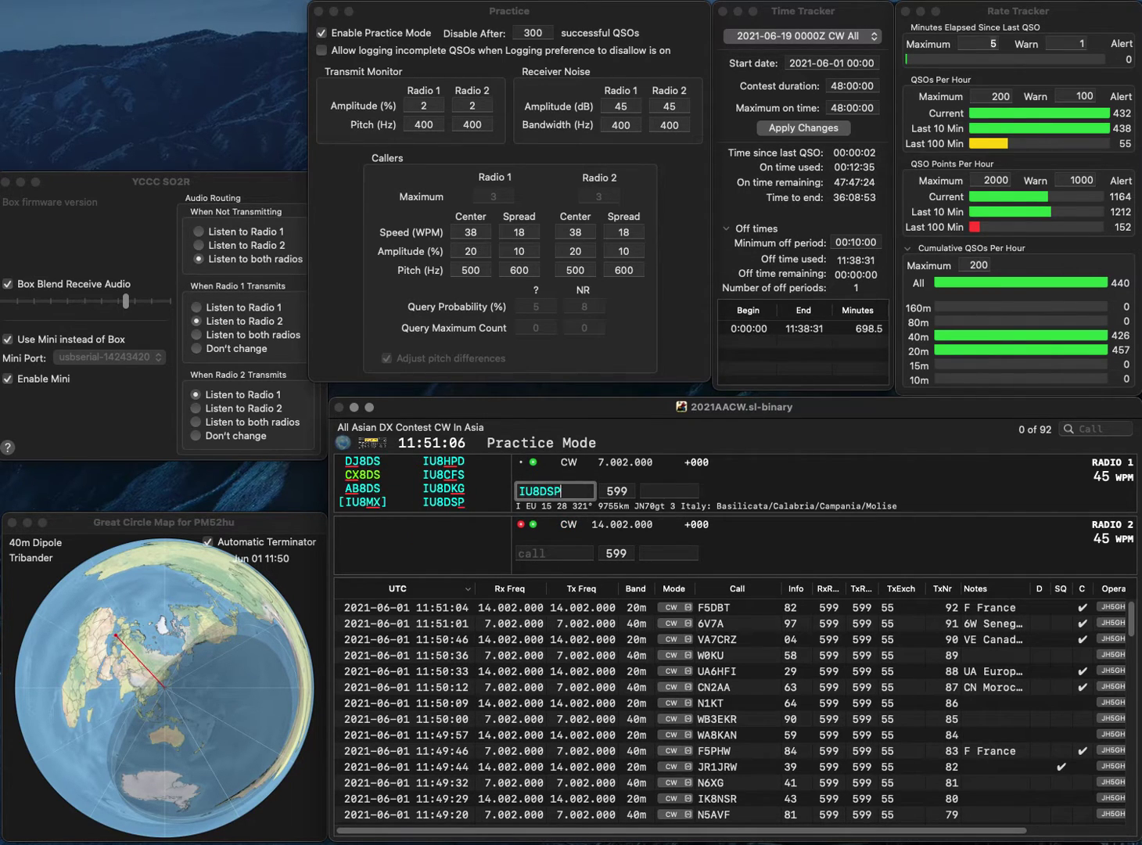
key("Return")
type("EA4C")
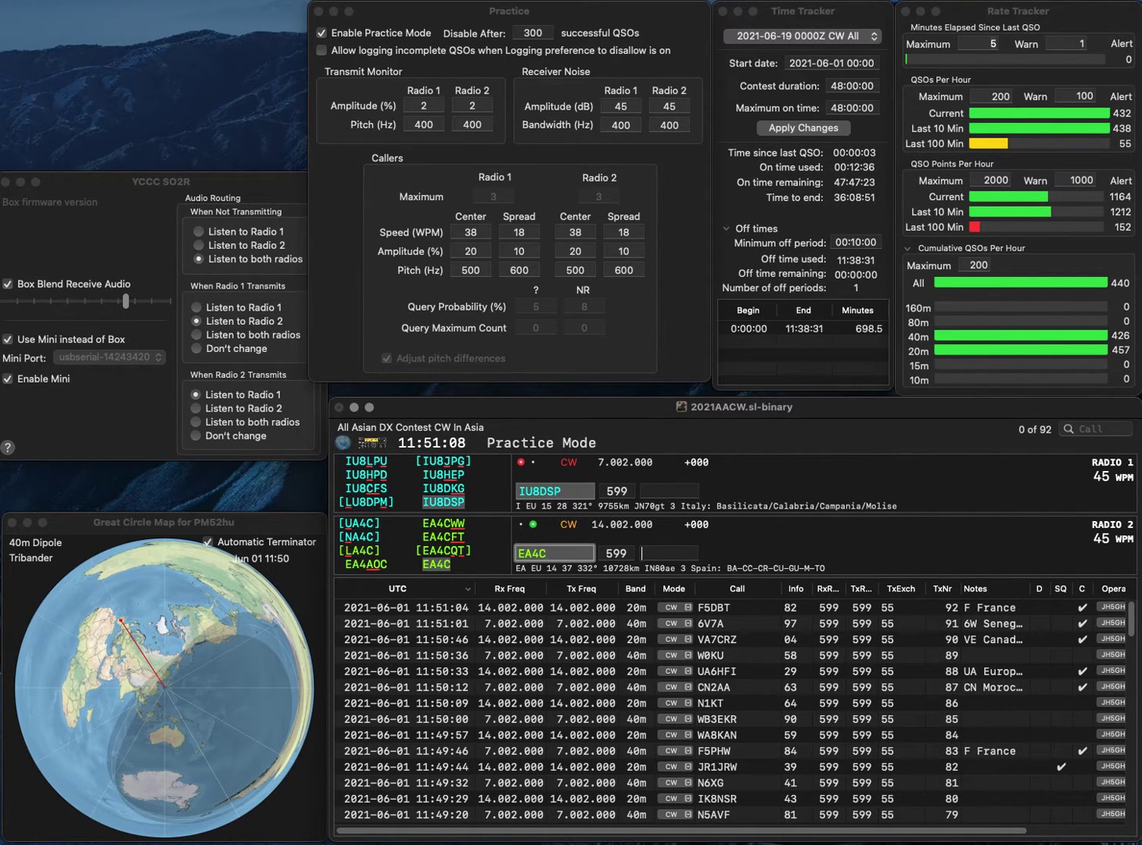
key("Return")
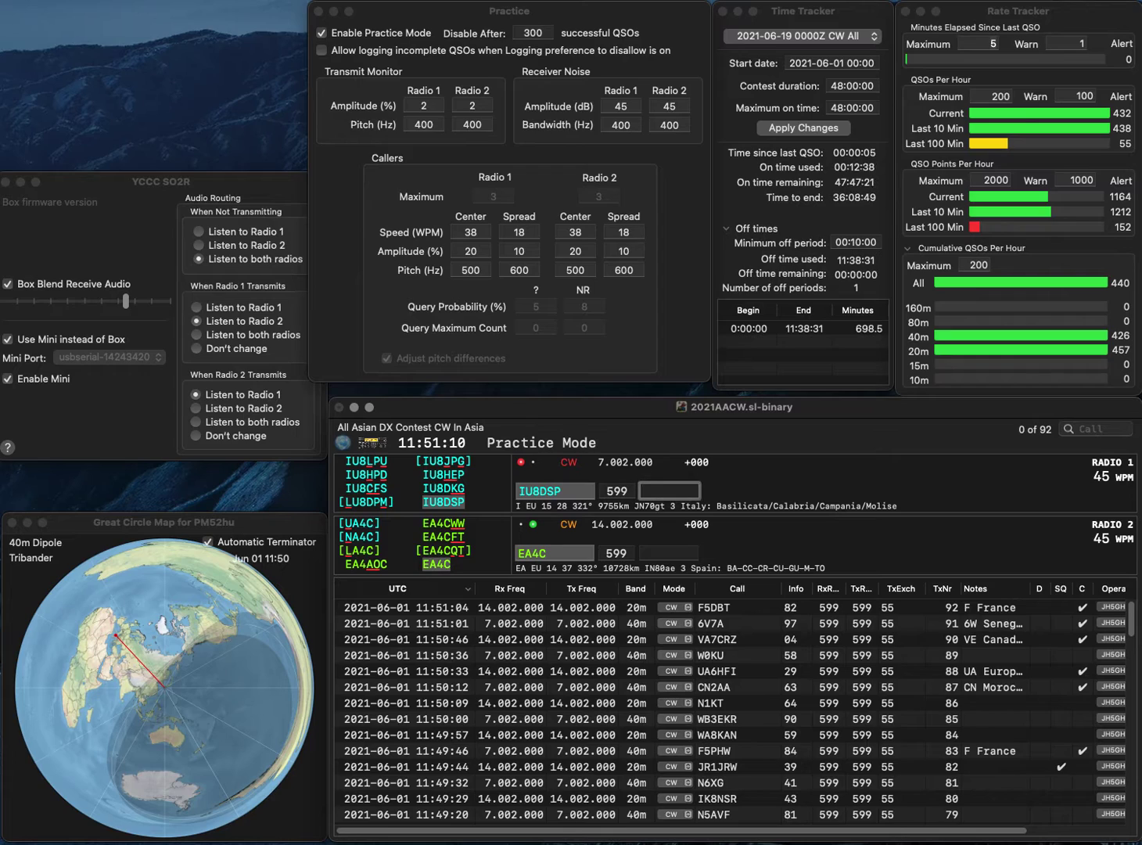
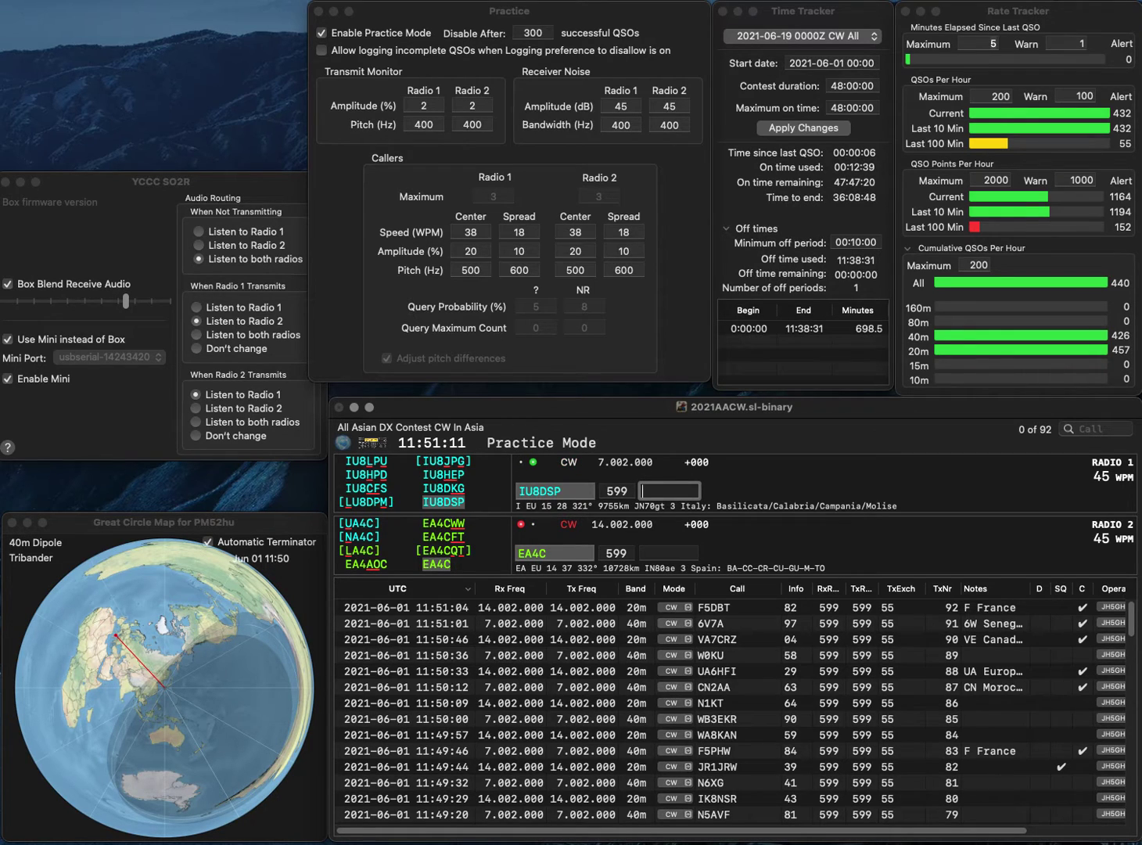
type("9")
key("Return")
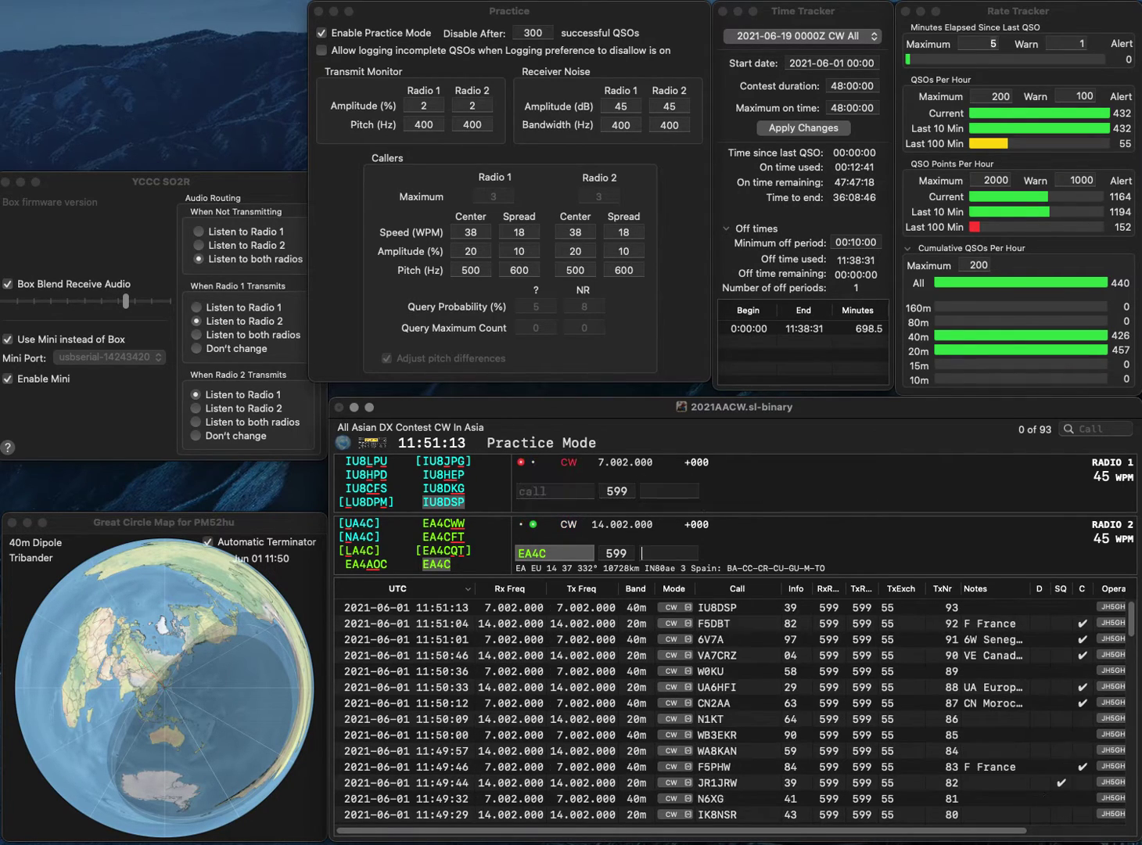
type("1-06")
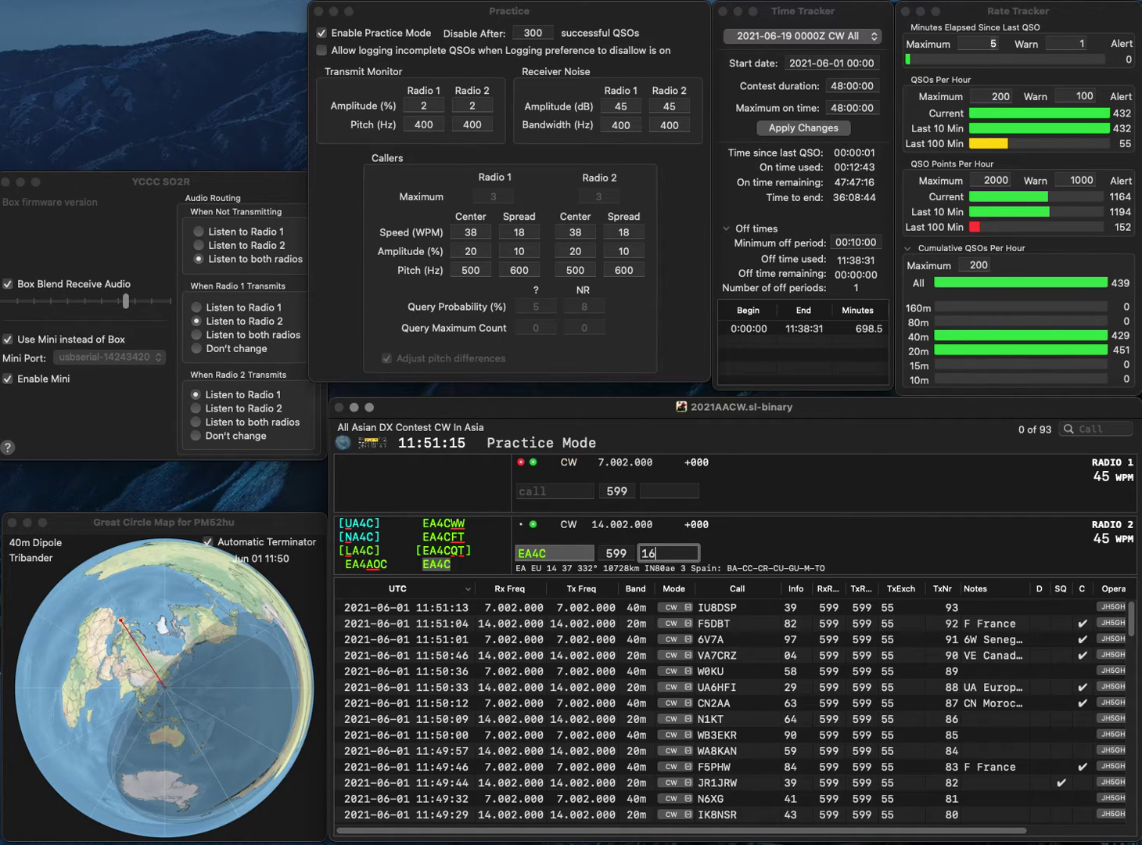
key("Return")
- Enter the calls AA6MK on Radio 1 and PY2F on Radio 2, sending each station the exchange
type("AA6M")
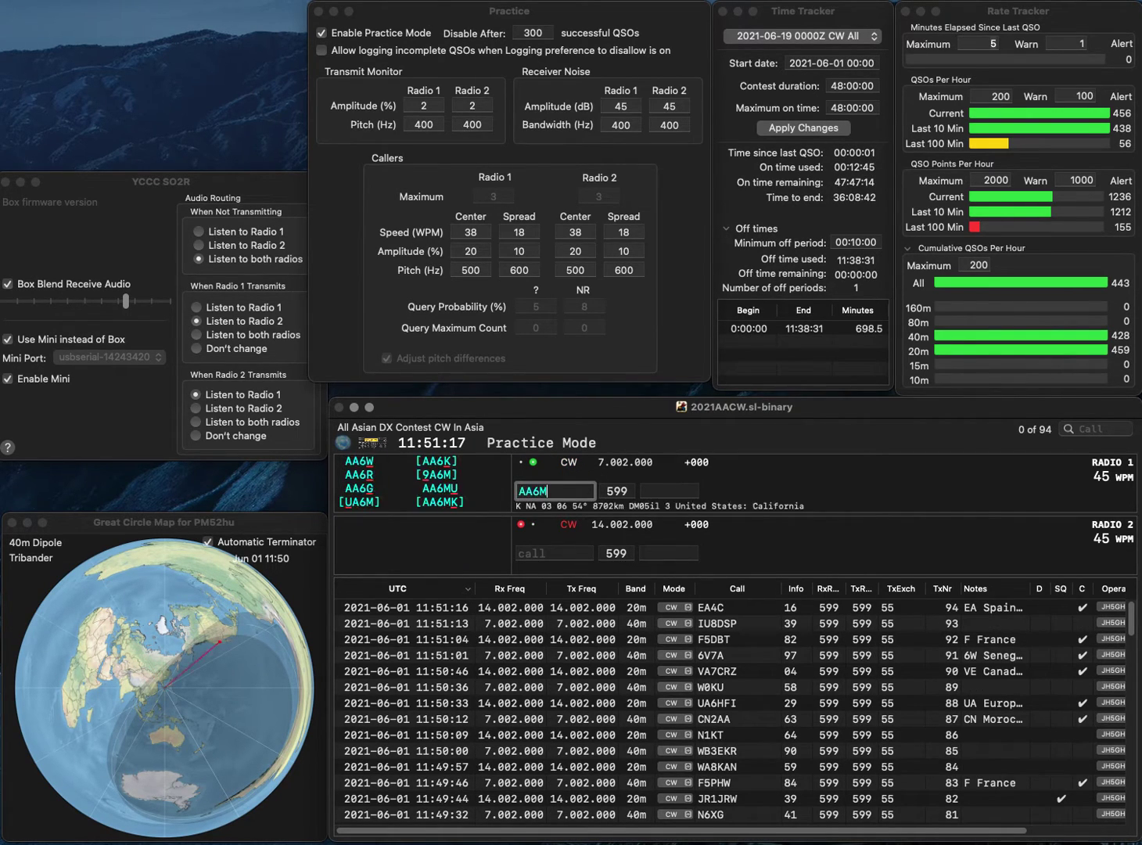
type("K")
key("Return")
type("PY")
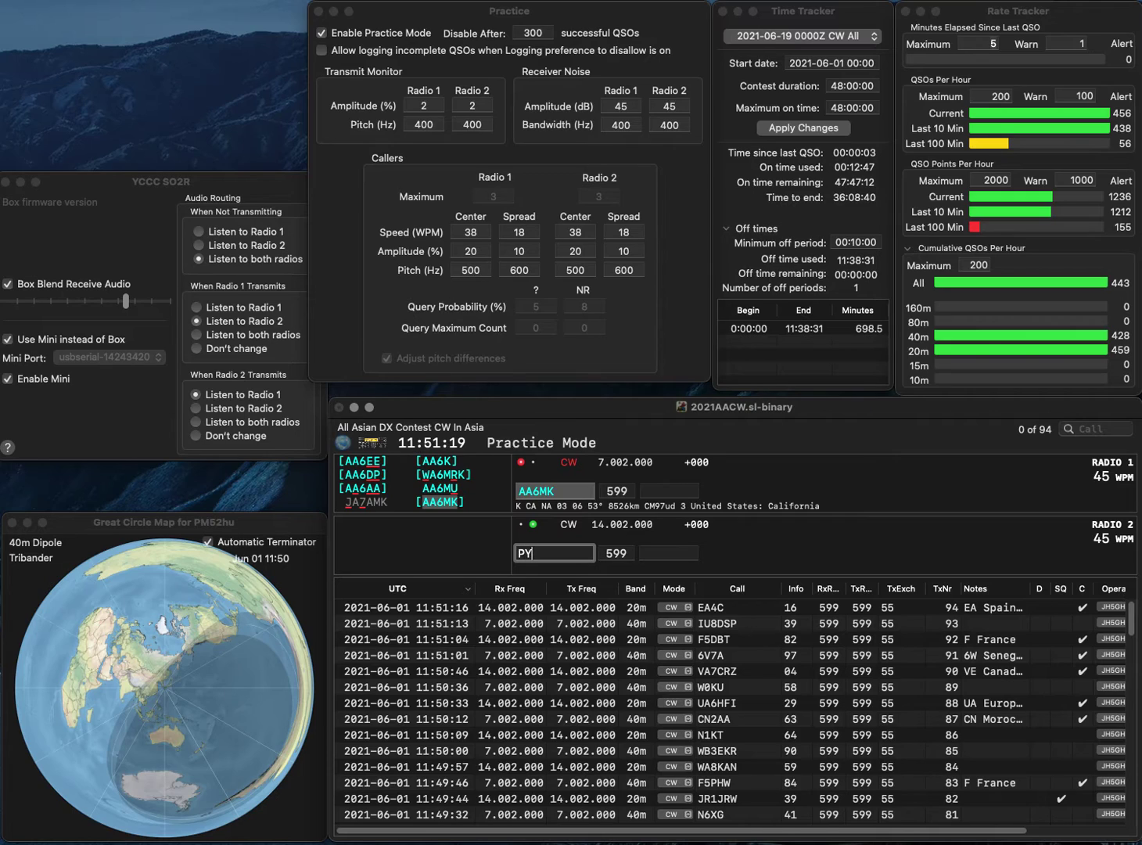
type("2F")
key("Return")
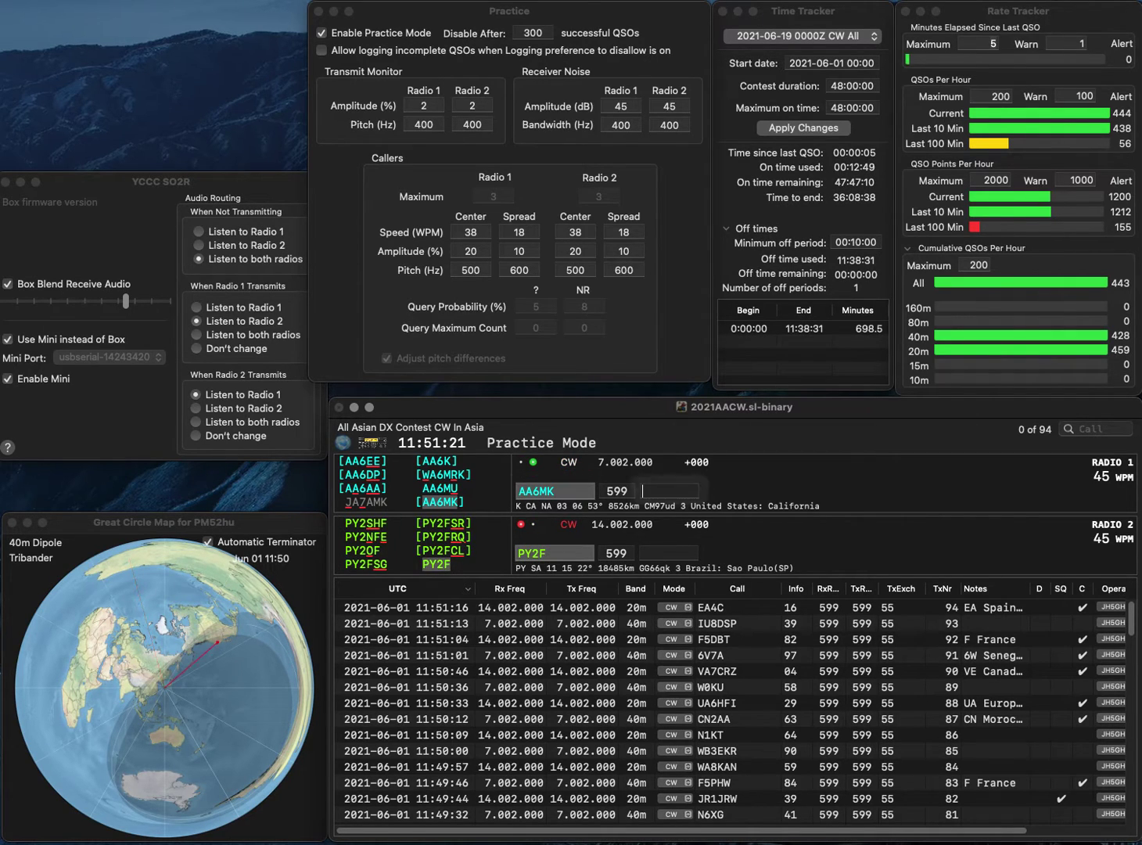
type("82")
key("Return")
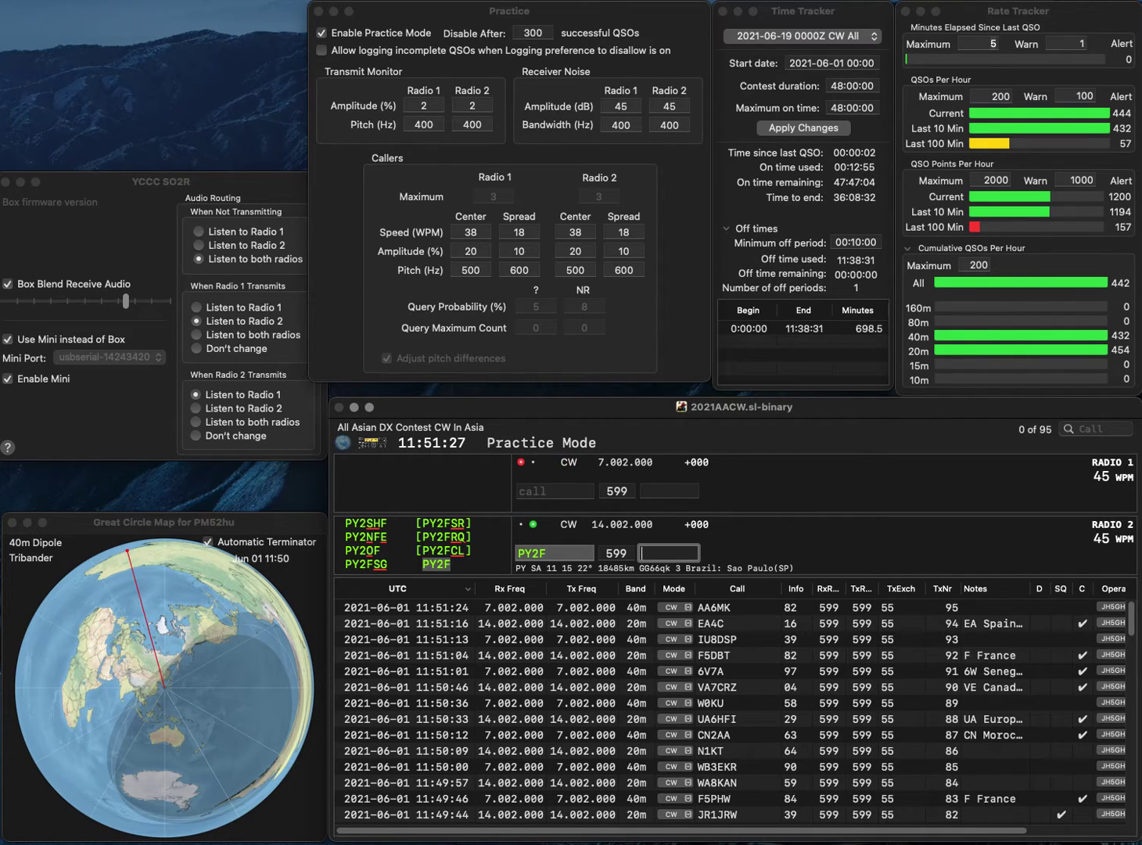
type("69")
key("Return")
type("I2BRT")
key("Return")
type("F6HKA")
key("Return")
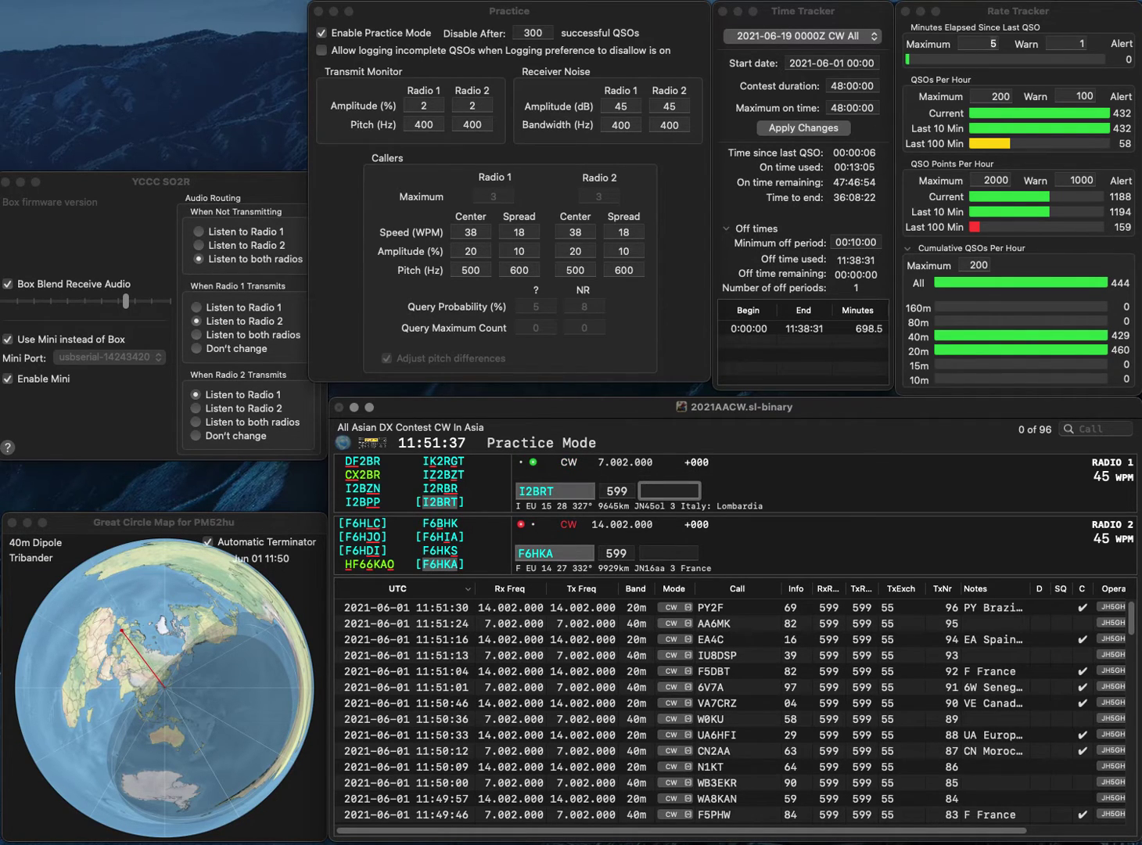
type("84")
key("Return")
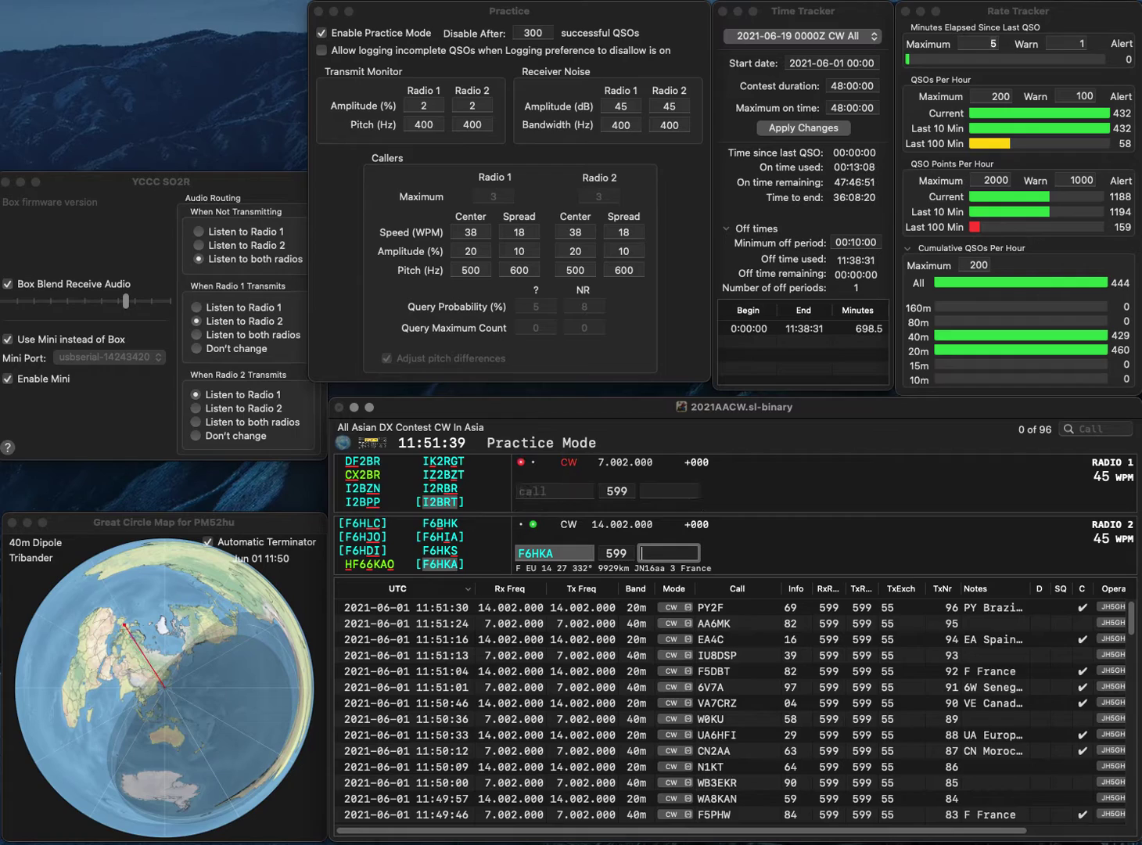
type("27")
key("Return")
- Enter the calls K0DVT on Radio 1 and NJ1S on Radio 2, sending each station the exchange
type("K0DVT")
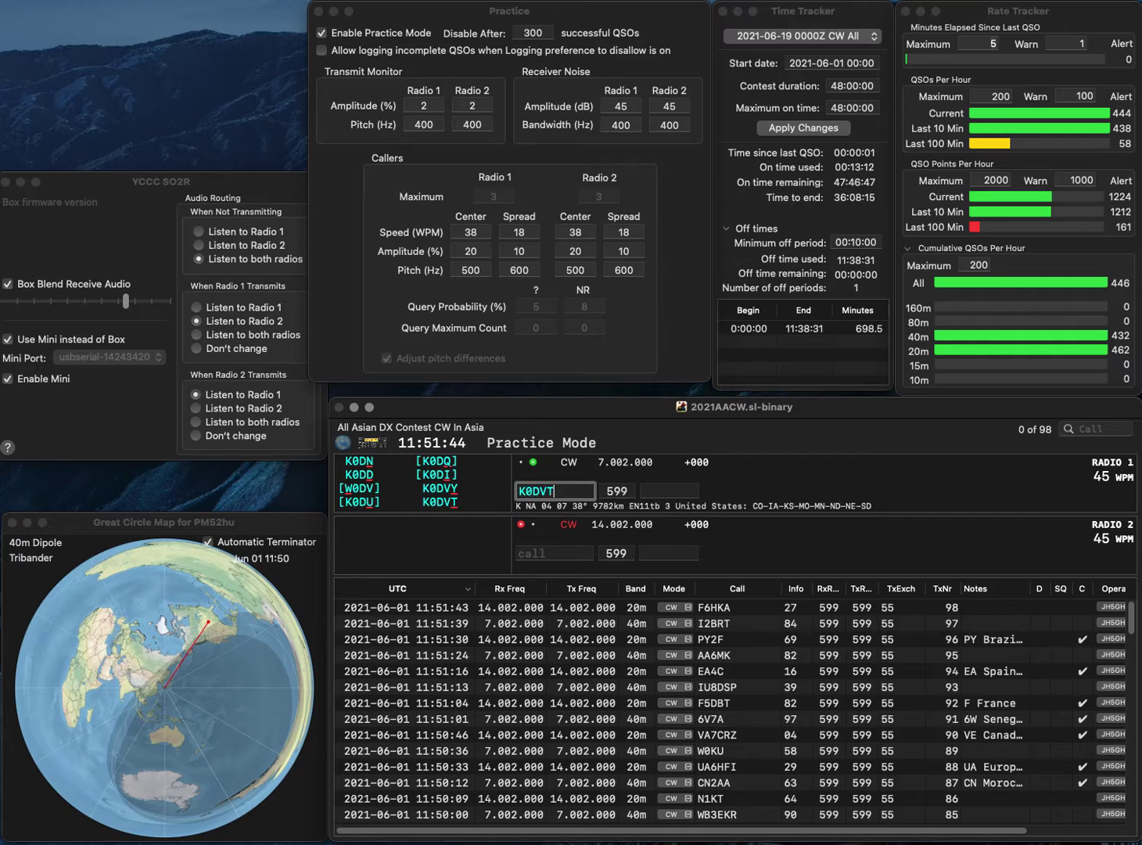
key("Return")
type("NJ1S")
key("Return")
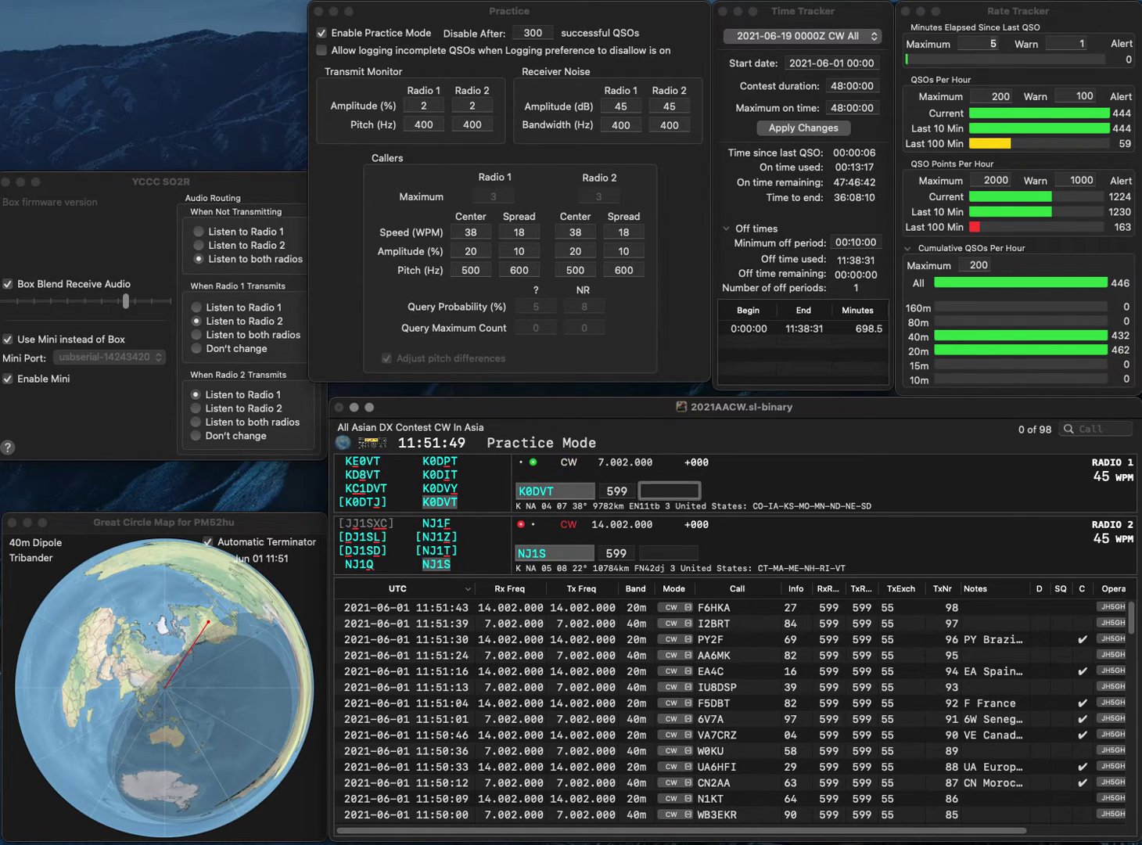
type("61")
key("Return")
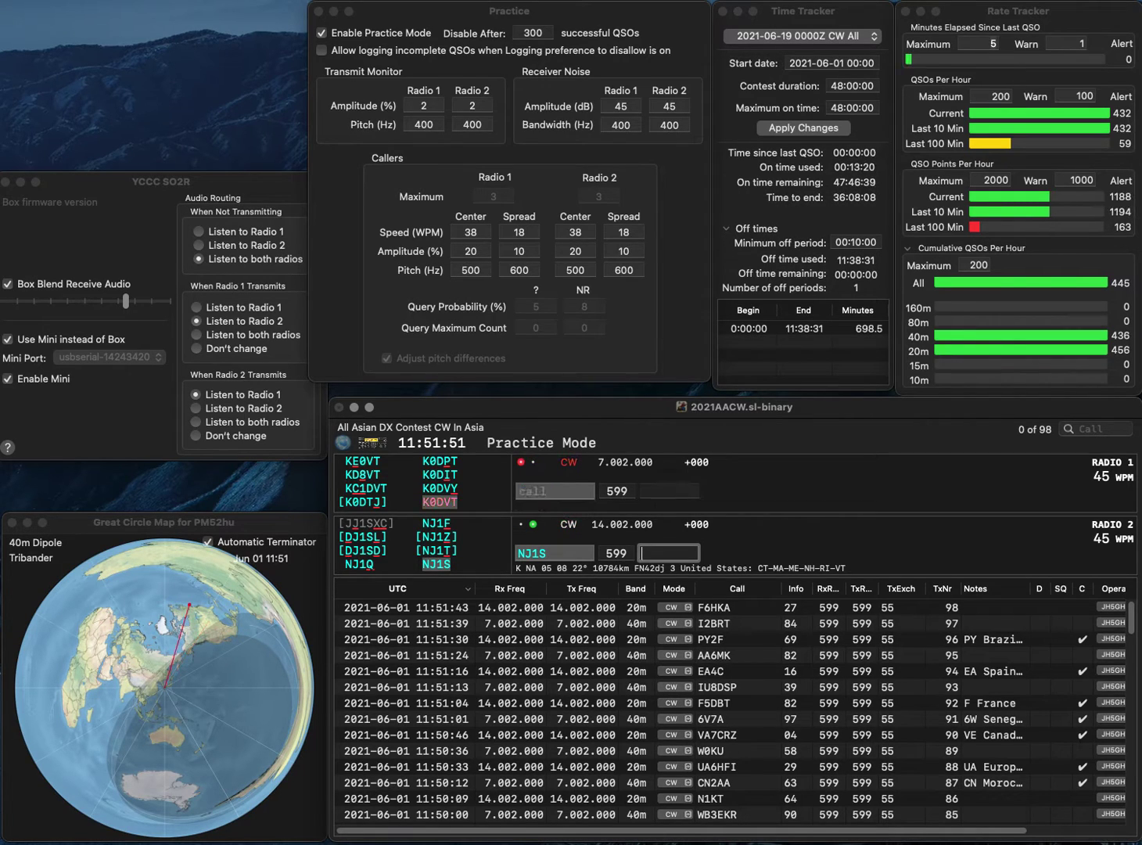
type("9")
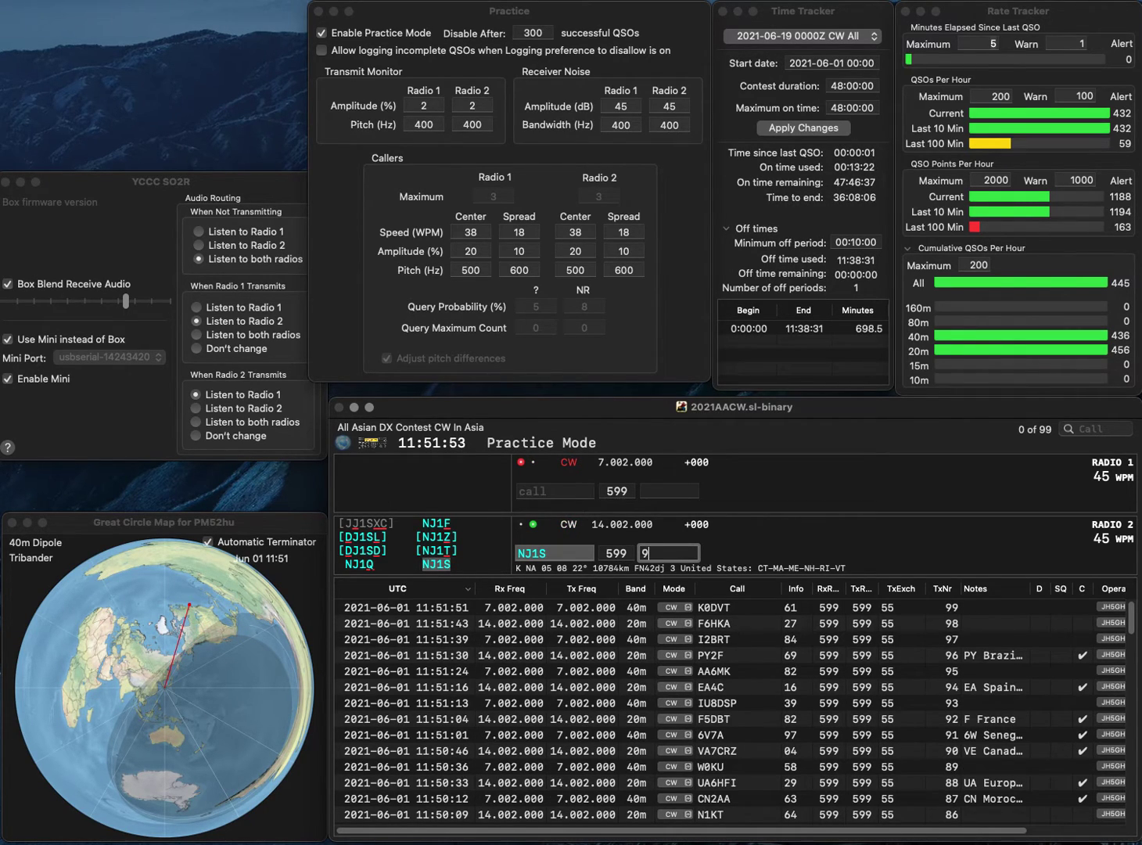
type("0")
key("Return")
type("XC4AA")
key("Left")
key("Left")
type("4")
key("BackSpace")
type("5")
key("Left")
key("Left")
key("Left")
key("Delete")
key("Right")
type("X")
key("Return")
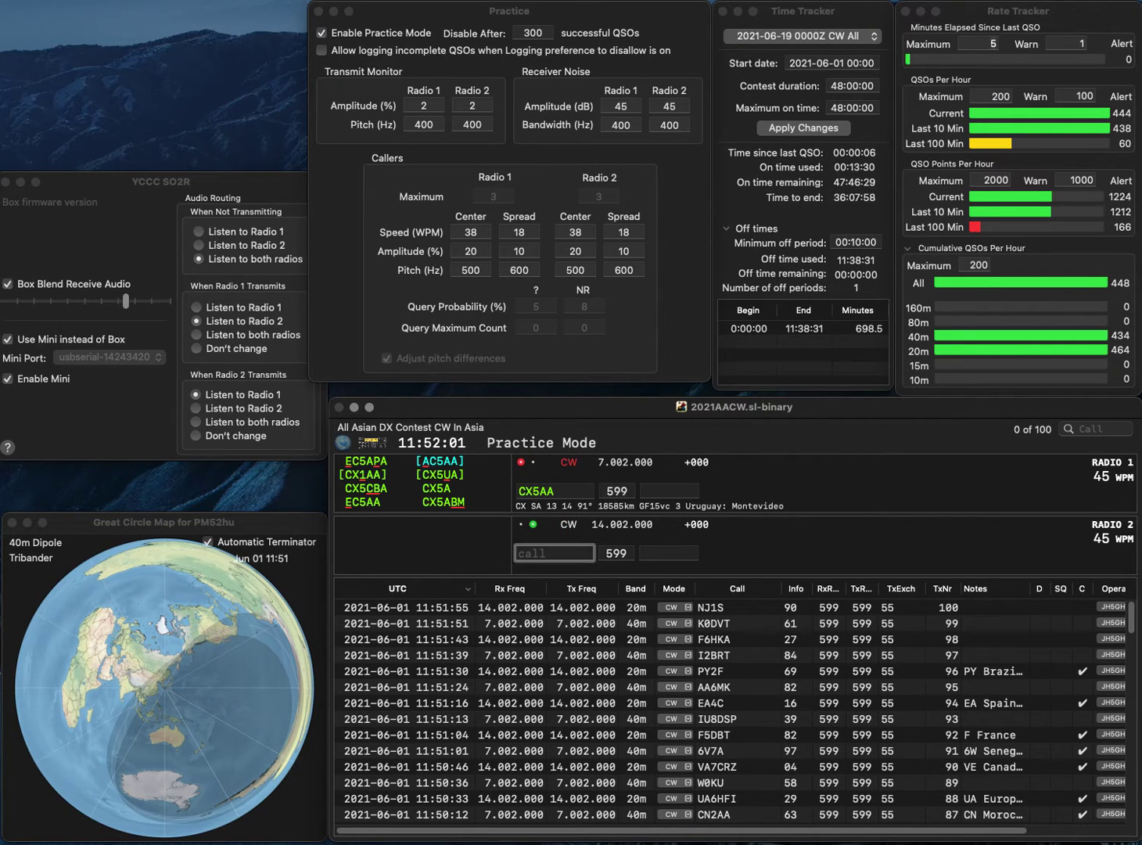
type("0AIS")
key("Left")
key("Left")
key("Left")
key("Left")
type("IZ")
key("Return")
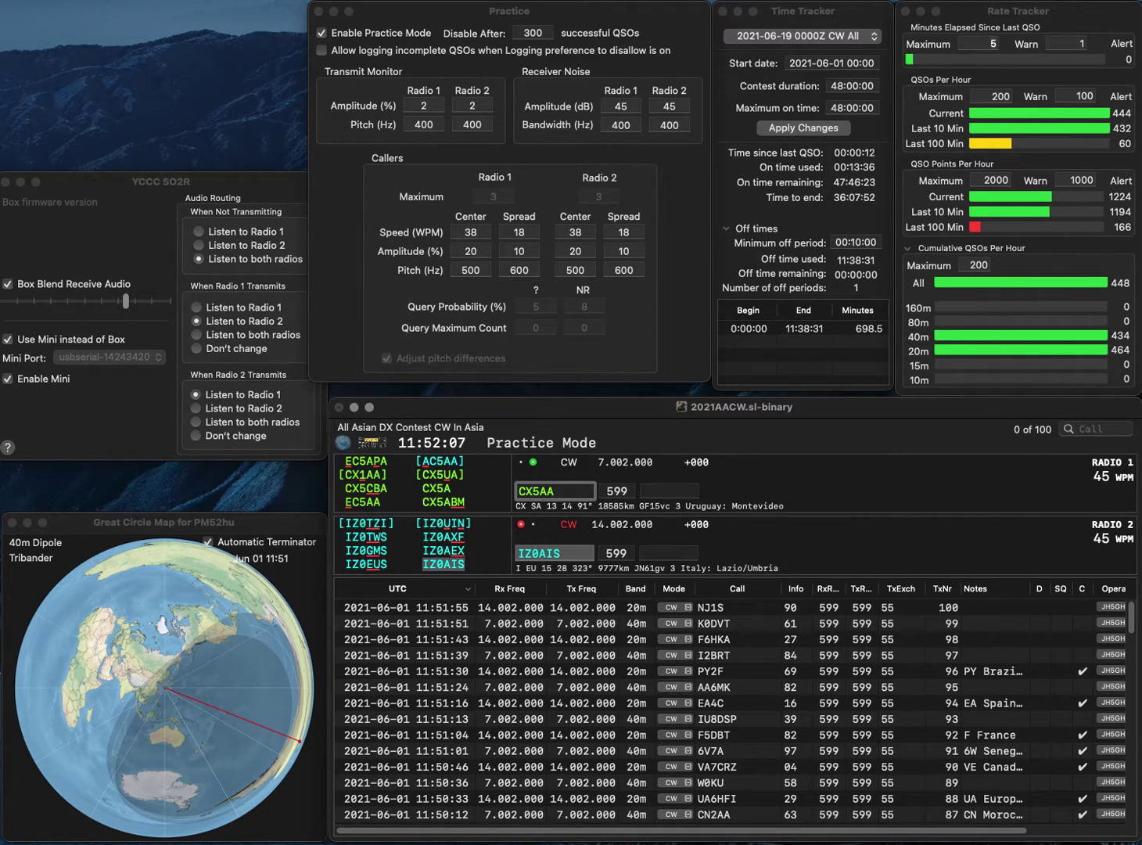
- Correct the Radio 1 call to CX5UA and send it
key("Left")
key("BackSpace")
type("U")
key("Return")
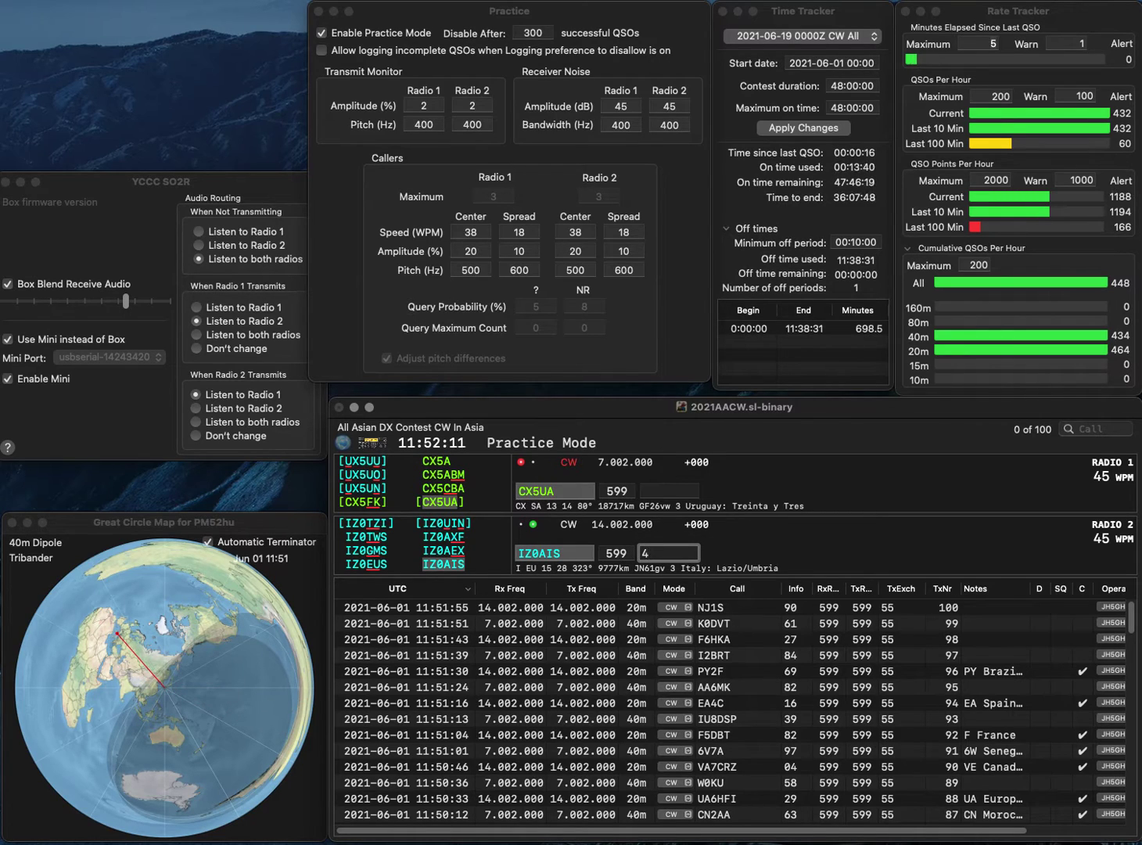
- Log IZ0AIS on Radio 2 with received exchange 49 and CX5UA on Radio 1 with received exchange 10
type("49")
key("Return")
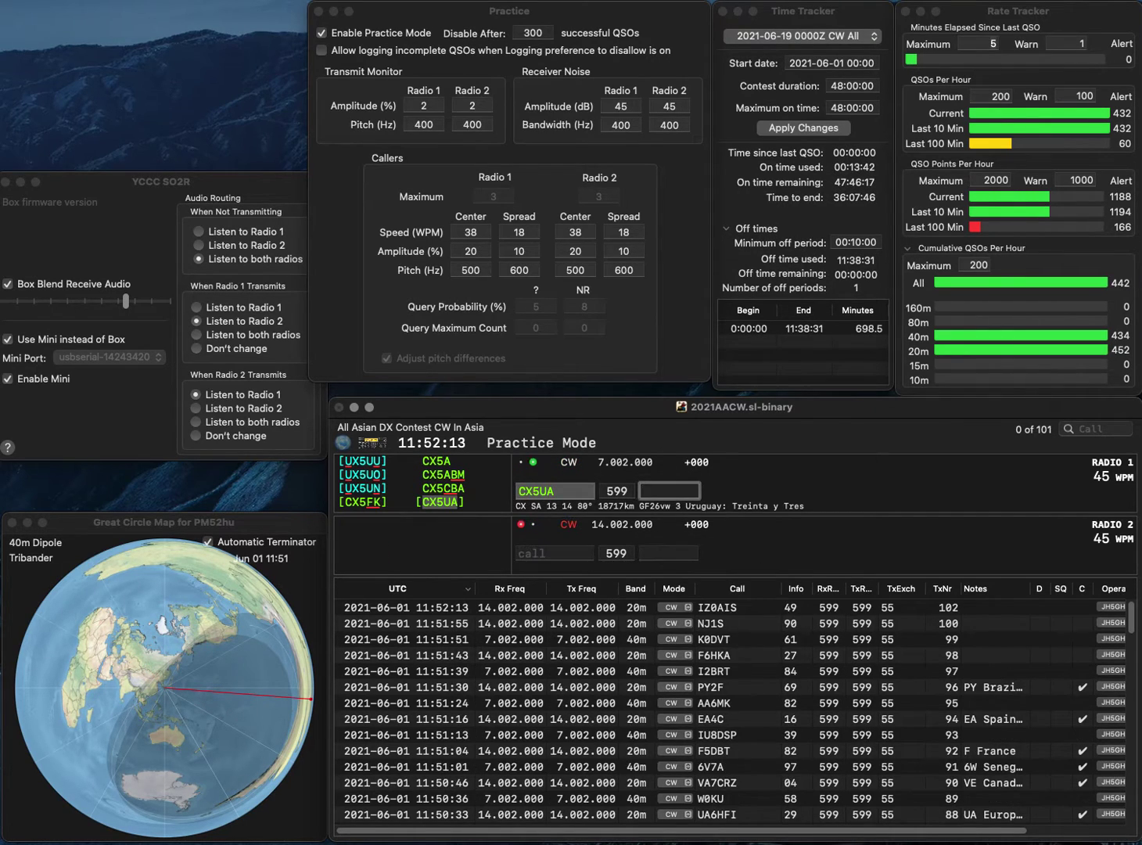
type("1")
key("Return")
type("PV")
key("BackSpace")
type("HE")
key("Left")
key("Left")
key("Left")
type("KI4")
key("Return")
type("AN")
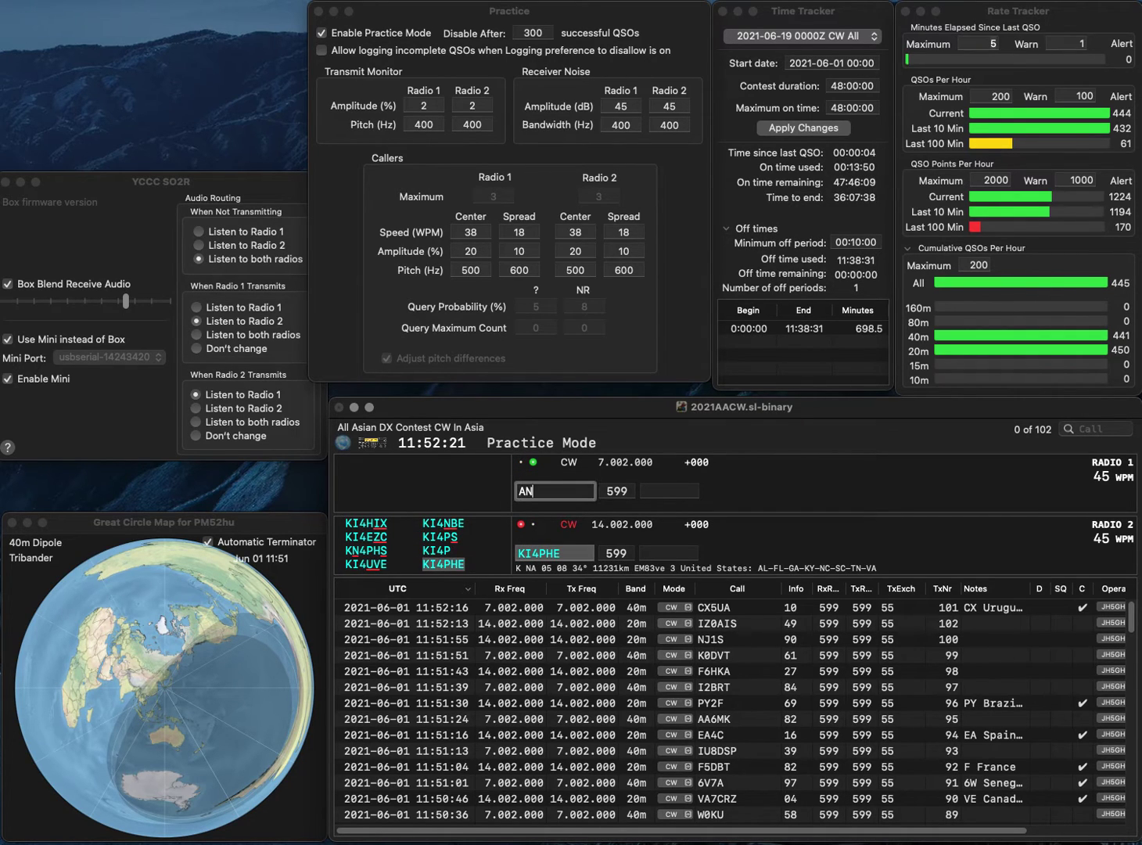
type("JM4ANJ")
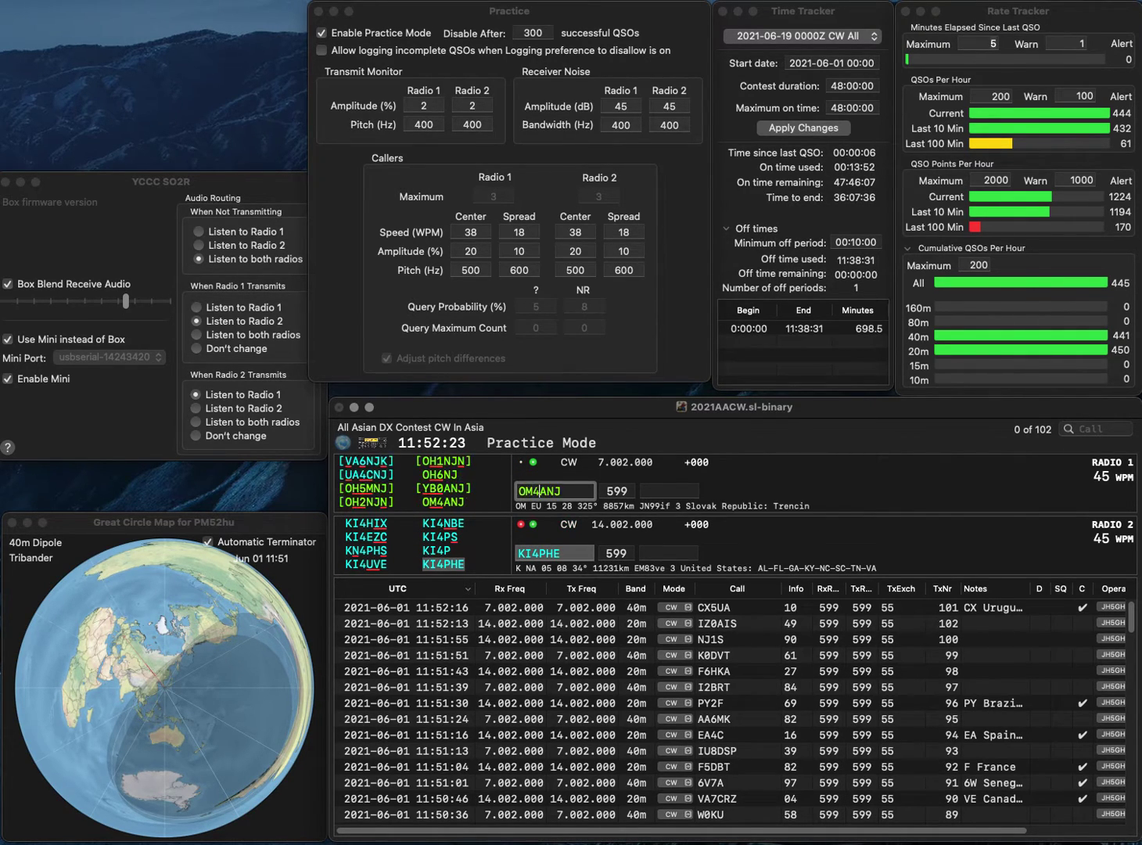
key("Return")
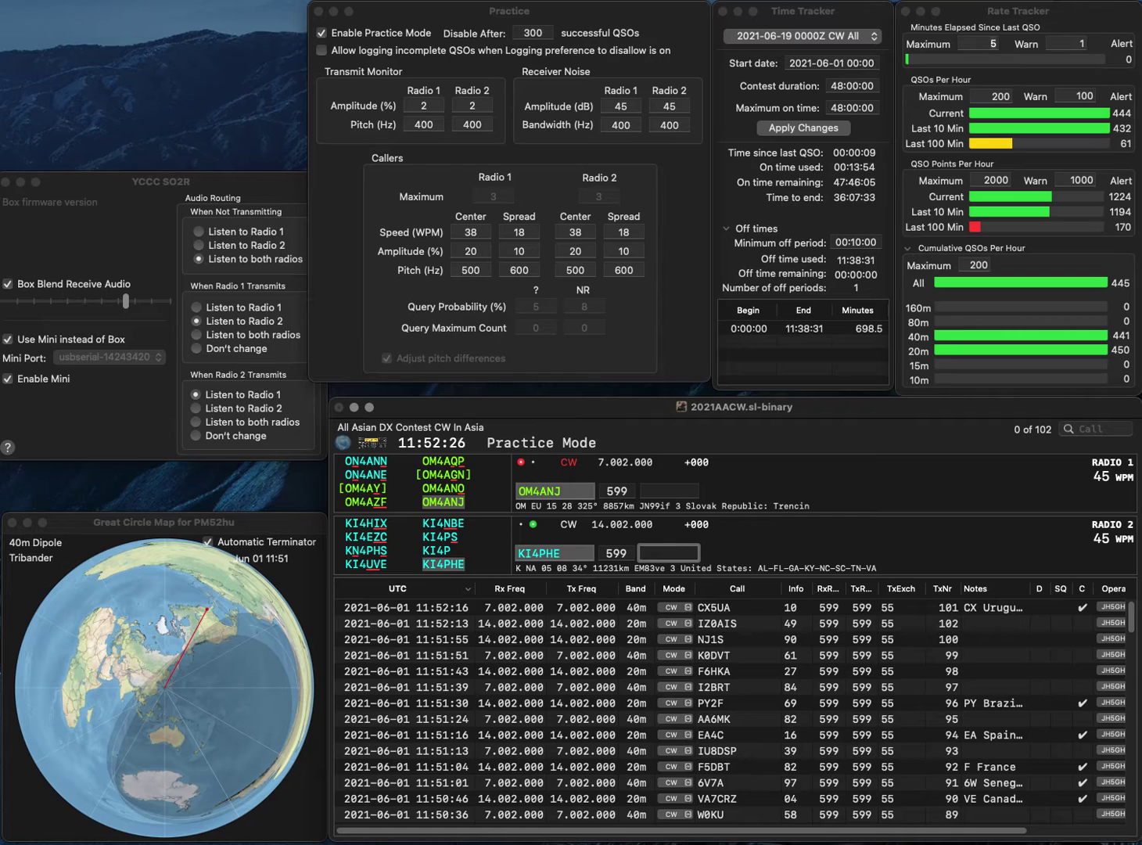
type("60")
key("Return")
type("16")
key("Return")
type("KD8VRL")
key("Return")
type("SX2")
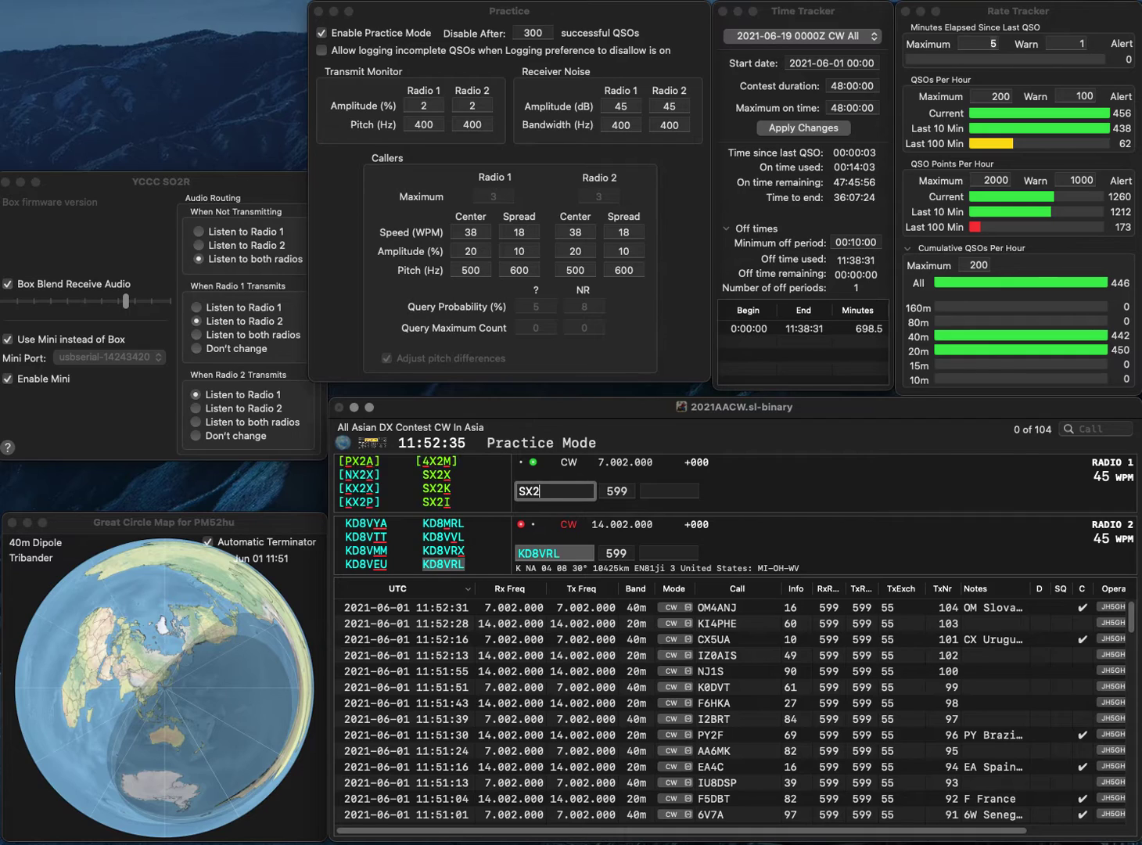
type("00BYR")
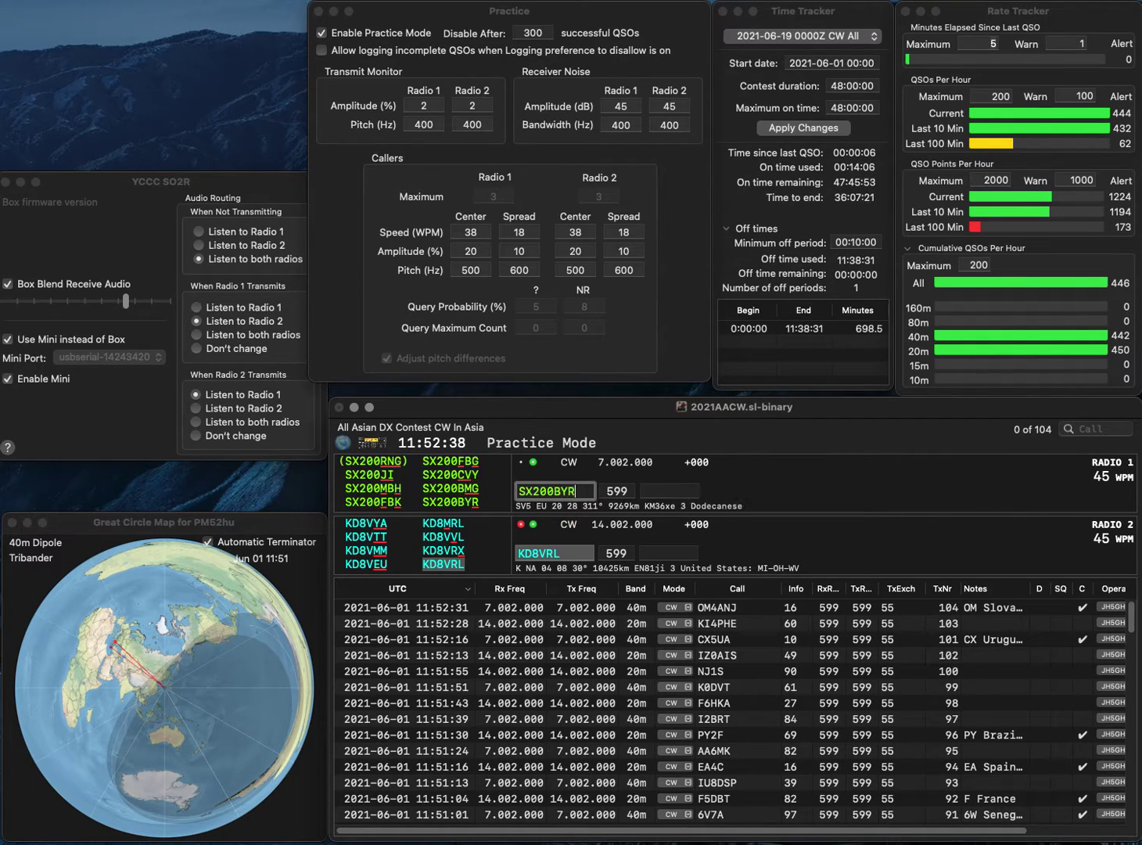
key("Return")
type("77")
key("Return")
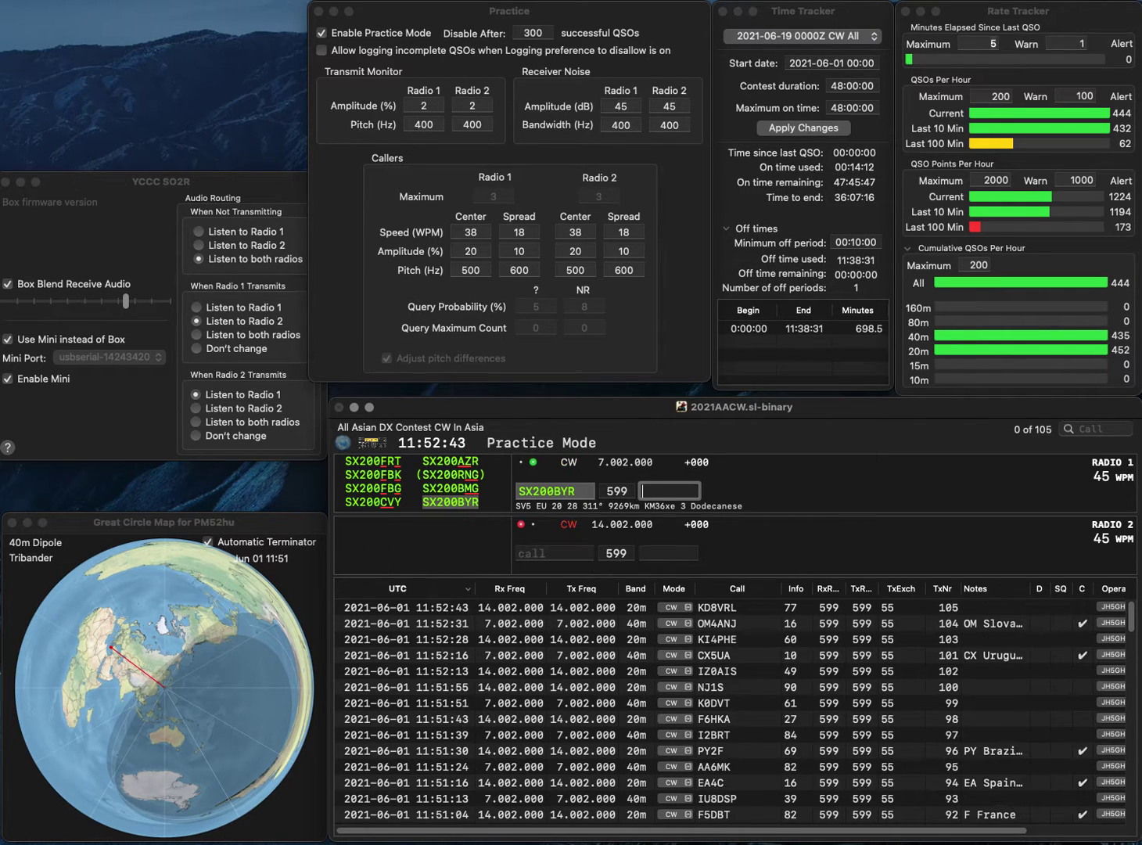
type("9")
key("Return")
- Send the partial call 3DPA on Radio 2, and enter F1GRH on Radio 1 and send that station the exchange
type("3")
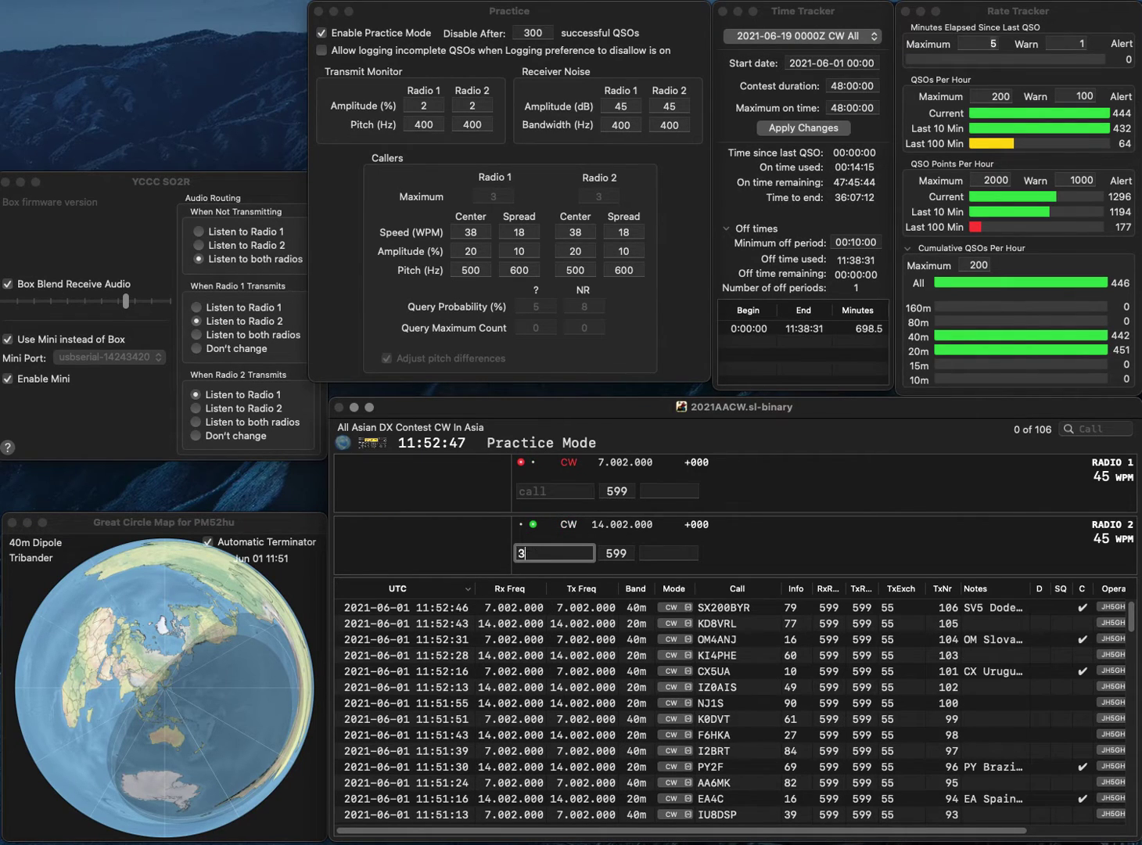
type("DPA")
key("Return")
type("F1GRH")
key("Return")
type("LA")
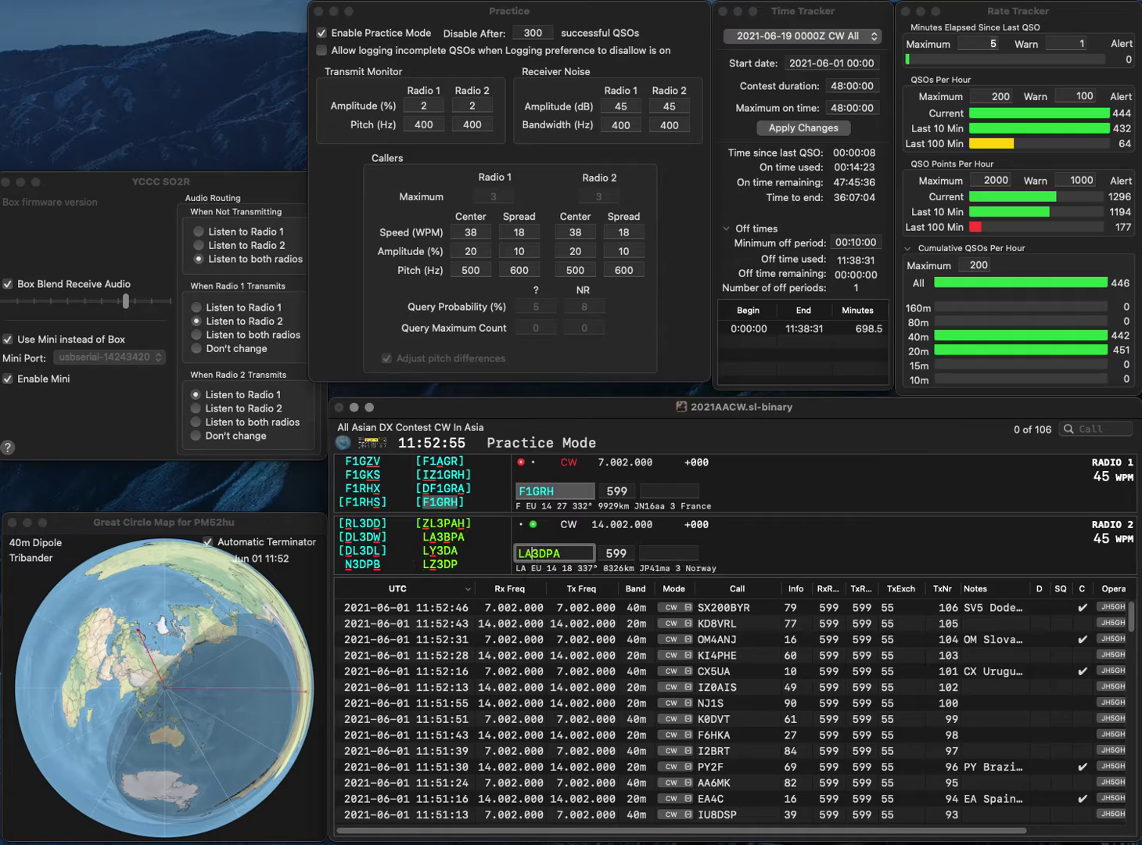
key("BackSpace")
key("BackSpace")
key("BackSpace")
type("BPA")
key("Return")
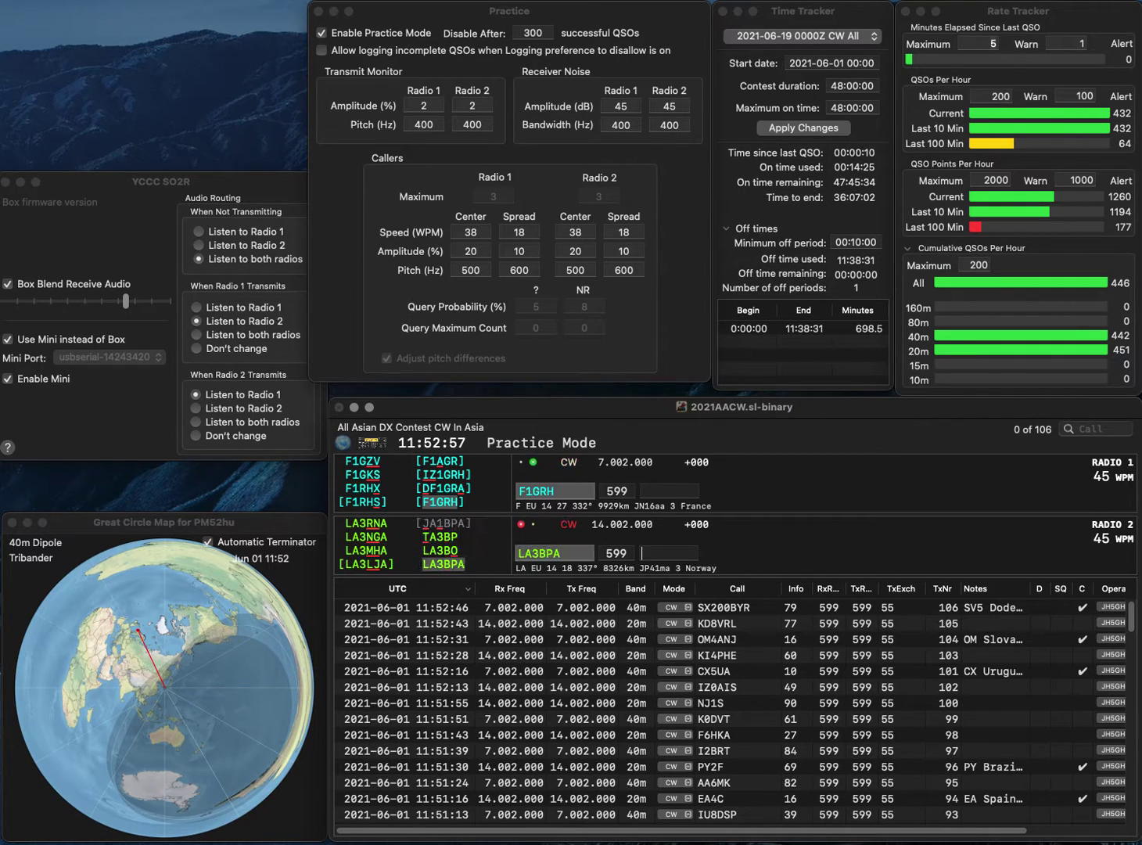
type("21")
key("Return")
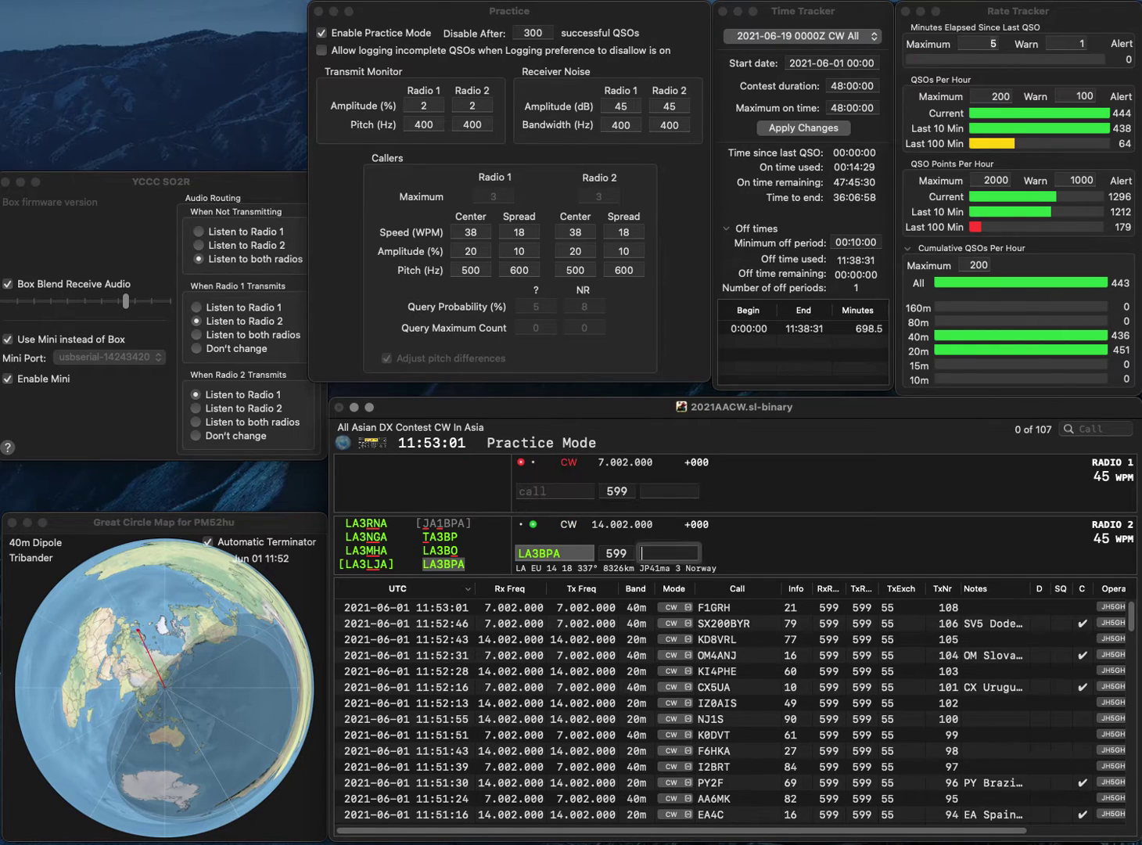
type("36")
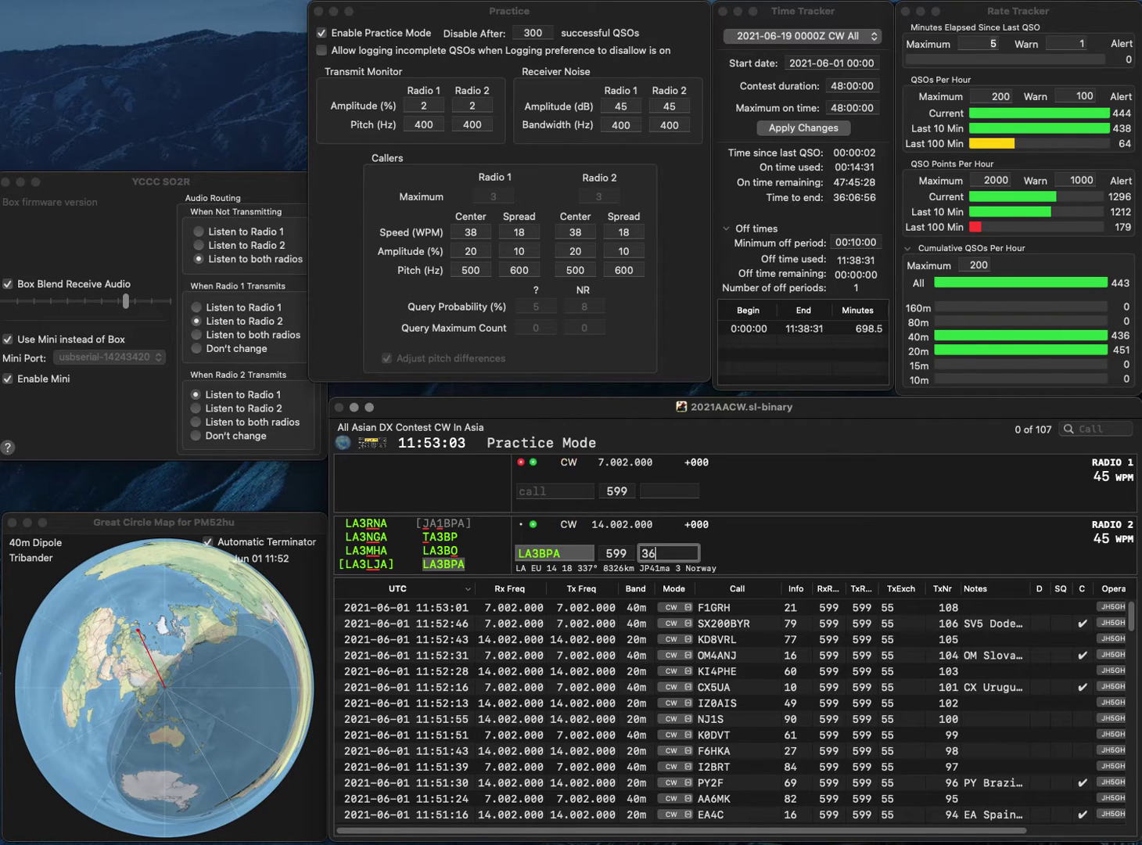
key("Return")
type("F1AKK")
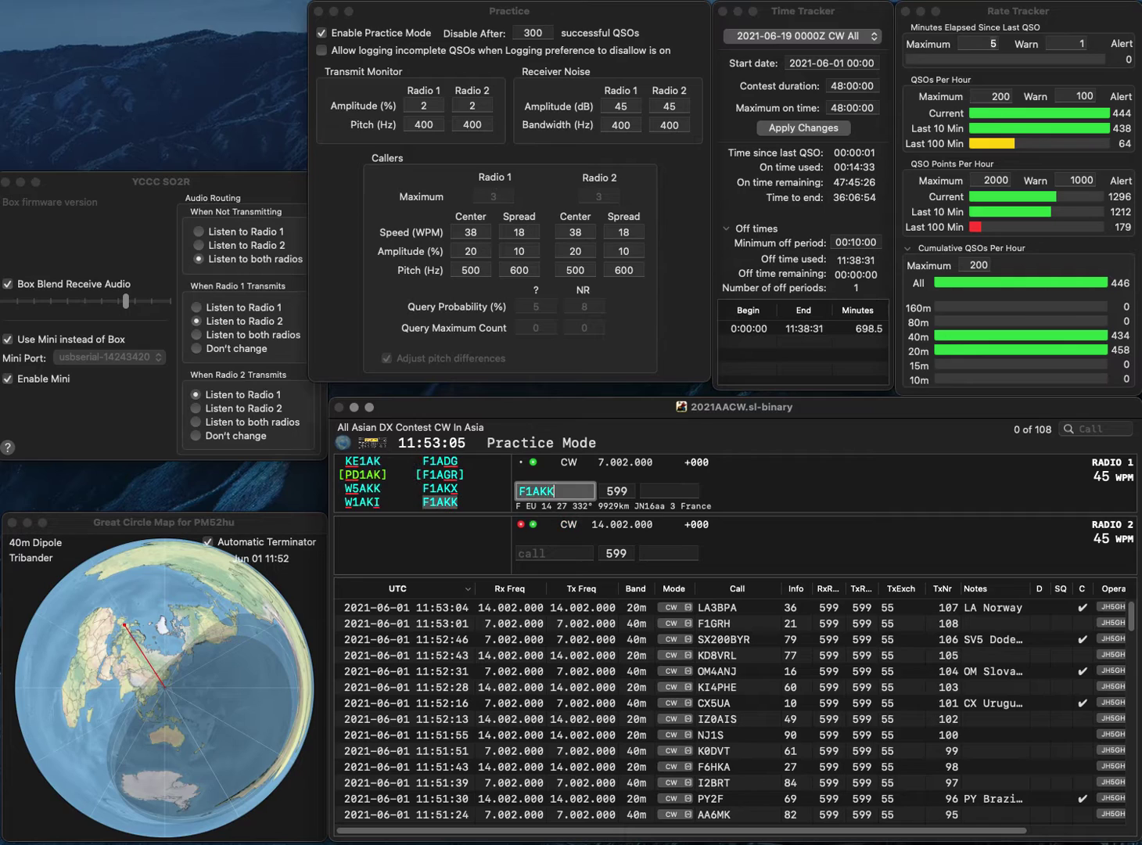
key("Return")
type("DL1PT")
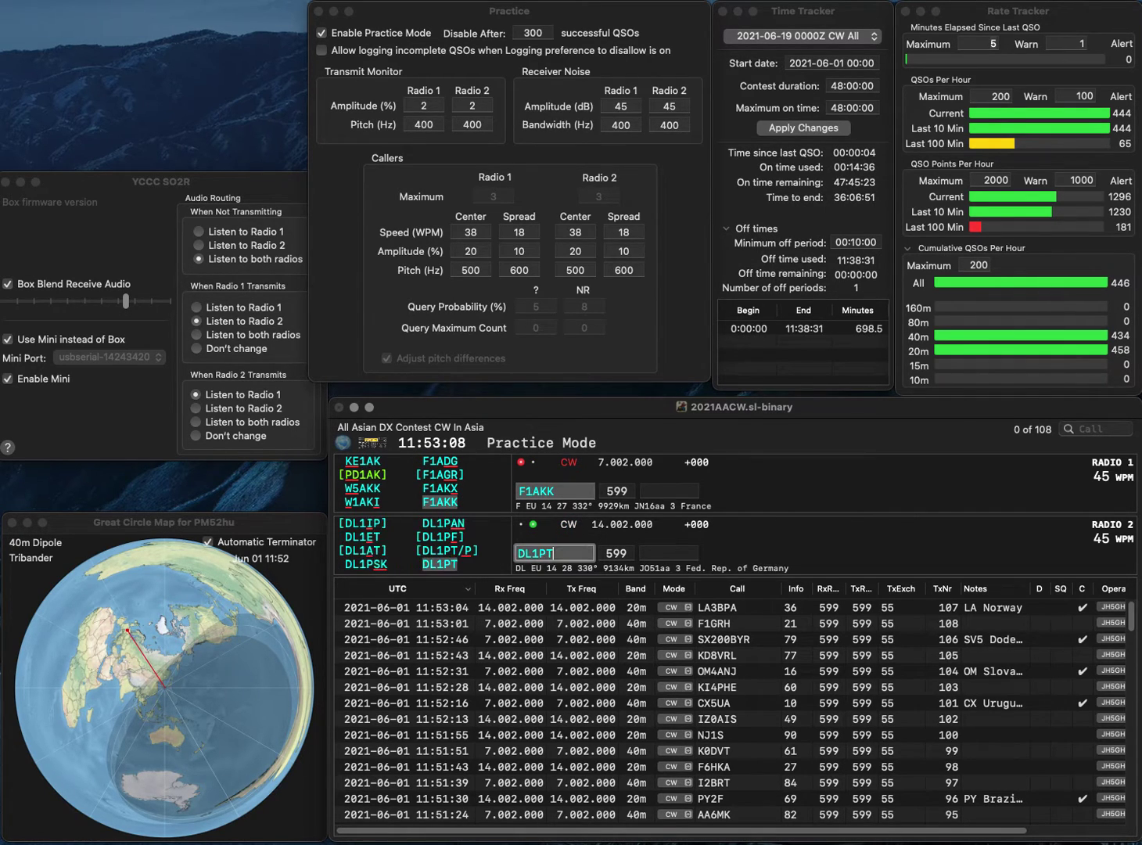
key("Return")
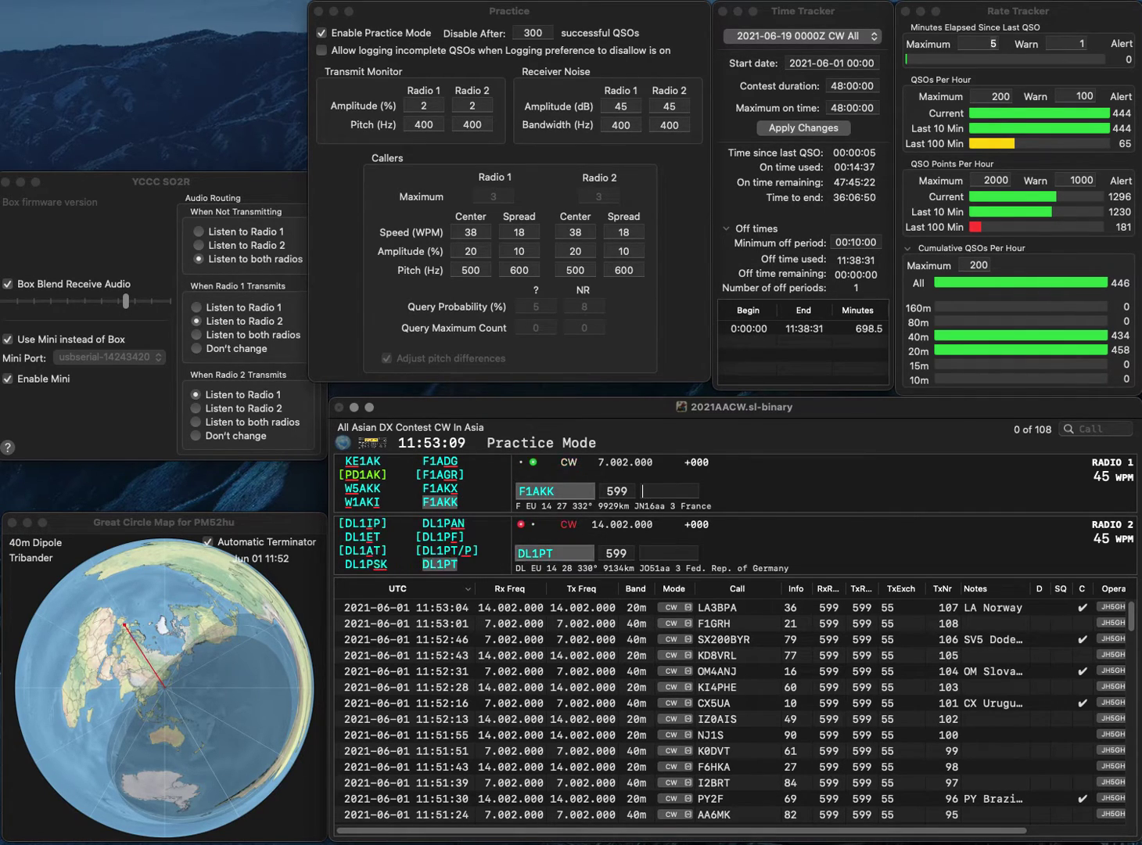
type("06")
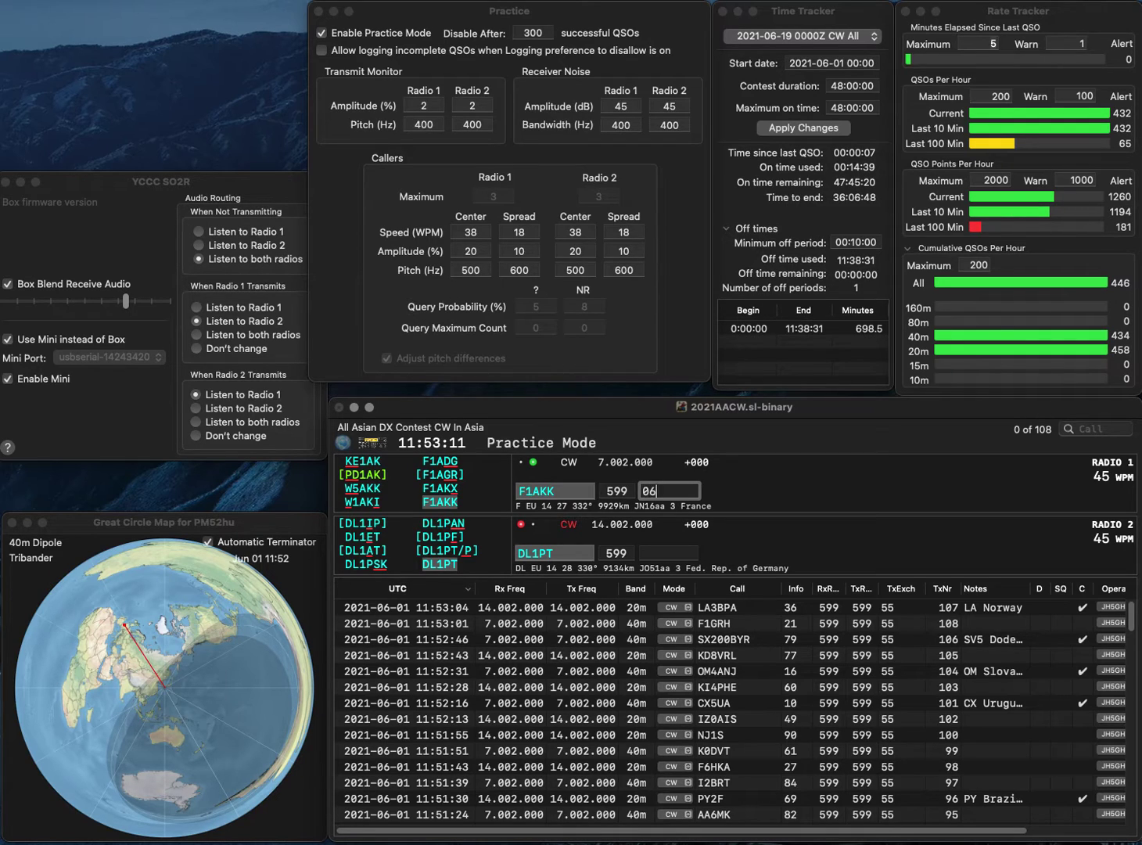
key("Return")
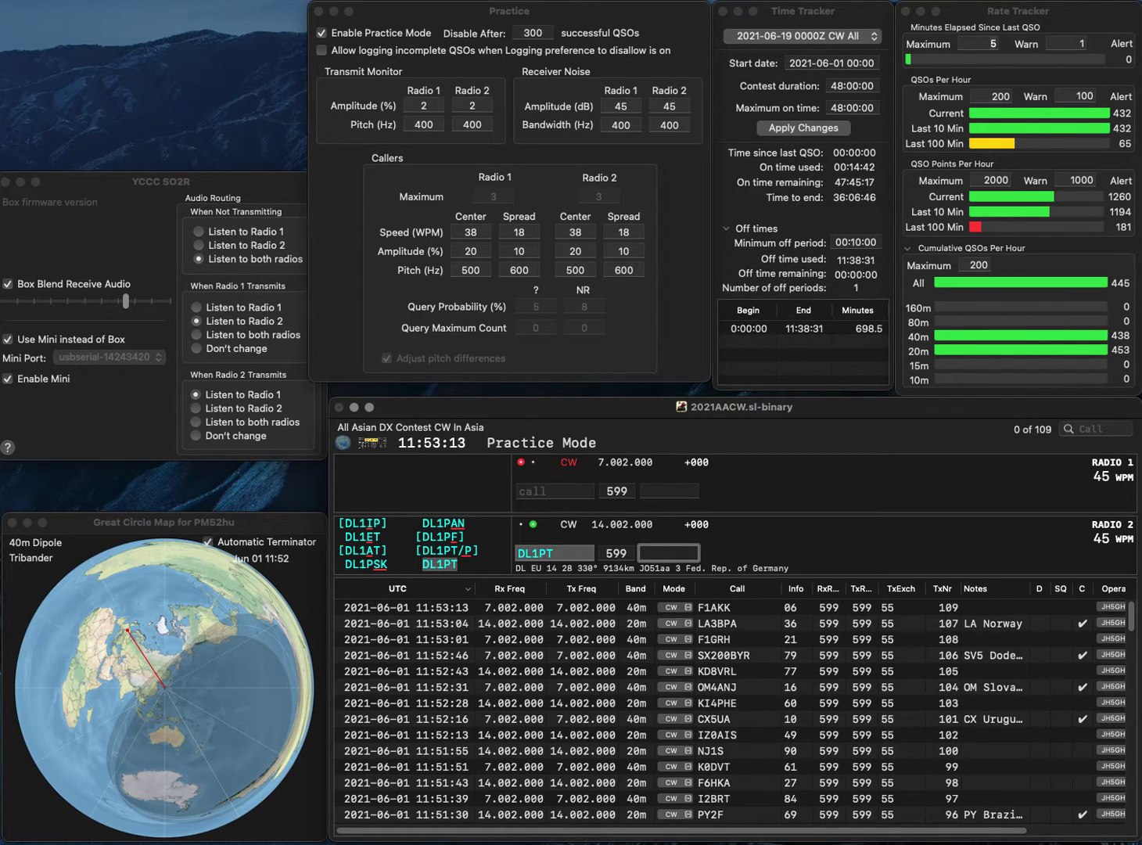
type("74")
key("Return")
- Enter the calls OK2FD on Radio 1 and ZL1RQ on Radio 2, sending each station the exchange
type("0K2FD")
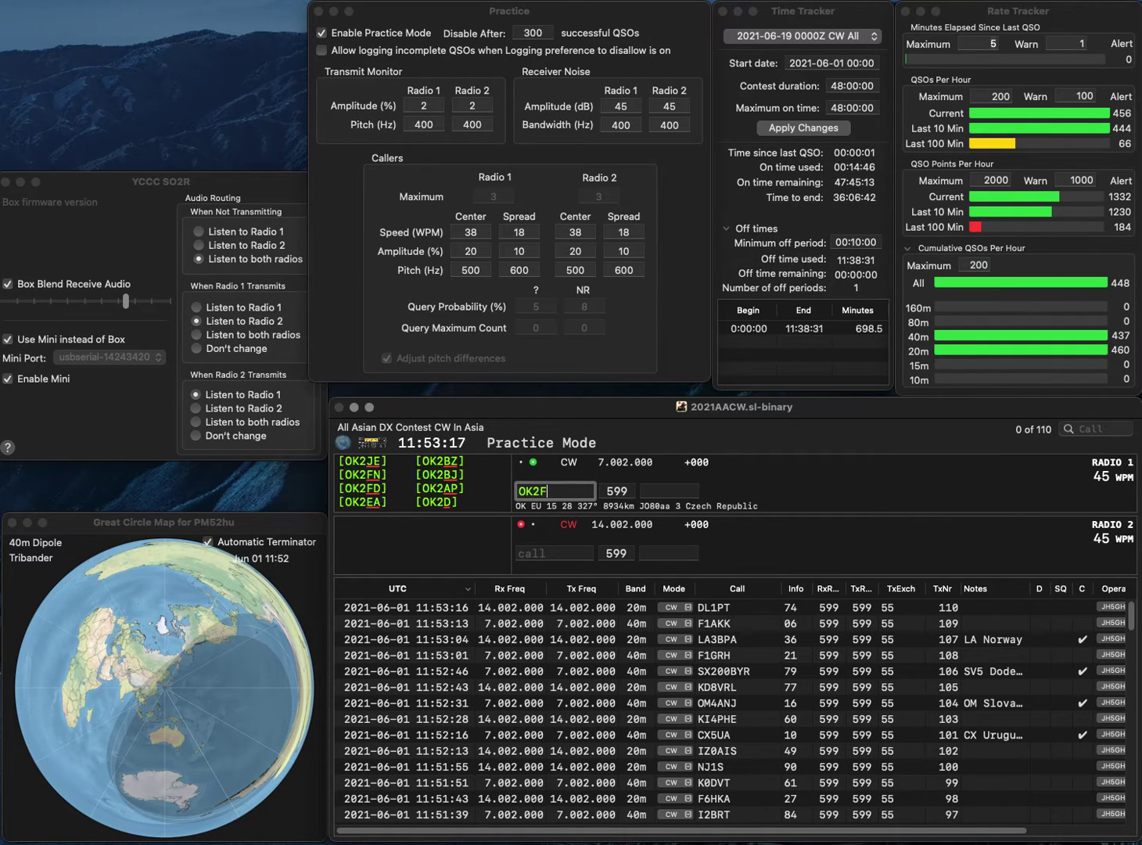
key("Return")
type("L1L")
key("BackSpace")
type("RQ")
key("Home")
type("Z")
key("Return")
type("96")
key("Return")
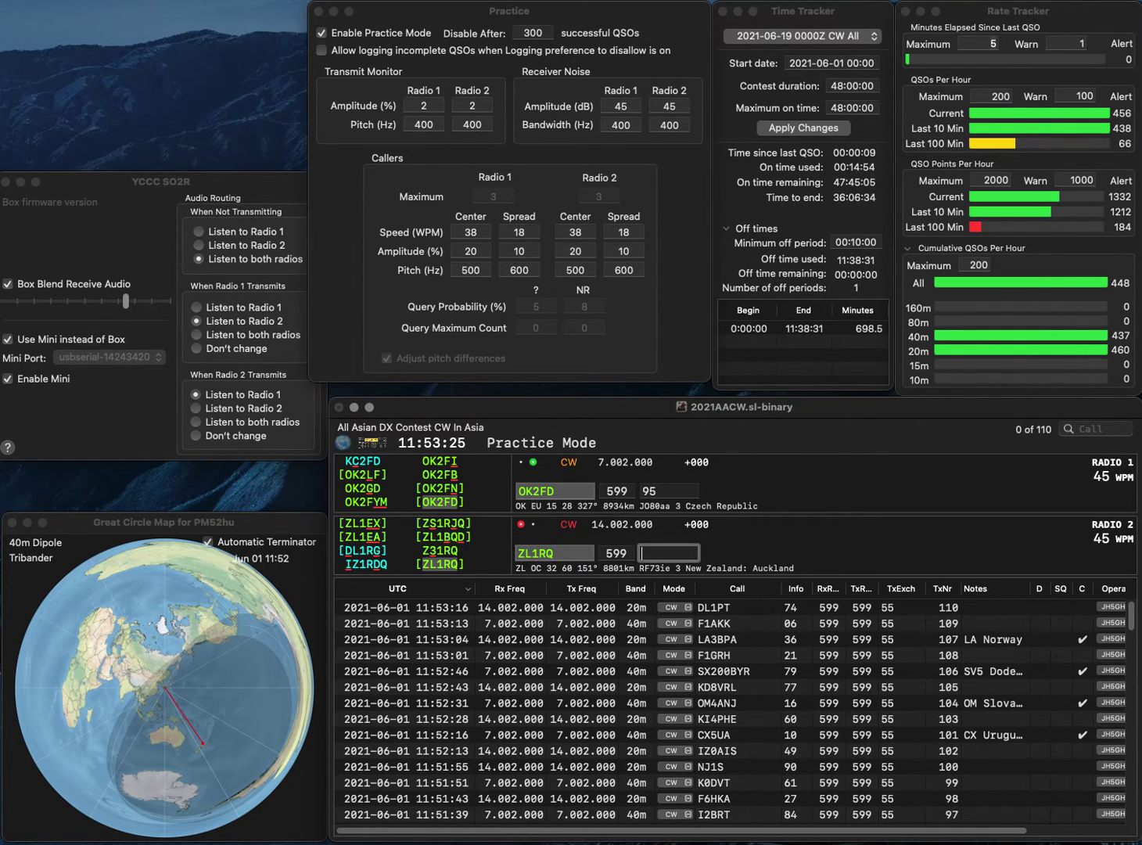
type("43")
key("Return")
- Send the partial call WA on Radio 1 and the partial call AD on Radio 2
type("WA2")
key("BackSpace")
key("Return")
type("N")
key("BackSpace")
type("AD")
key("Return")
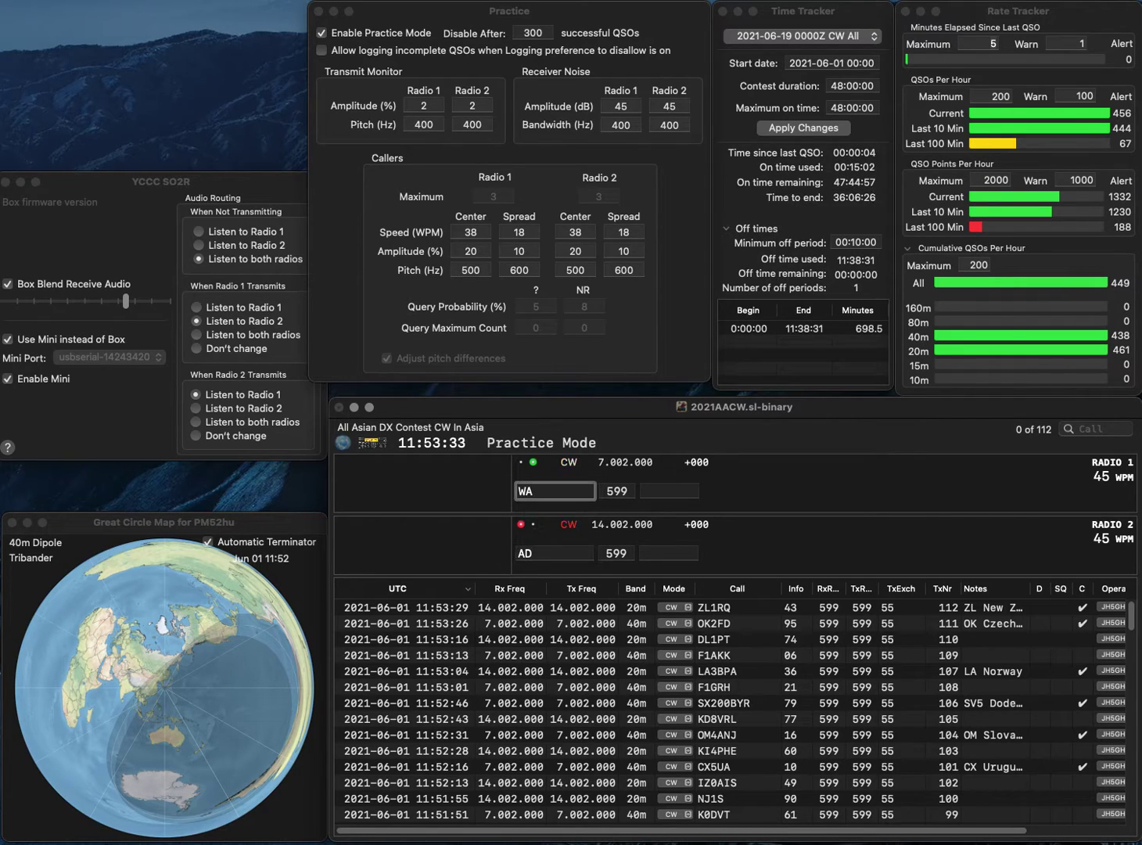
- Complete the calls as WA2FHJ on Radio 1 and AC5AA on Radio 2, sending each station the exchange
type("2FHJ")
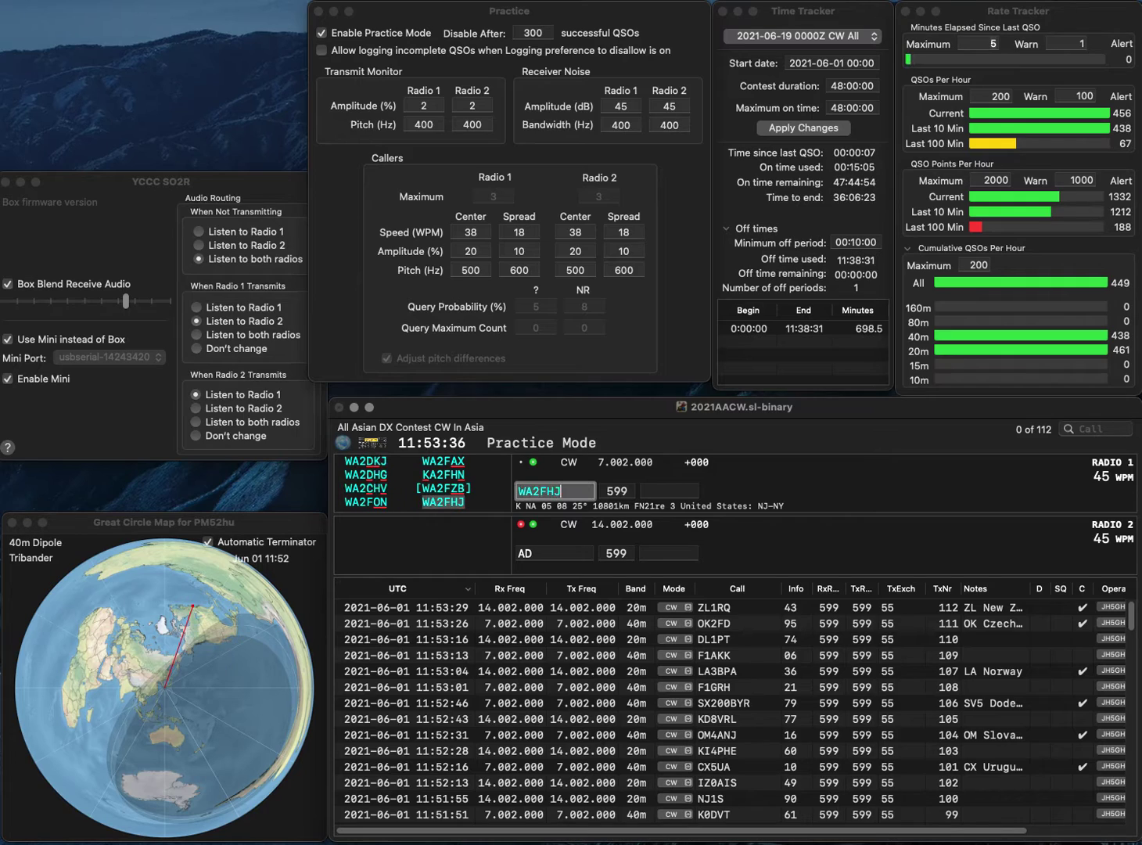
key("Return")
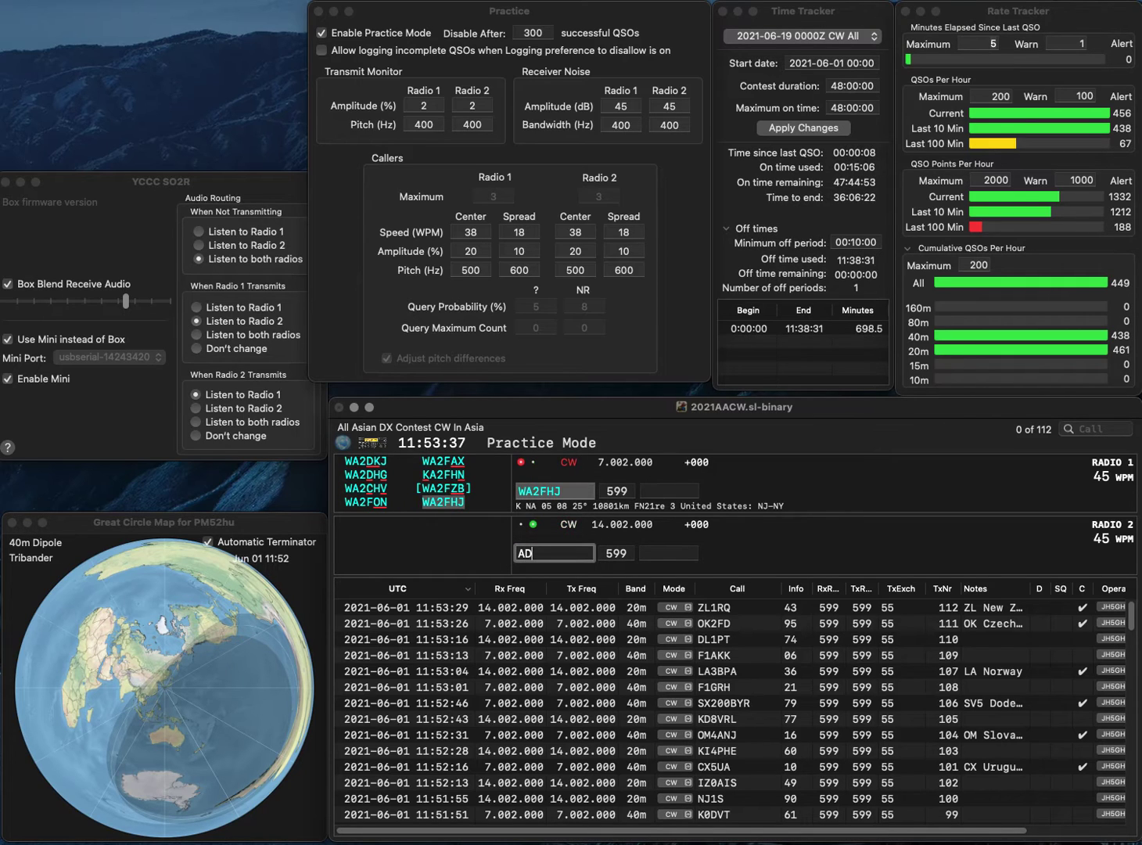
key("BackSpace")
type("C5AA")
key("Return")
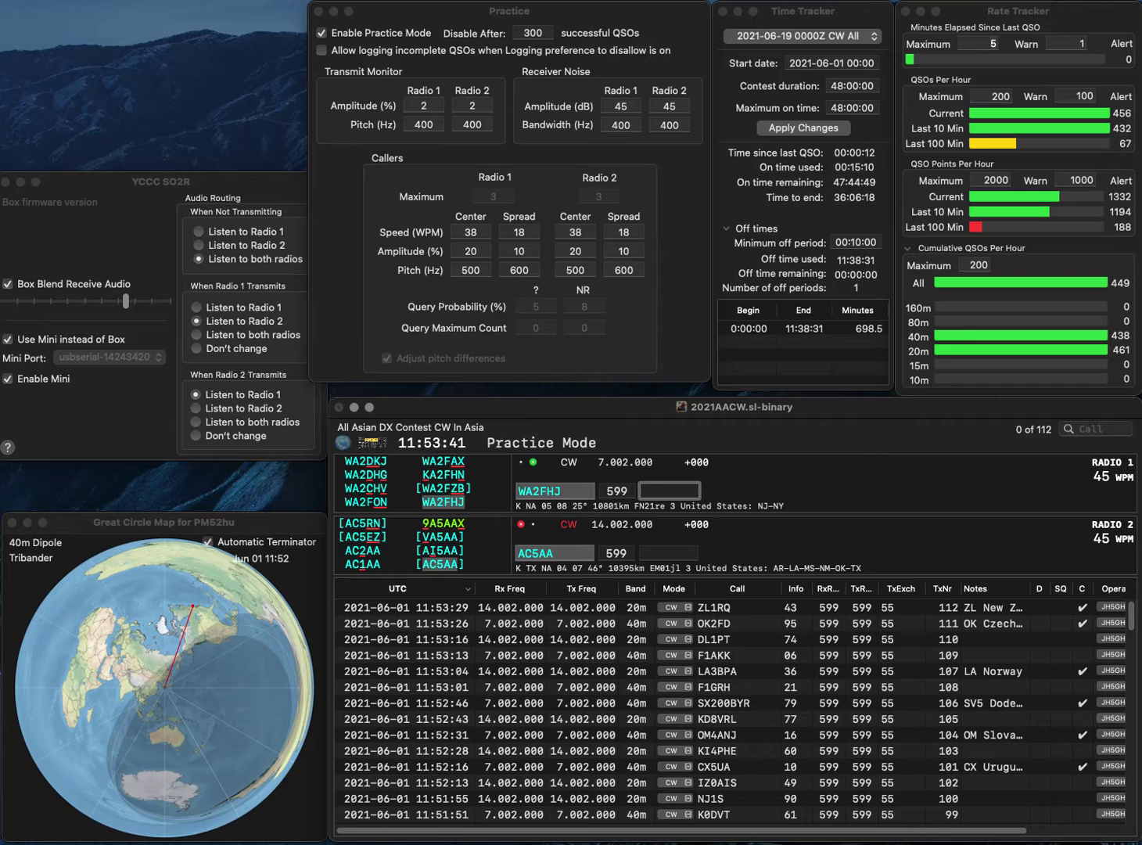
type("84")
key("Return")
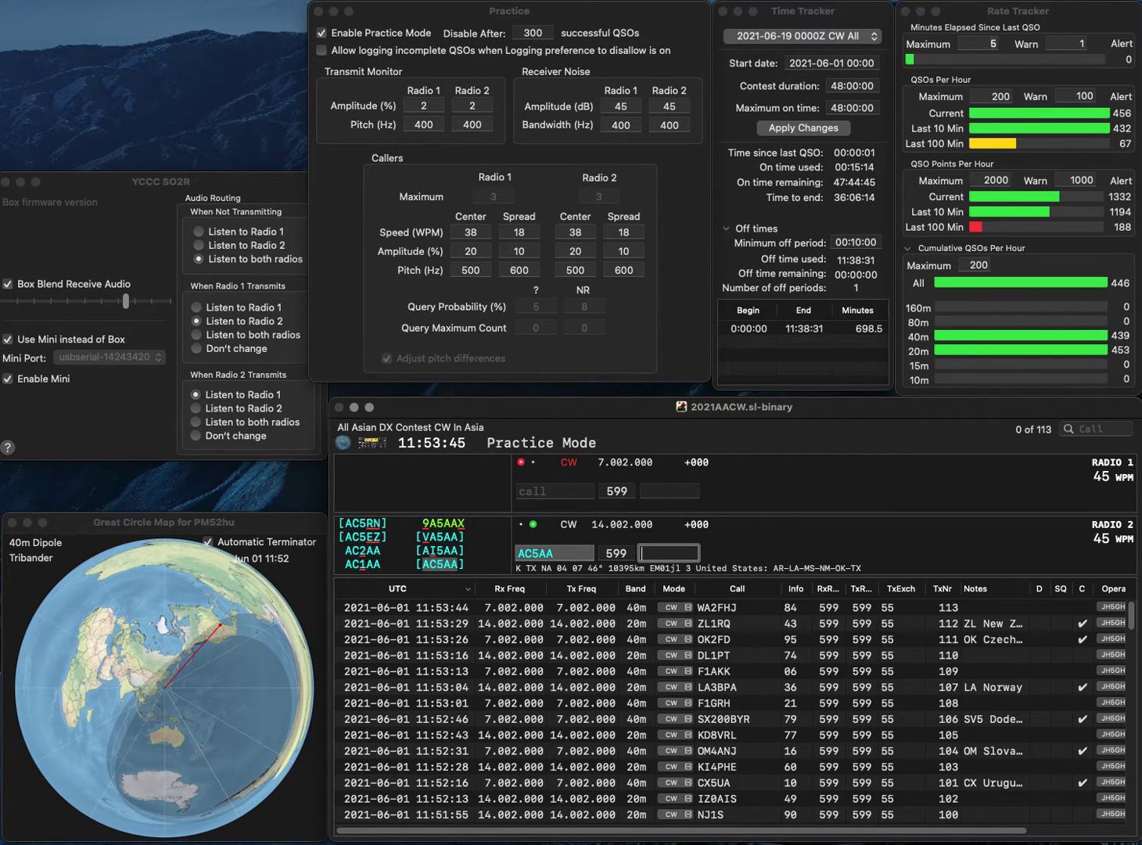
type("54")
key("Return")
- Enter the calls W1YSM on Radio 1 and NN5P on Radio 2, sending each station the exchange
type("W1YHM")
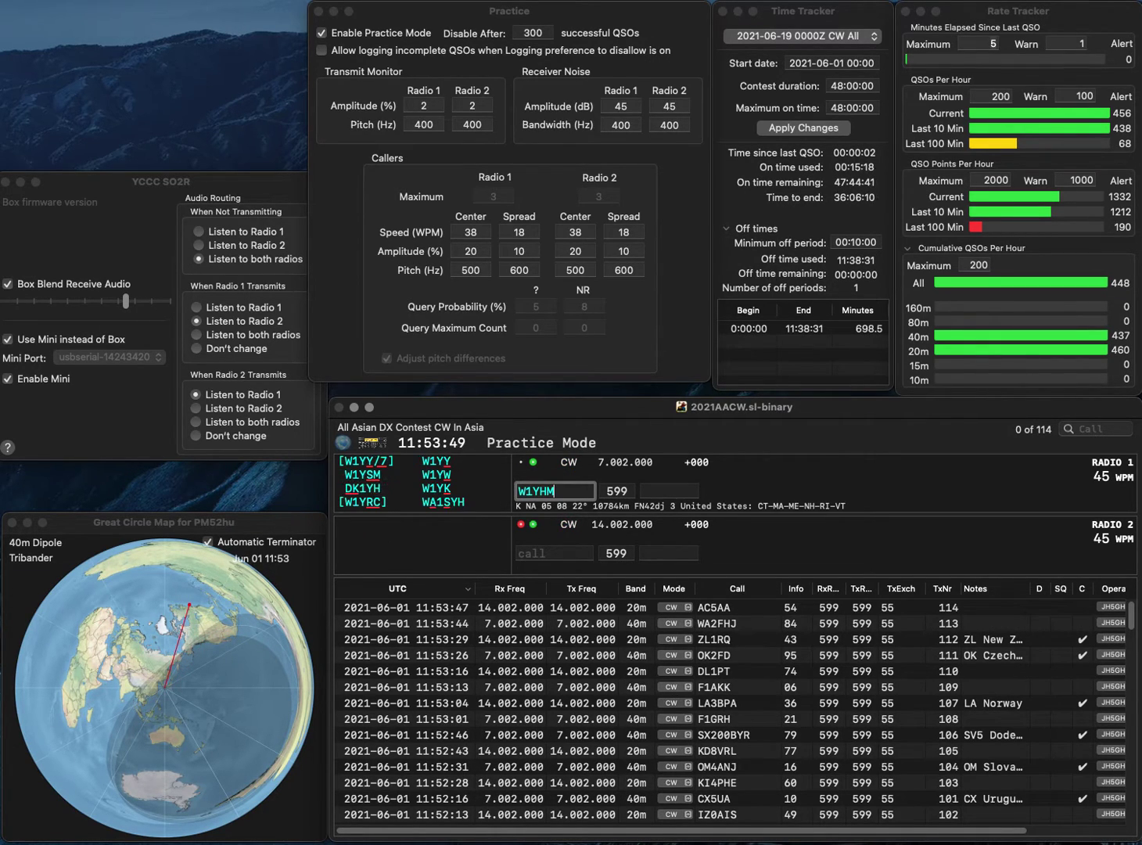
key("BackSpace")
key("BackSpace")
type("SM")
key("Return")
type("N")
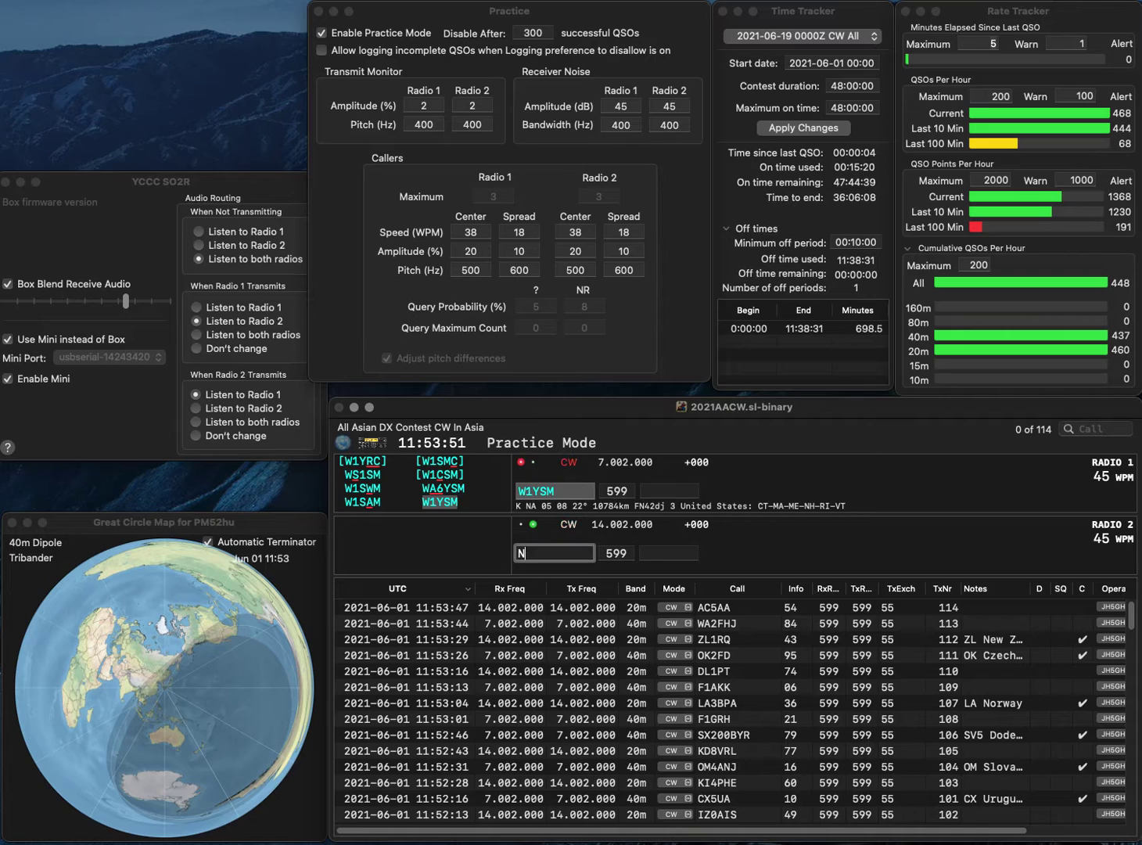
type("N5P")
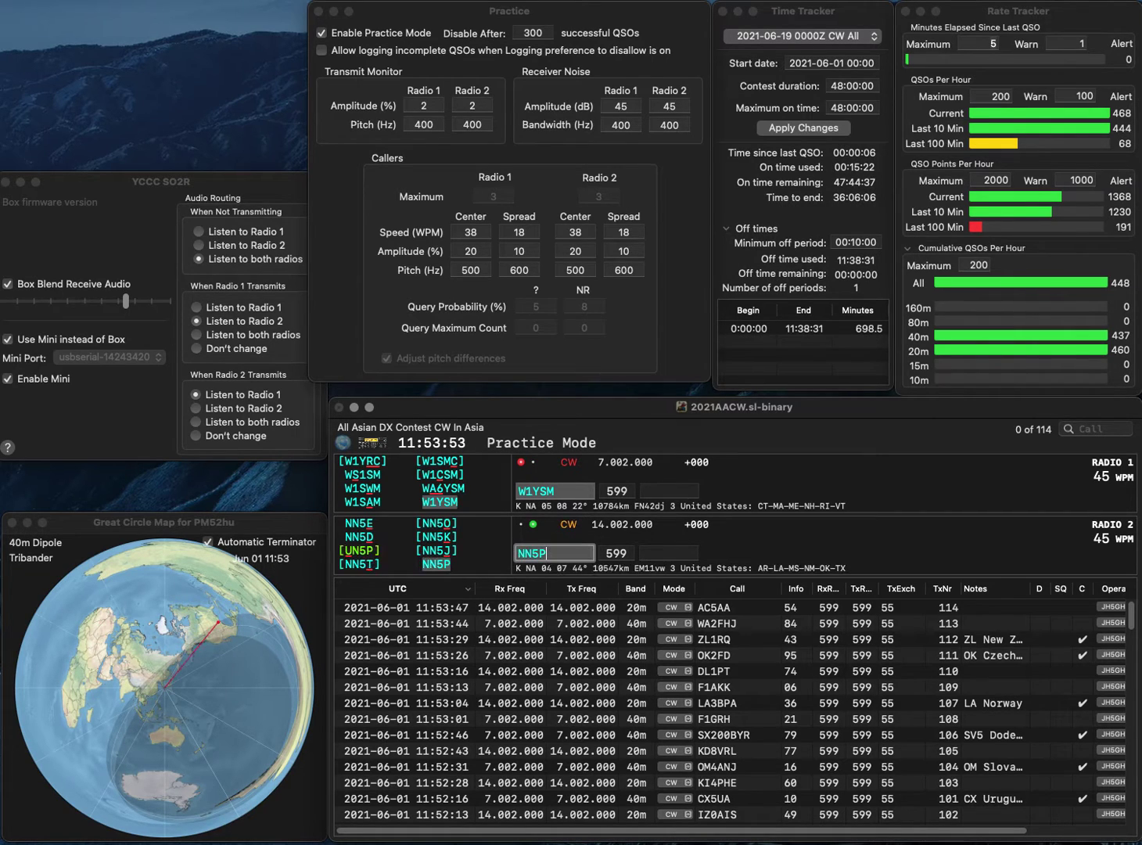
key("Return")
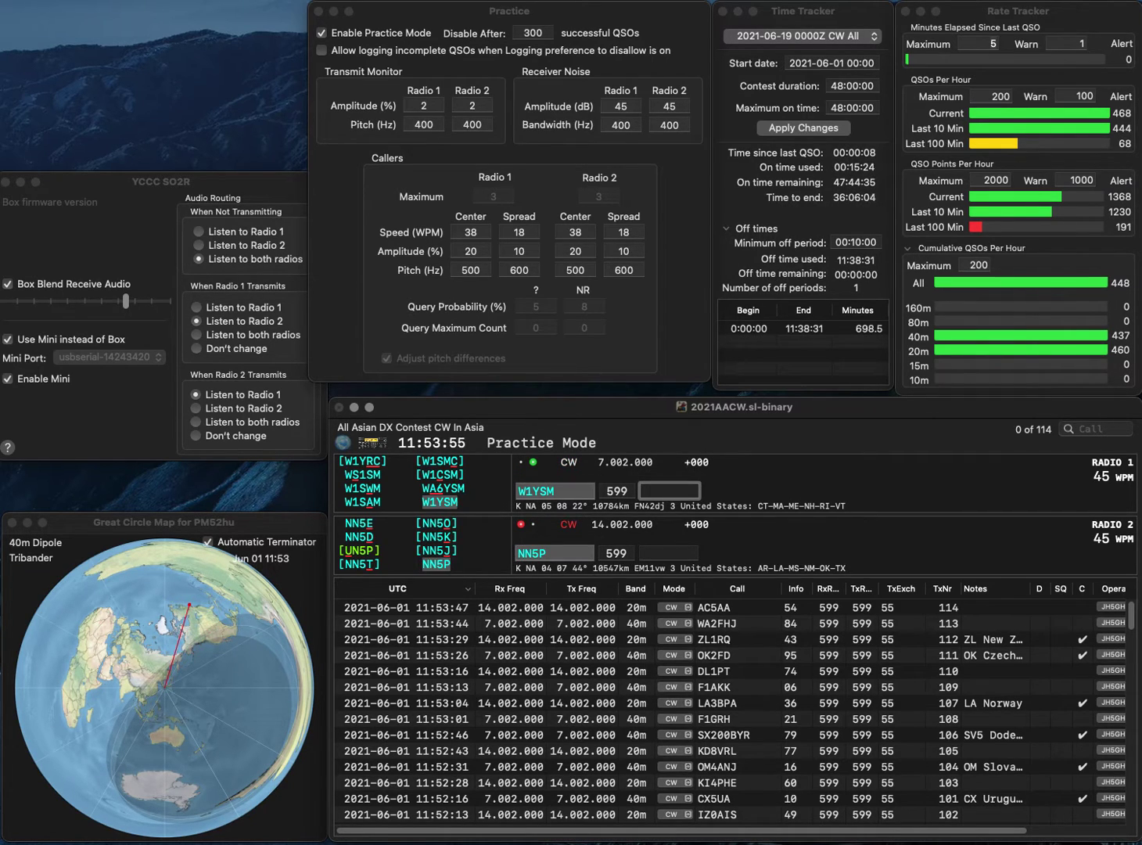
type("39")
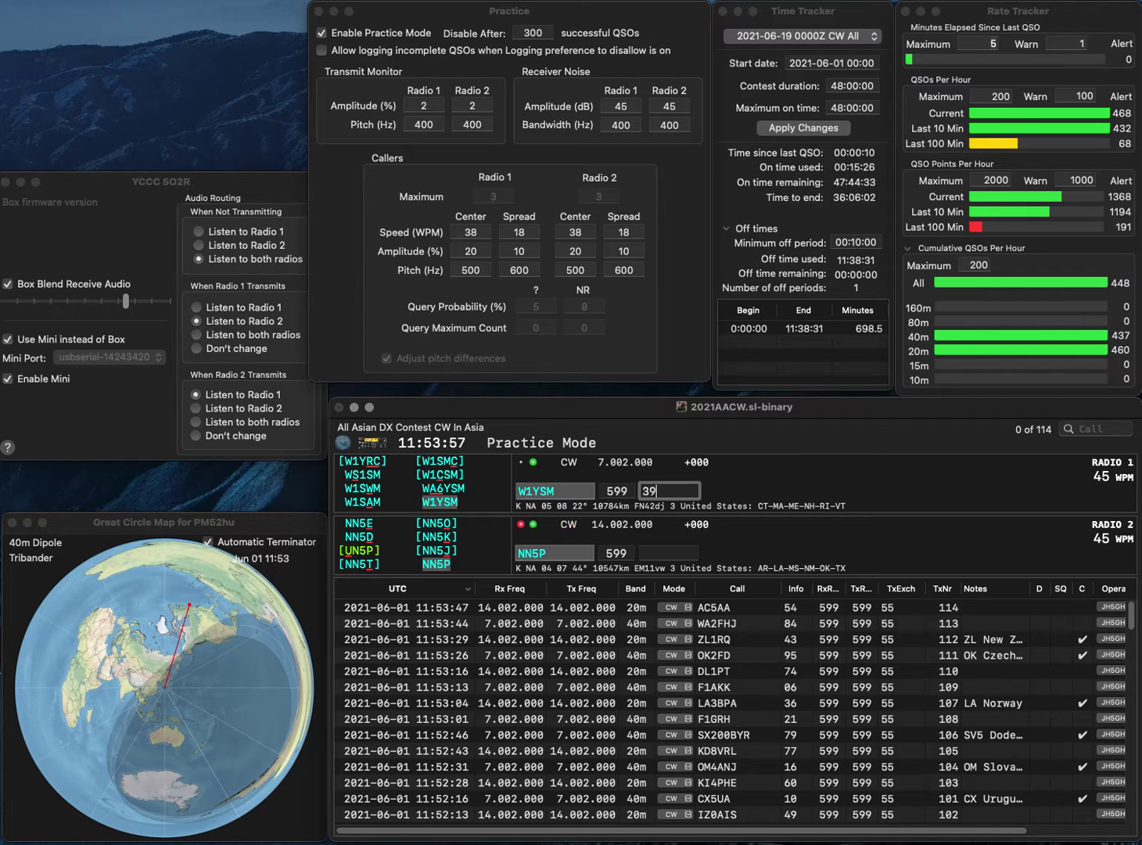
key("Return")
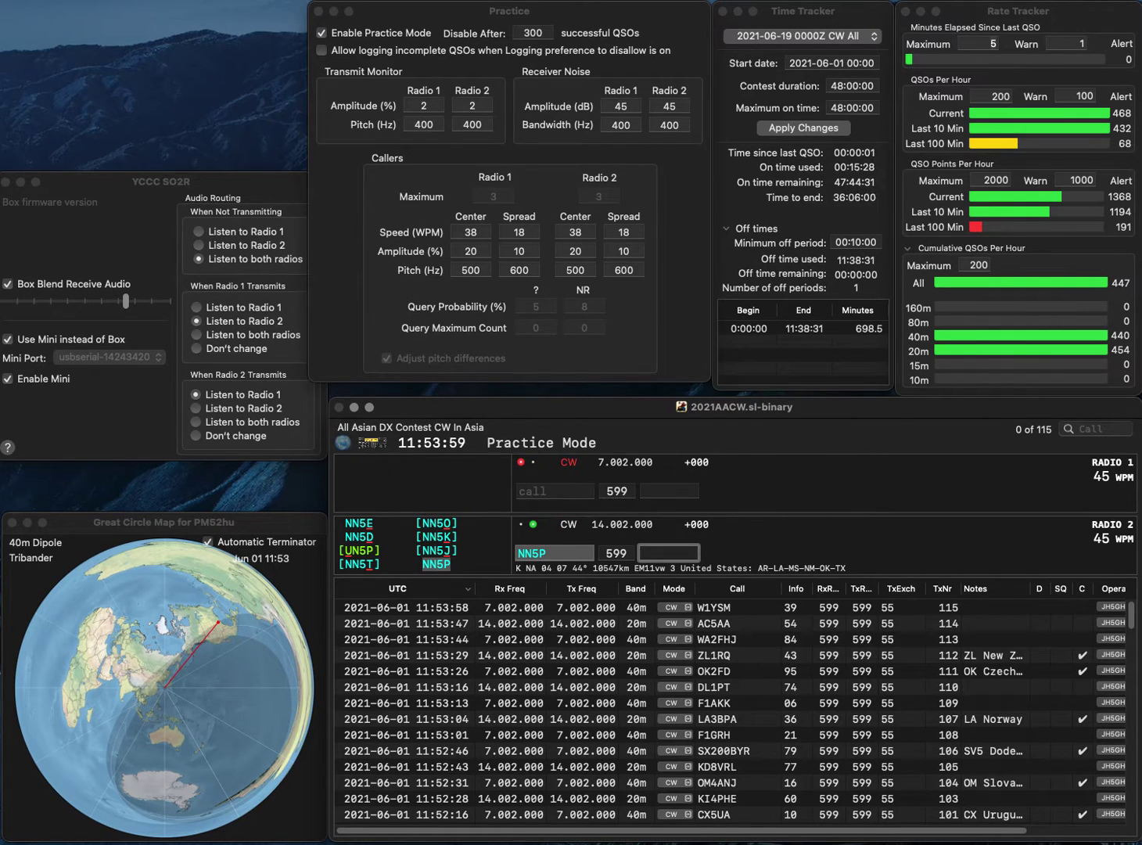
type("23")
key("Return")
- Send the partial call 3Z on Radio 1 and the partial call 8TO on Radio 2
type("3Z")
key("Return")
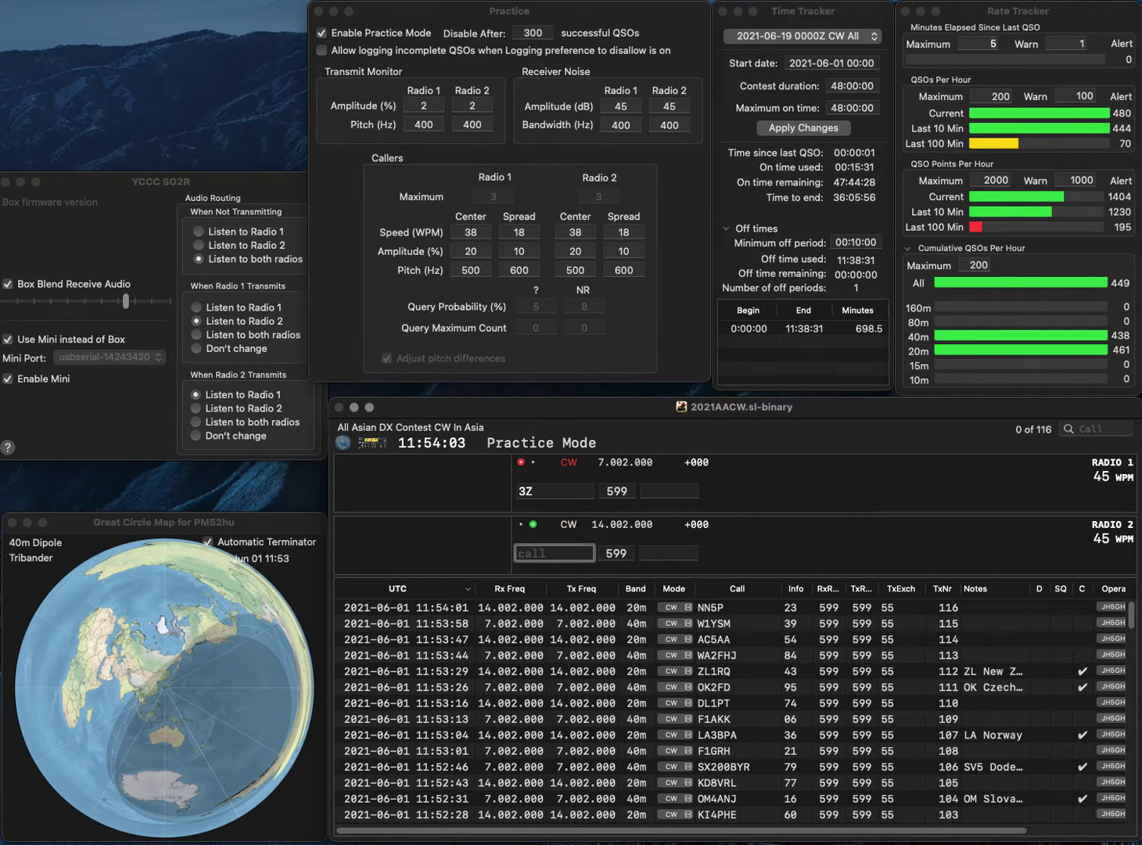
type("8G")
key("BackSpace")
type("TO")
key("Return")
- Complete the Radio 1 call as TM3Z and correct the Radio 2 call to W9TO, sending each station the exchange
type("TM")
key("Return")
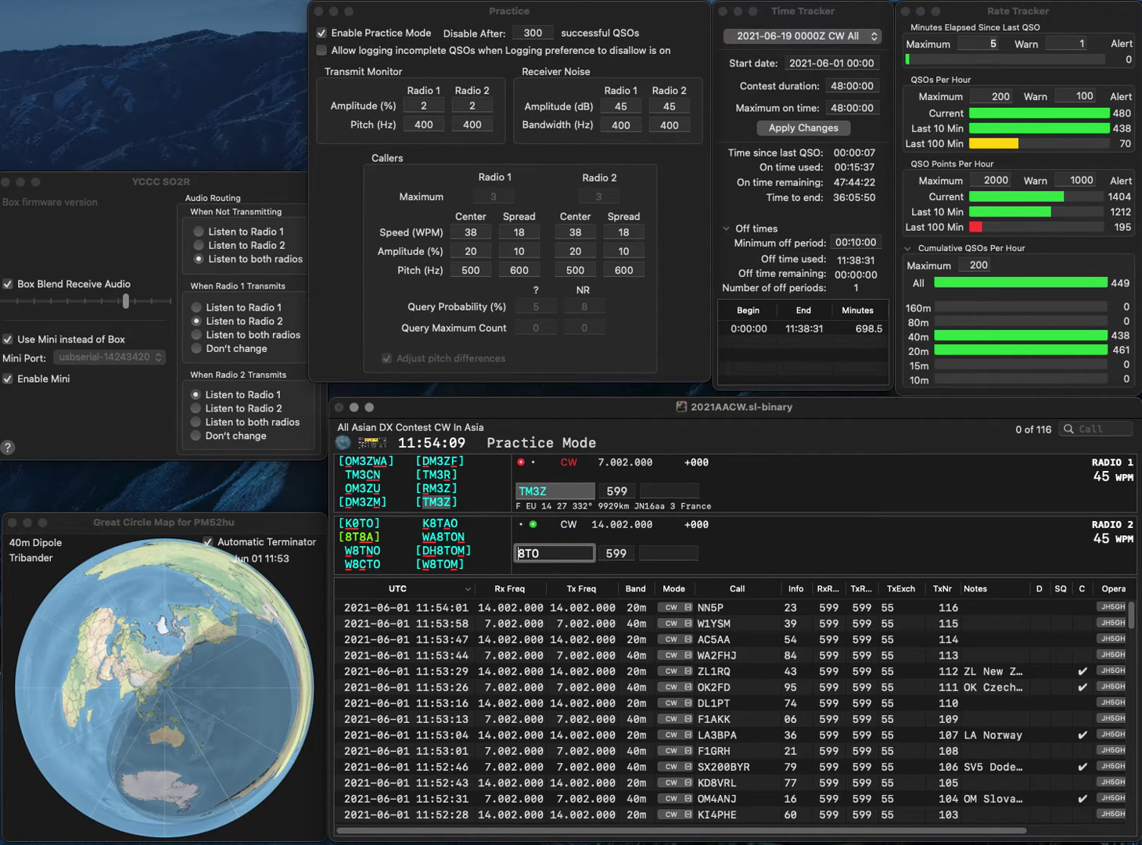
key("BackSpace")
key("BackSpace")
key("BackSpace")
type("W9TO")
key("Return")
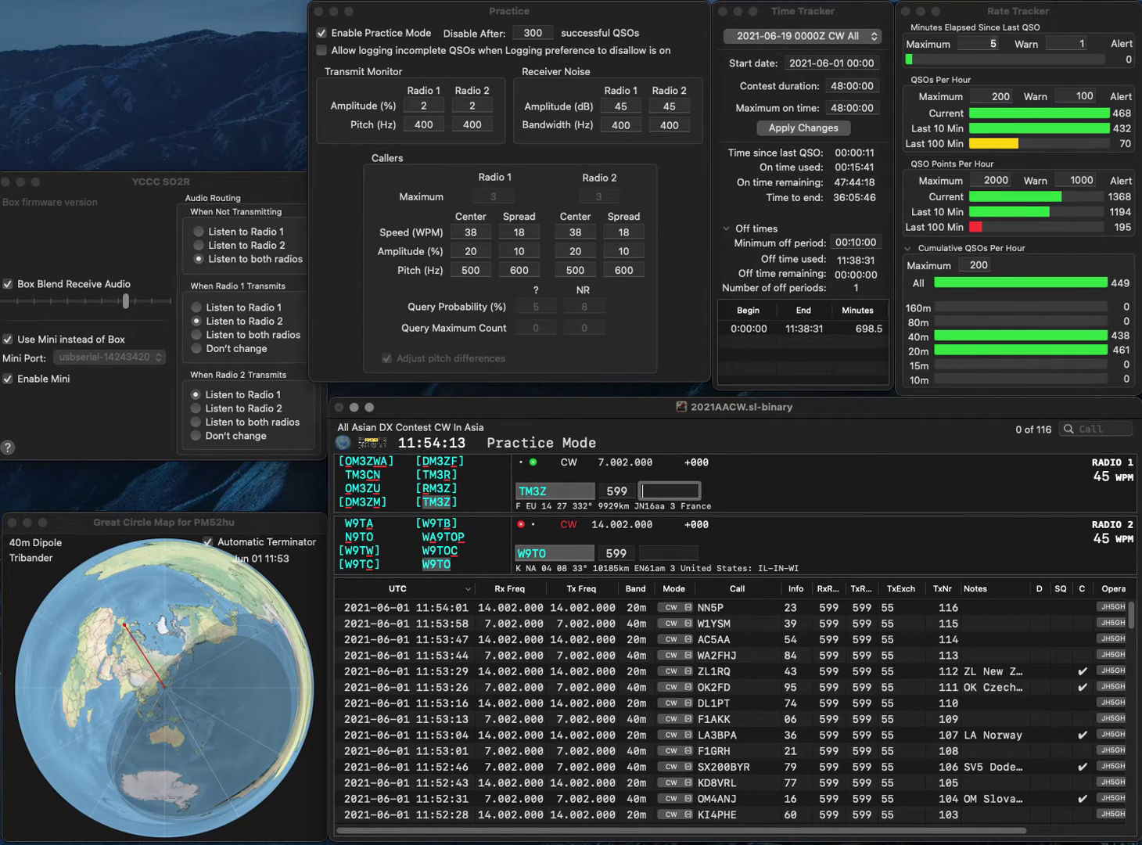
- Log TM3Z on Radio 1 with received exchange 85 and W9TO on Radio 2 with received exchange 94
type("85")
key("Return")
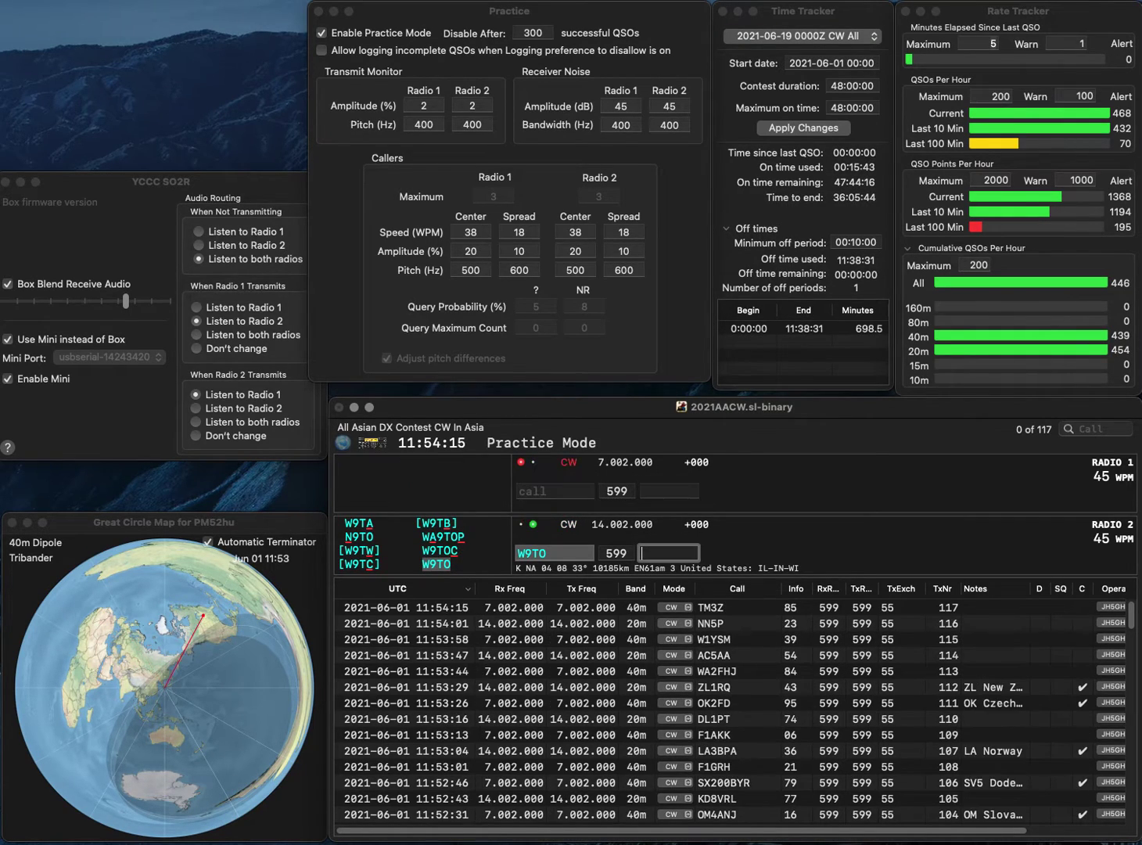
type("94")
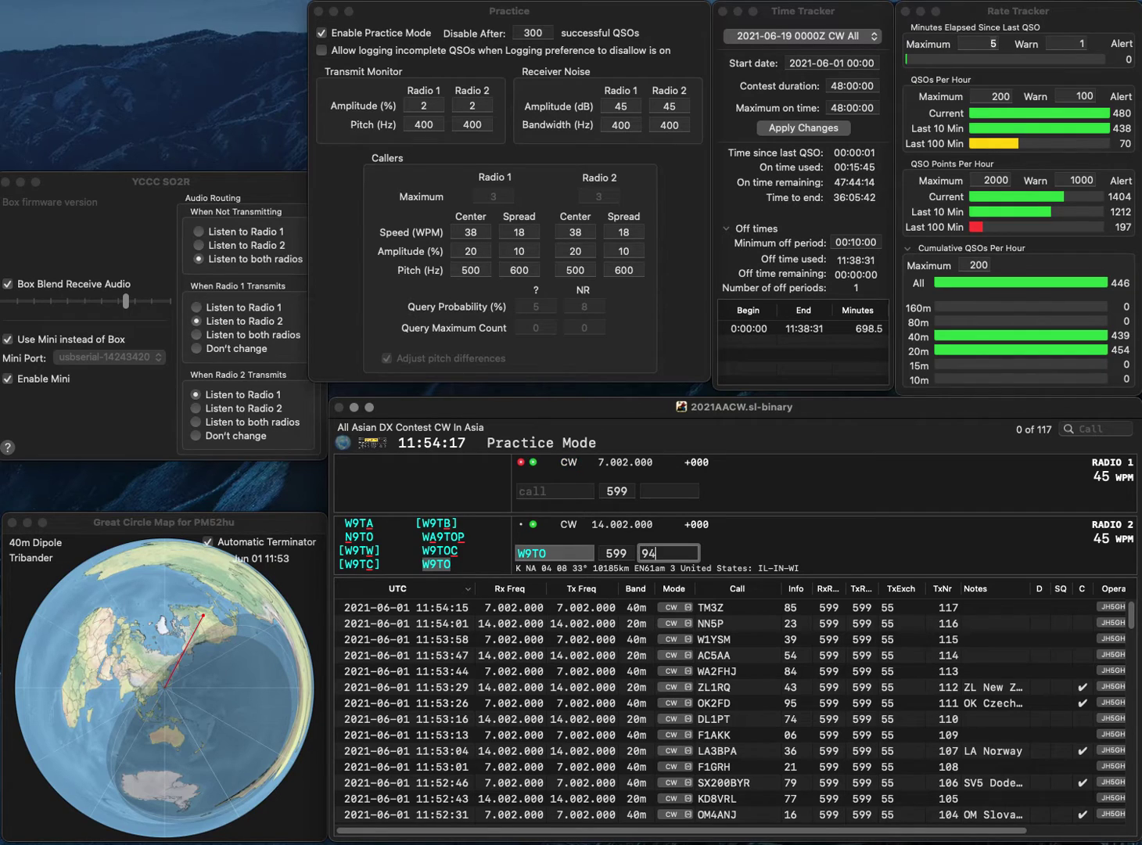
key("Return")
- Enter the calls UT3UCP on Radio 1 and KF5TWJ on Radio 2, sending UT3UCP the exchange
type("UT3UCP")
key("Return")
type("5T")
type("W")
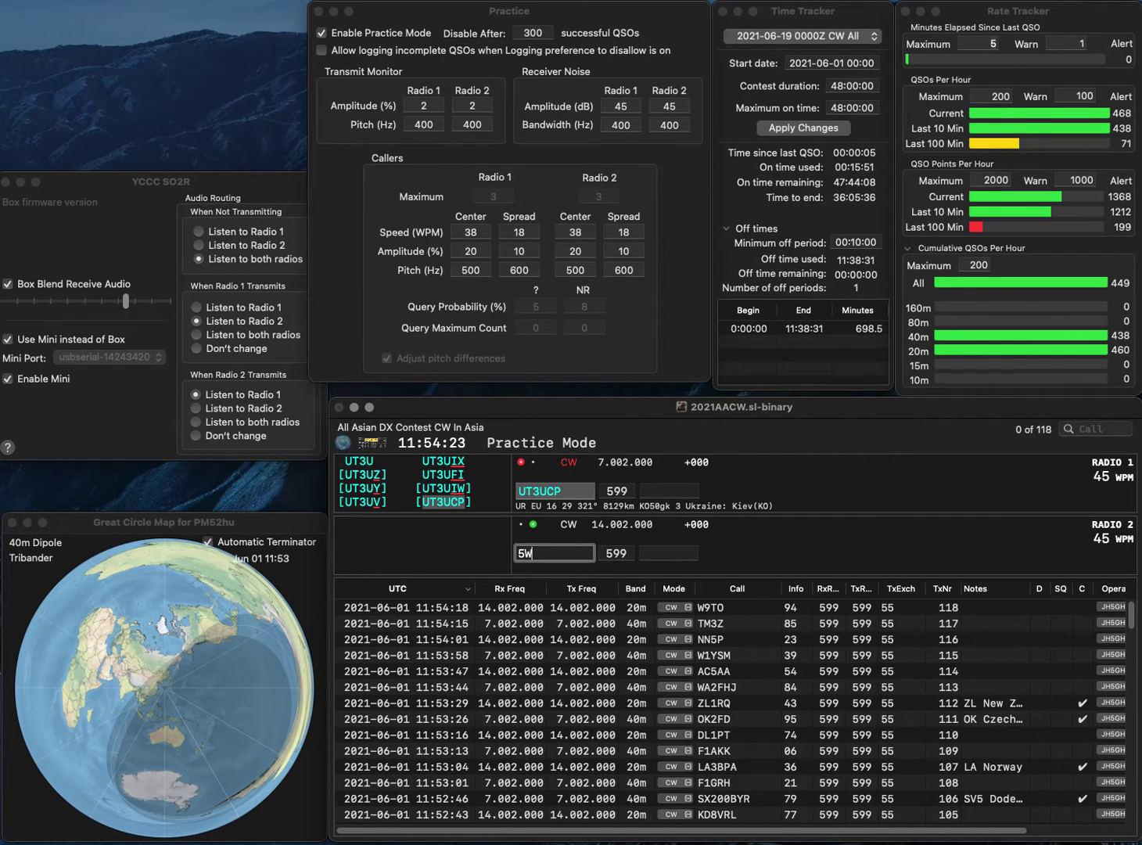
type("WJ")
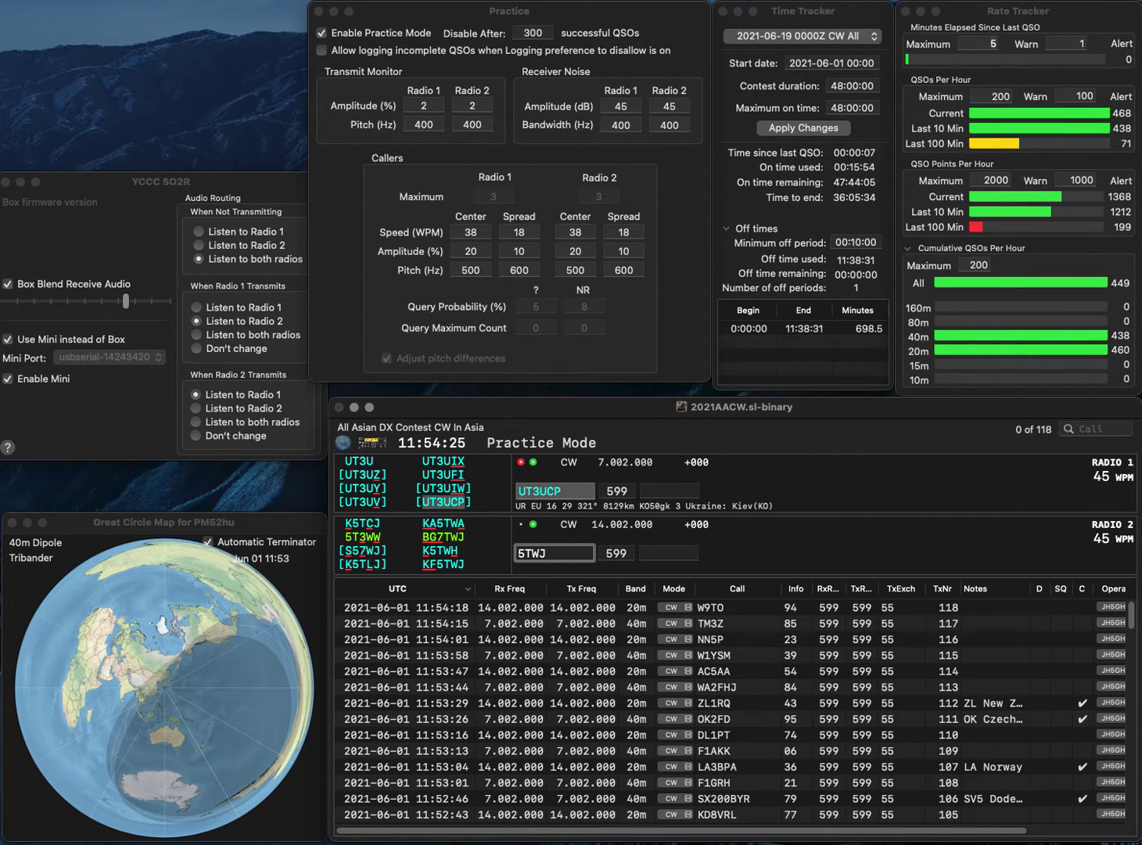
key("super+Left")
type("KF")
key("Up")
key("space")
type("6")
key("Return")
key("Down")
key("space")
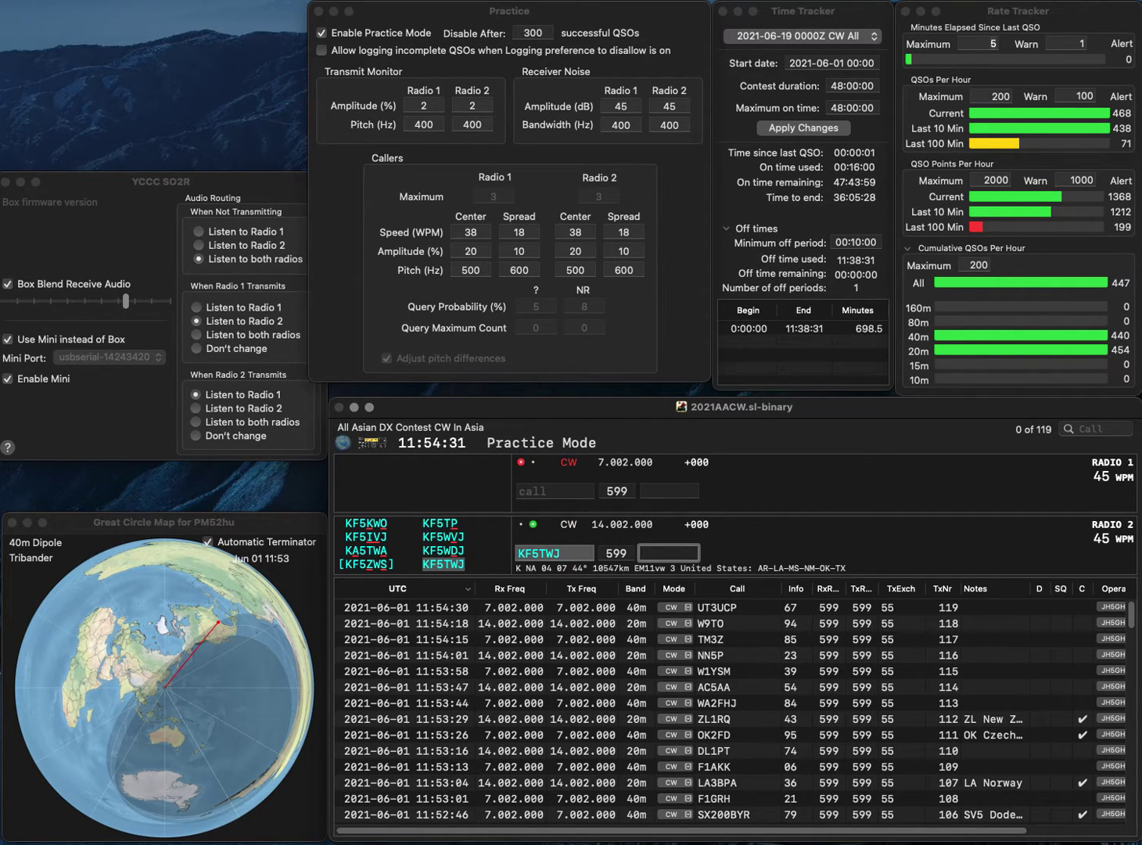
type("76")
key("Return")
type("K5WA")
key("Return")
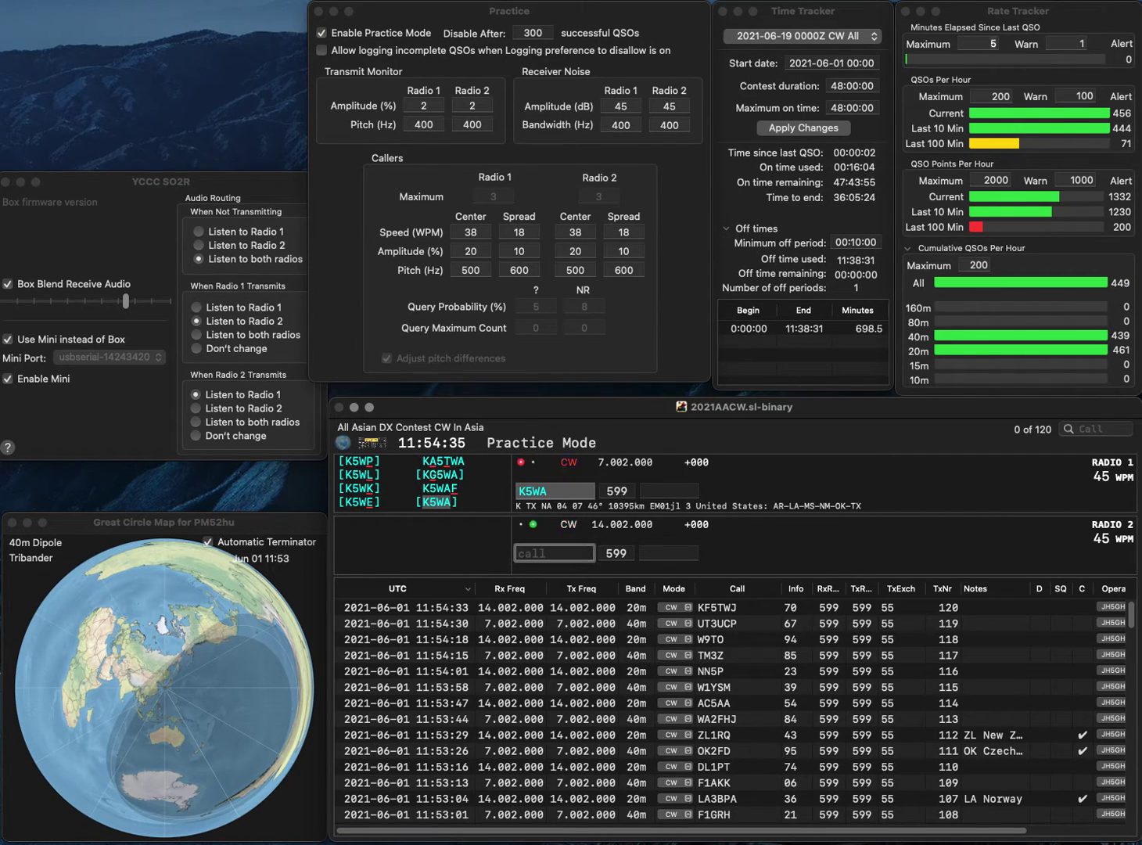
type("DG5LP")
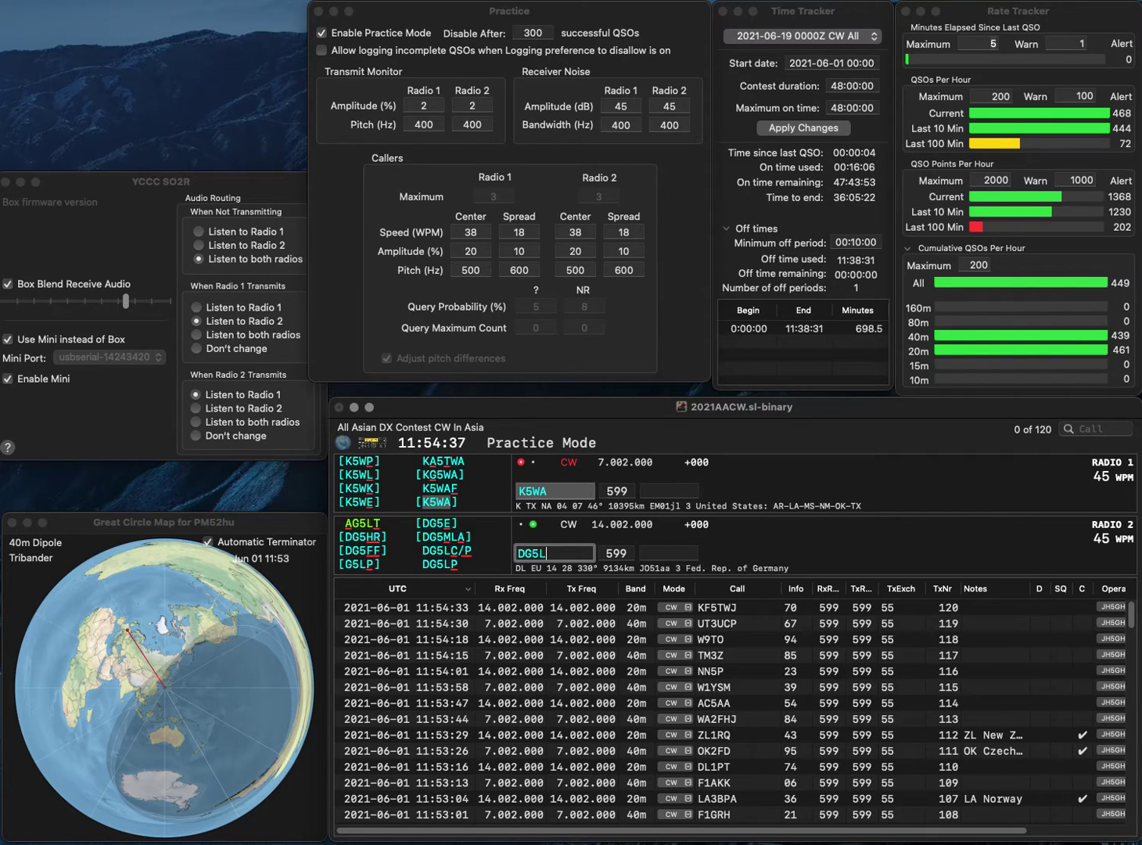
key("Return")
- Log K5WA on Radio 1 with received exchange 63 and DG5LP on Radio 2 with received exchange 53
key("Tab")
type("63")
key("Return")
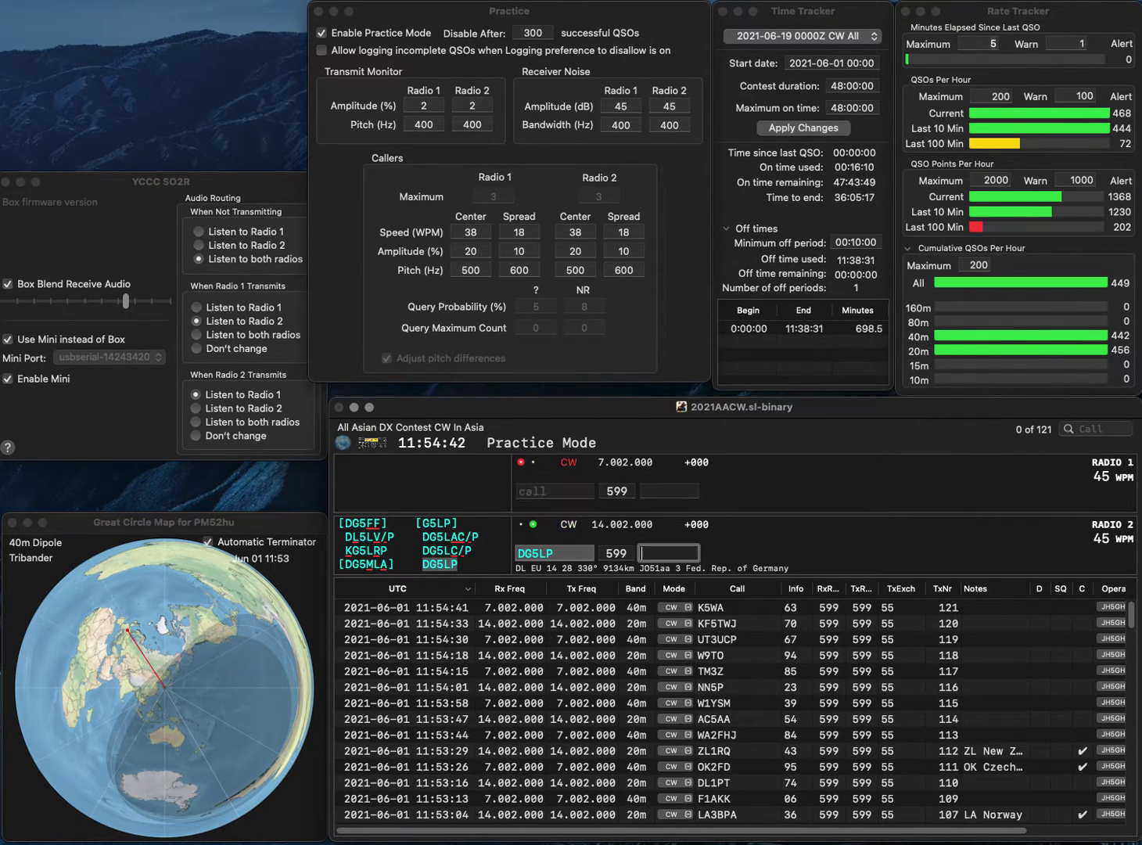
type("53")
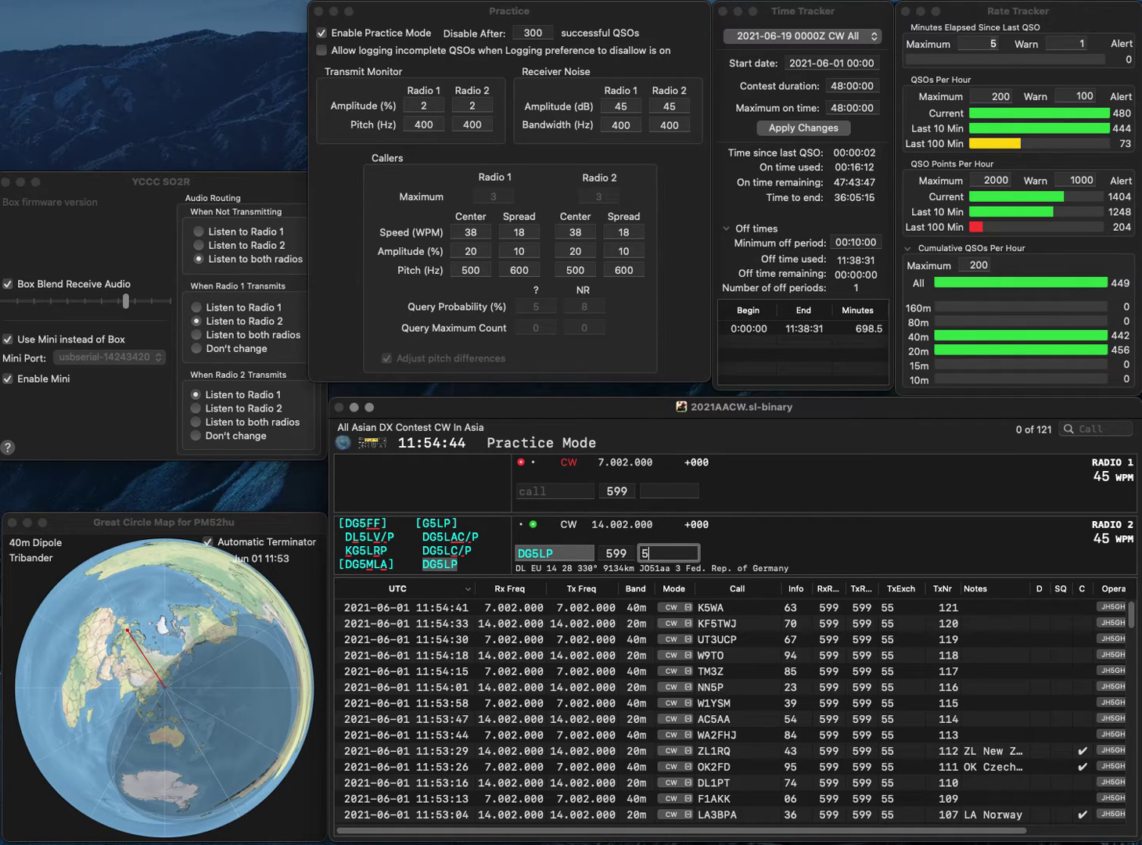
key("Return")
type("IZQ")
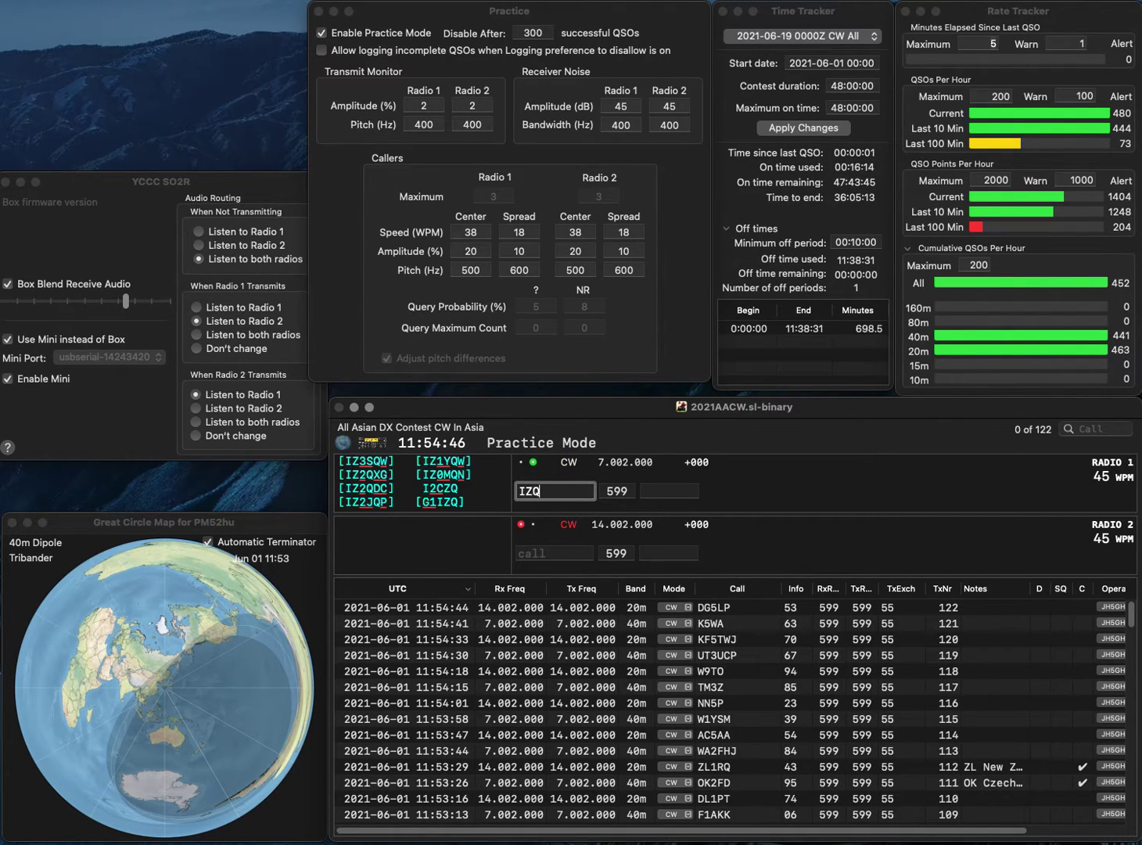
type("ZP")
key("Left")
key("Left")
key("Left")
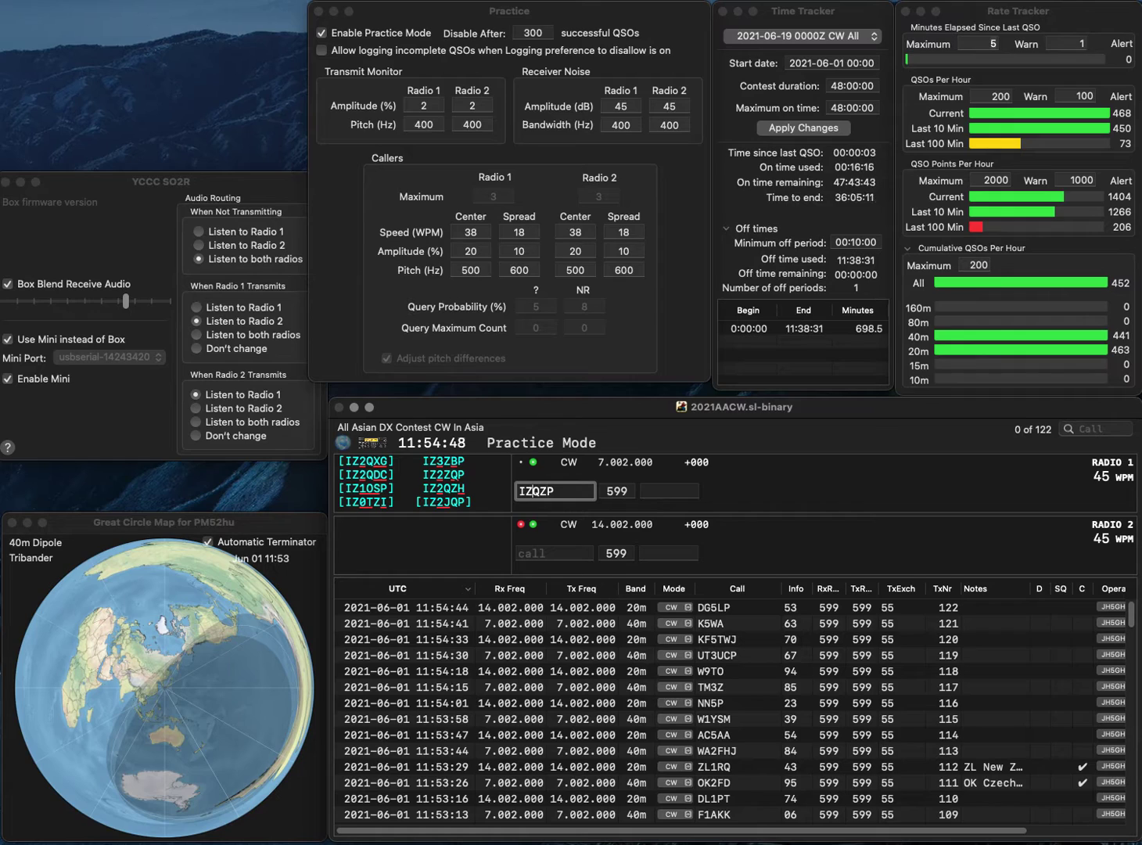
key("BackSpace")
key("Right")
type("5")
key("Return")
type("IK3FMQ")
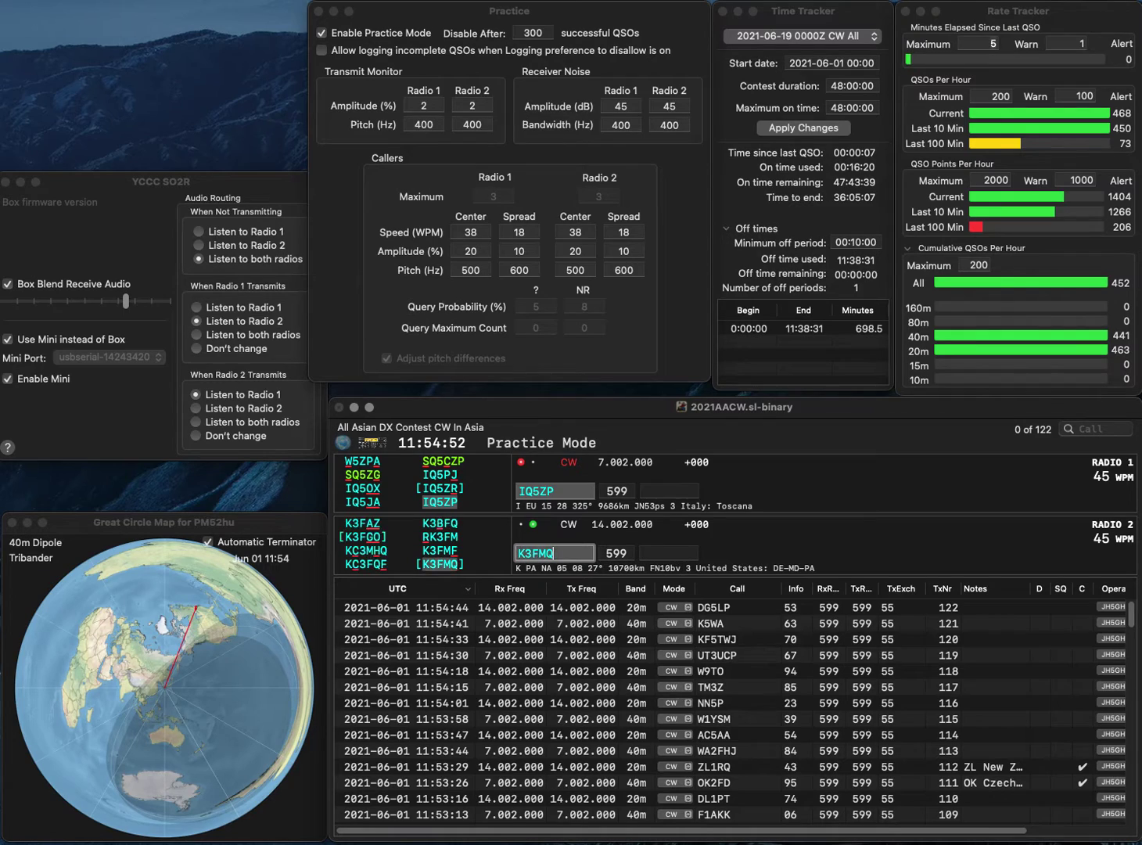
key("Return")
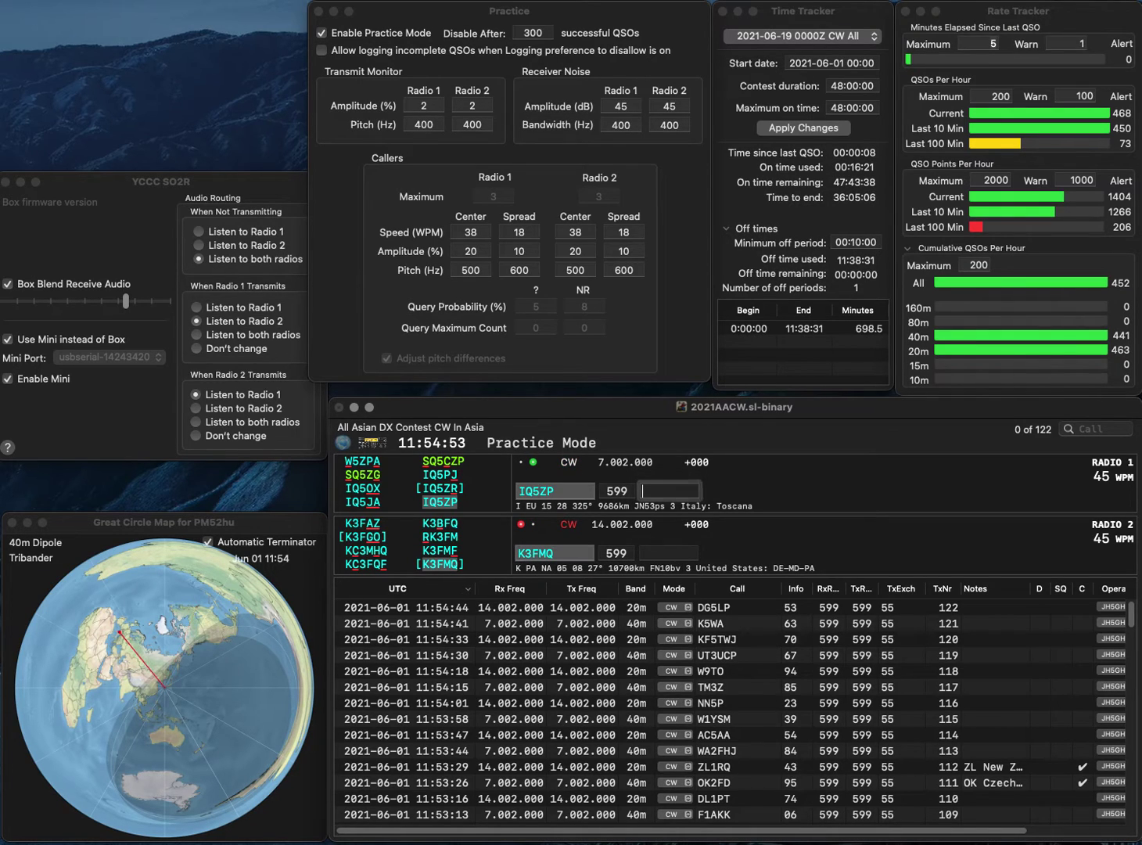
type("24")
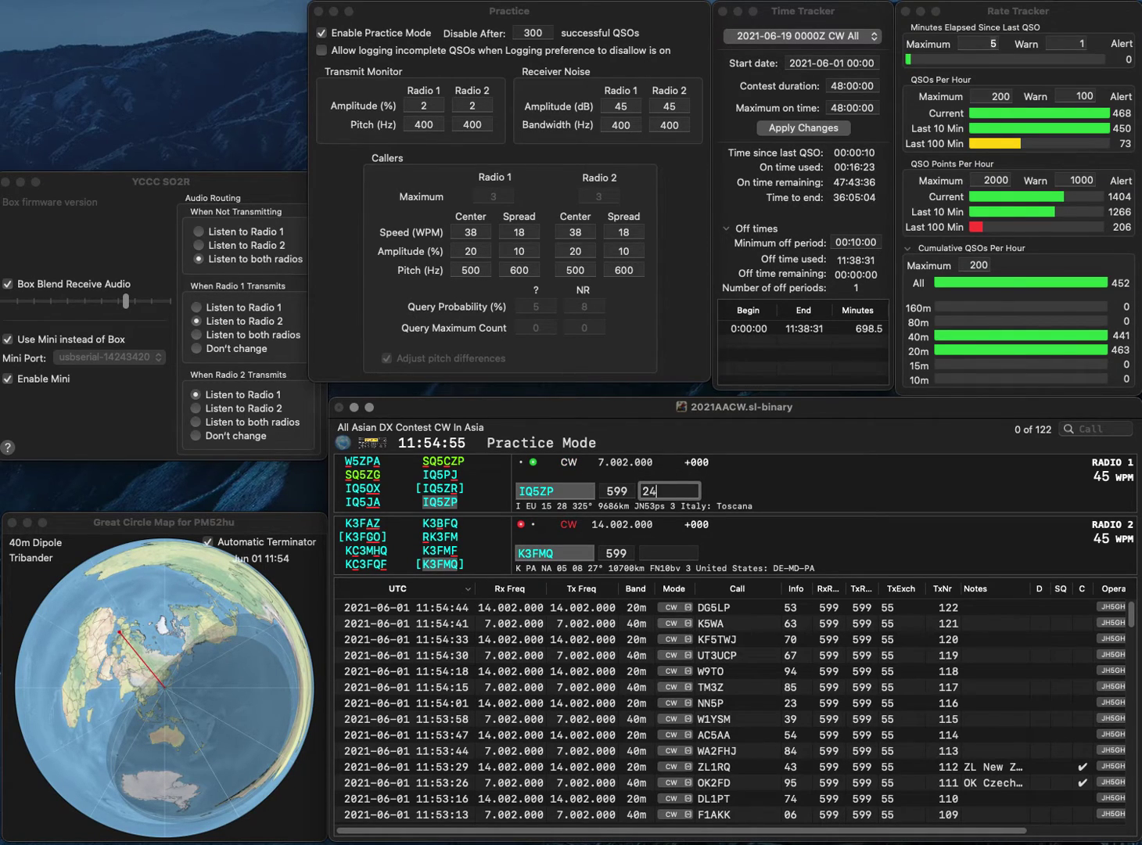
key("Return")
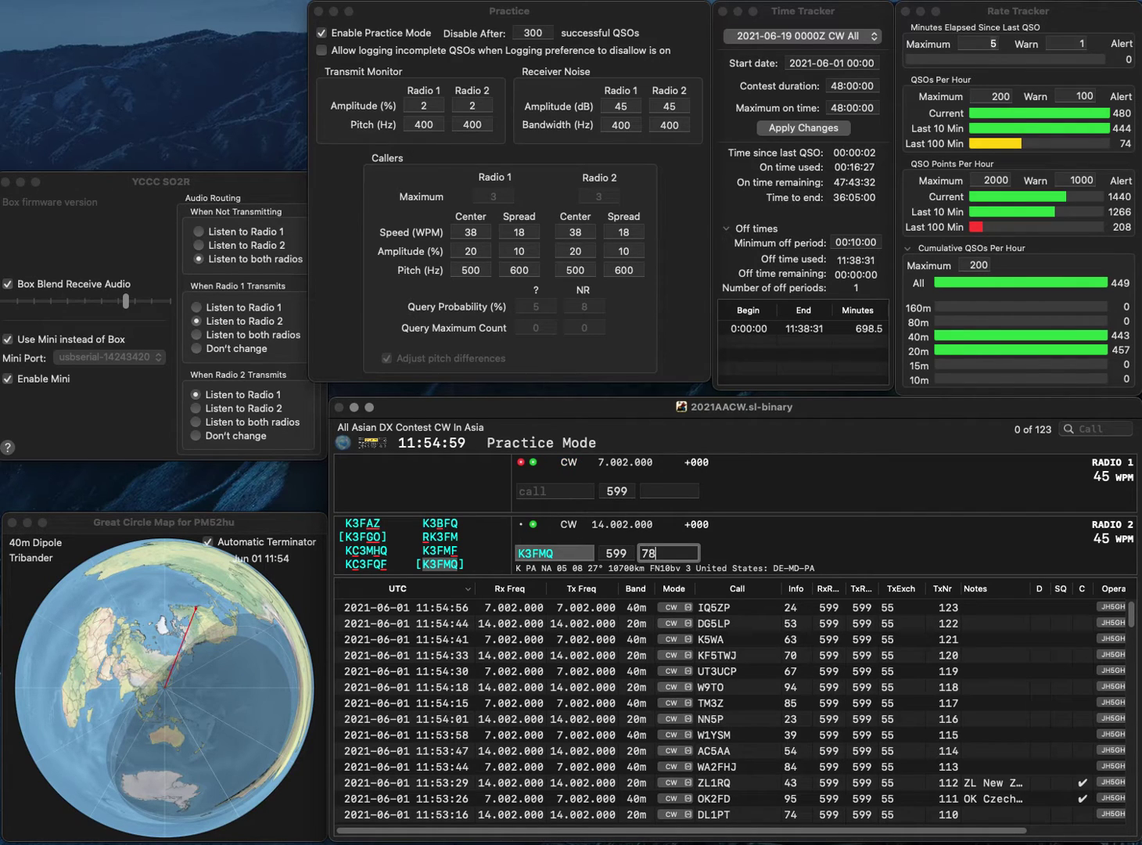
key("Return")
- Enter the calls WY7N on Radio 1 and OH3BCX on Radio 2, sending each station the exchange
type("WY7N")
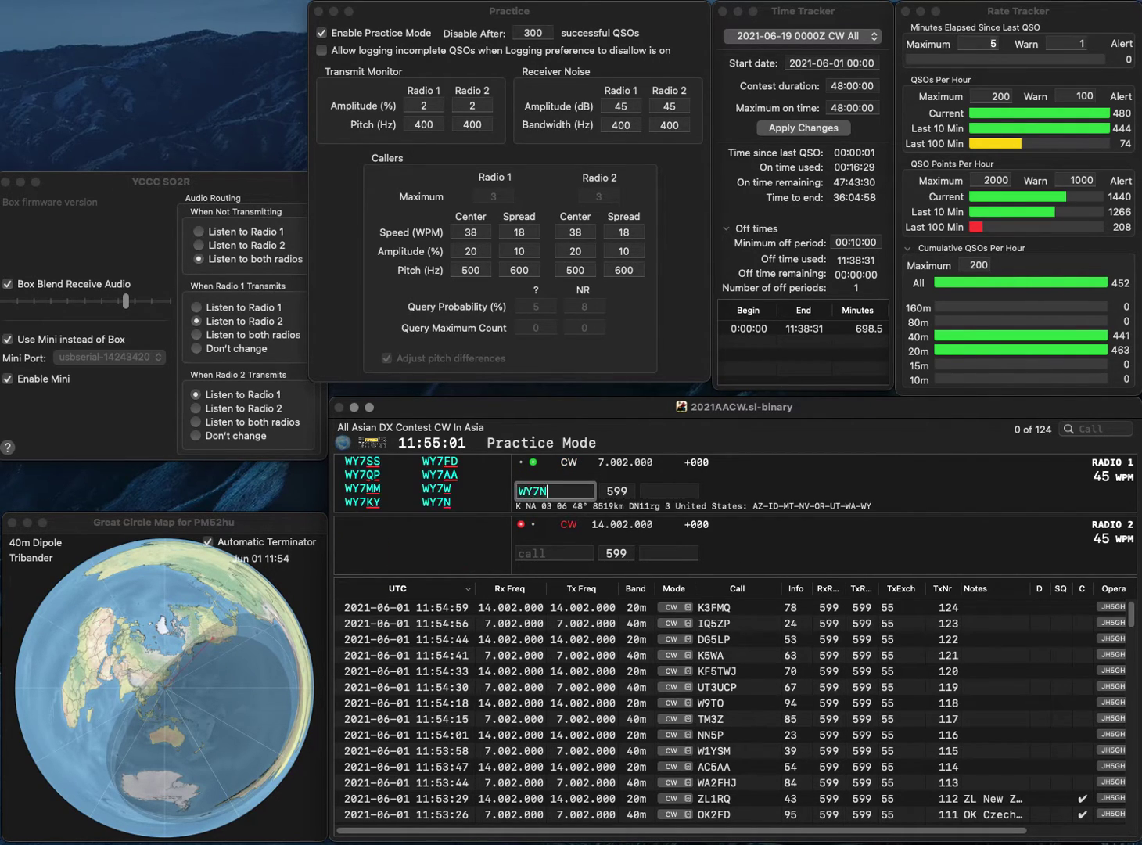
key("Return")
type("OH3")
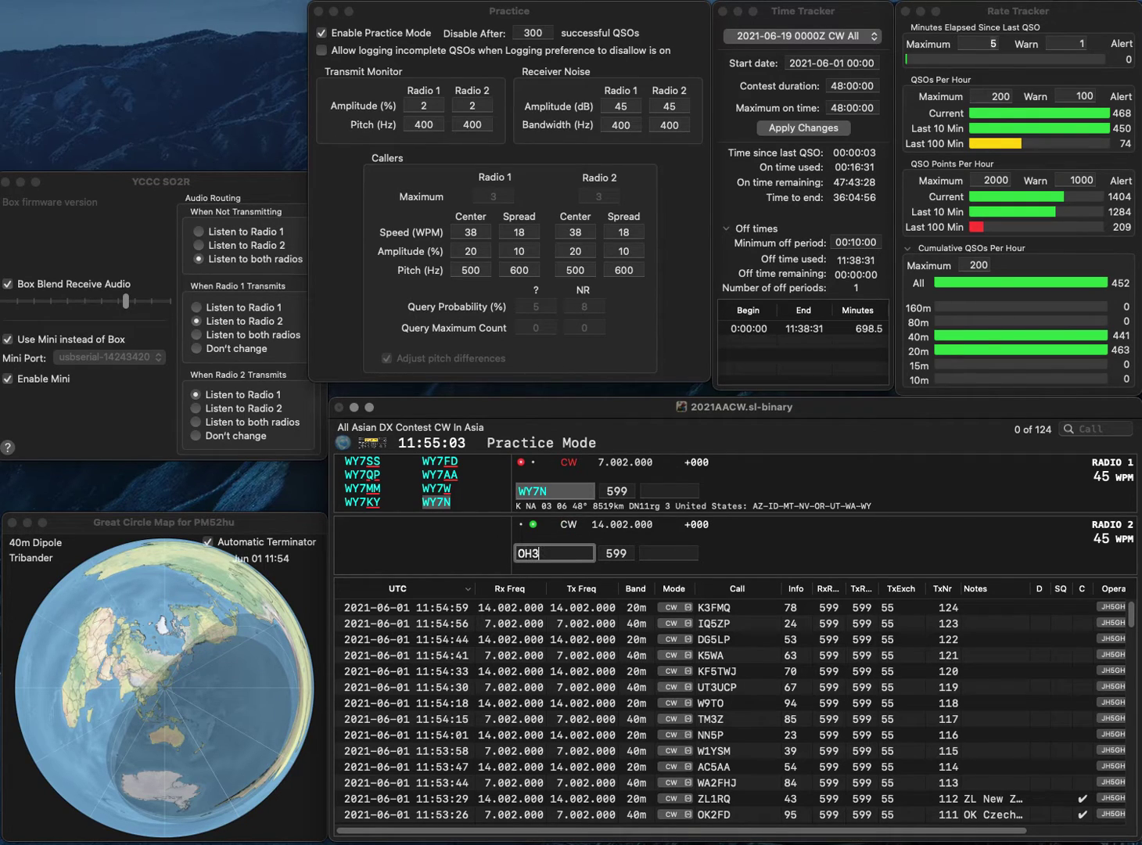
type("BC")
key("Return")
key("space")
type("X")
key("Tab")
key("space")
key("space")
type("96")
key("Return")
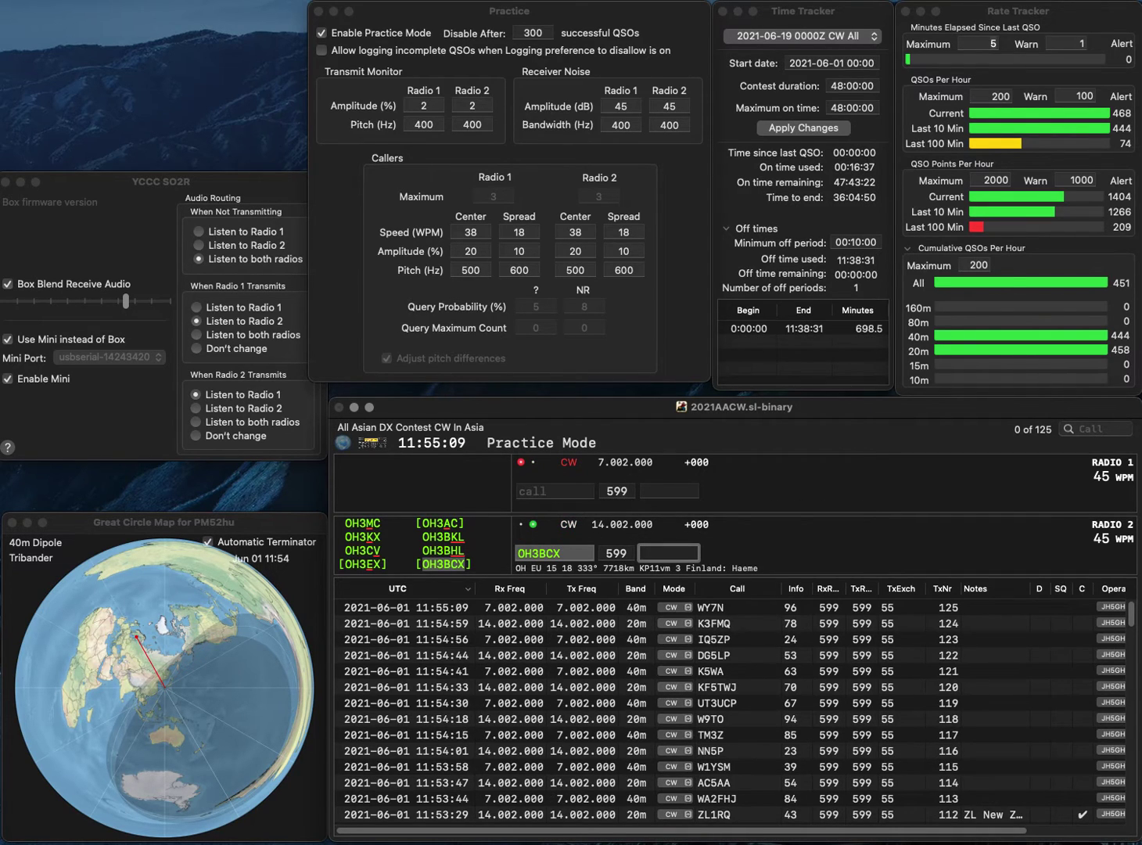
type("13")
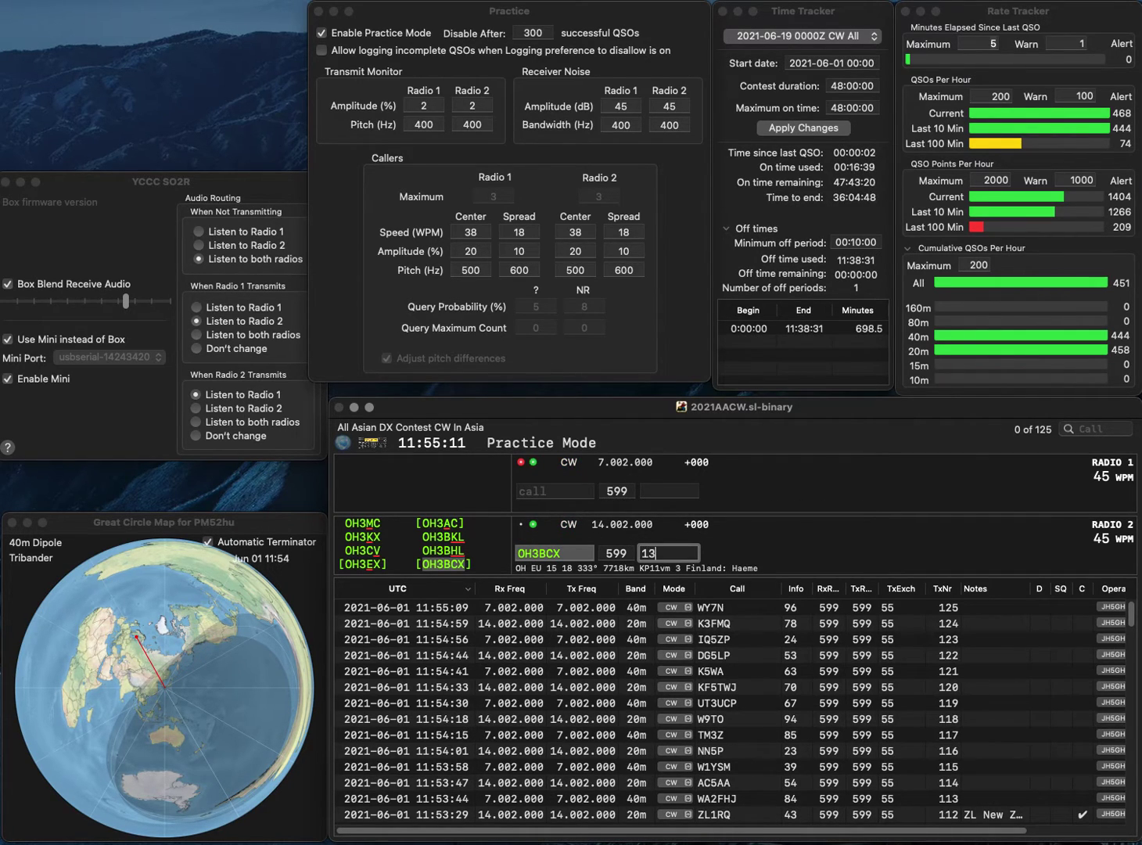
key("Return")
- Send the partial call W6 on Radio 1
type("W")
type("B")
key("BackSpace")
type("6")
key("backslash")
type("HG5A")
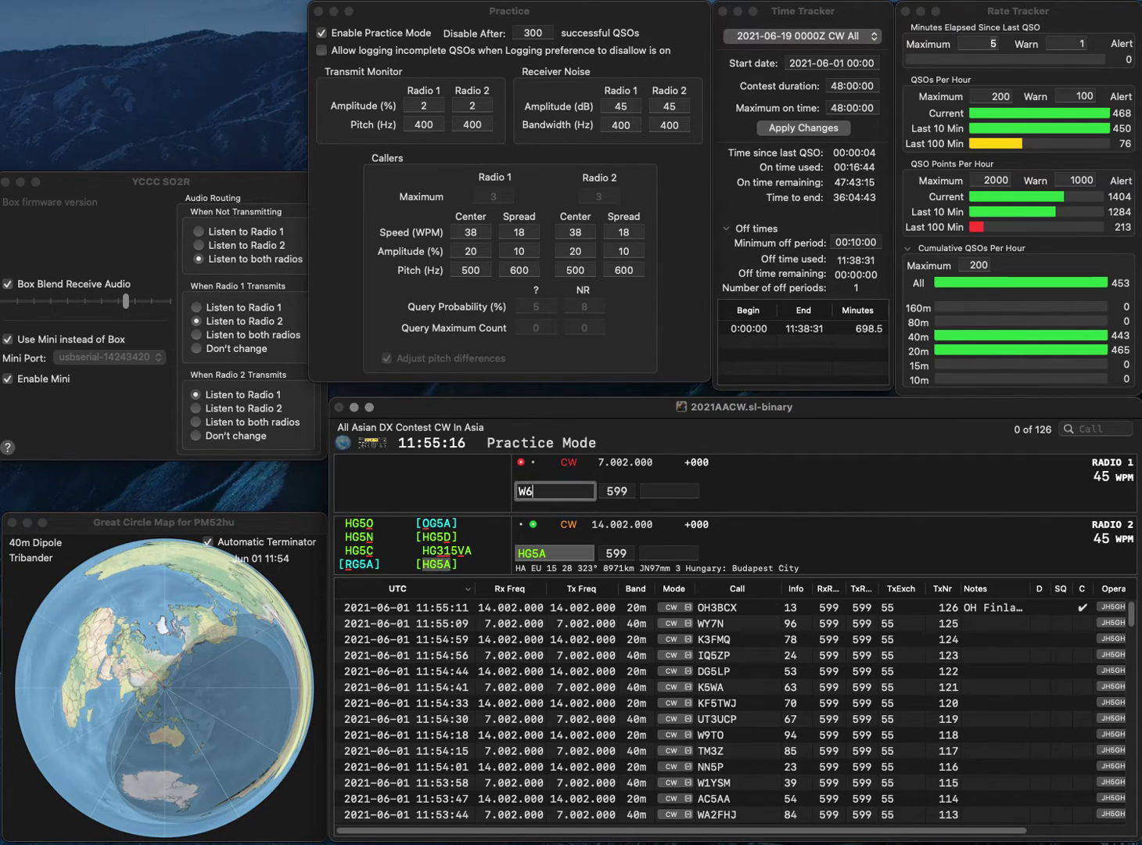
key("Return")
type("GAE")
key("Return")
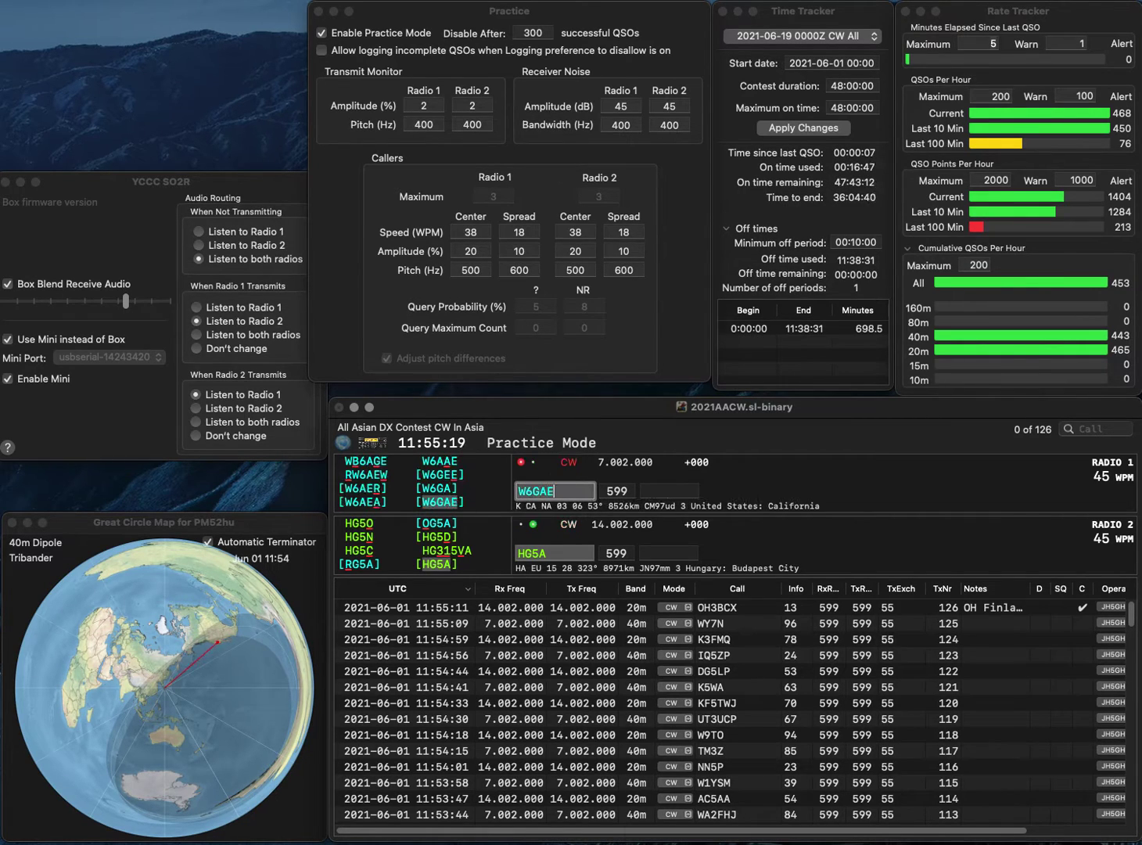
key("space")
type("85")
key("Return")
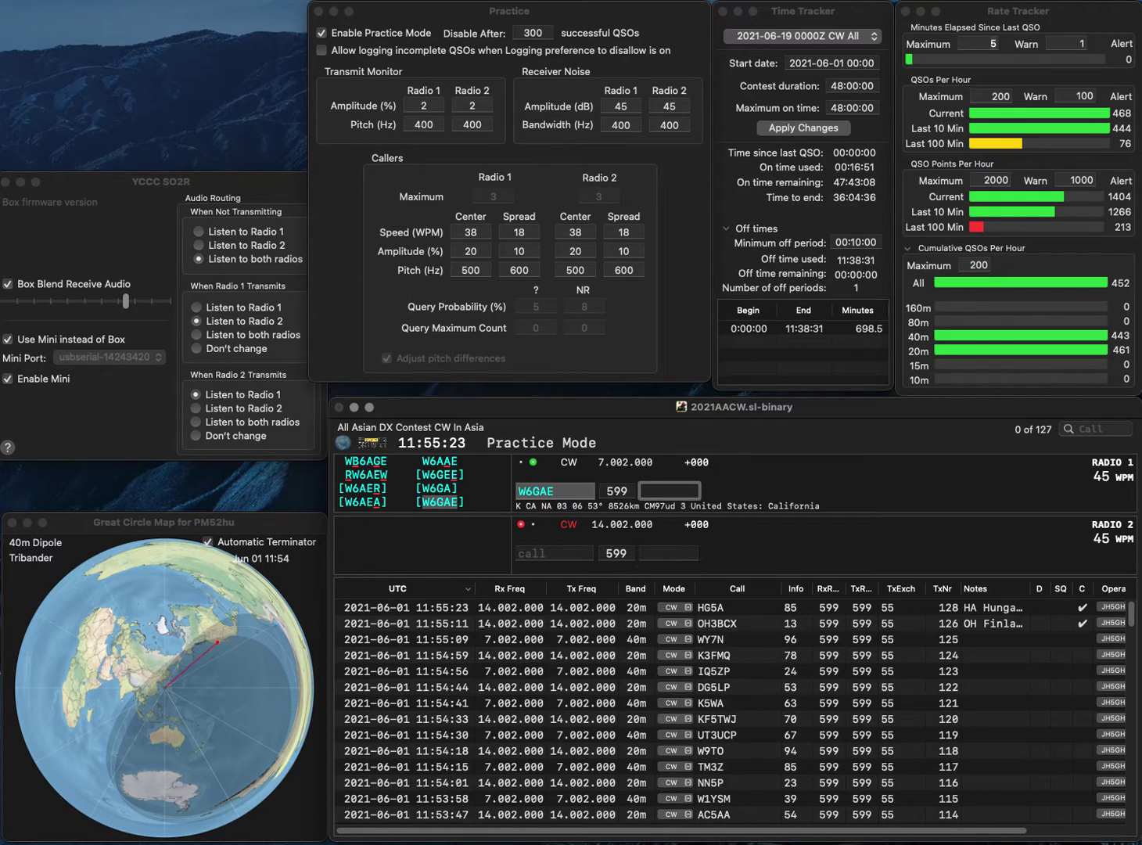
type("43")
key("Return")
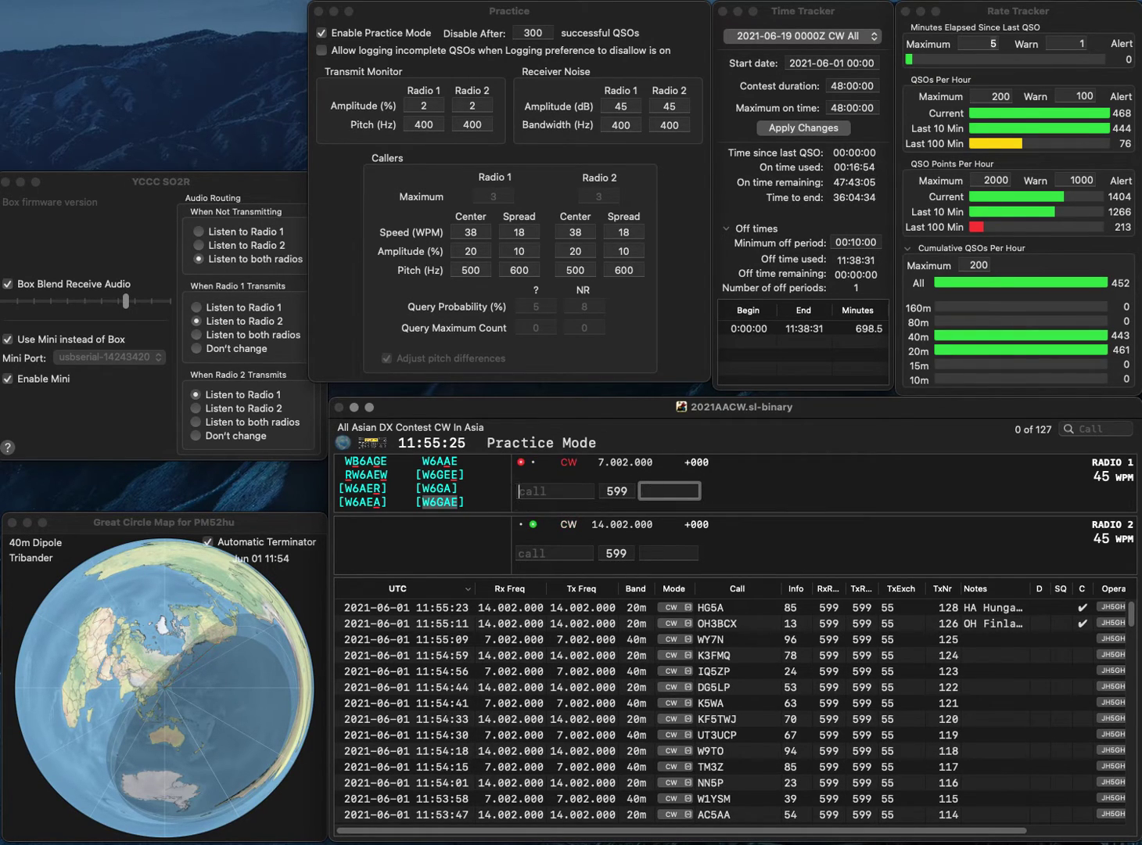
- Send the partial call GBPK on Radio 2
type("GBPK")
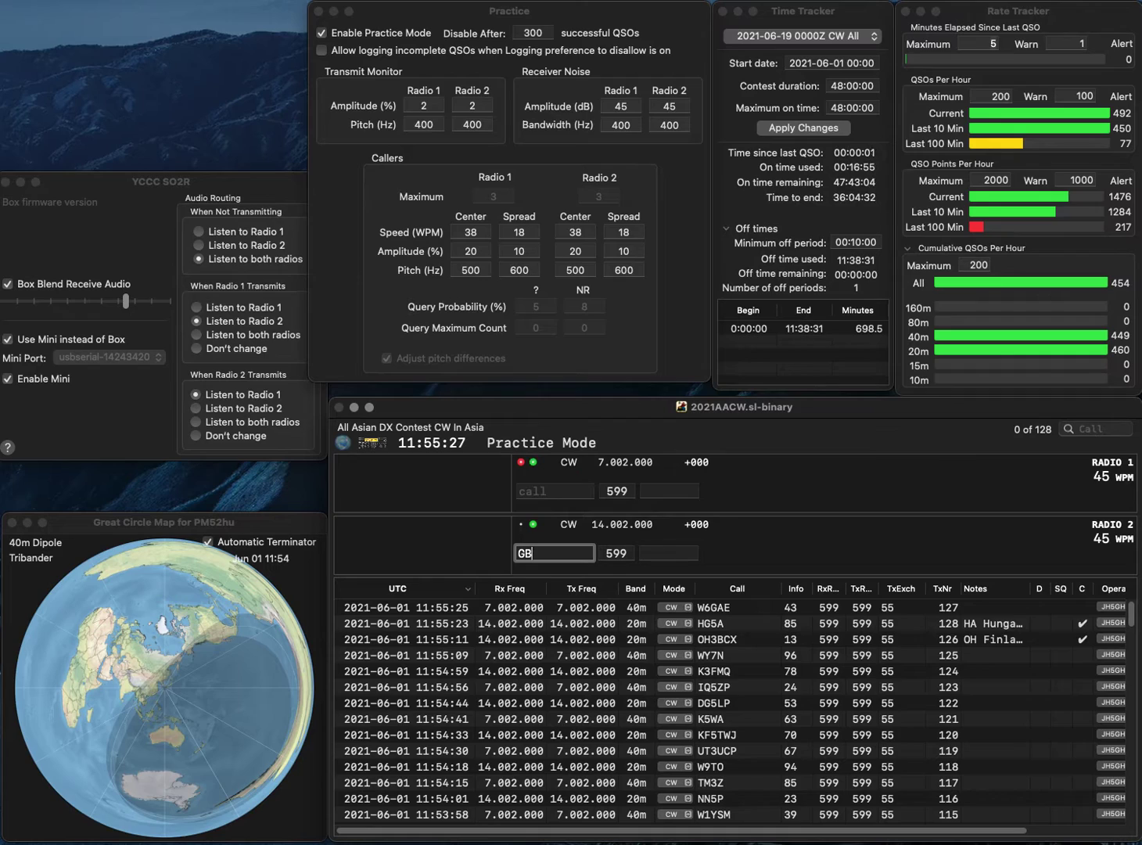
key("Return")
type("K9ZOG")
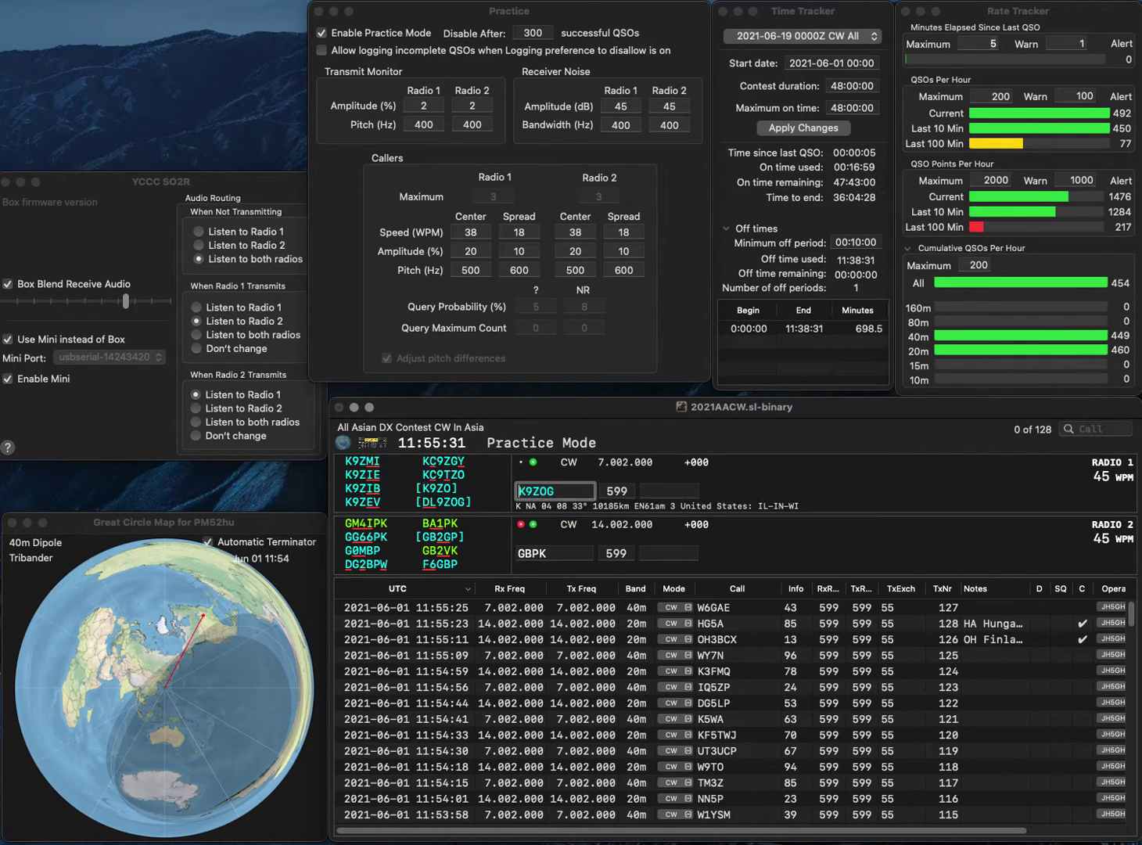
key("Home")
key("Delete")
type("DL")
key("Return")
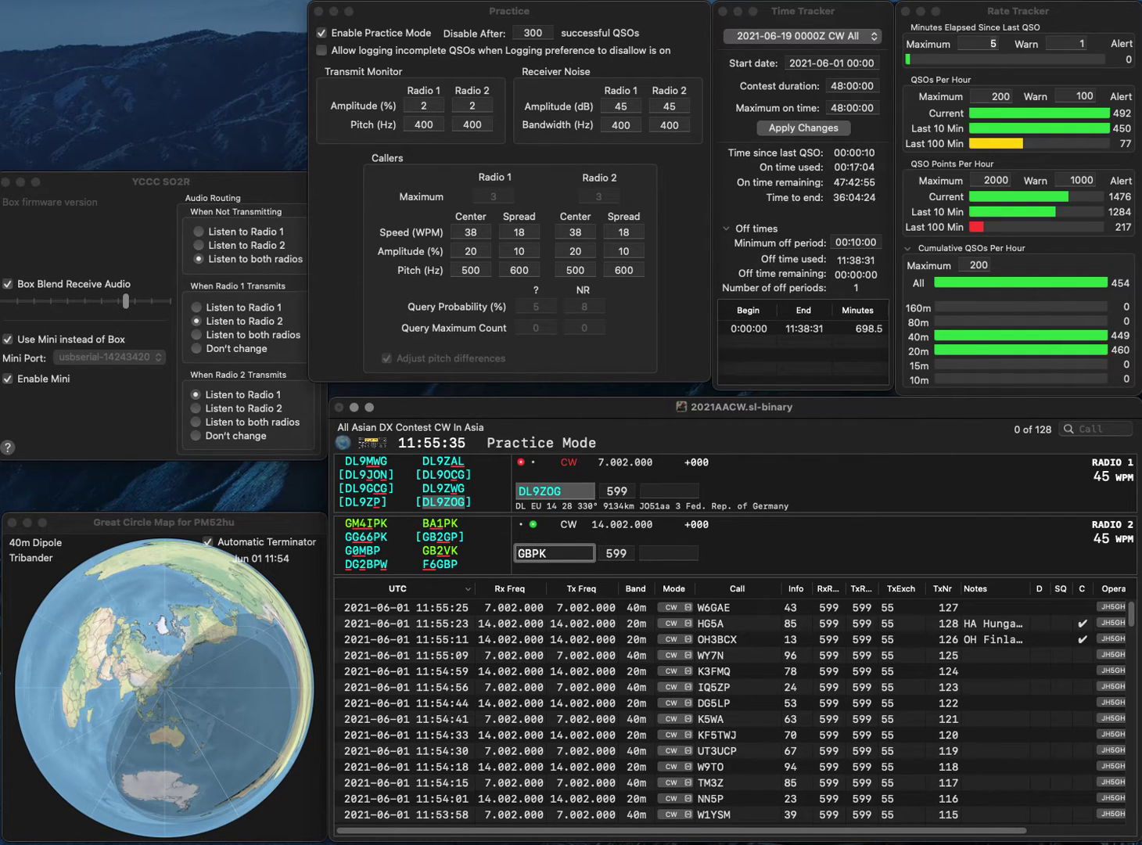
- Change the partial Radio 2 call to GG6PK and send it
type("6")
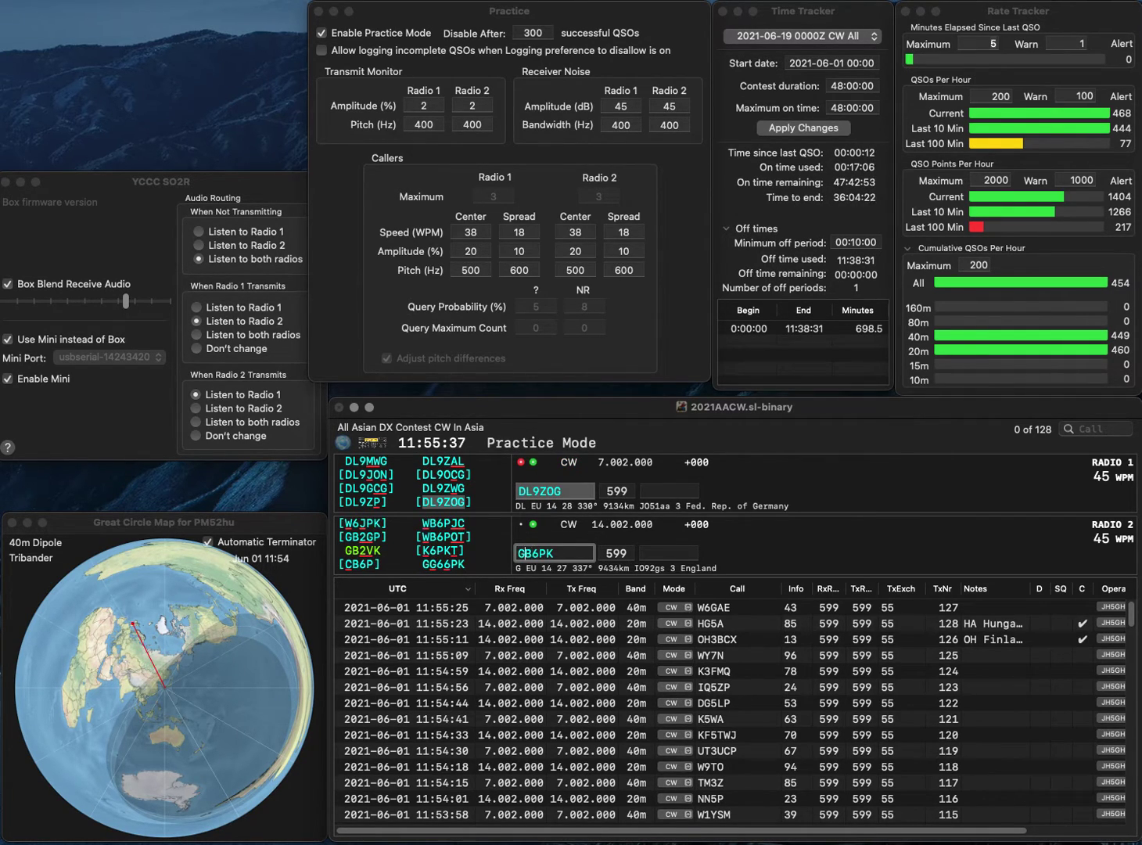
key("Delete")
type("G")
key("Return")
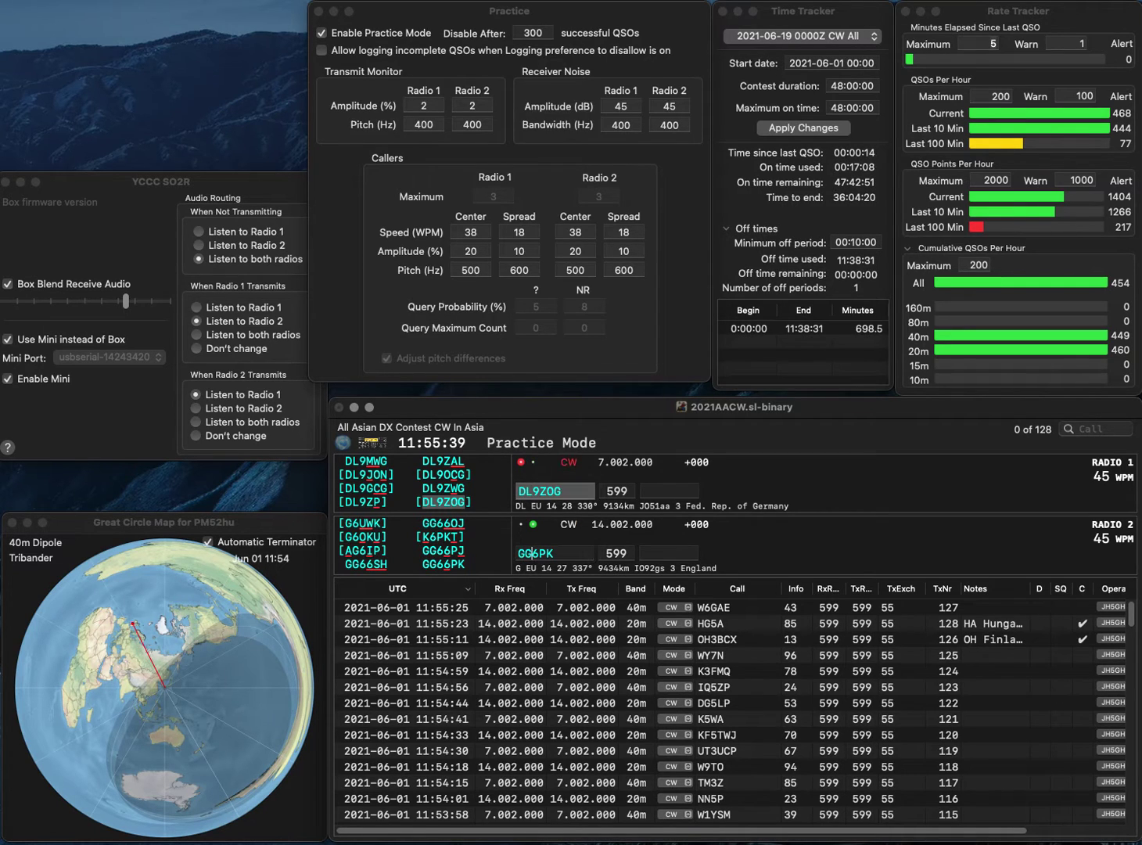
key("space")
type("56")
key("Return")
type("6")
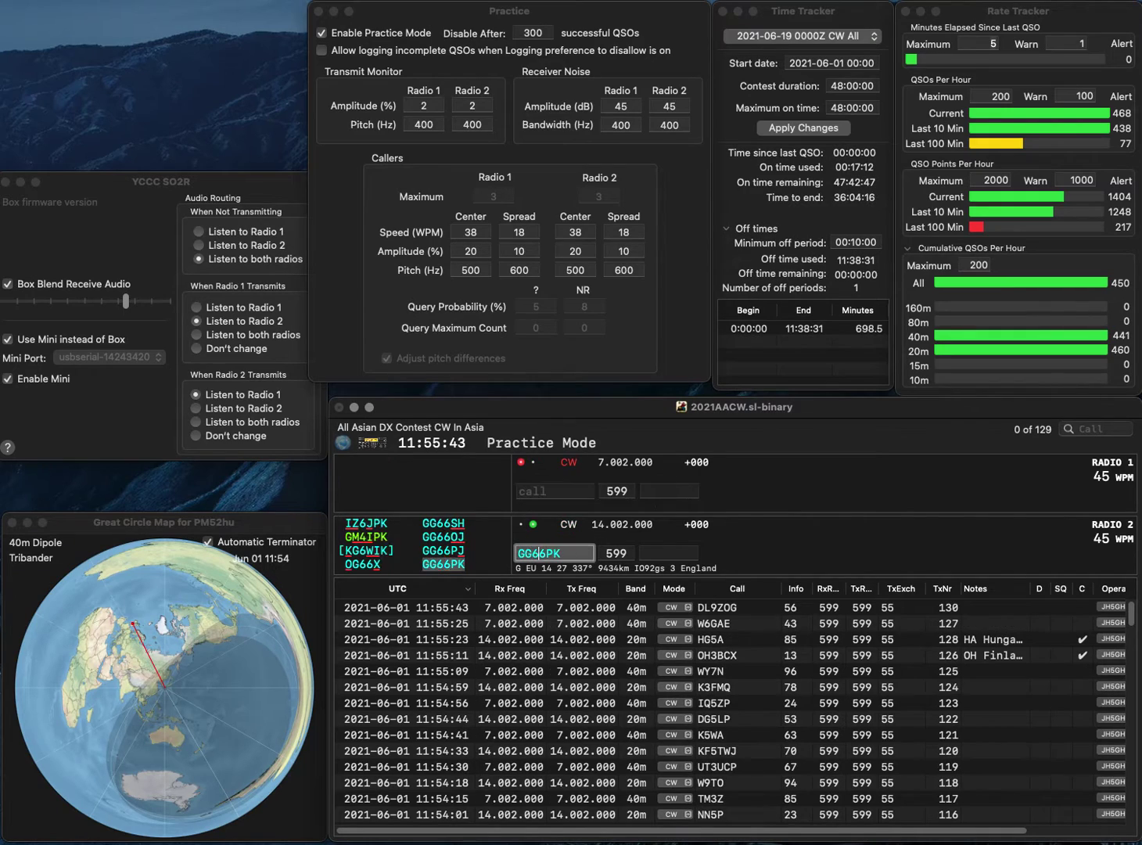
key("Return")
type("OK")
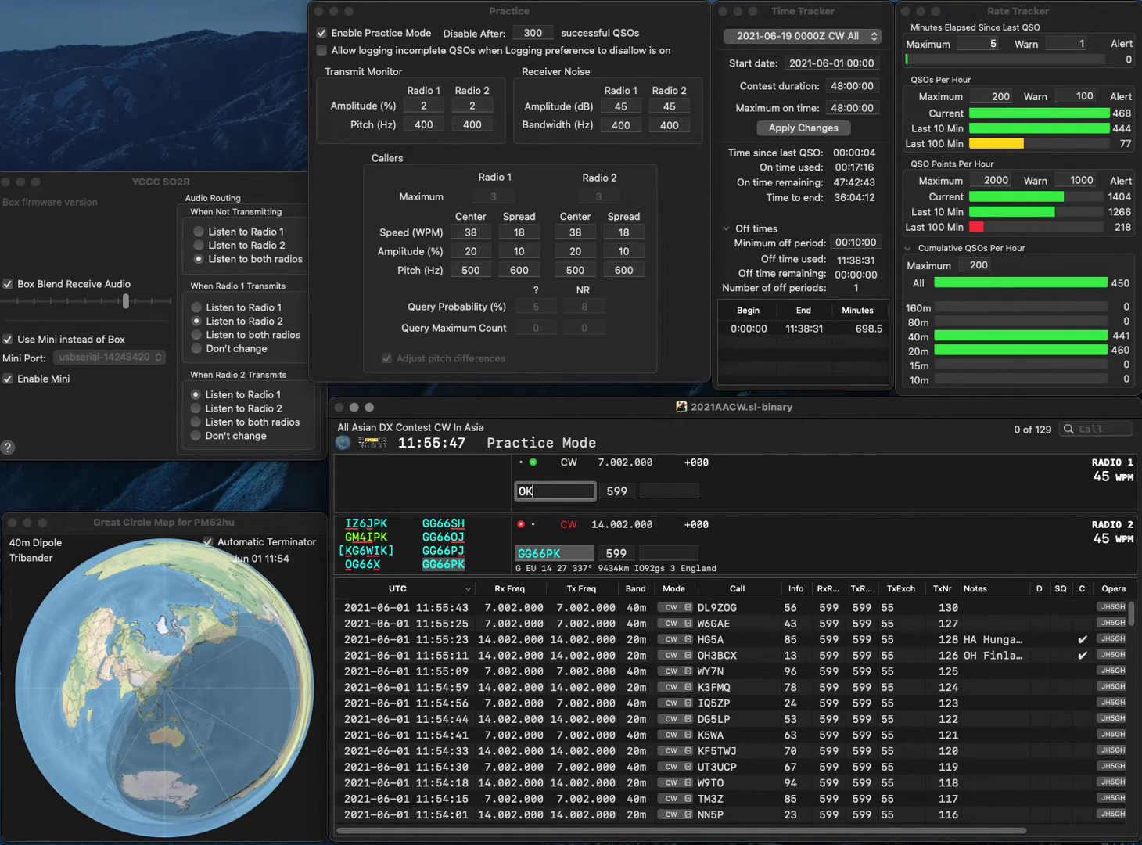
type("1ZJH")
key("Return")
- Log GG66PK on Radio 2 with received exchange 31 and OK1ZJH on Radio 1 with received exchange 91
type("31")
key("Return")
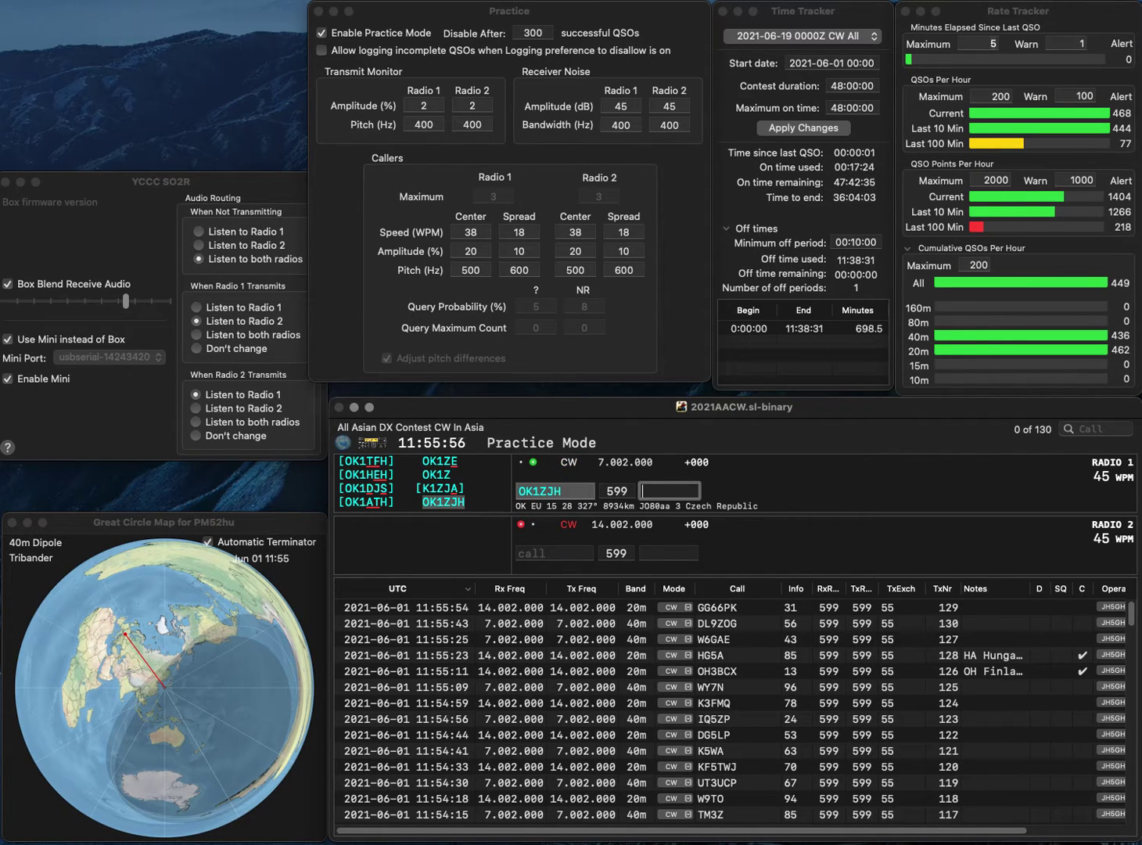
type("91")
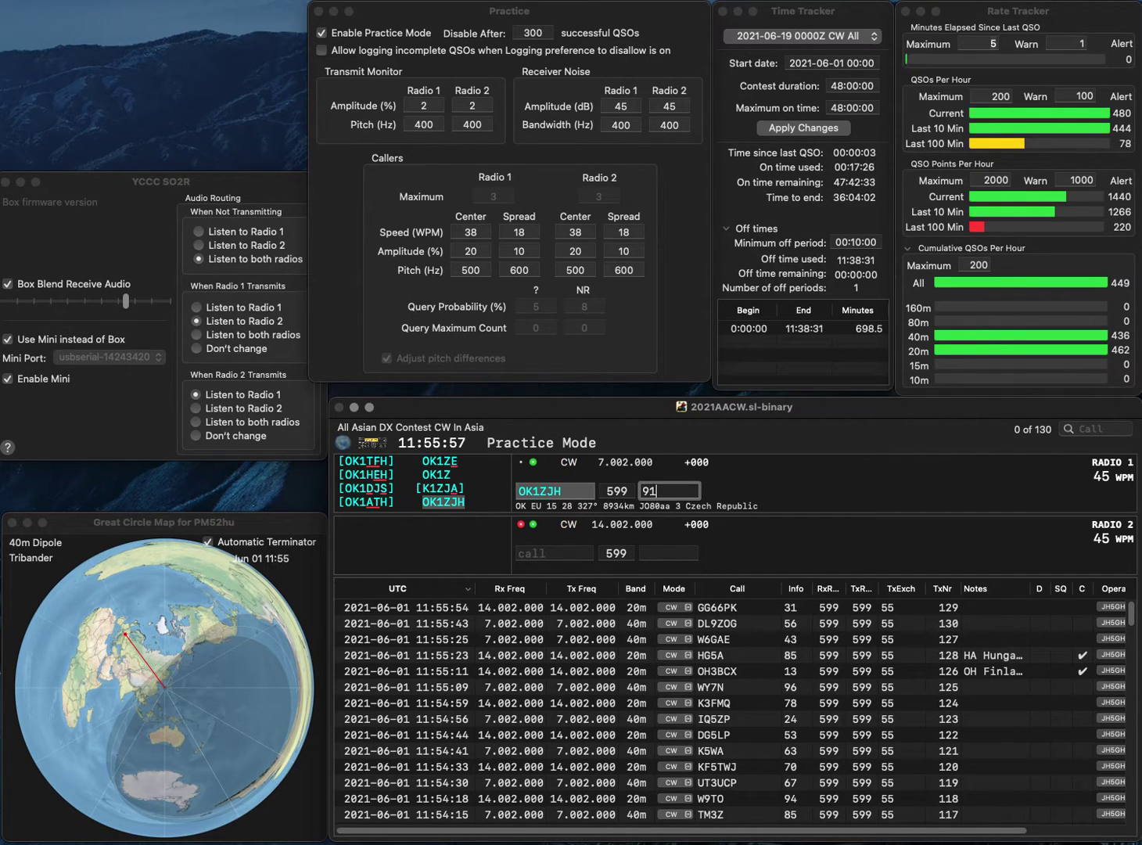
key("Return")
type("JH2TFE")
key("Left")
key("BackSpace")
type("1")
key("Return")
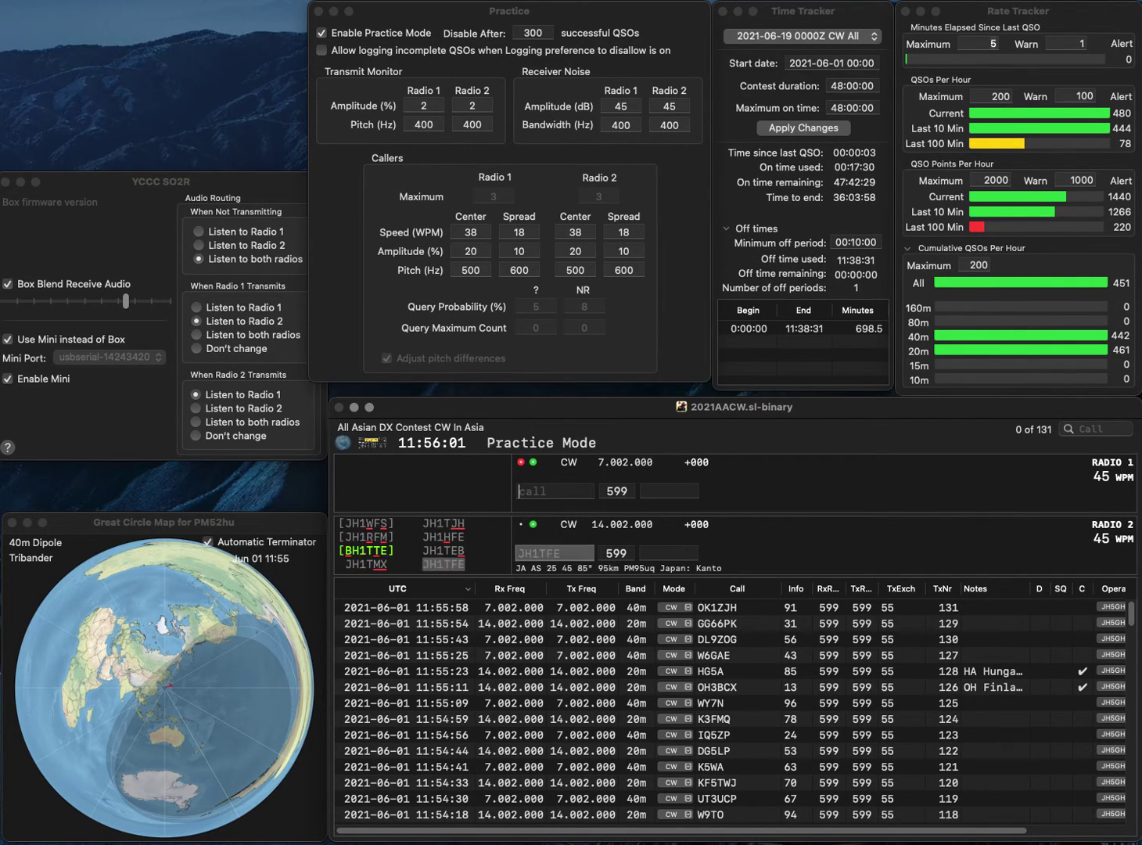
type("JR1EMO")
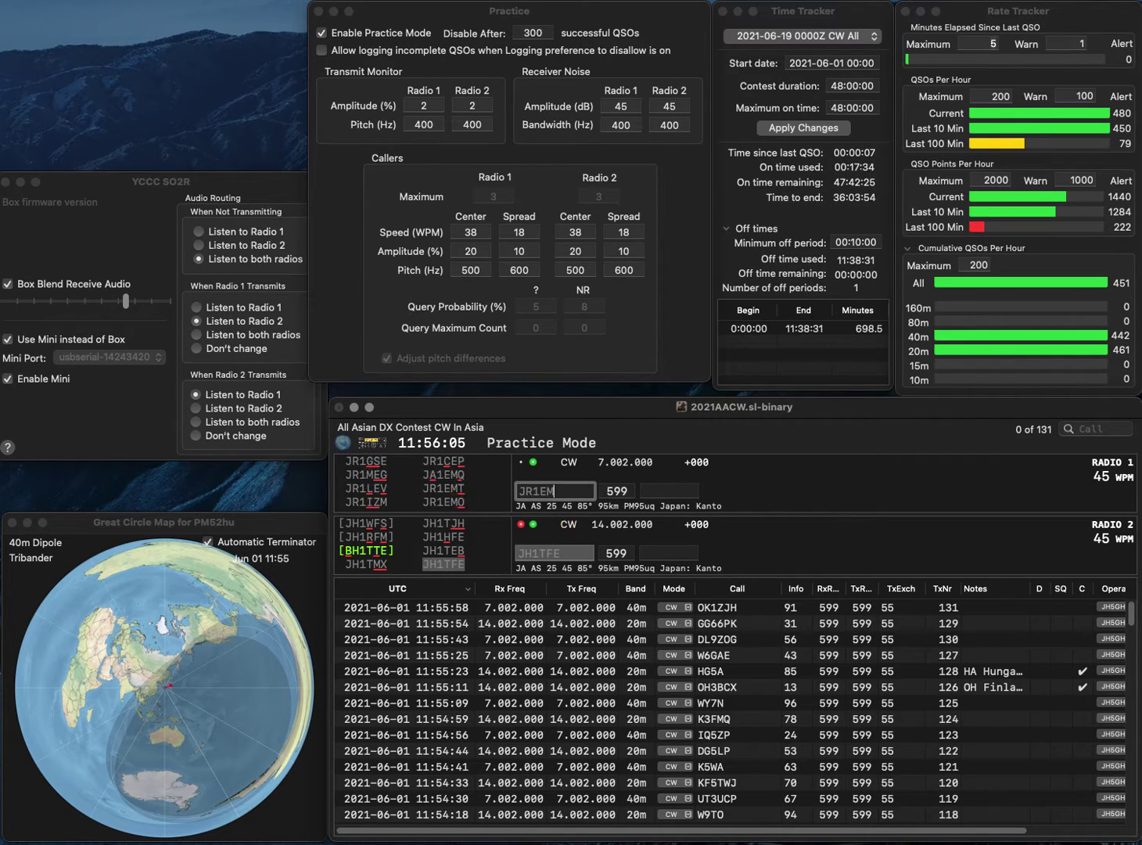
key("Return")
- Log JH1TFE on Radio 2 with received exchange 63 and JR1EMO on Radio 1 with received exchange 66
type("63")
key("Return")
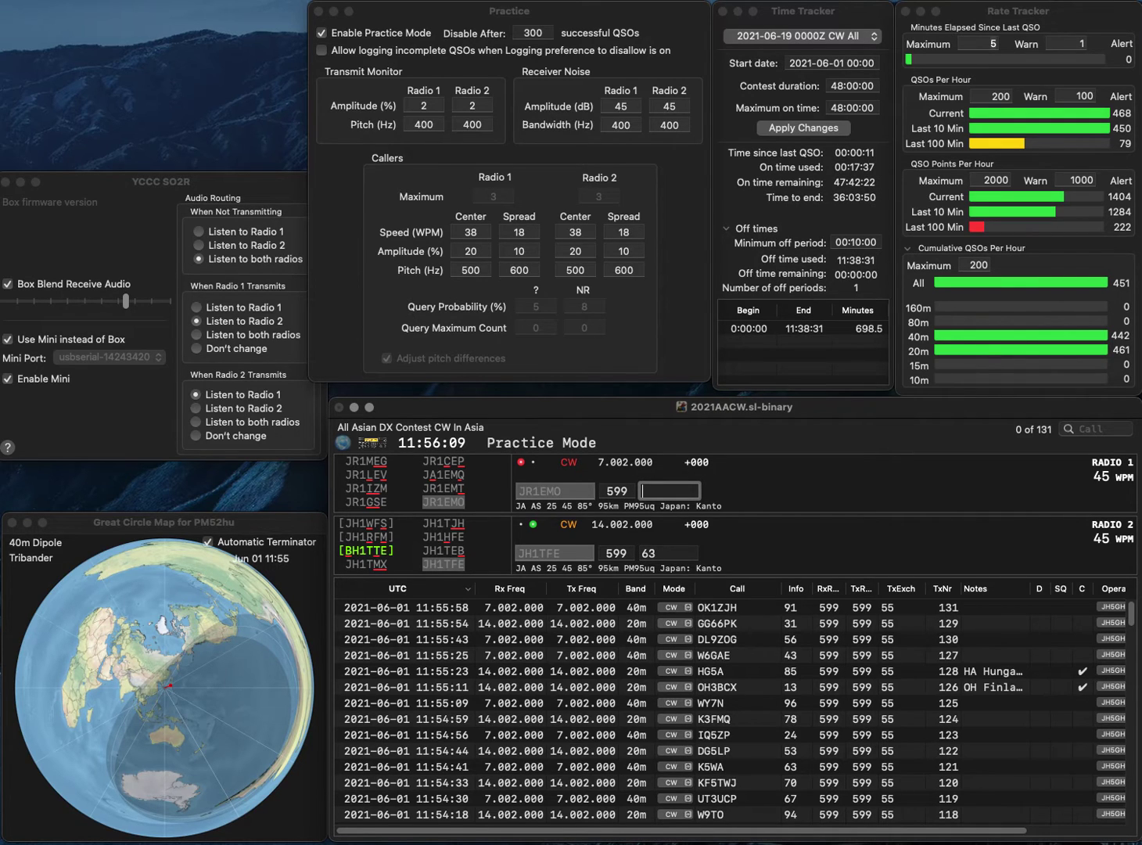
type("66")
key("Return")
- Enter PA1X on Radio 2 and send its exchange, and send the partial call KL7H on Radio 1
type("PA1X")
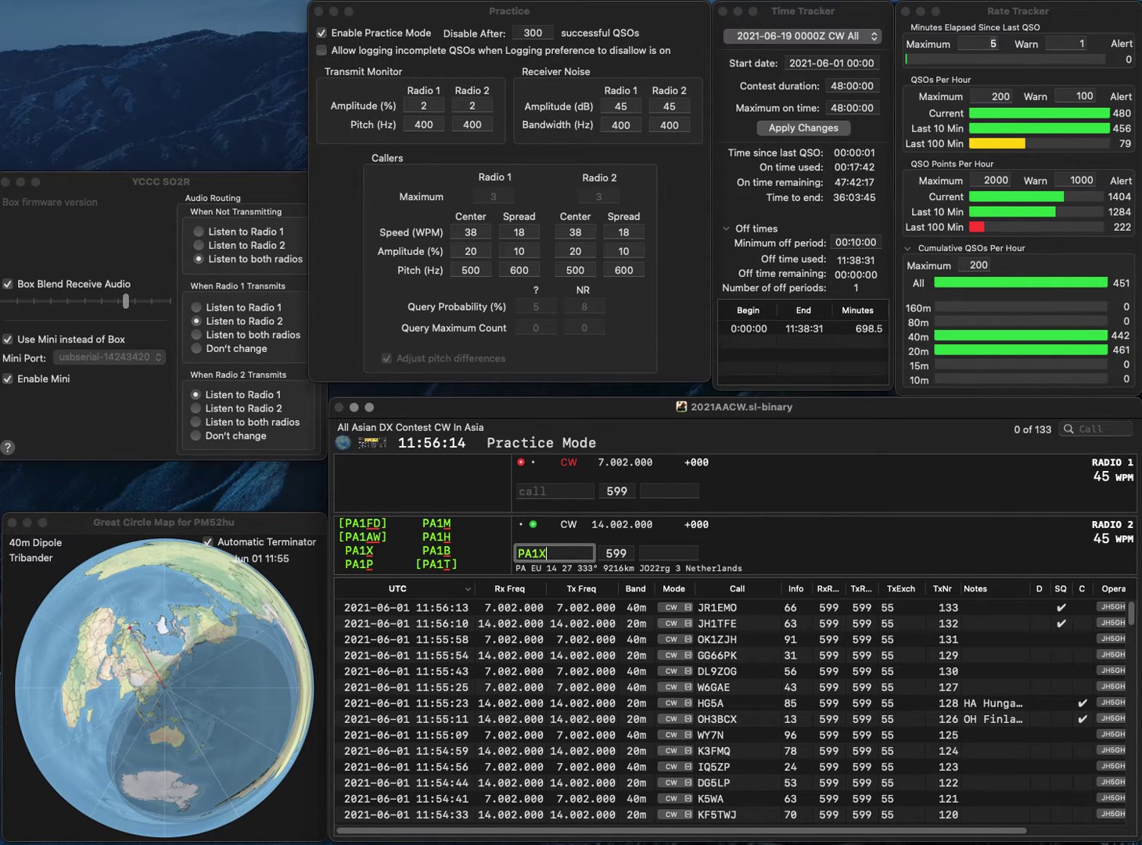
key("Return")
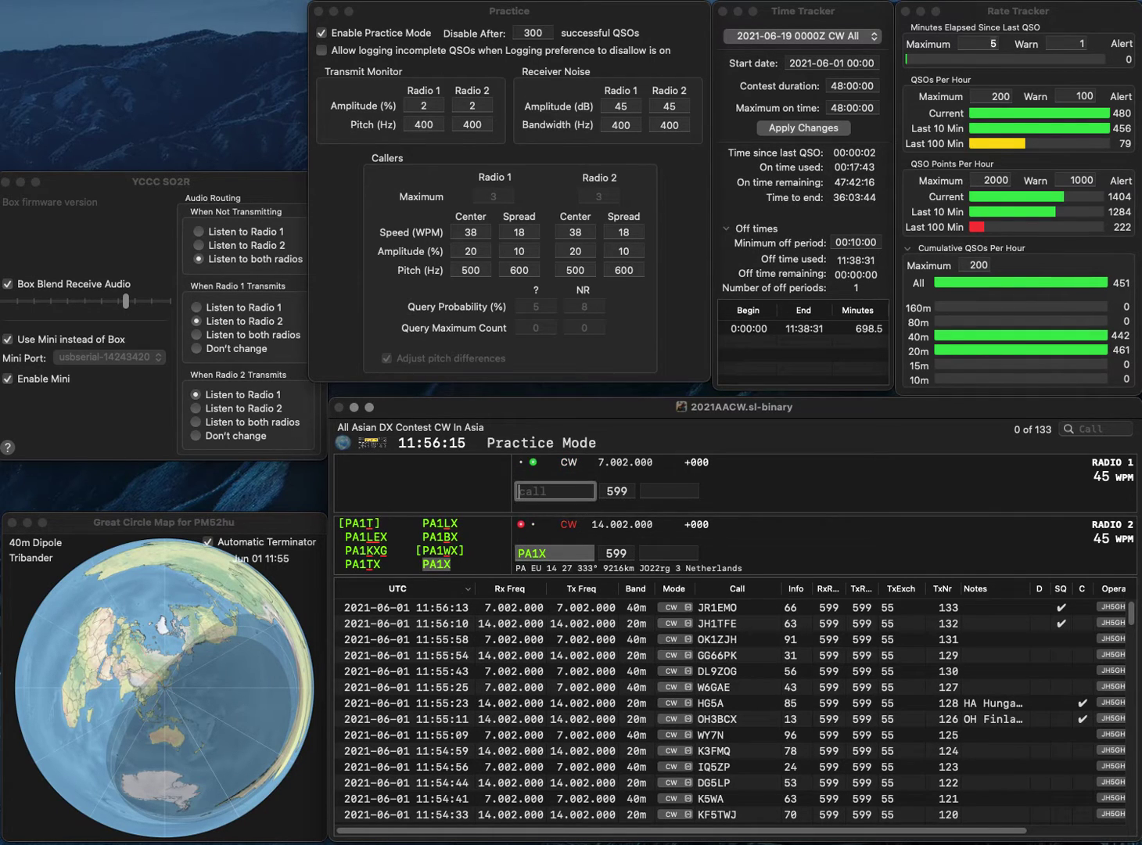
type("KL7H")
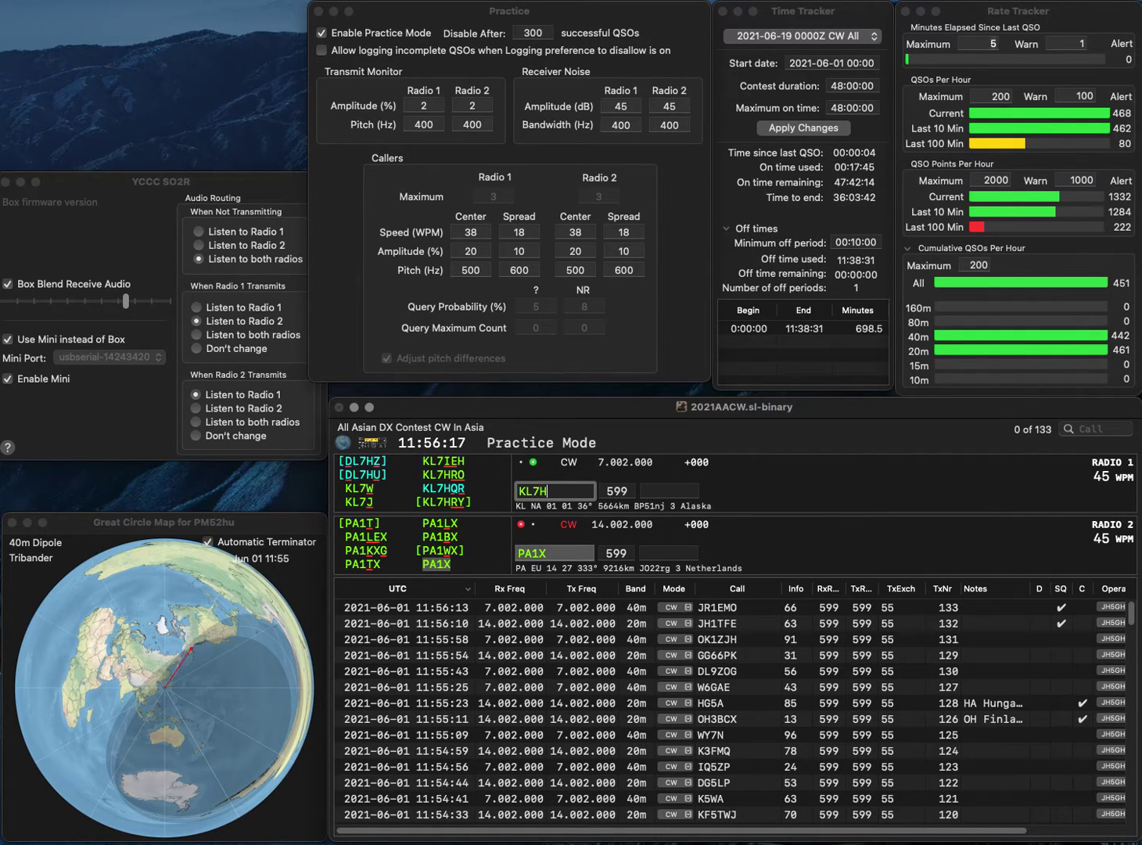
key("Return")
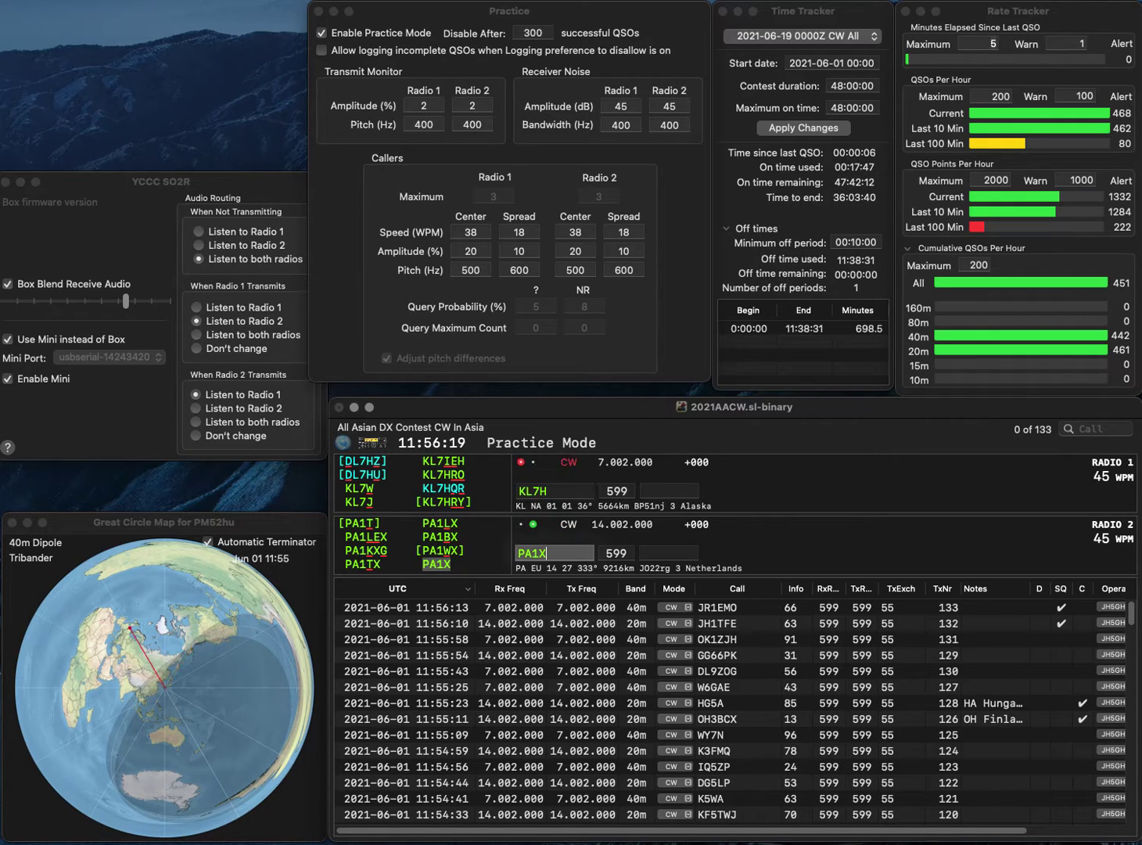
type("48")
key("Return")
type("/")
key("BackSpace")
type("QR/W6")
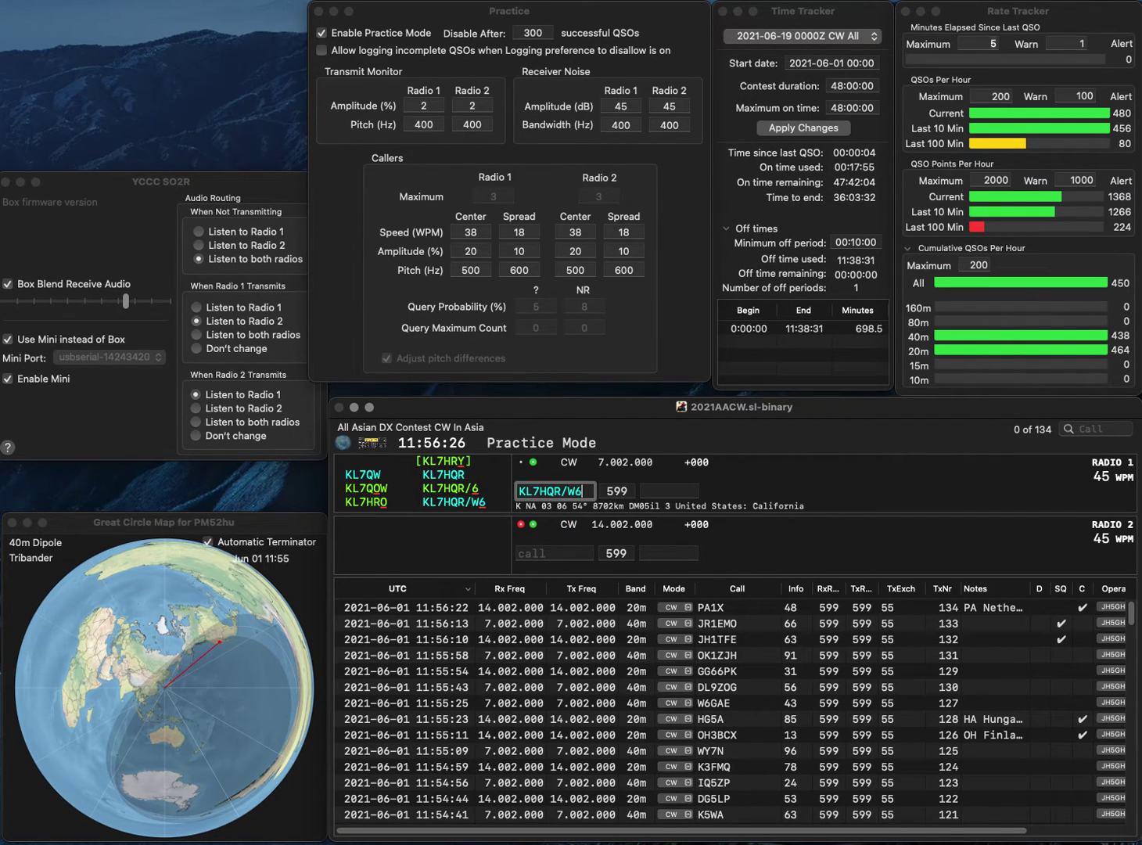
key("Return")
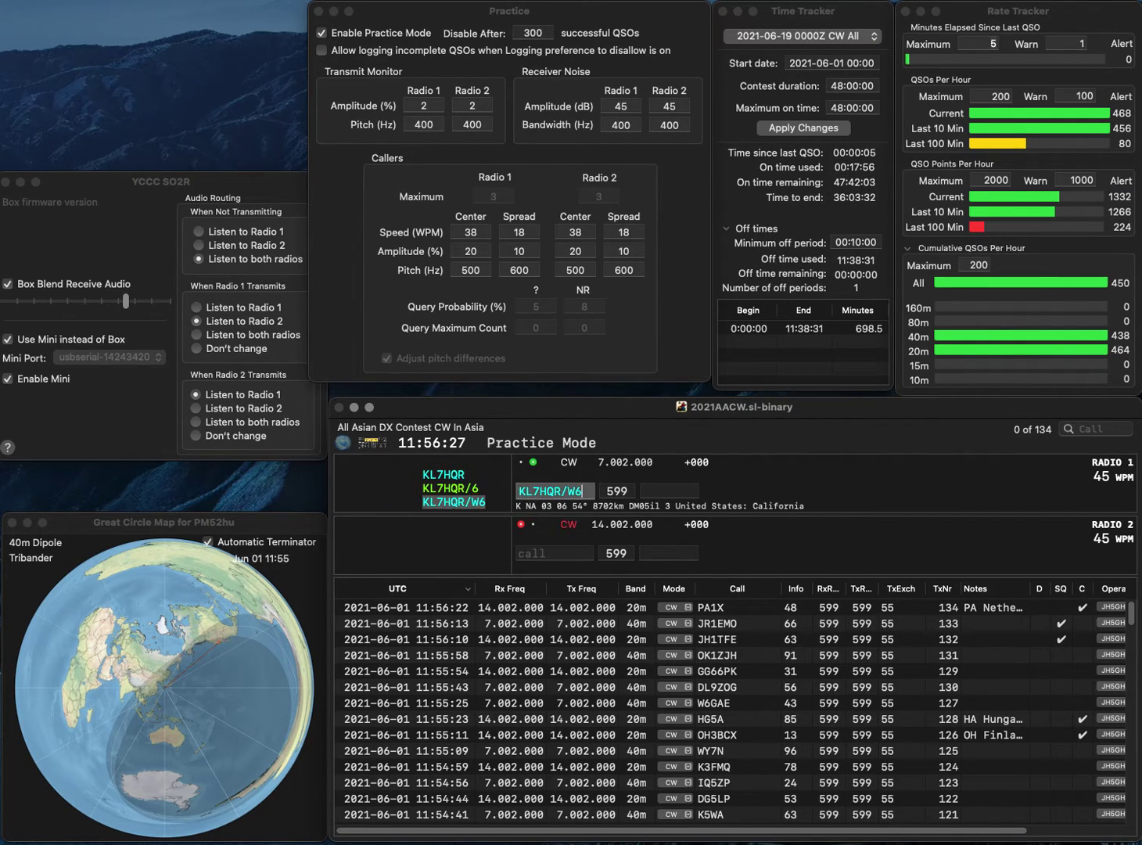
type("RK3T")
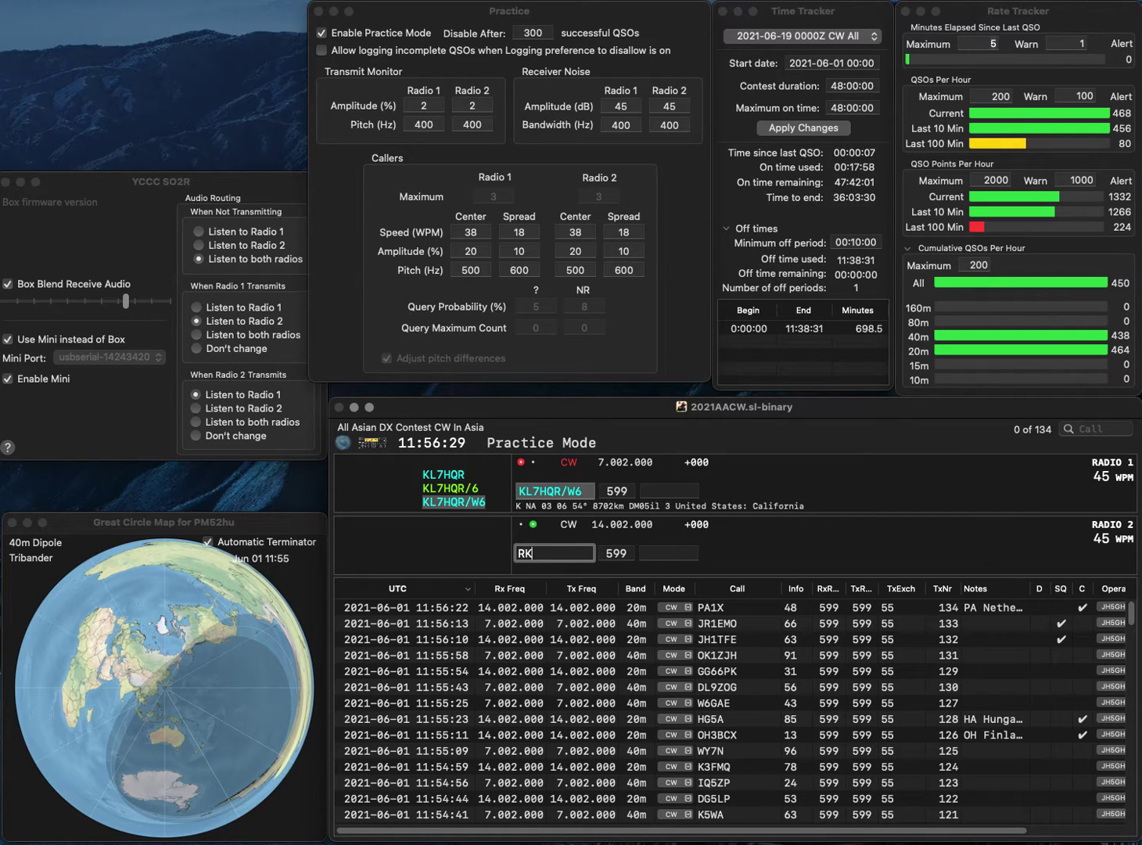
key("Return")
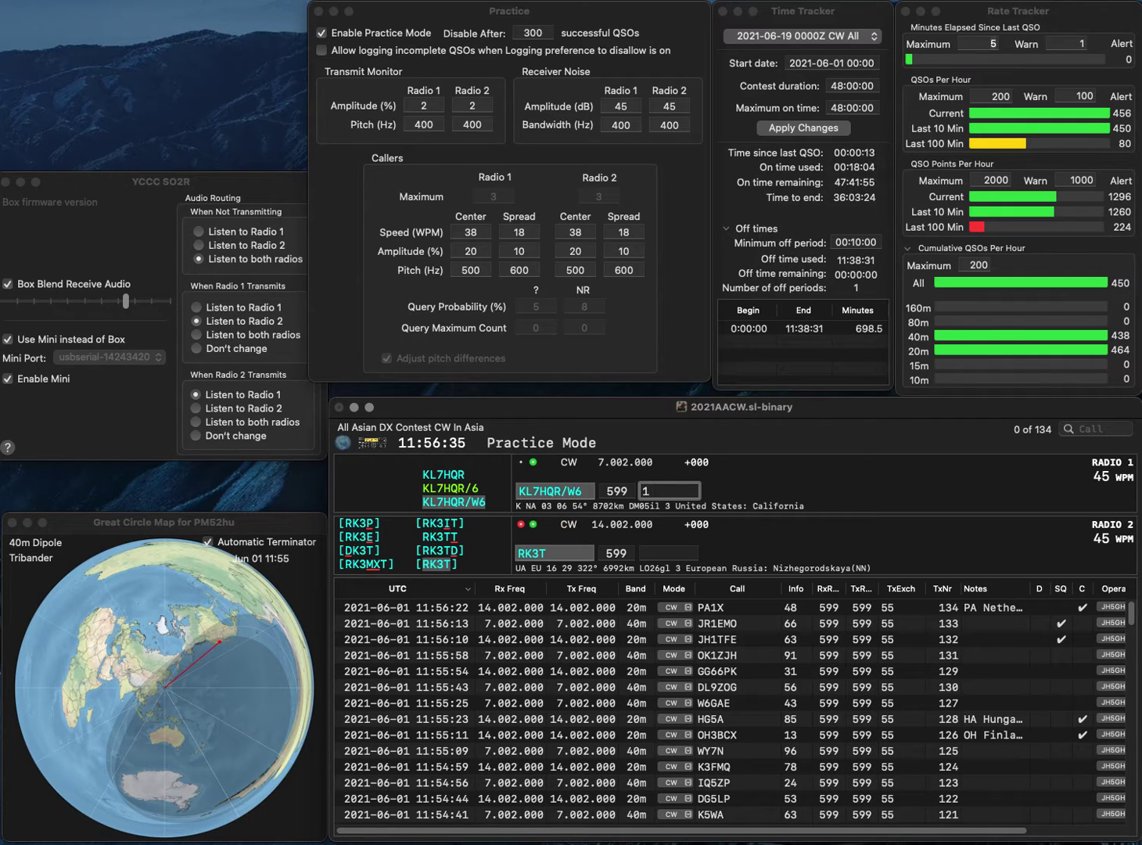
type("9")
key("Return")
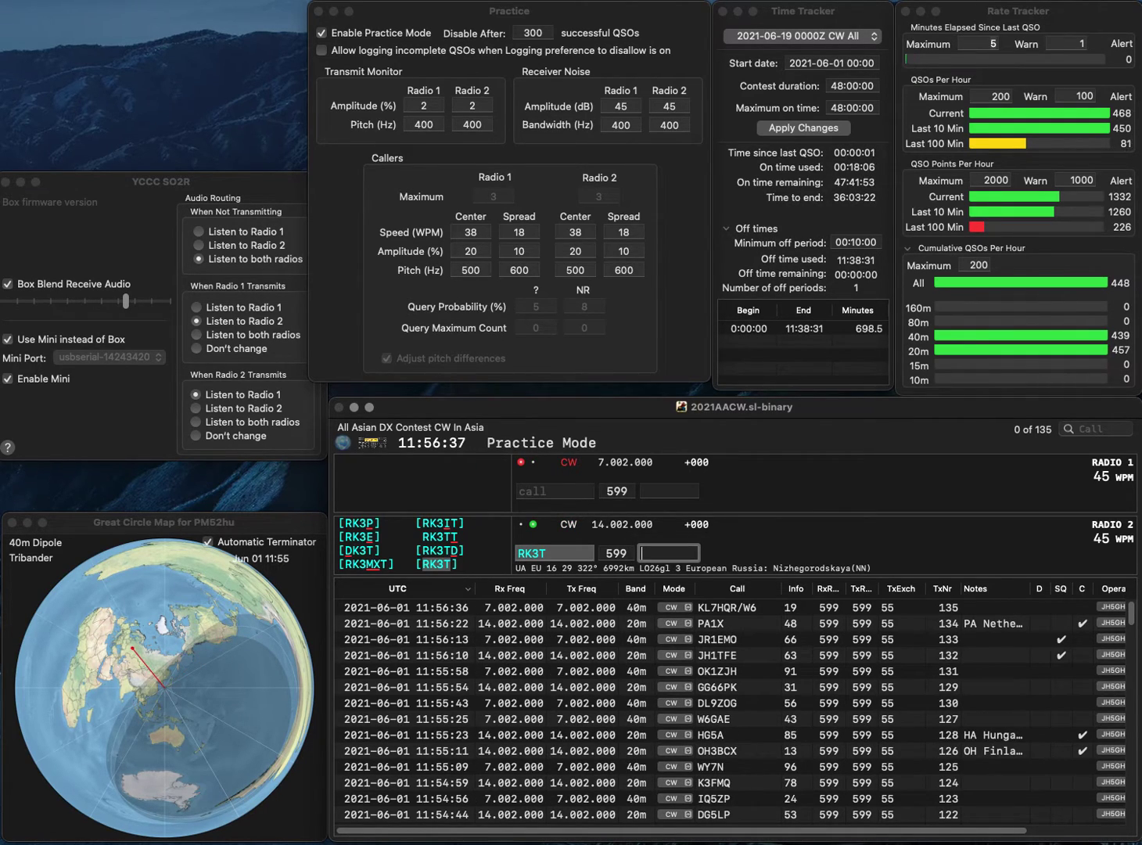
key("Return")
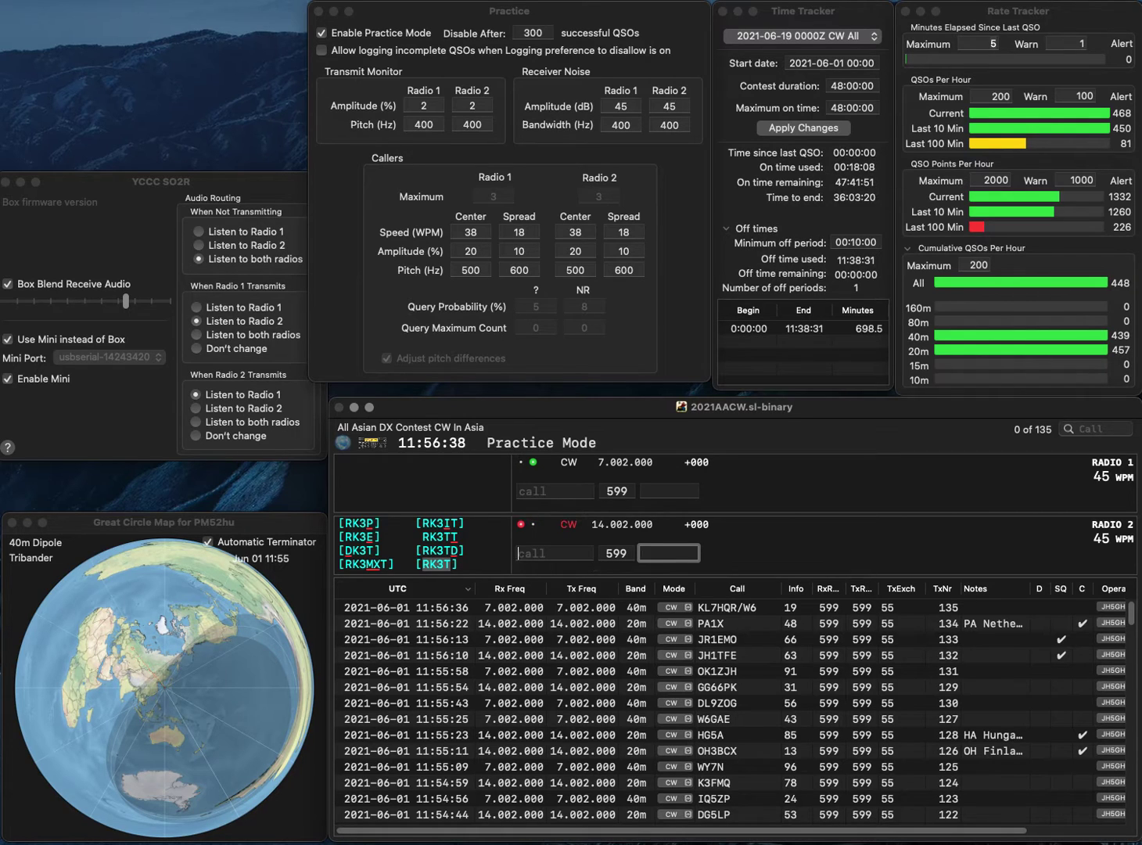
- Enter the call N4MUH on Radio 1 and send the station its exchange
type("MUH")
key("Home")
type("N4")
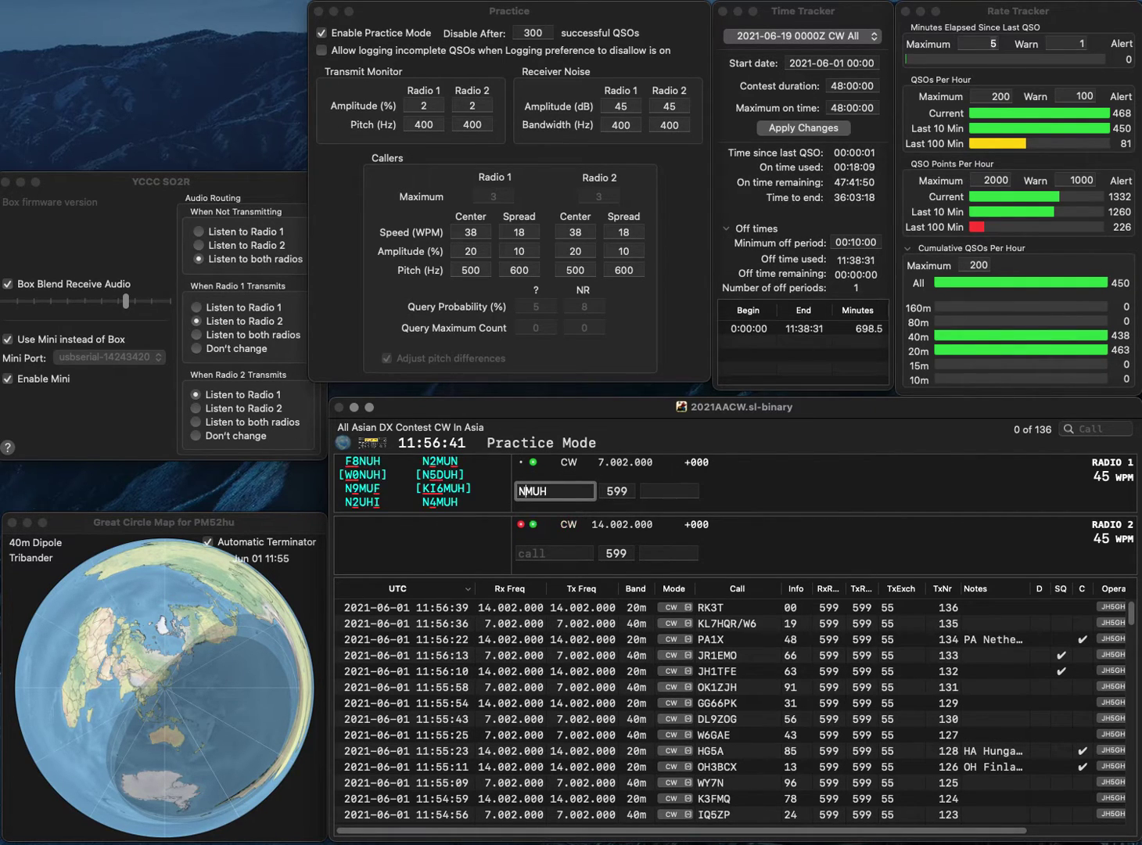
key("Return")
- Enter the call OM3OB on Radio 2 and send it
type("GM")
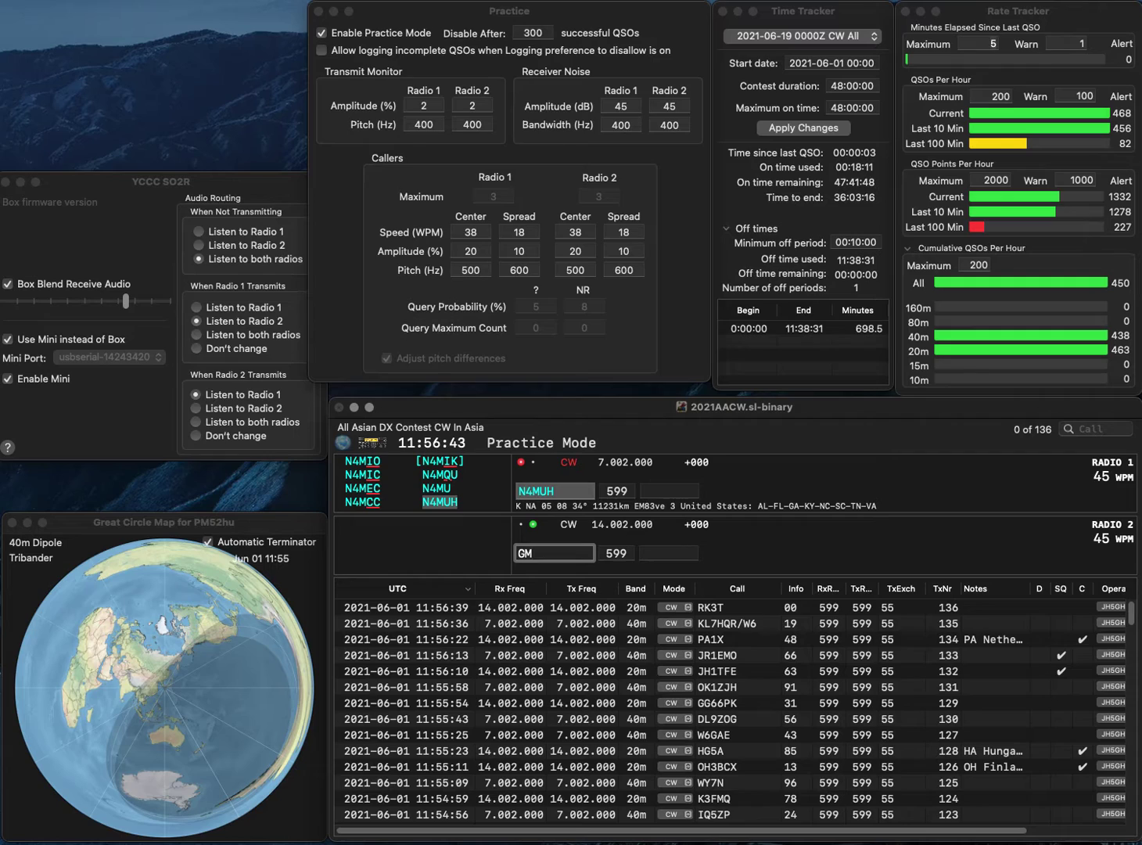
type("OB")
key("Home")
key("Delete")
type("O")
key("Right")
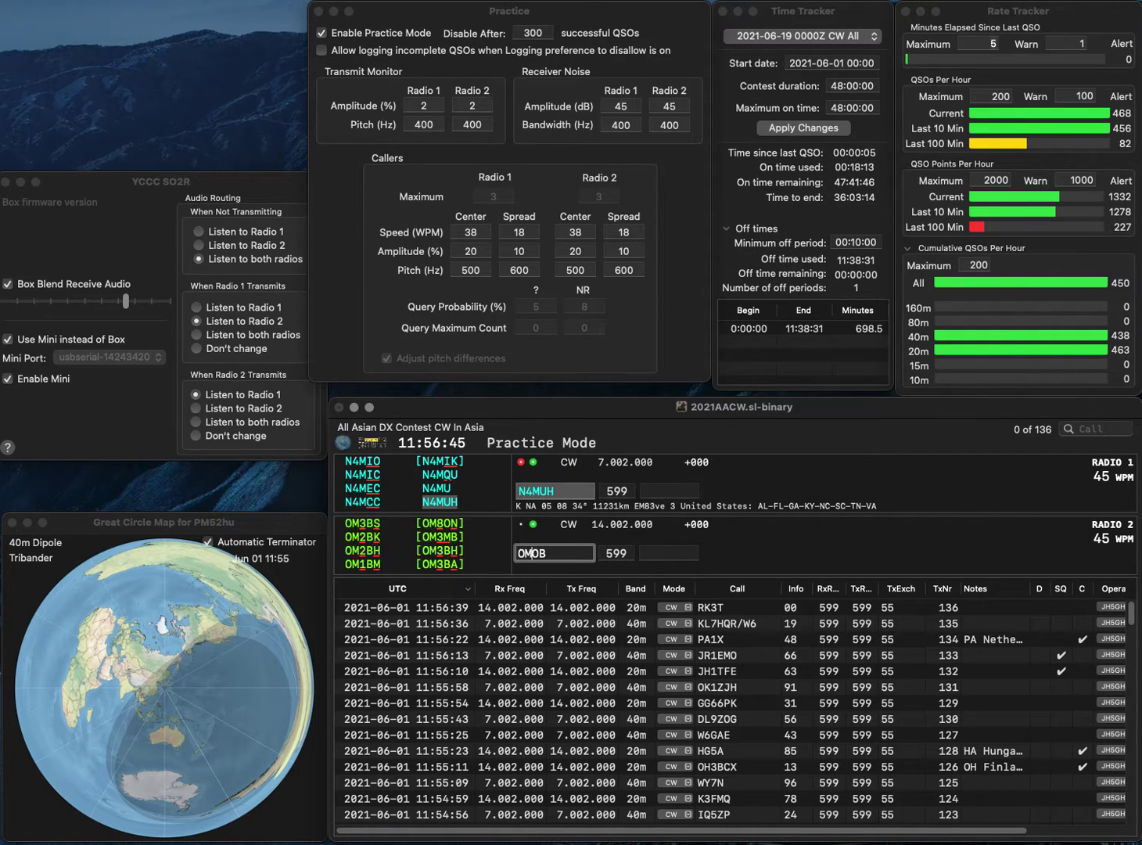
type("3")
key("Return")
type("79")
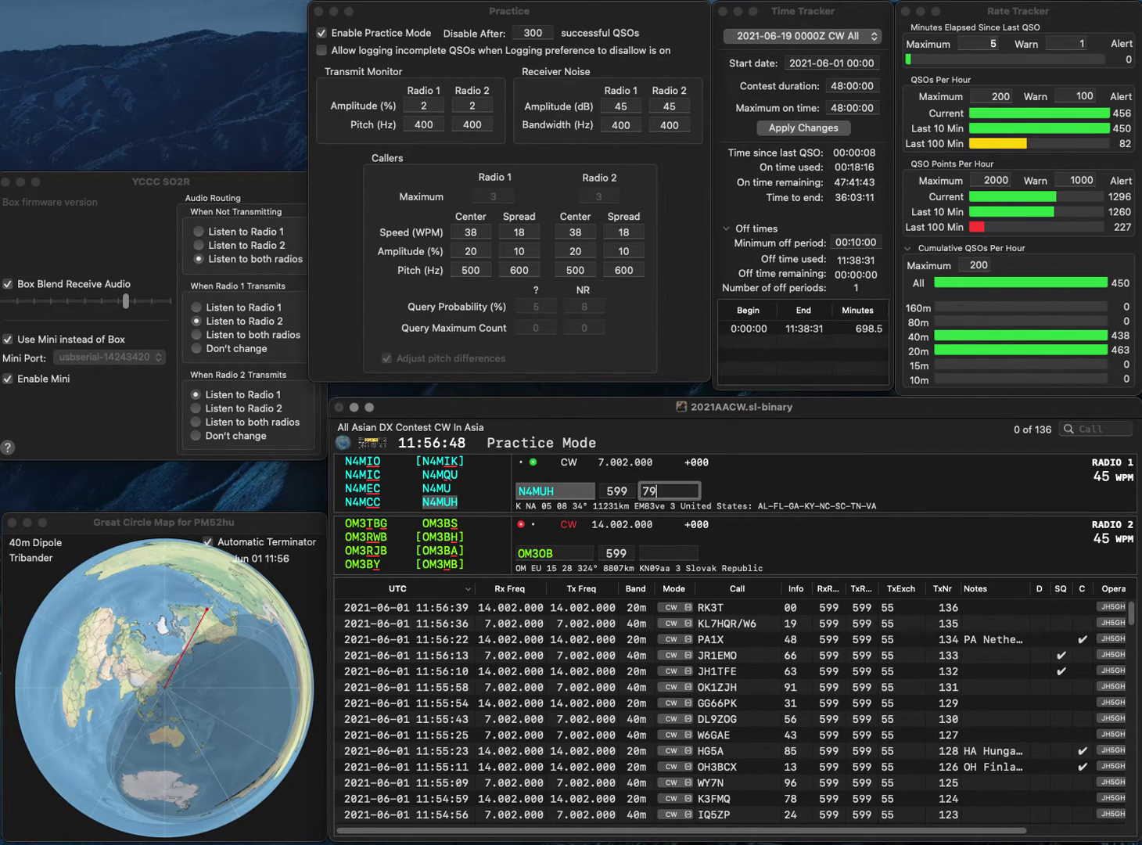
key("Return")
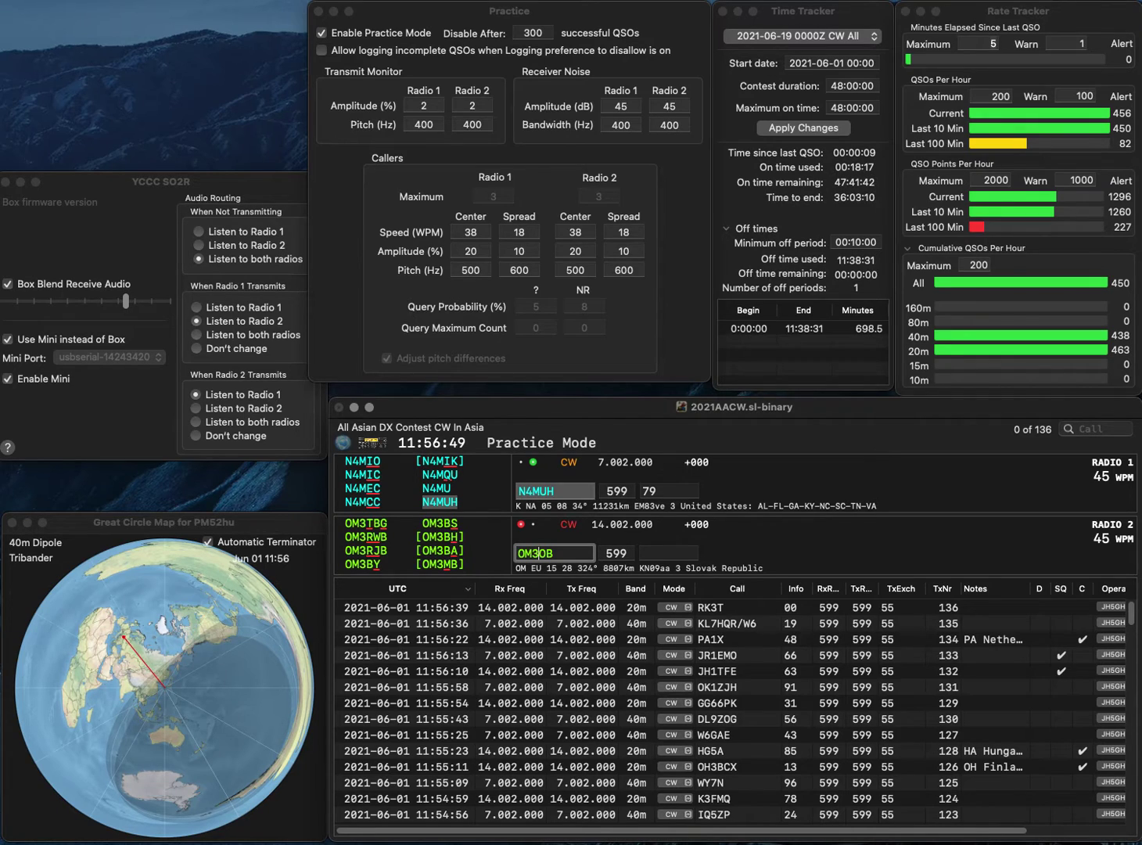
key("BackSpace")
key("BackSpace")
type("N6")
key("Return")
type("SP2BLC")
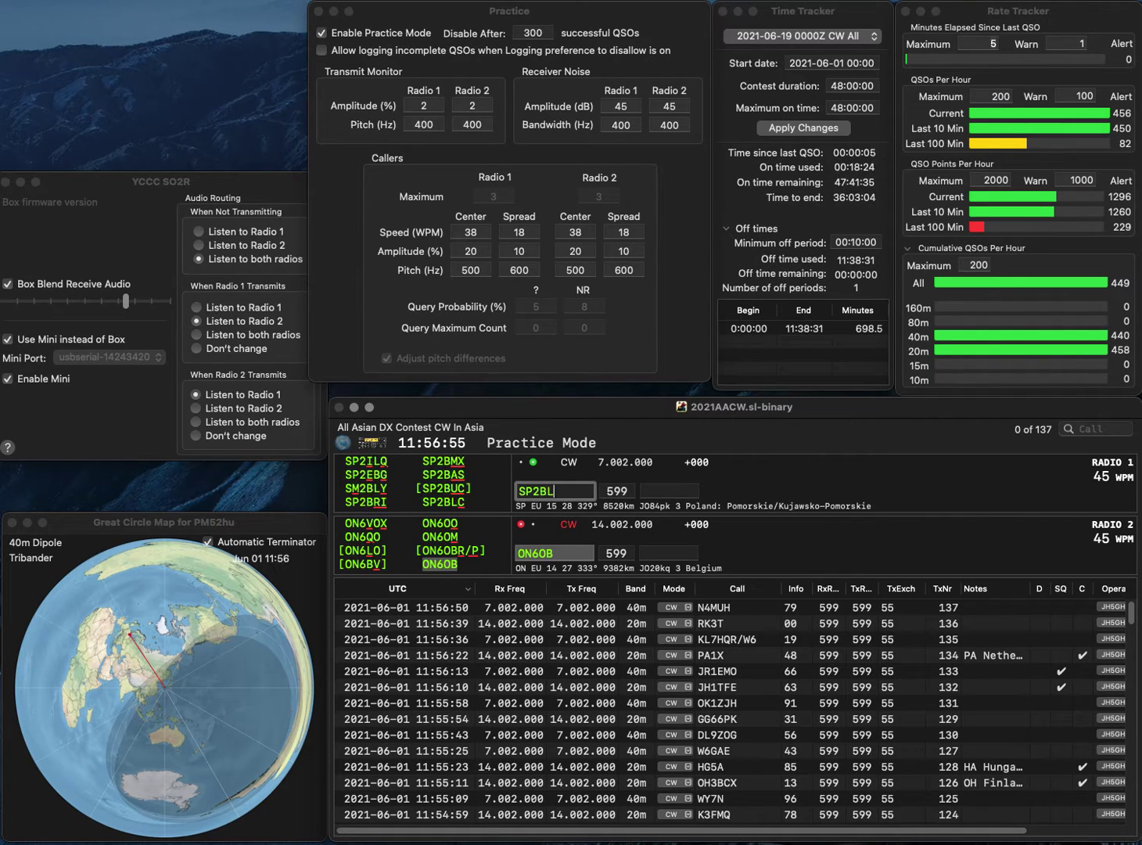
key("Return")
key("Tab")
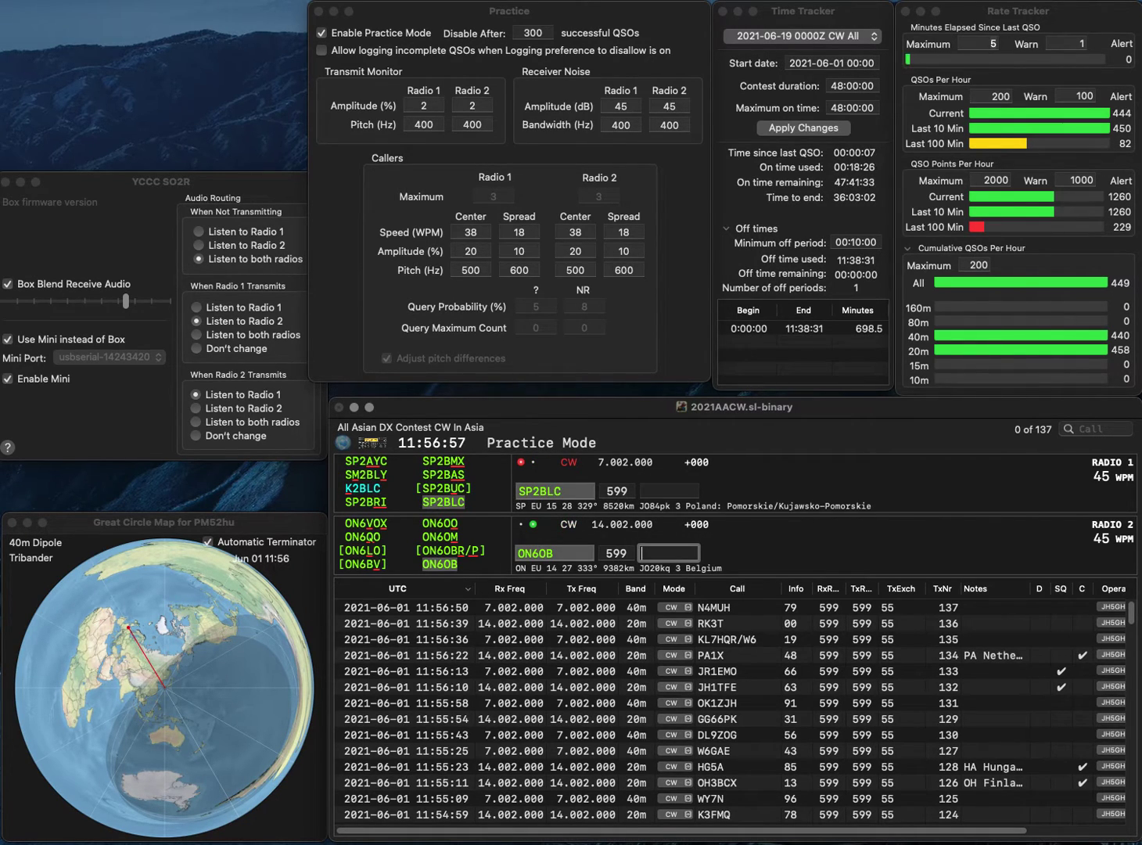
type("78")
key("Return")
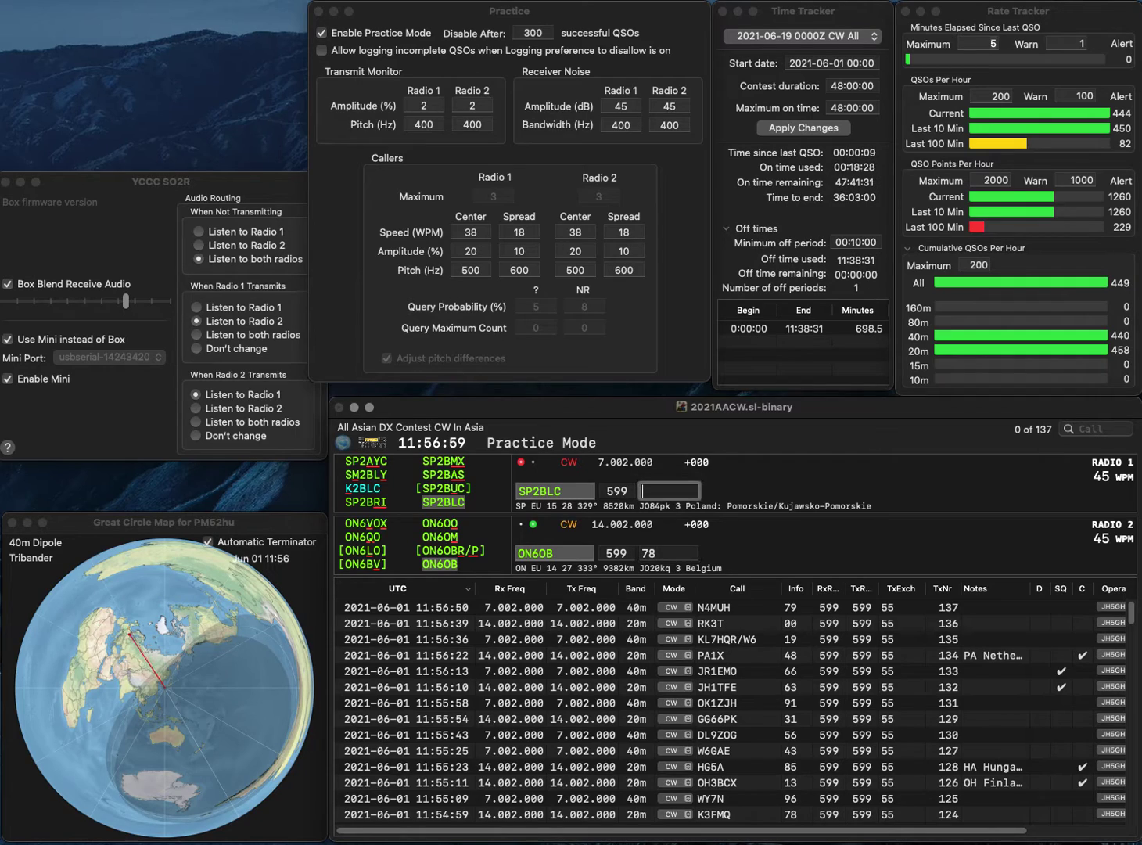
type("57")
key("Return")
type("OK1AYP")
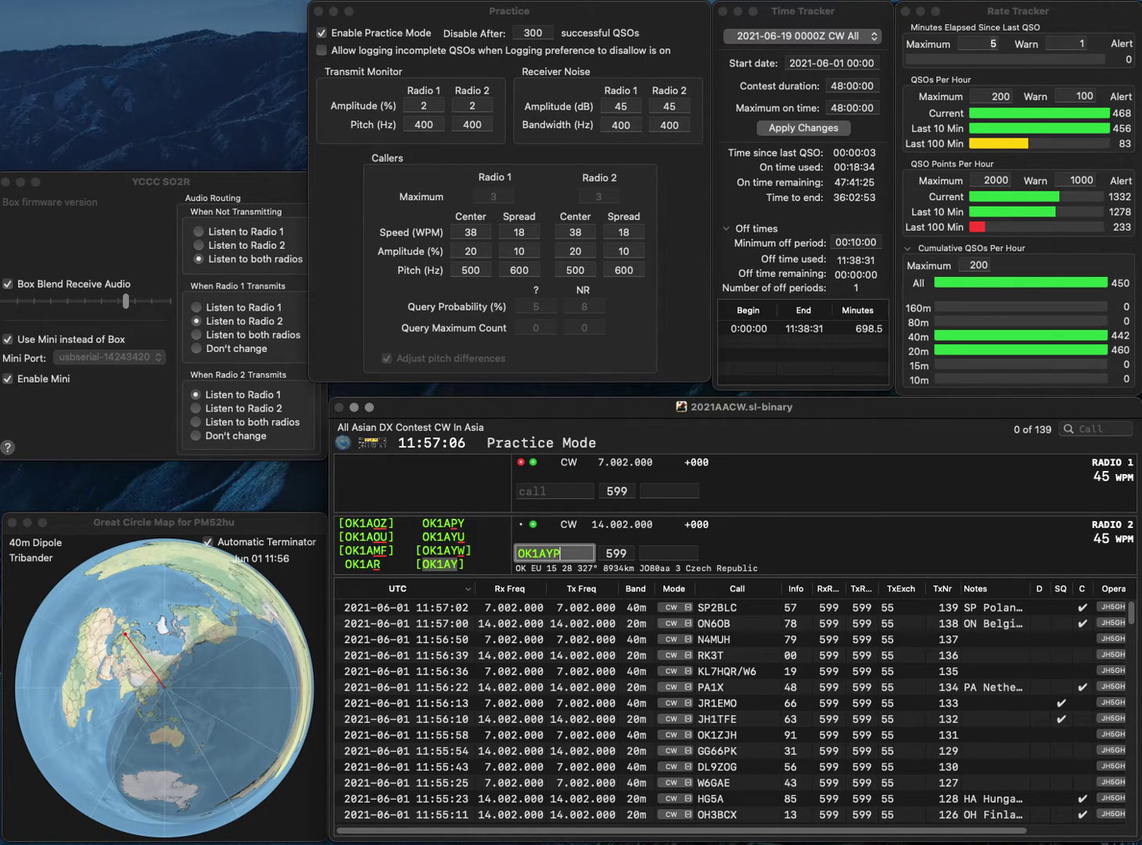
key("BackSpace")
type("W")
key("Return")
type("E")
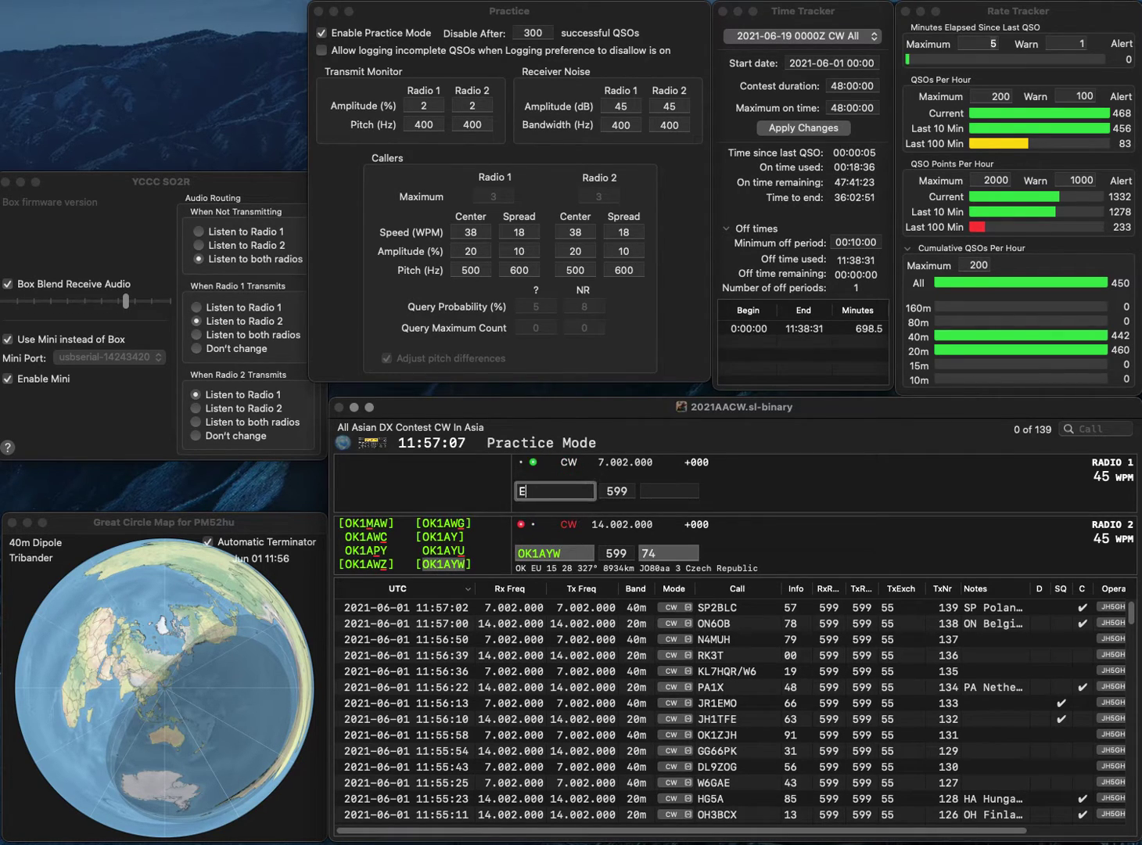
type("A1CF")
key("Return")
- Log OK1AYW on Radio 2 with received exchange 45 and EA1CF on Radio 1 with received exchange 88
key("Tab")
key("Tab")
key("BackSpace")
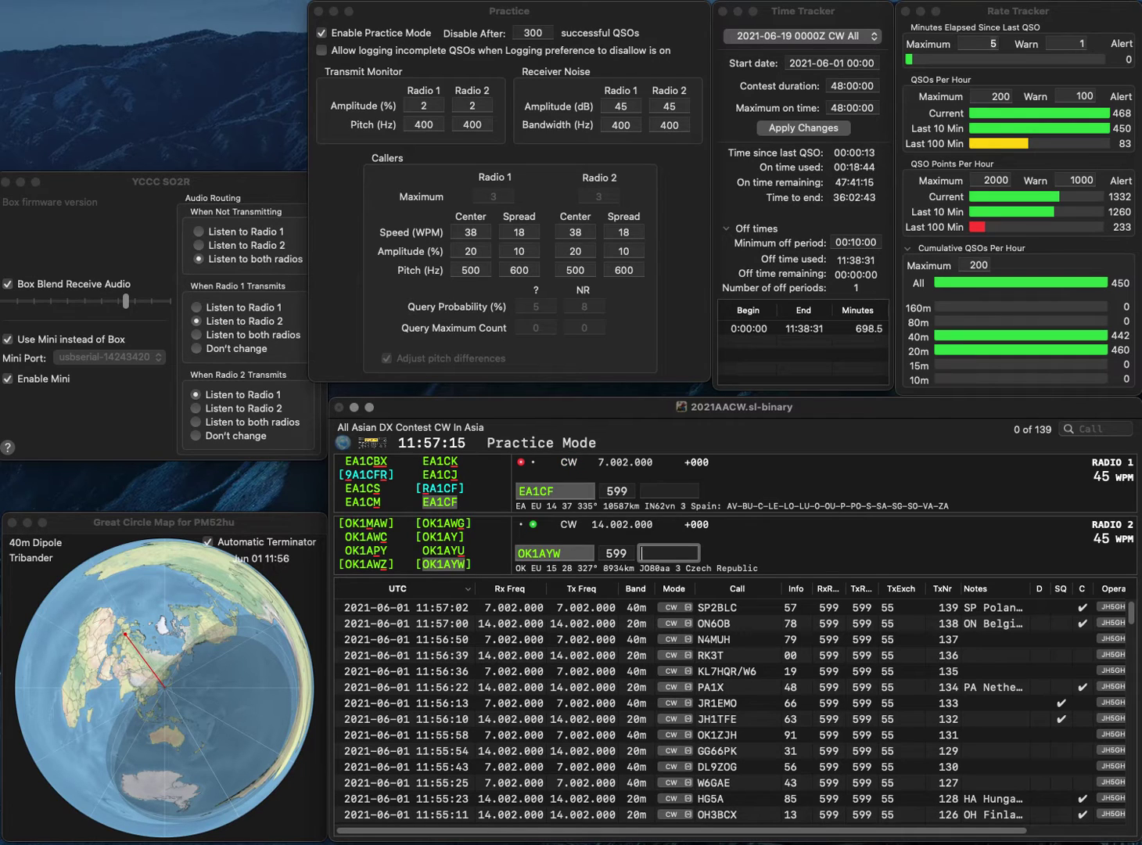
key("Return")
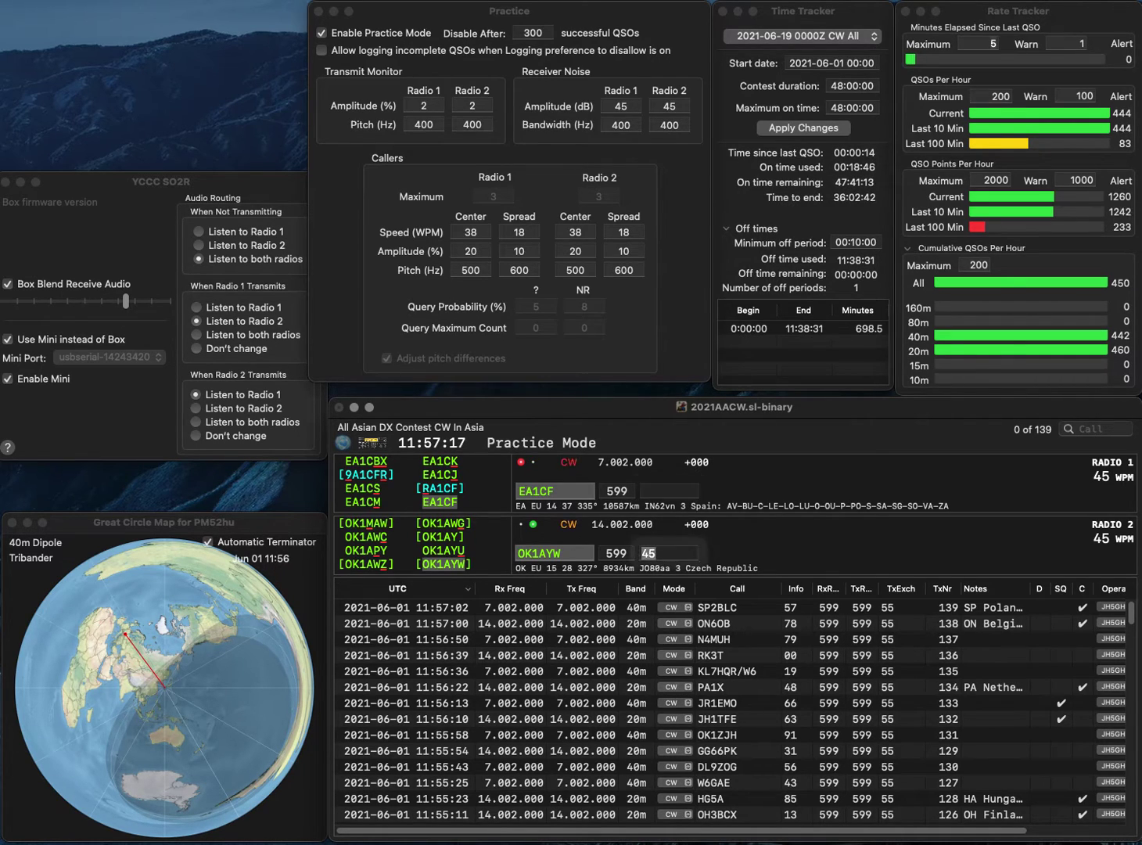
type("88")
key("Return")
type("W2F")
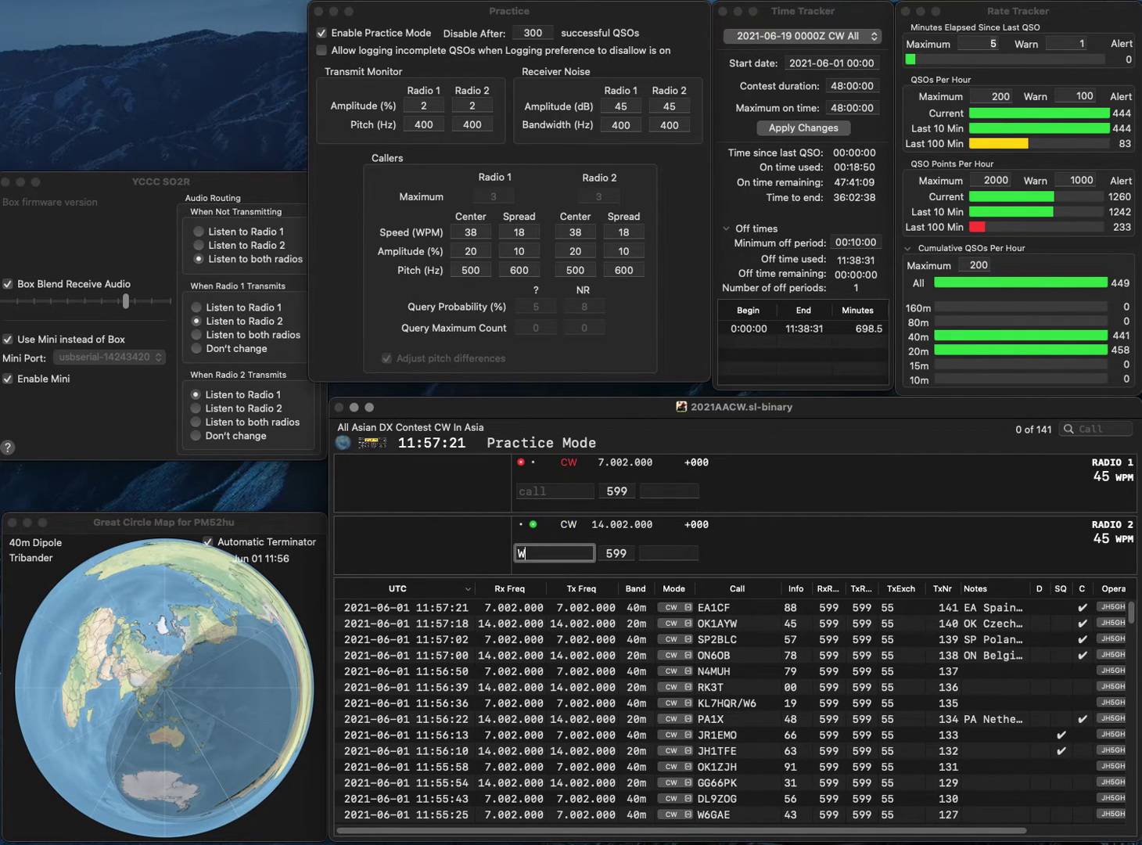
type("DJ")
key("Return")
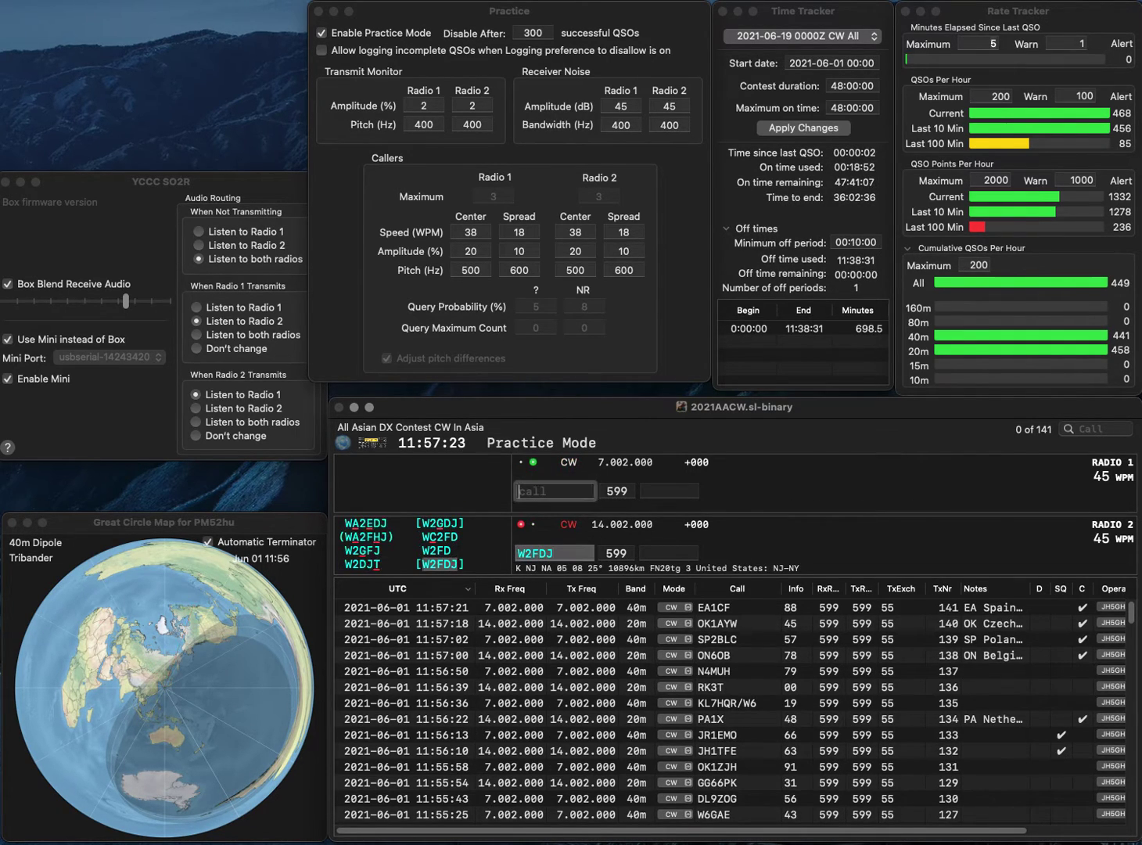
type("WD")
type("9D")
key("BackSpace")
type("B")
key("Return")
key("space")
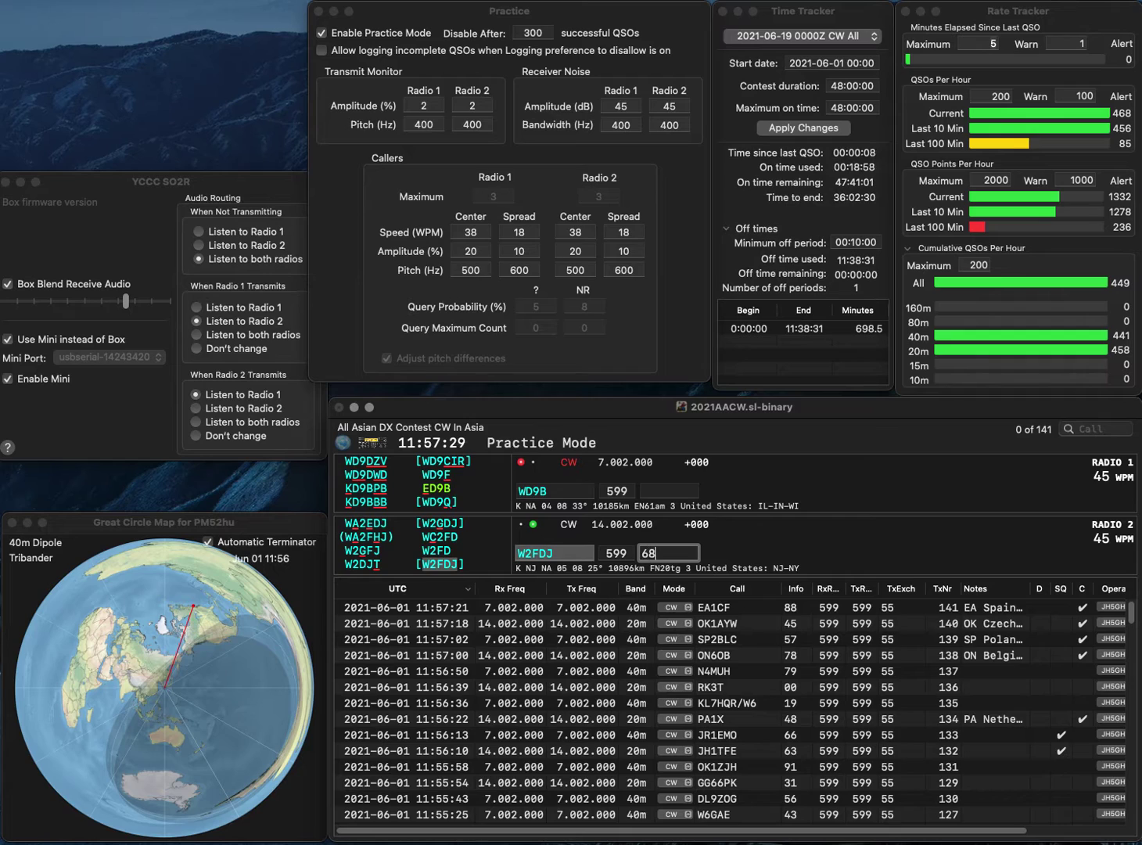
key("Return")
key("BackSpace")
key("BackSpace")
key("BackSpace")
type("B9B")
key("Return")
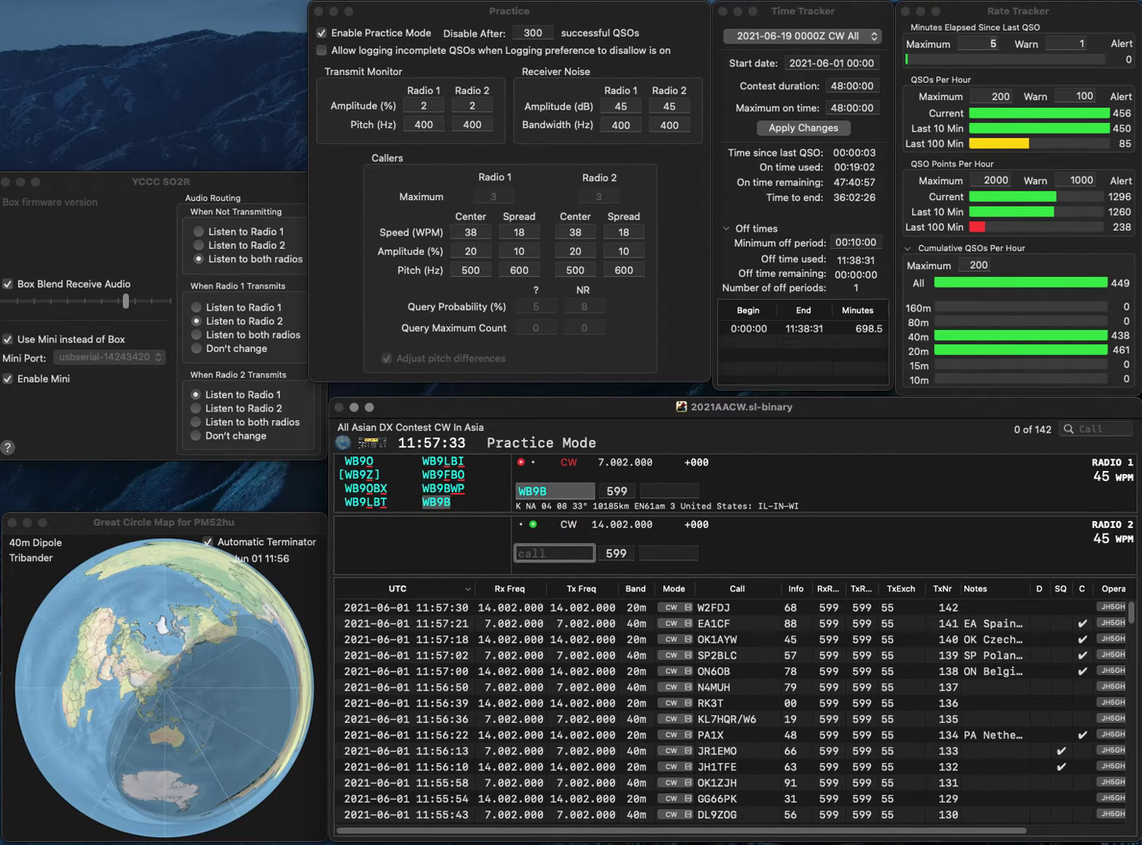
type("5Q")
key("Return")
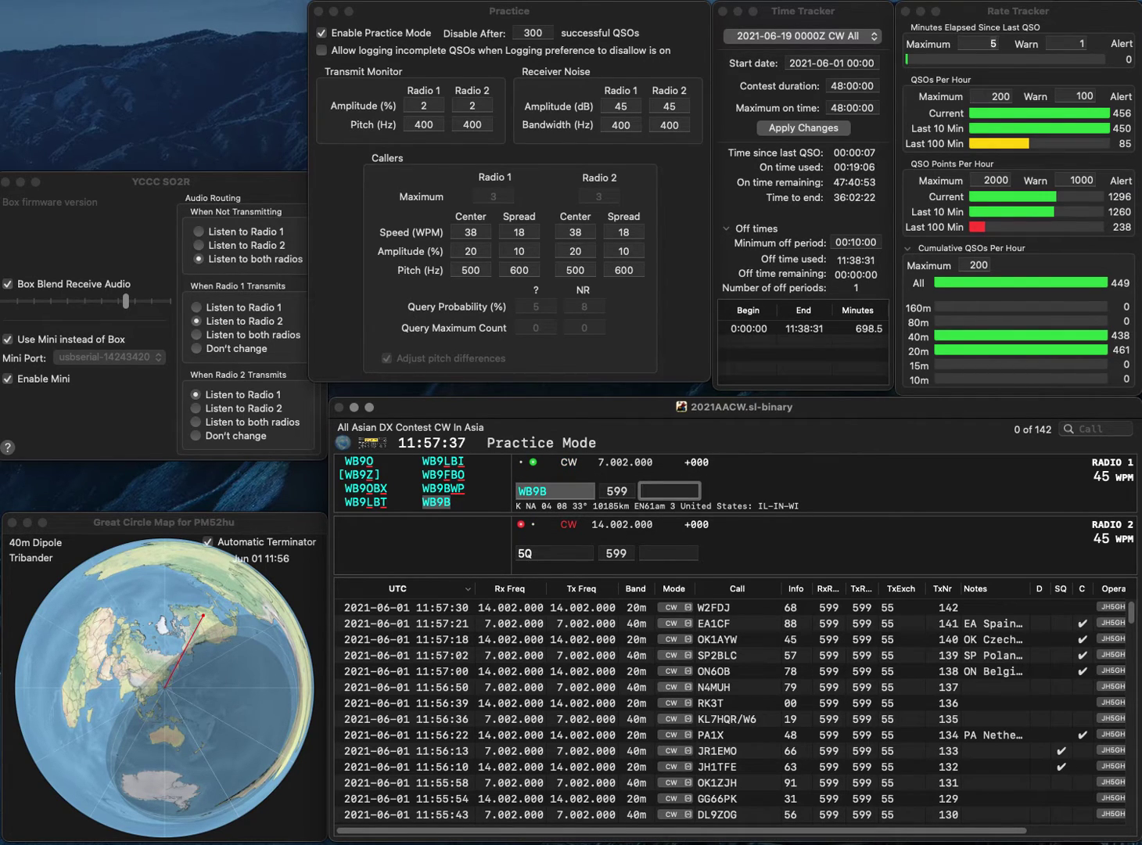
key("Return")
- Complete the Radio 2 call as OQ4Q and enter MM0MUN on Radio 1, sending each station the exchange
type("O")
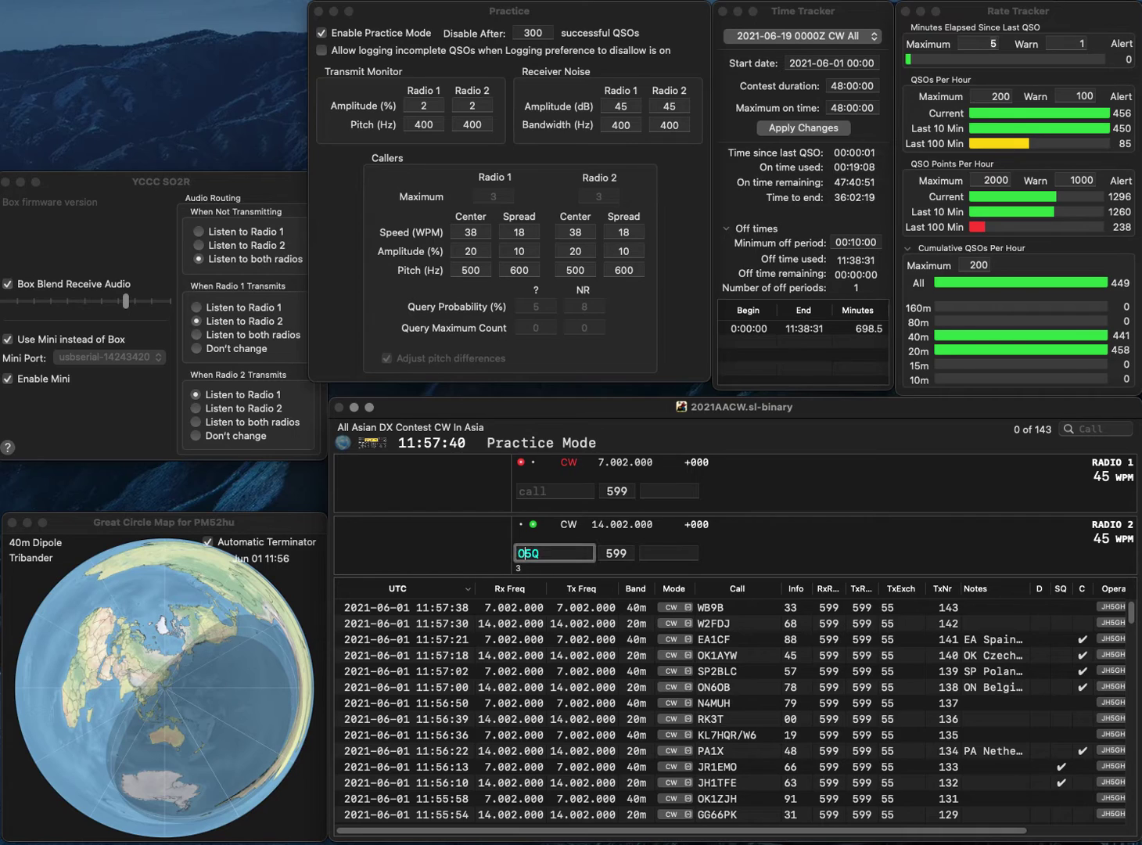
type("Q")
key("Delete")
type("4Q")
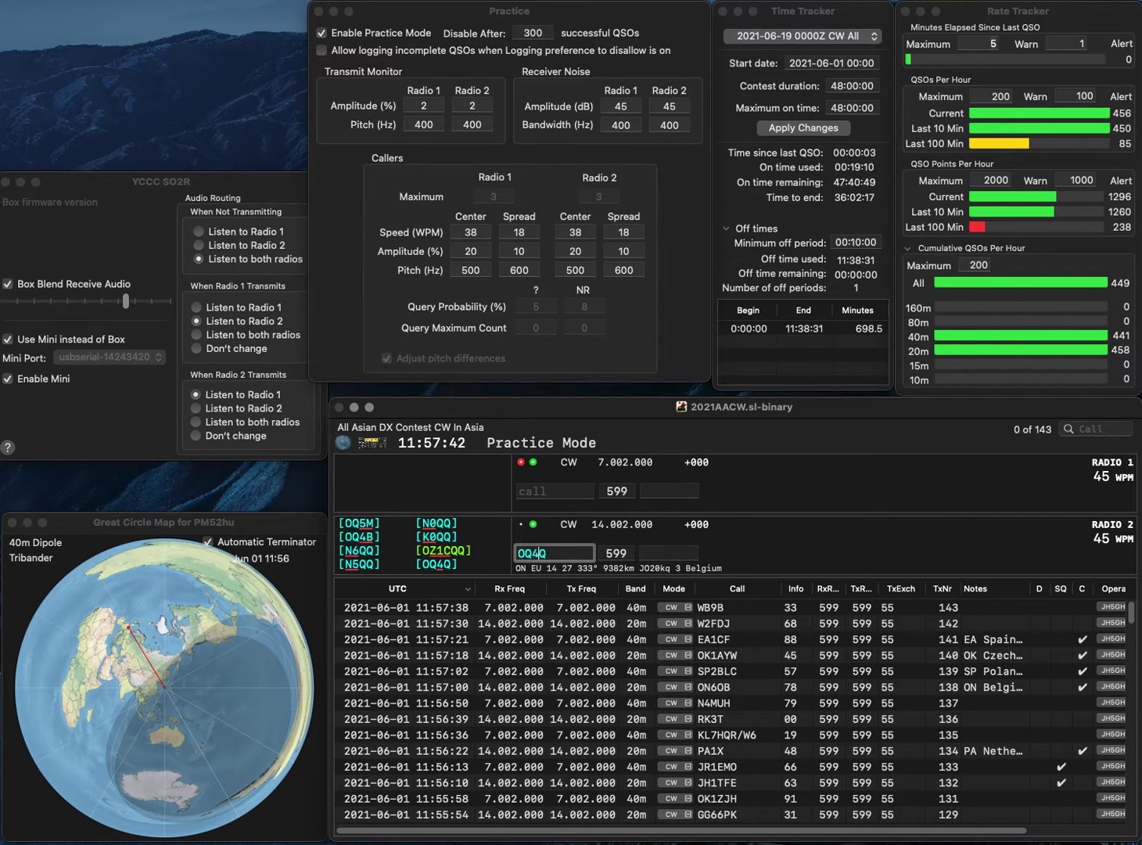
key("Return")
type("MM0MUN")
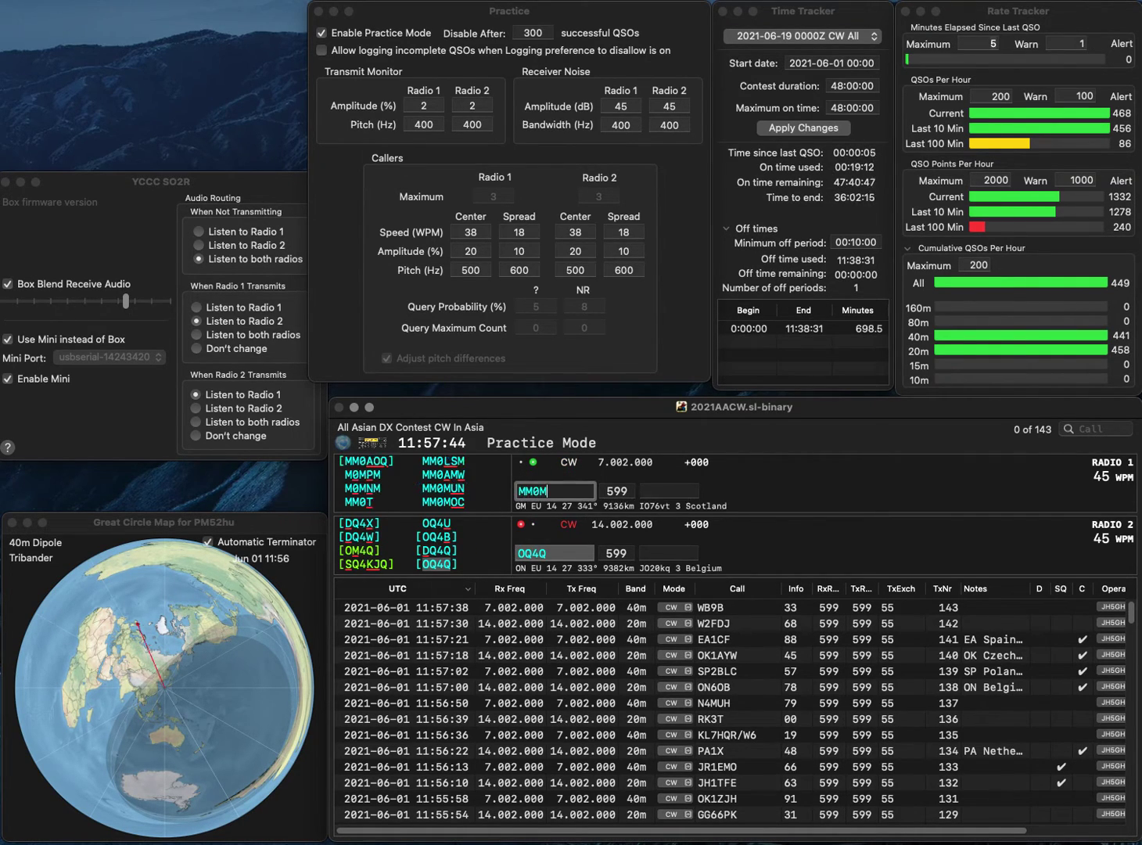
key("Return")
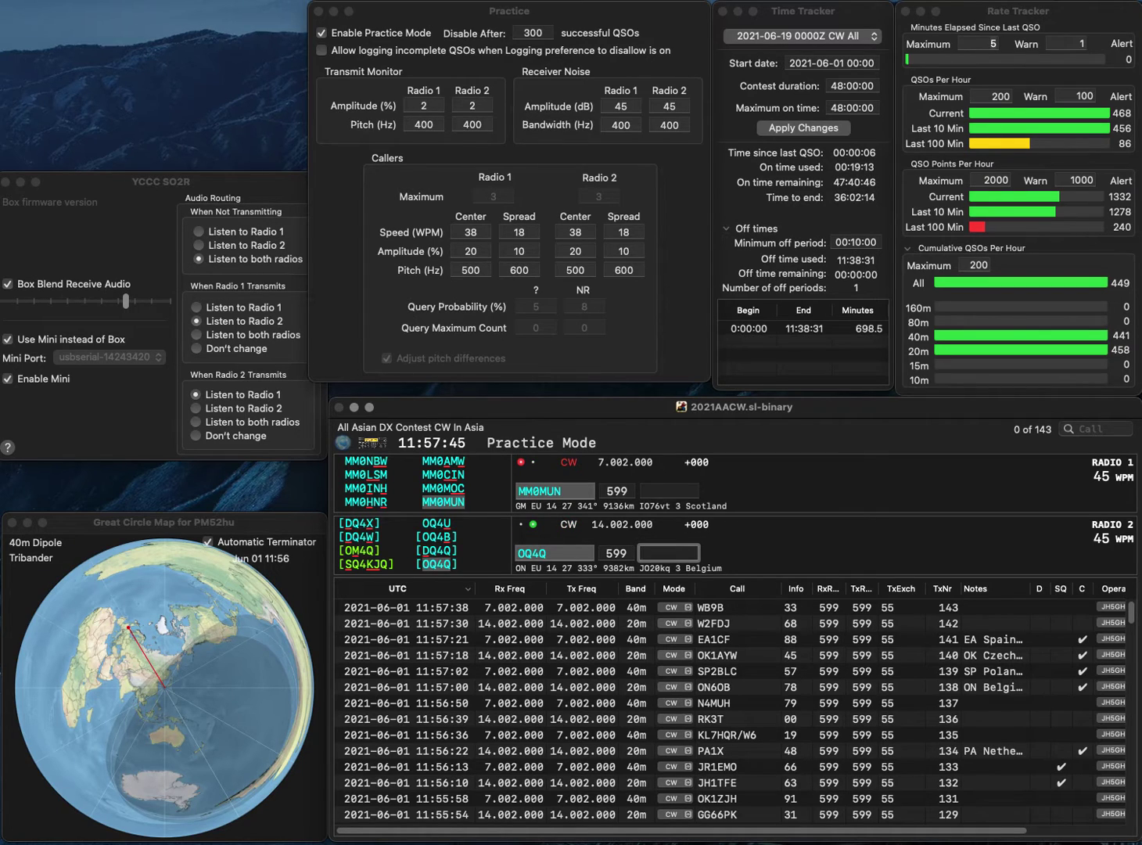
type("38")
key("Return")
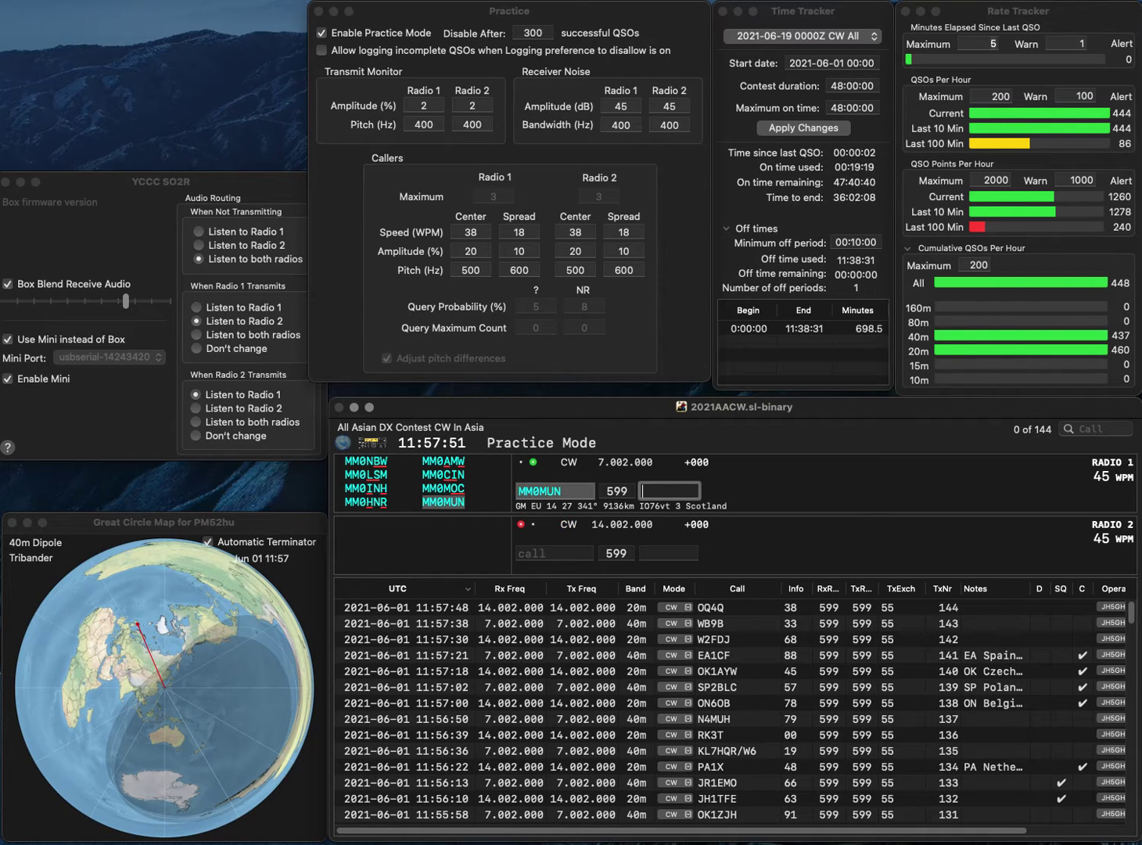
type("22")
key("Return")
type("EA")
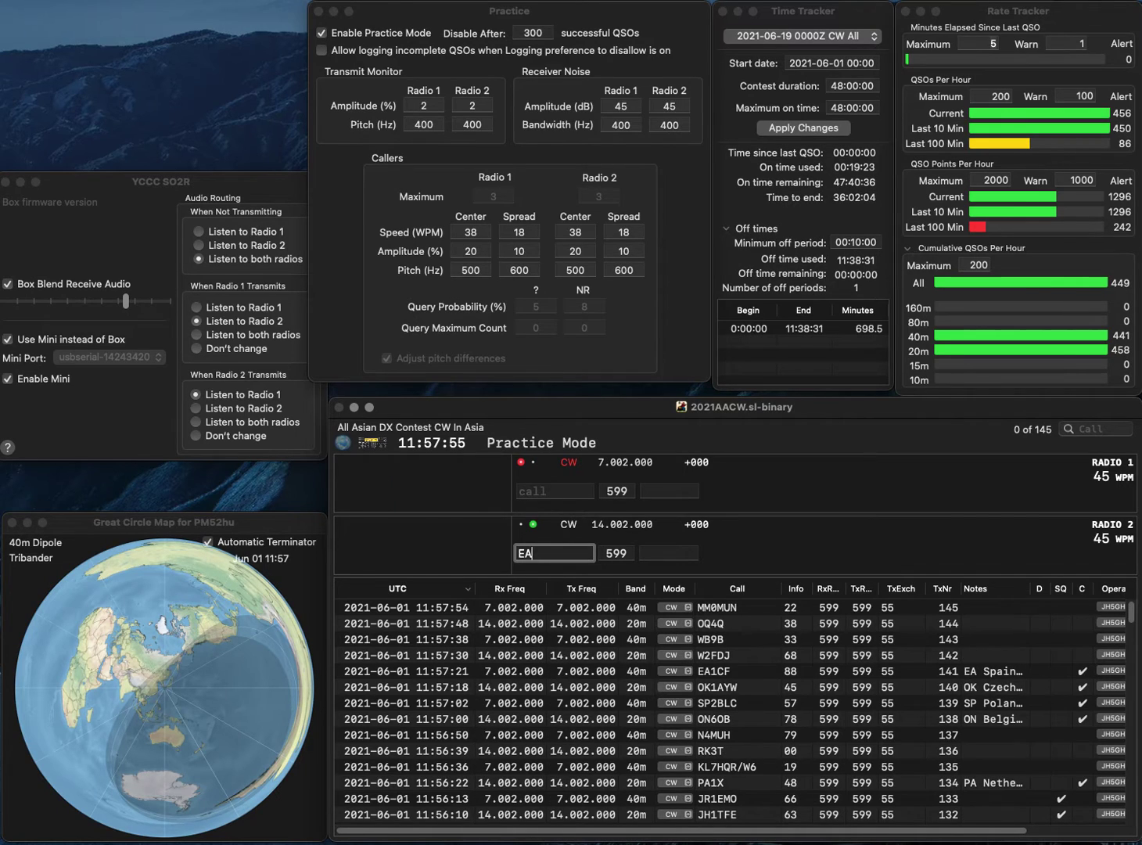
type("1BAG")
key("Return")
type("F7LCH")
key("Home")
type("K")
key("Return")
key("Return")
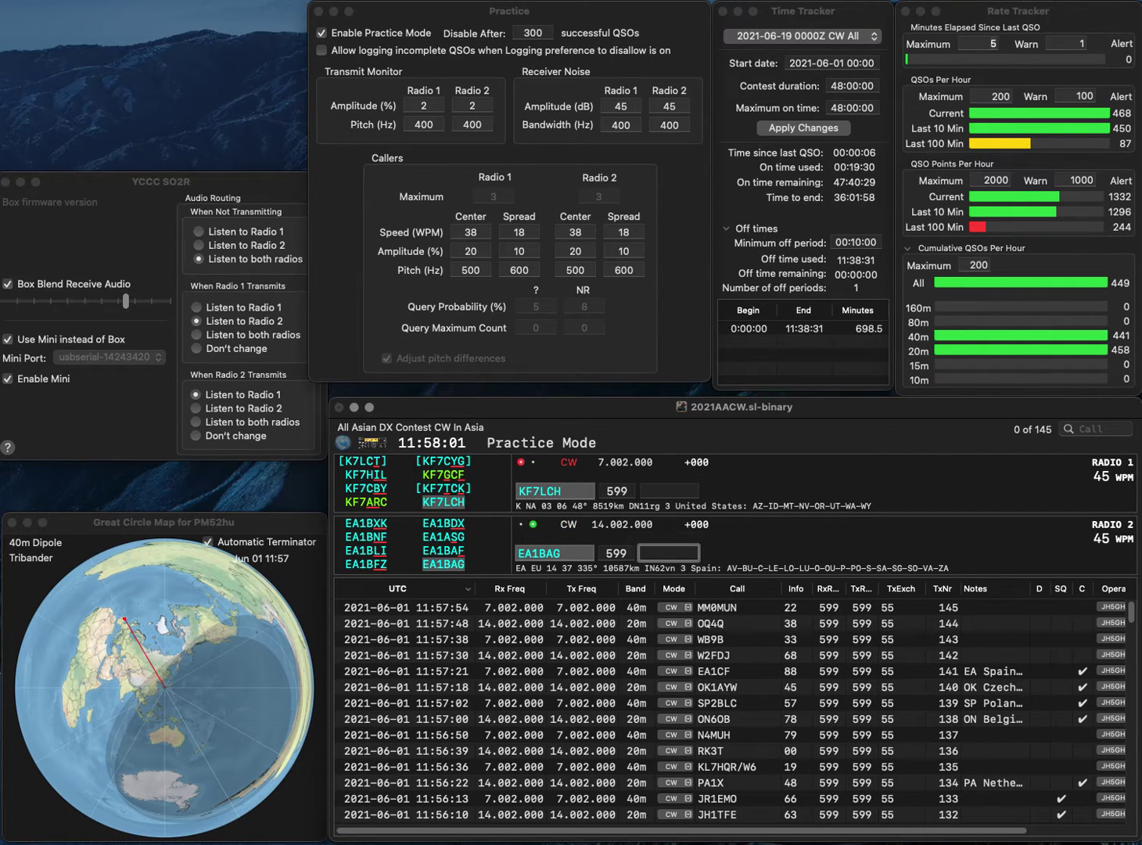
type("16")
key("Return")
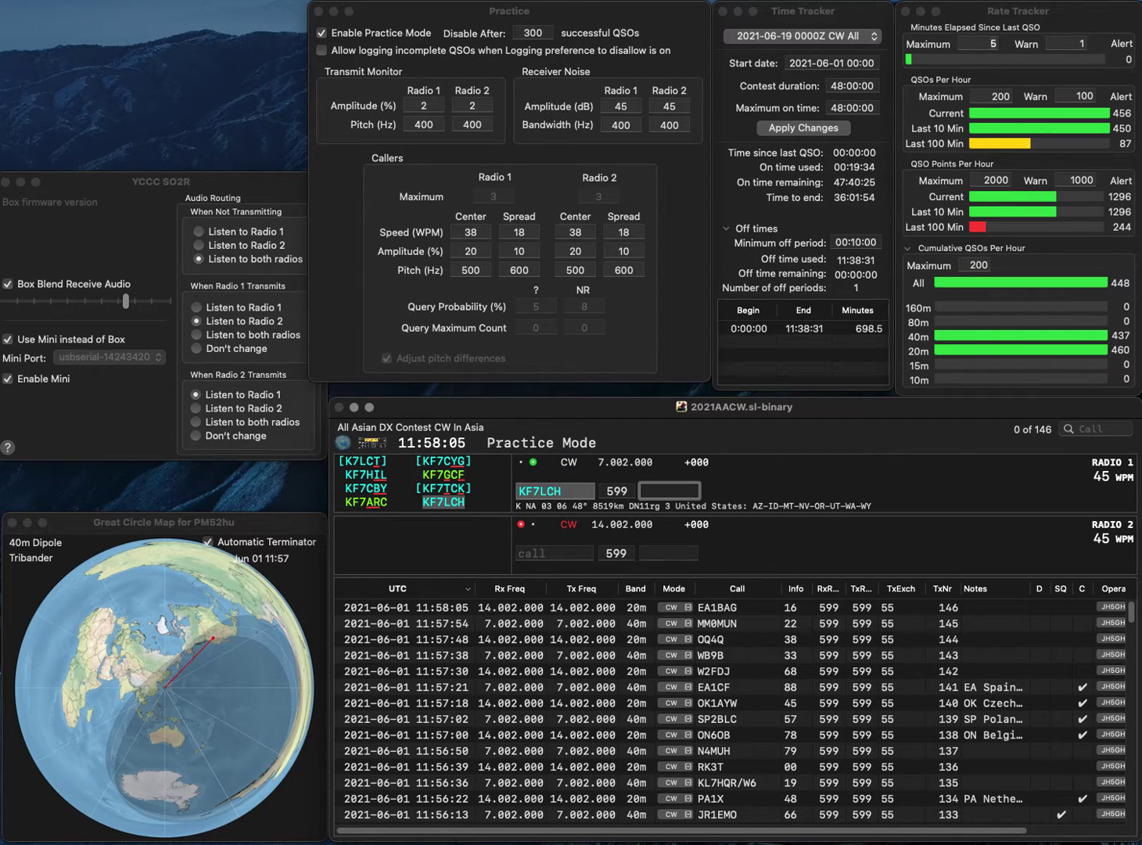
type("73")
key("Return")
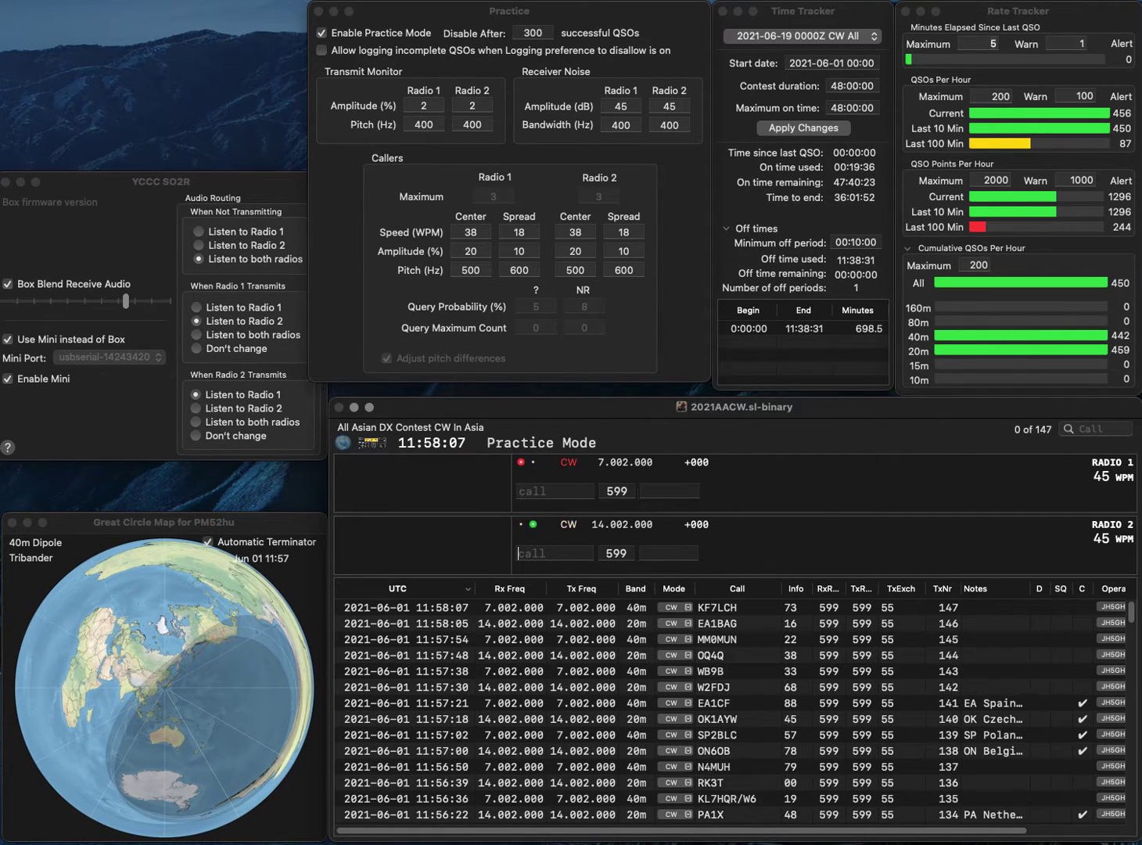
type("OH8MB")
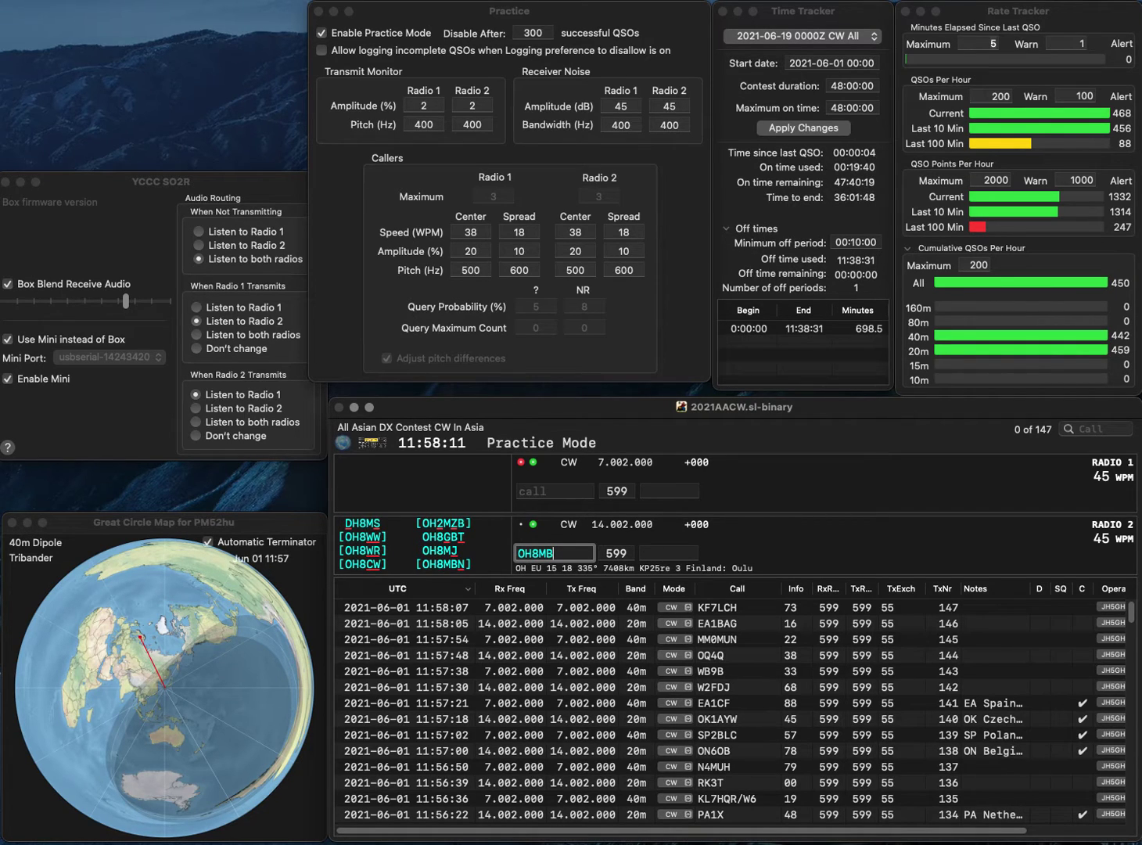
type("N")
key("Return")
type("YO2MTG")
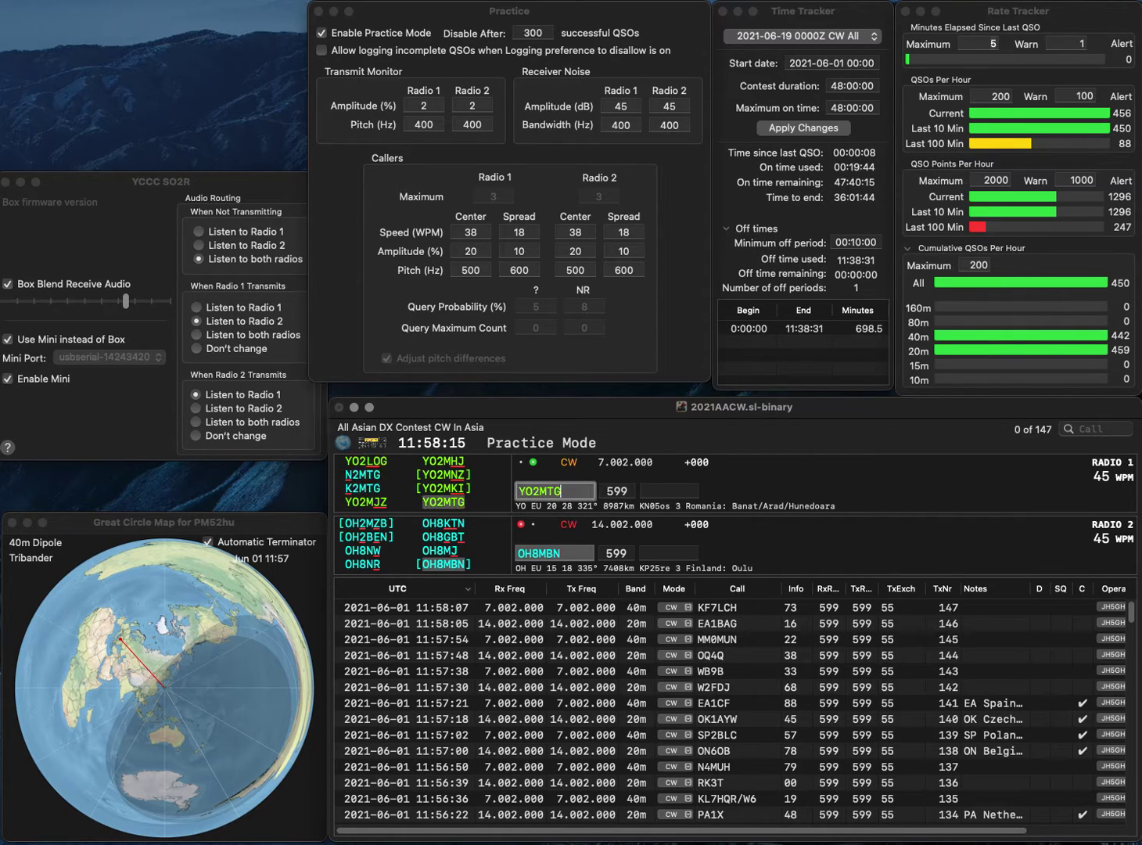
key("Return")
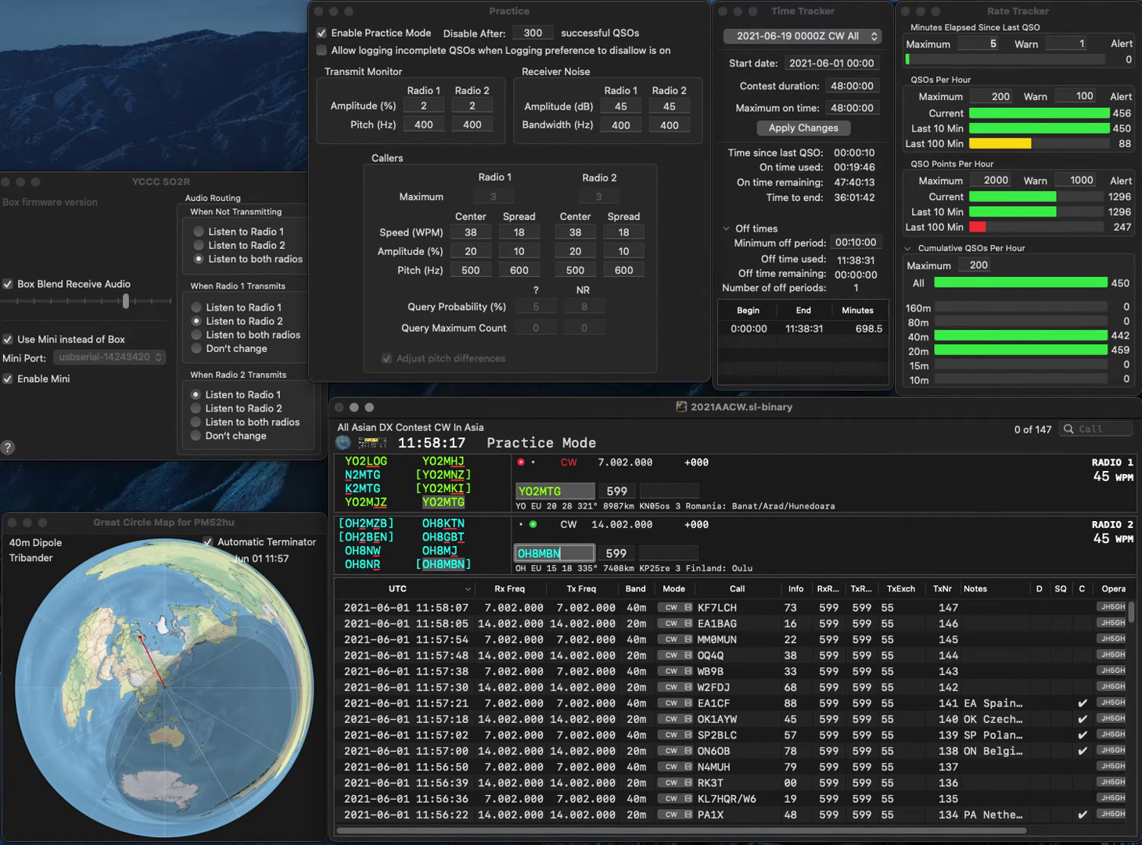
key("Return")
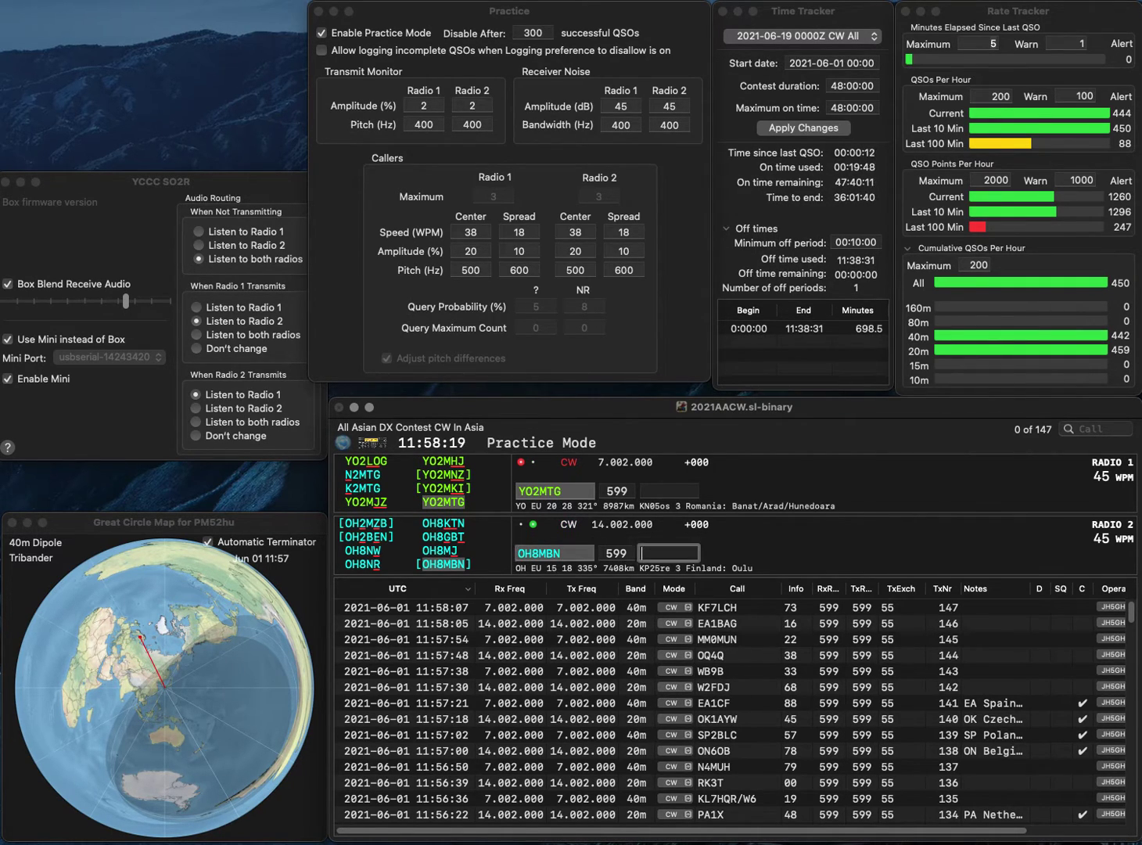
- Log OH8MBN on Radio 2 with received exchange 80 and YO2MTG on Radio 1 with received exchange 91
type("80")
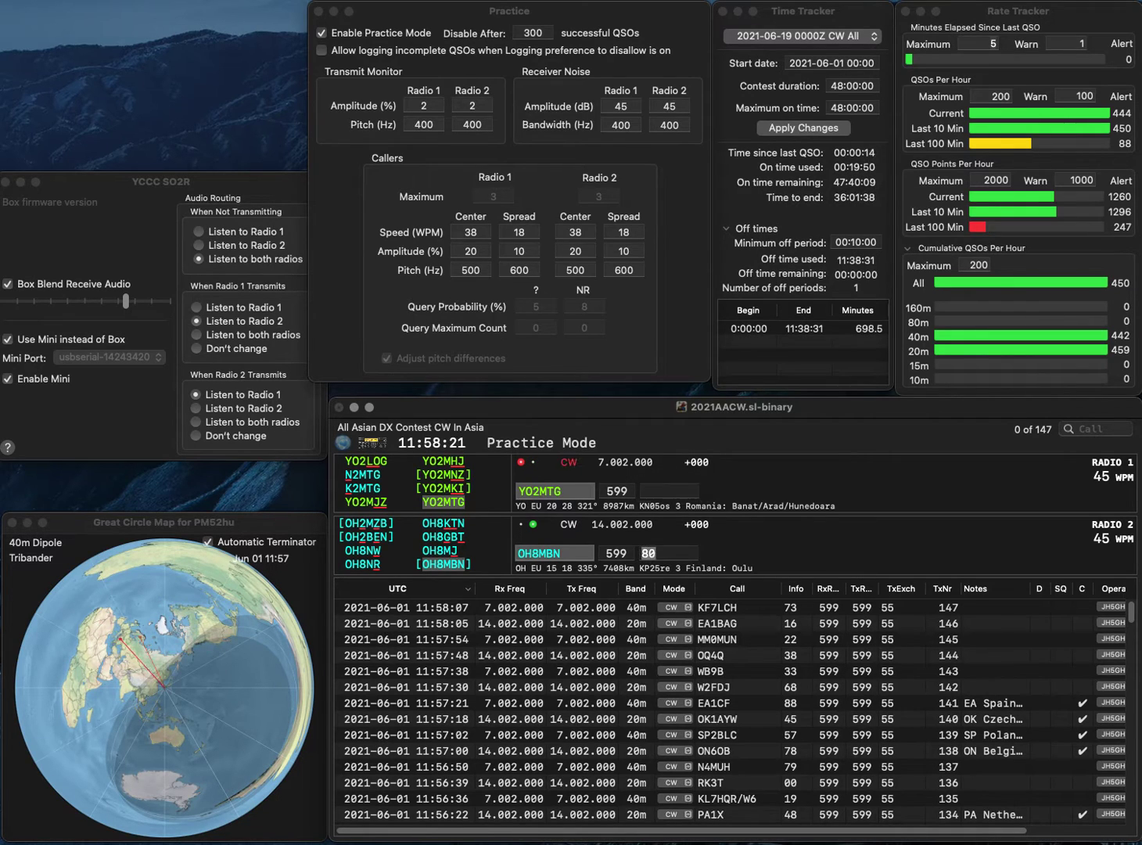
key("Return")
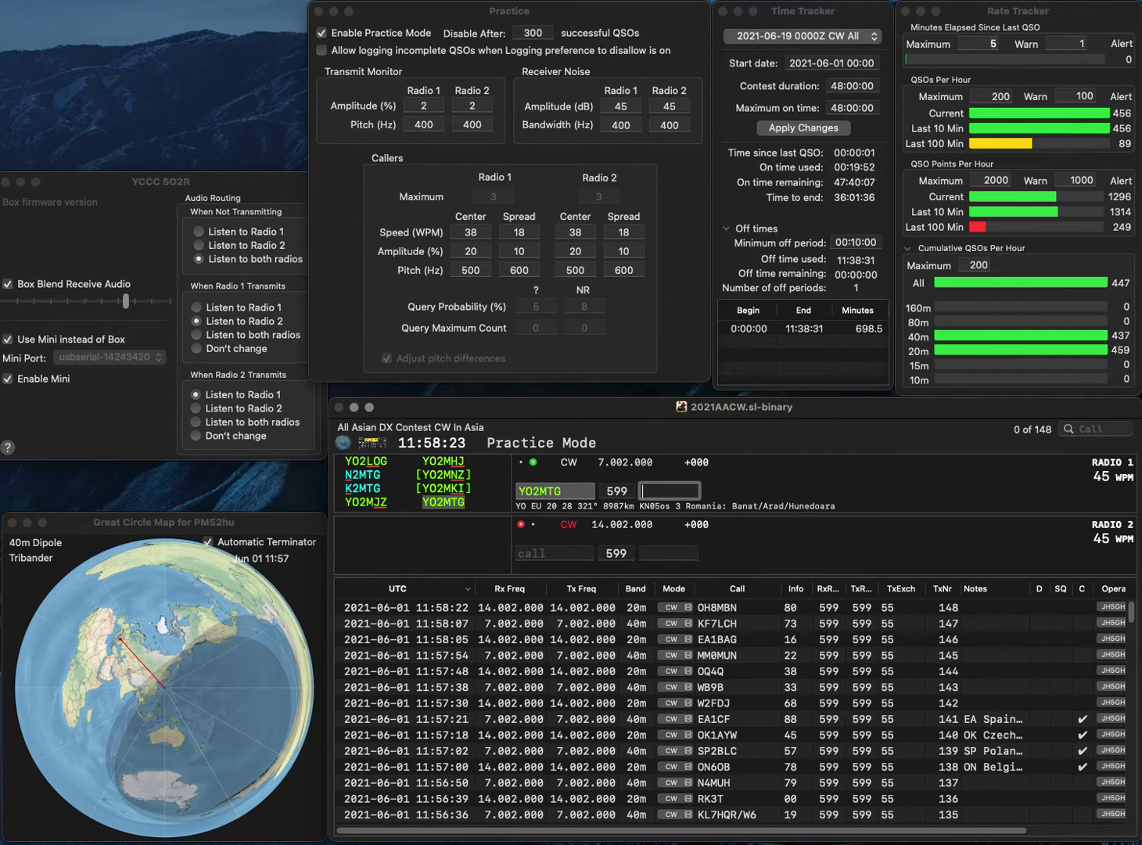
type("91")
key("Return")
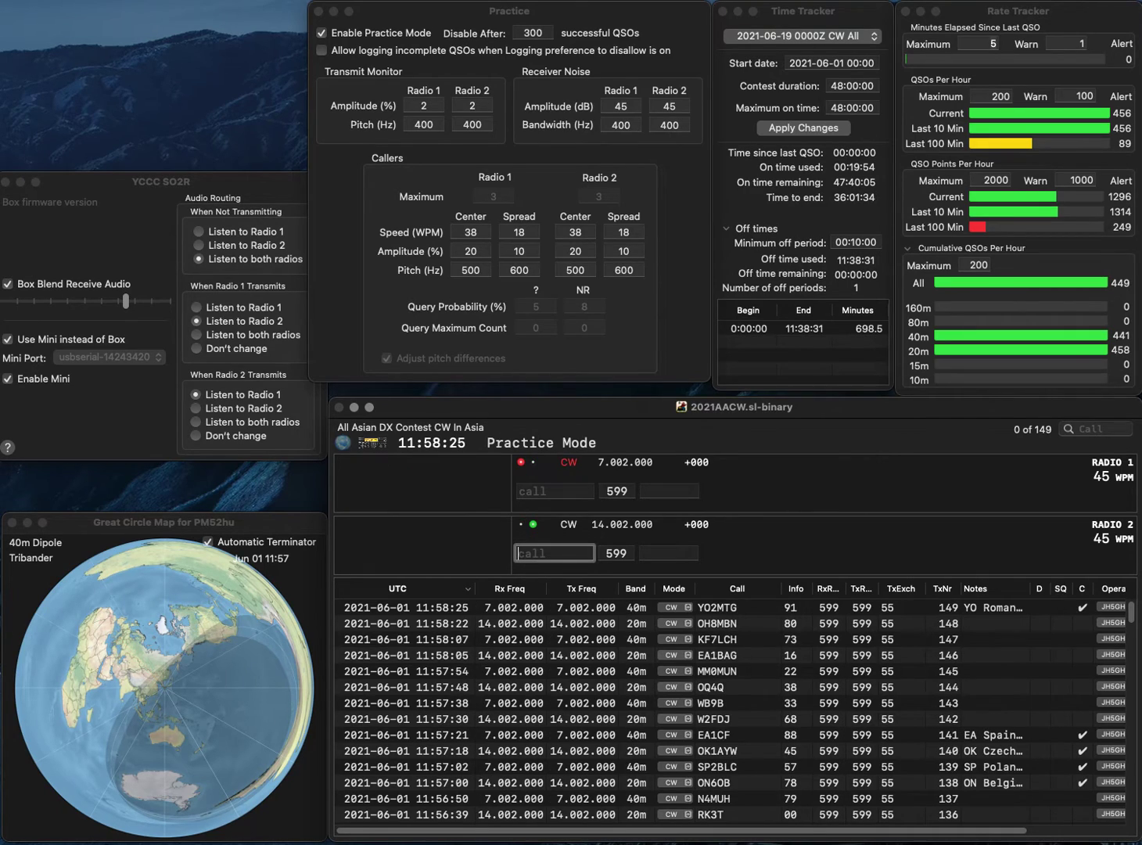
type("O")
type("PXP")
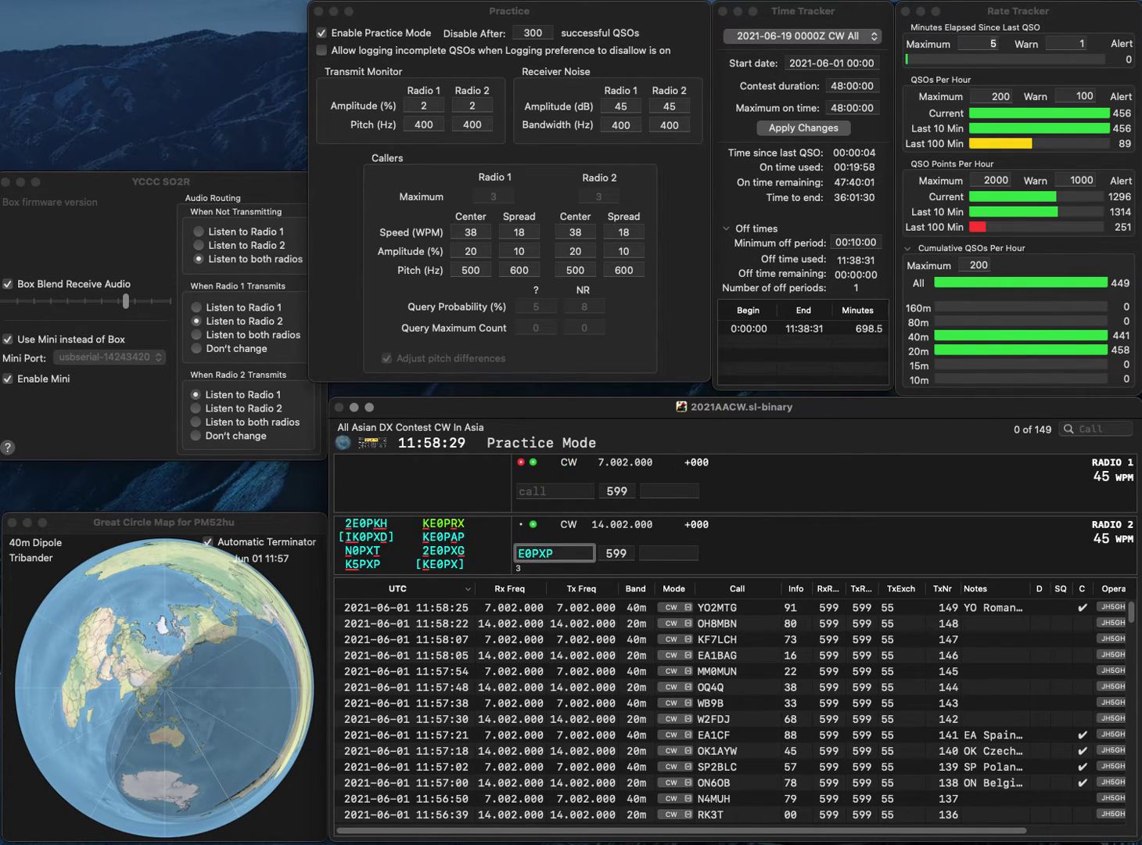
type("2")
key("Return")
key("Down")
key("Up")
key("Down")
key("BackSpace")
type("g")
key("Return")
- Enter the call VE7OM on Radio 1 and send the station the exchange
type("o")
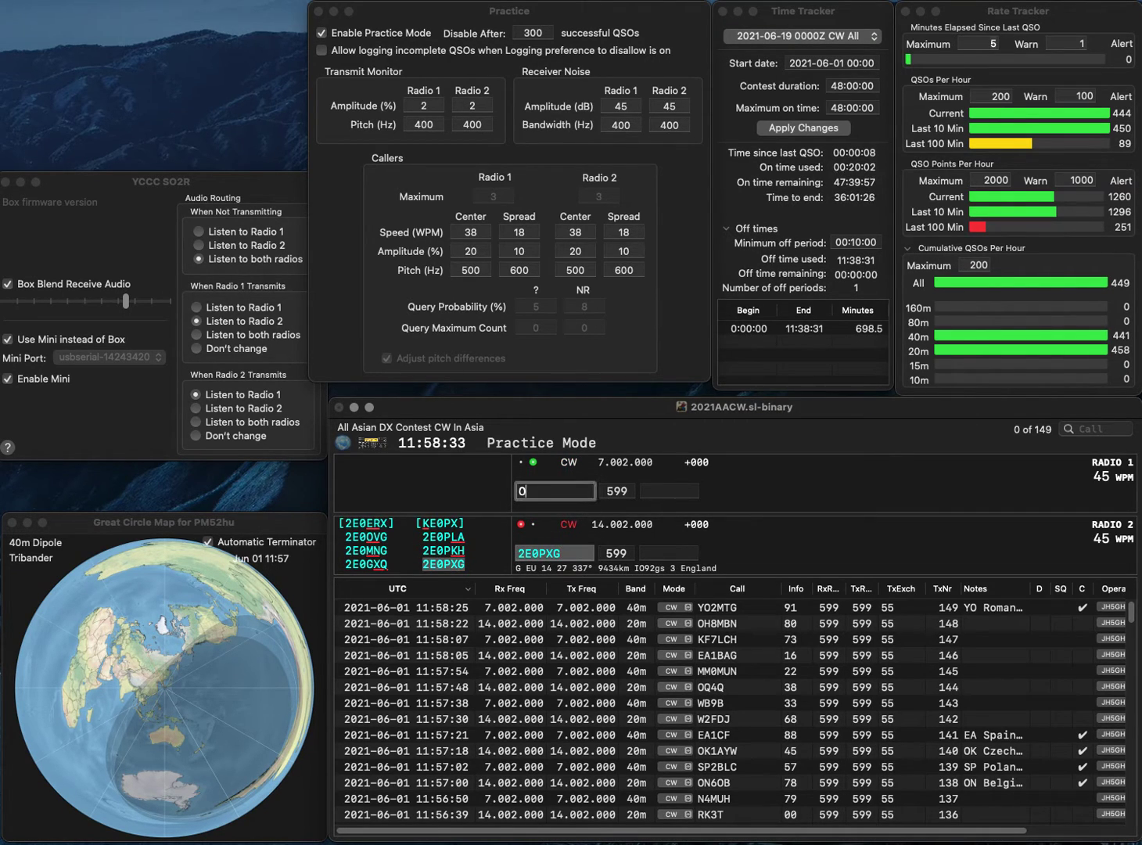
type("VE")
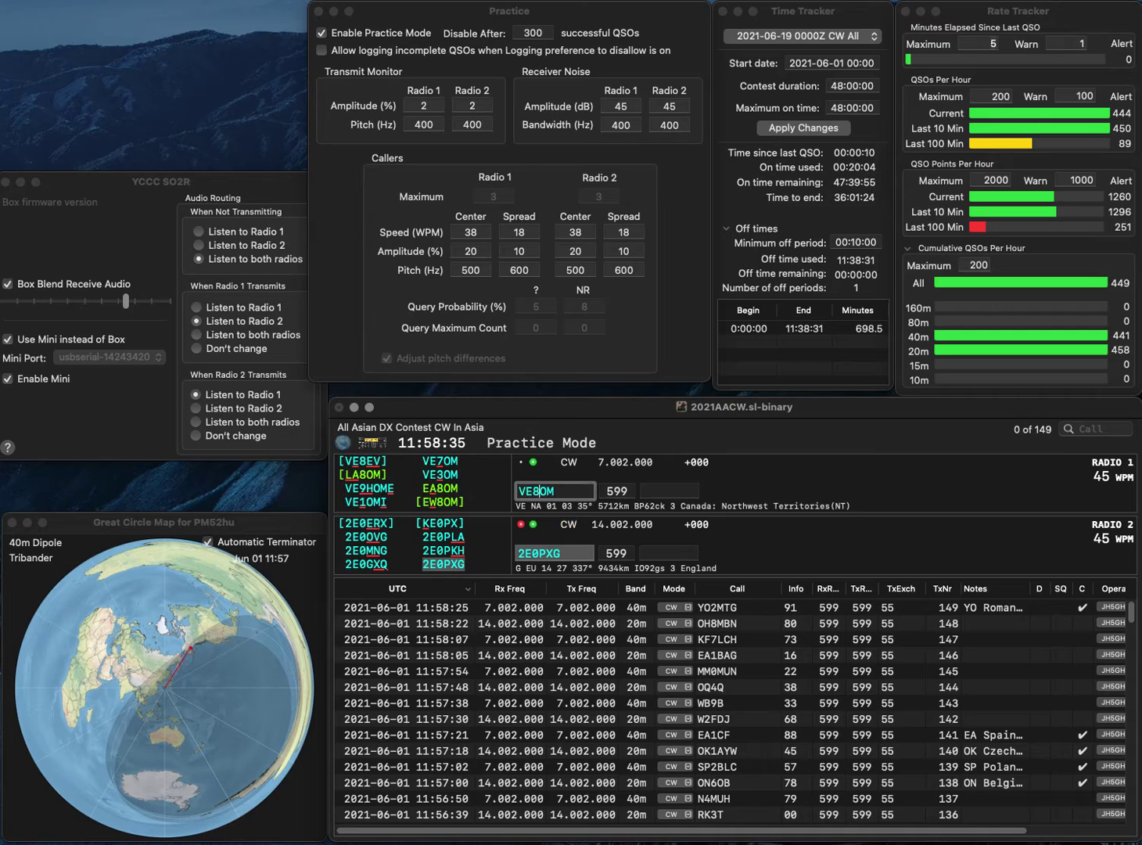
type("7")
key("Return")
type("11")
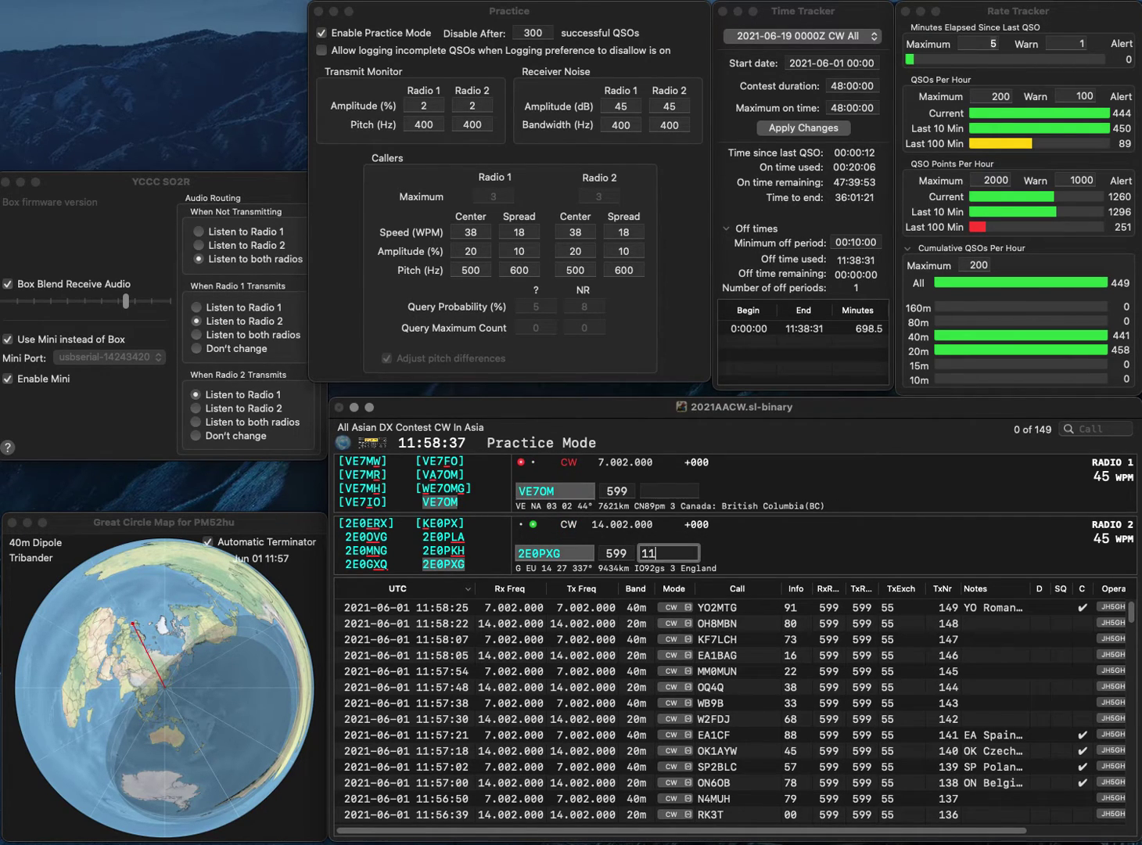
key("Return")
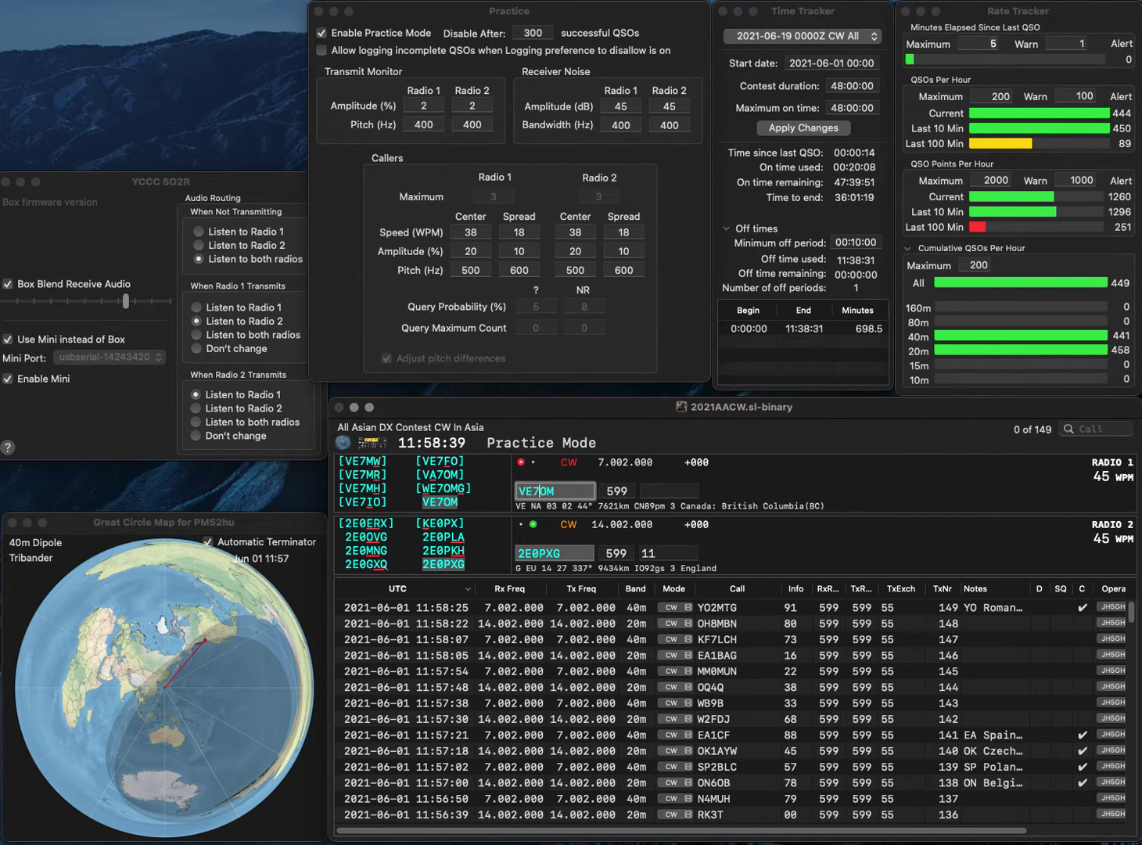
key("Return")
type("96")
key("Return")
- Enter the calls DP1POL on Radio 2 and VE5GC on Radio 1, sending each station the exchange
type("DP")
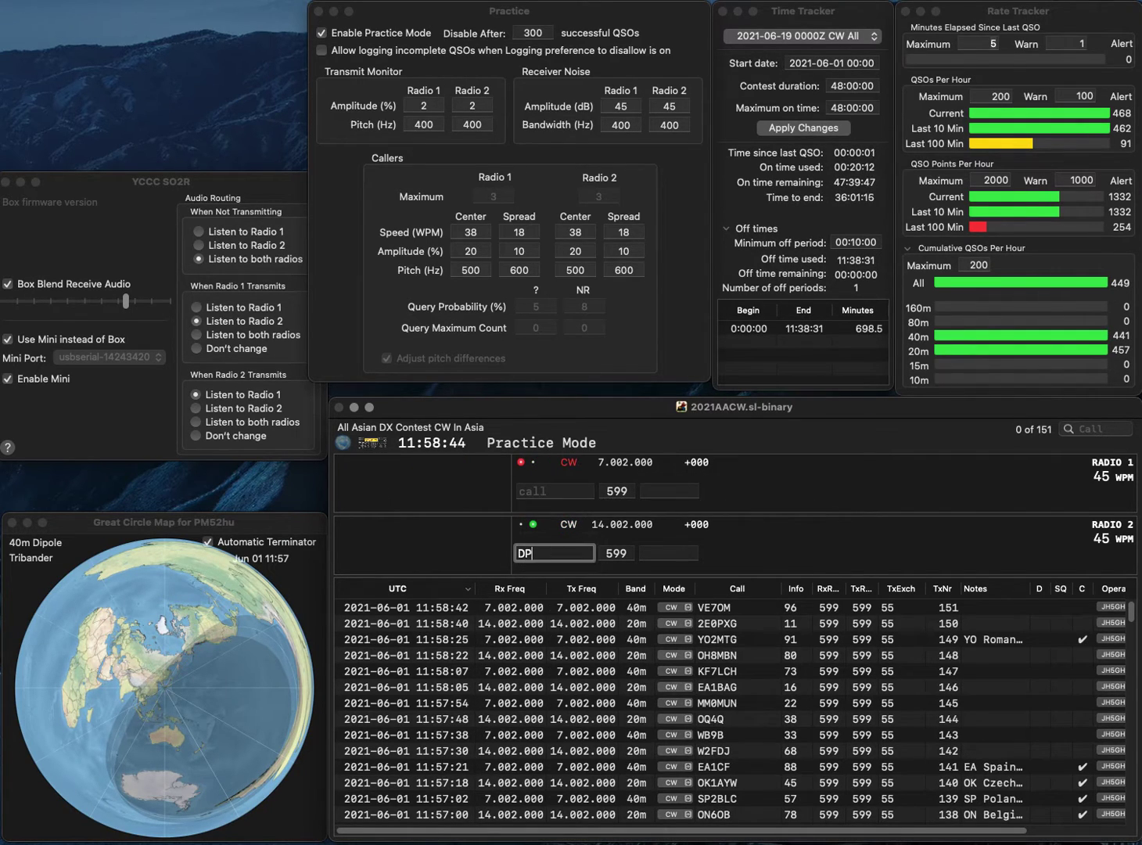
type("1POL")
key("Return")
type("VE5GC")
key("Return")
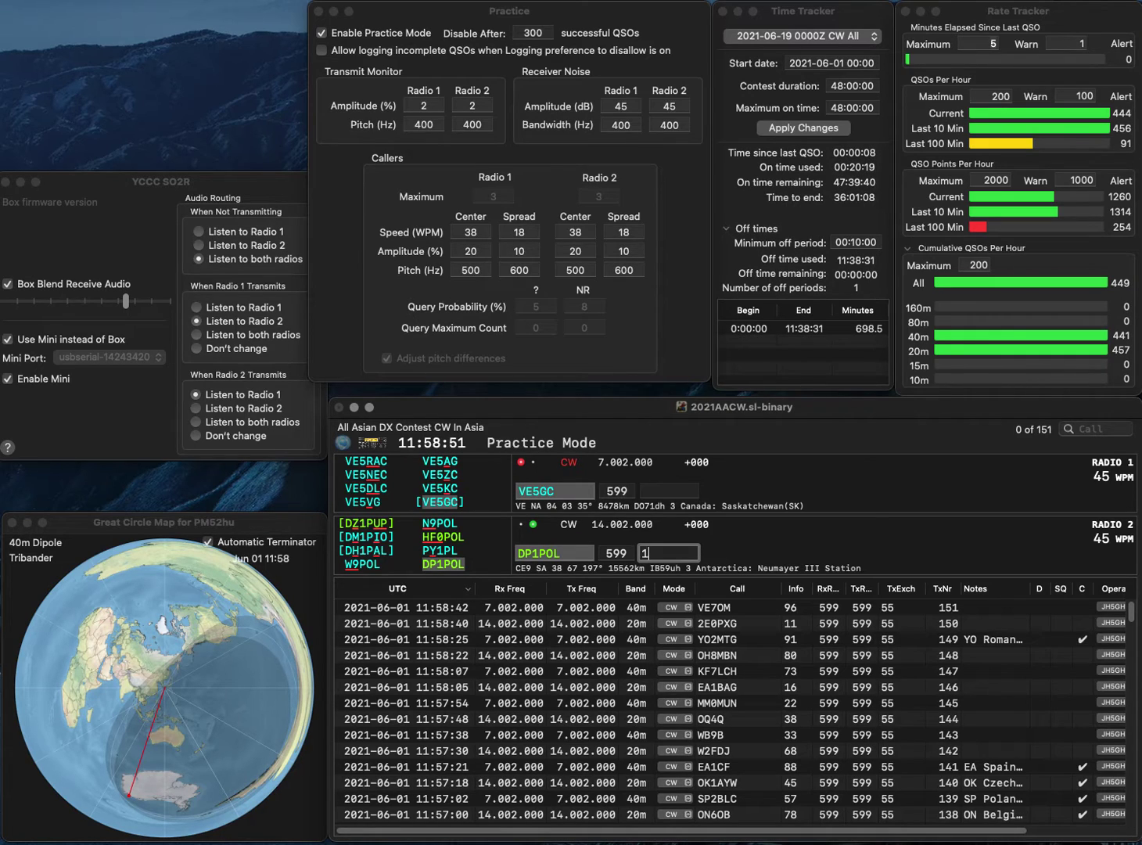
key("Return")
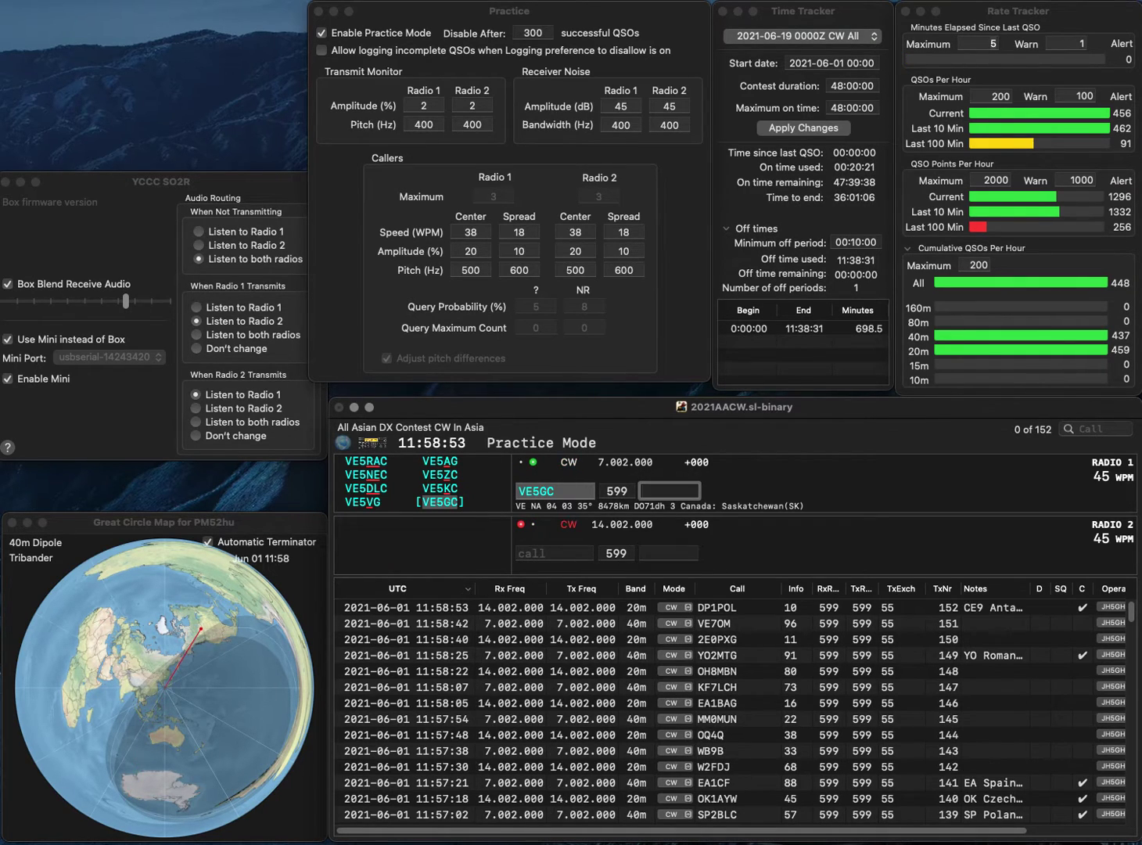
type("46")
key("Return")
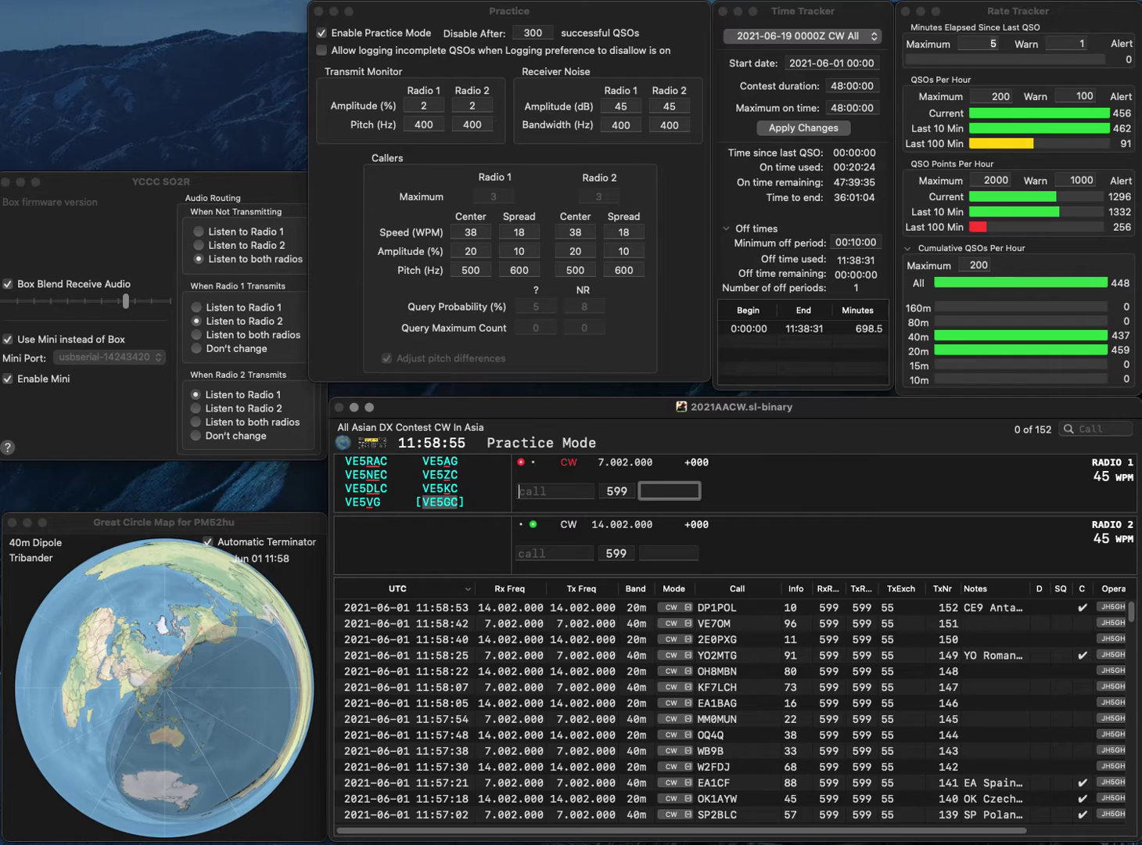
type("SX200")
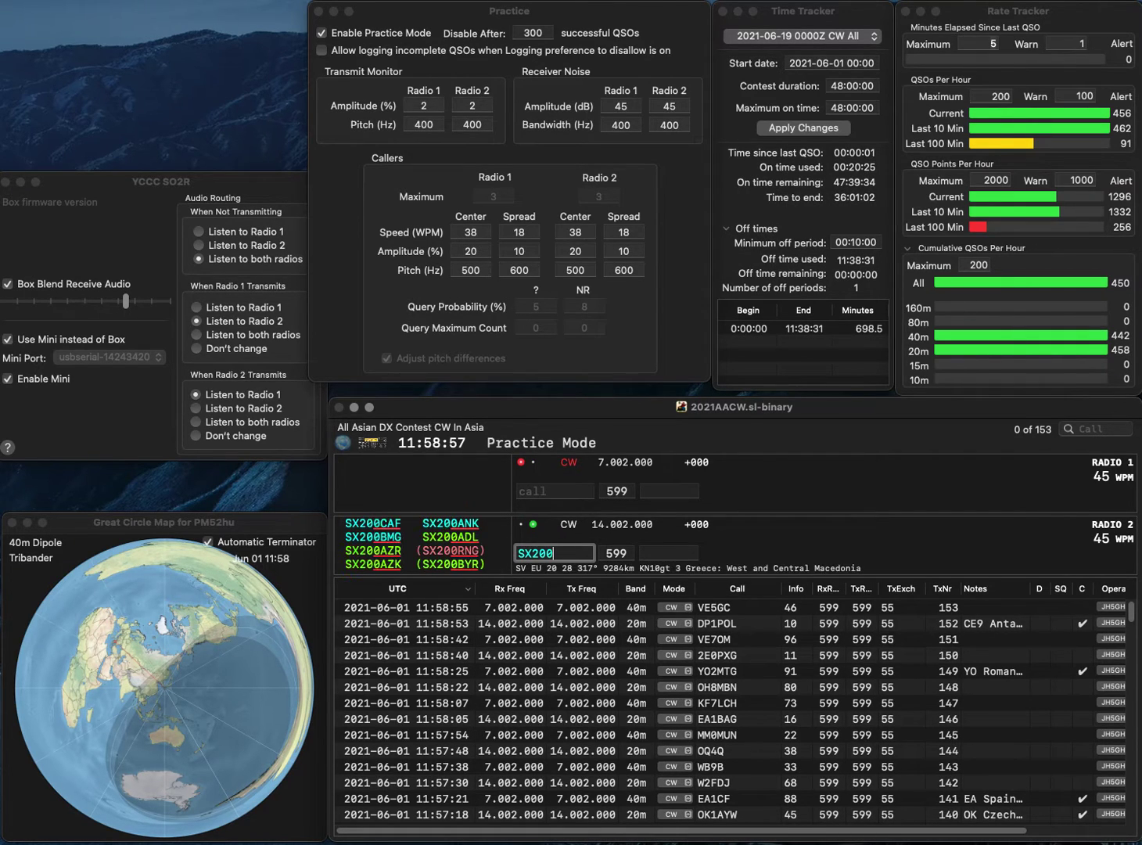
type("FBG")
key("Return")
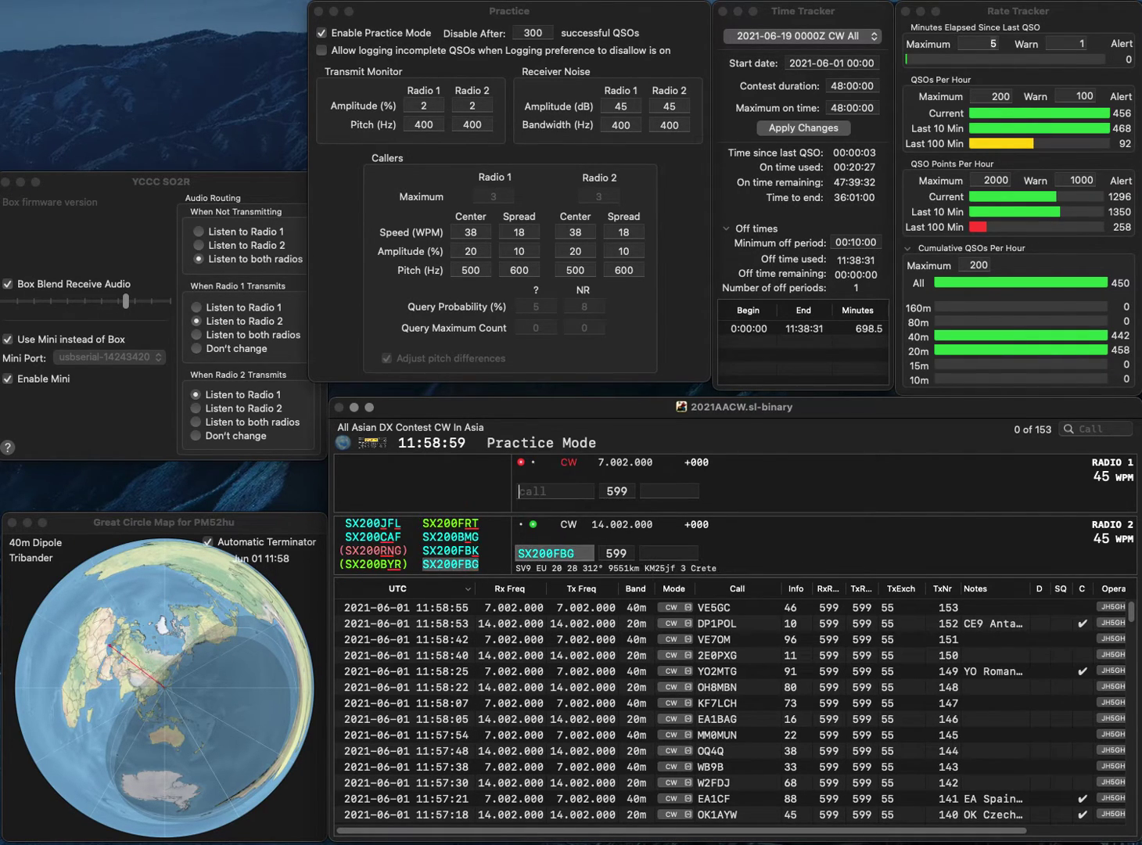
type("N4")
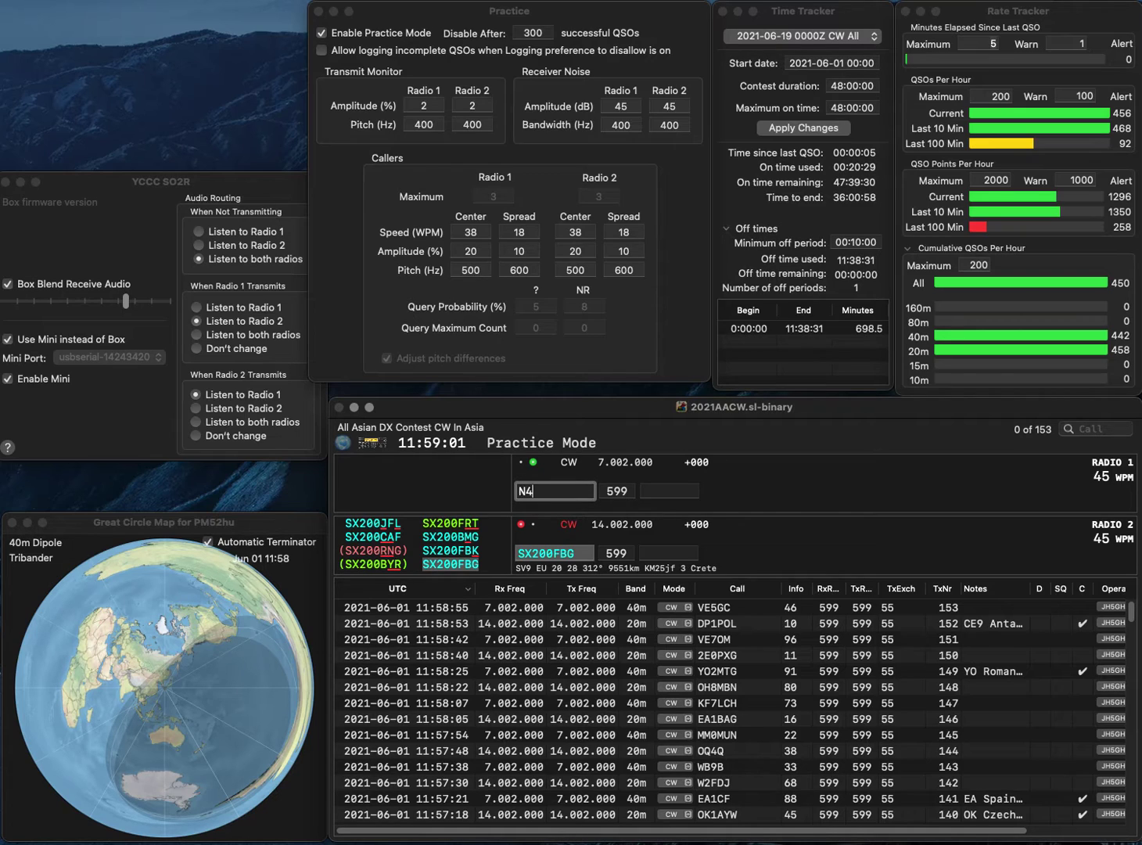
type("AE")
type("I")
key("Return")
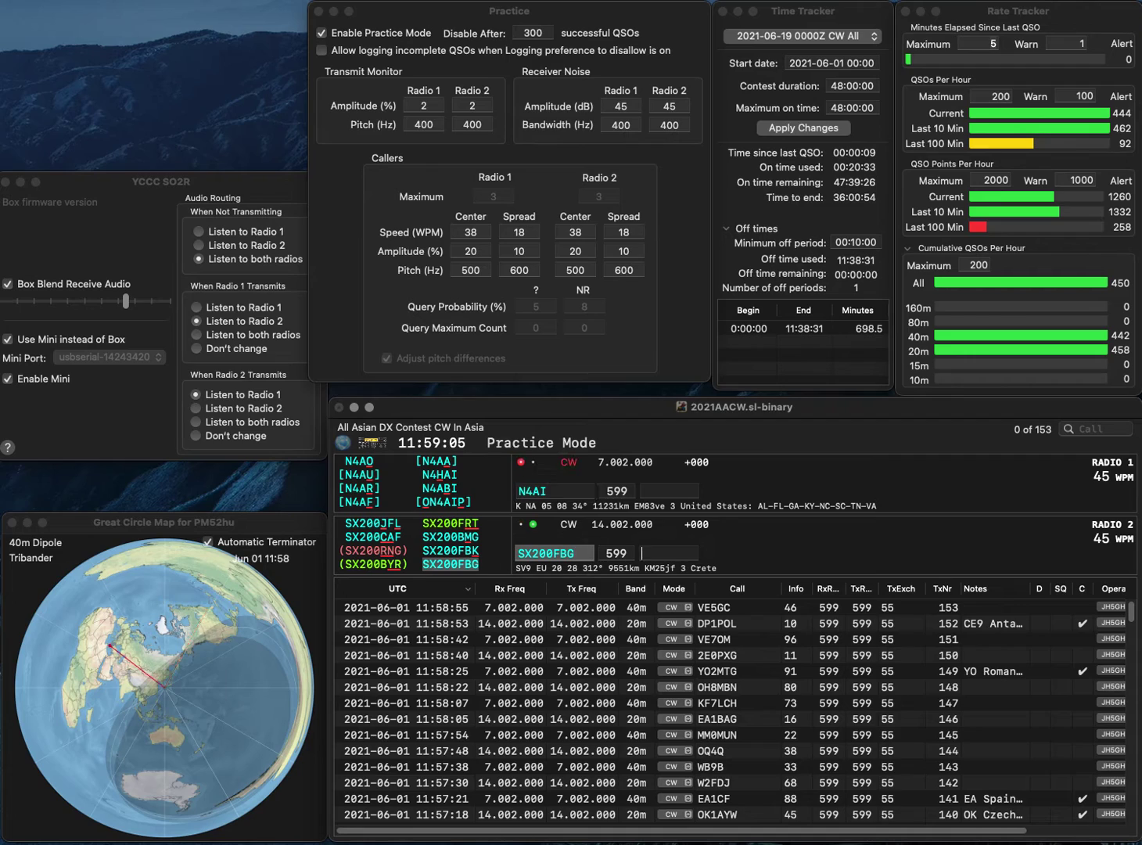
type("3")
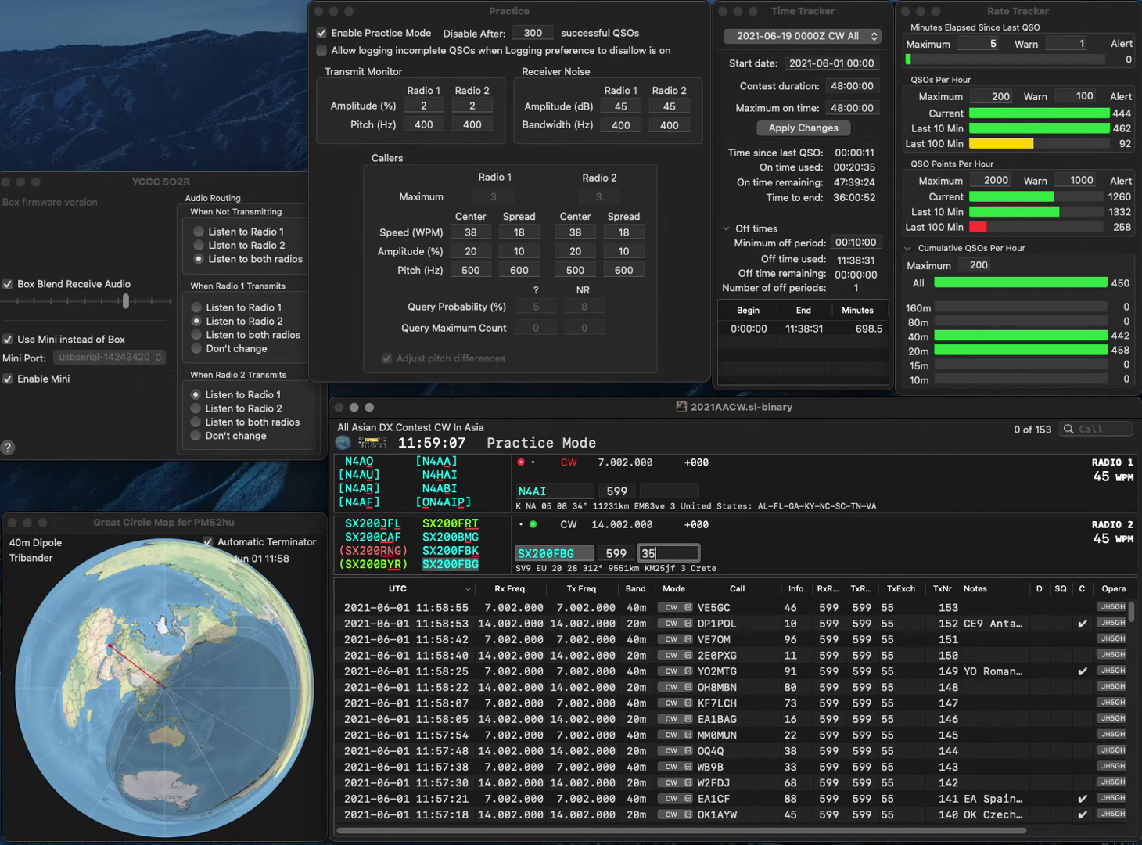
type("5")
key("Return")
key("BackSpace")
type("E")
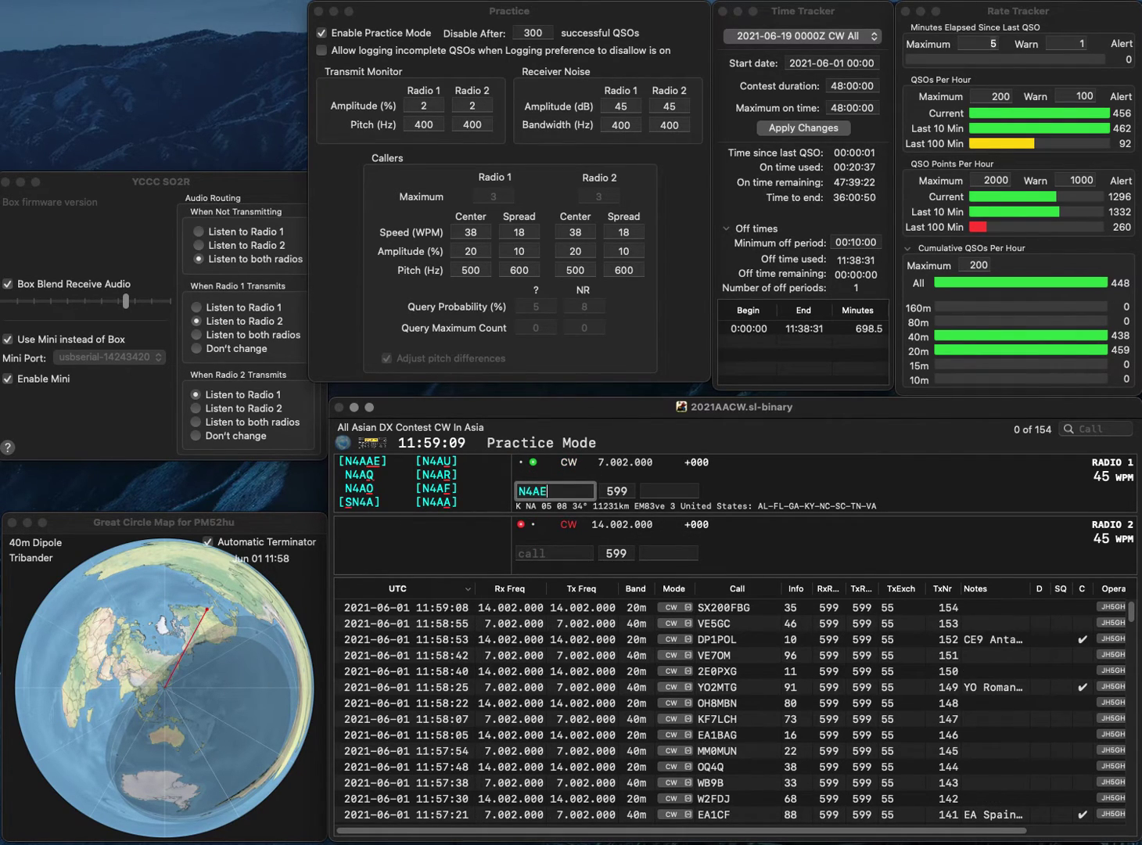
type("D")
key("Return")
- Answer DL6YRM on Radio 2, logging N4AED on Radio 1 with received exchange 33 and DL6YRM with received exchange 90
type("DL6YRM")
key("Return")
type("33")
key("Return")
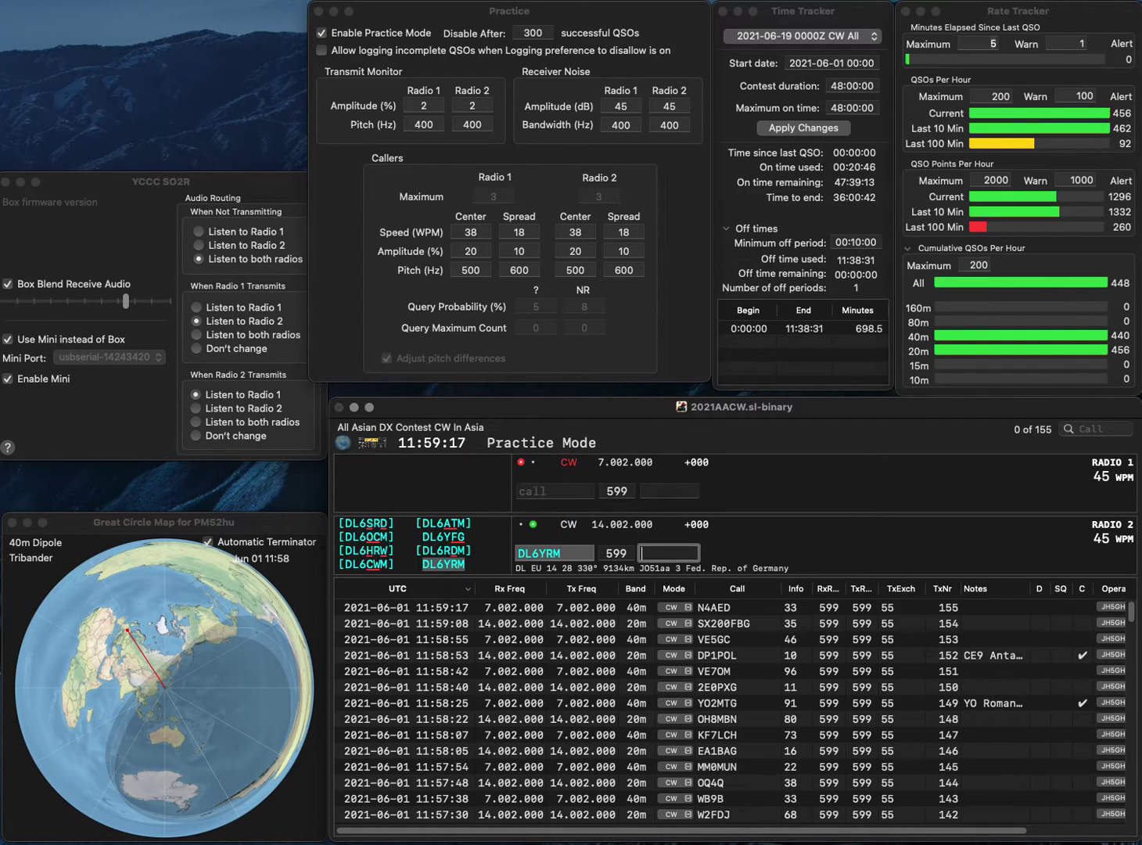
type("90")
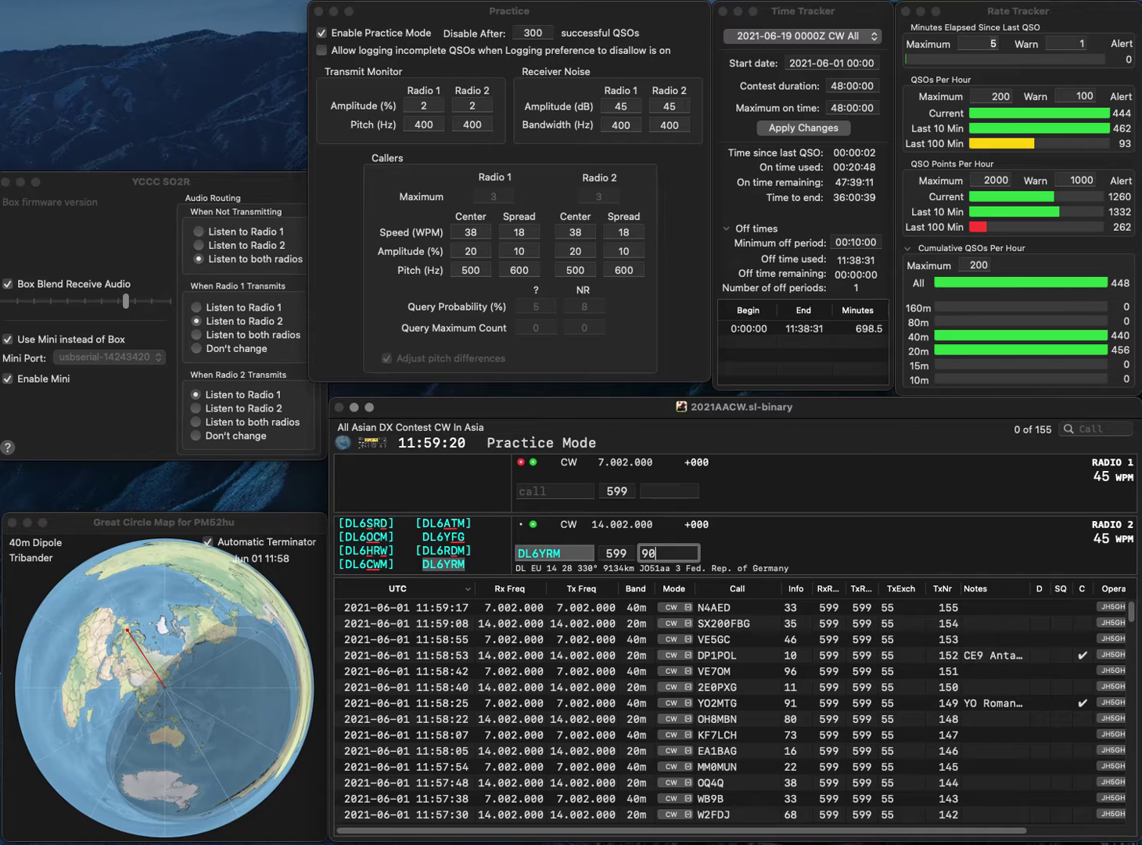
key("Return")
- Enter the calls W8DXU on Radio 1 and W6BR on Radio 2, sending each station the exchange
type("W8")
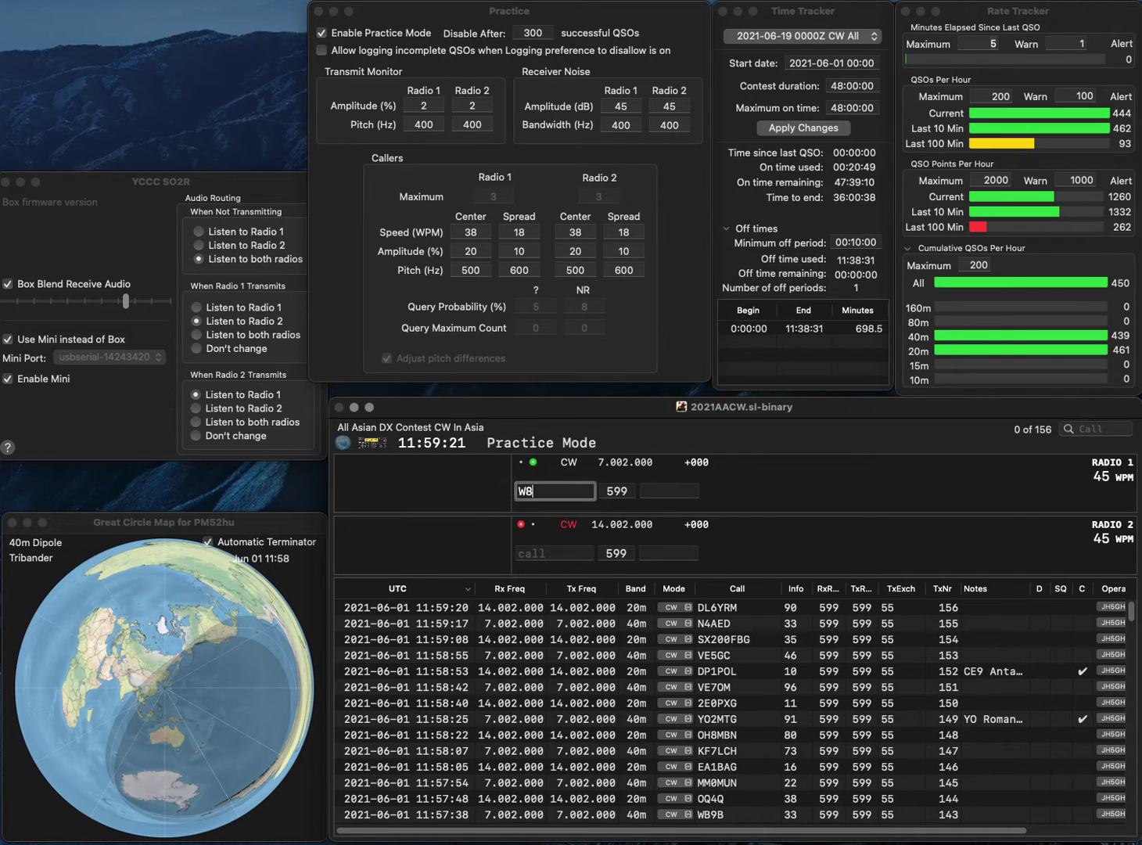
type("DXU")
key("Return")
type("W6BR")
key("Return")
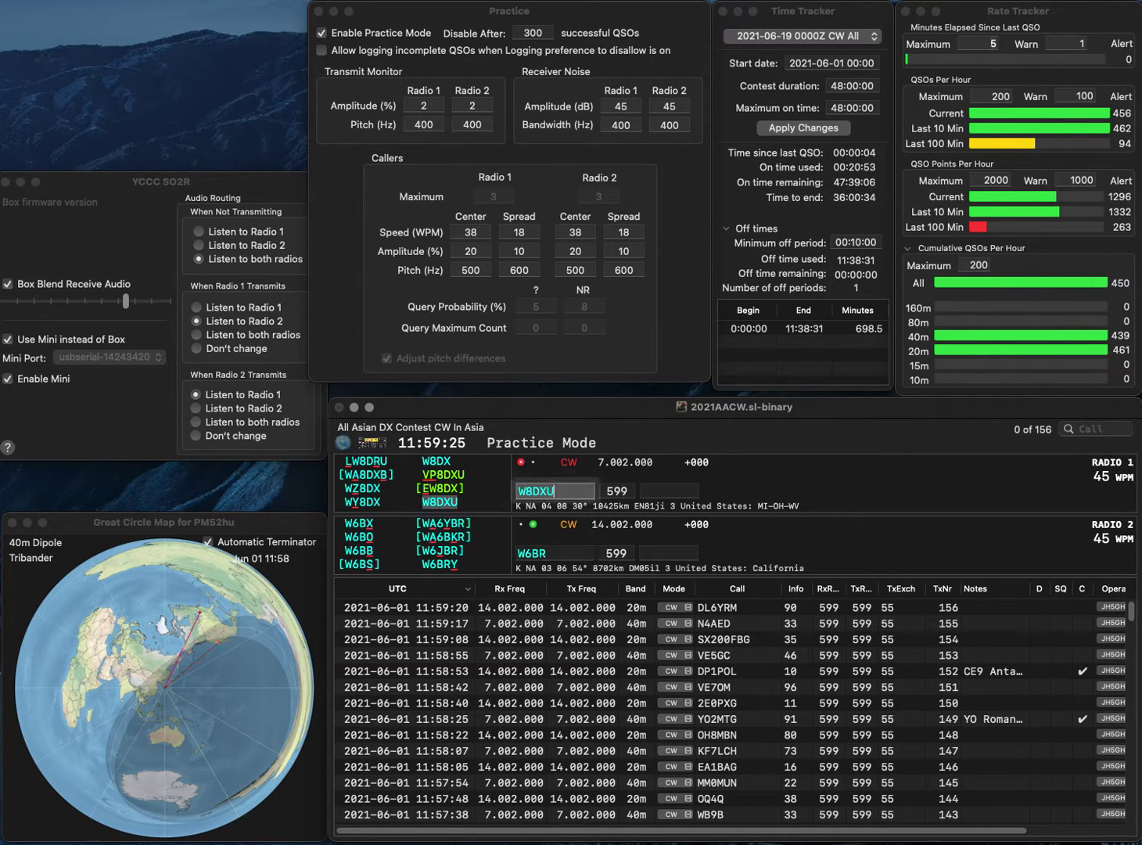
key("Return")
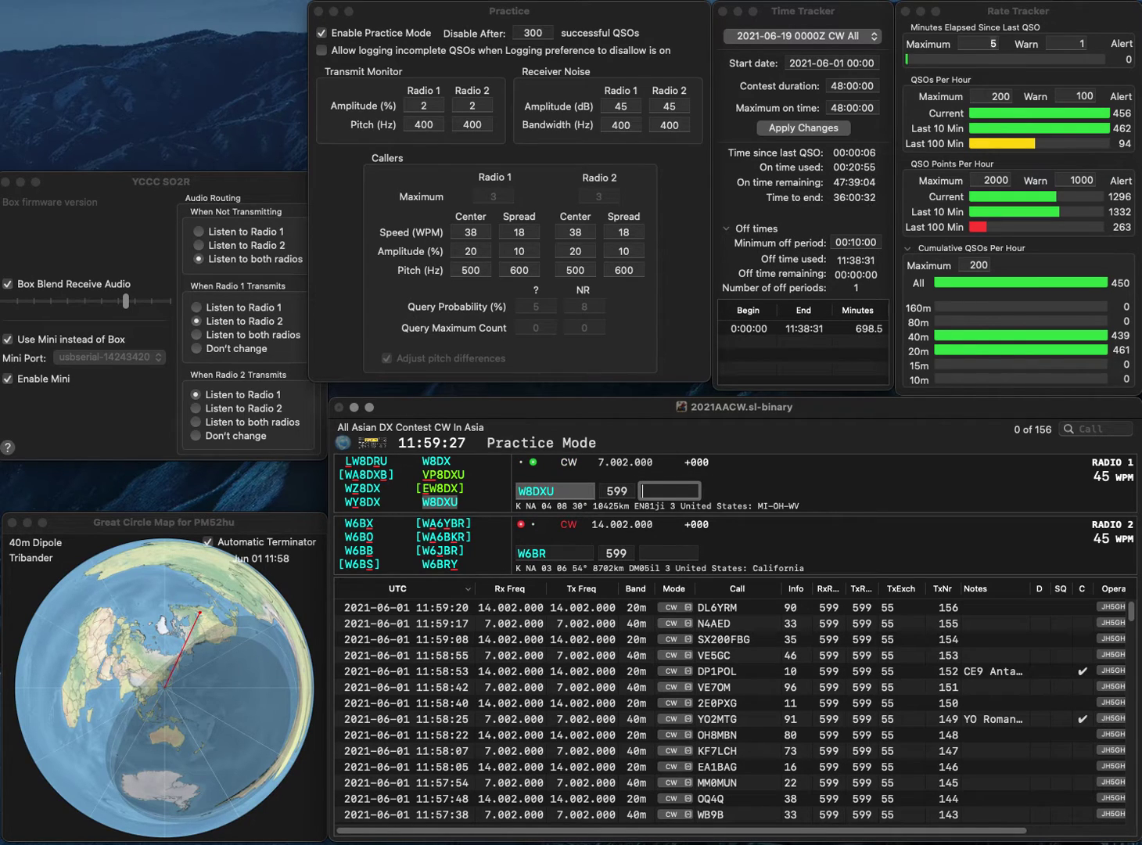
type("42")
key("Return")
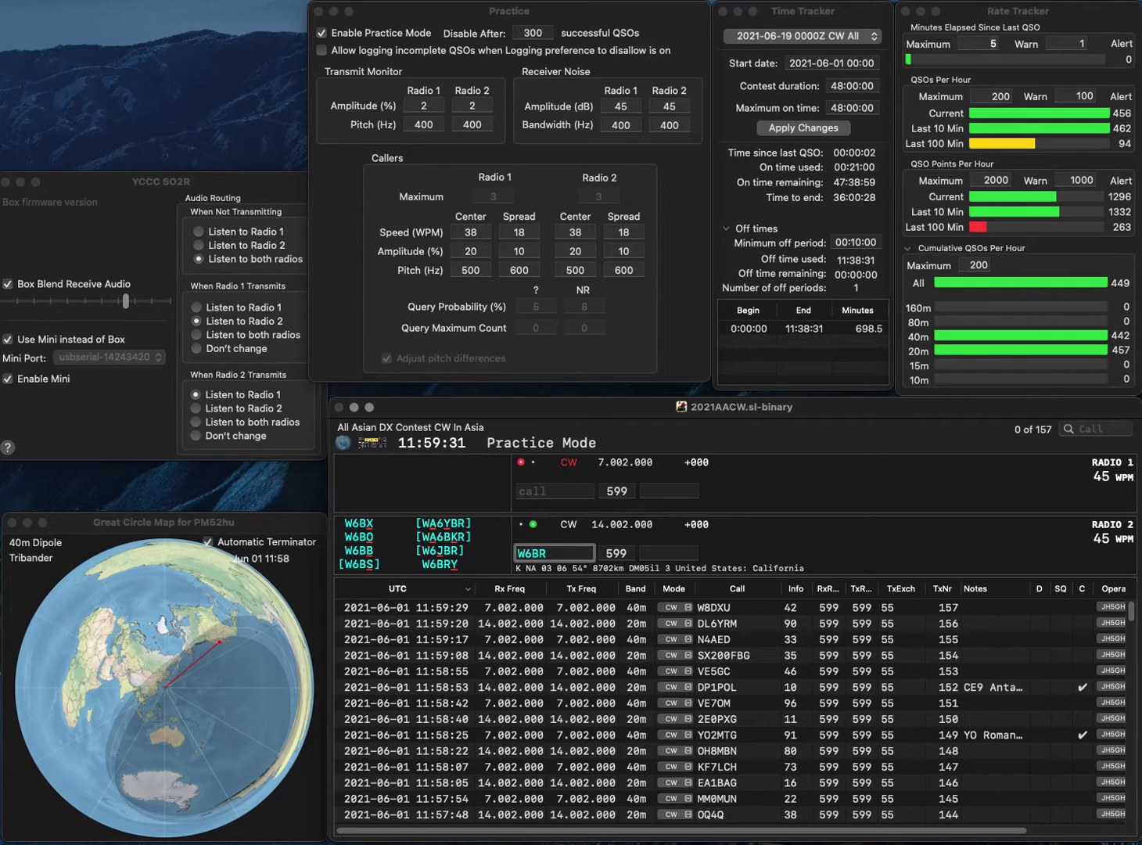
key("BackSpace")
key("BackSpace")
type("DR")
key("Return")
type("DL1")
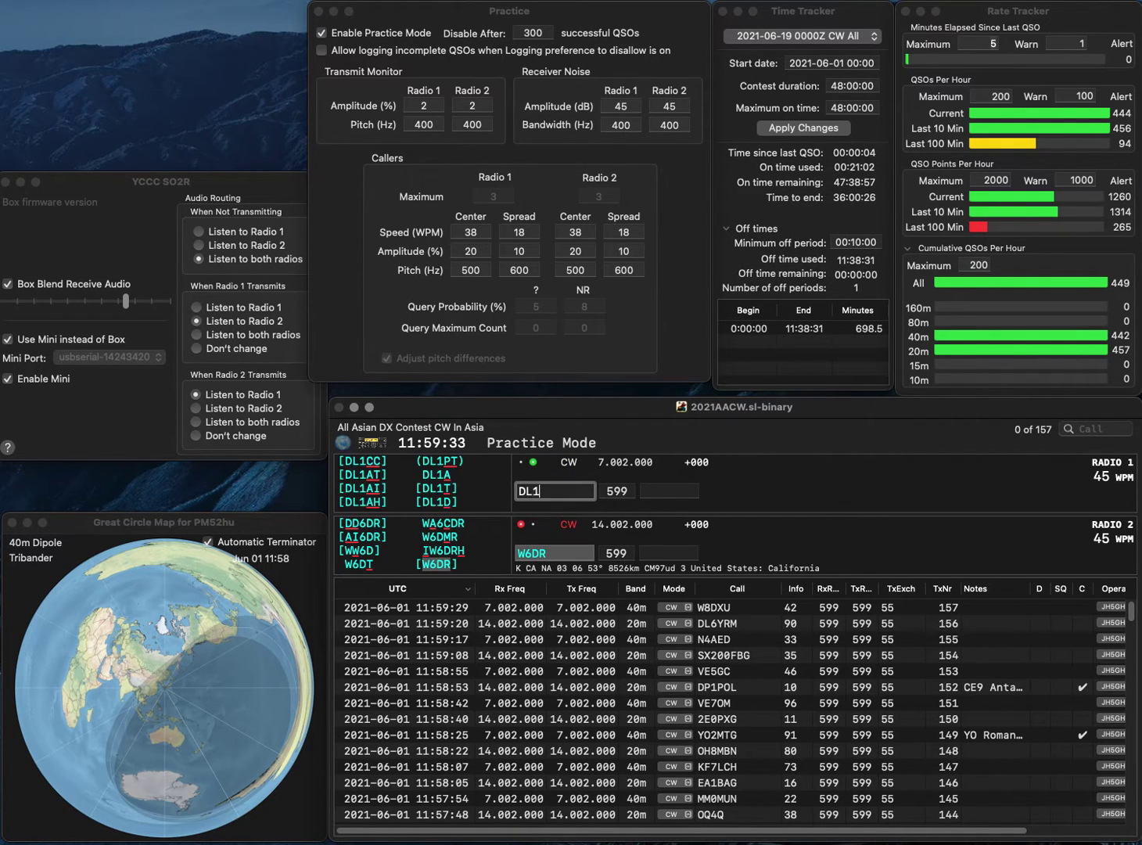
type("CG")
key("Return")
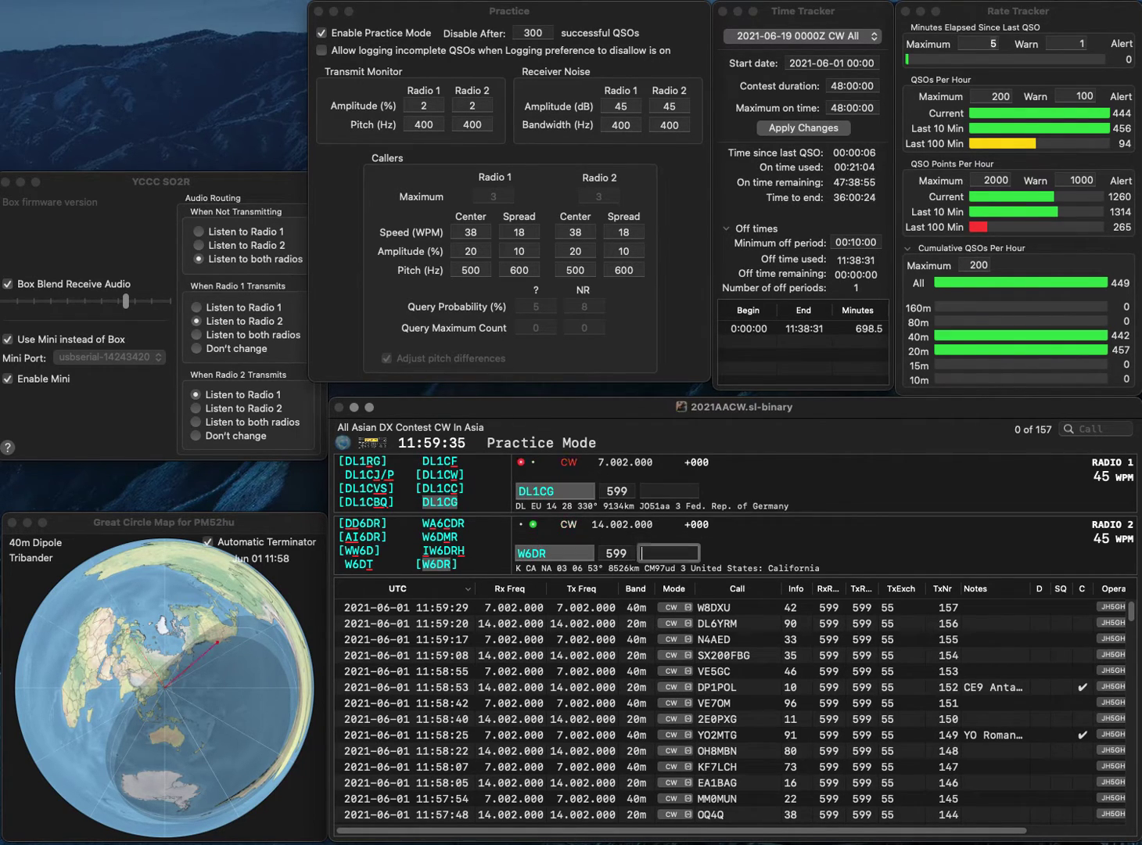
type("31")
key("Return")
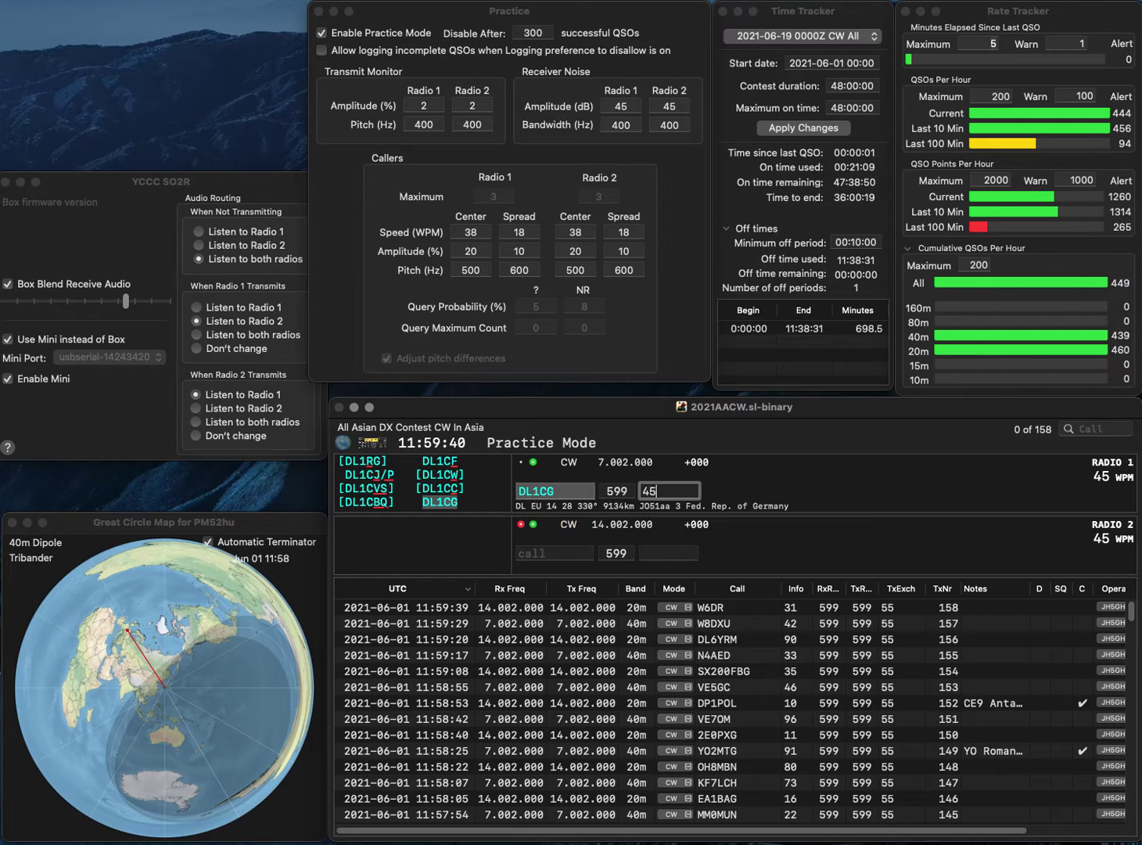
key("Return")
- Enter the call EA6AF on Radio 2 and send the station the exchange
type("EA6AB")
key("BackSpace")
type("F")
key("Return")
type("W")
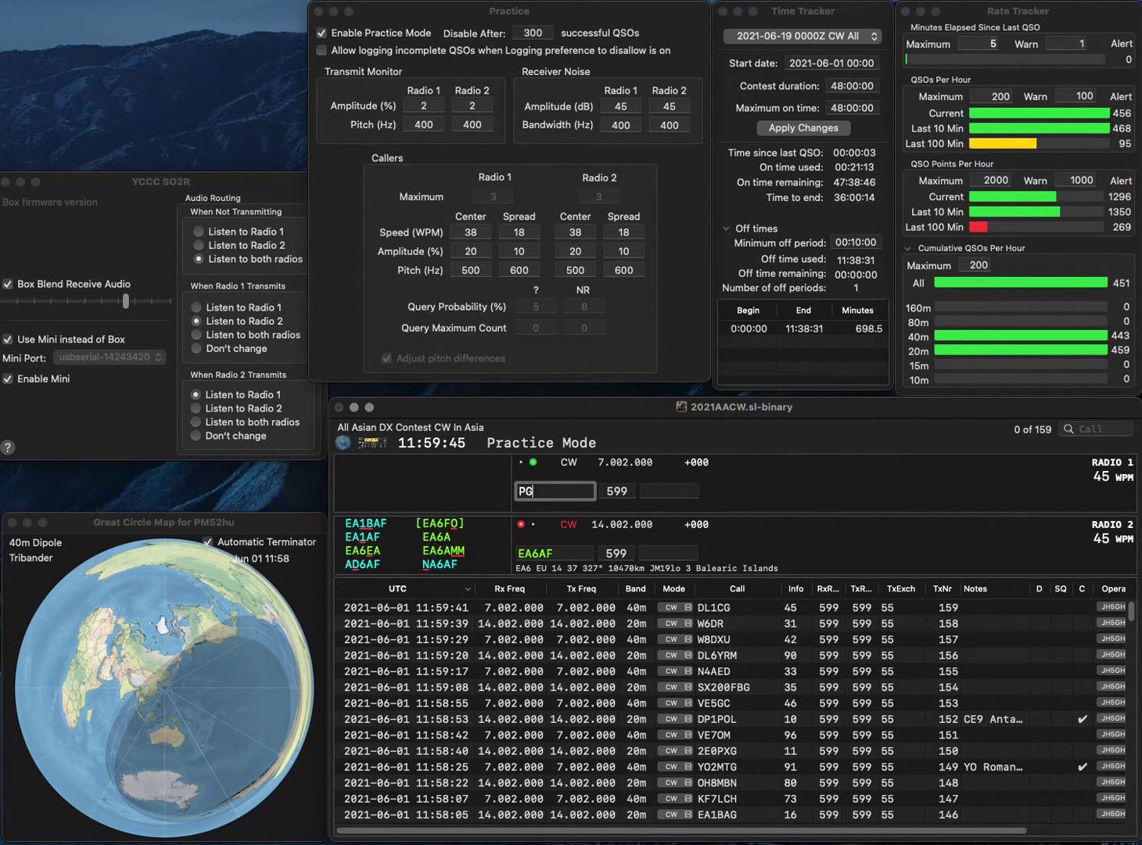
key("BackSpace")
type("QB")
key("Left")
key("Left")
type("2")
key("BackSpace")
key("Right")
type("2")
key("Return")
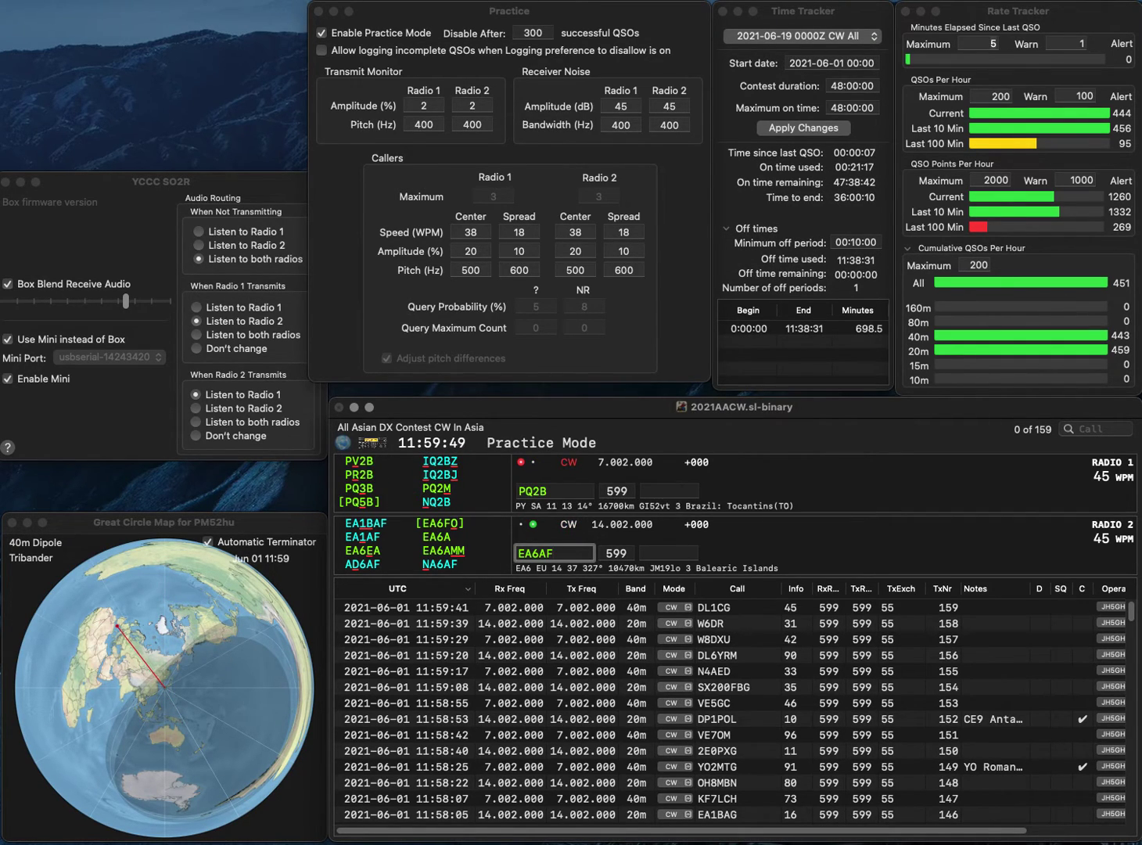
key("Return")
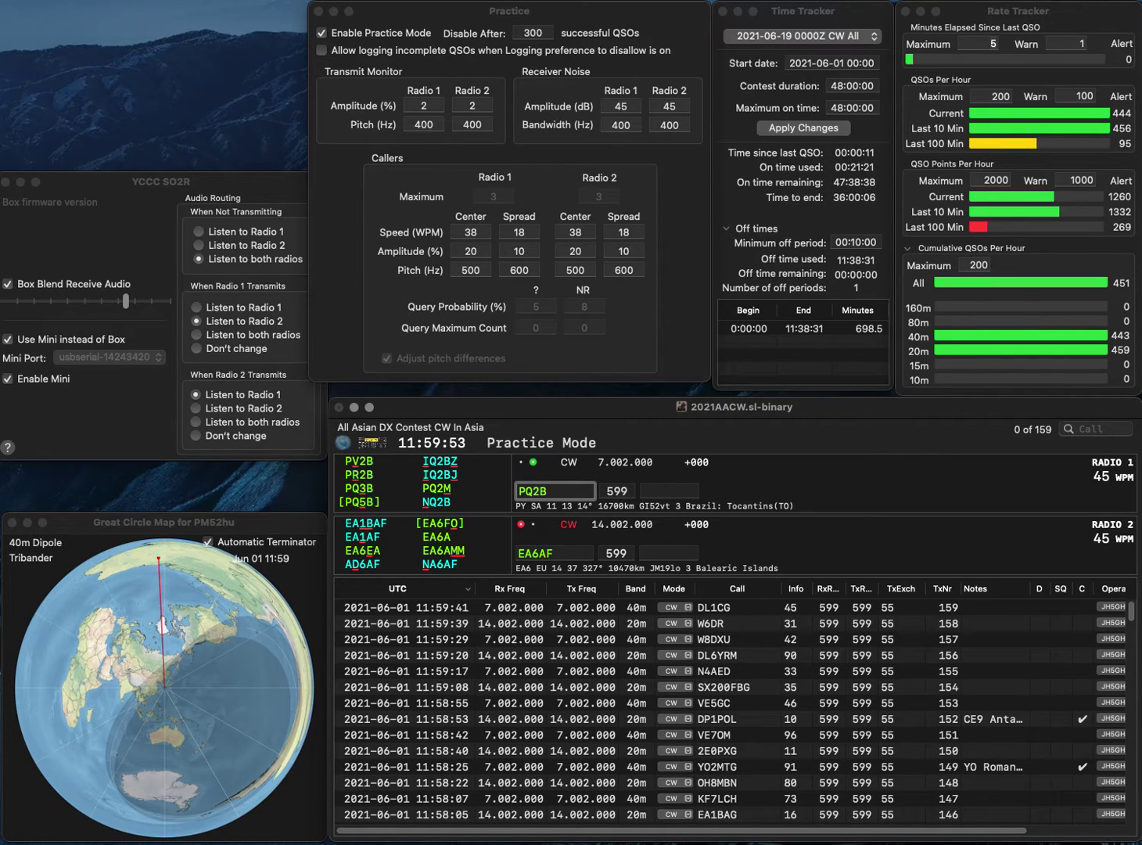
- Correct the calls to PQ3B on Radio 1 and EU6AF on Radio 2, resending each station the exchange
key("BackSpace")
type("3")
key("Return")
key("Left")
key("BackSpace")
type("U")
key("Return")
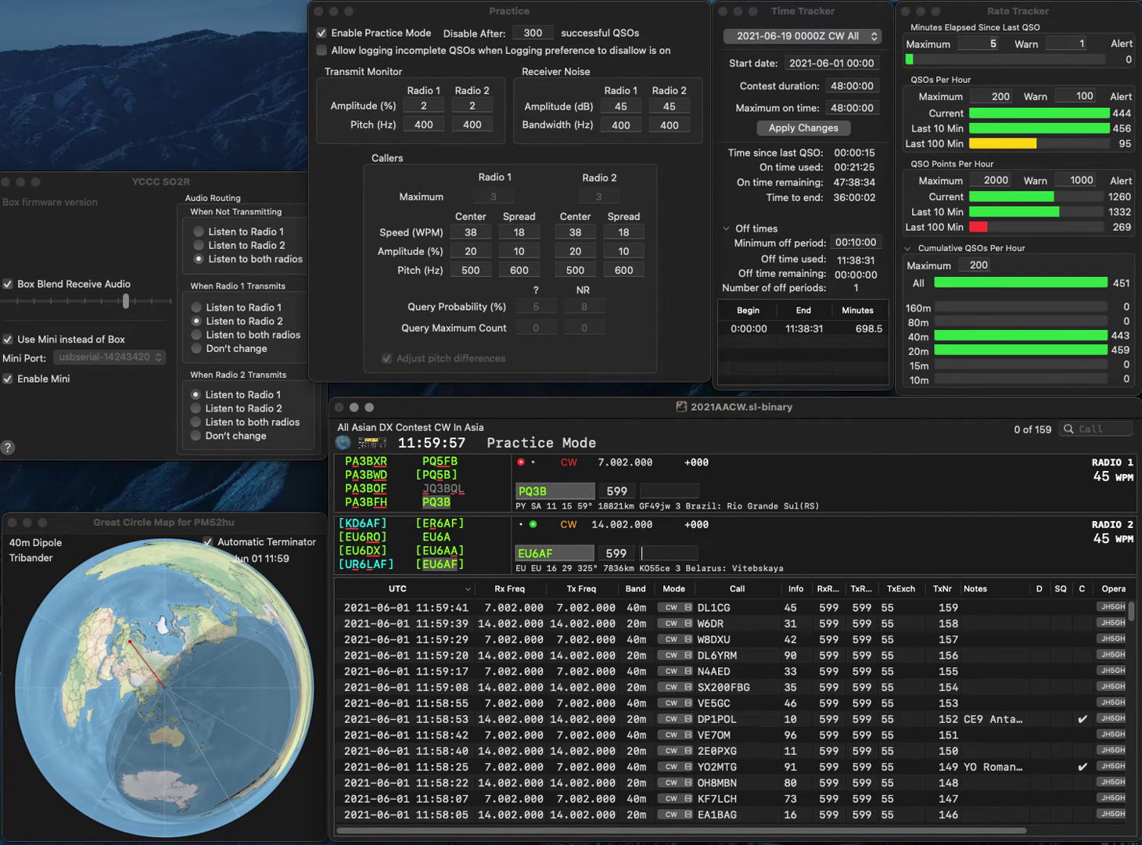
type("24")
key("Return")
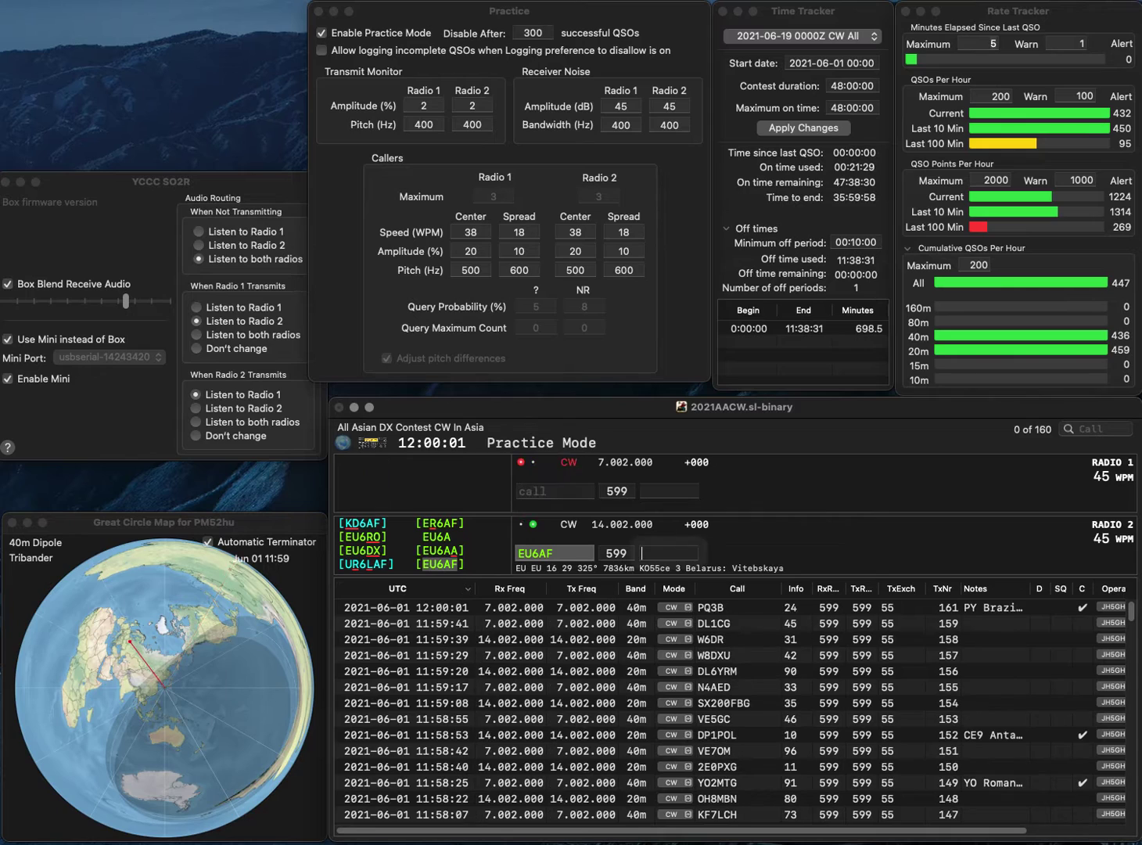
type("05")
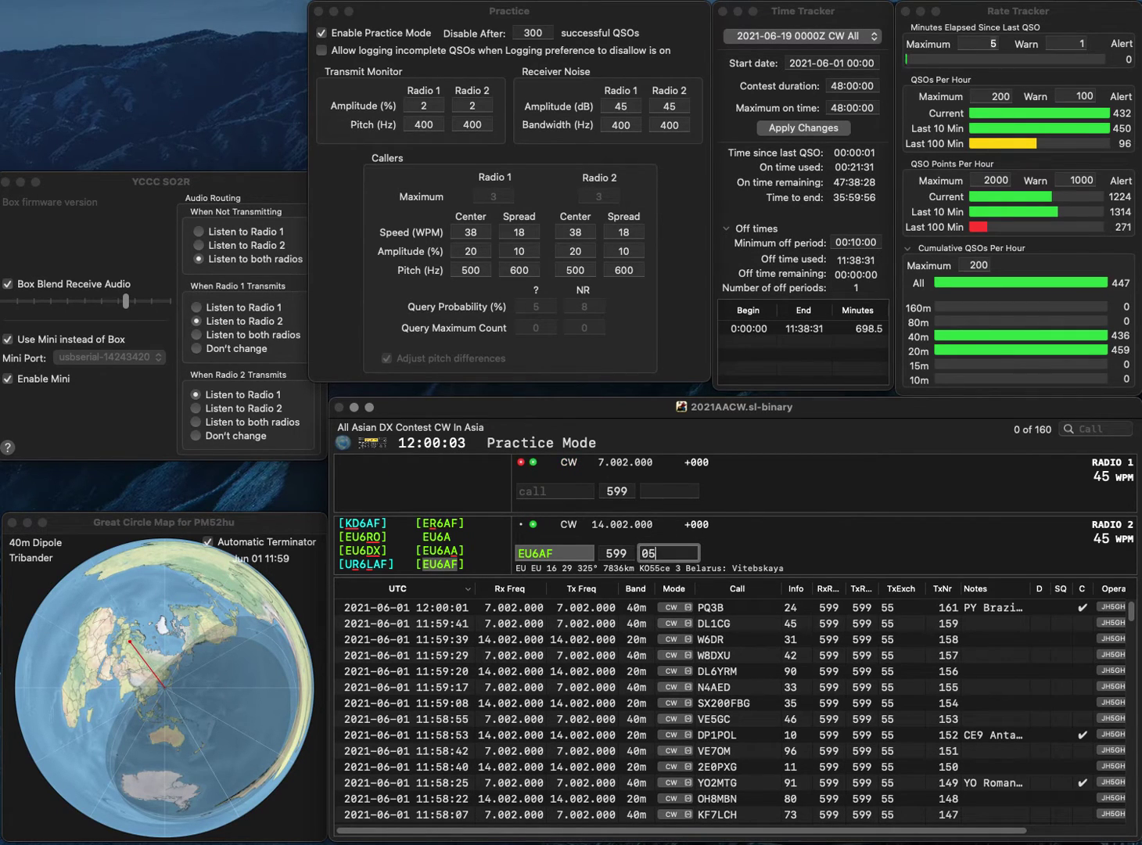
key("Return")
type("K4")
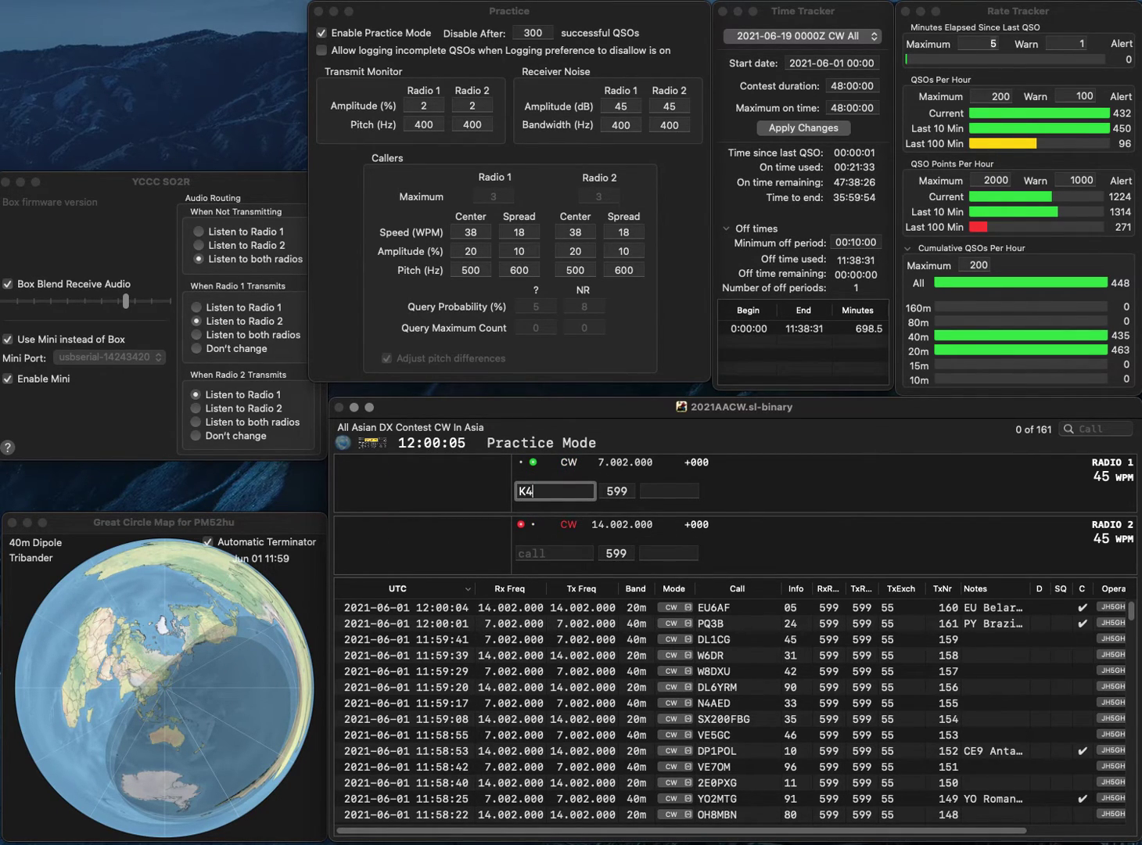
type("KUS")
key("Return")
type("F5IM")
type("J")
key("Right")
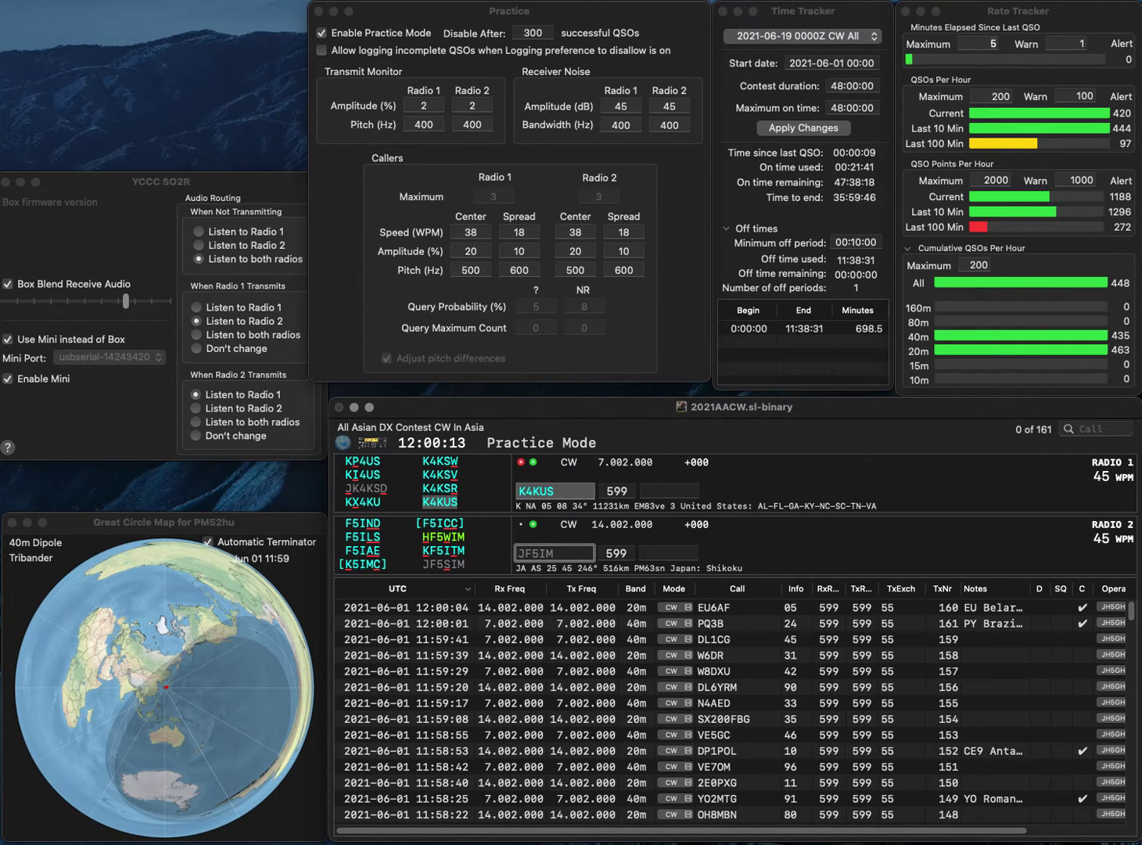
type("S")
key("Return")
- Log K4KUS on Radio 1 with received exchange 29 and JF5SIM on Radio 2 with received exchange 65
type("29")
key("Return")
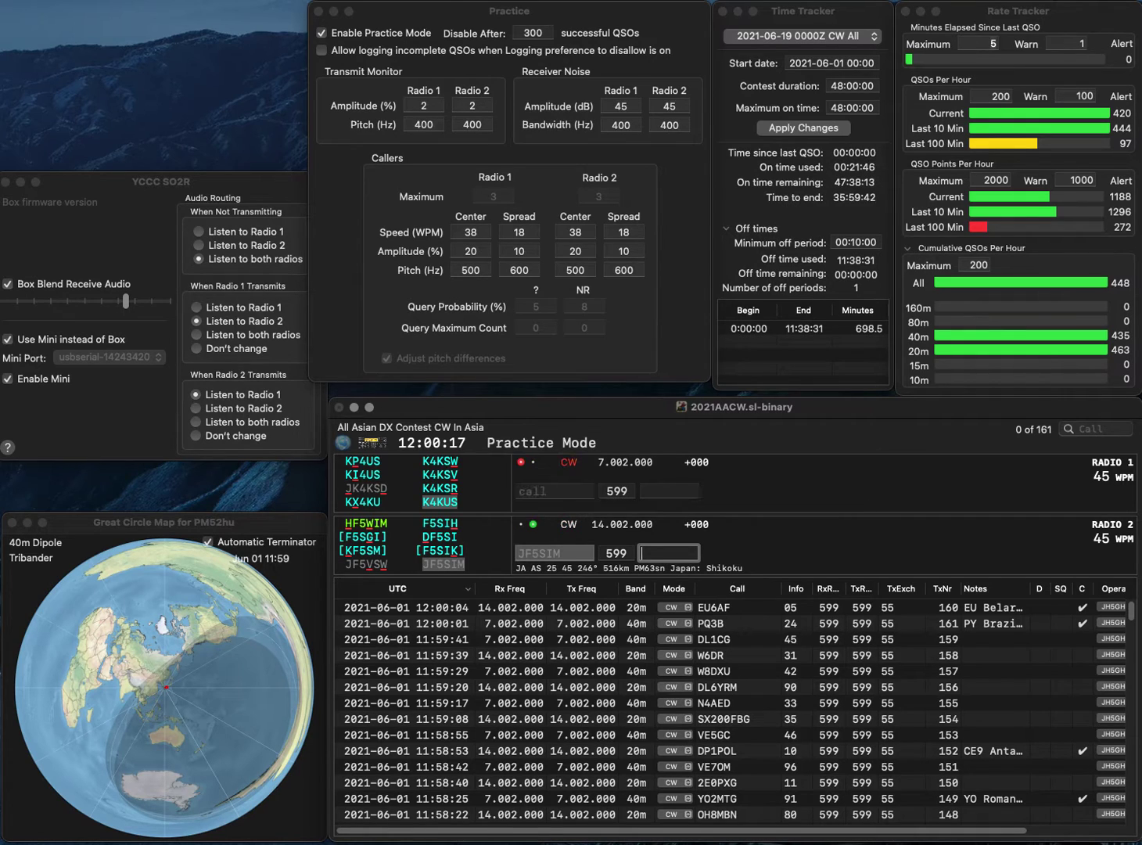
type("65")
key("Return")
type("F6H")
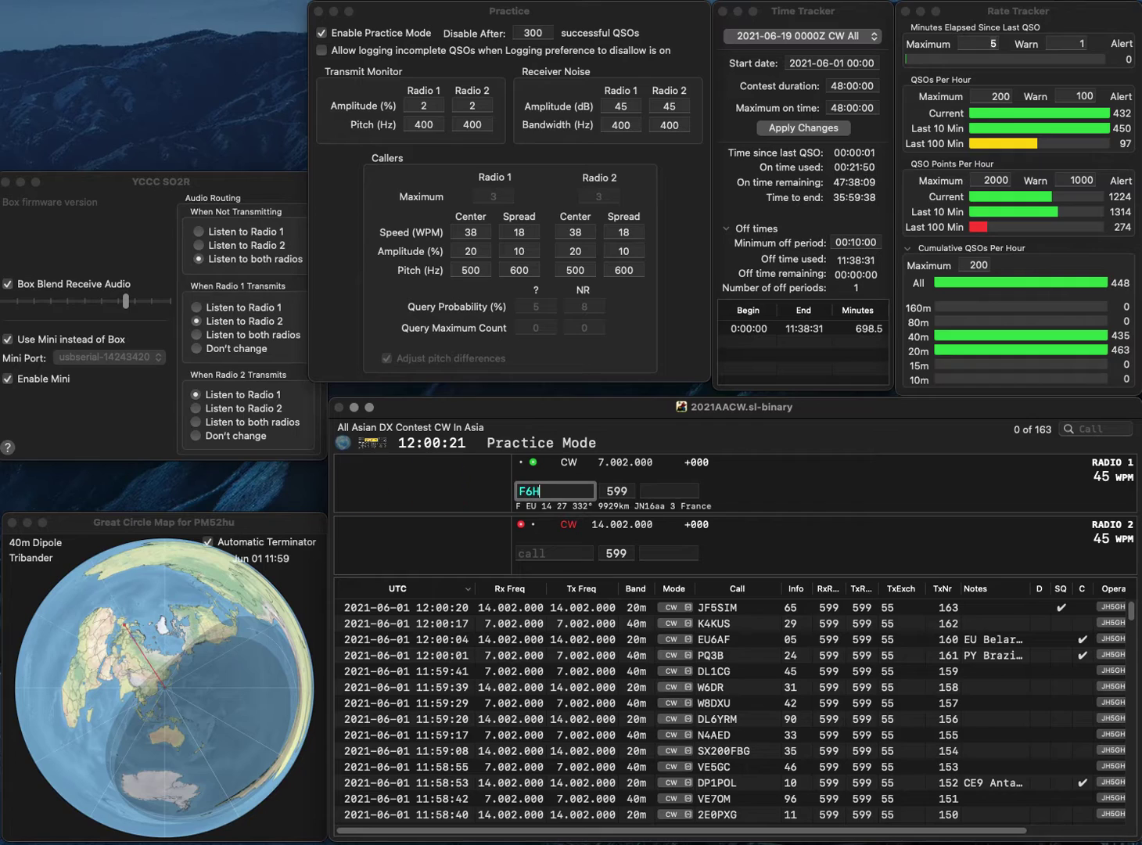
type("KS")
key("Return")
type("W")
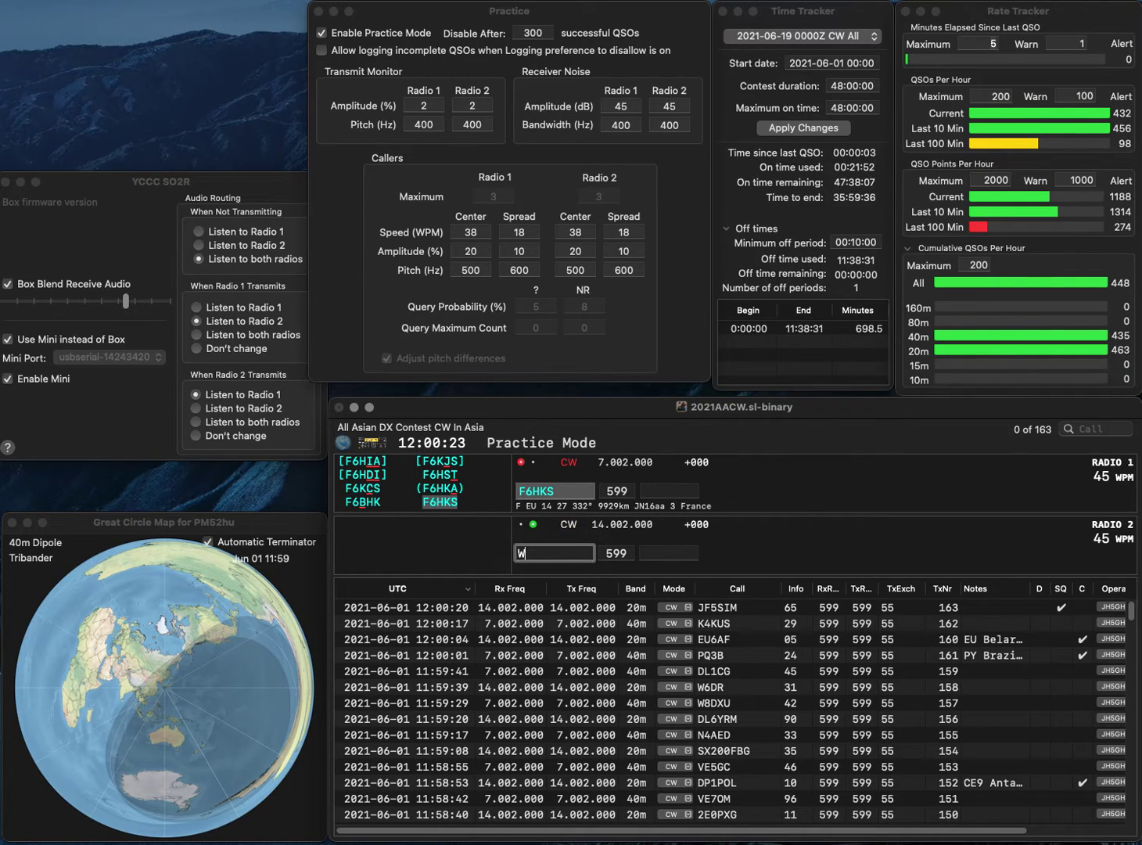
type("3DQ")
key("Return")
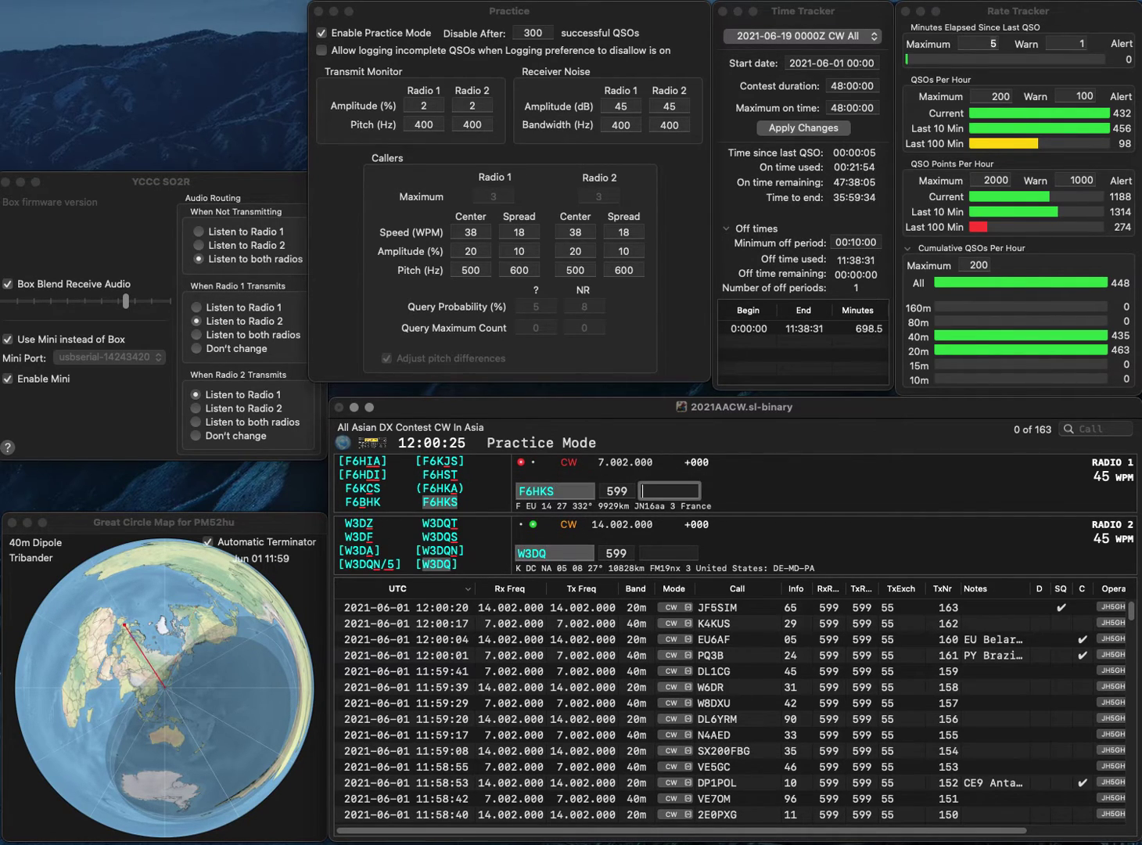
type("96")
key("Return")
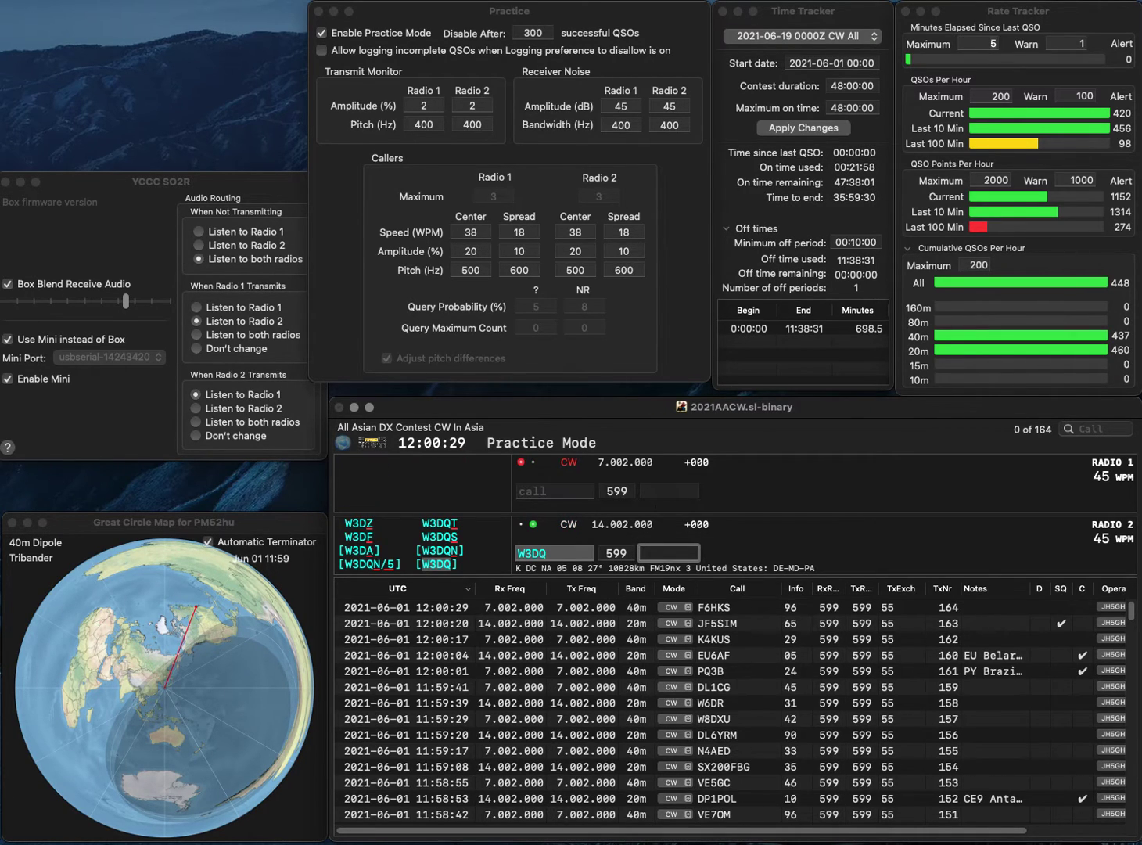
type("30")
key("Return")
- Enter the calls RW4AD on Radio 1 and KP2B on Radio 2, sending each station the exchange
type("W4A")
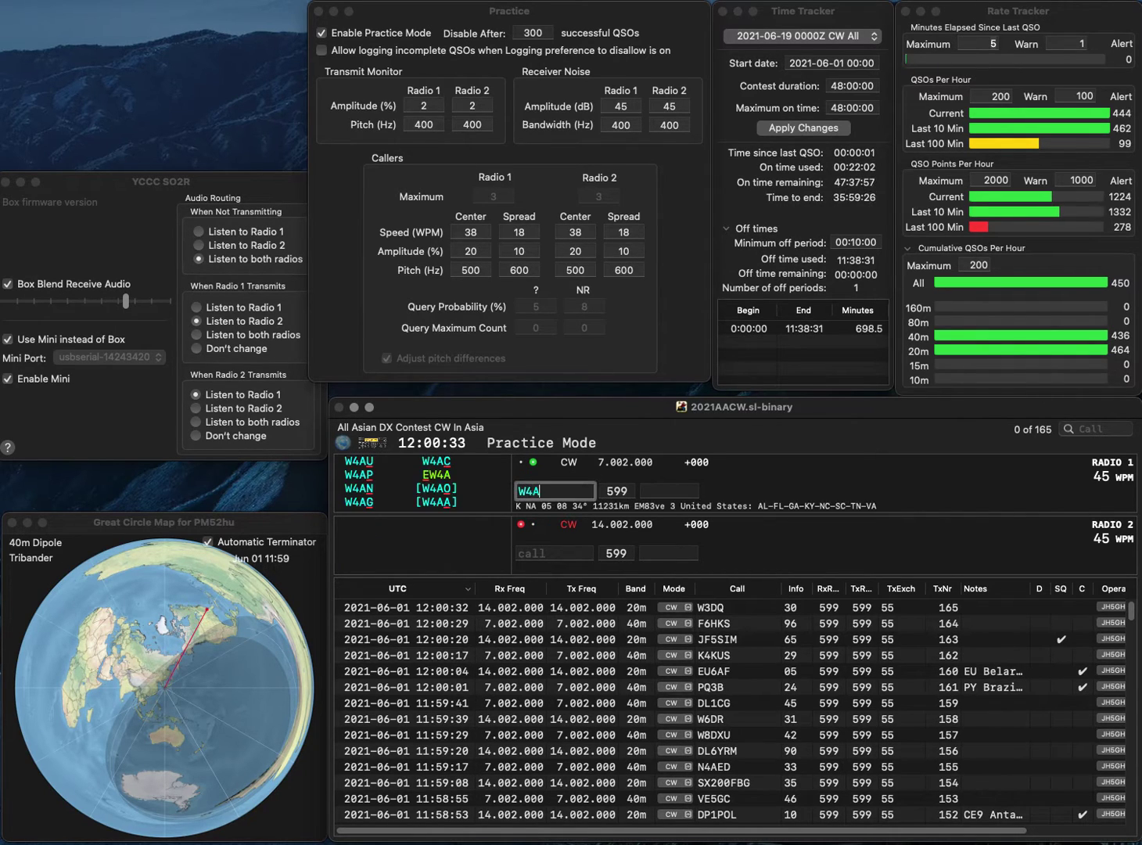
type("DR")
key("Return")
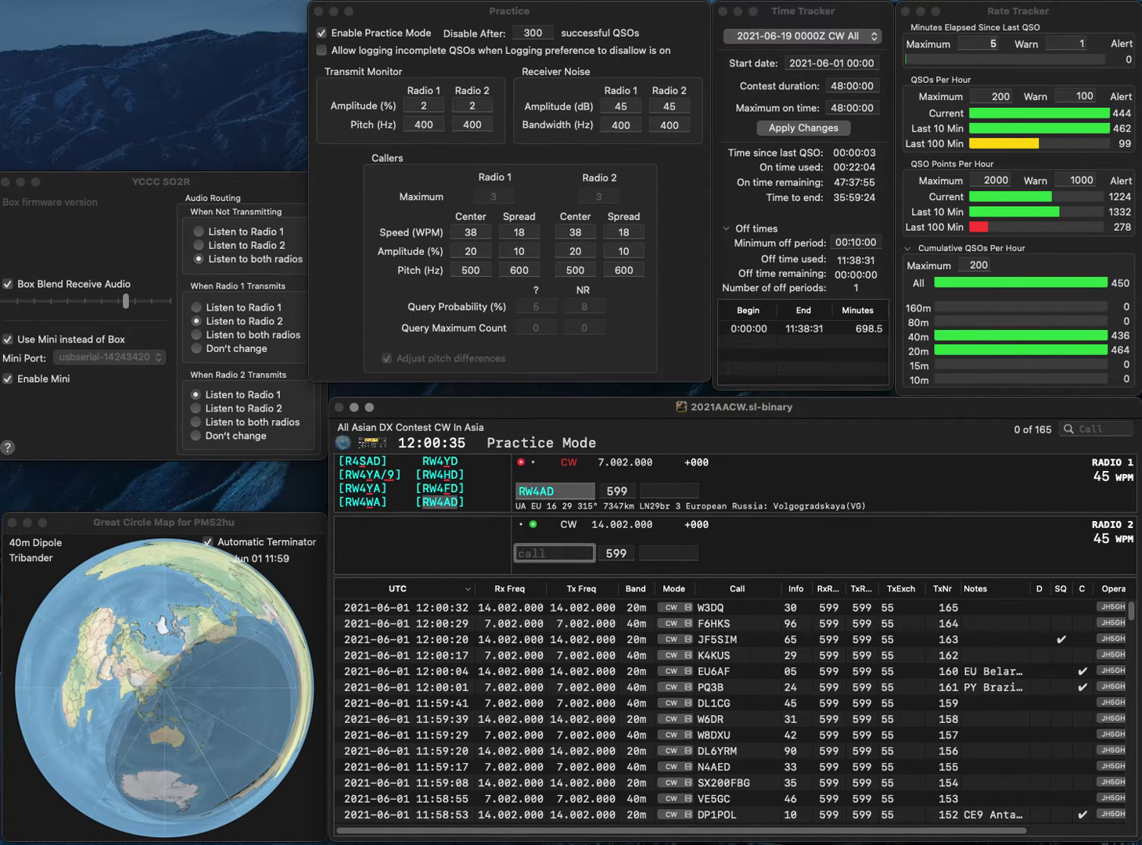
type("KP2B")
key("Return")
- Log RW4AD on Radio 1 with received exchange 77 and KP2B on Radio 2 with received exchange 27
type("77")
key("Return")
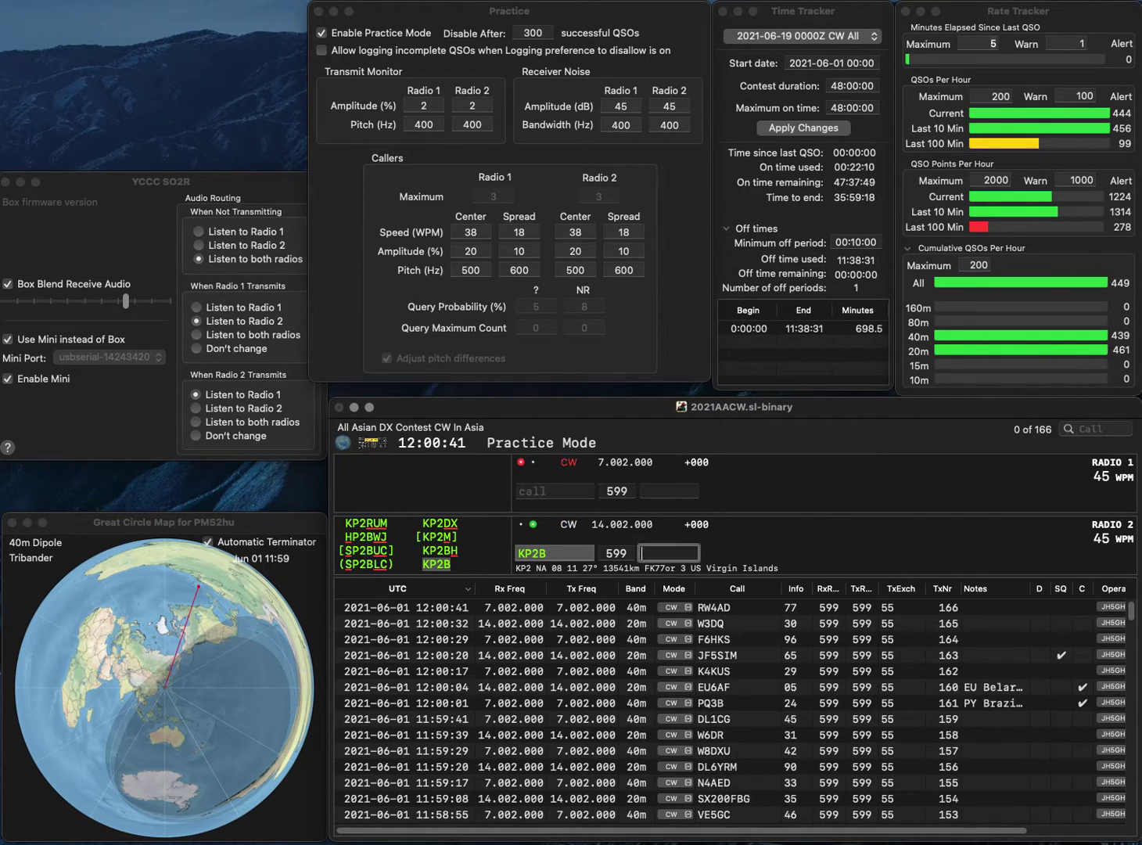
type("2")
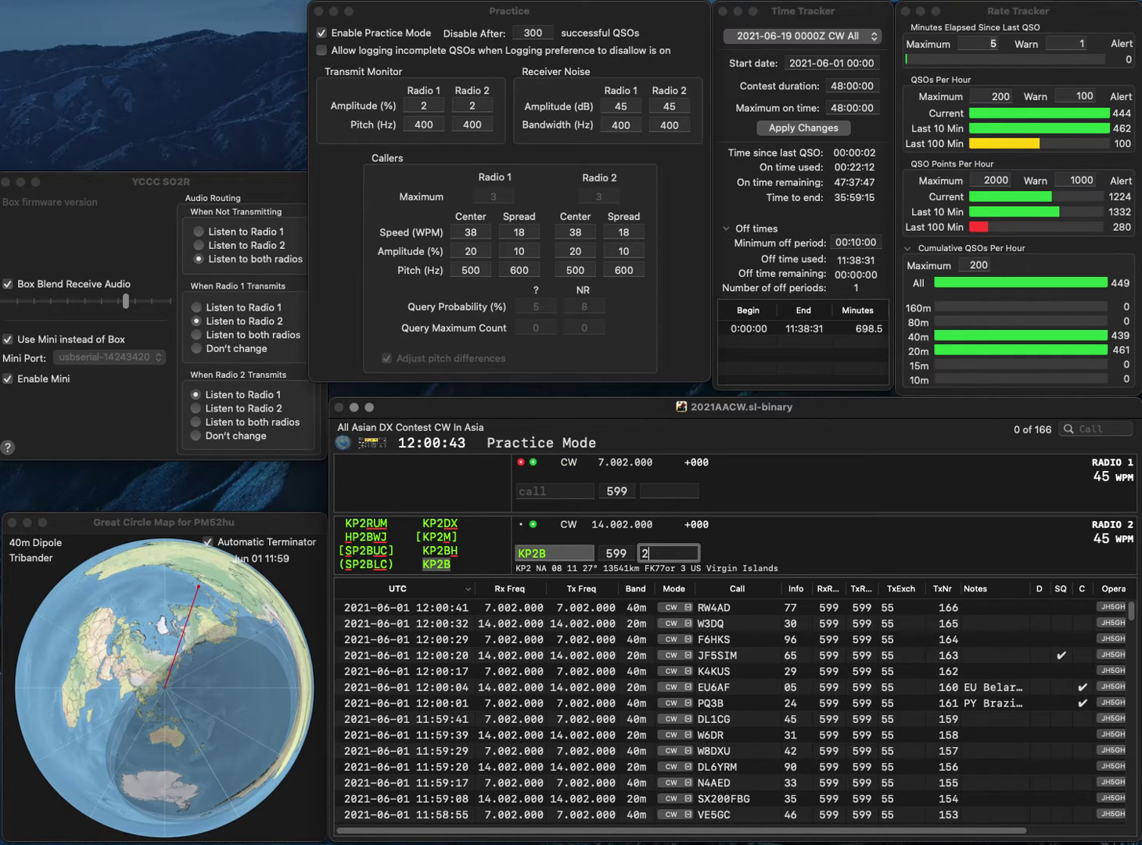
type("7")
key("Return")
- Enter the calls ON2AD on Radio 1 and OK8AU on Radio 2, sending each station the exchange
type("3")
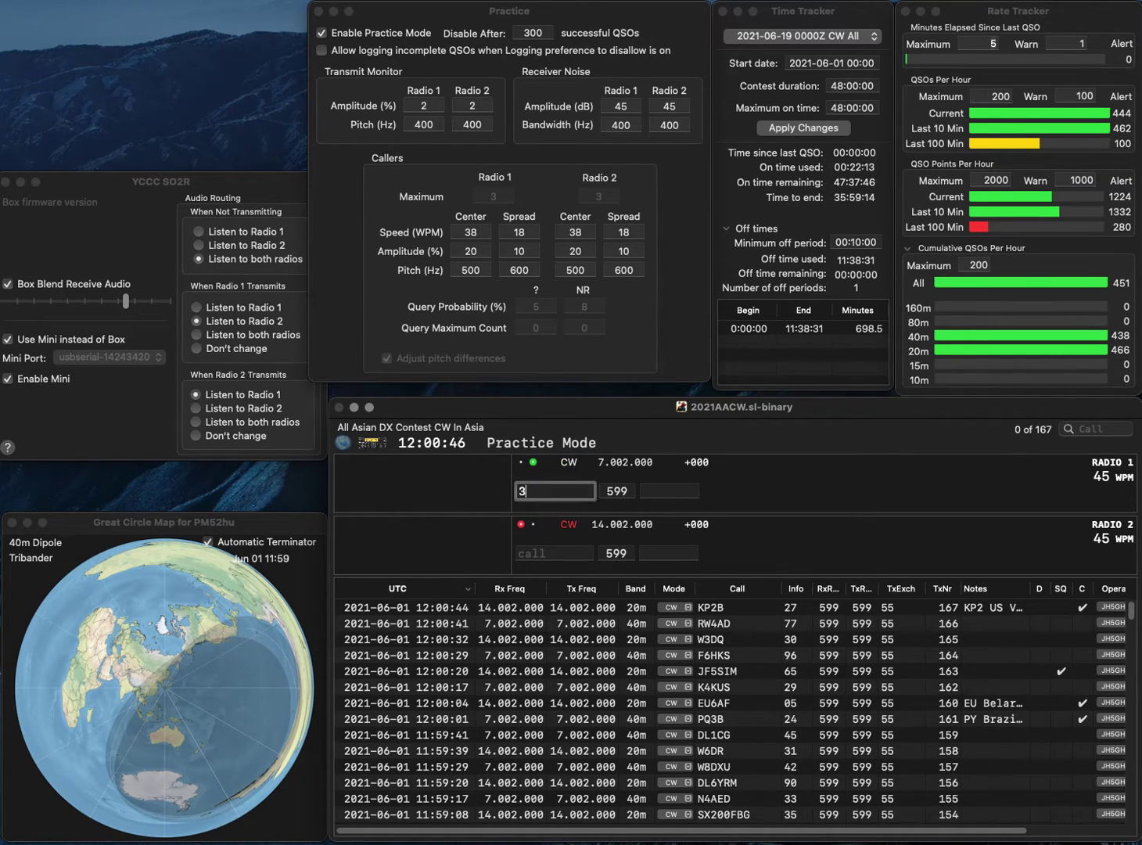
type("AD")
key("Down")
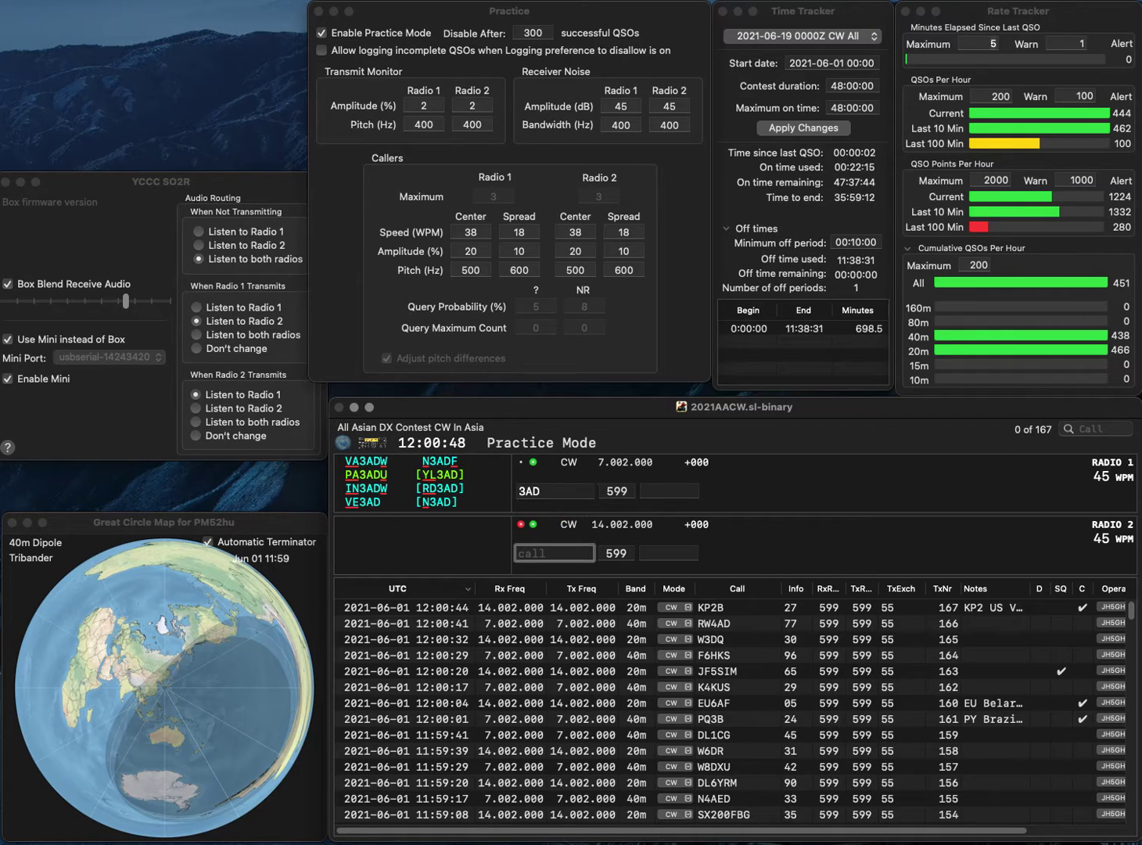
type("OK8AU")
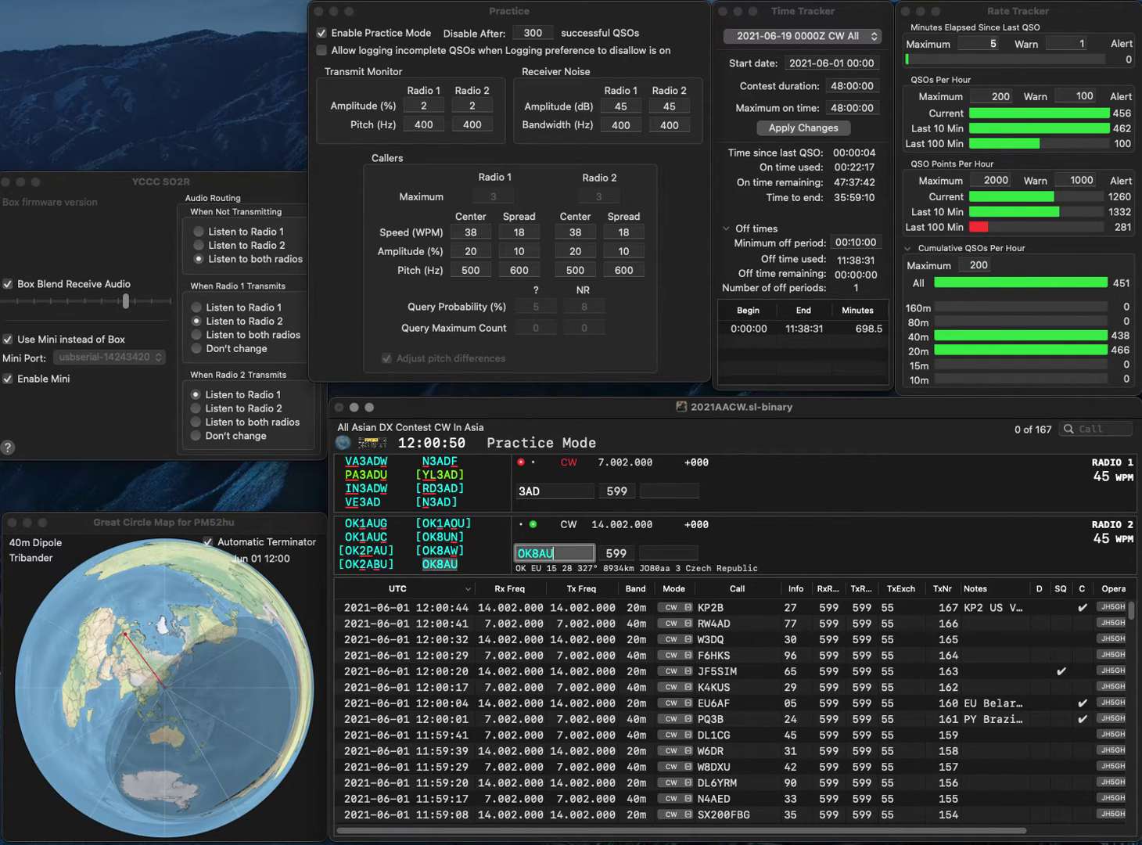
key("Return")
type("ON")
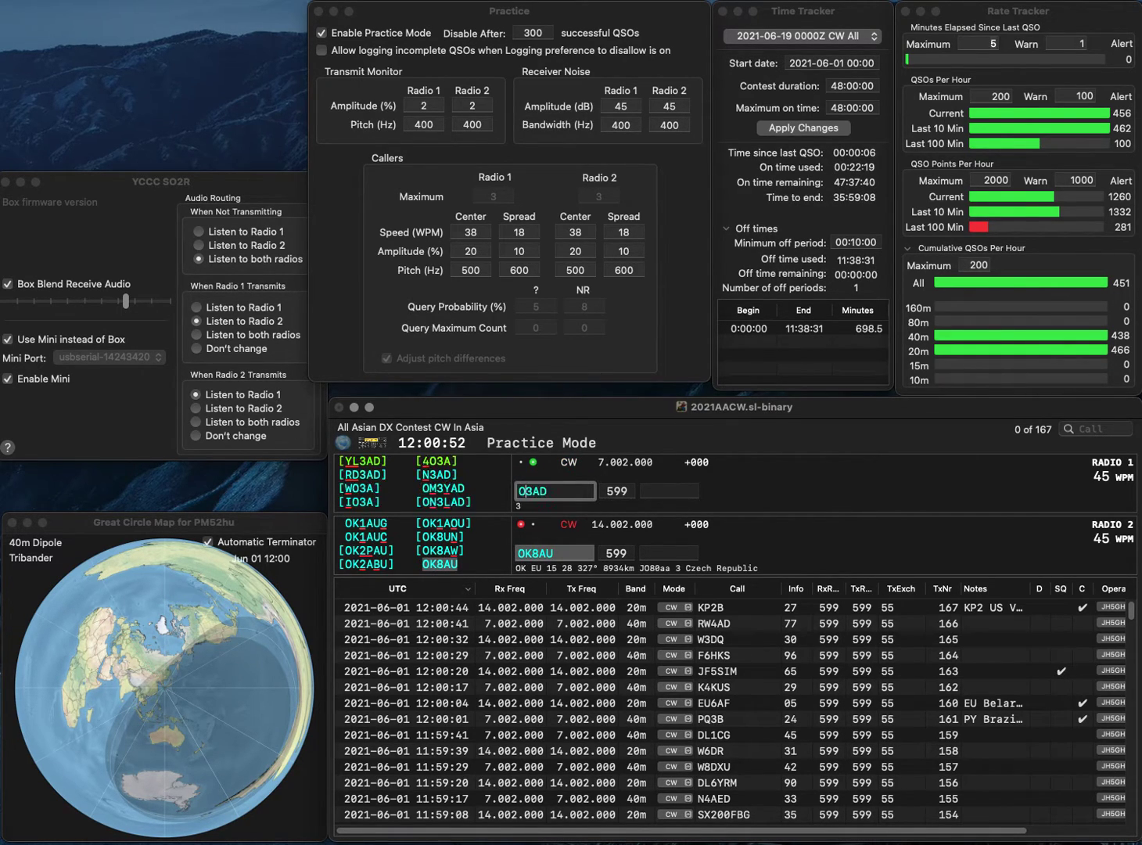
key("Delete")
type("2")
key("Return")
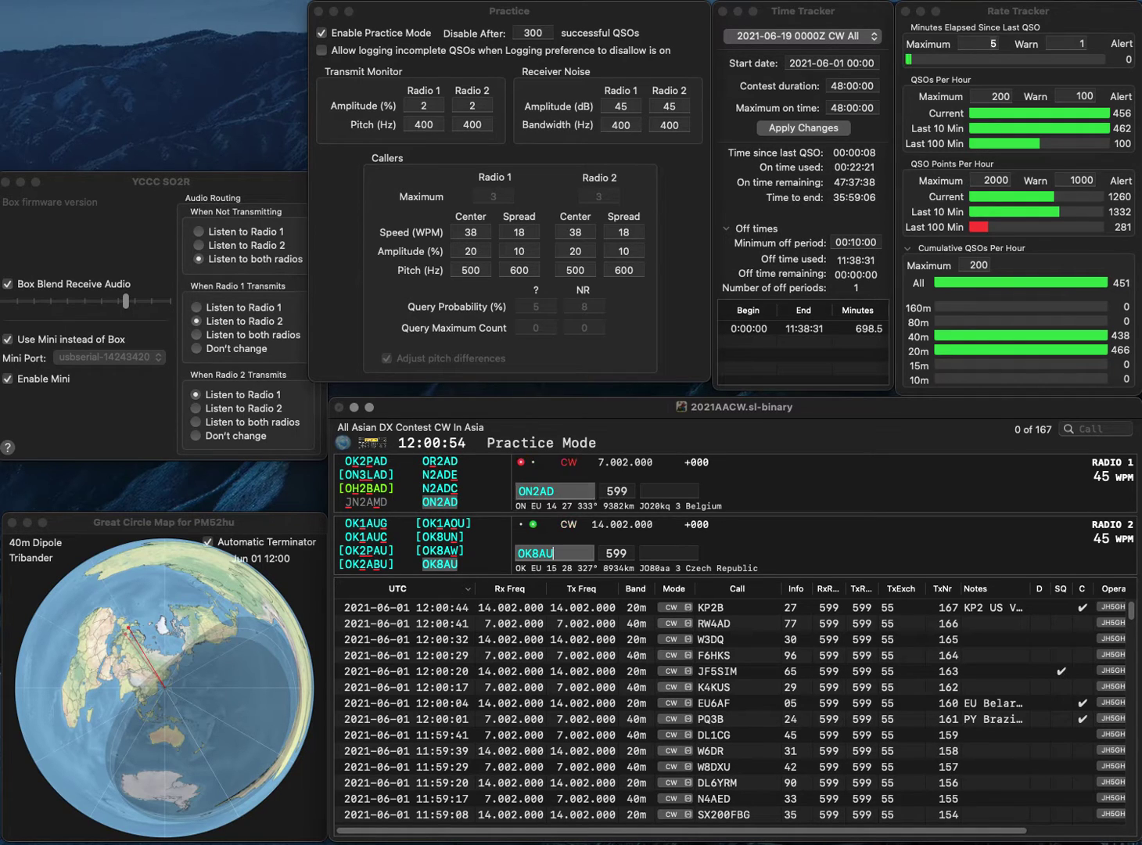
- Log OK8AU on Radio 2 with received exchange 94 and ON2AD on Radio 1 with received exchange 11
type("94")
key("Return")
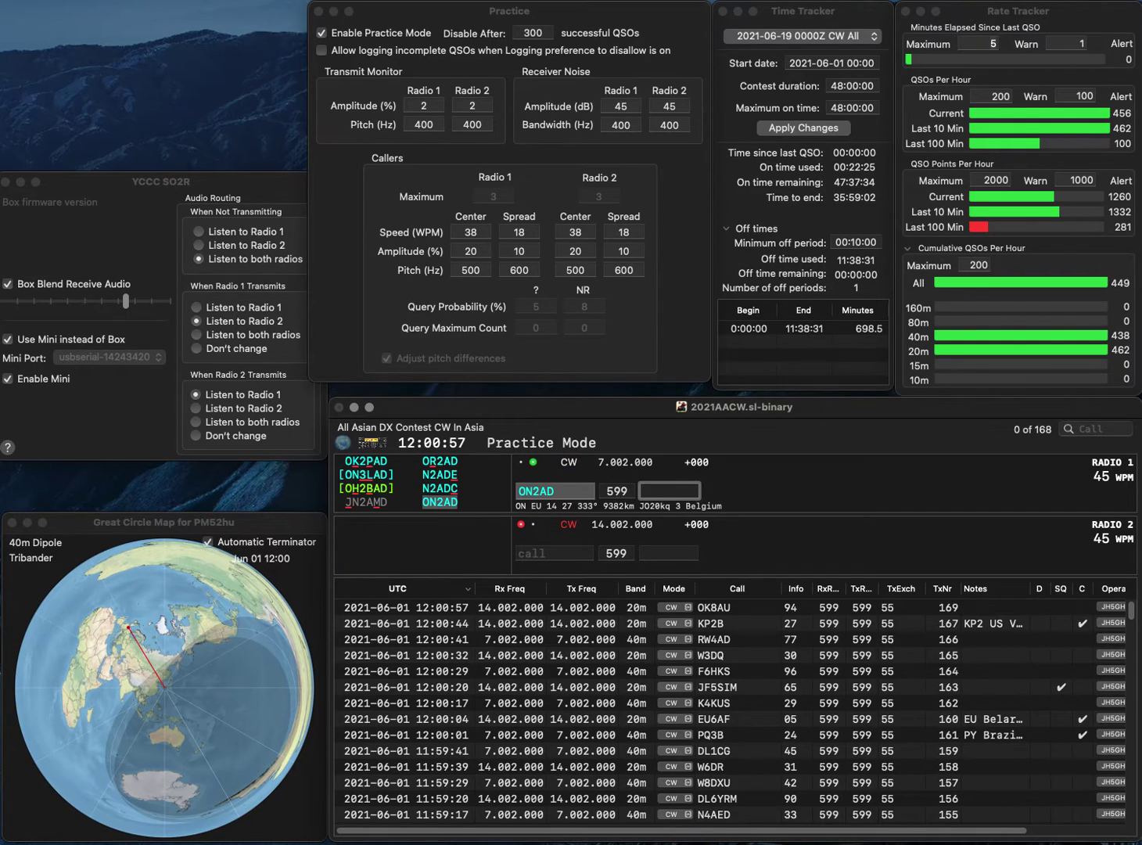
type("11")
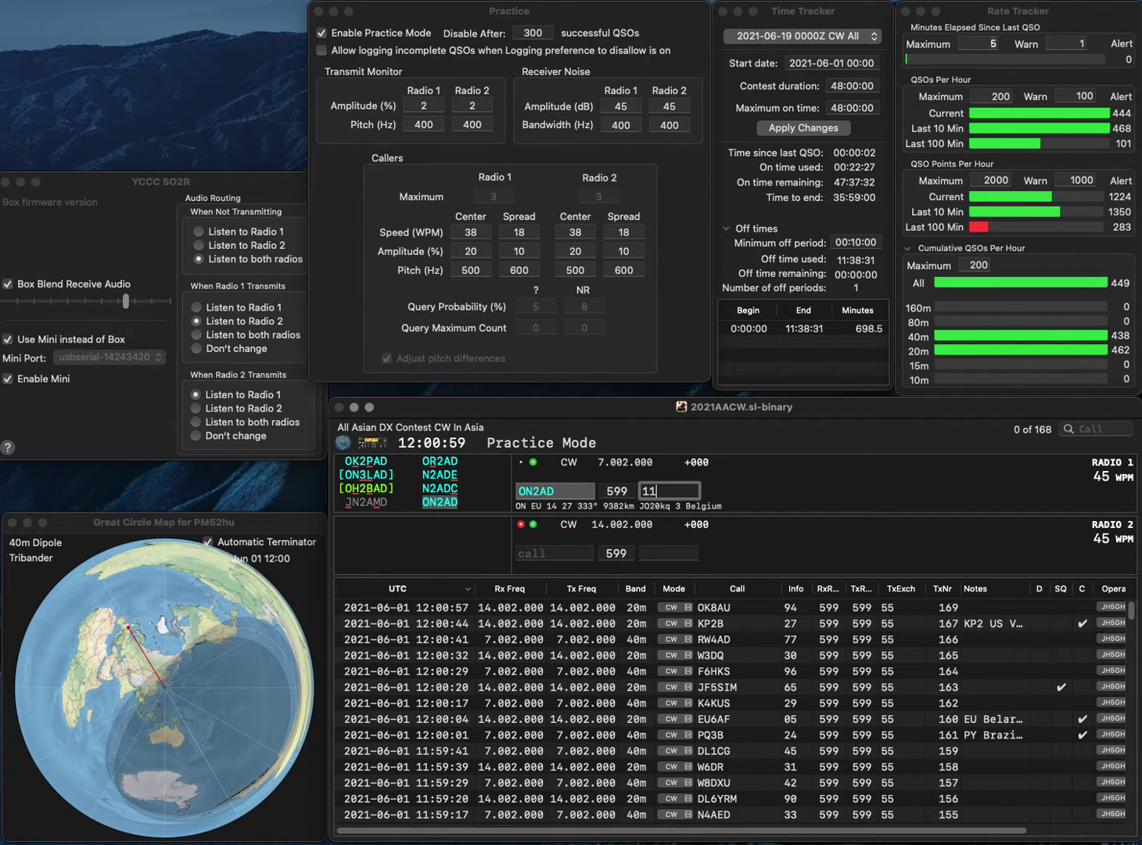
key("Return")
- Enter the calls PY1VOY on Radio 2 and N8CIJ on Radio 1, sending each station the exchange
type("PY1")
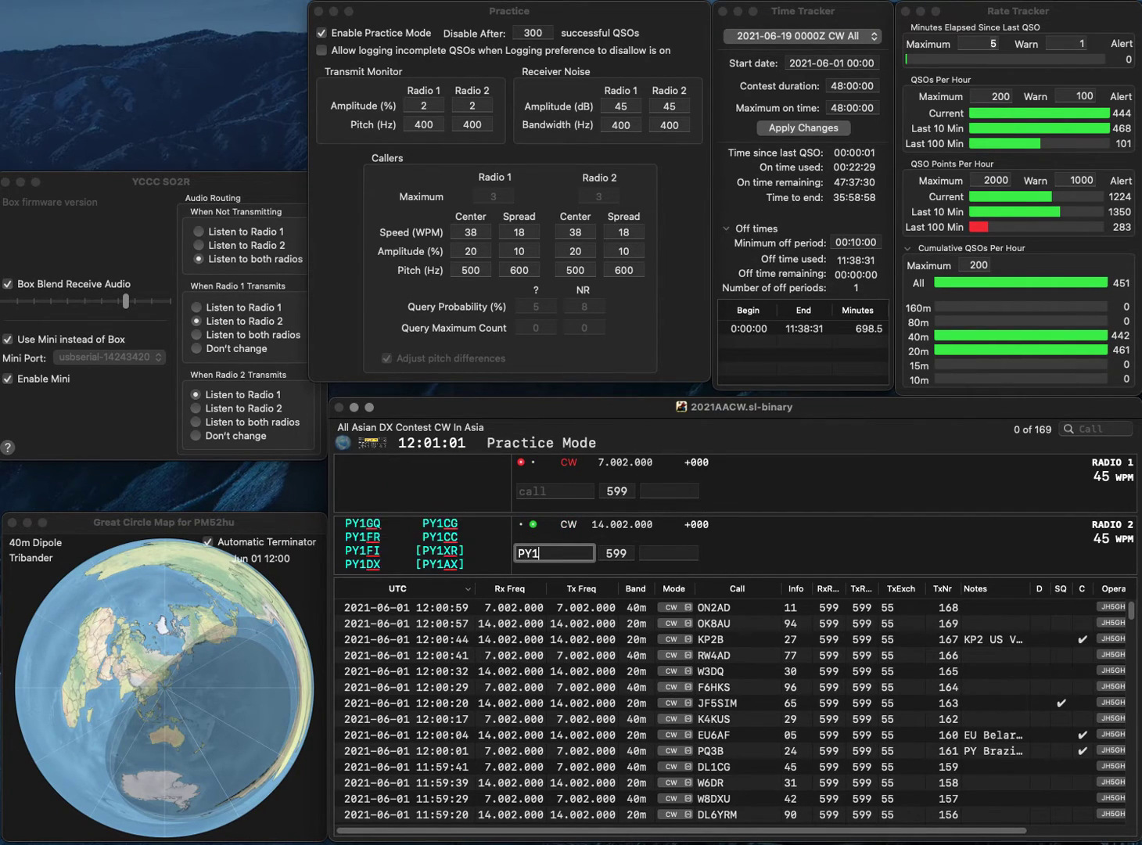
type("HOY")
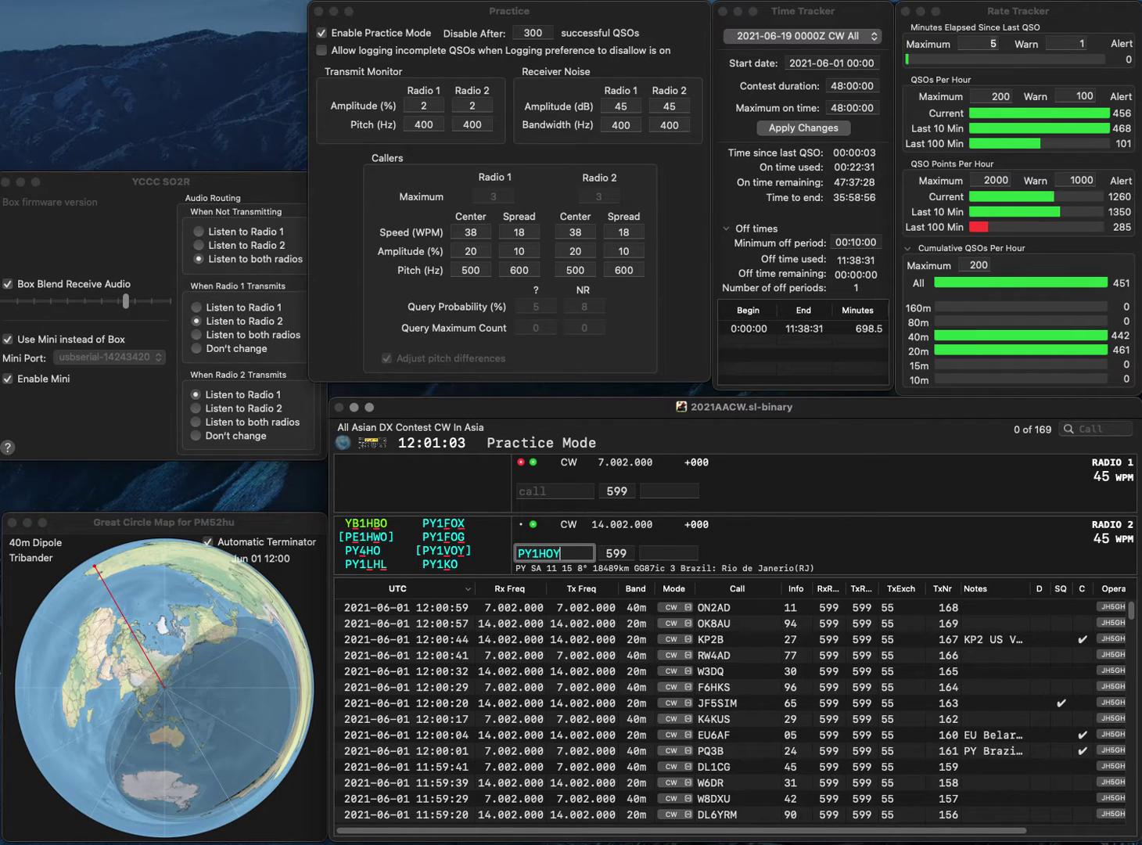
key("BackSpace")
type("5")
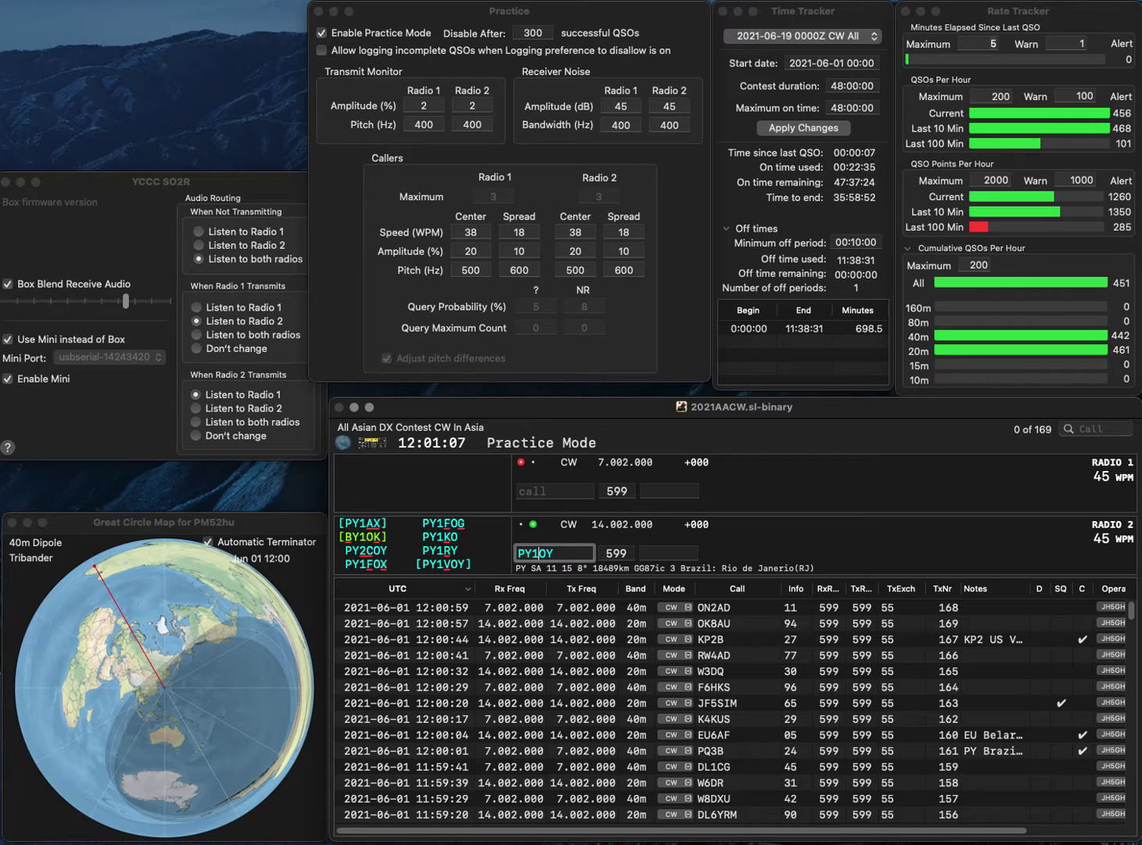
type("V")
key("Return")
type("N8CIJ")
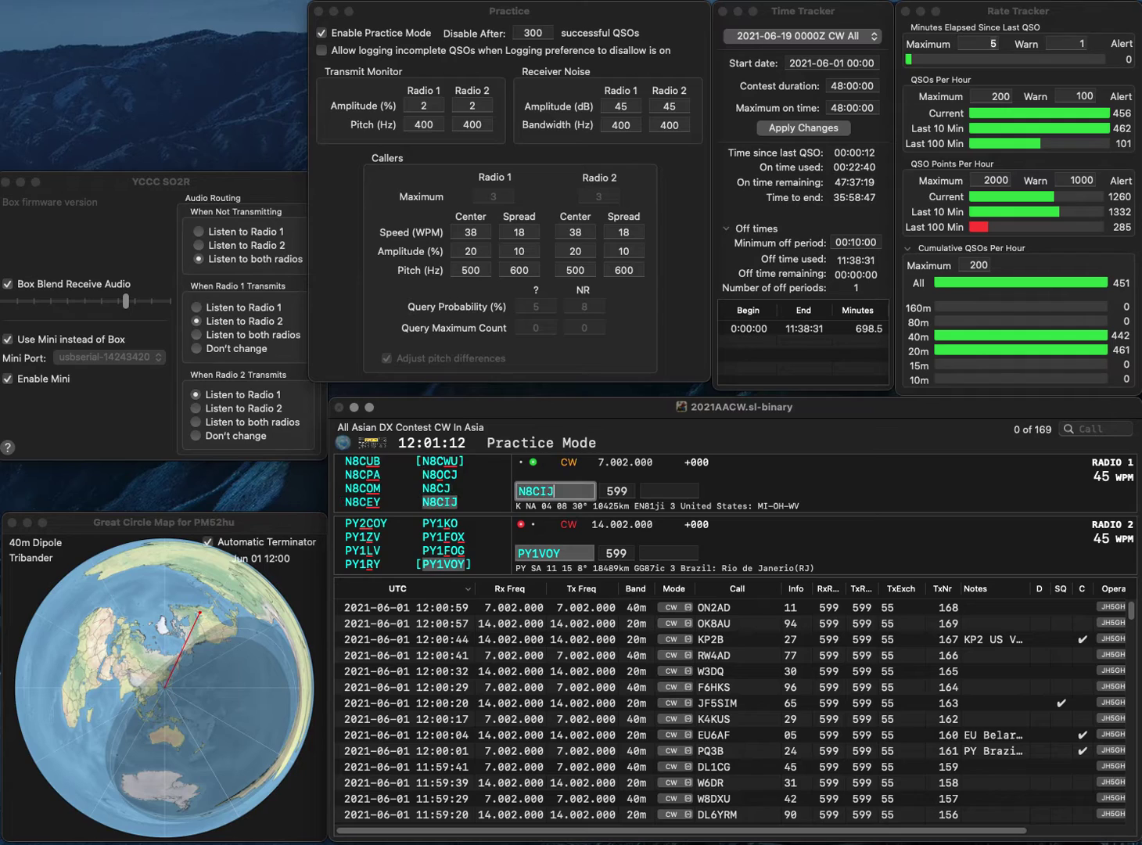
key("Return")
key("Return")
type("26")
key("Return")
type("76")
key("Return")
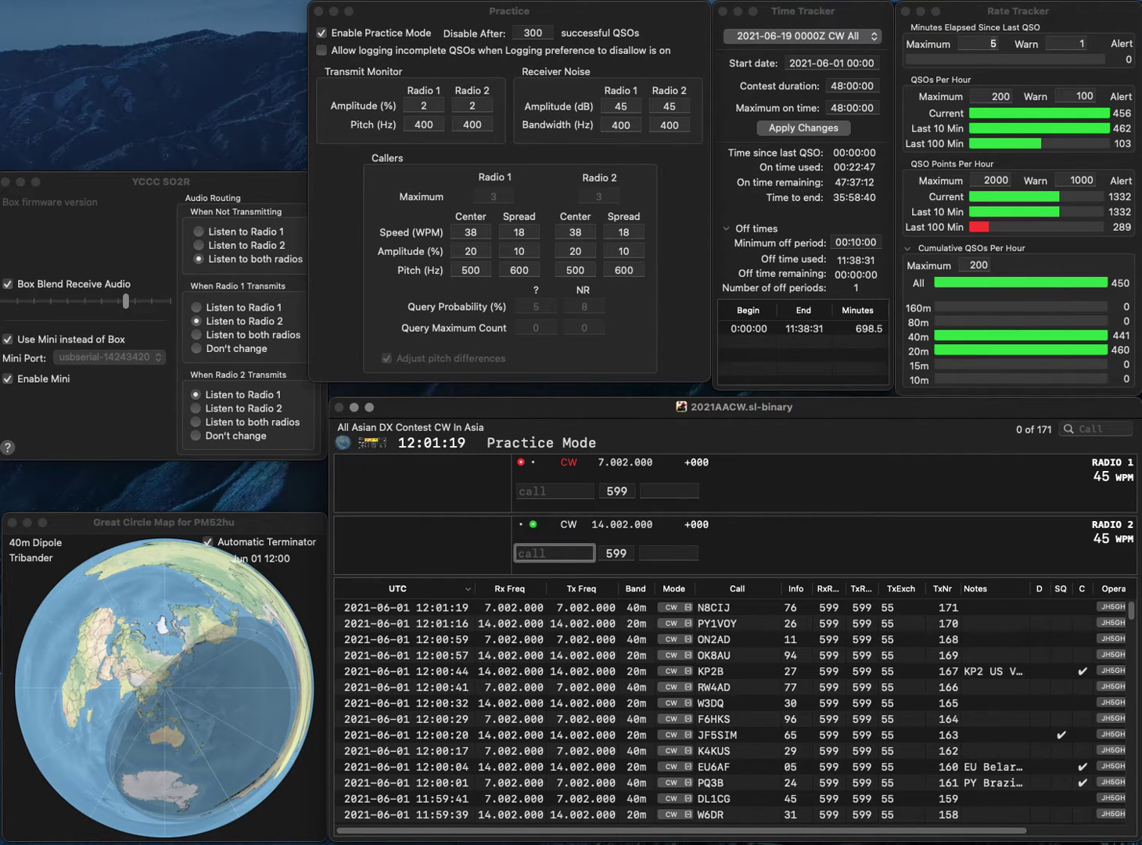
type("CTA")
key("Left")
key("Left")
key("Left")
type("7")
key("Left")
type("W")
key("Return")
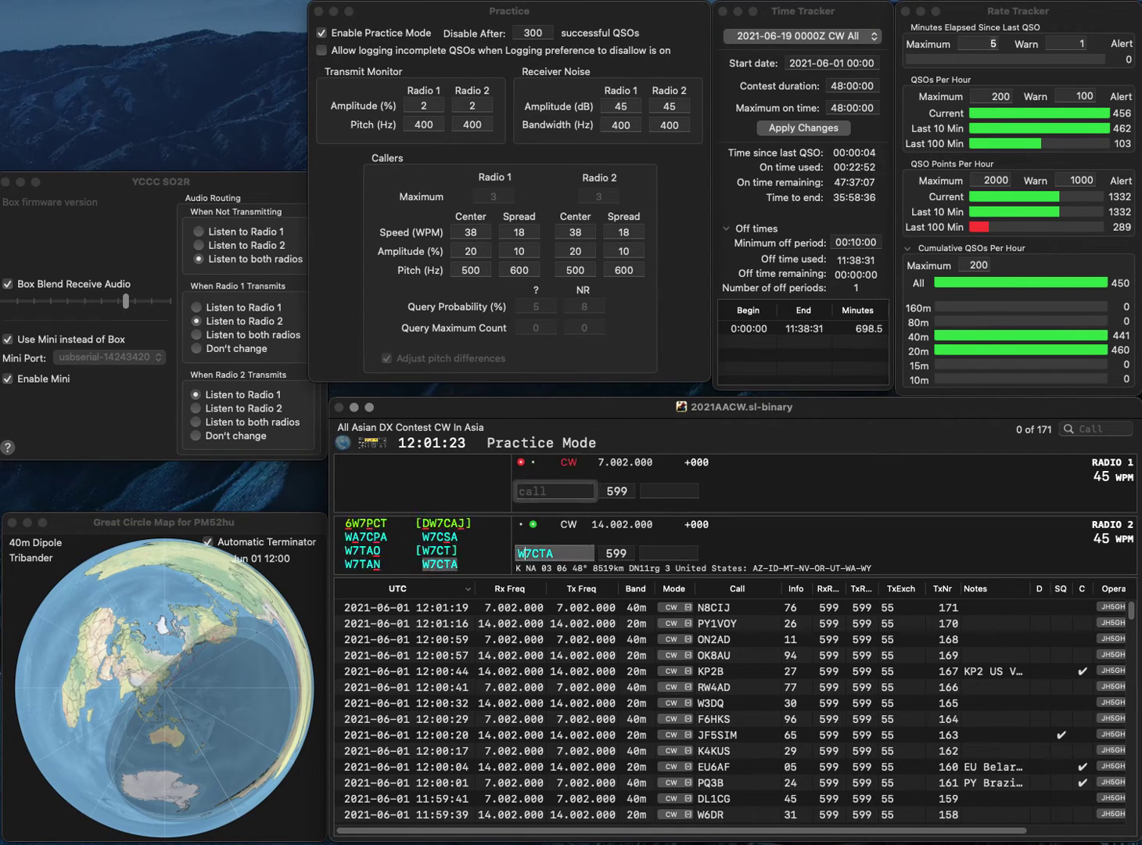
- Enter the call EI2IDB on Radio 1 and send the station the exchange
type("EI2IBB")
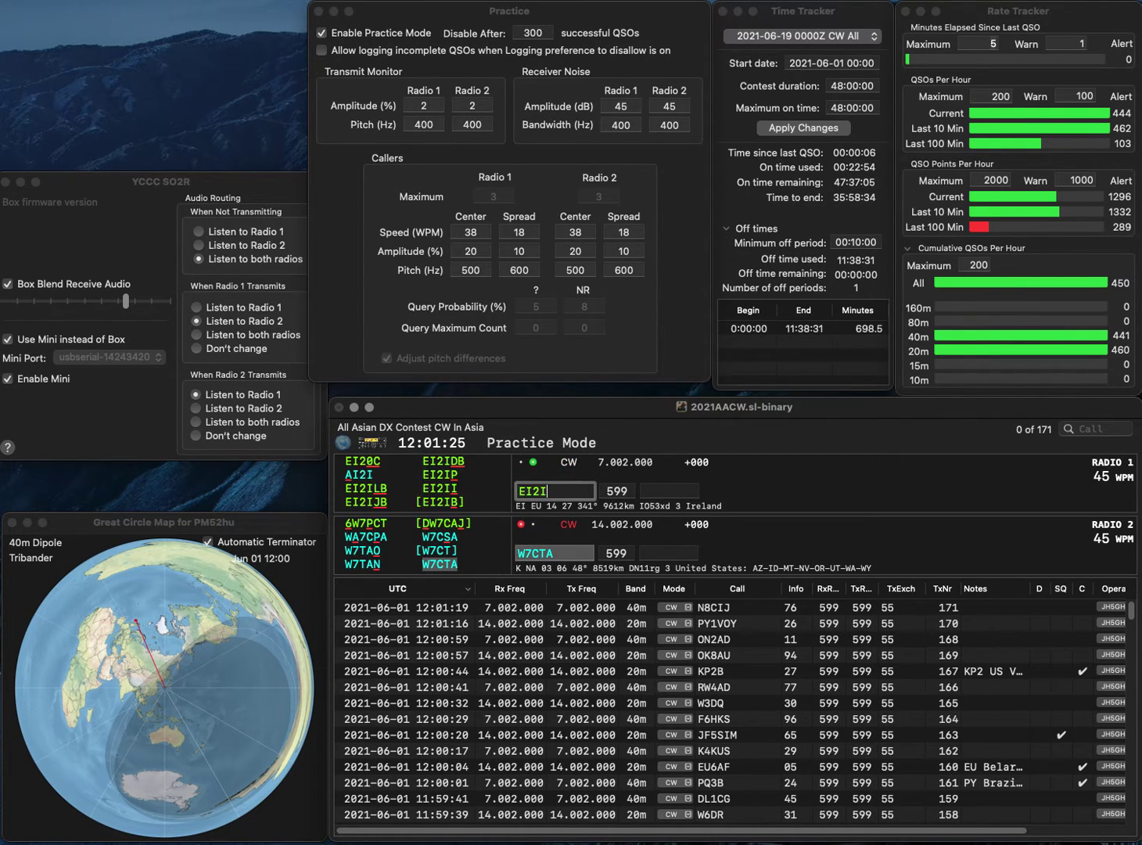
key("BackSpace")
key("BackSpace")
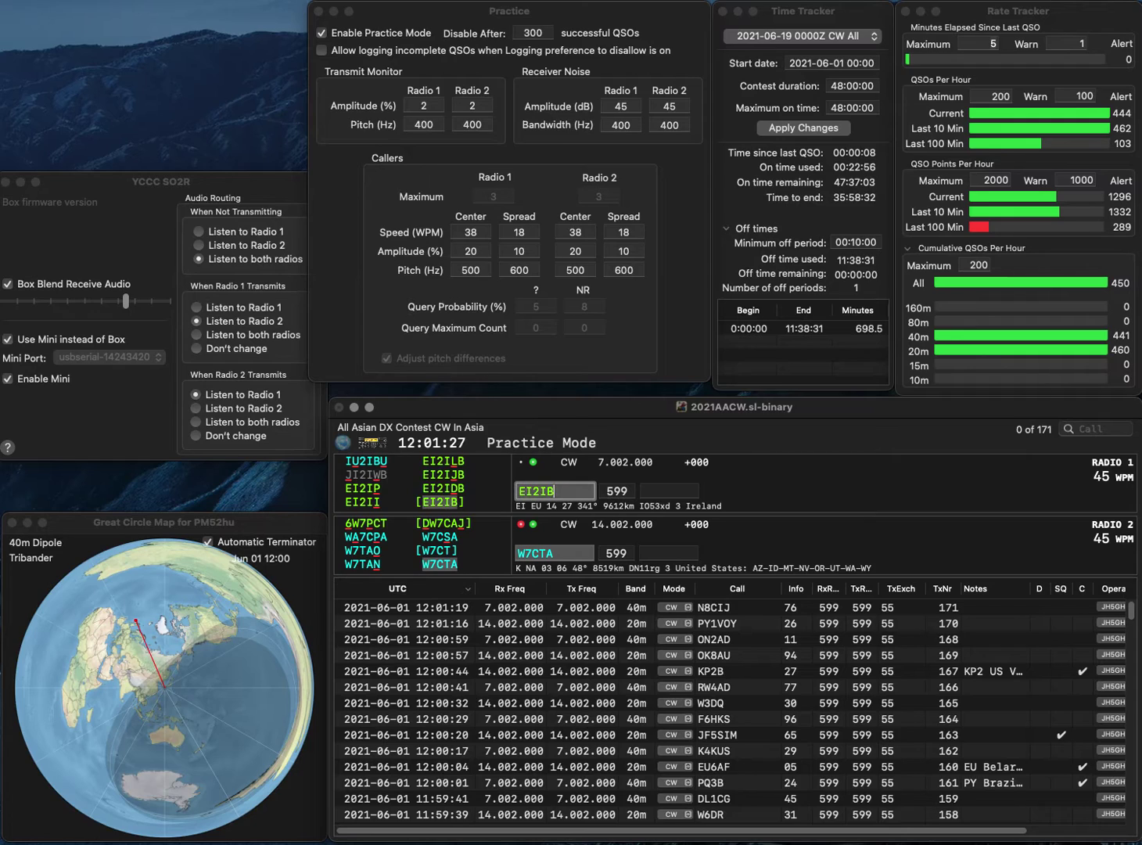
type("DB")
key("Return")
type("35")
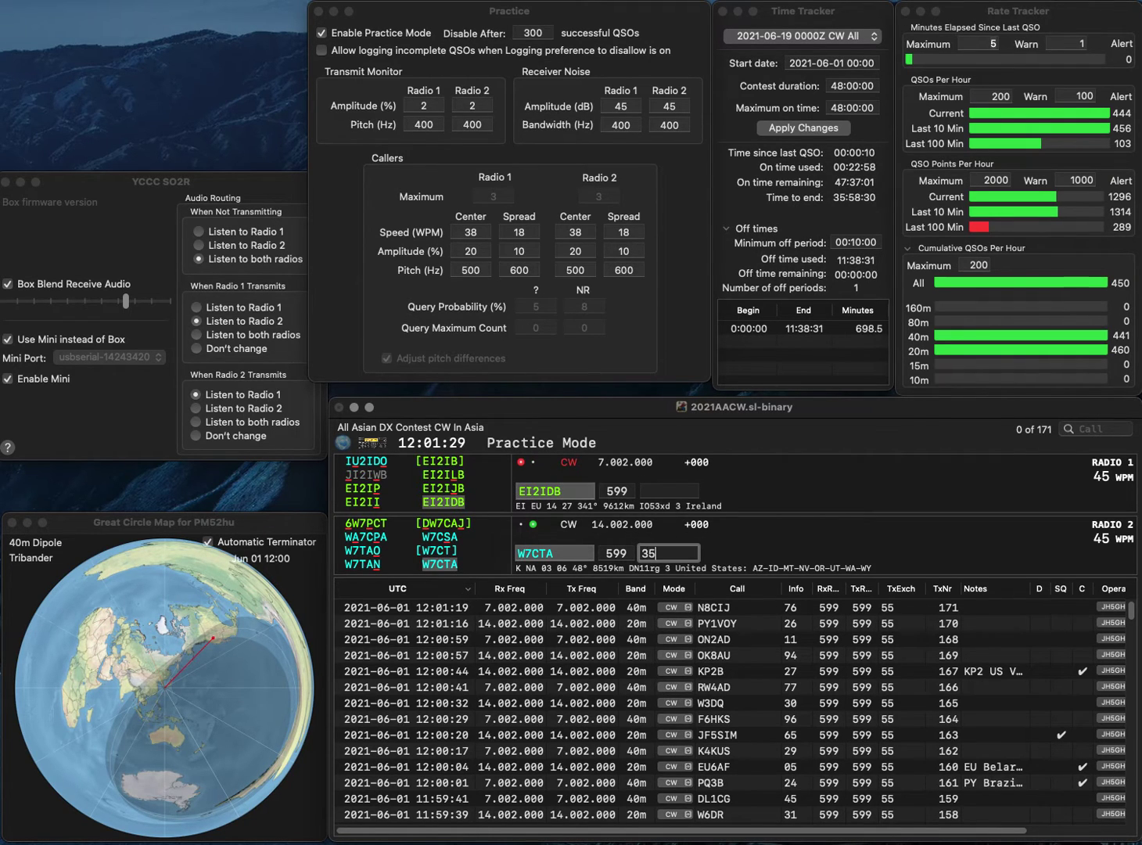
key("Return")
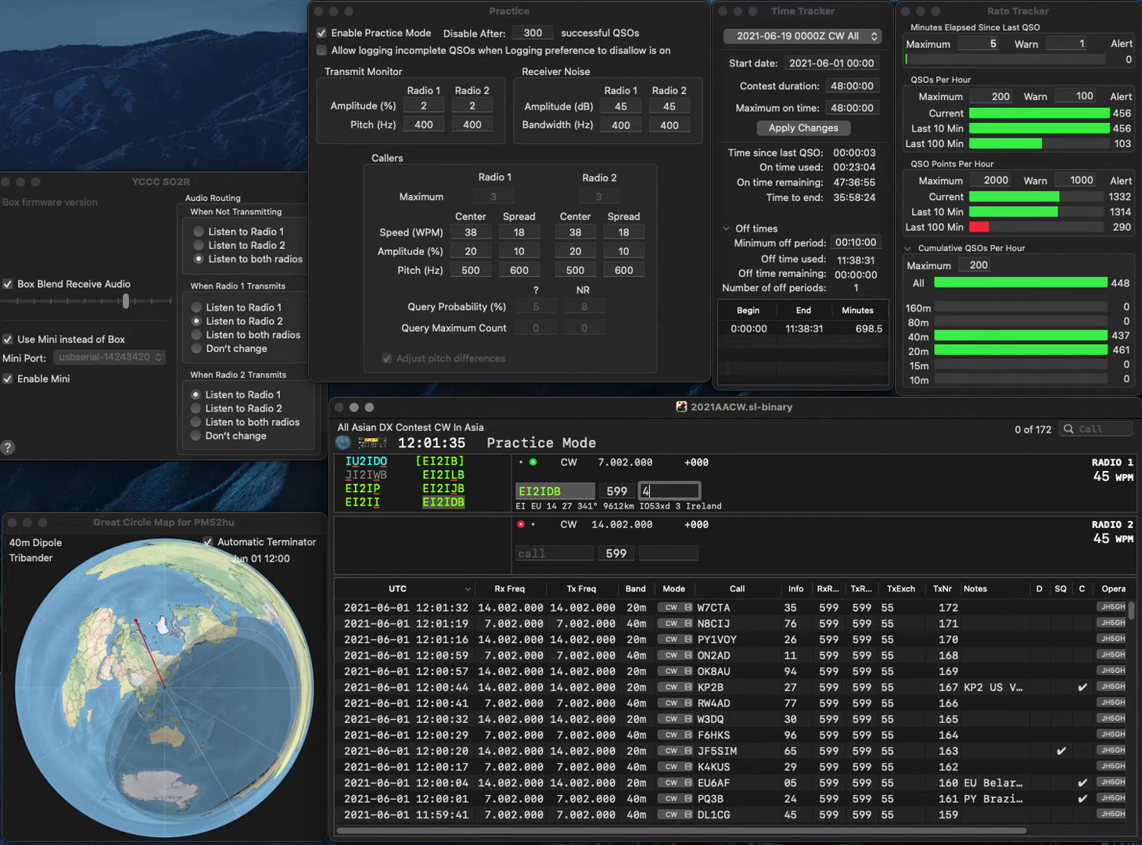
type("43")
key("Return")
type("LZ3PQ")
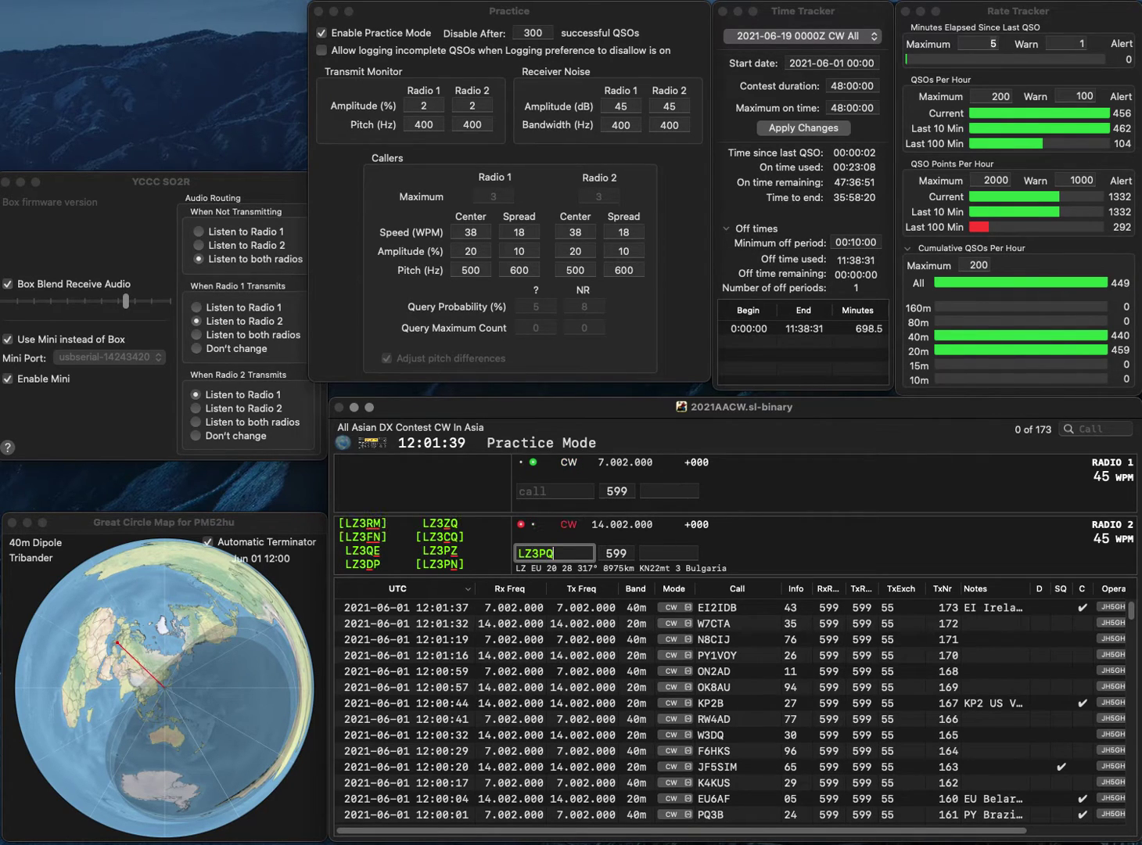
key("Return")
type("K5I")
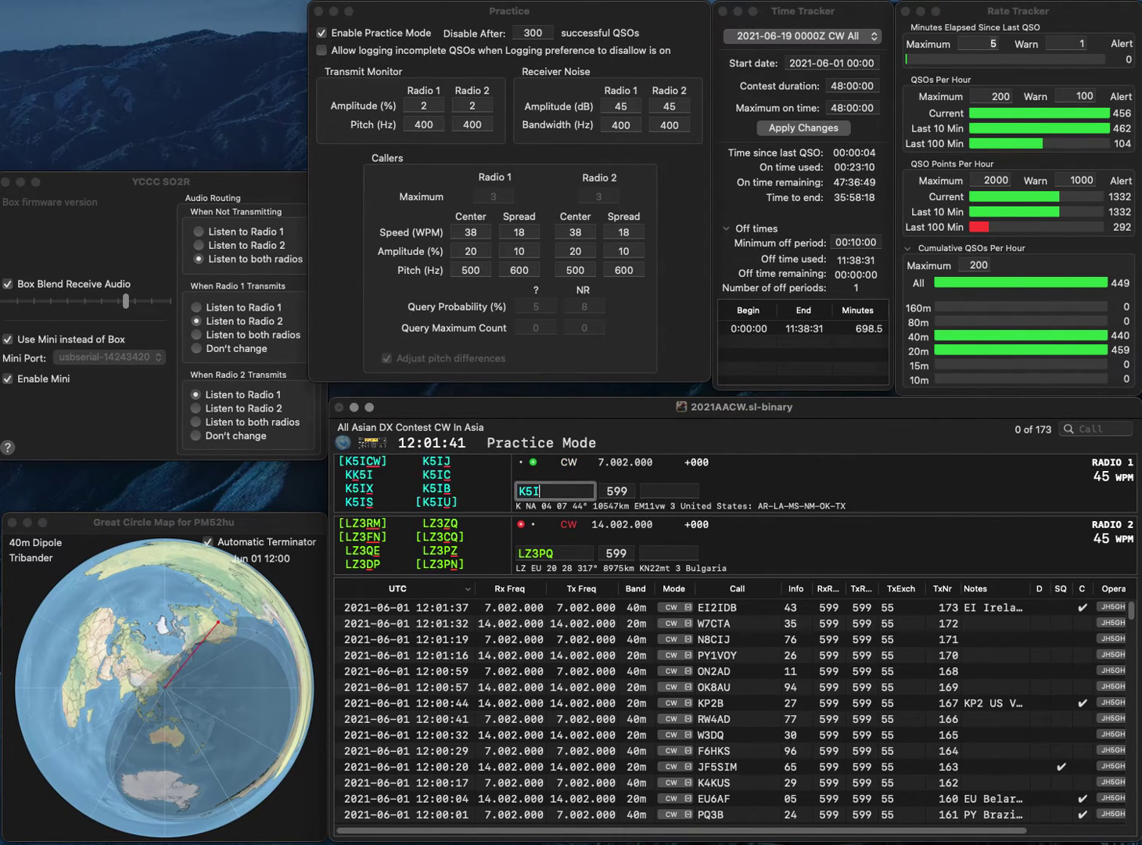
key("Return")
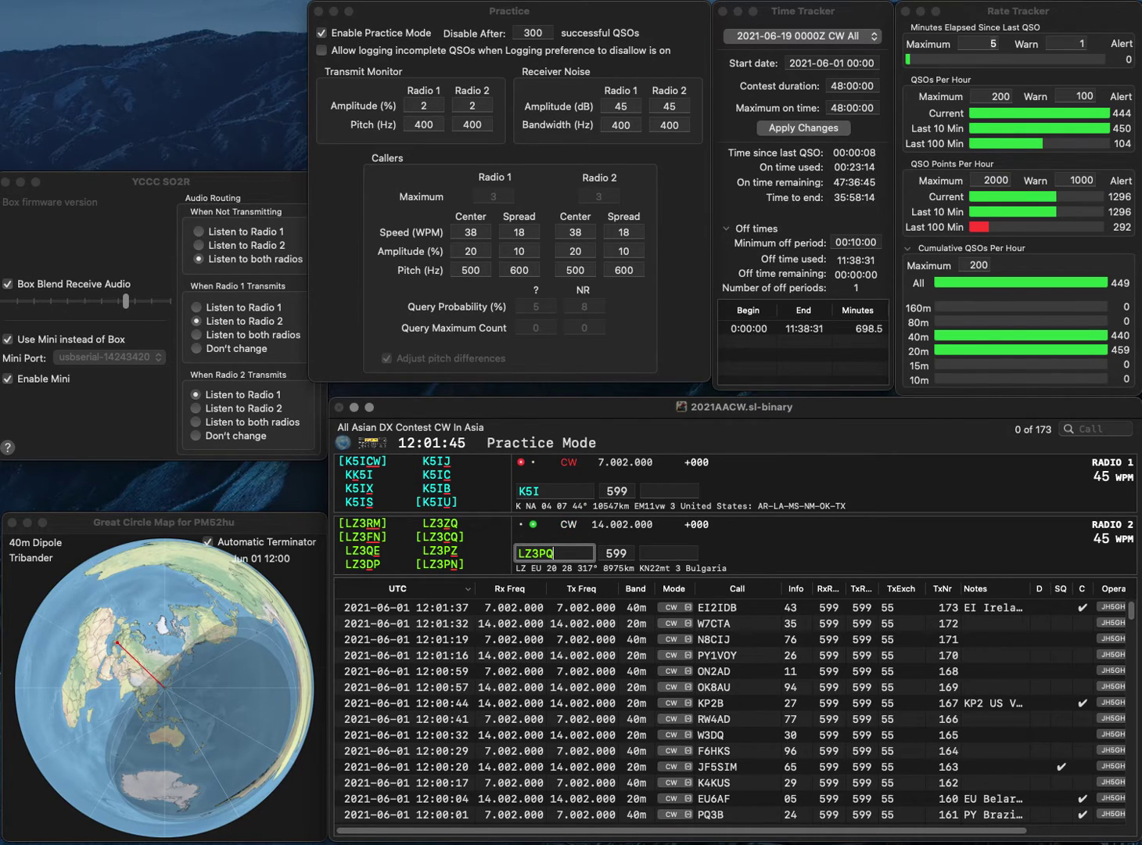
- Correct the calls to LZ3PZ on Radio 2 and K5SGE on Radio 1, sending each station the exchange
key("BackSpace")
type("Z")
key("Tab")
type("GE")
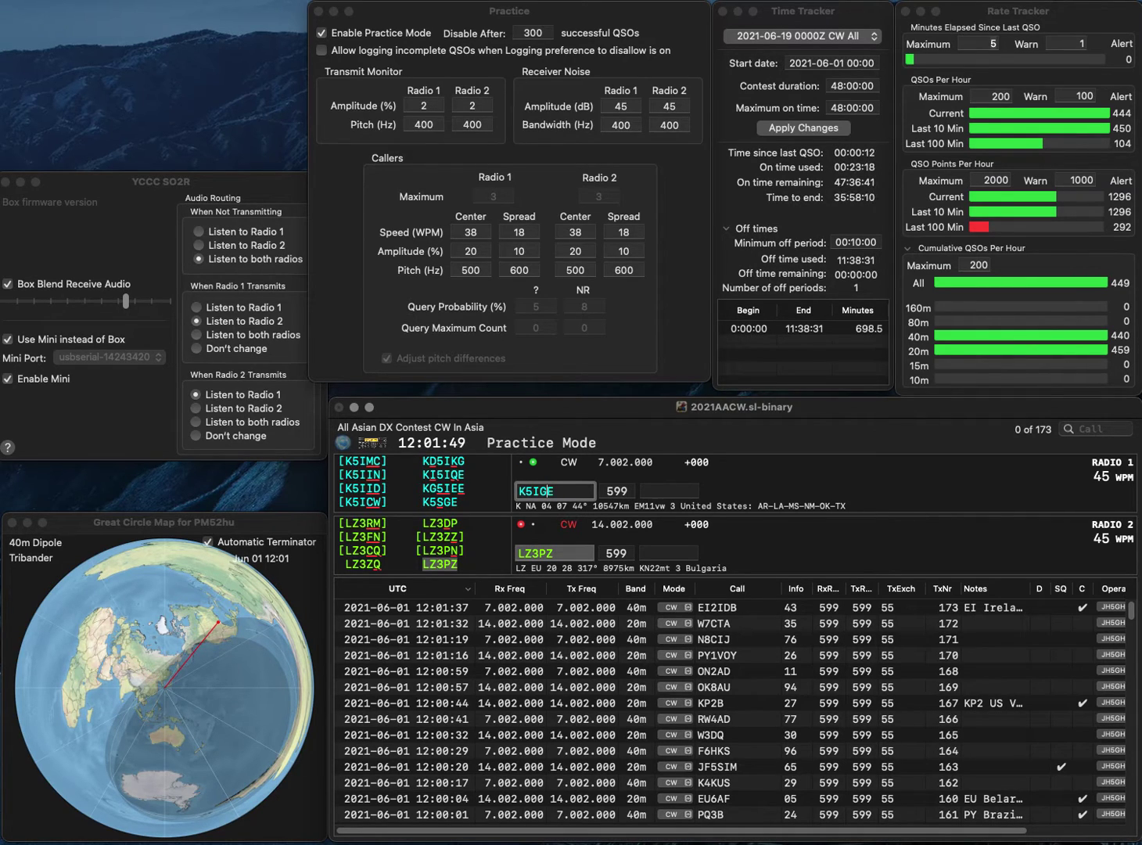
key("BackSpace")
type("S")
key("Return")
- Log LZ3PZ on Radio 2 with received exchange 56 and K5SGE on Radio 1 with received exchange 85
type("56")
key("Return")
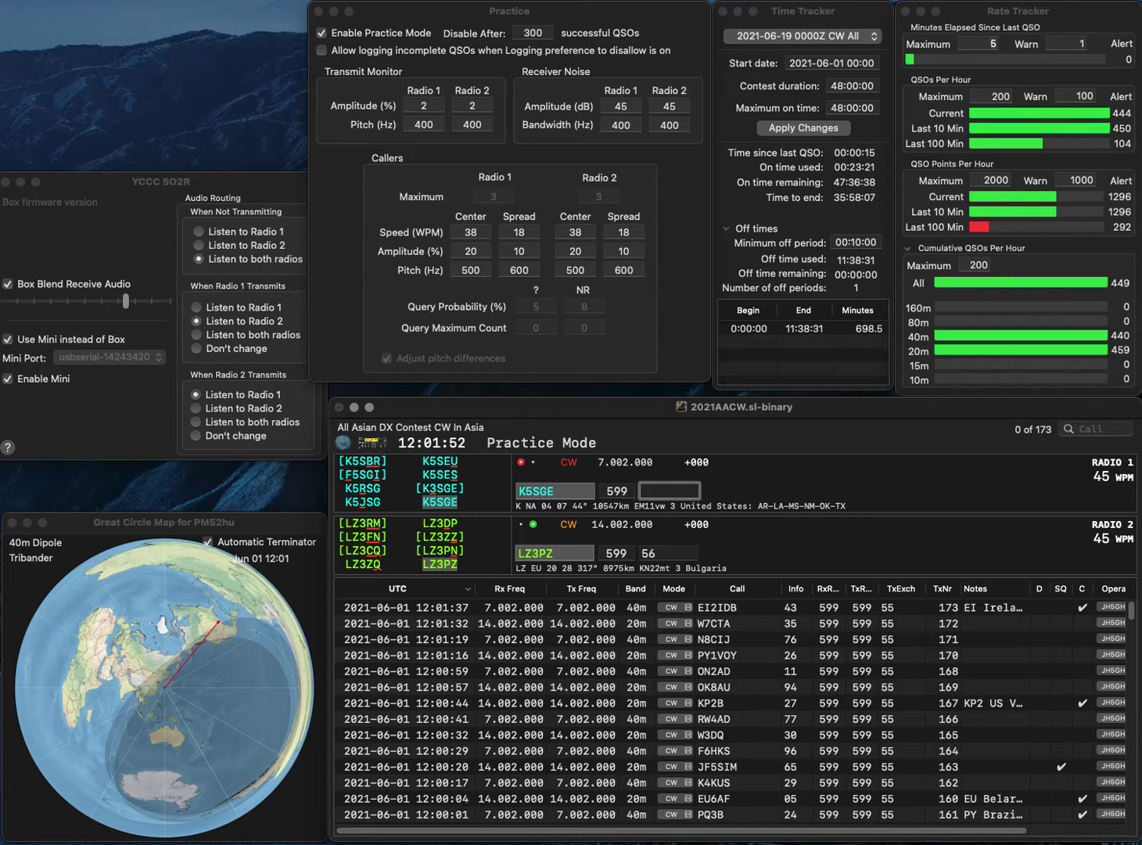
type("85")
key("Return")
type("H")
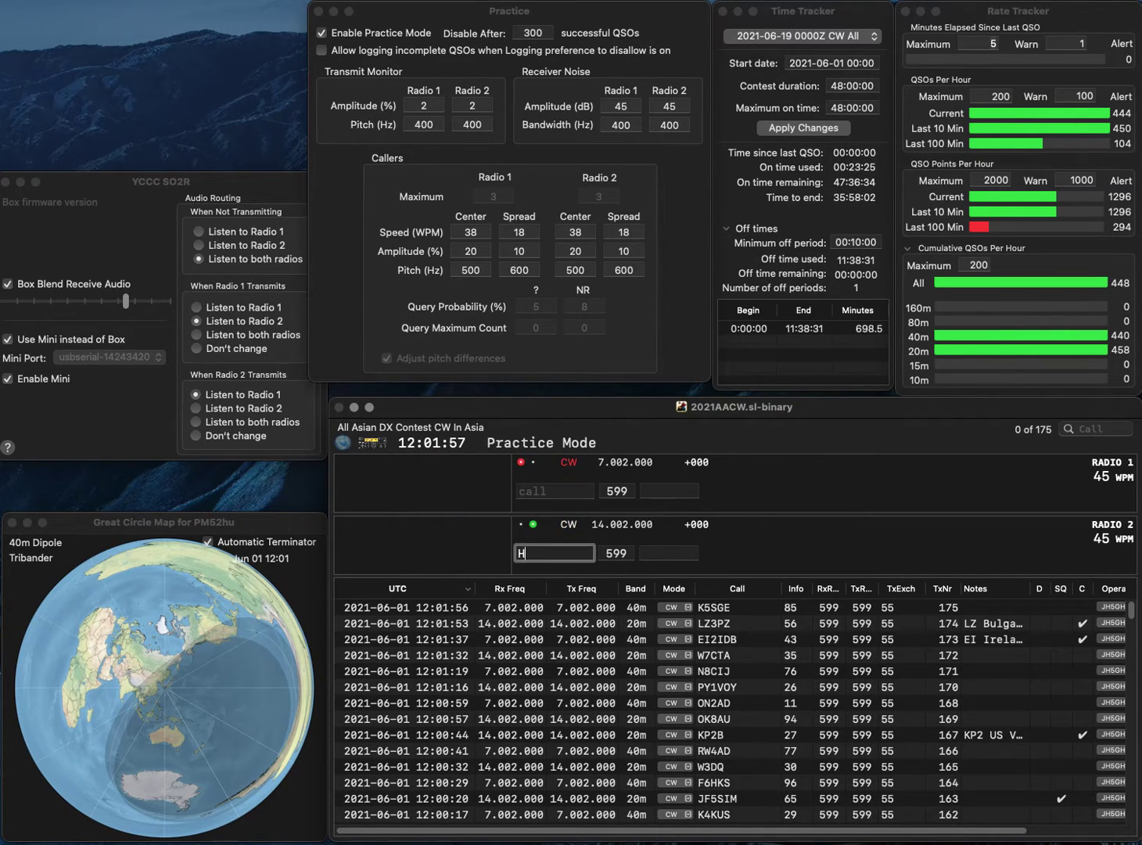
type("5TGX")
key("Home")
type("B")
key("End")
key("Left")
key("BackSpace")
type("Q")
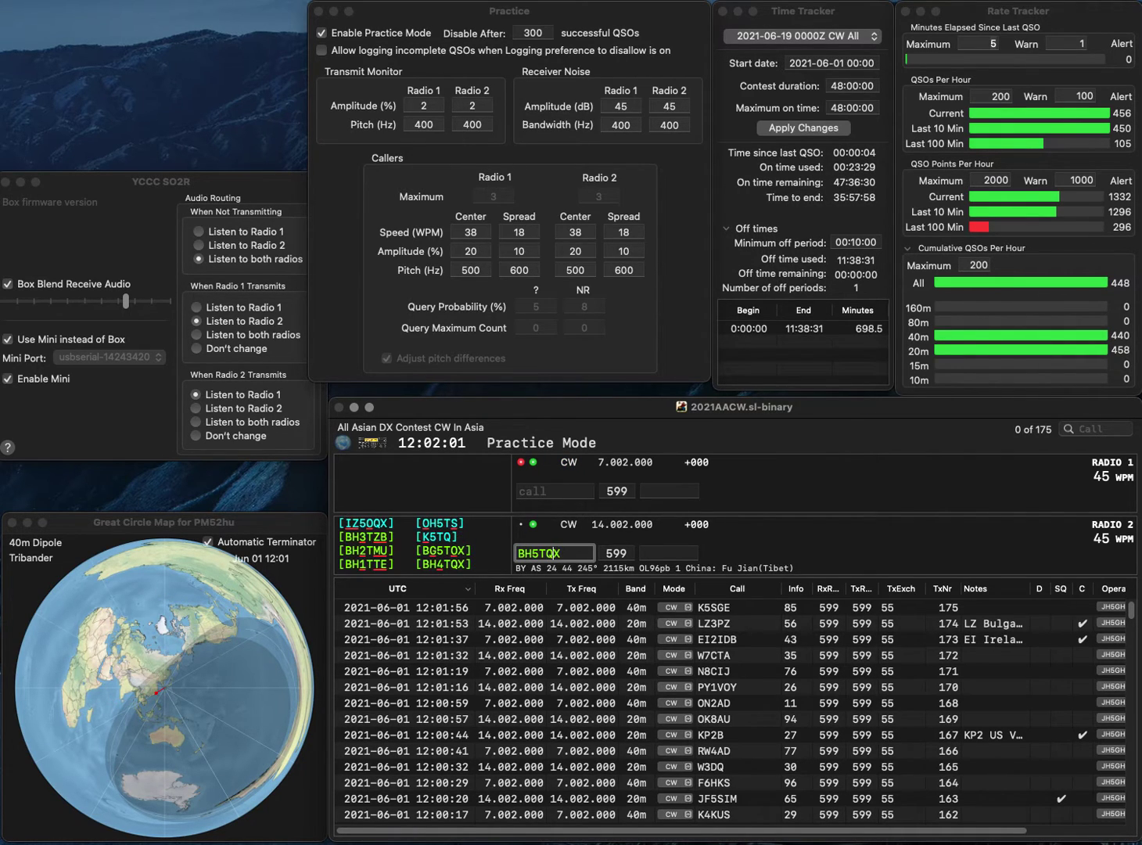
key("BackSpace")
type("4")
key("Return")
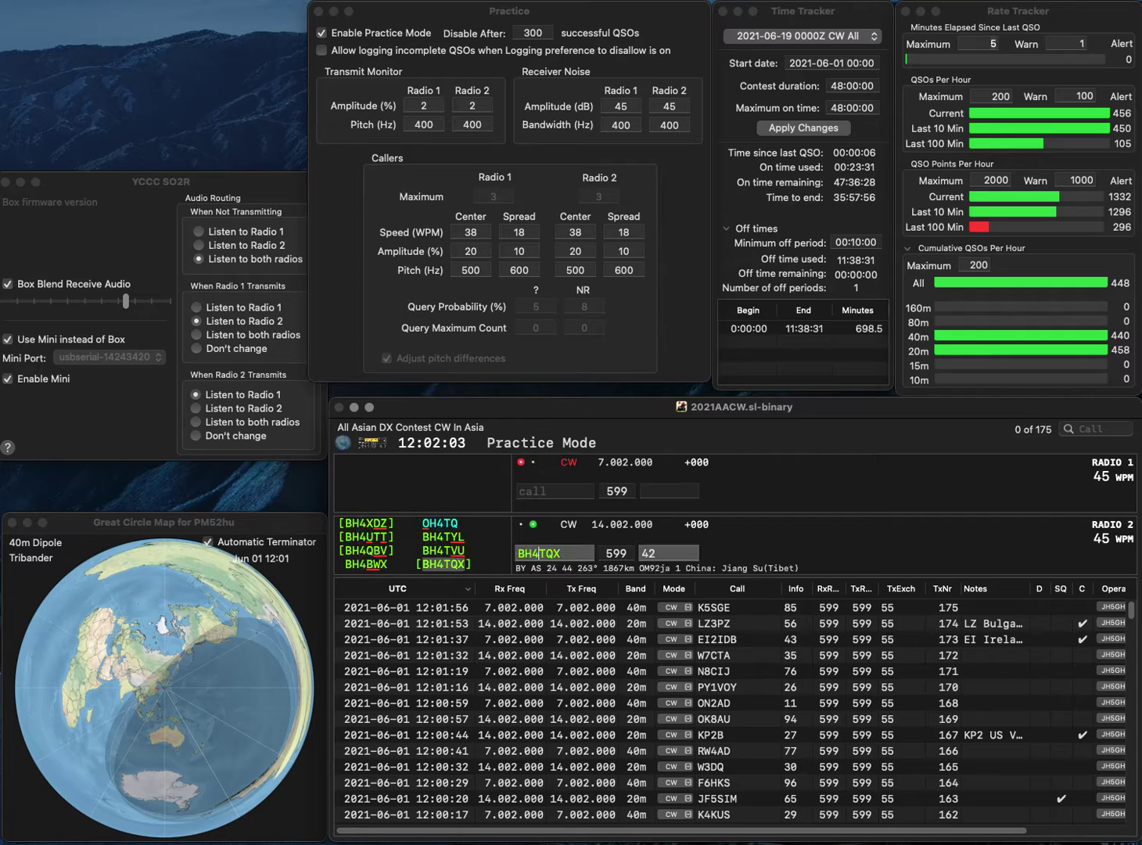
type("LU8DZ")
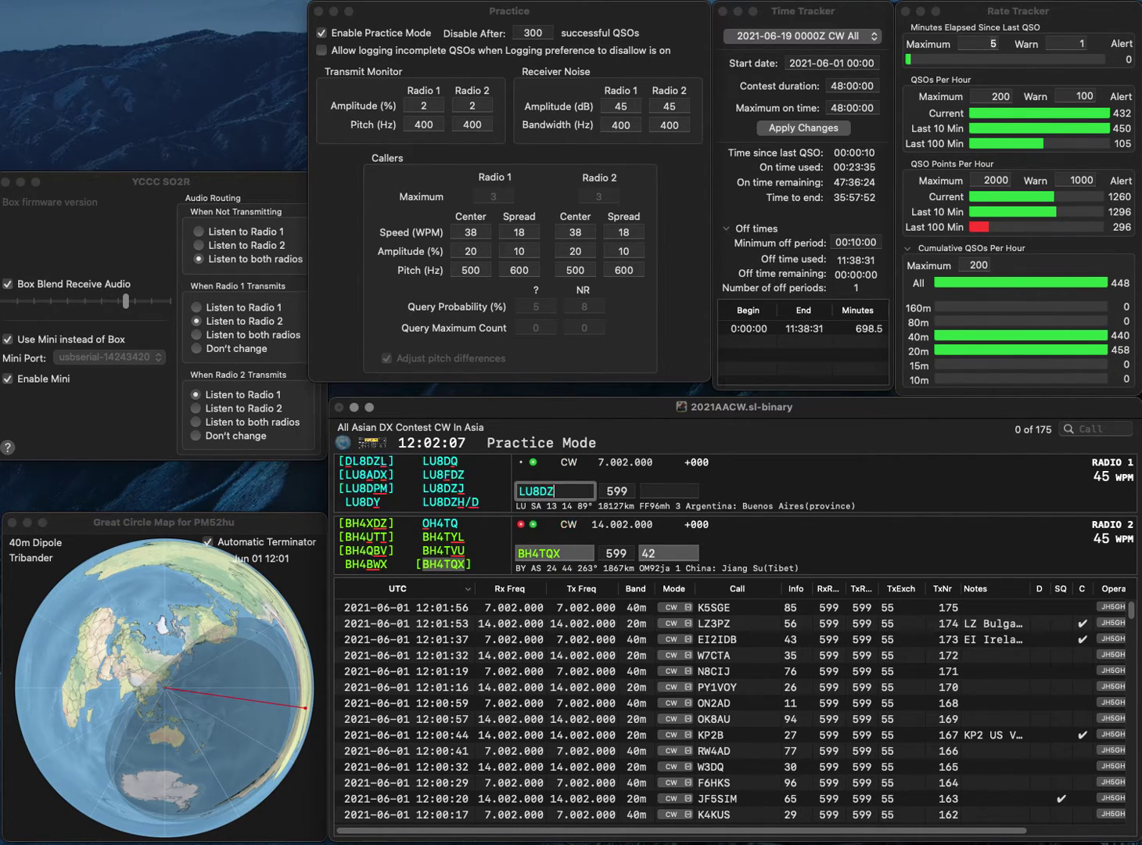
type("H/D")
key("Return")
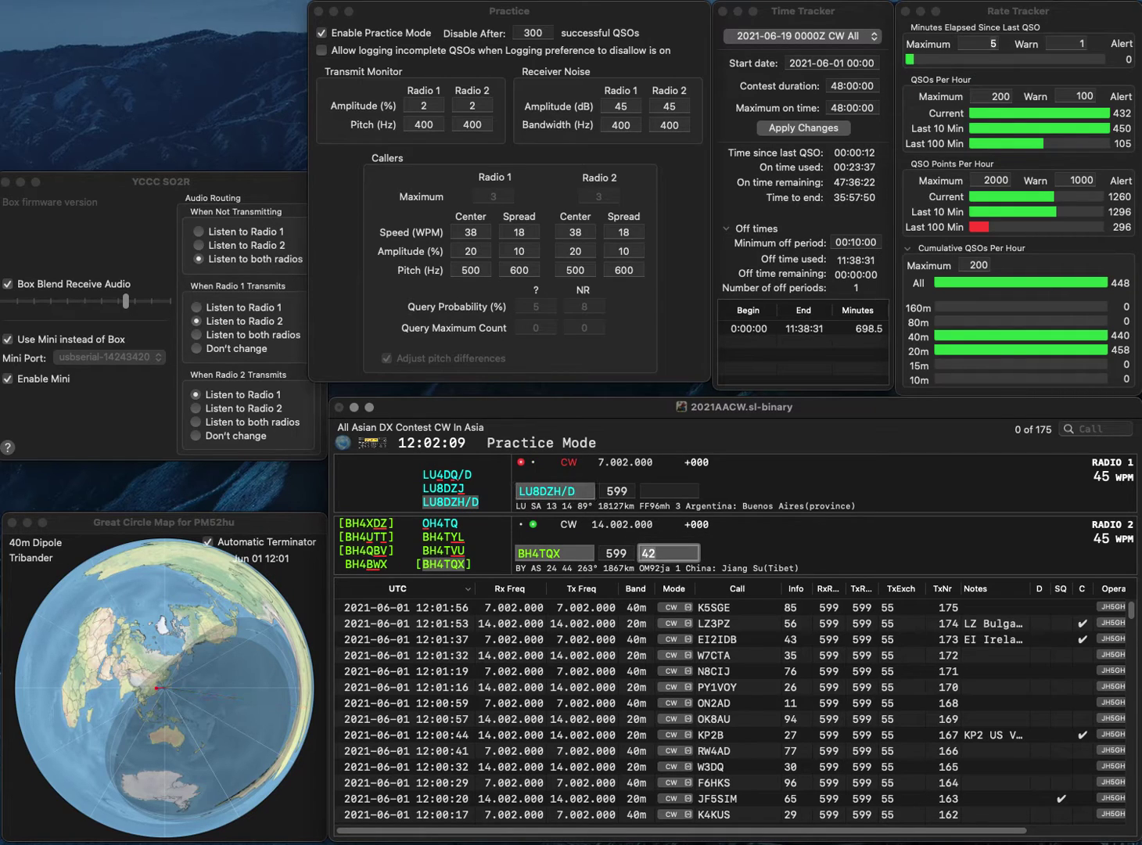
type("8")
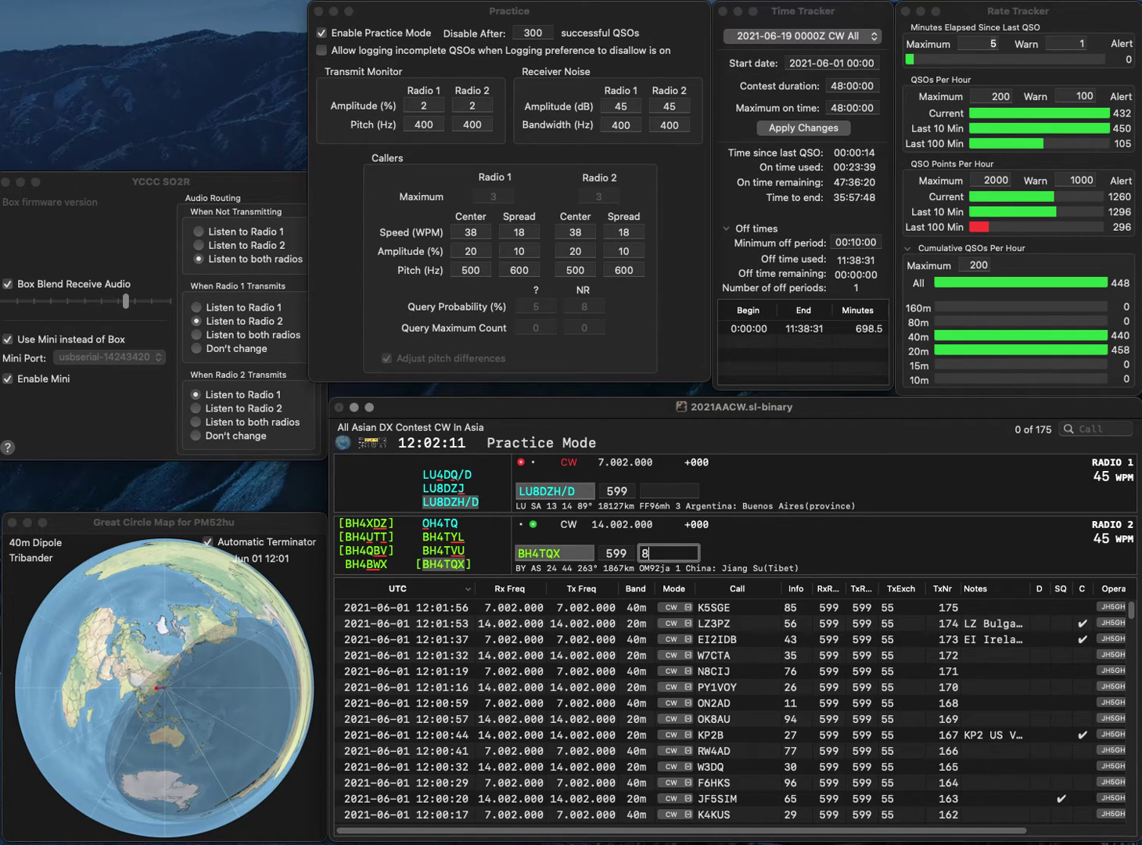
key("Return")
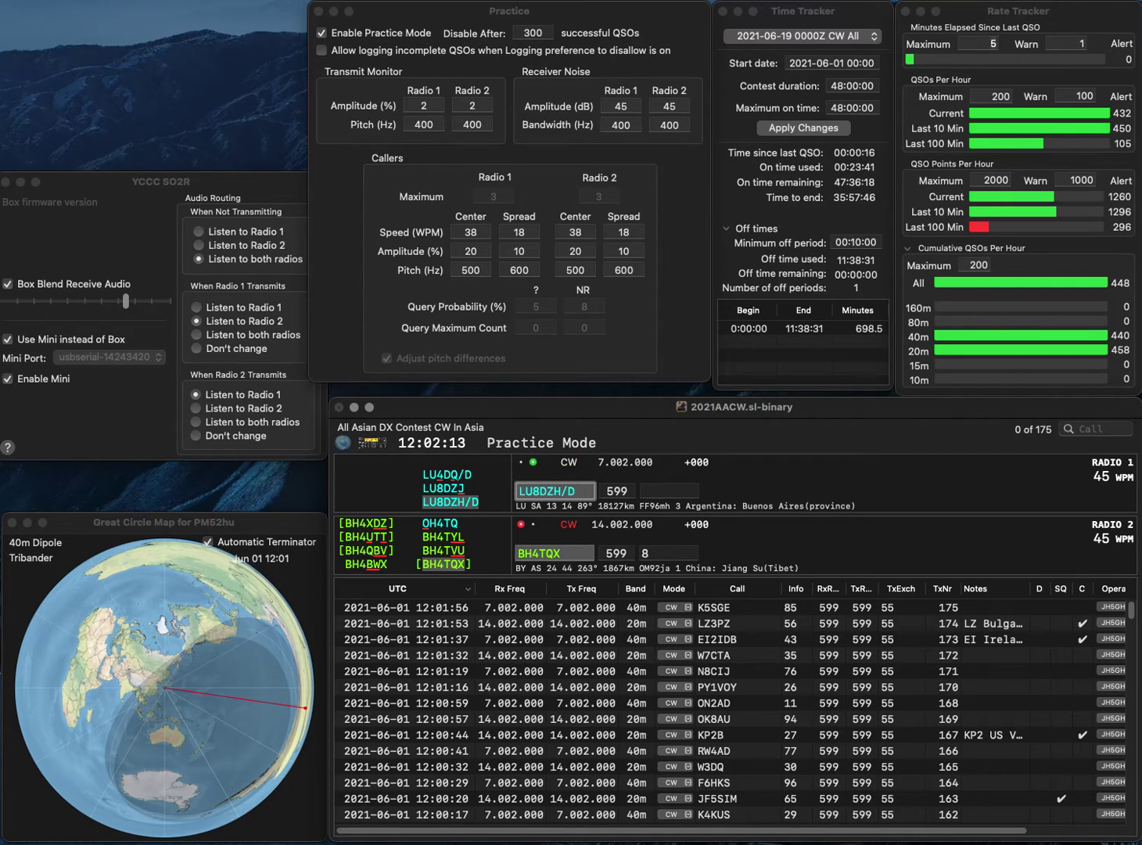
key("space")
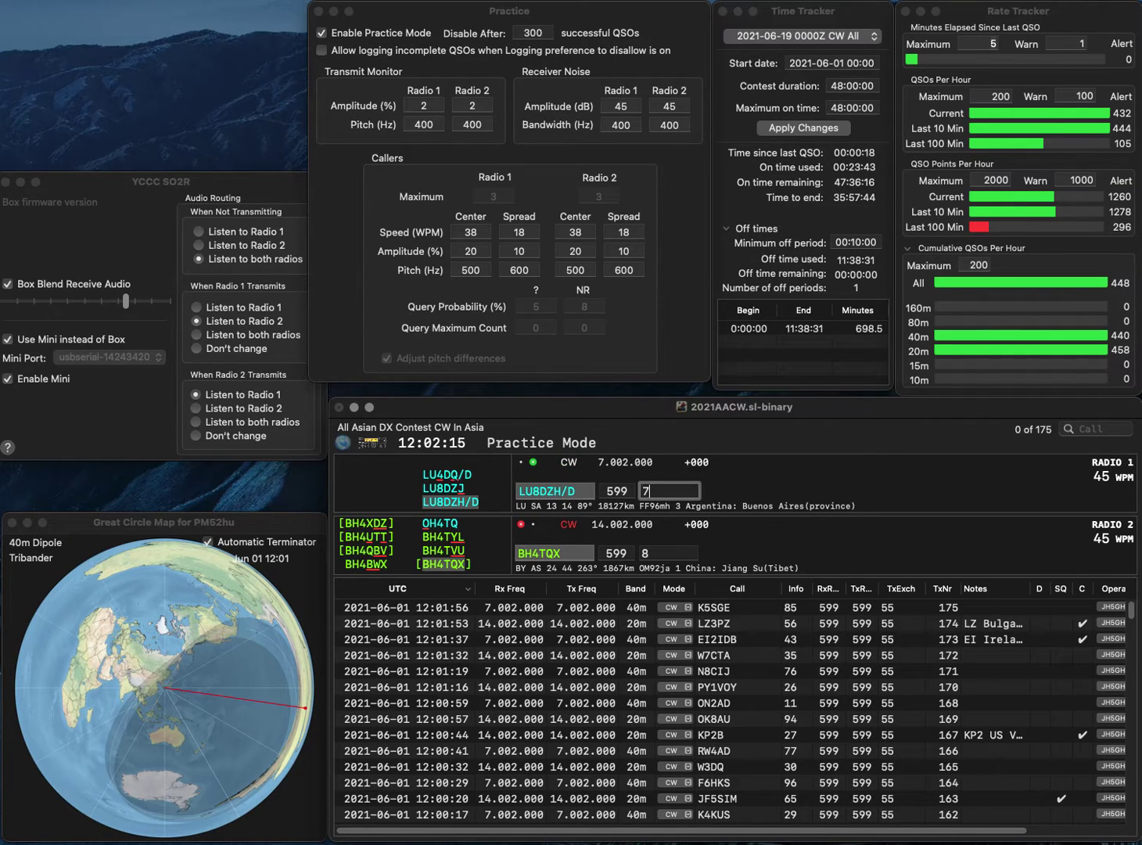
key("Return")
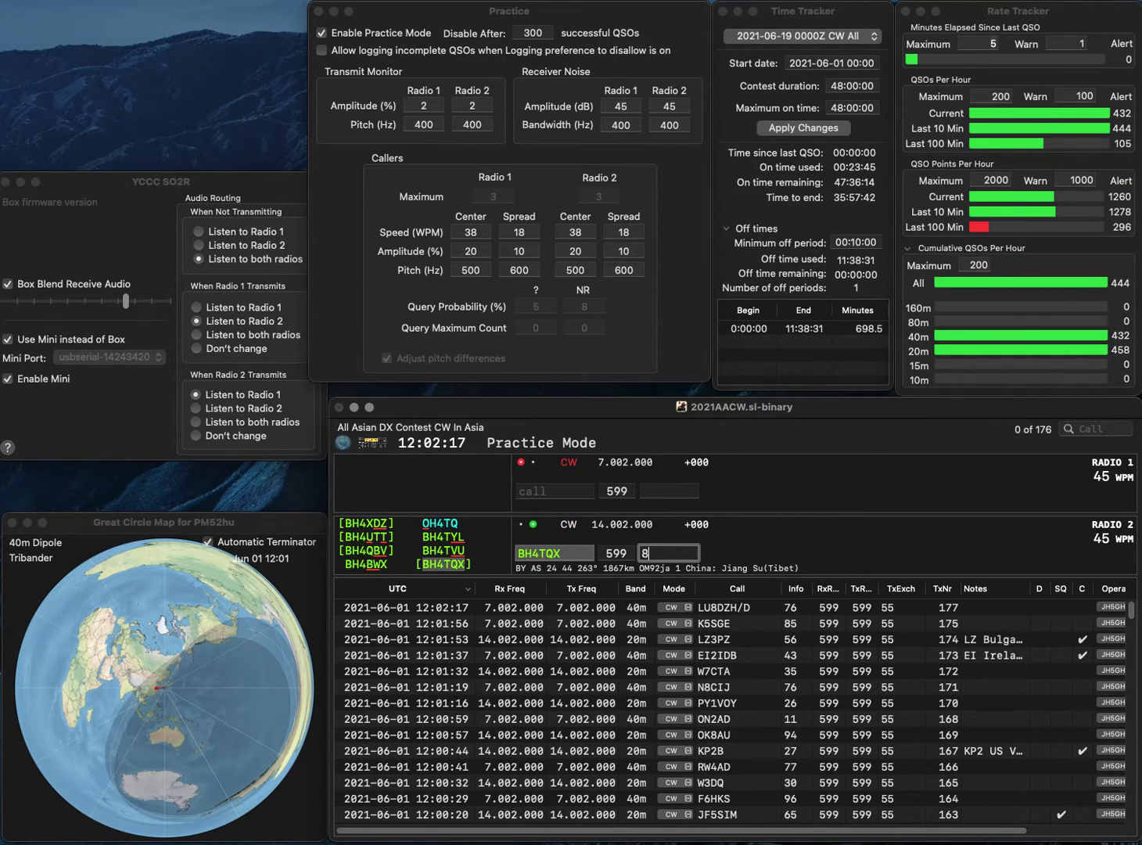
type("2")
key("Return")
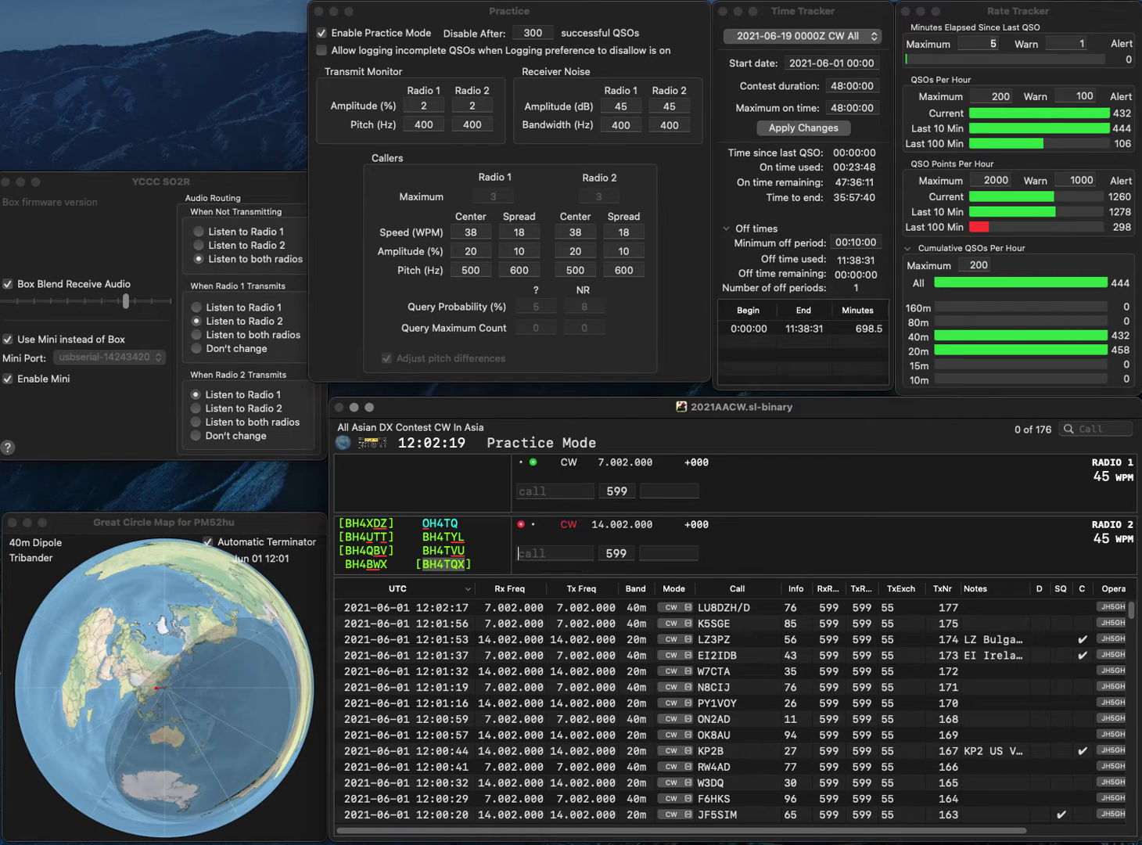
- Enter the call PT7BI on Radio 1, sending the exchange, and answer the partial call 7BT on Radio 2
type("PT7BI")
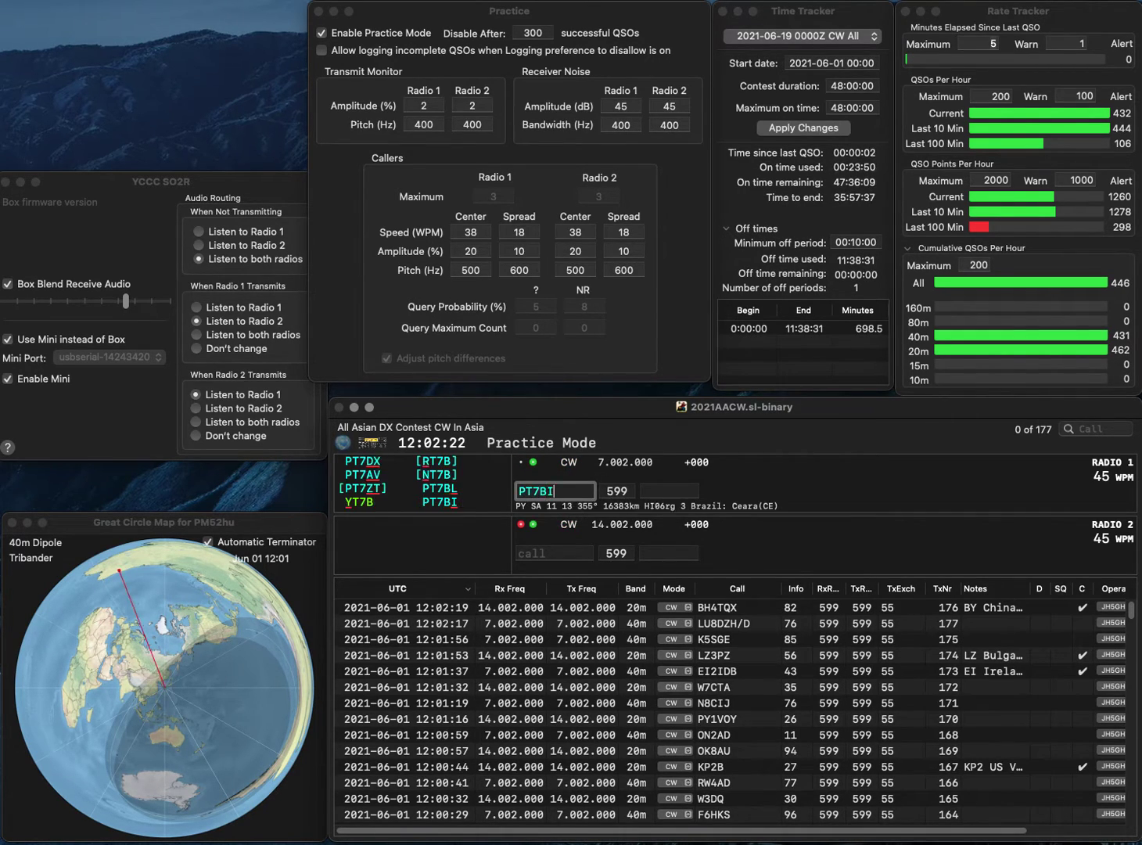
key("Return")
type("7BT")
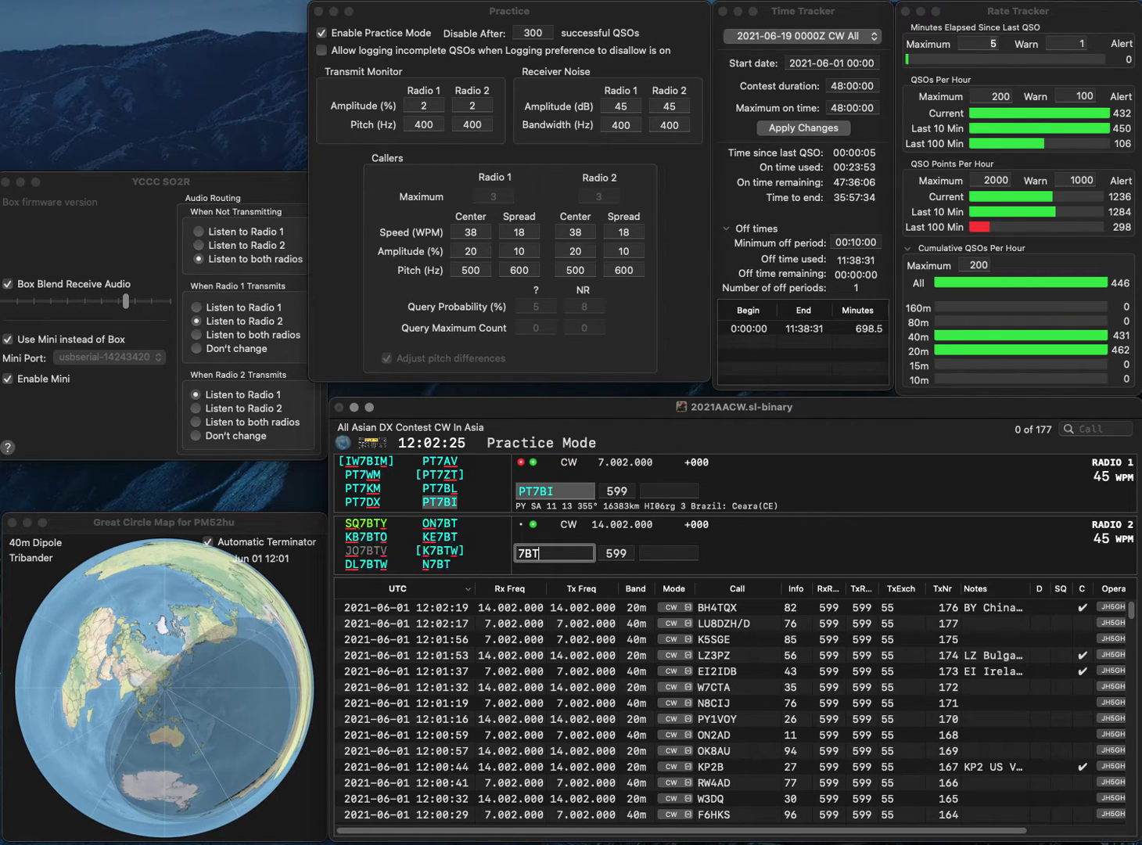
key("Return")
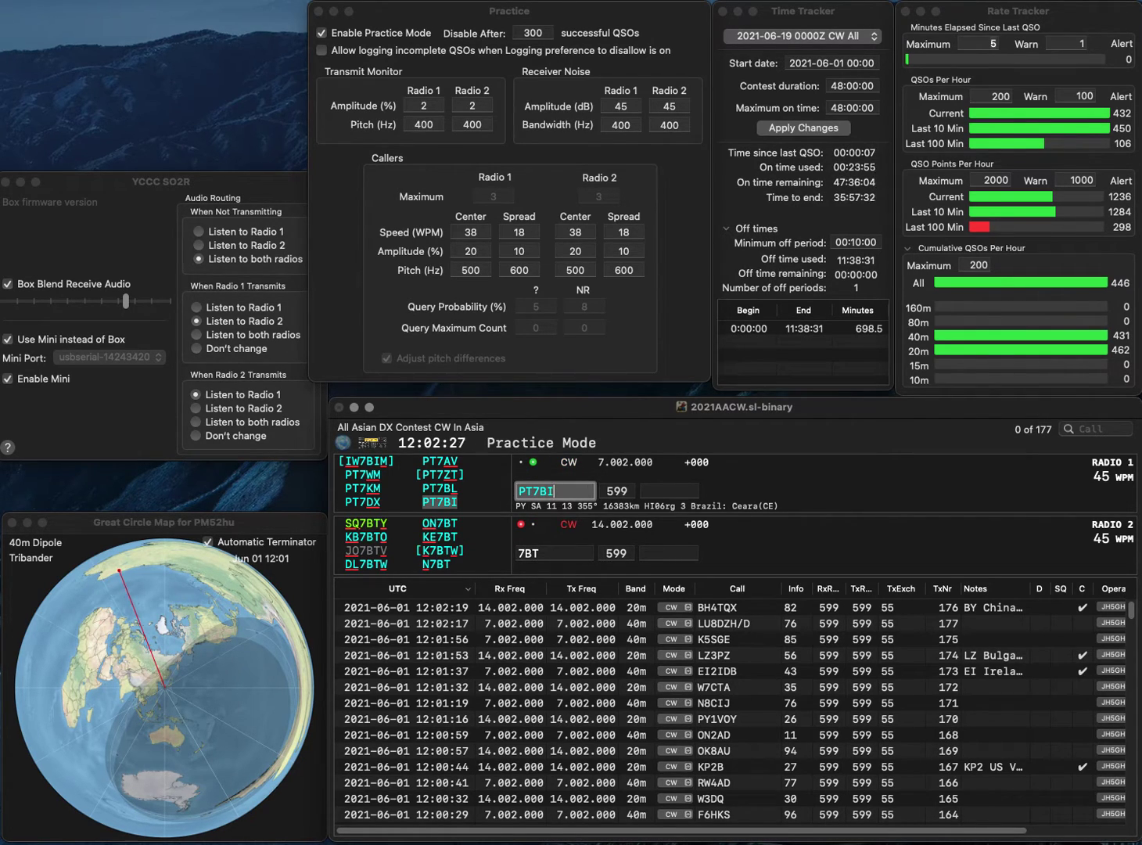
key("Tab")
type("68")
key("Return")
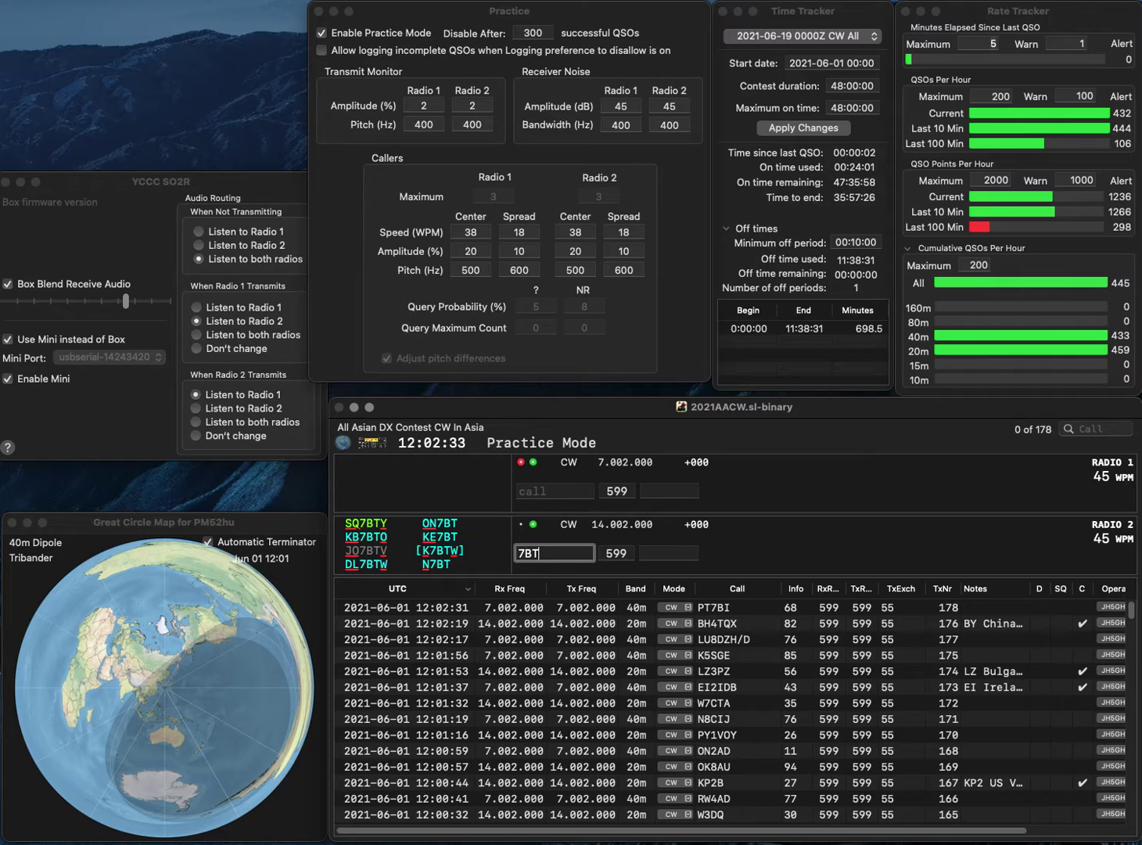
- Change the partial call on Radio 2 to 76T and answer that station
key("BackSpace")
type("6")
key("Return")
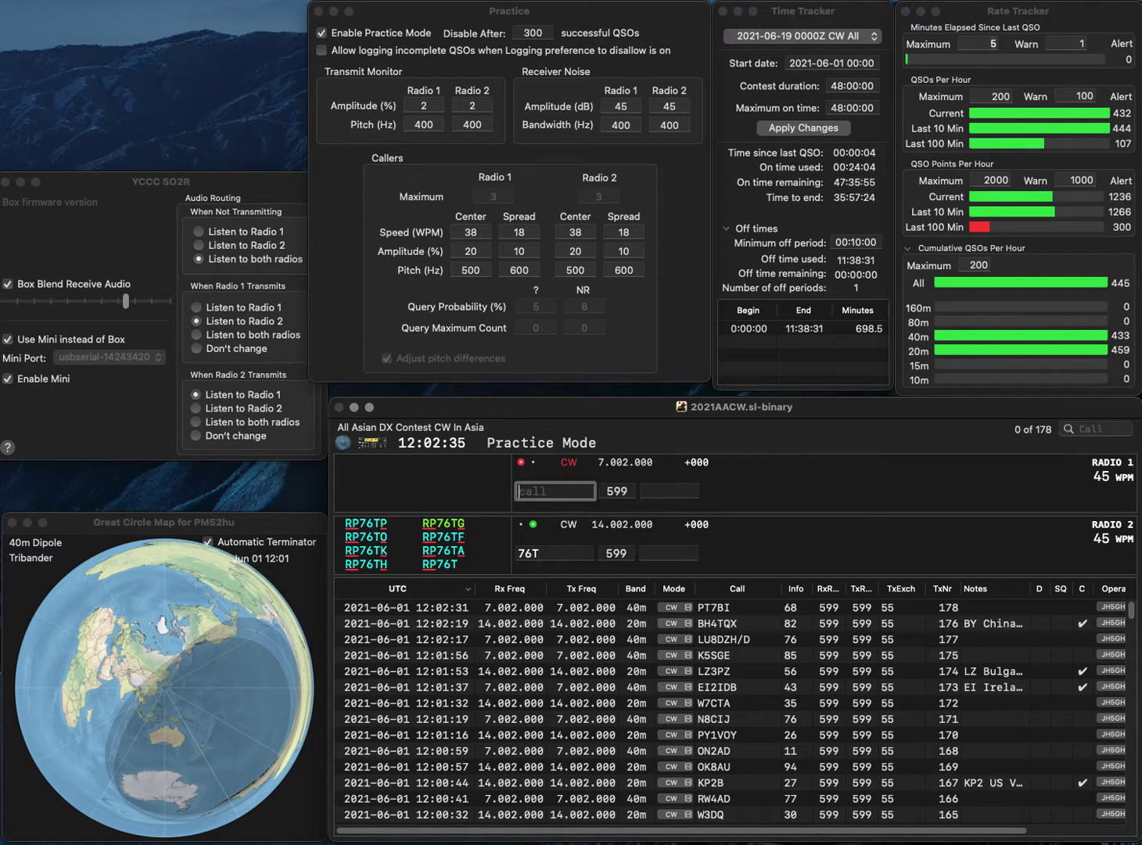
type("KC2YEA")
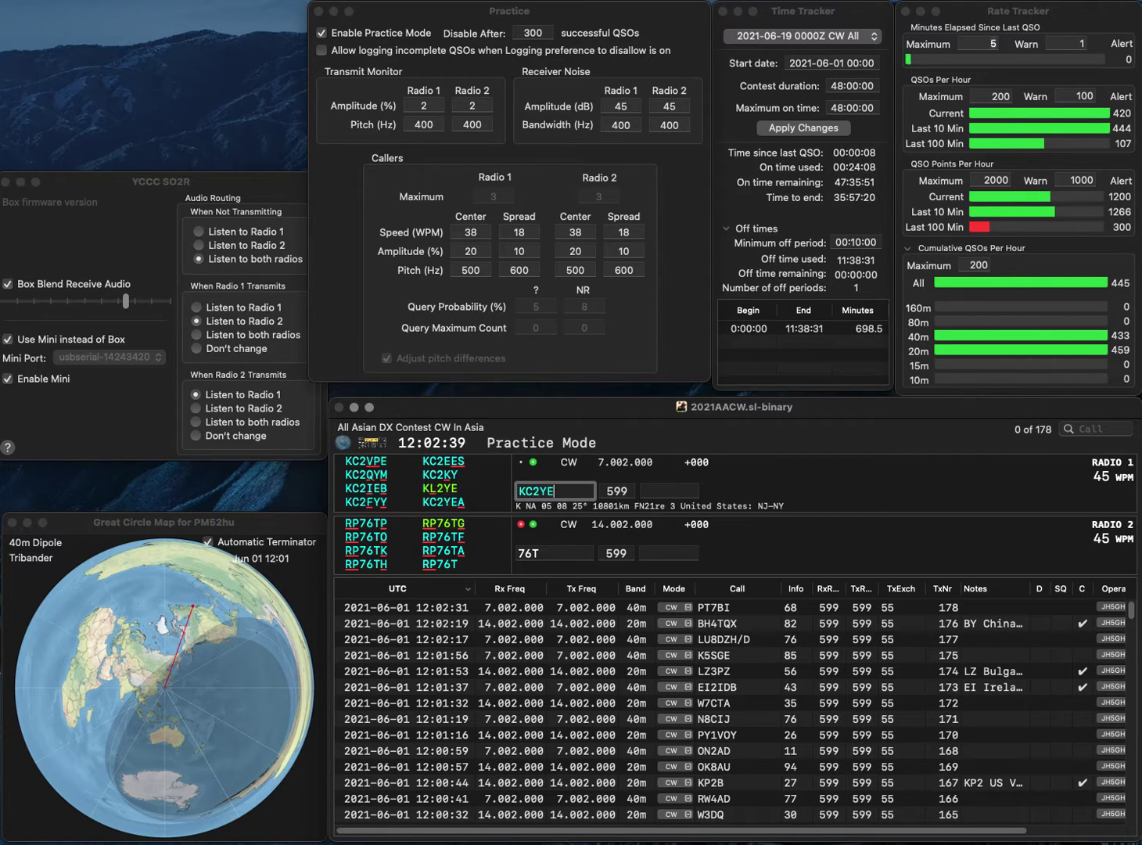
key("Return")
key("Home")
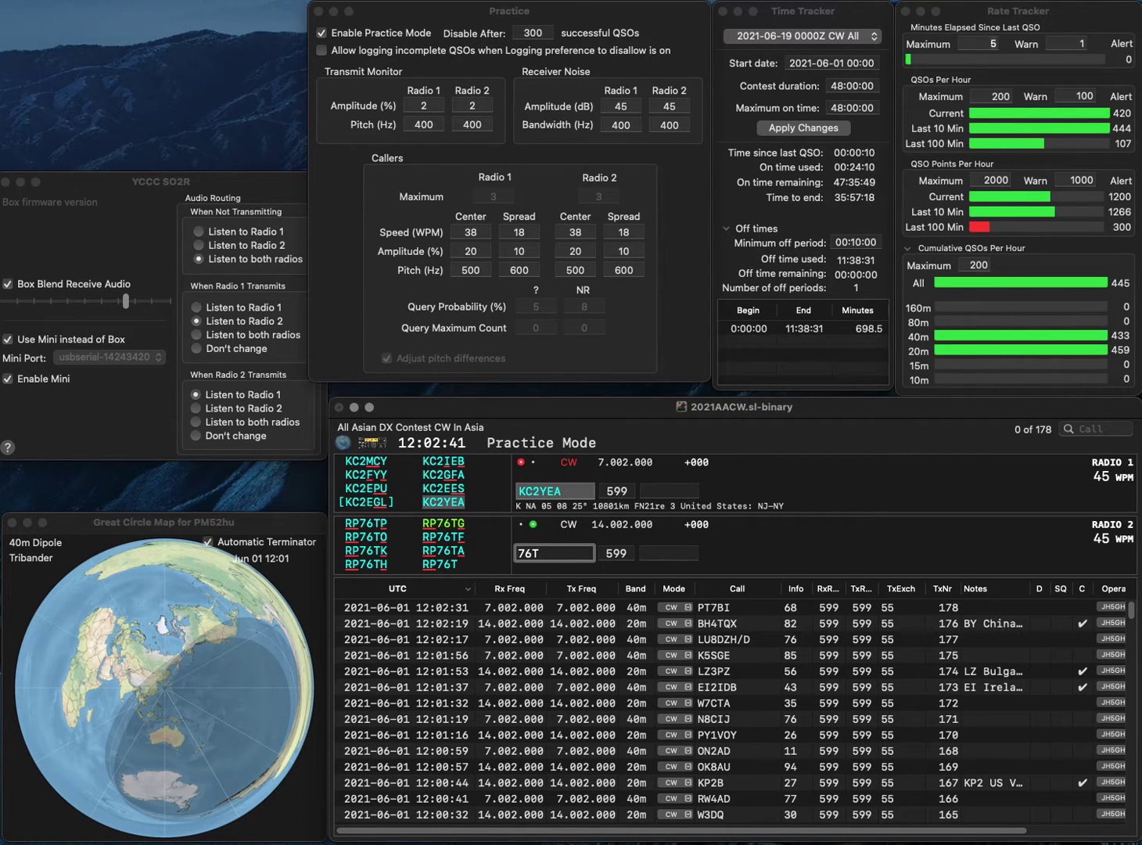
type("RP76K")
key("Tab")
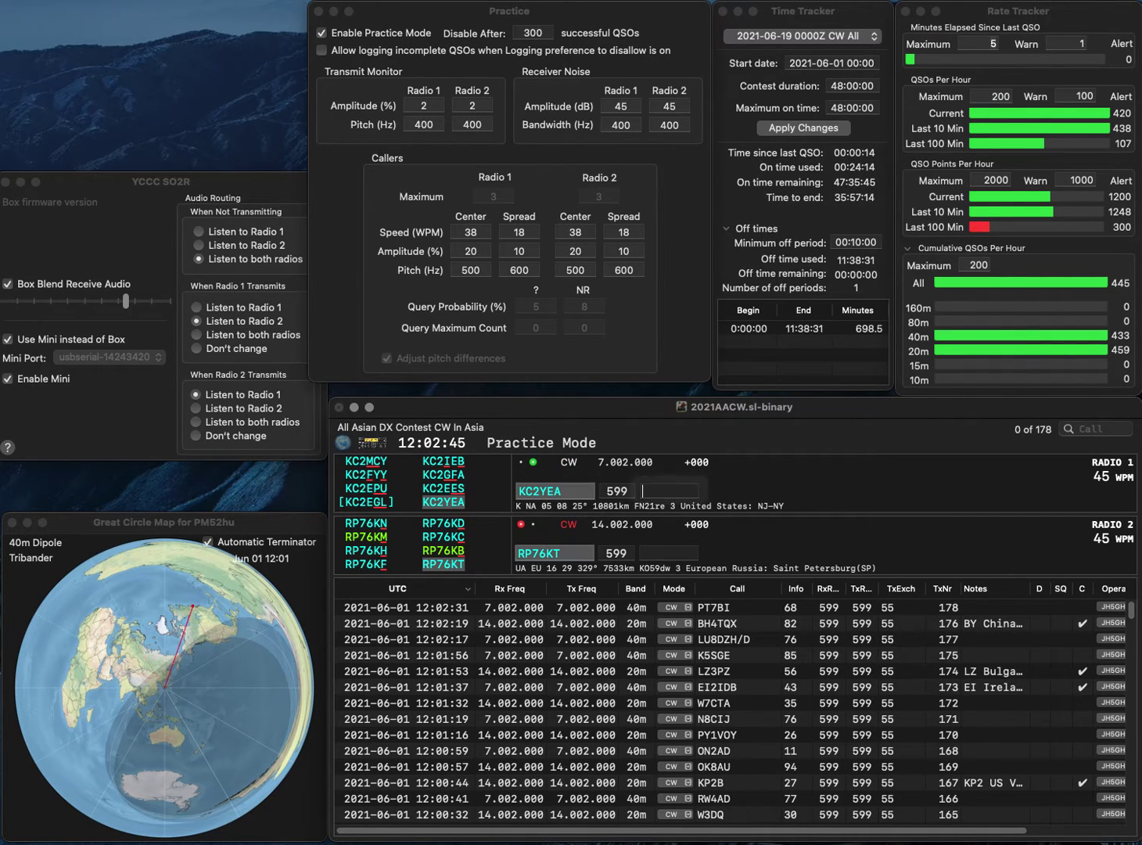
- Log KC2YEA on Radio 1 with received exchange 93 and RP76KT on Radio 2 with received exchange 34
type("93")
key("Return")
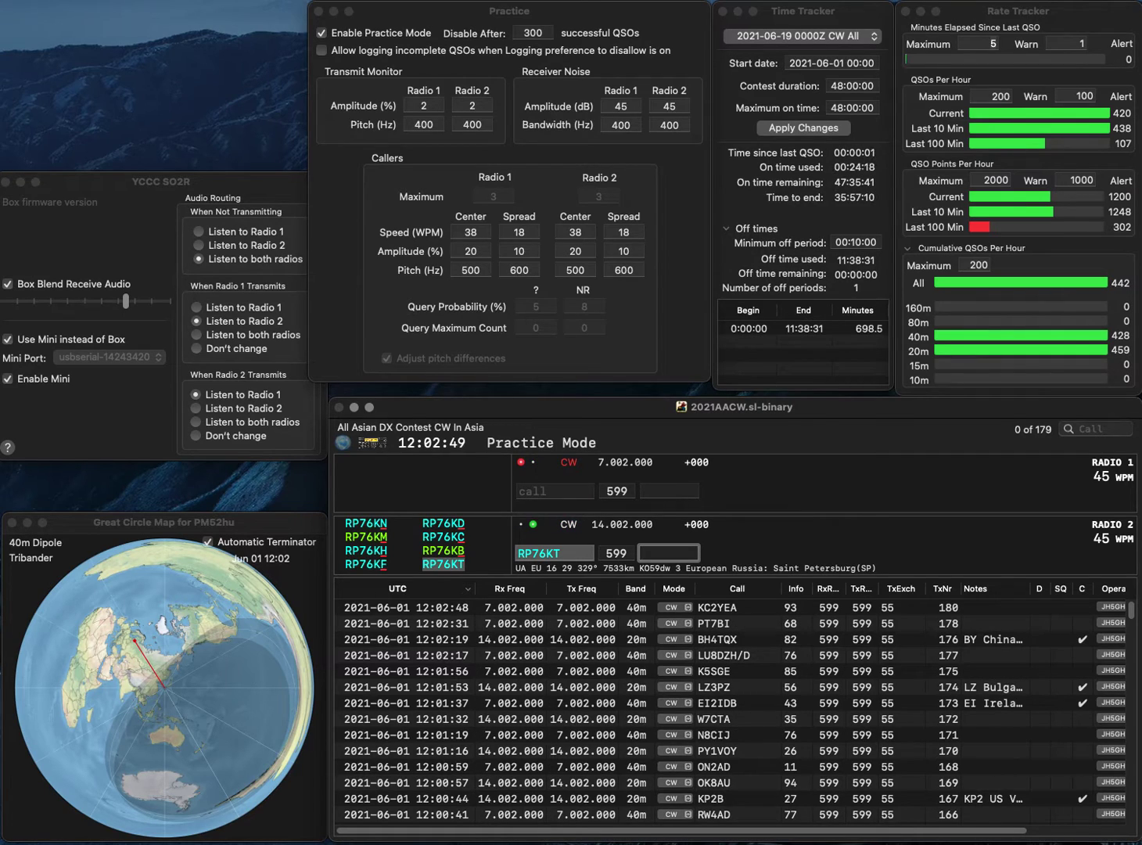
type("34")
key("Return")
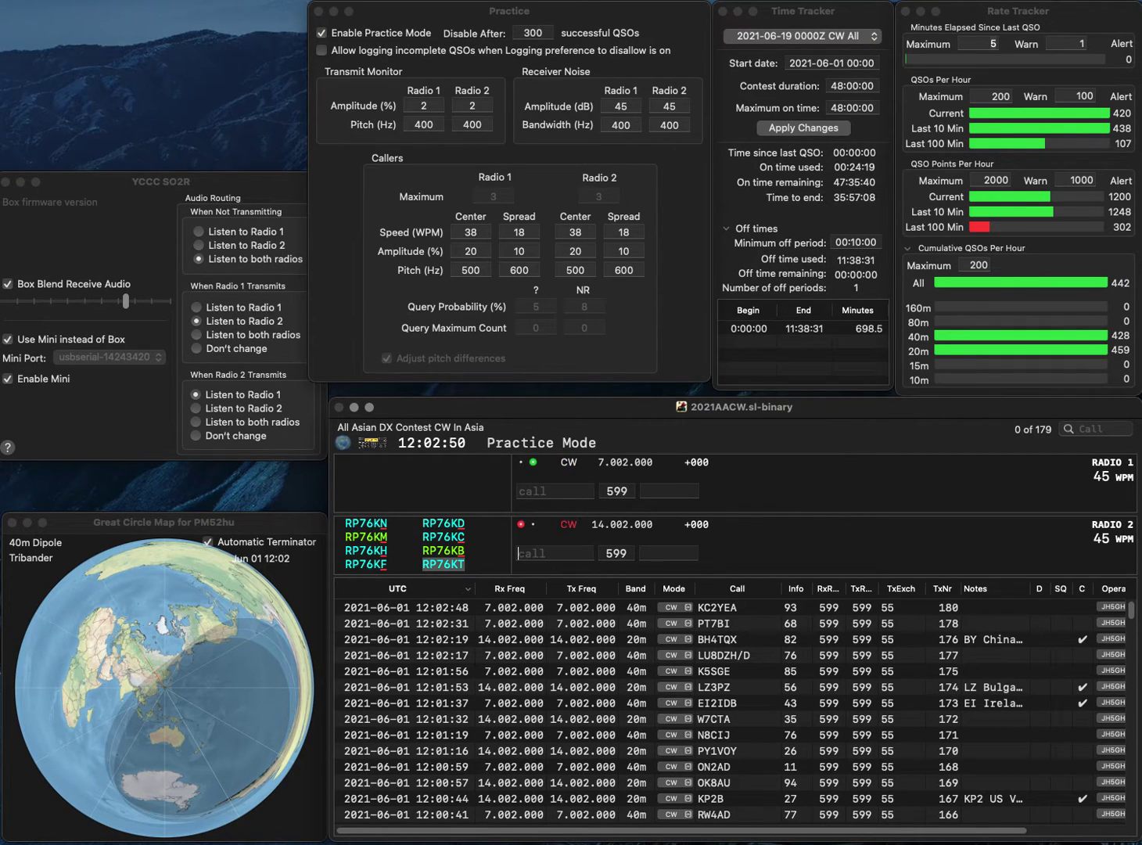
- Enter the call K3VR on Radio 1 and send the station the exchange
type("K3")
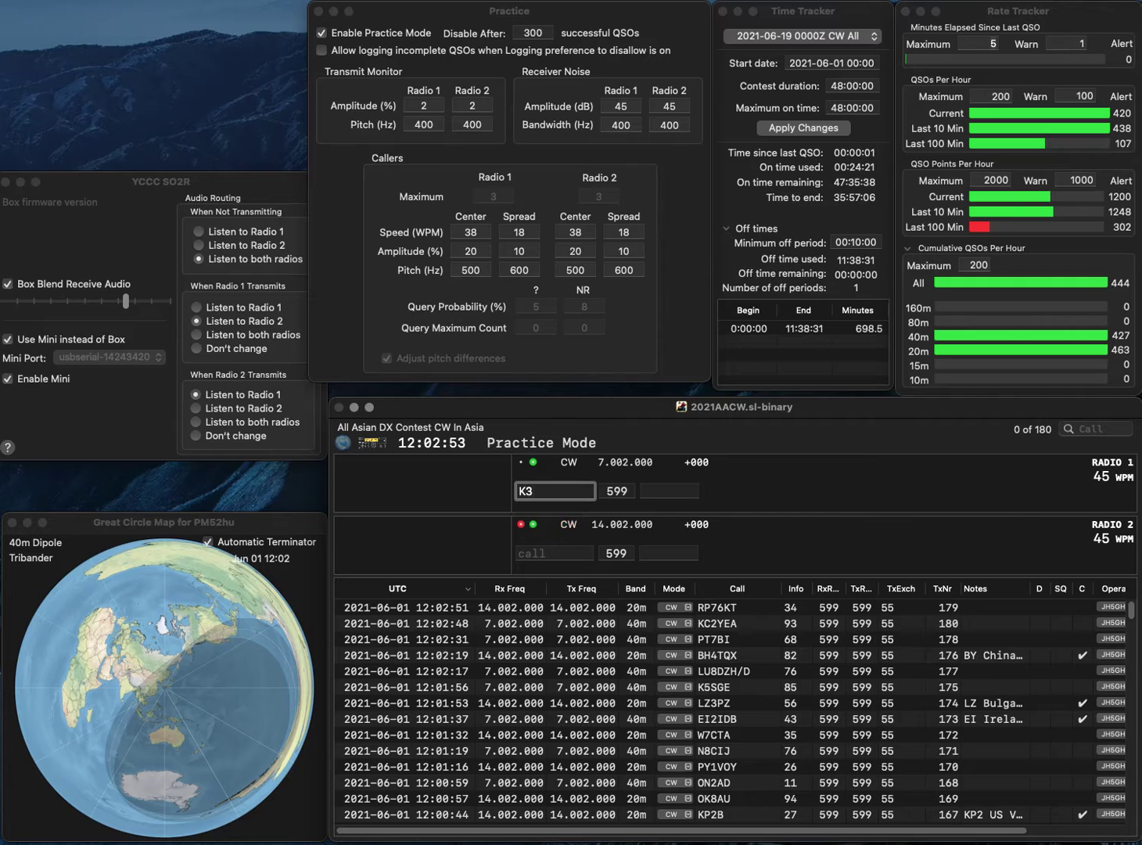
type("VR")
key("Return")
- Enter the call VK4GP on Radio 2, adding the leading V to K4GP
type("K4")
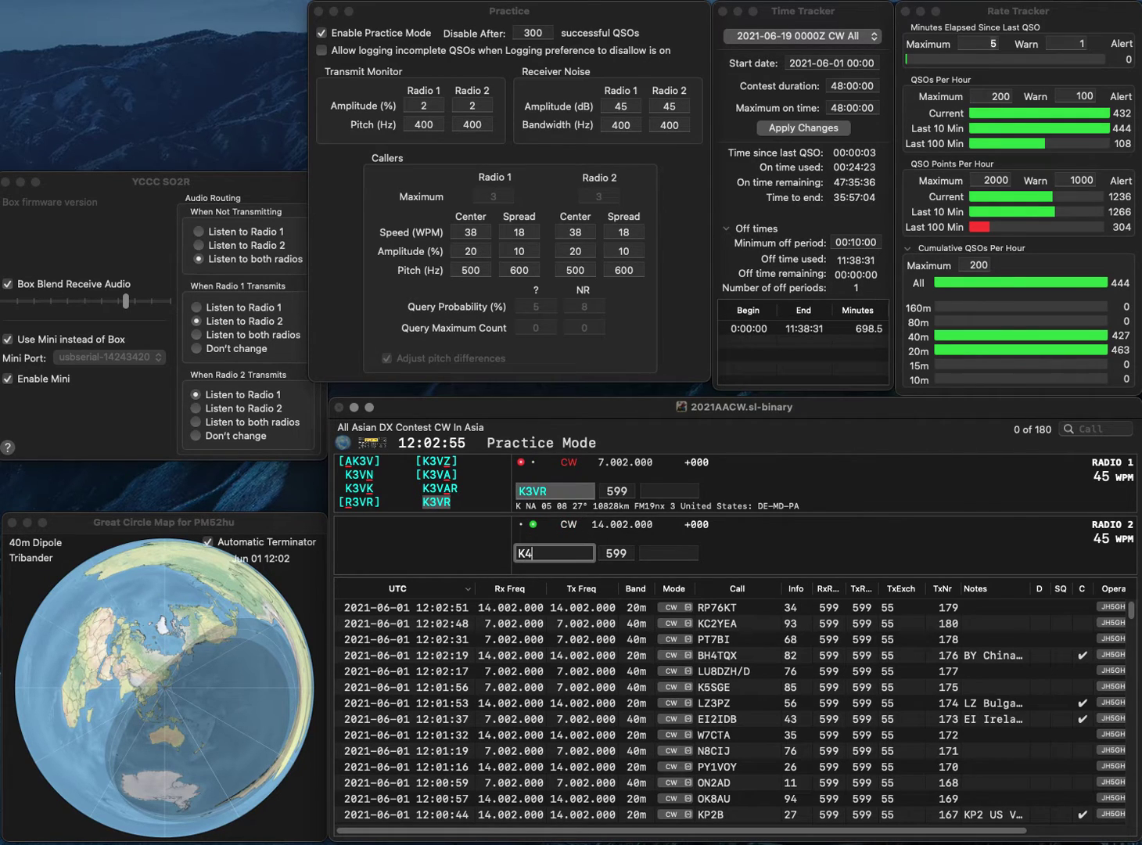
type("GP")
key("Home")
type("V")
key("Return")
key("Tab")
type("89")
key("Return")
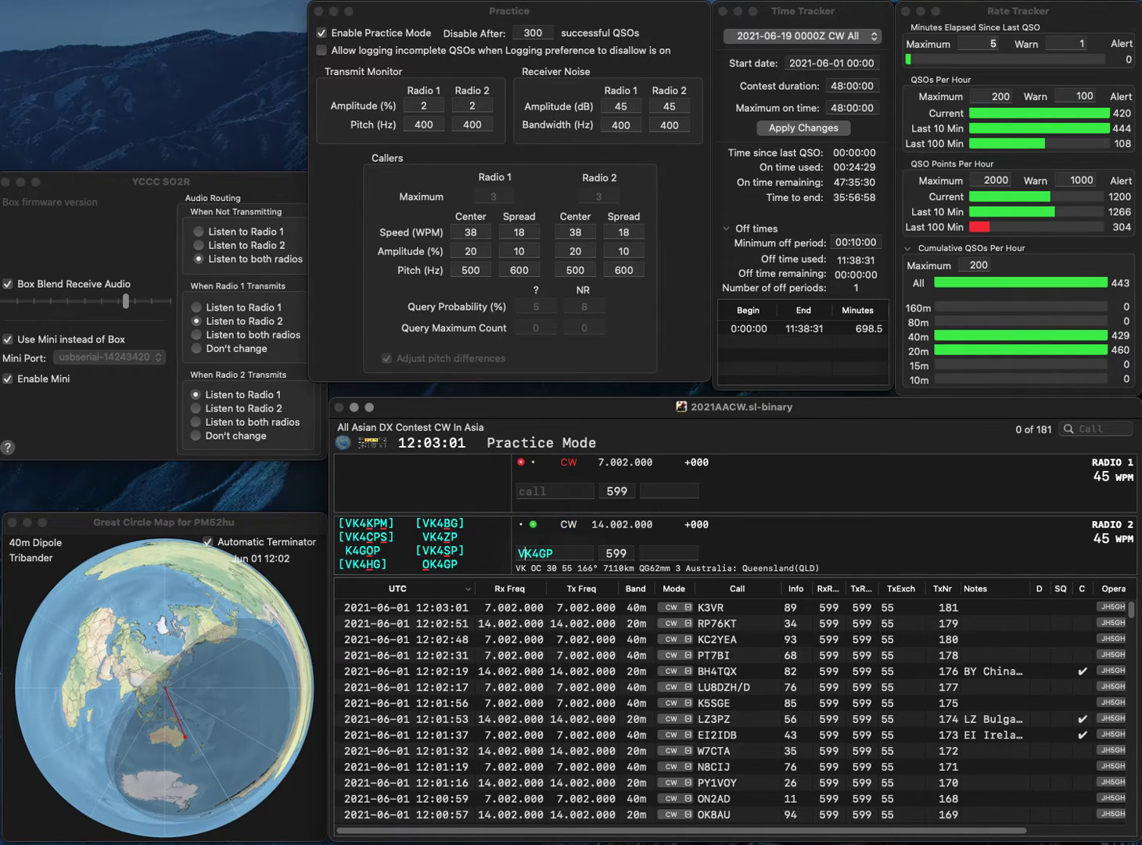
key("BackSpace")
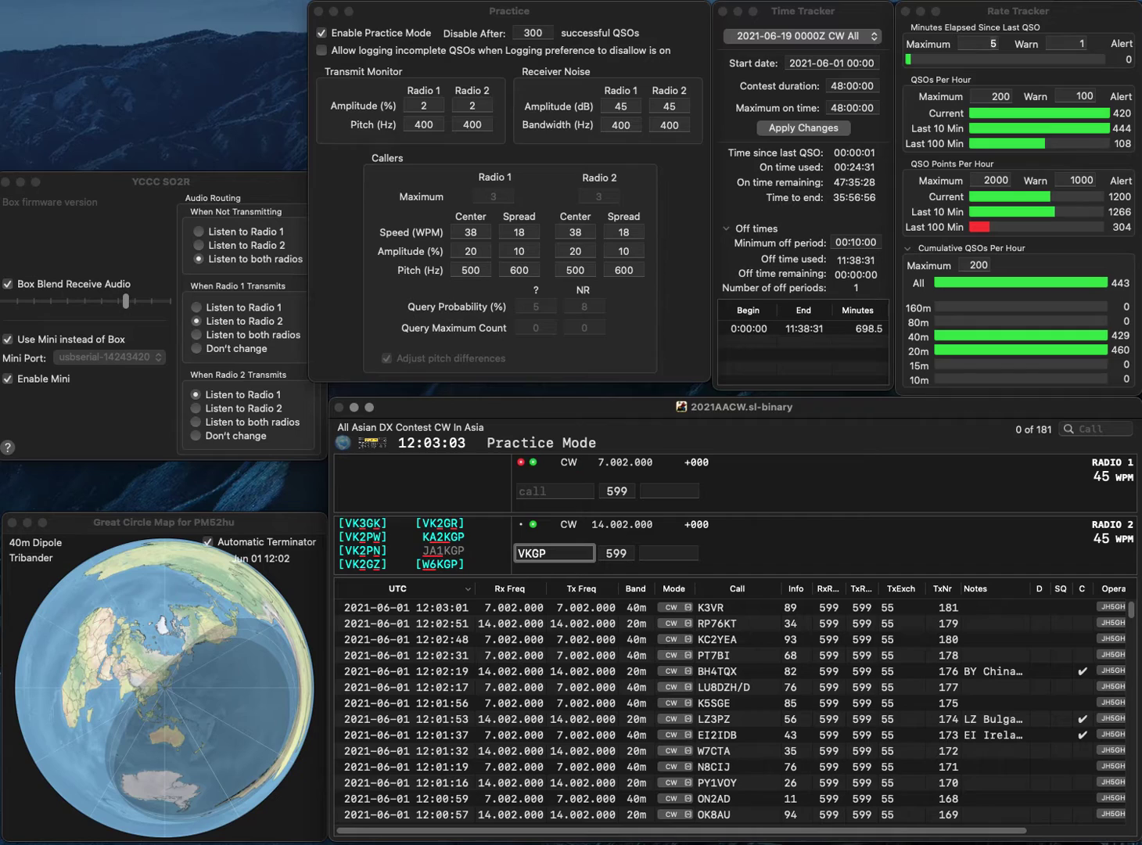
type("4Z")
key("Delete")
key("Return")
- Enter the call OM3BH on Radio 1 and send the station the exchange
key("Return")
type("OM3BH")
key("Return")
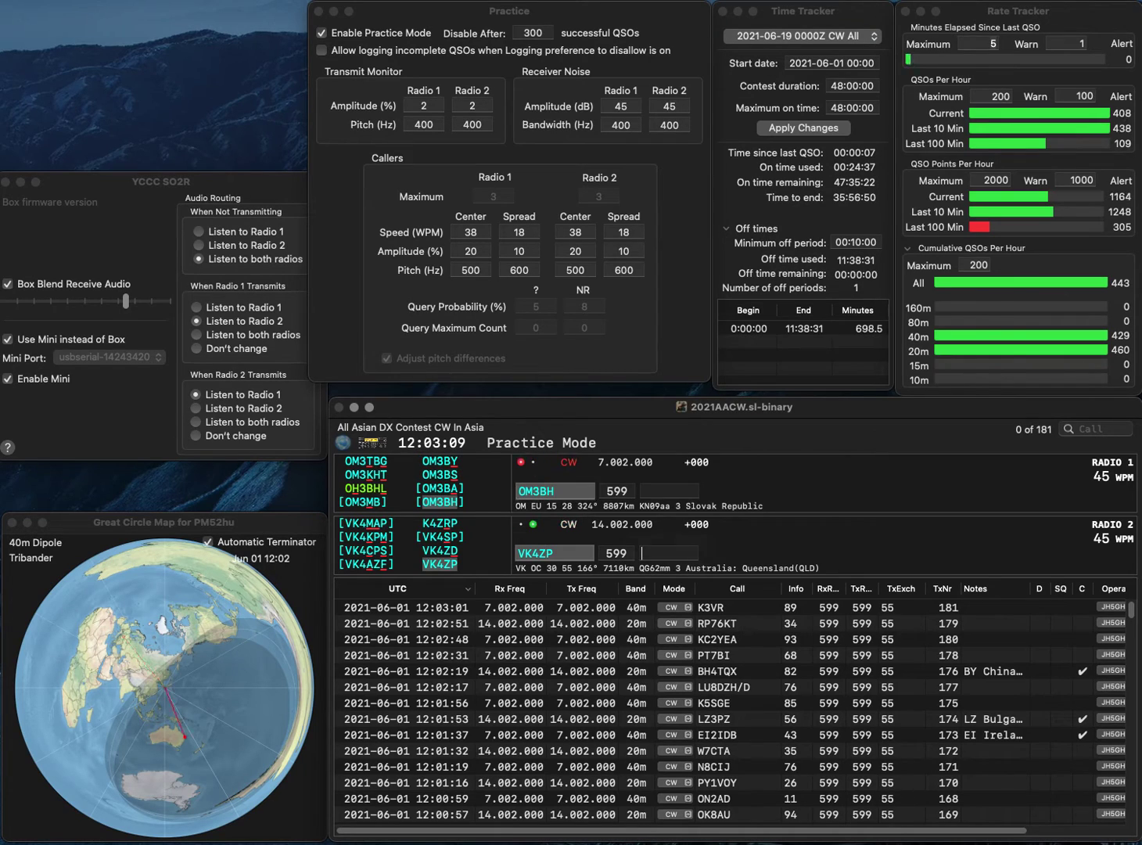
type("23")
key("Return")
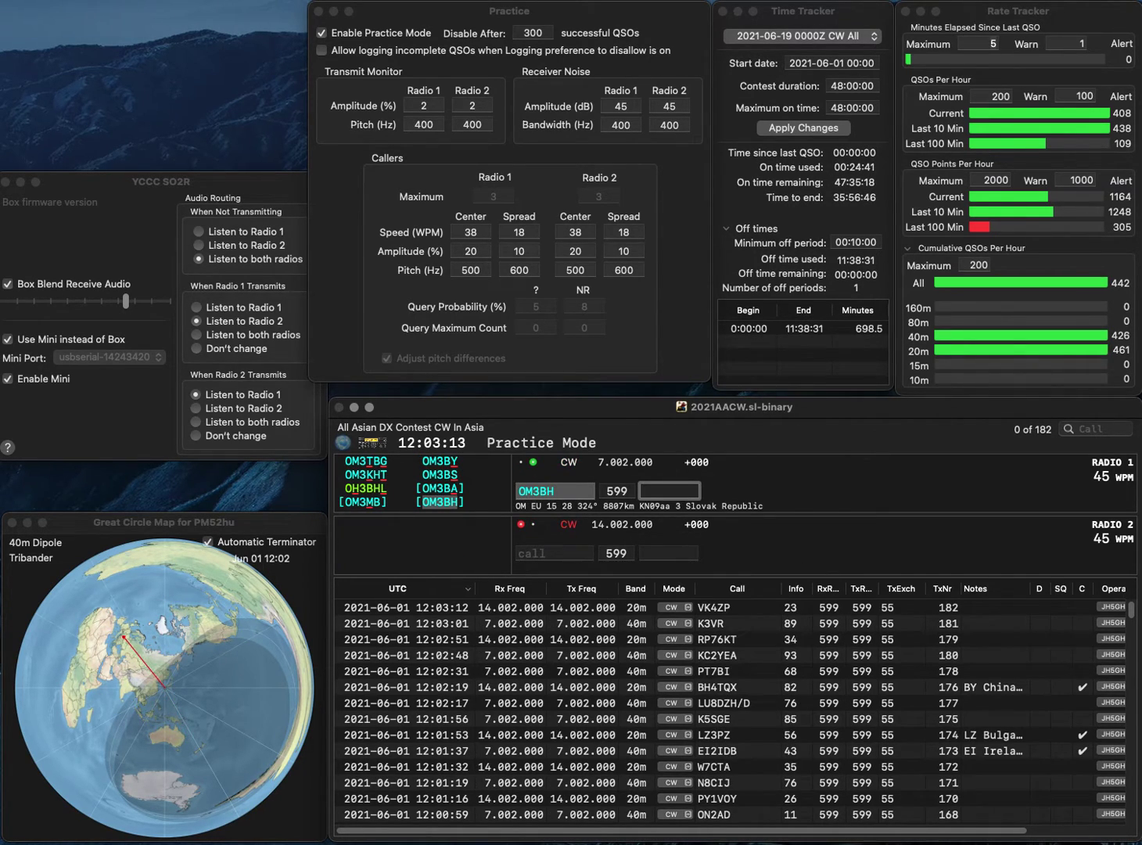
type("2")
key("Tab")
type("N")
key("Return")
key("Tab")
key("Return")
type("0HD")
key("Return")
type("UY5ZZ")
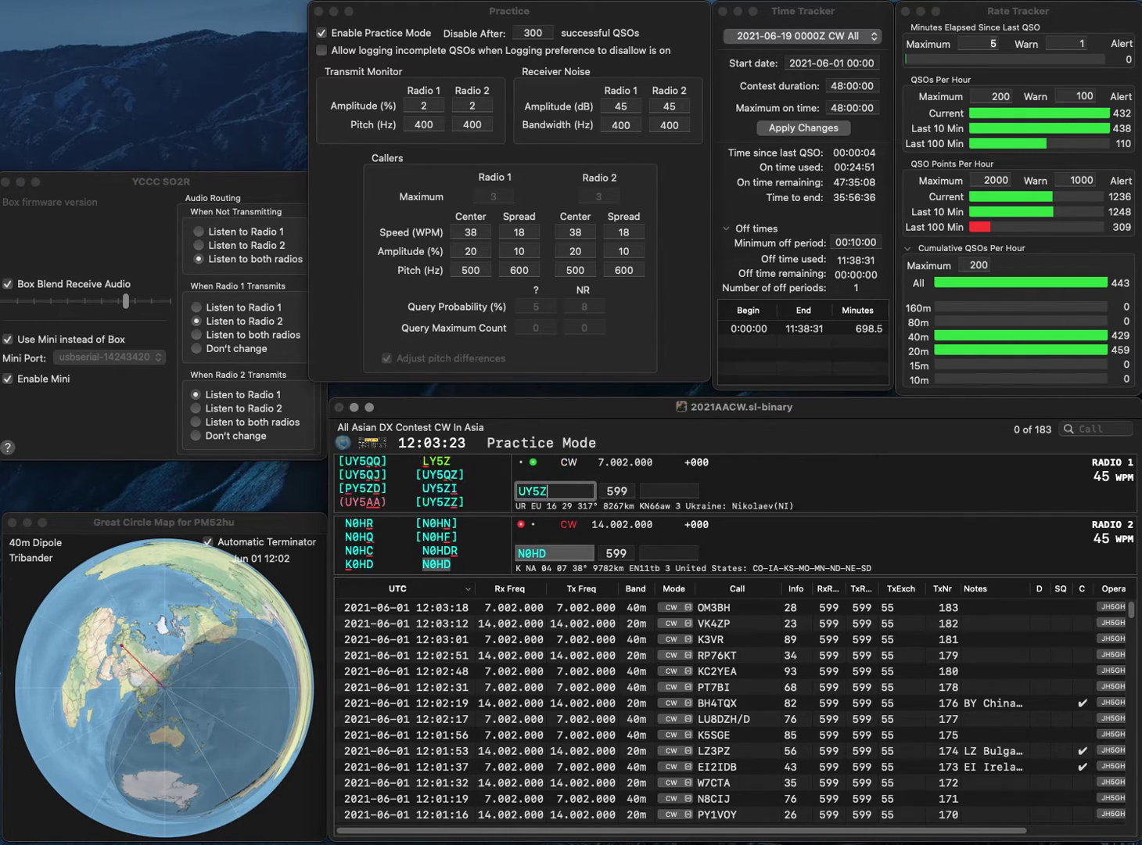
key("Return")
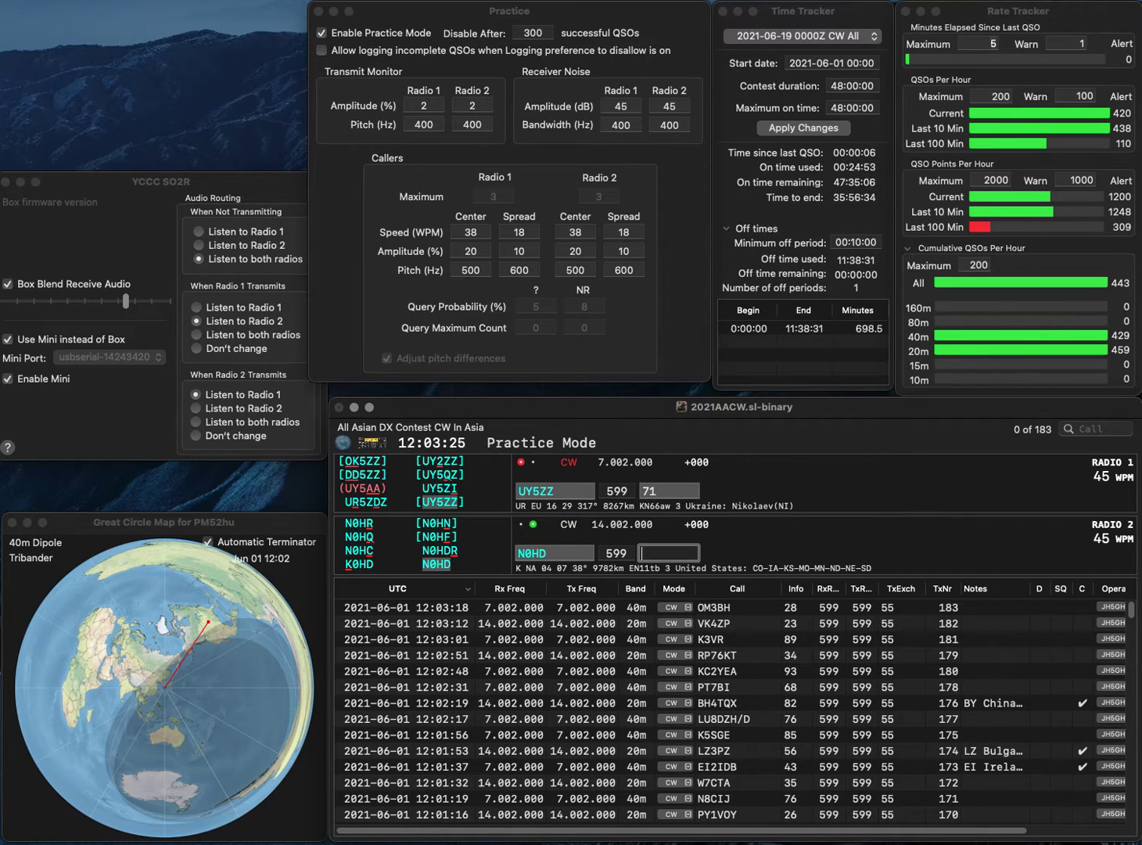
type("91")
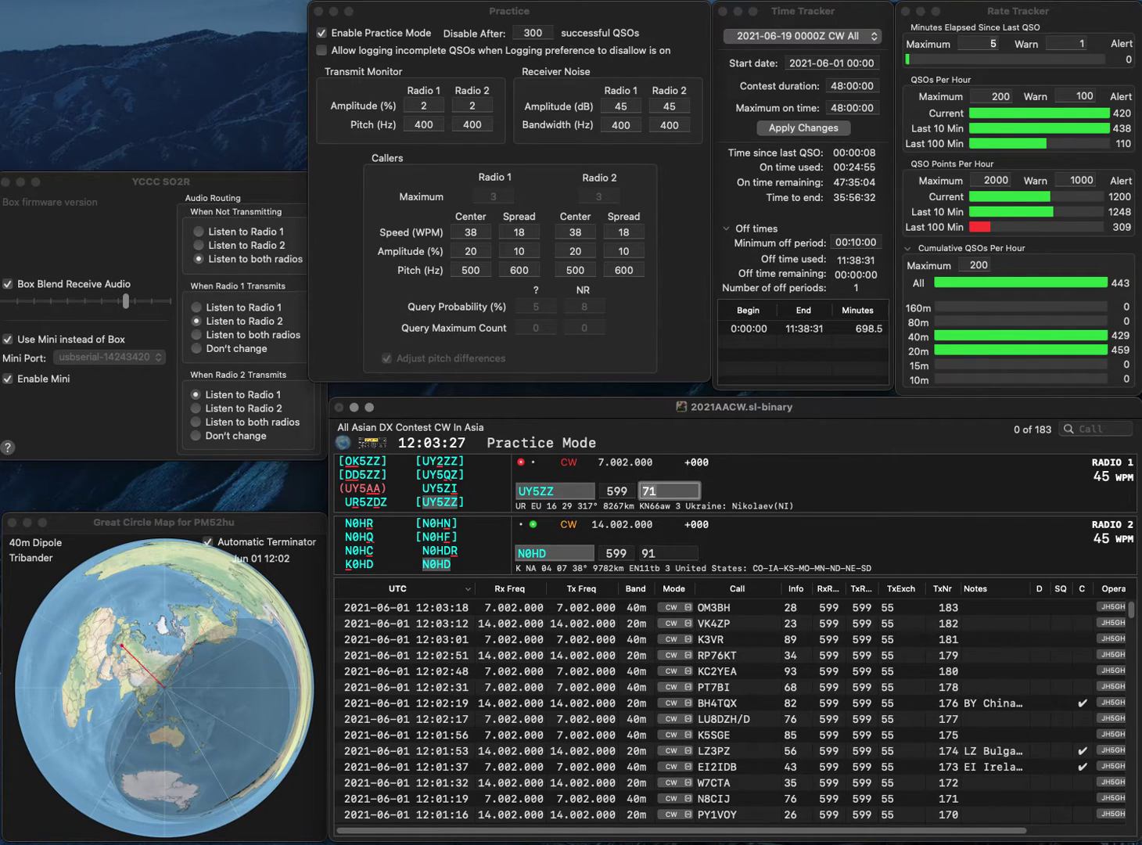
key("Return")
type("86")
key("Return")
- Enter the call SM6Q on Radio 2 and send the station the exchange
type("S")
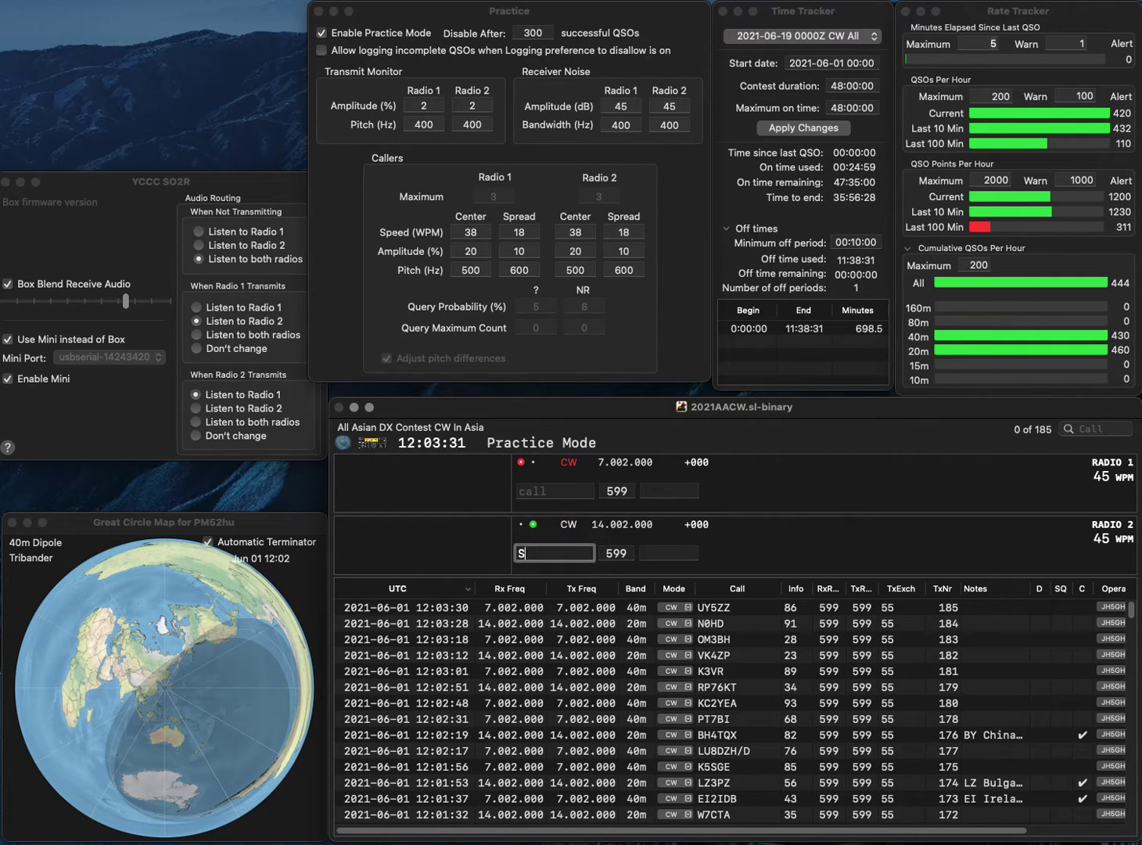
type("M6Q")
key("Return")
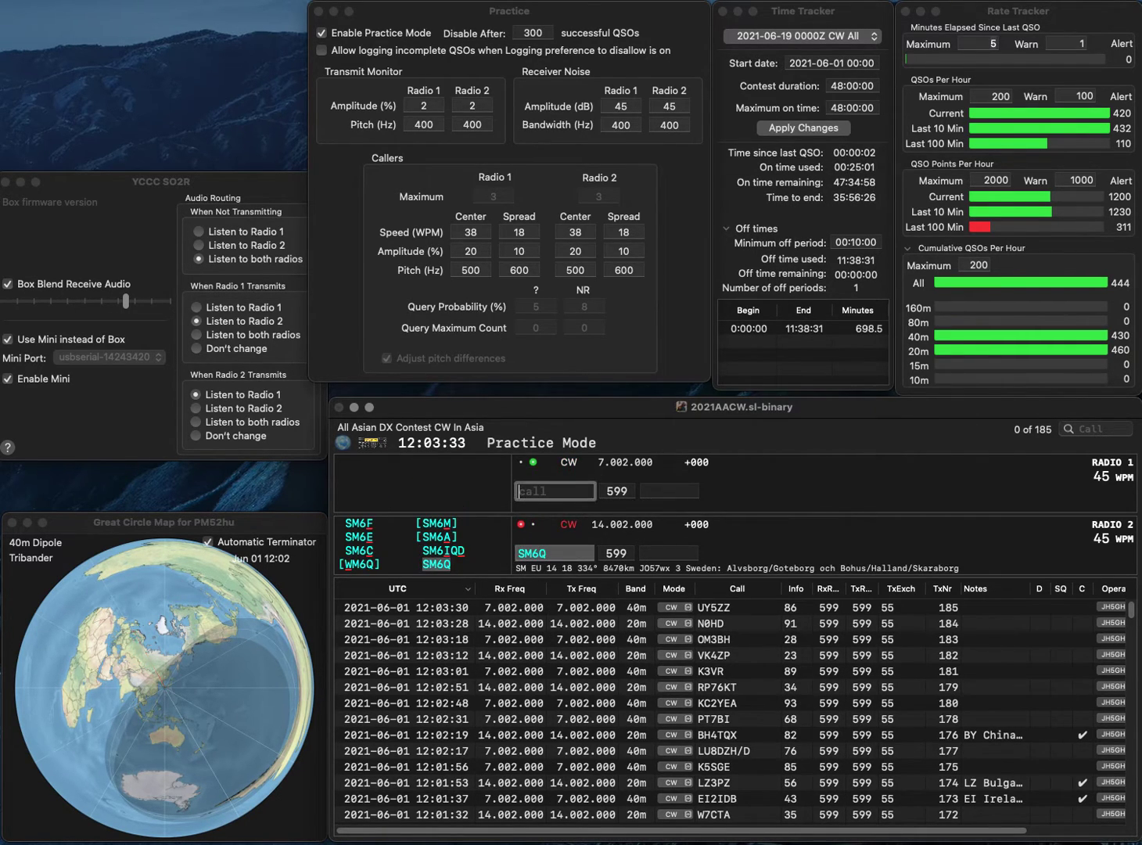
- Enter the call VE4AMU on Radio 1, fixing the swapped characters, and send the station the exchange
type("VE")
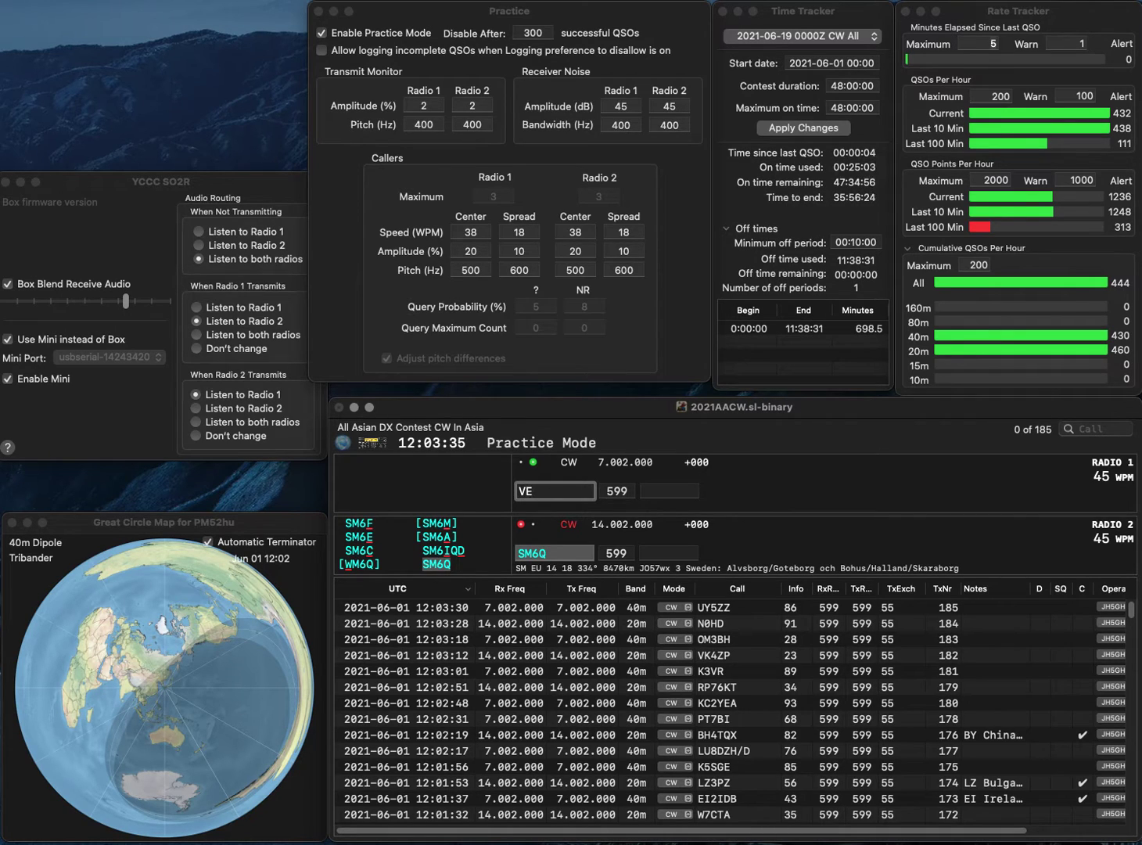
type("A4MU")
key("ctrl+t")
key("Return")
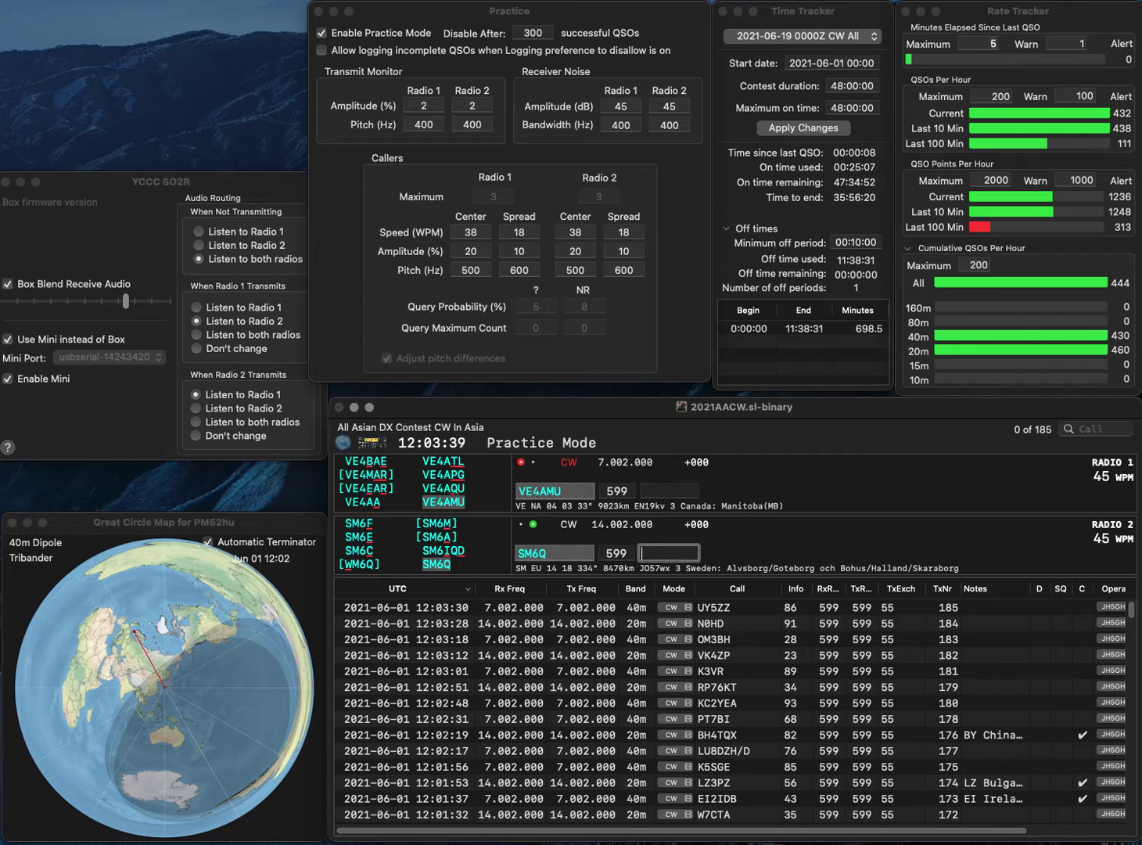
- Log SM6Q on Radio 2 with received exchange 62 and VE4AMU on Radio 1 with received exchange 42
type("62")
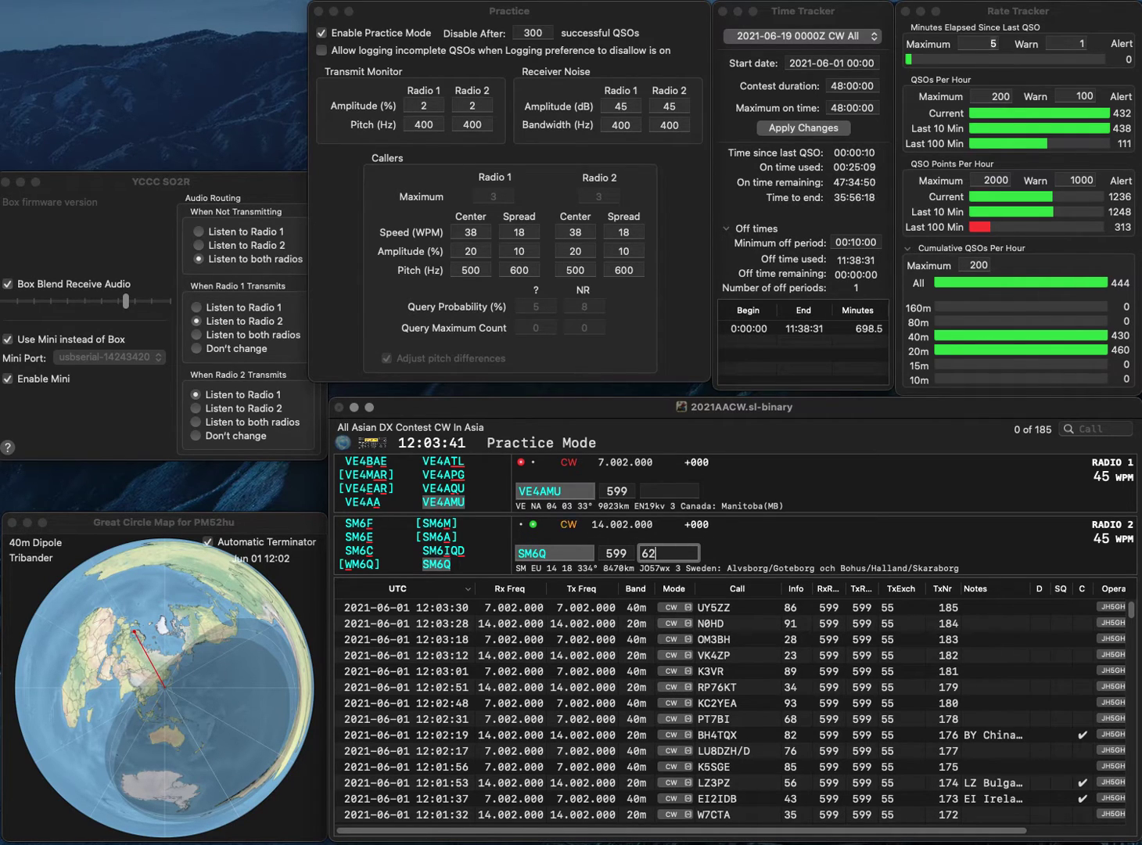
key("Return")
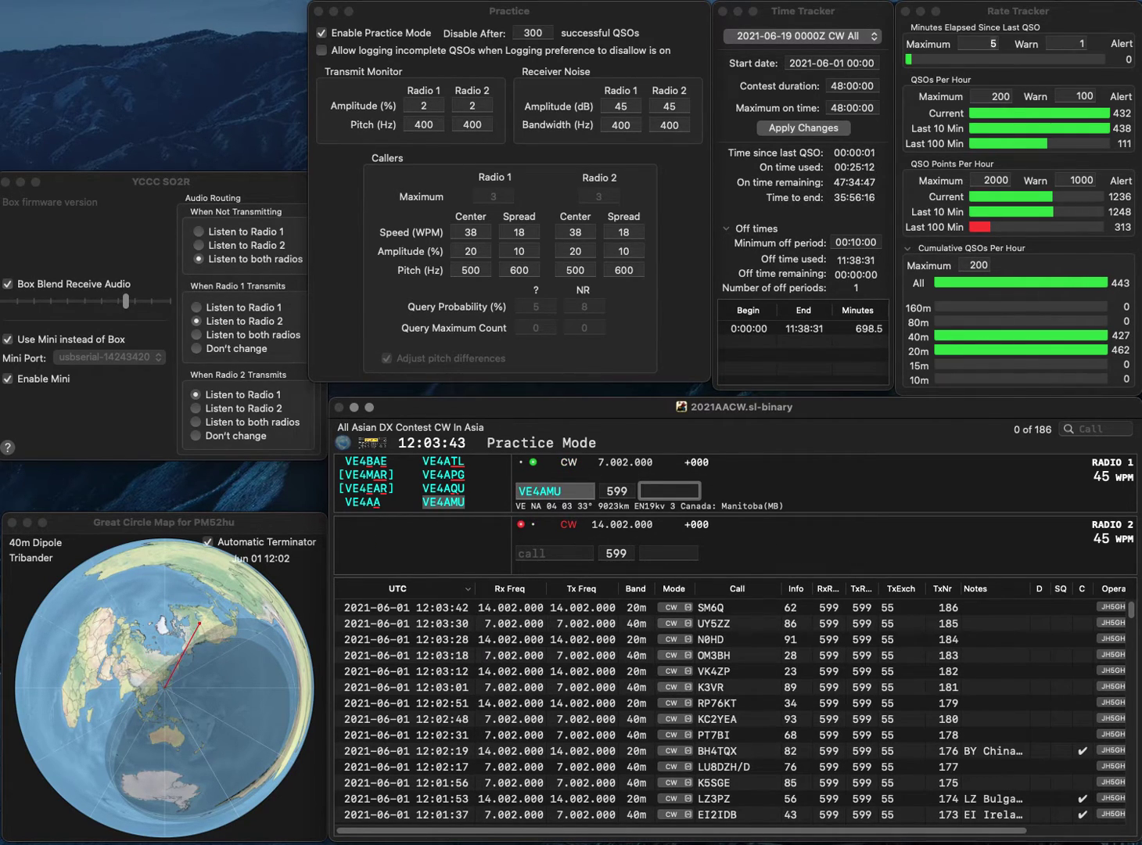
type("42")
key("Return")
type("WB0KGN")
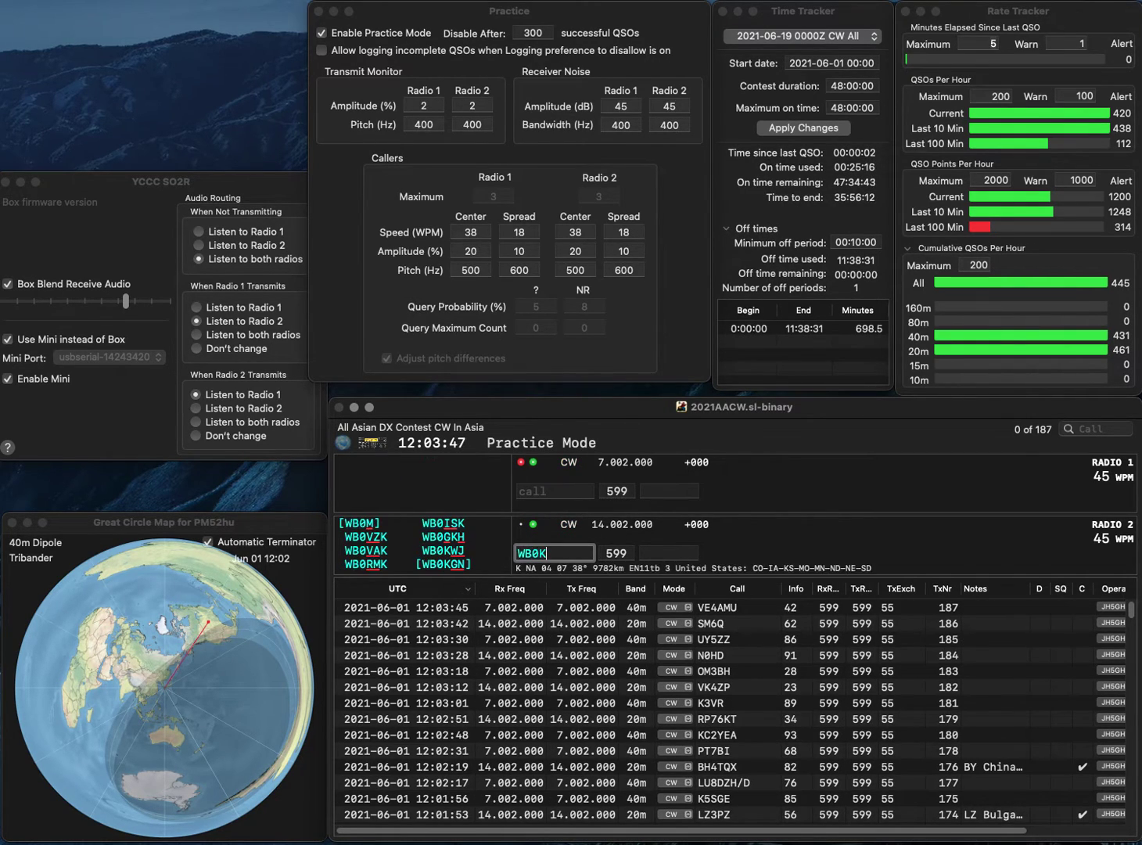
key("Return")
type("N")
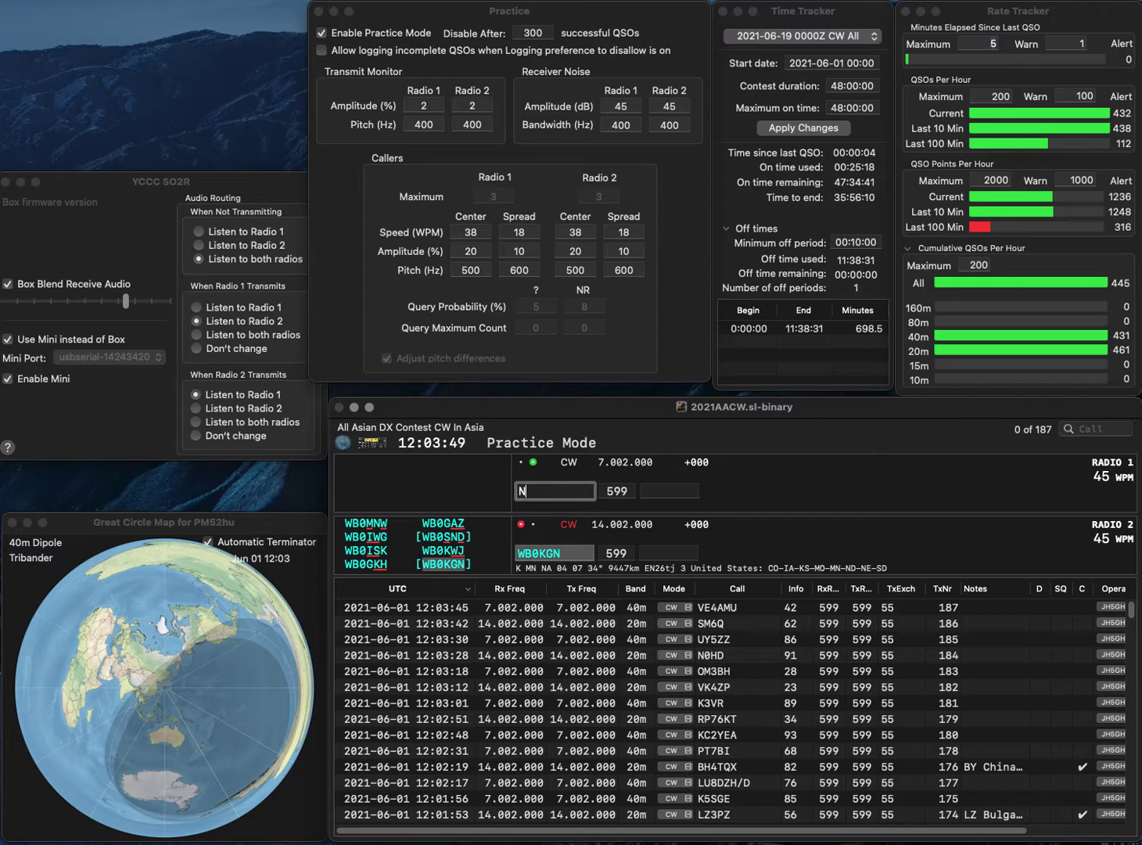
type("P9MZH")
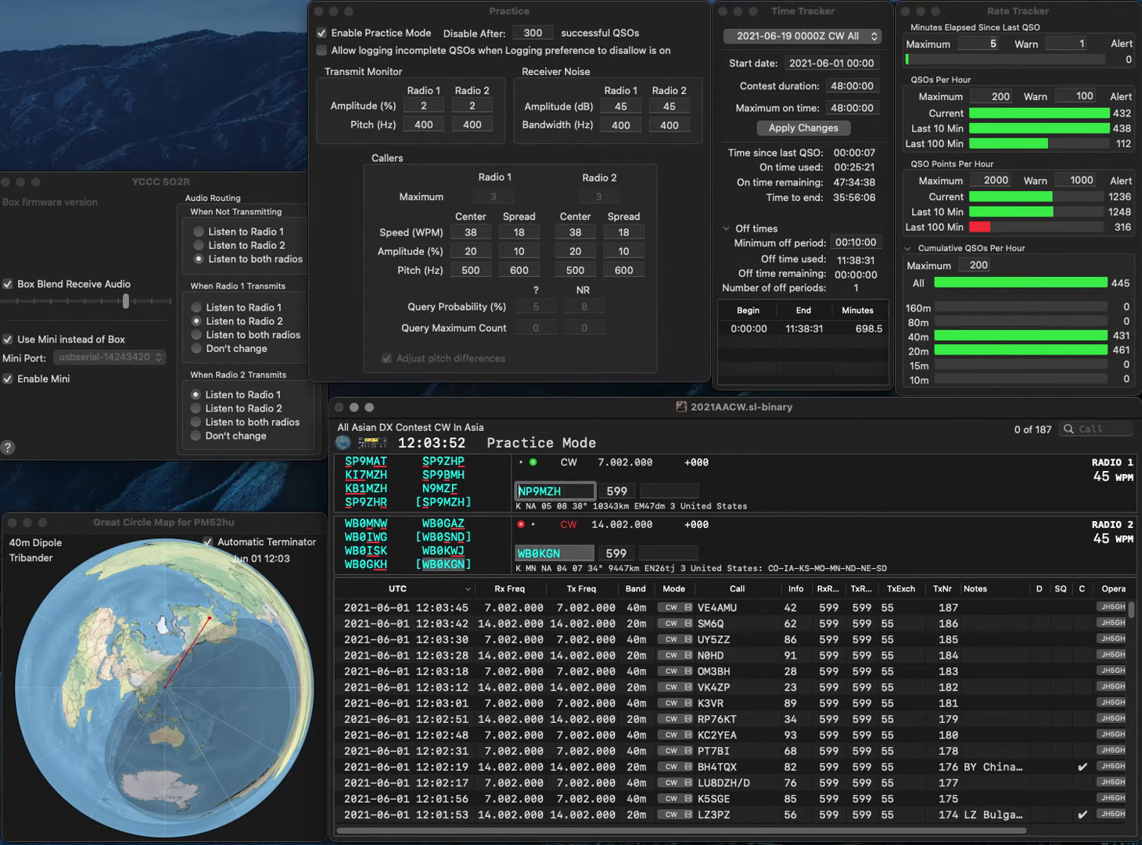
key("Home")
key("Delete")
type("S")
key("Return")
type("6")
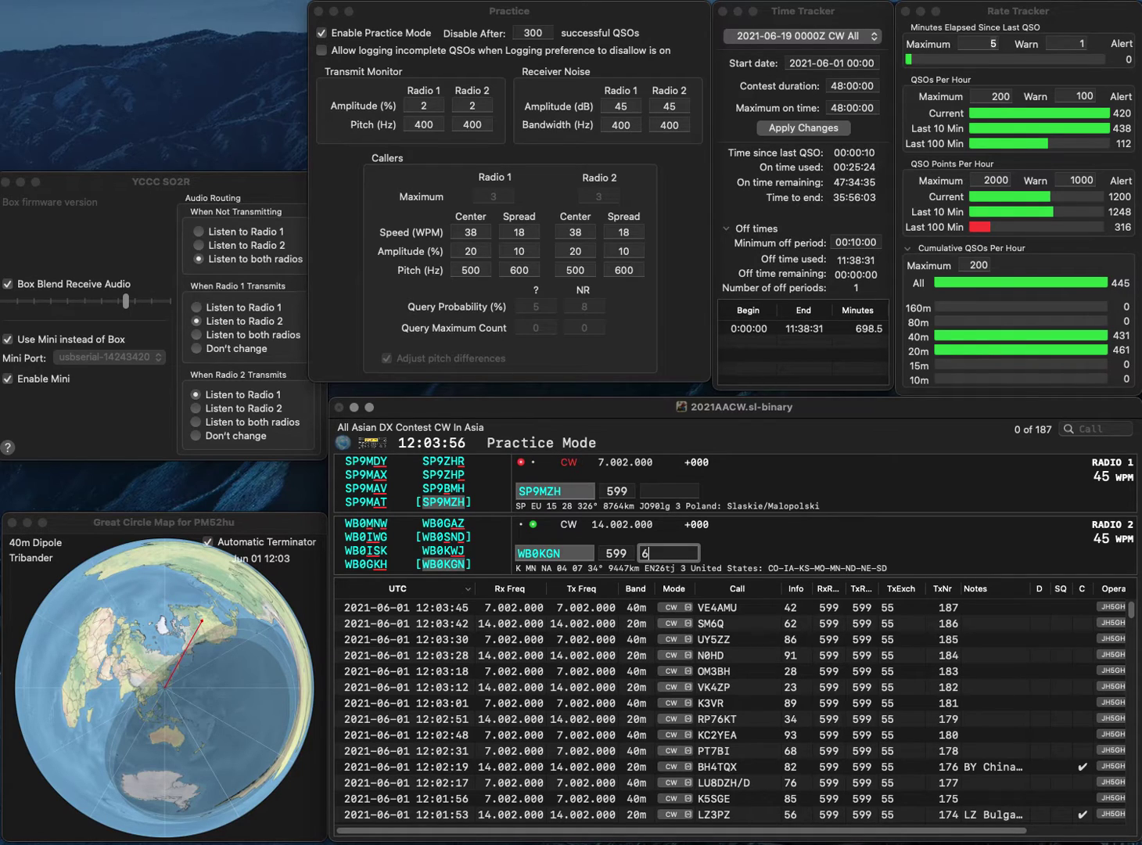
type("5")
key("Return")
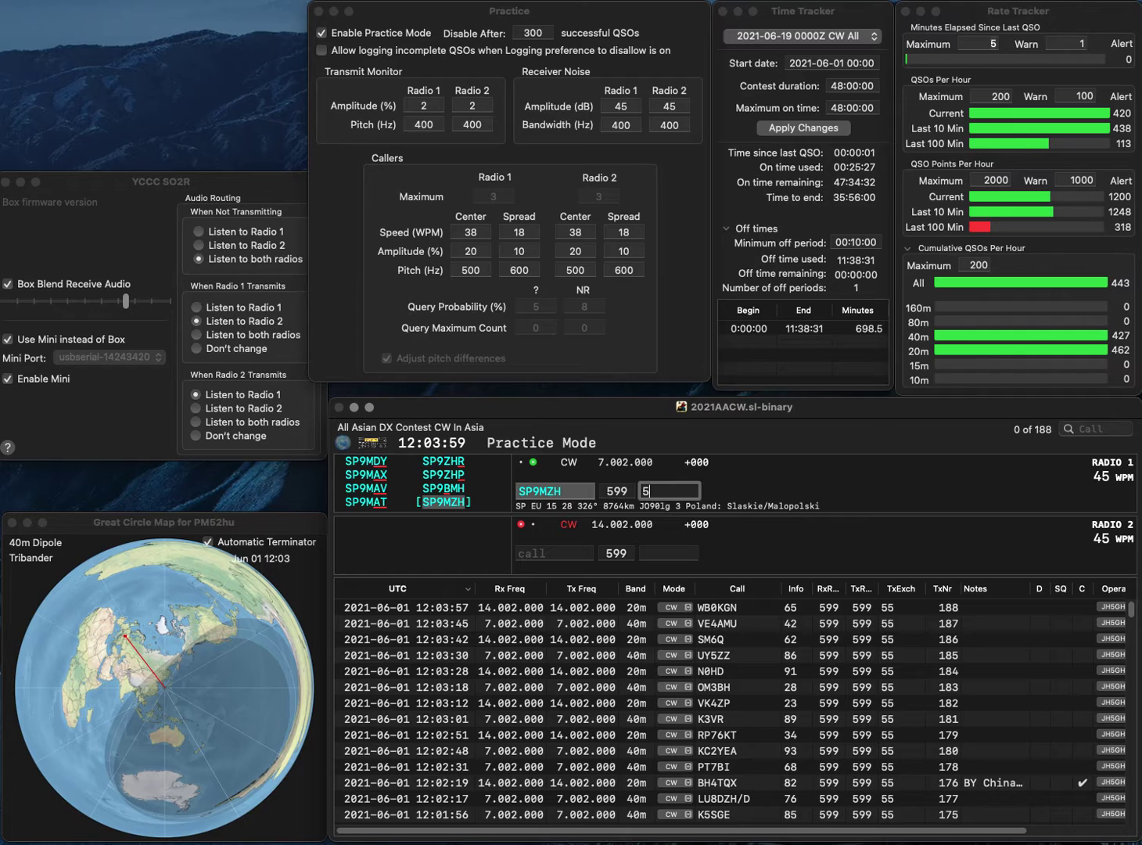
key("Return")
- Enter the calls W5LGK on Radio 2 and KA1EFD on Radio 1, sending each station the exchange
type("WLGK")
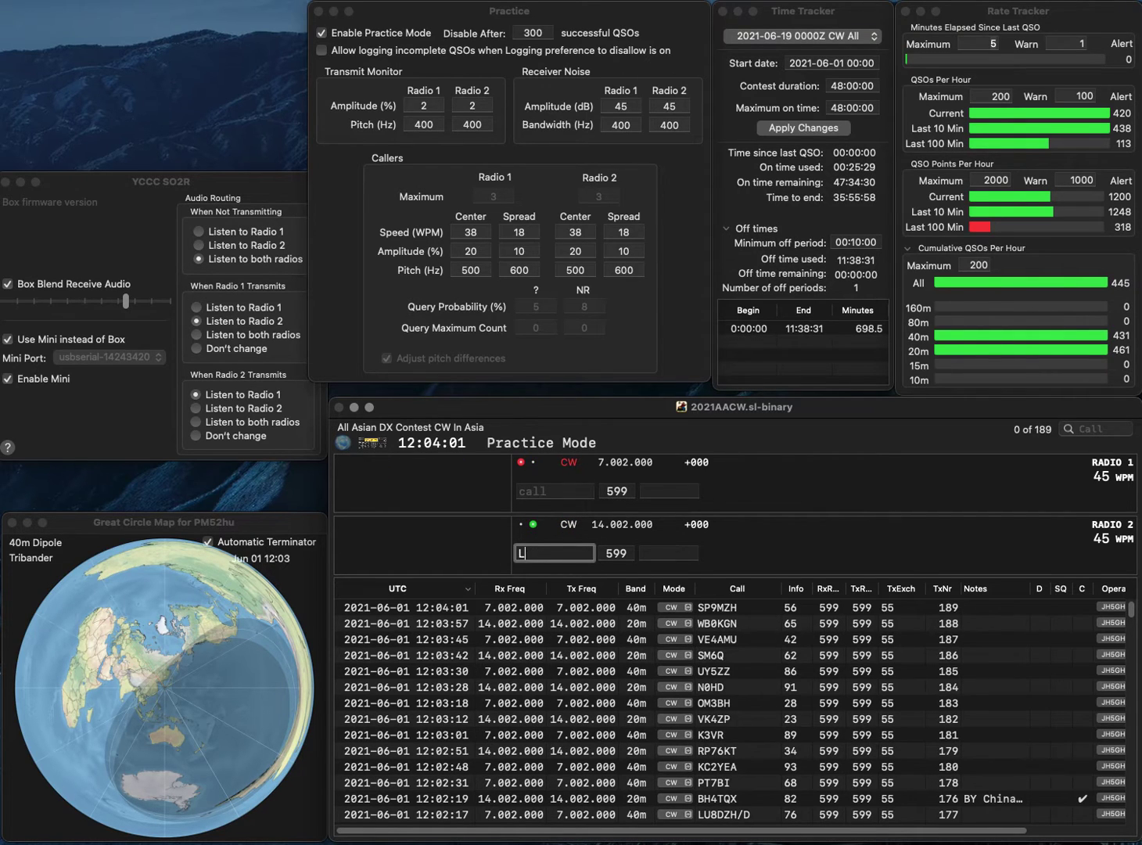
type("5")
key("Return")
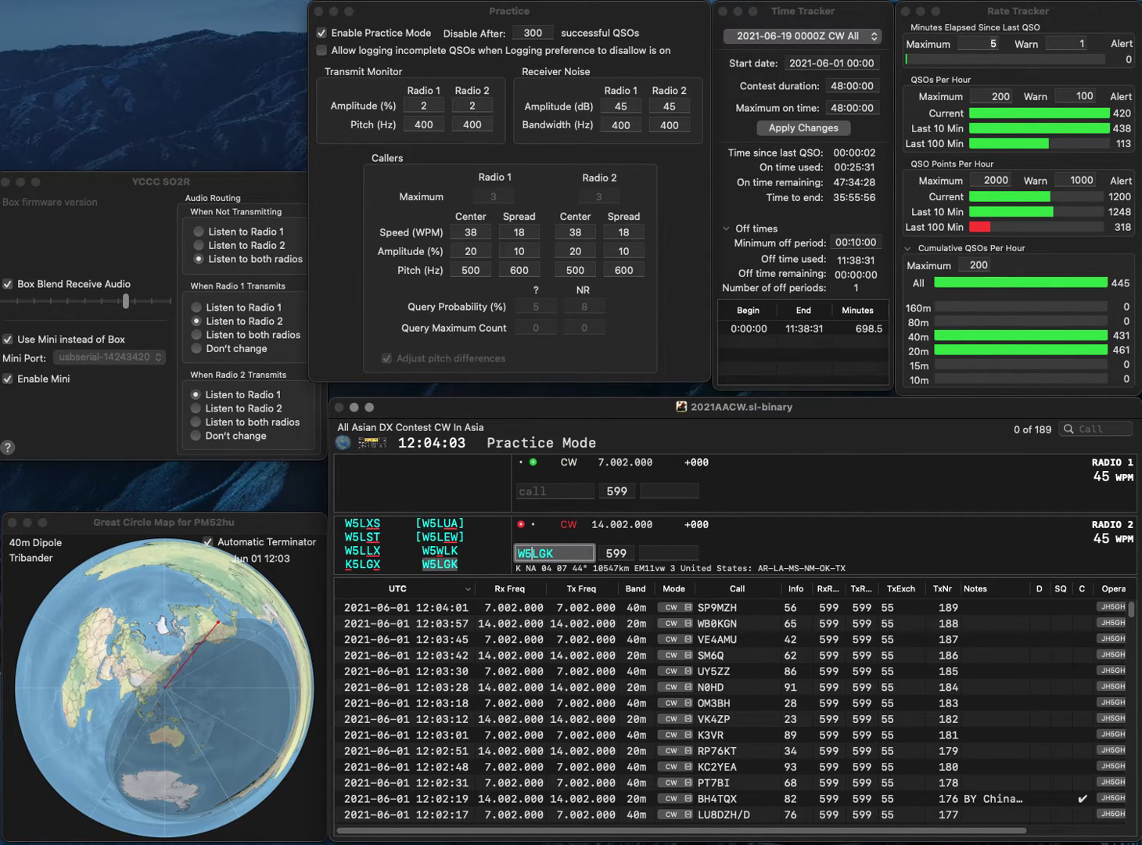
type("KA1EFD")
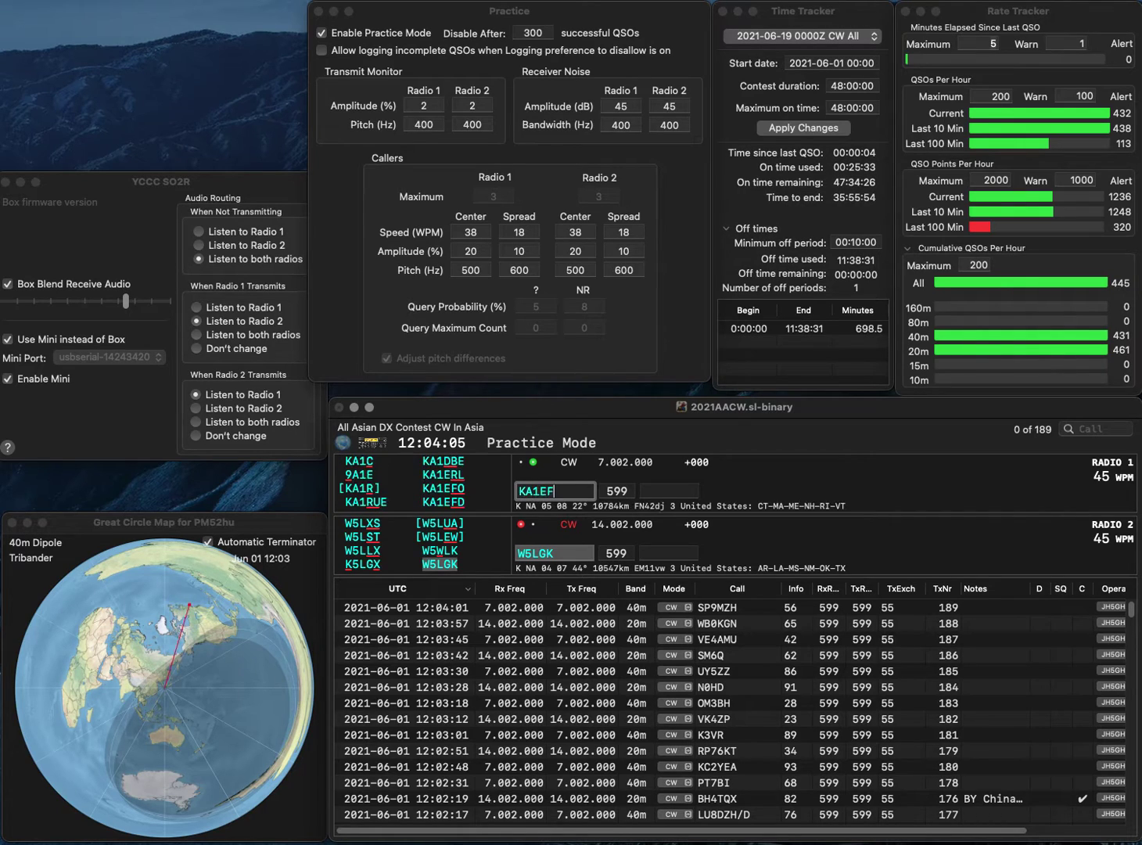
key("Return")
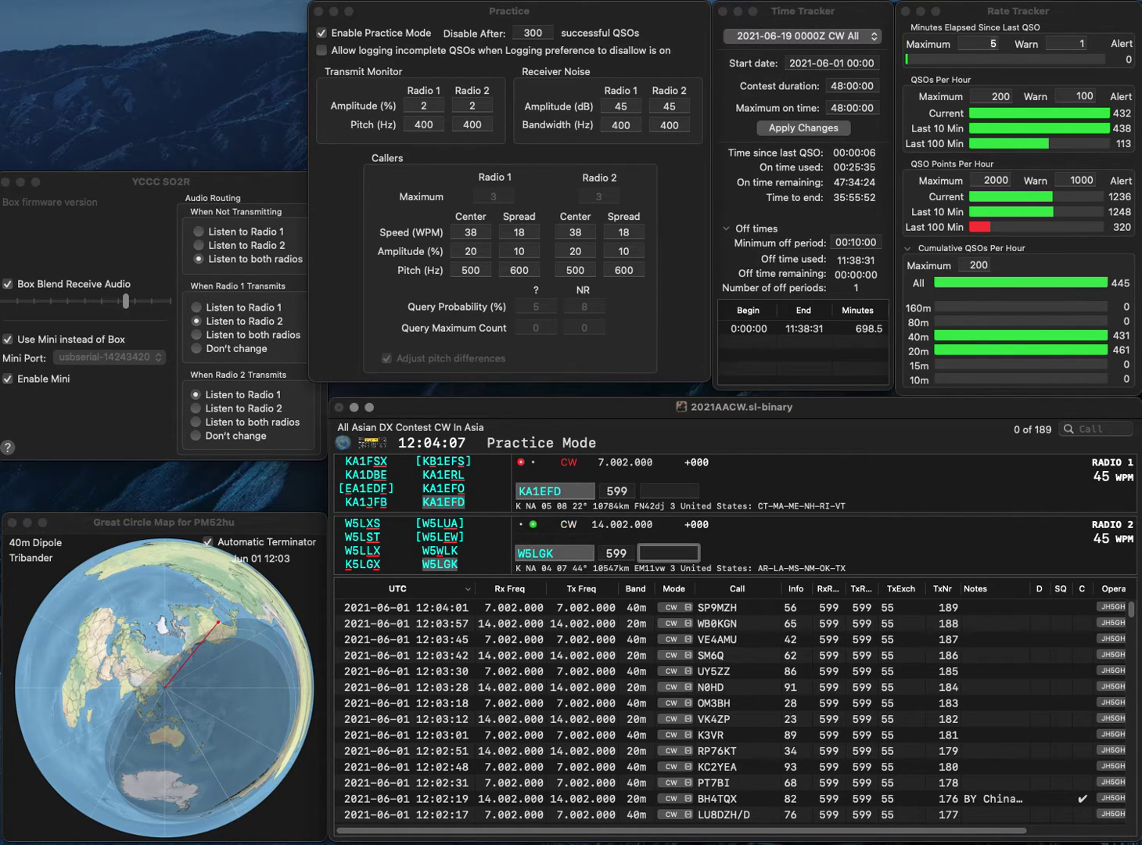
- Log W5LGK on Radio 2 with received exchange 88 and KA1EFD on Radio 1 with received exchange 67
type("88")
key("Return")
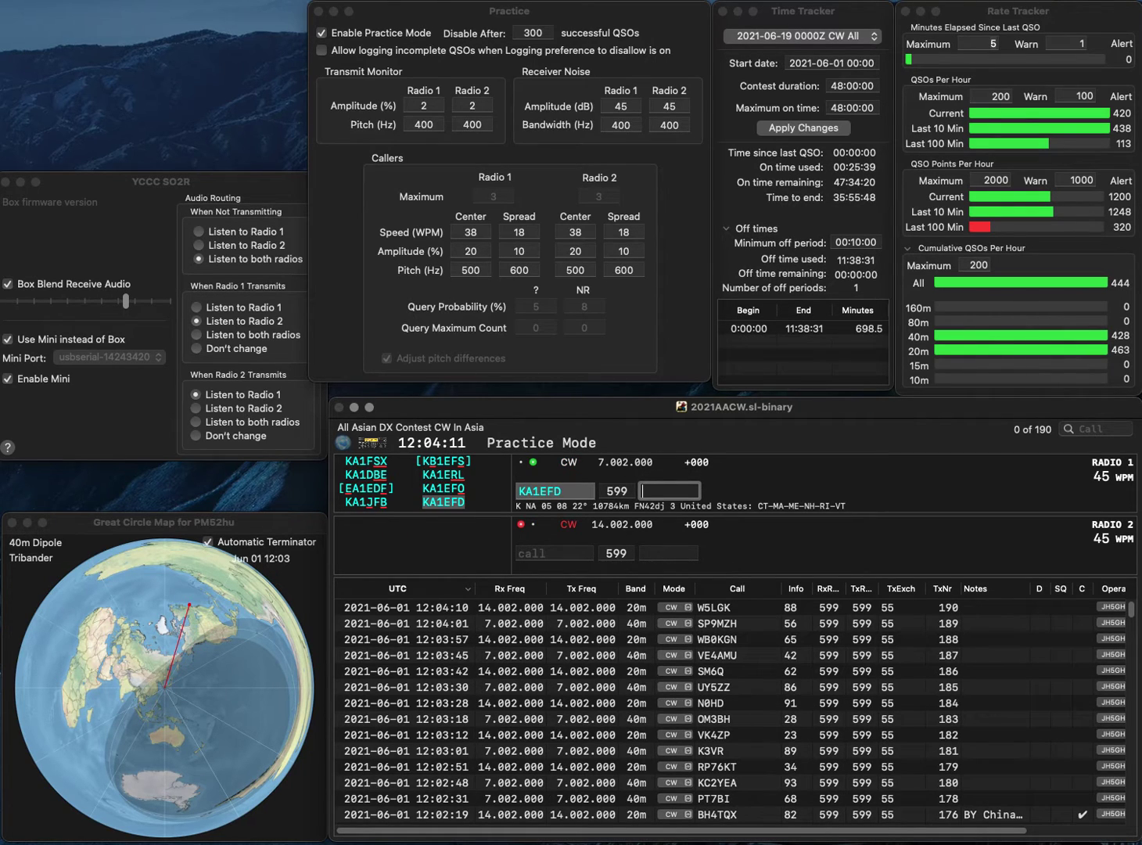
type("67")
key("Return")
type("PY4OM")
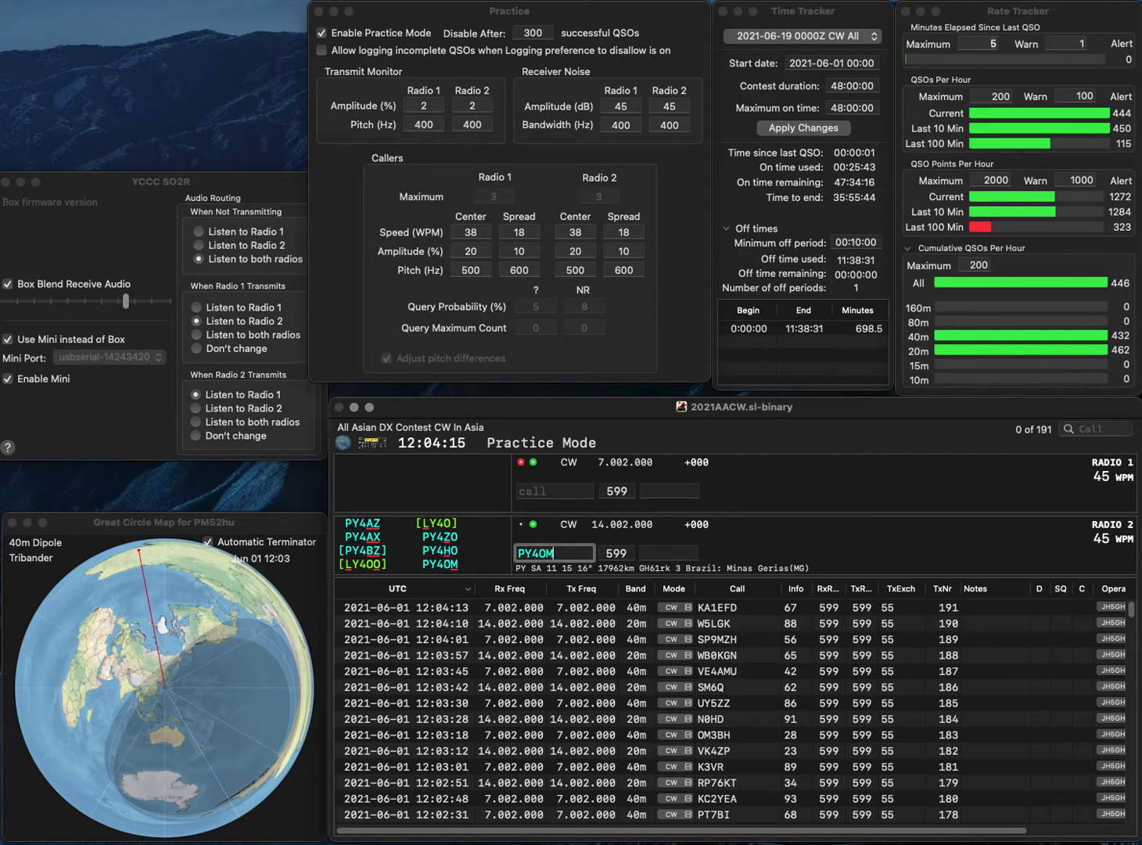
key("Return")
type("VA7ODX")
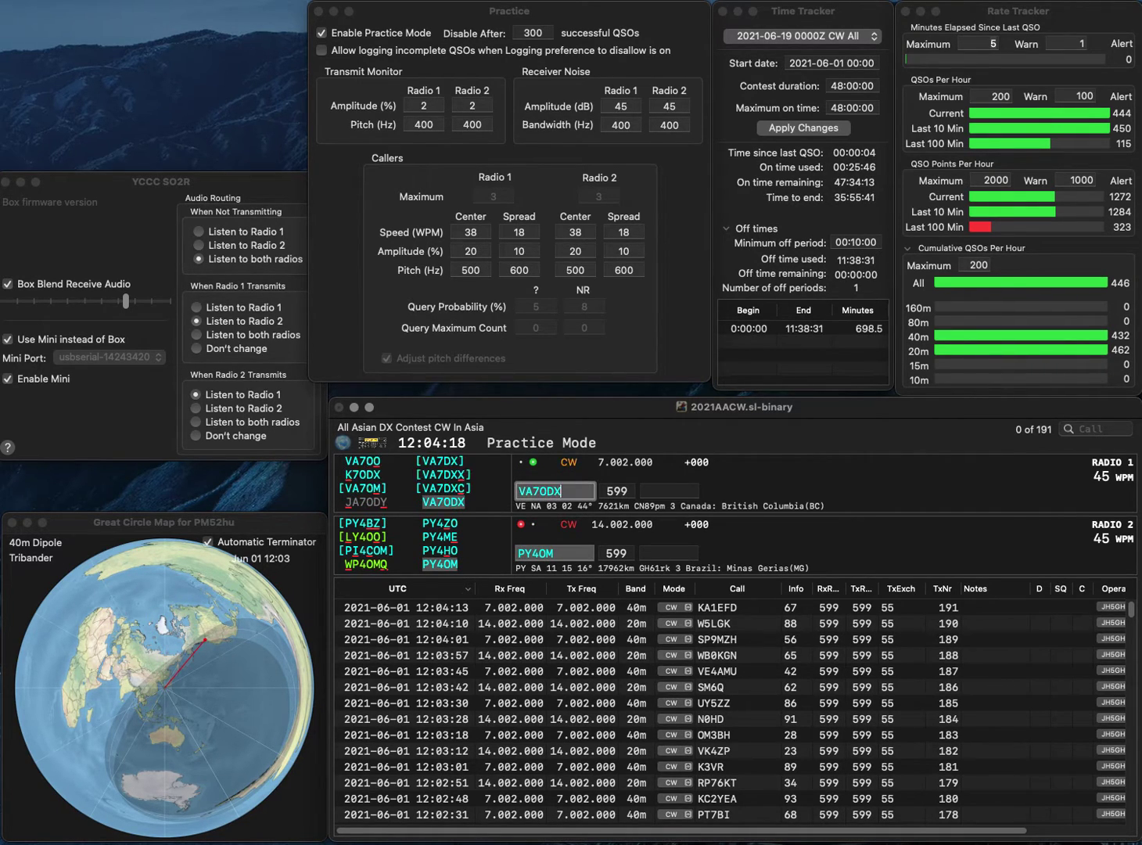
key("Return")
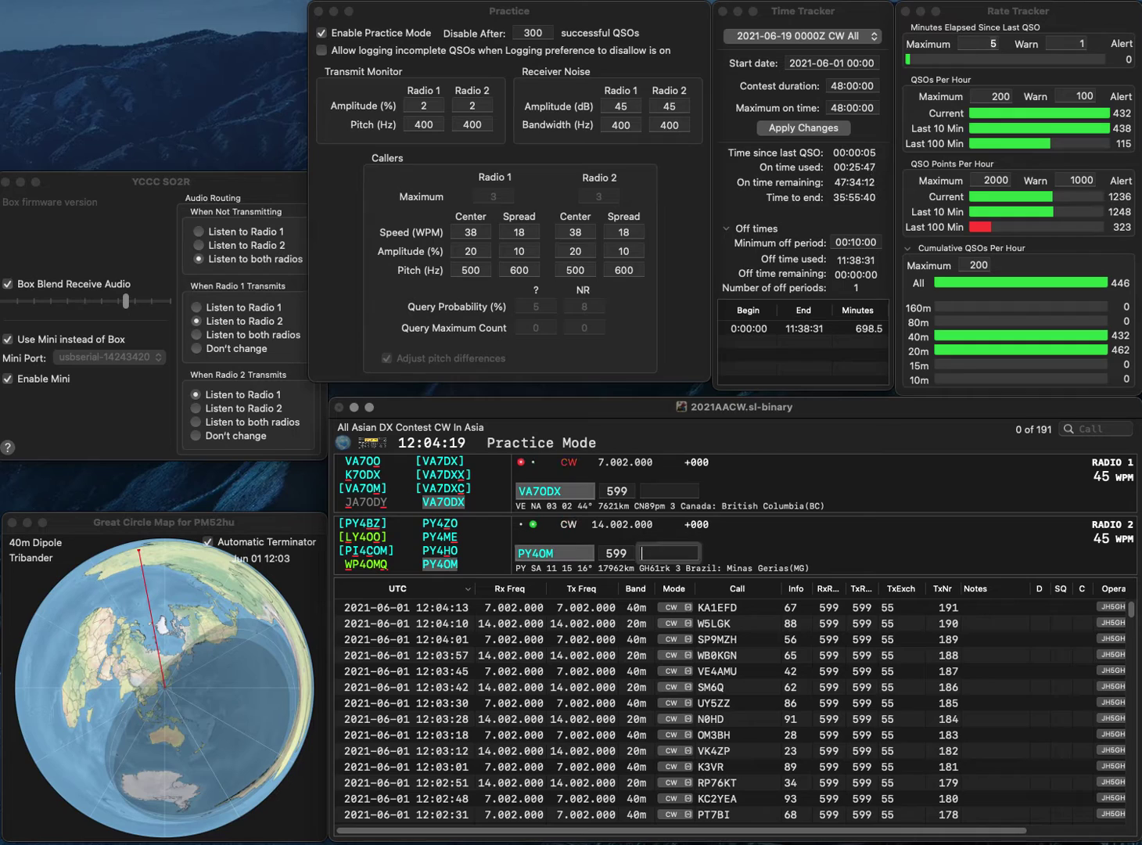
type("48")
key("Return")
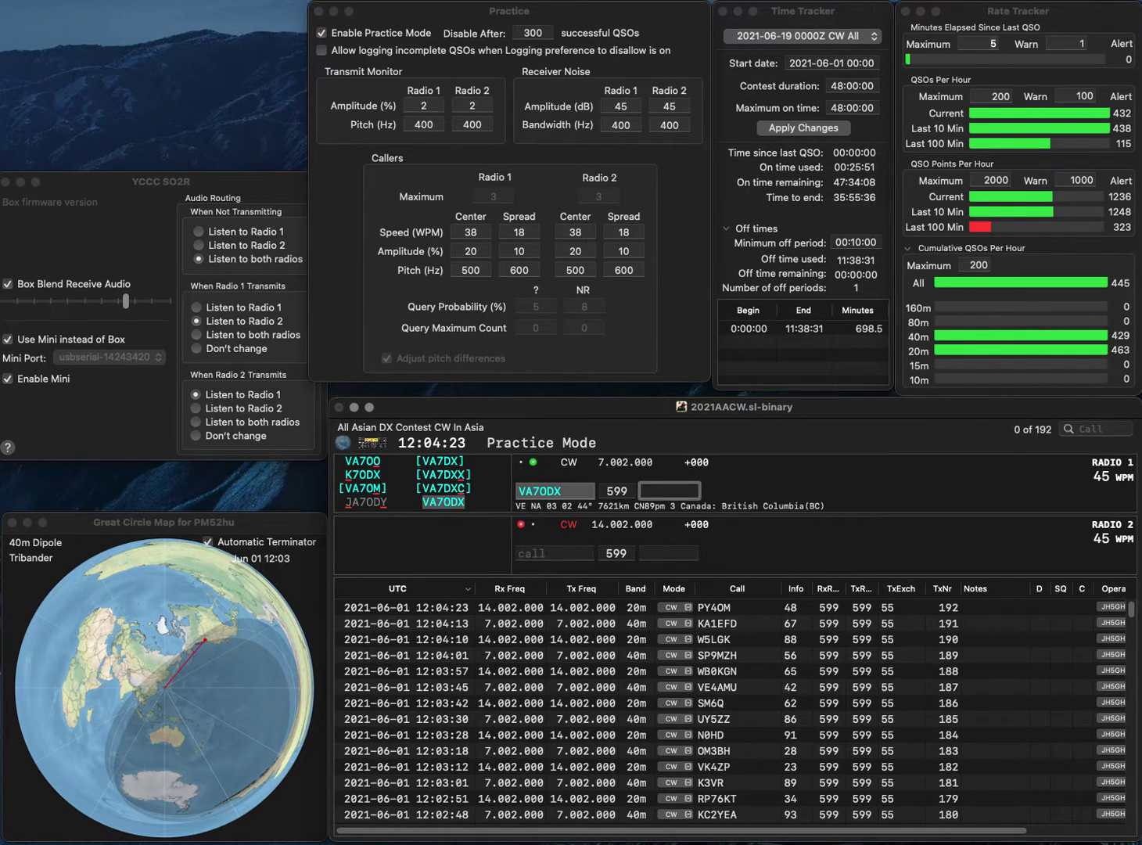
type("86")
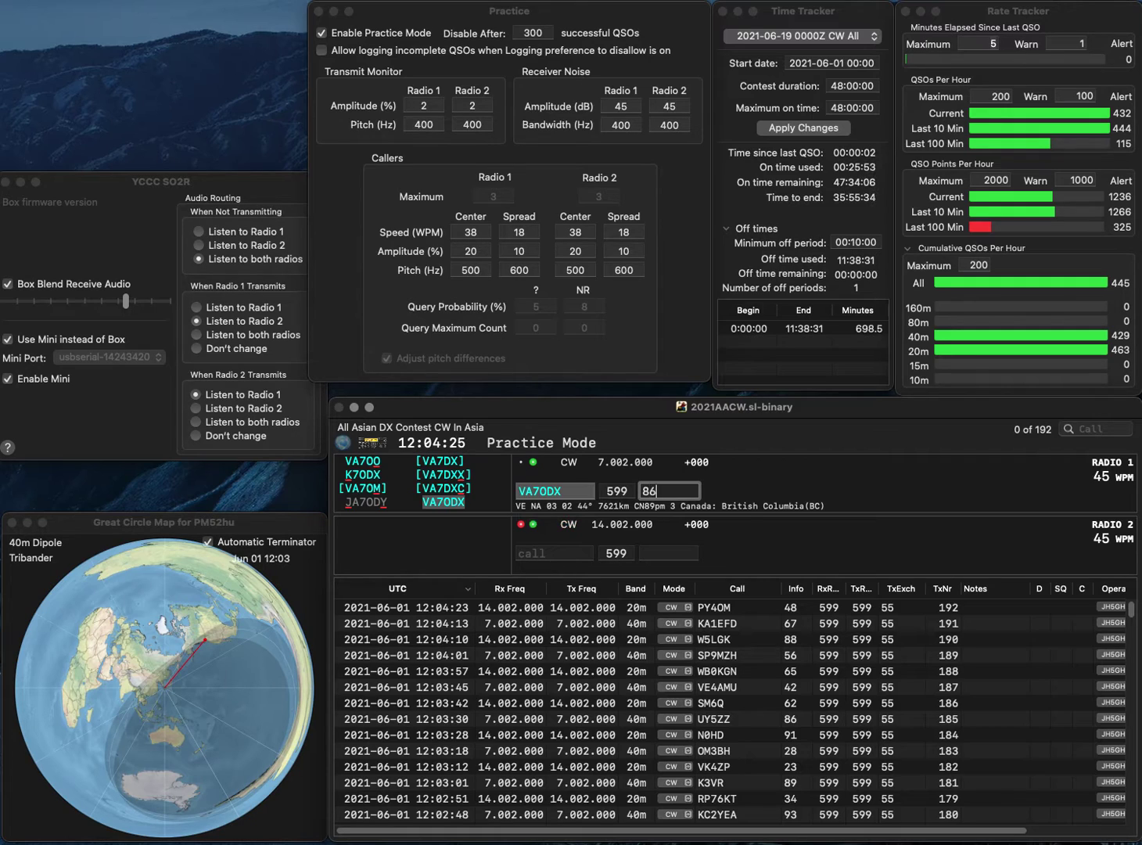
key("Return")
- Enter the partial call CEAP on Radio 2 and the call SI6M on Radio 1, answering each caller
type("CEAP")
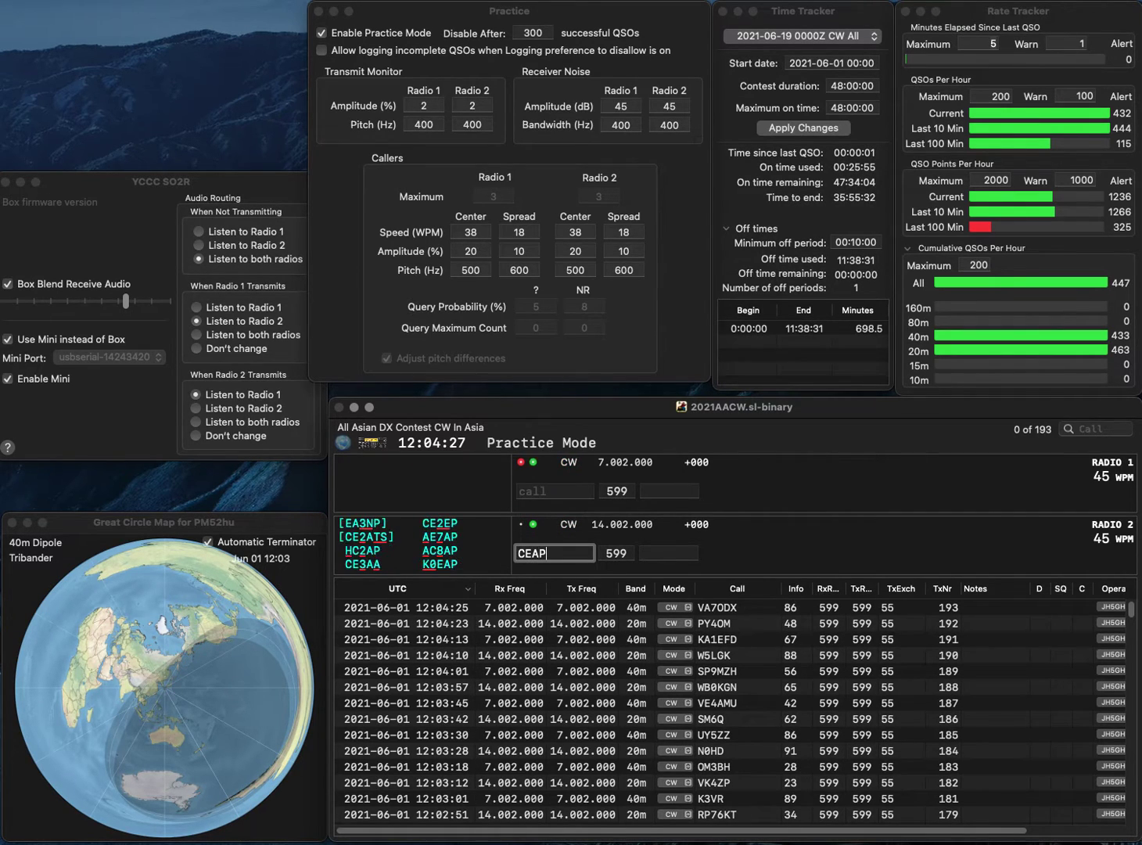
key("Return")
type("SI6M")
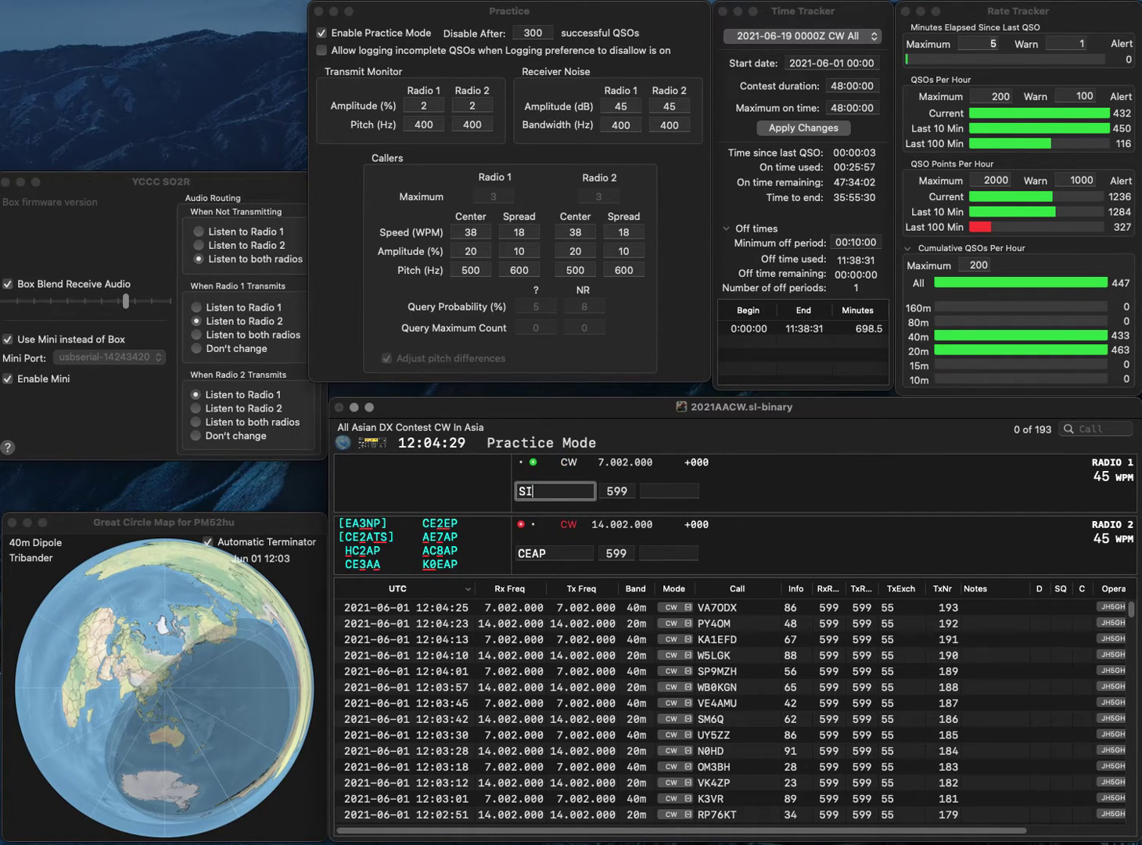
key("Return")
key("BackSpace")
key("BackSpace")
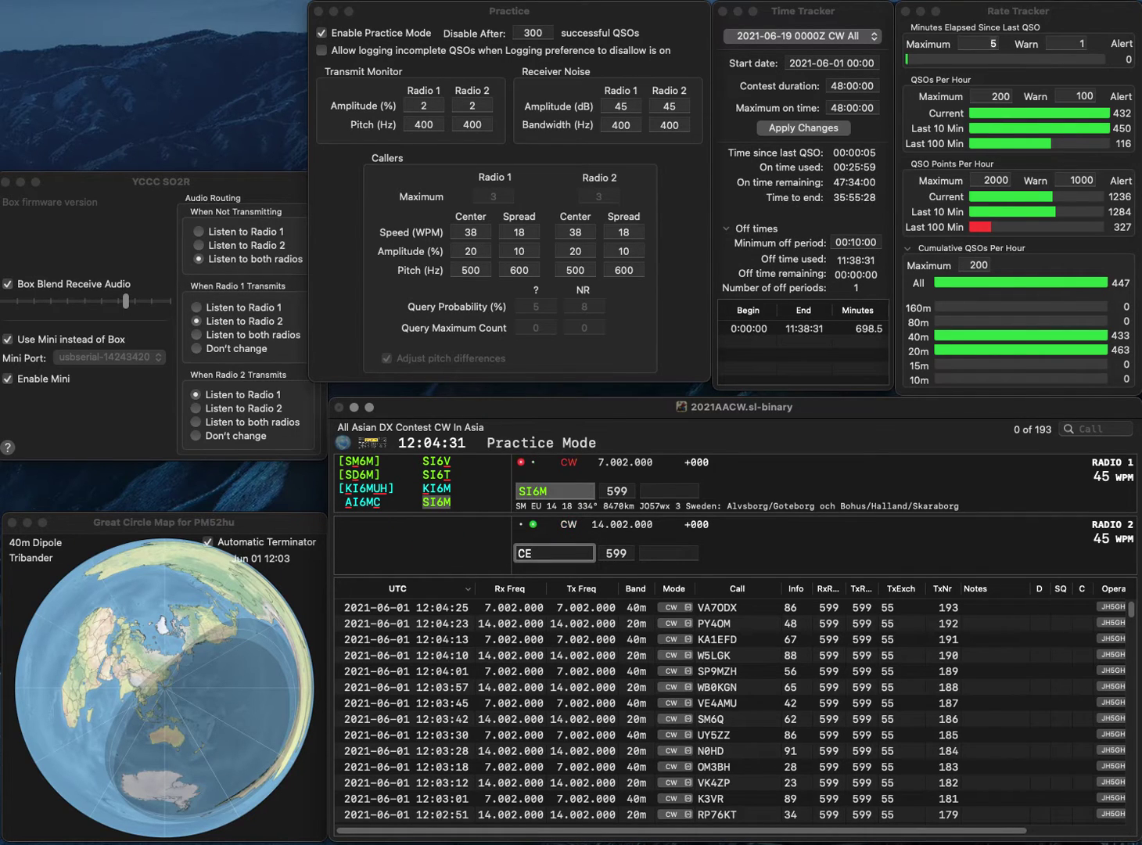
key("BackSpace")
type("T7APD")
key("Left")
key("Left")
key("Left")
type("7")
key("Return")
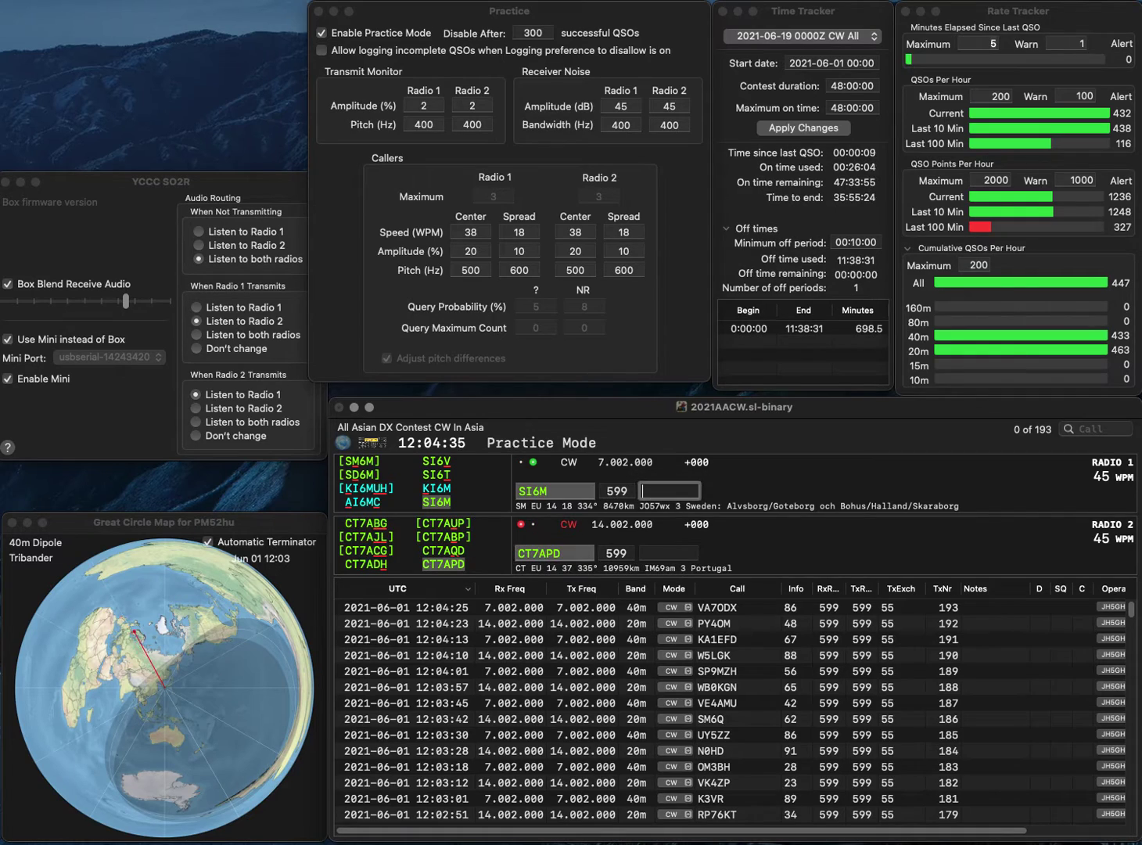
type("18")
key("Return")
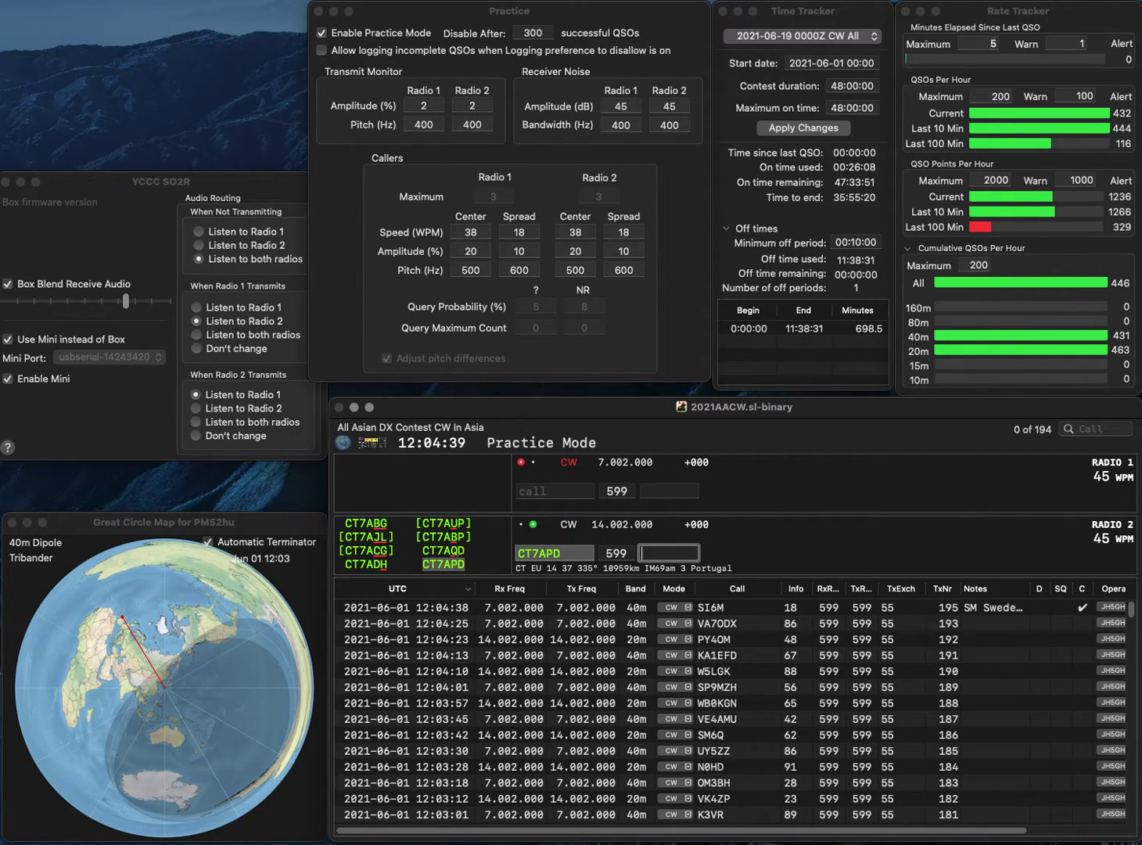
type("34")
key("Return")
type("WD9TNZ")
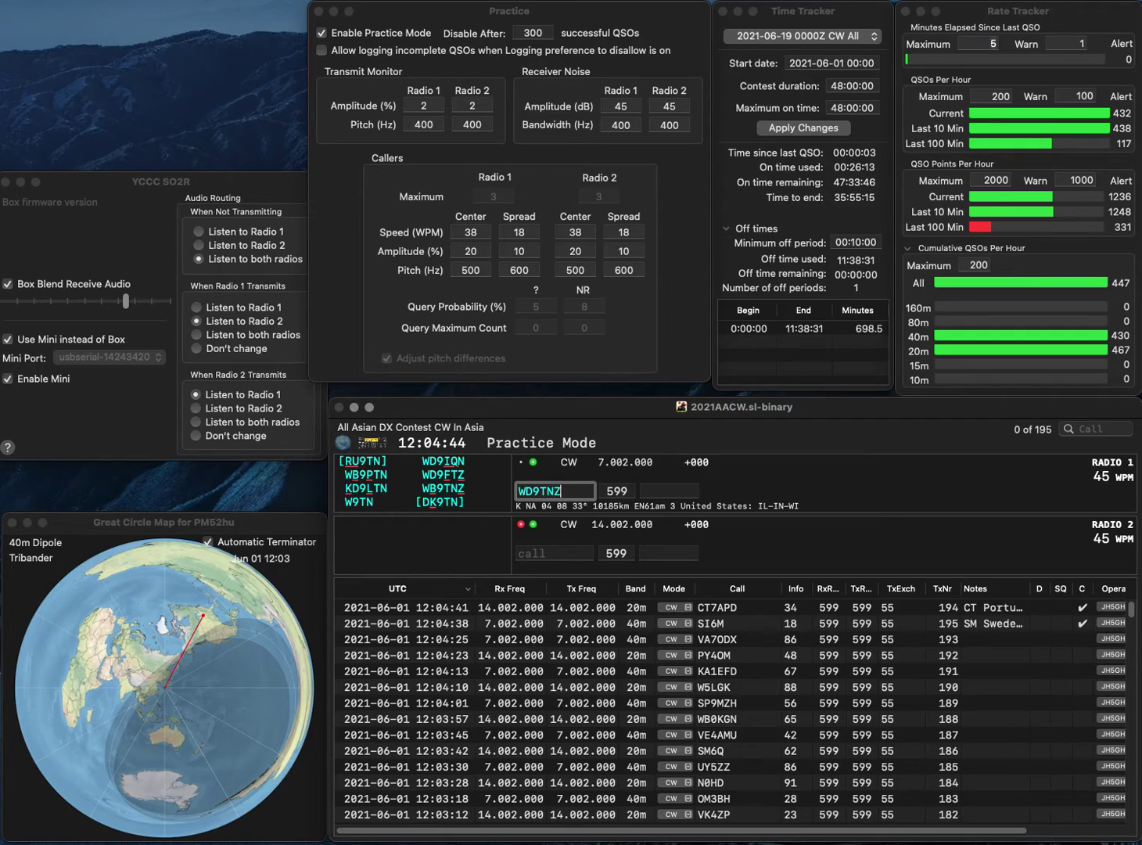
key("Return")
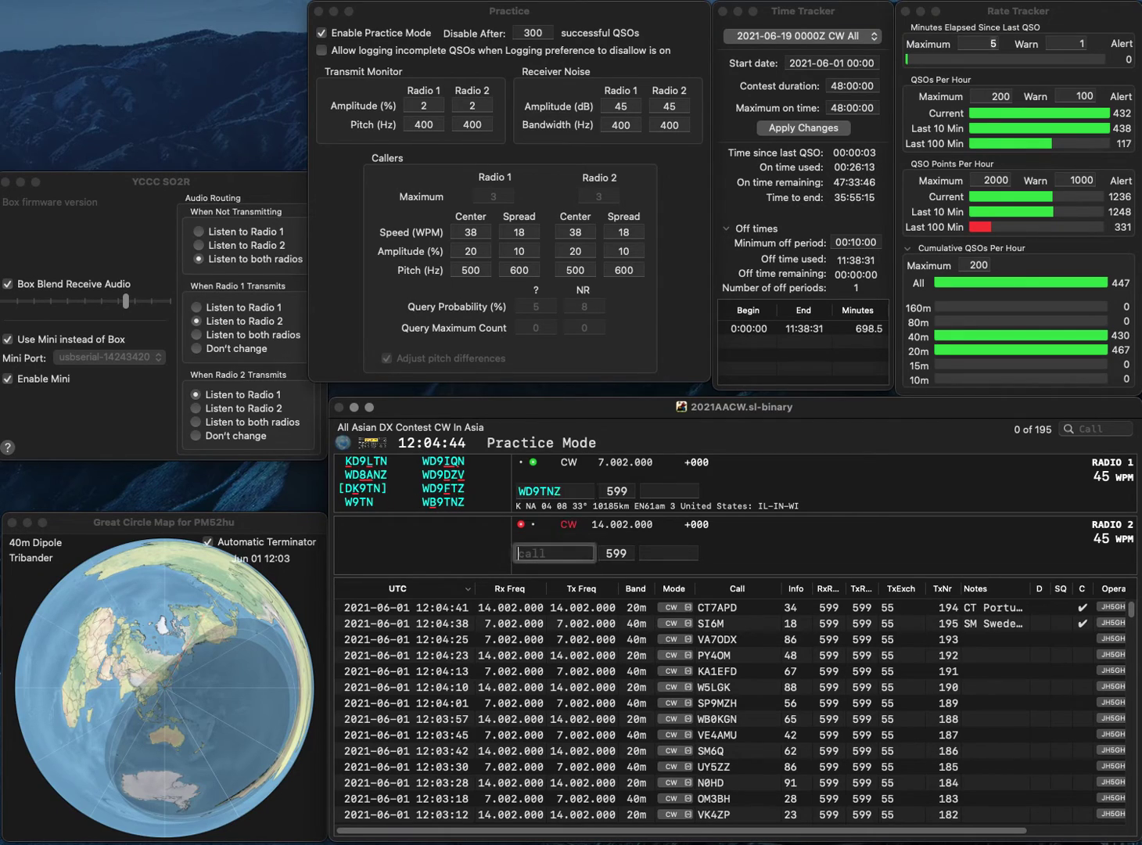
type("IK2YFT")
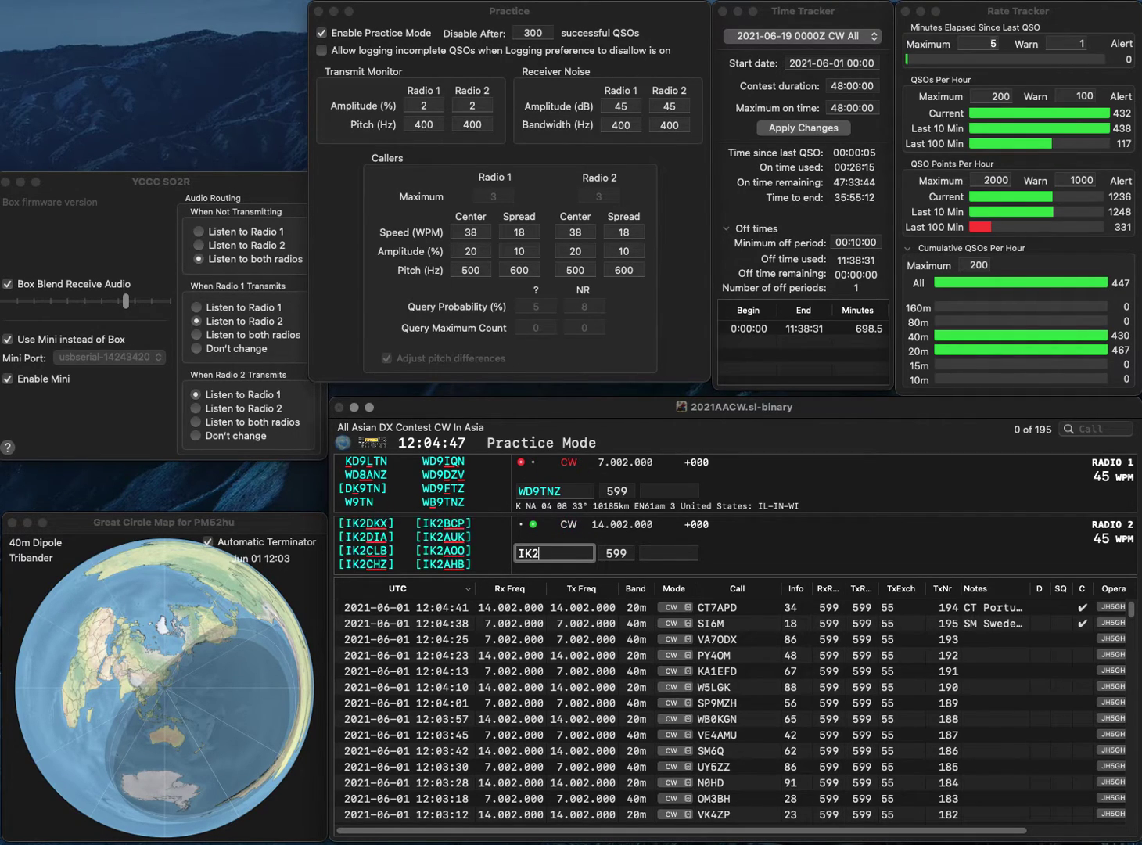
key("Left")
key("Left")
key("Left")
key("Left")
key("BackSpace")
type("B")
key("Return")
key("space")
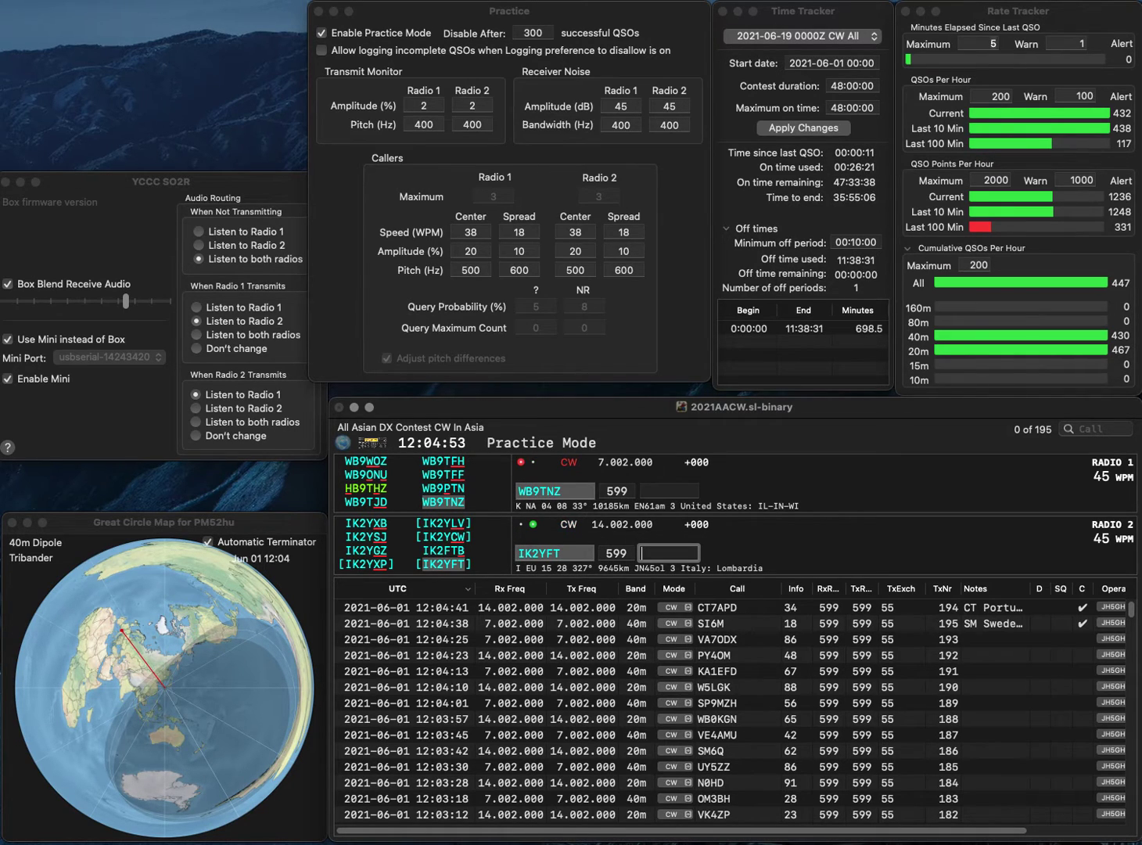
type("44")
key("Tab")
key("Return")
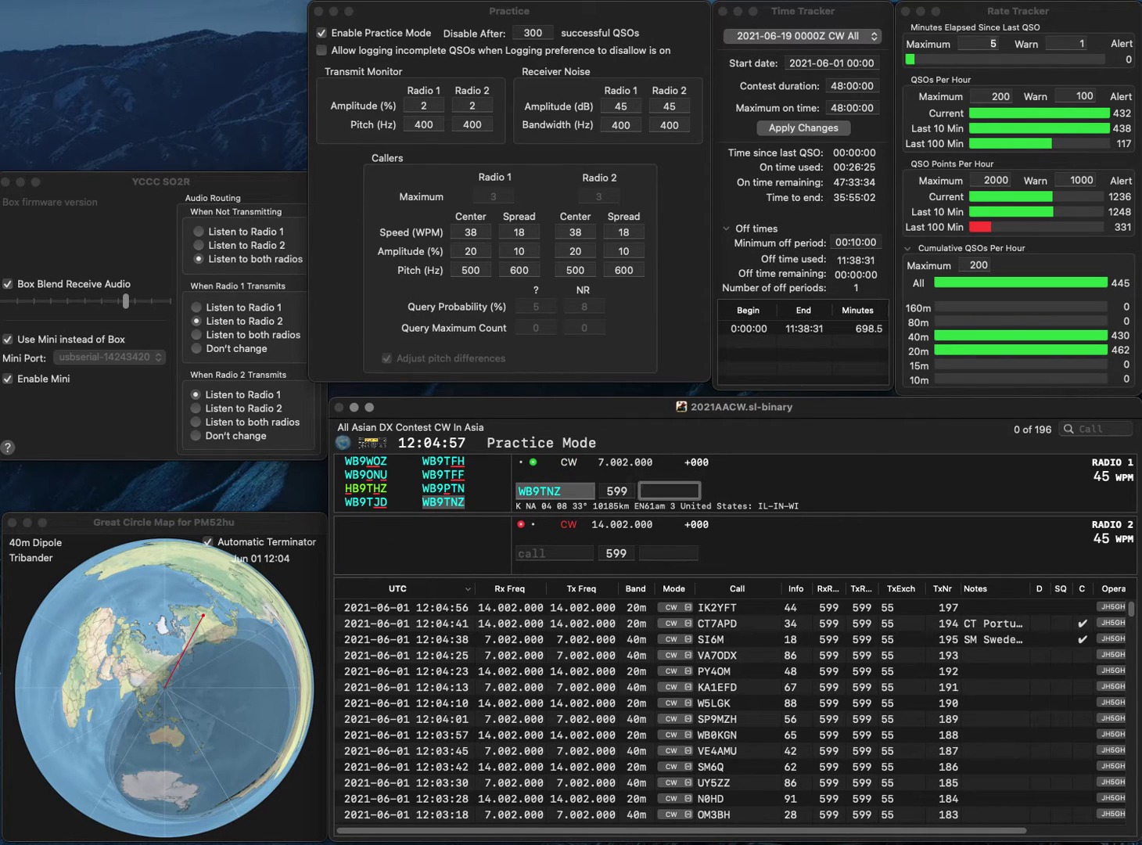
type("63")
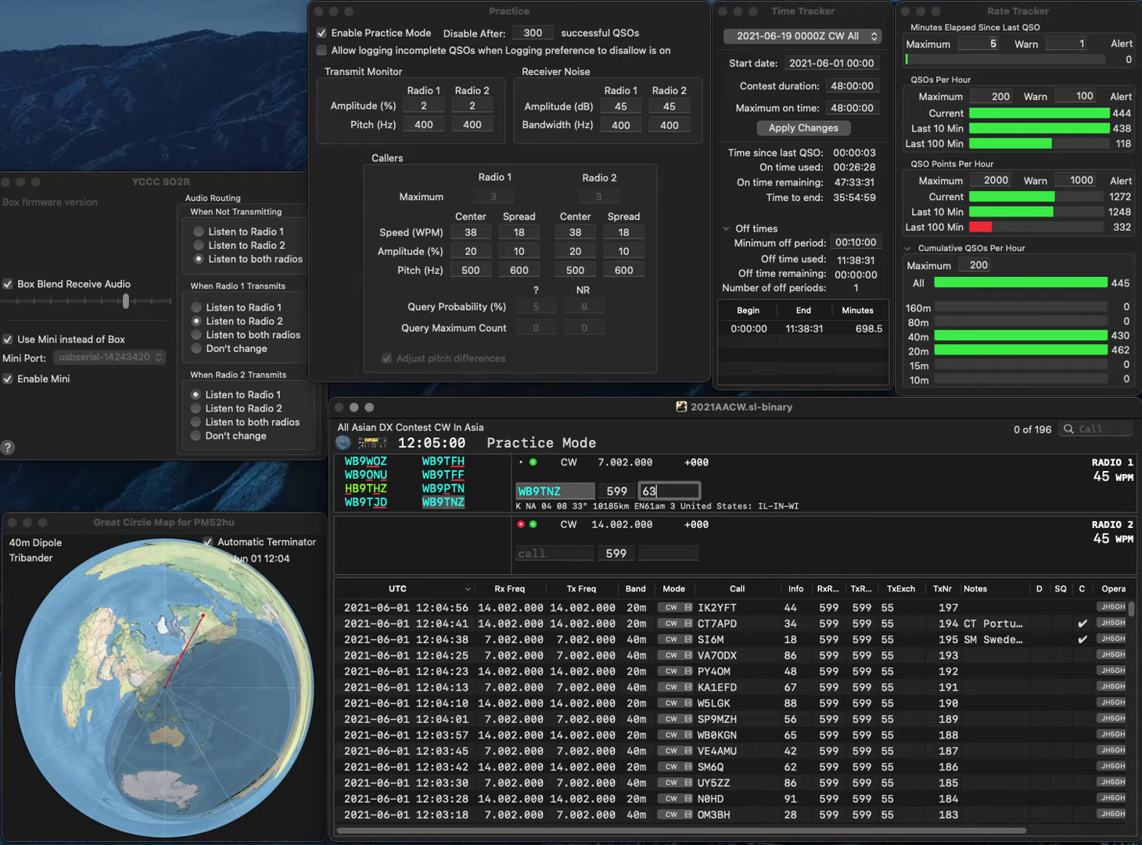
key("Return")
type("JTT")
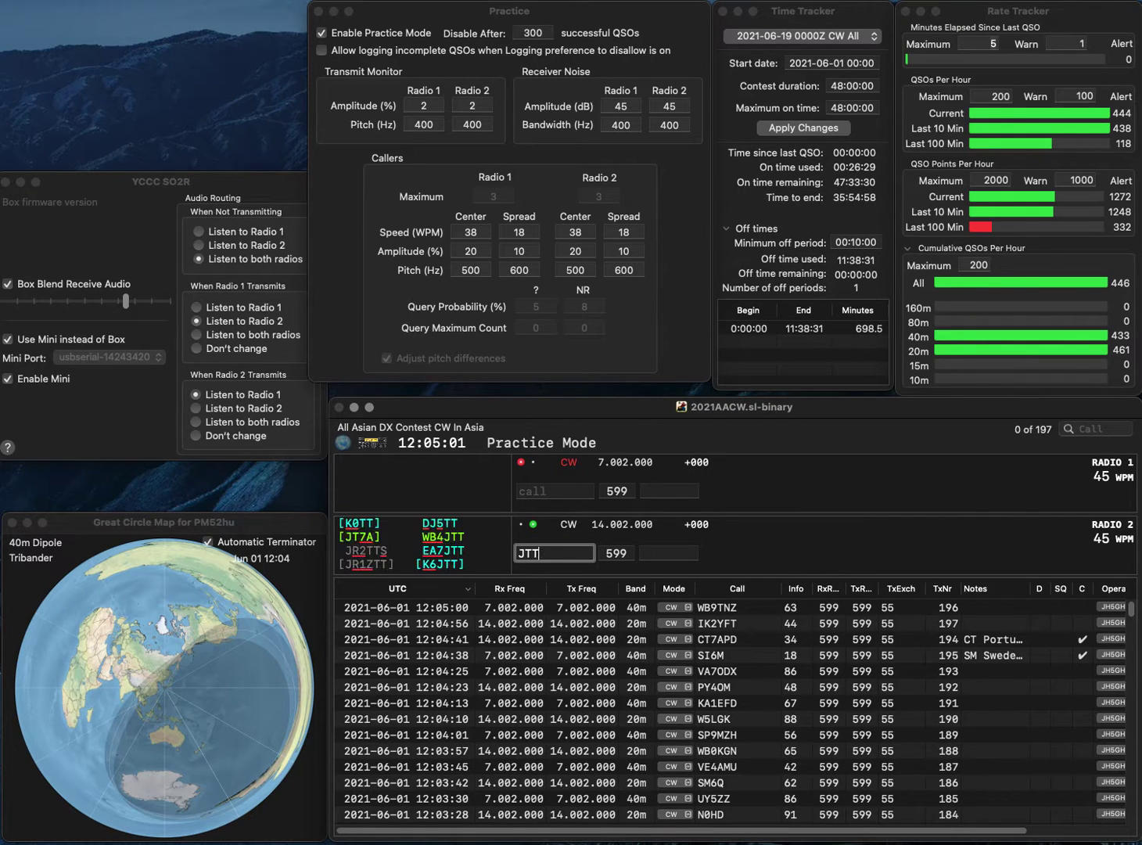
key("Home")
type("EA7")
key("Return")
type("KB9DE")
key("Home")
key("Delete")
type("Y")
key("Return")
left_click(669, 553)
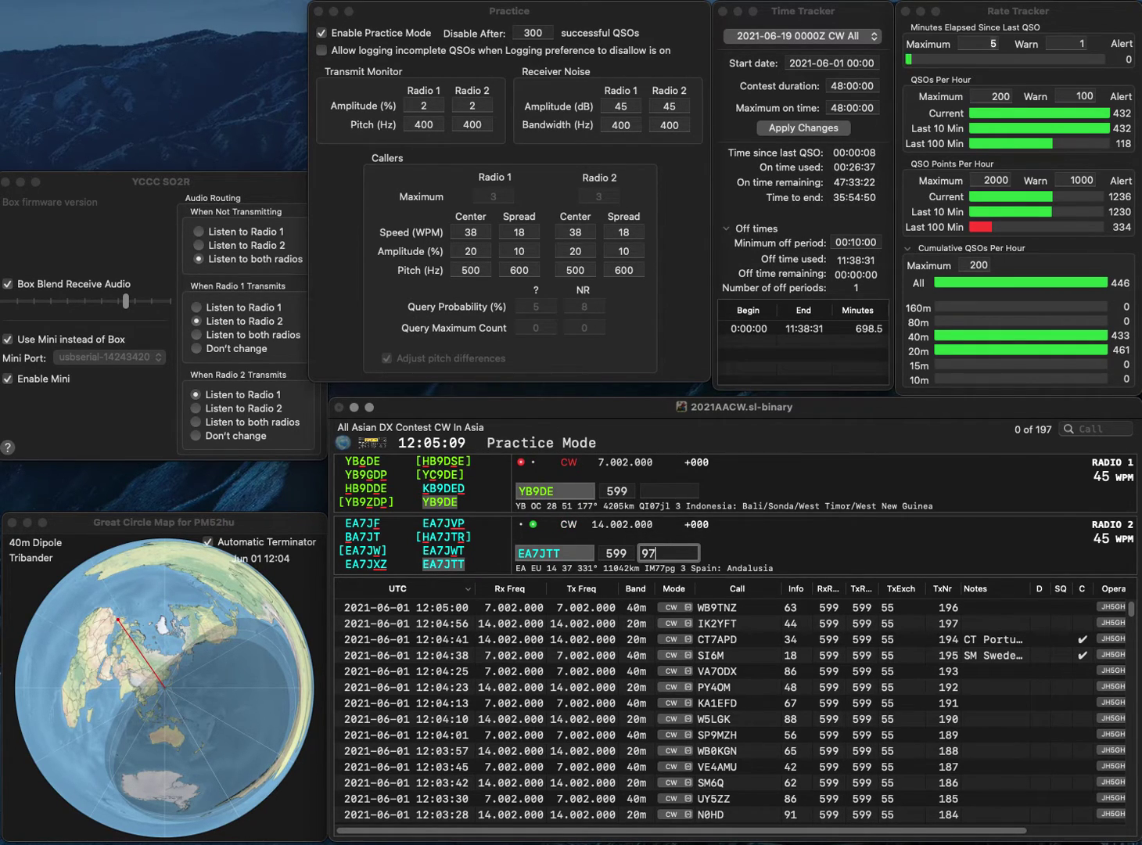
key("Return")
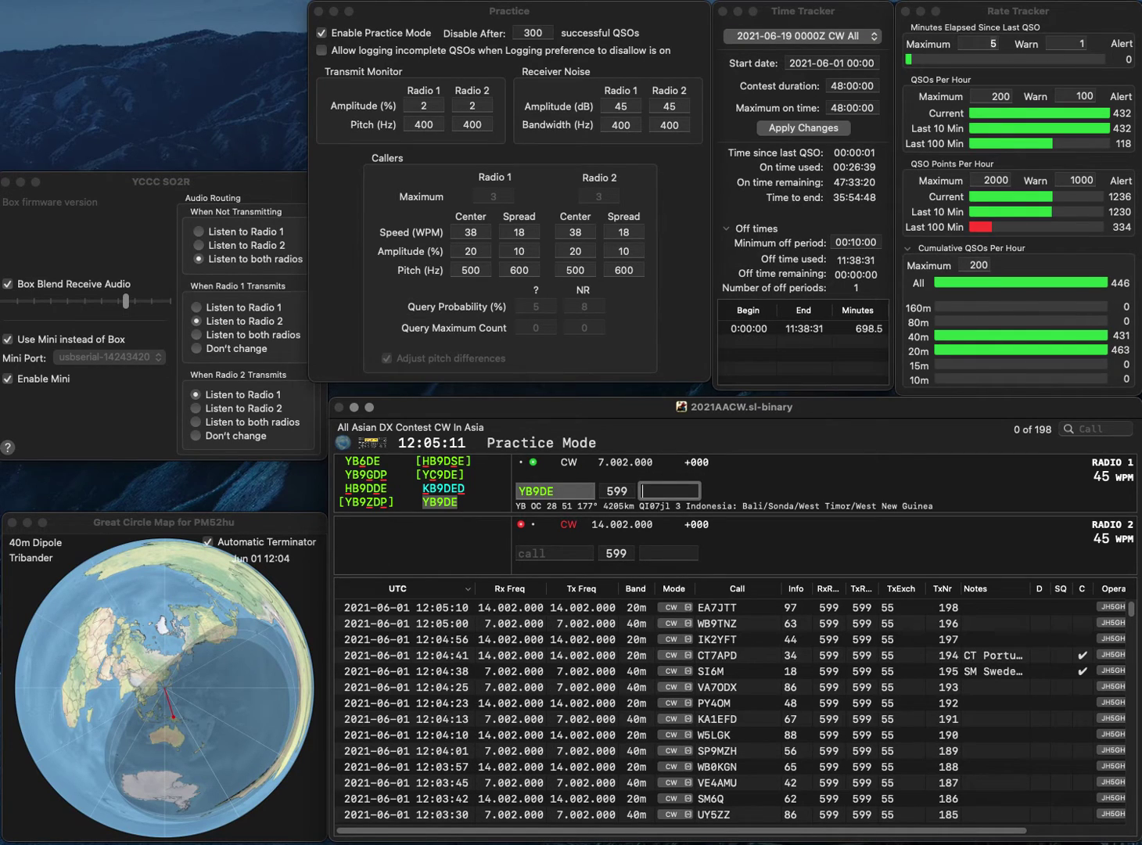
type("70")
key("Return")
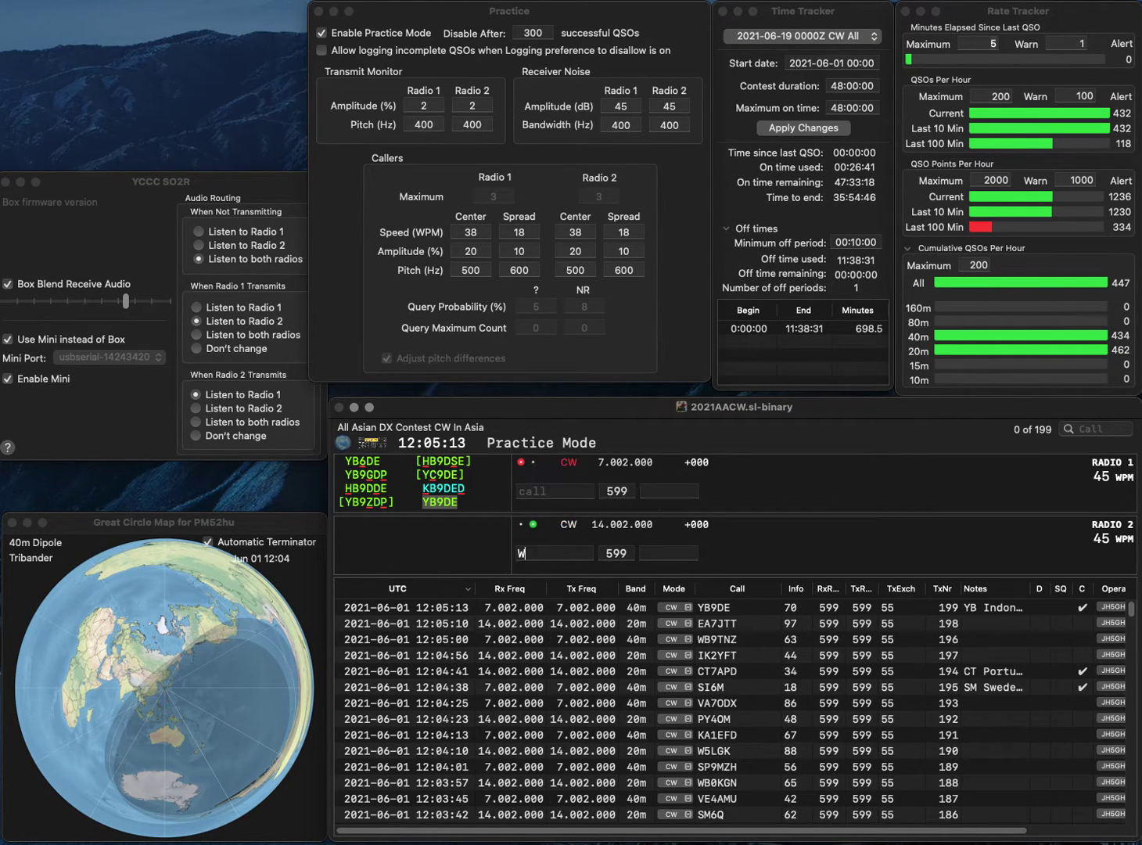
type("KA0KVW")
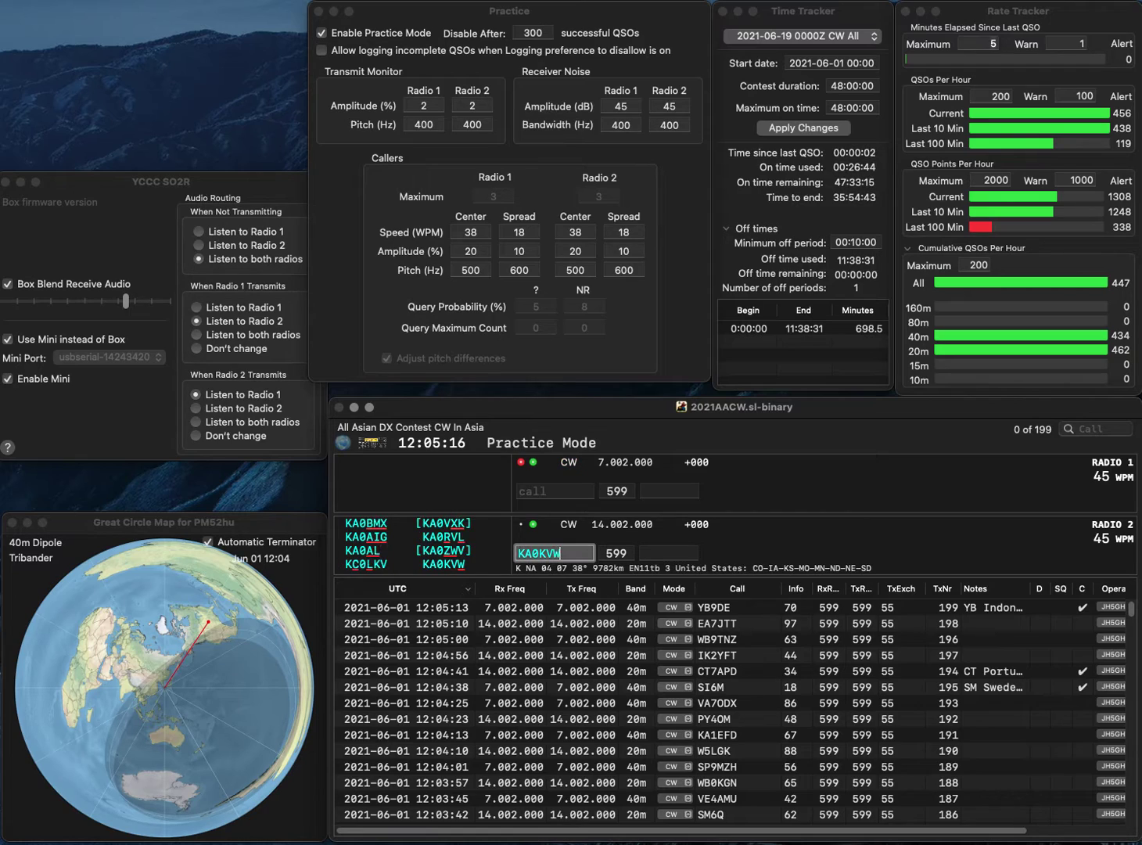
key("Return")
type("F0")
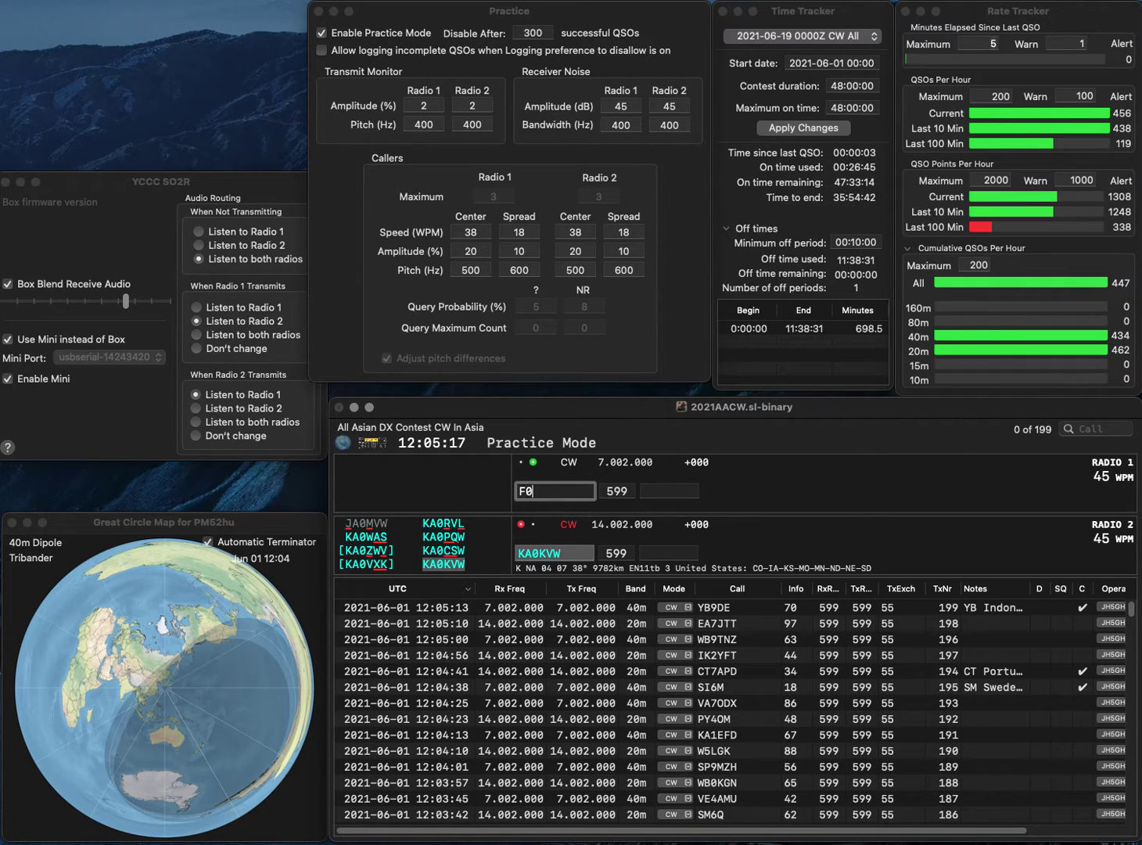
type("R")
key("Home")
type("K")
key("Return")
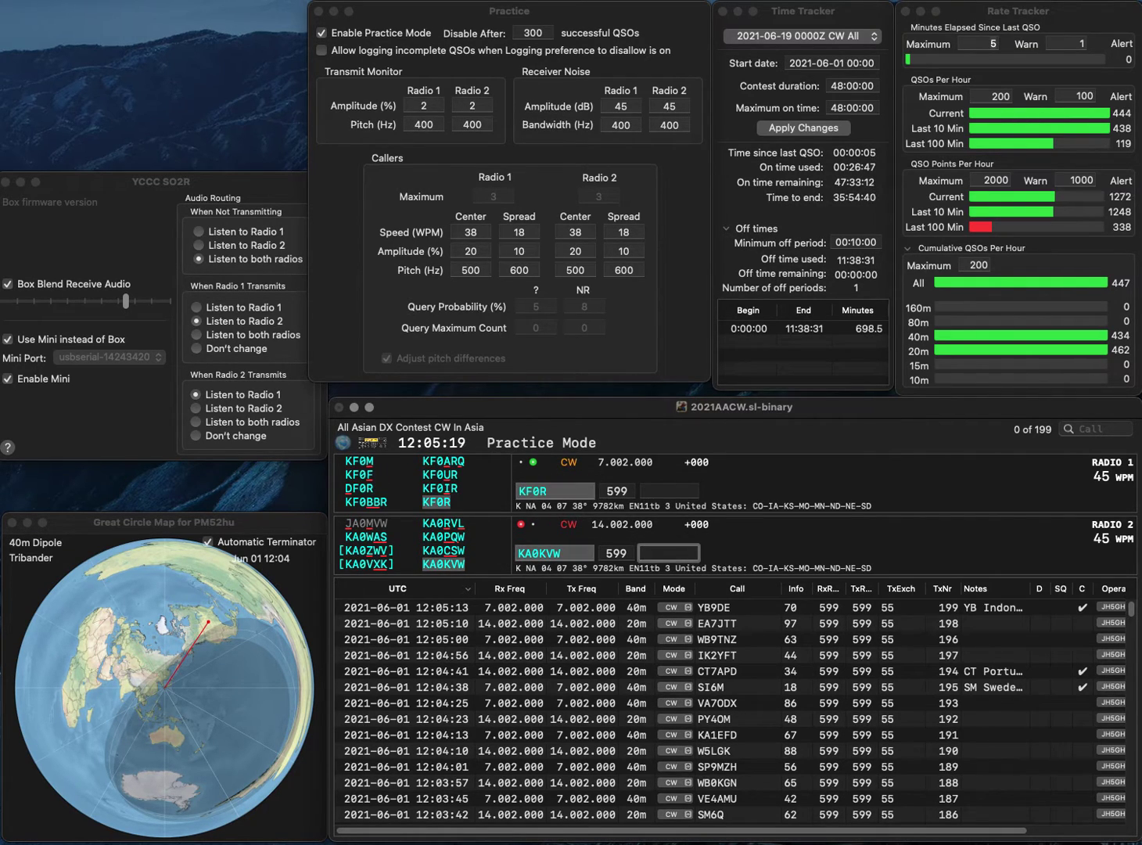
type("71")
key("Return")
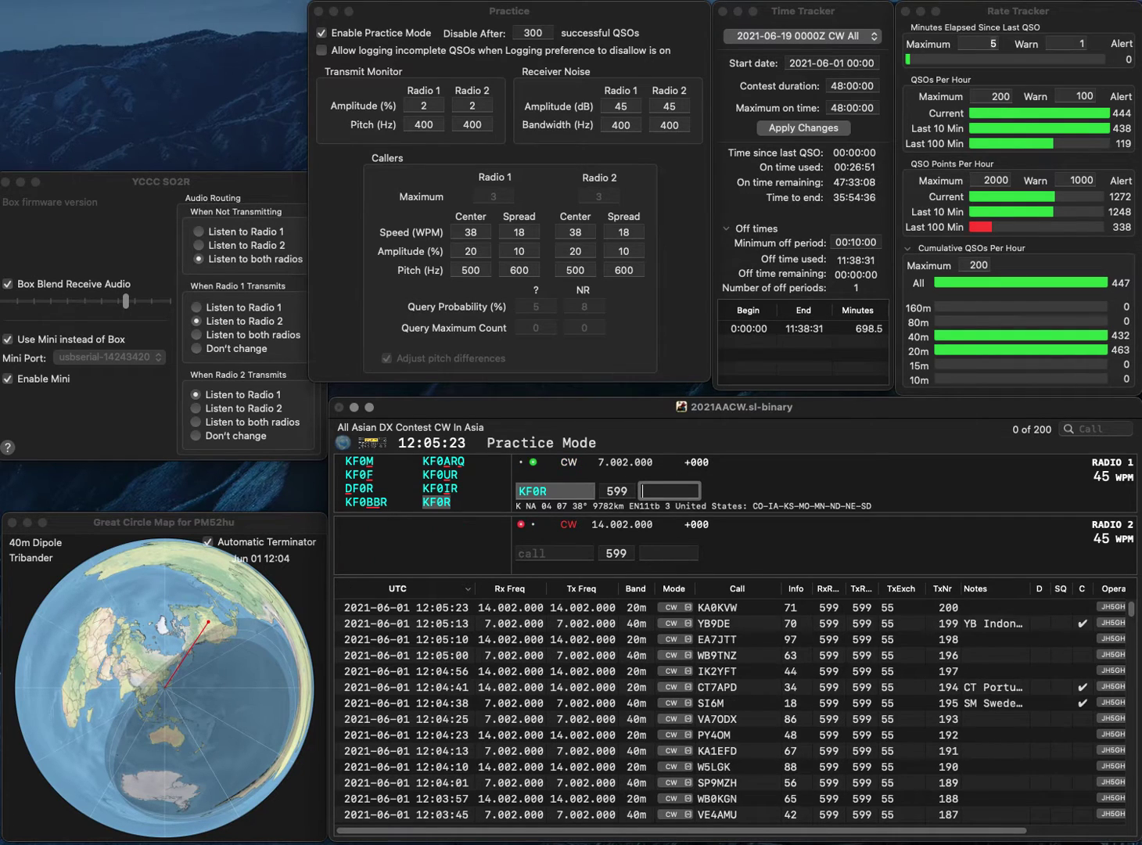
type("53")
key("Return")
- Enter the calls W1VEM on Radio 2 and W3QT on Radio 1, sending each station the exchange
type("W1")
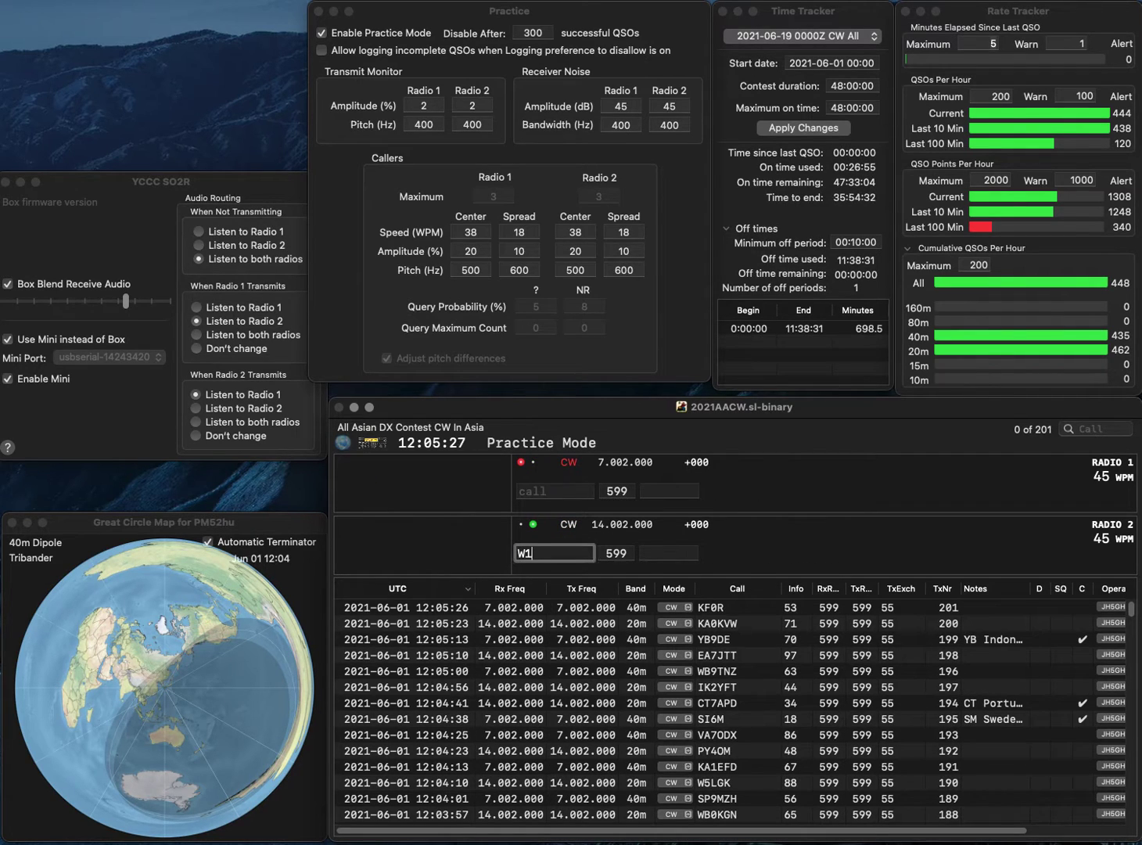
type("VEM")
key("Return")
type("W3QT")
key("Return")
key("Tab")
key("Tab")
type("26")
key("Return")
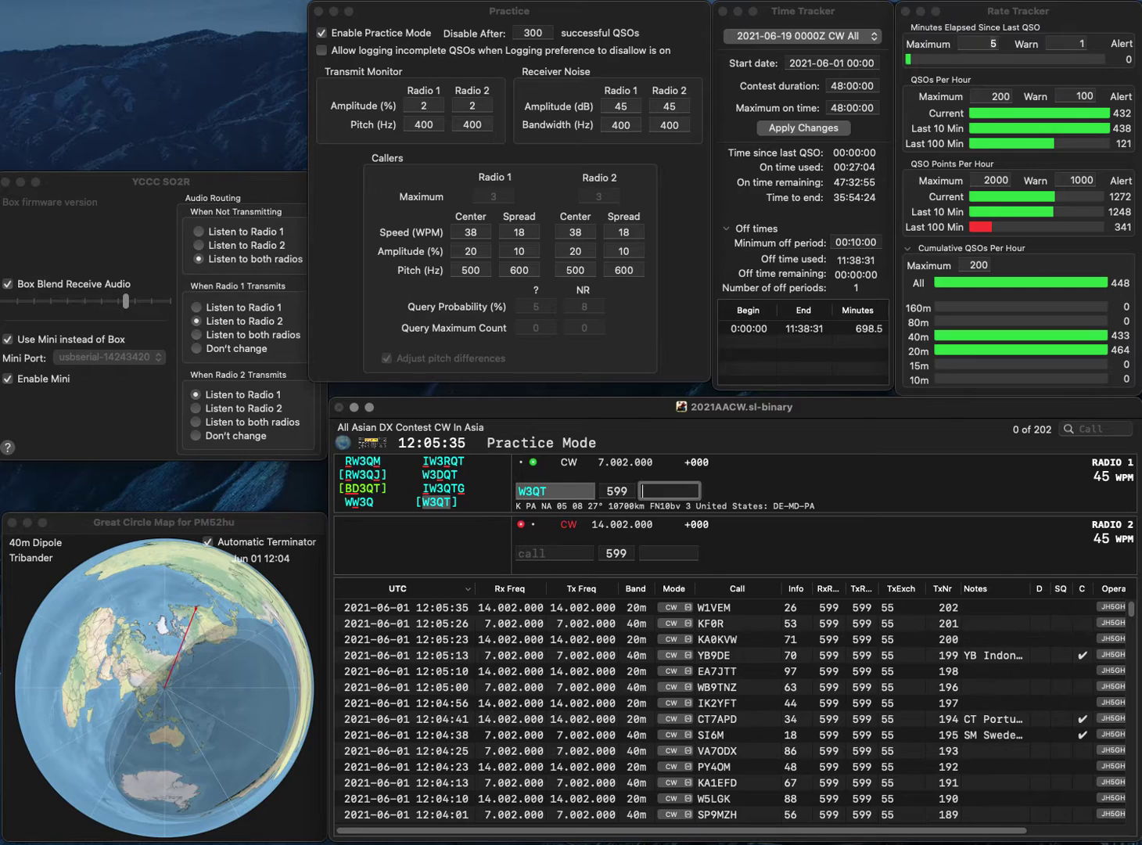
type("9")
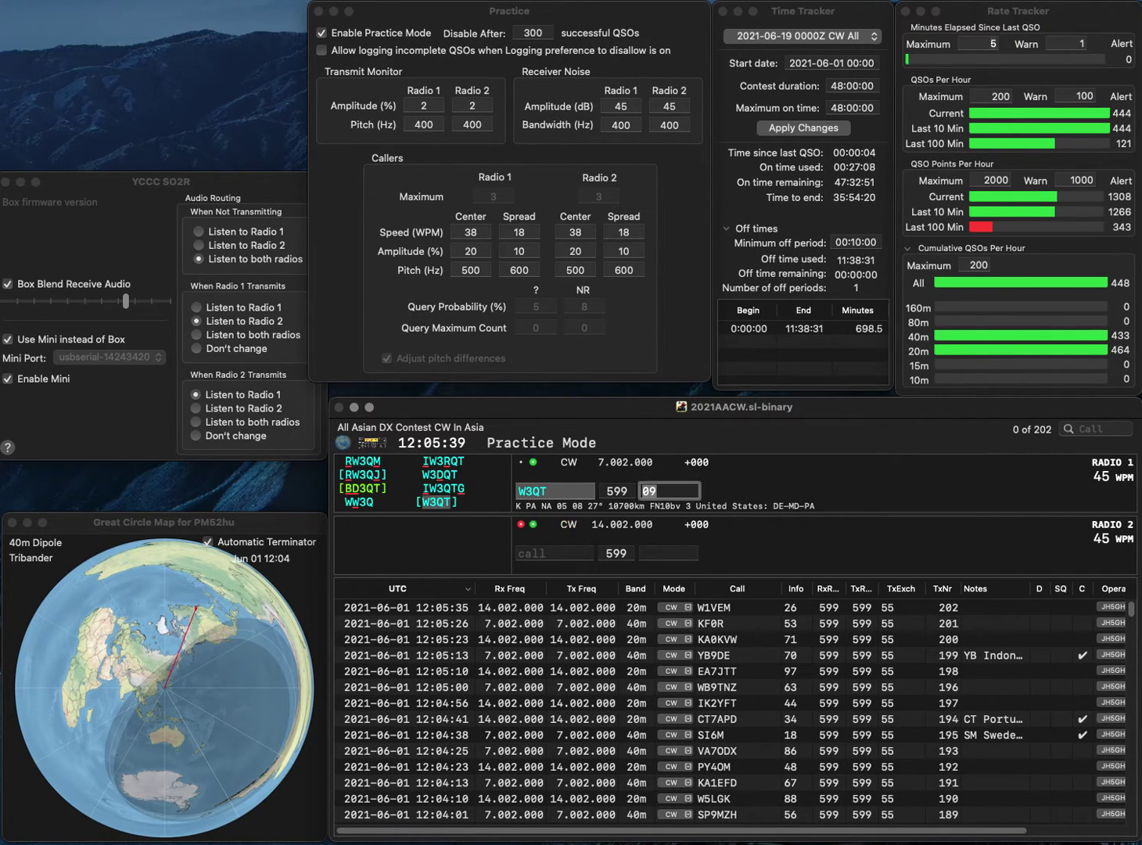
key("Return")
- Enter the call YP9J on Radio 2 and the partial call V6B on Radio 1, answering each caller
left_click(554, 553)
type("P9")
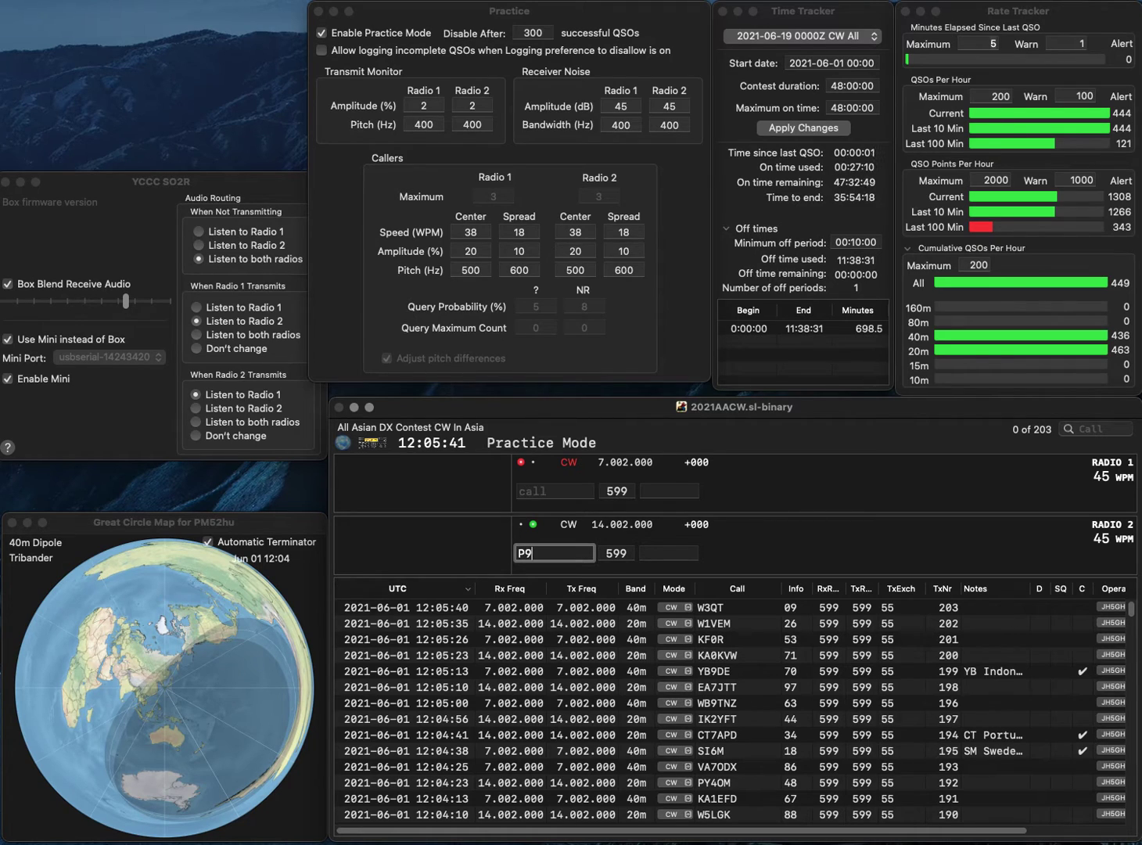
type("J")
key("Home")
type("Y")
key("Return")
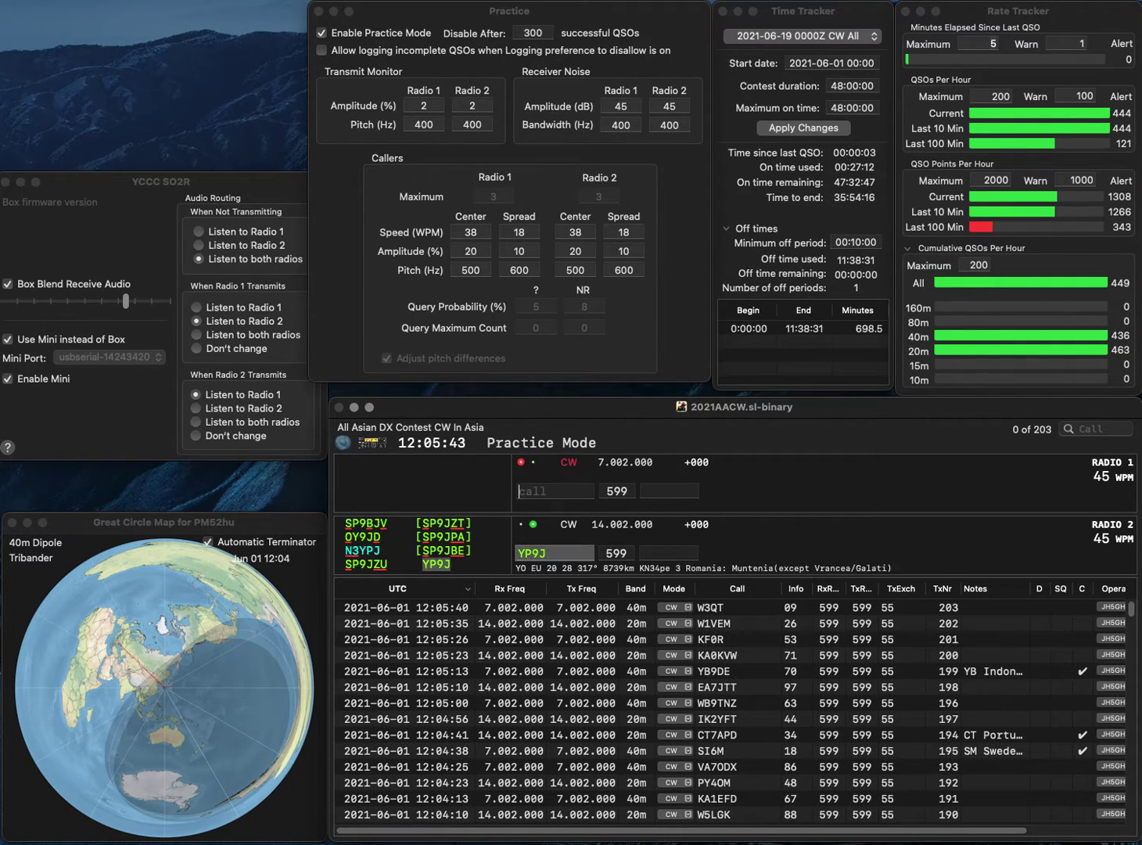
type("V")
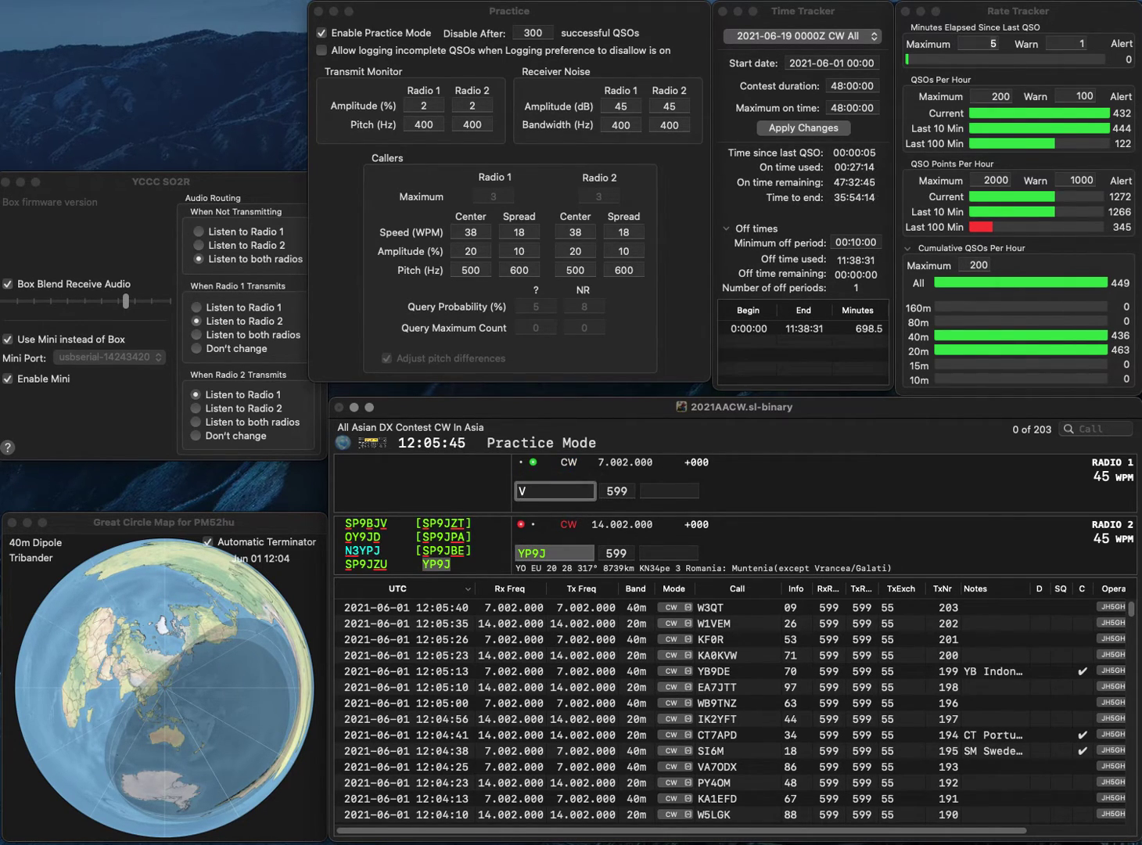
type("6B")
key("Return")
- Log YP9J on Radio 2 with received exchange 94
type("94")
key("Return")
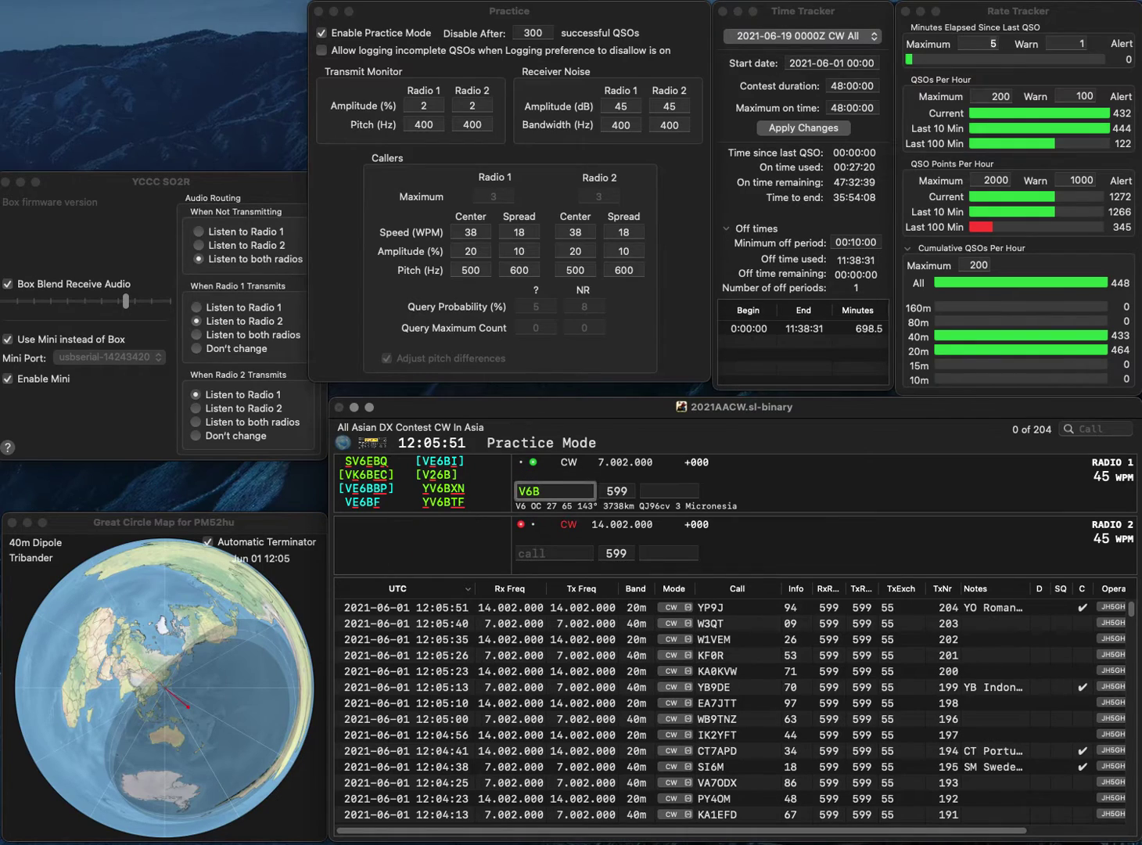
- Change the Radio 1 call to VB5B and enter N4EXA on Radio 2, answering each caller
key("BackSpace")
type("B")
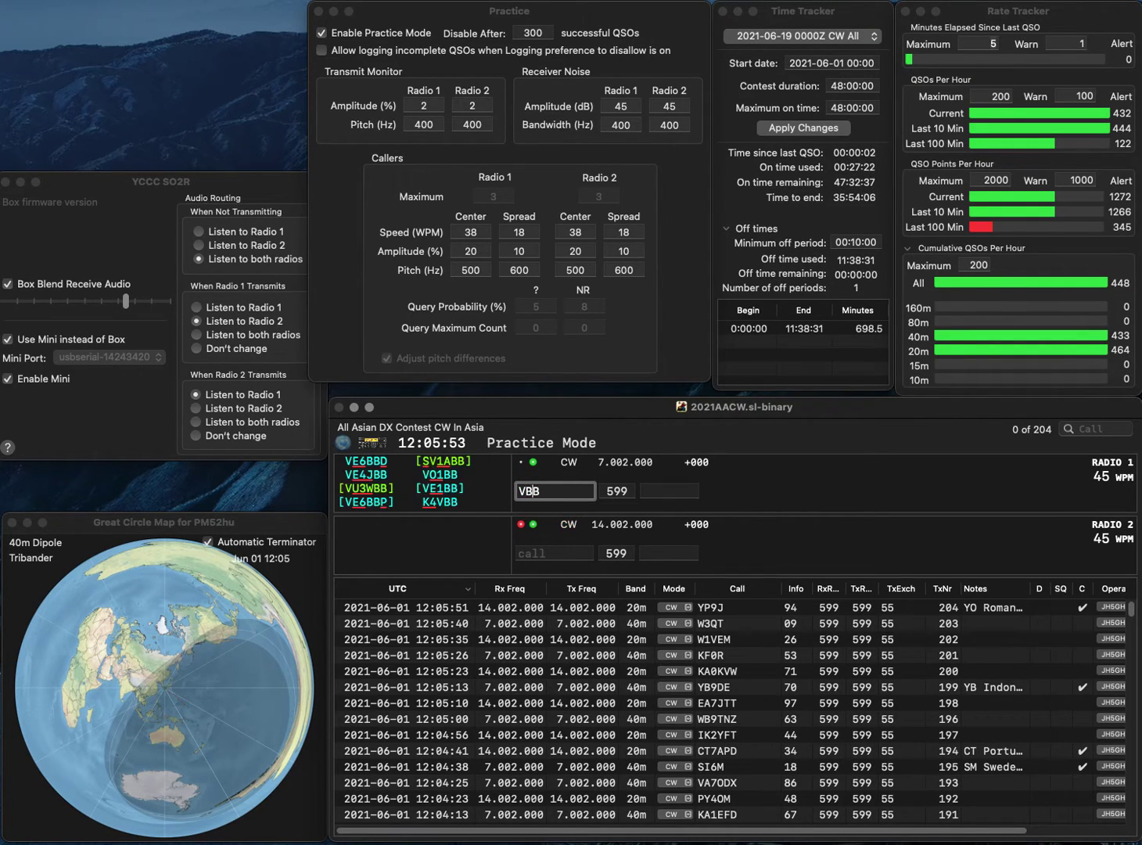
type("5")
key("Return")
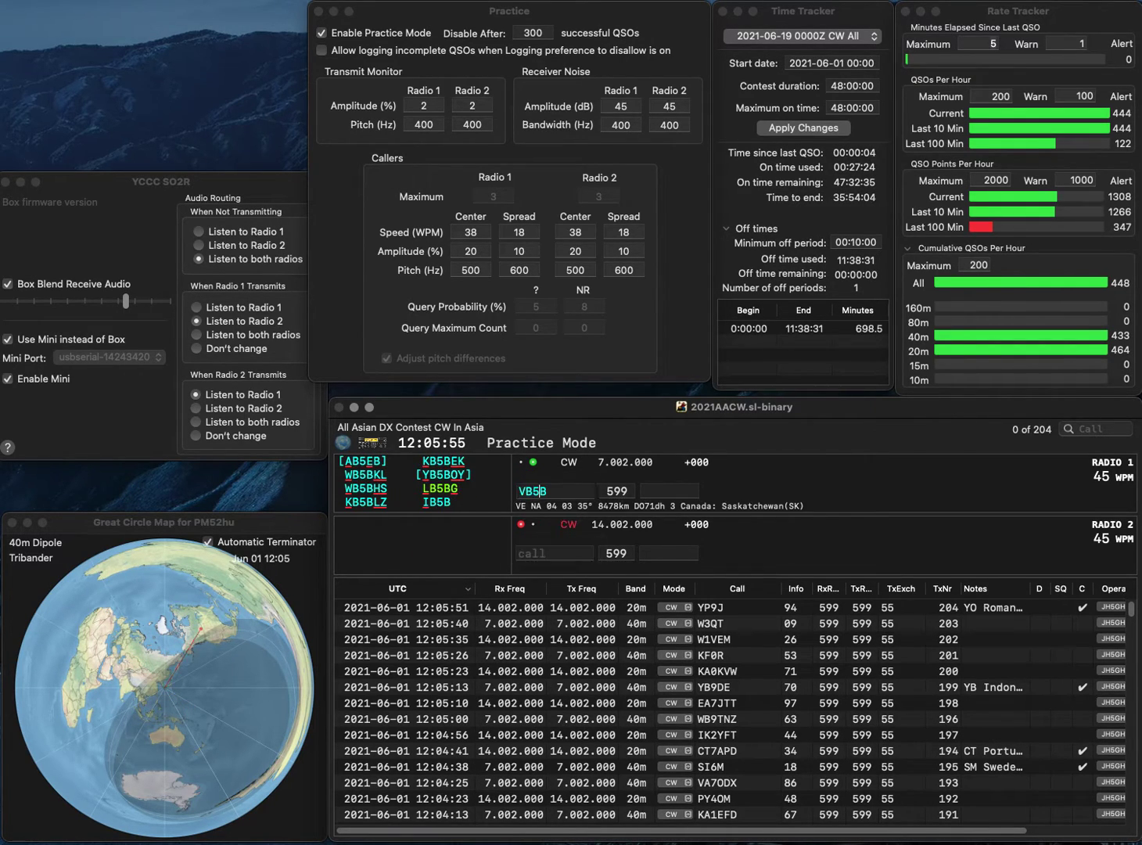
type("N4EXA")
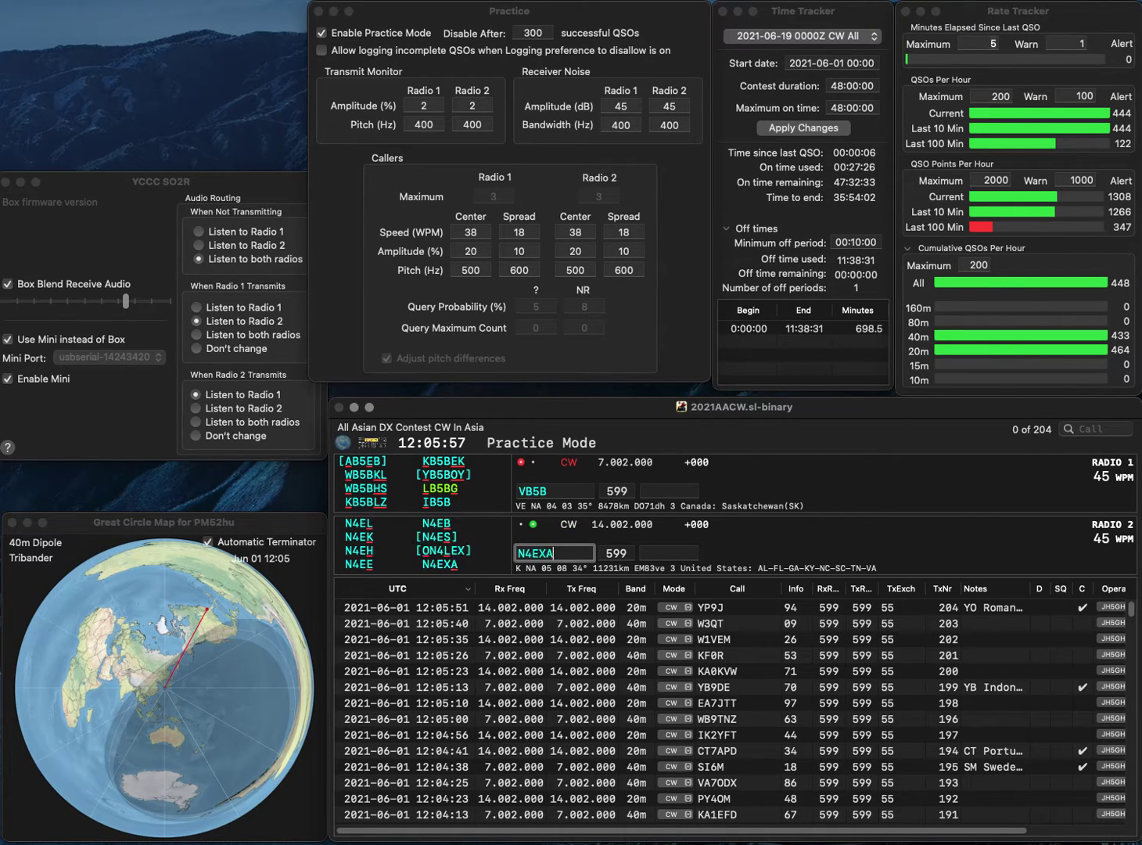
key("Return")
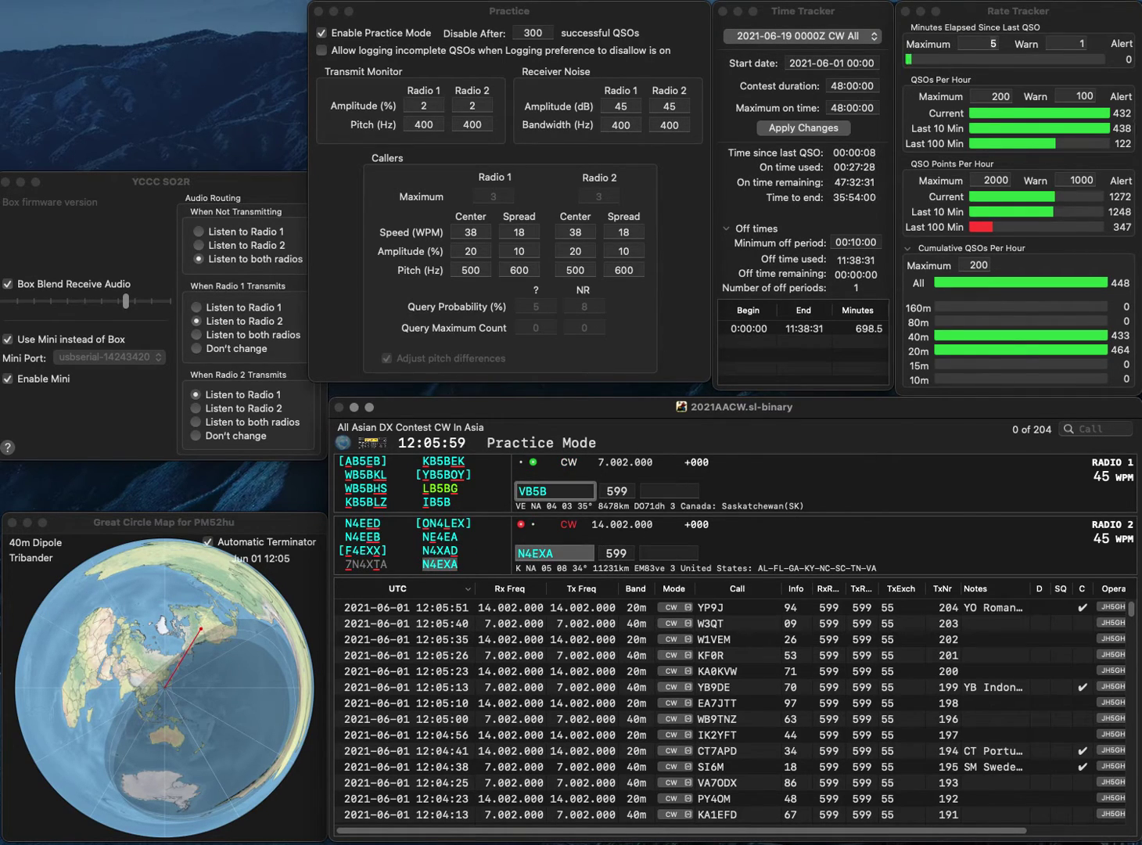
- Correct the Radio 1 call to VB2Z and send that station the exchange
key("BackSpace")
type("2")
key("Right")
key("BackSpace")
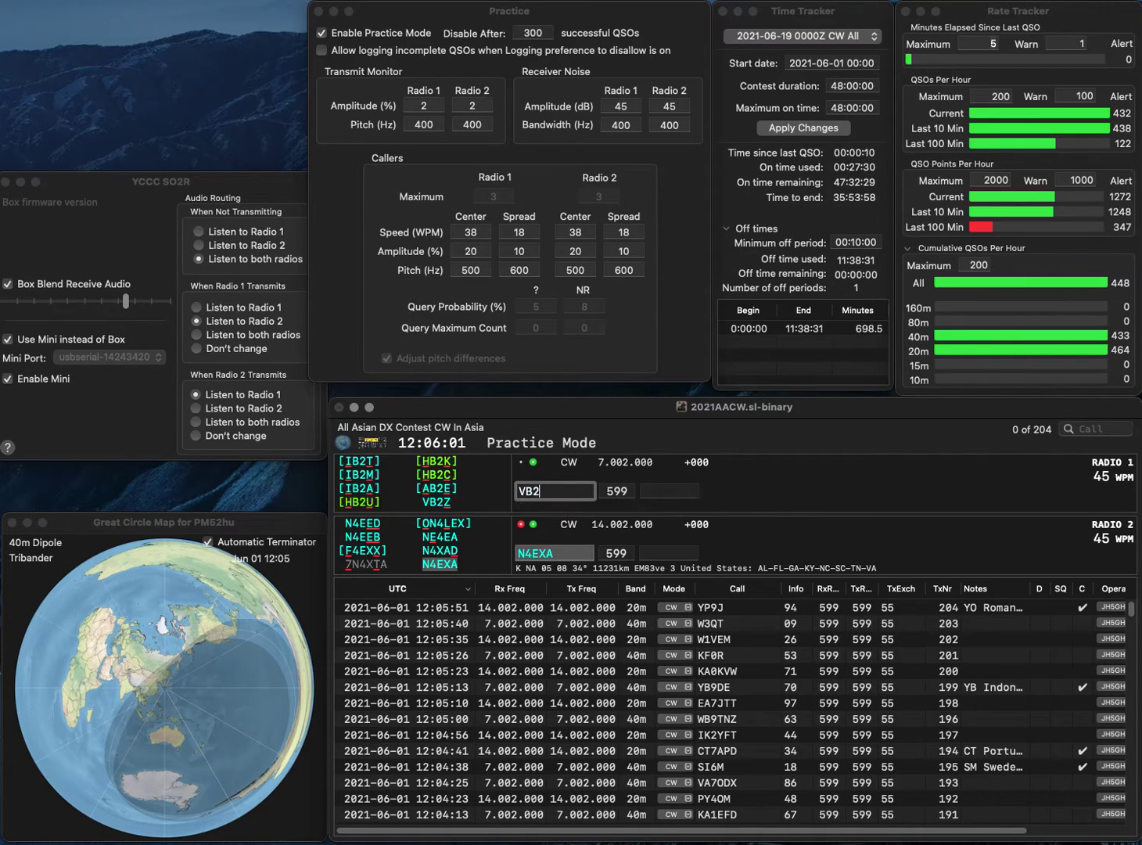
type("Z")
key("Return")
key("Tab")
type("1")
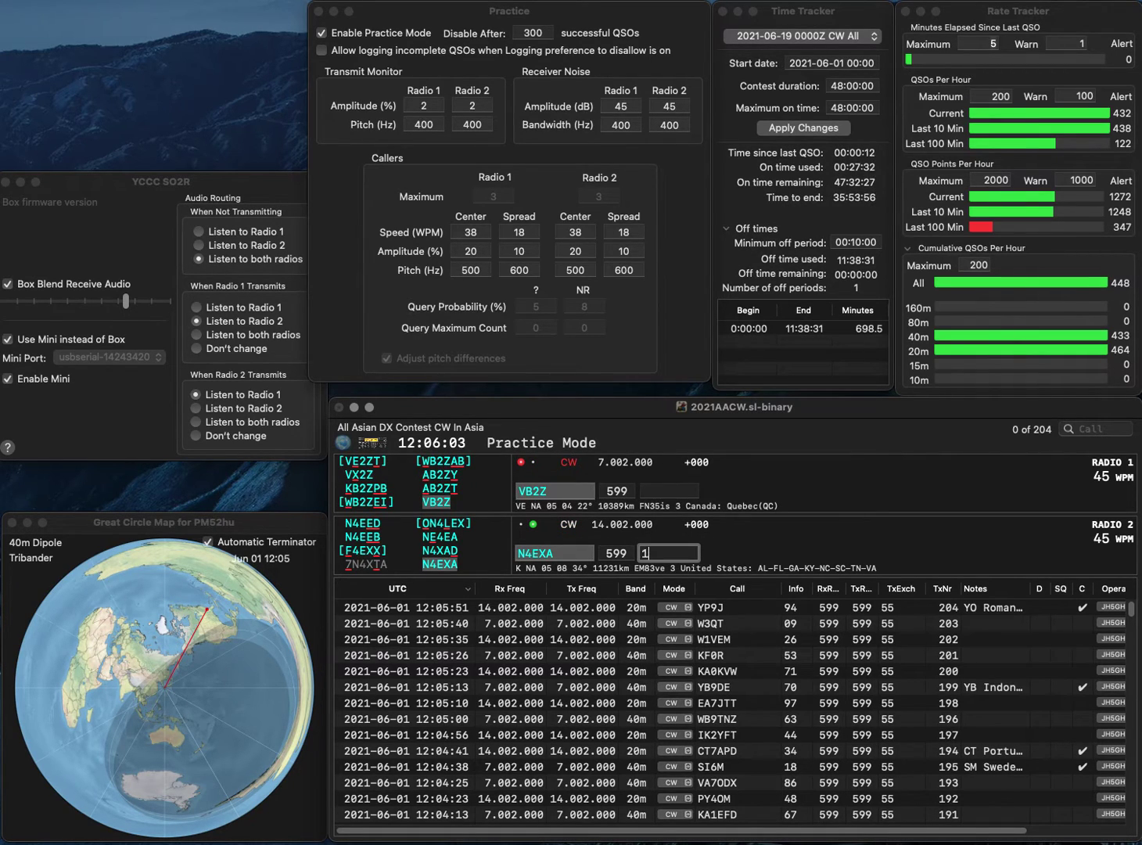
type("0")
key("Return")
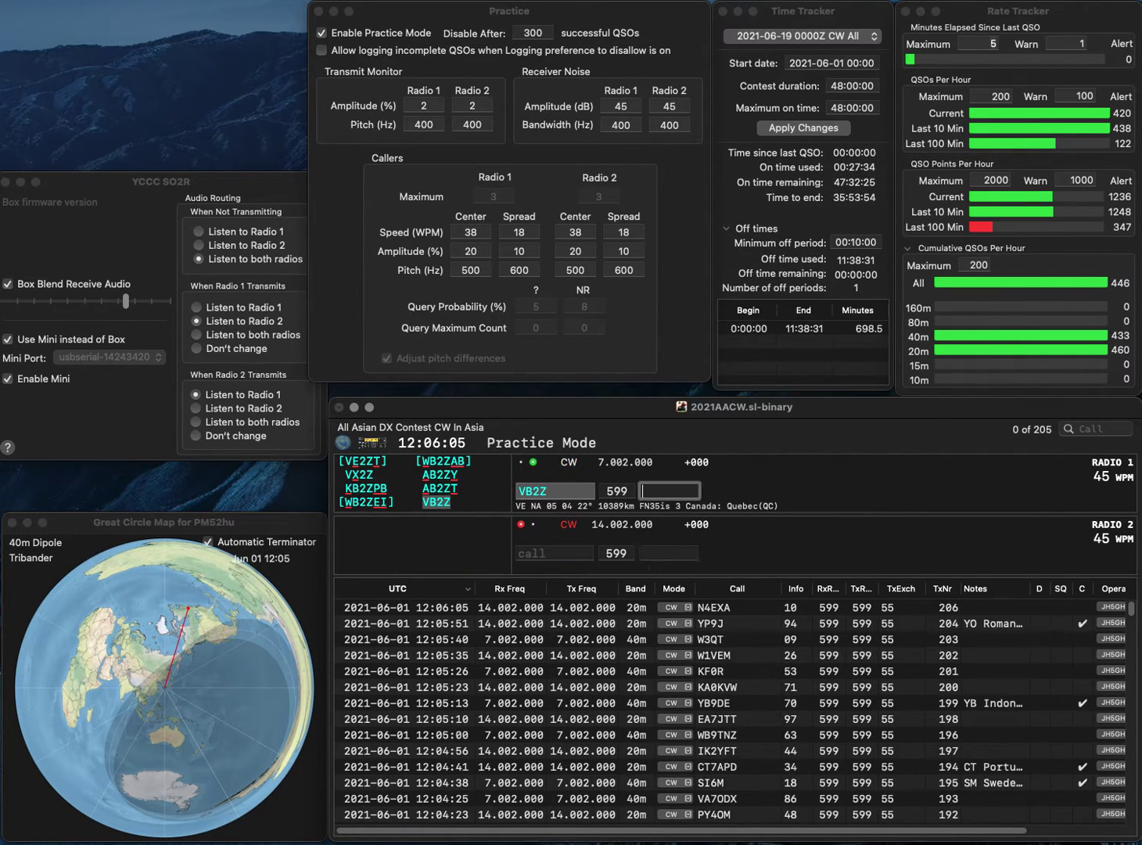
type("39")
key("Return")
type("K0PFX")
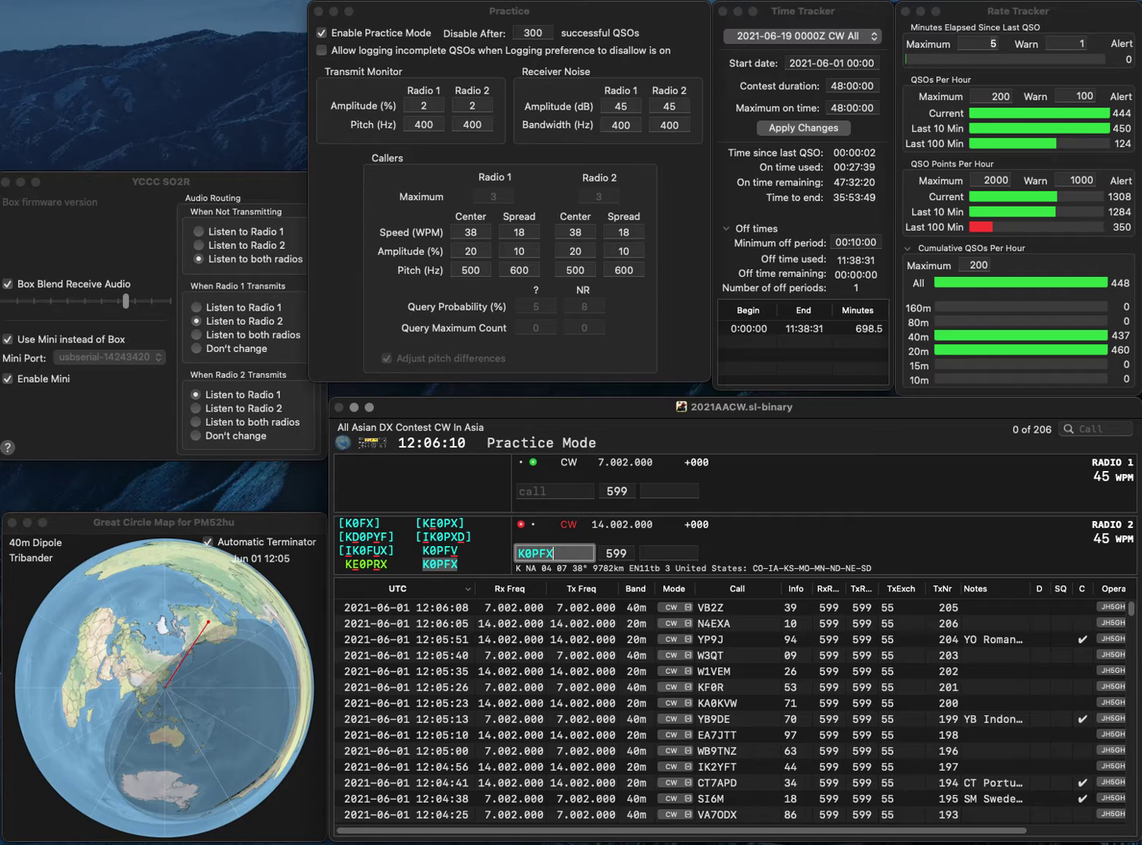
key("Return")
type("4SFJ")
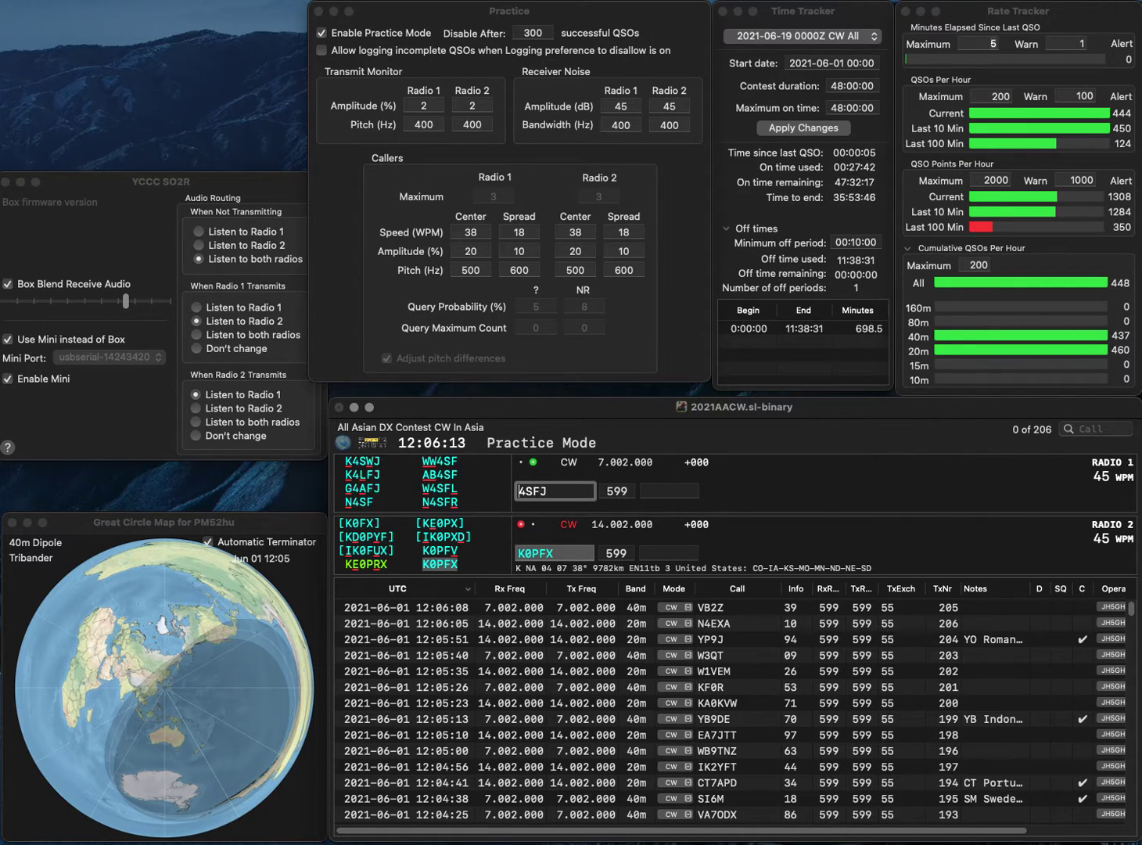
key("Return")
key("space")
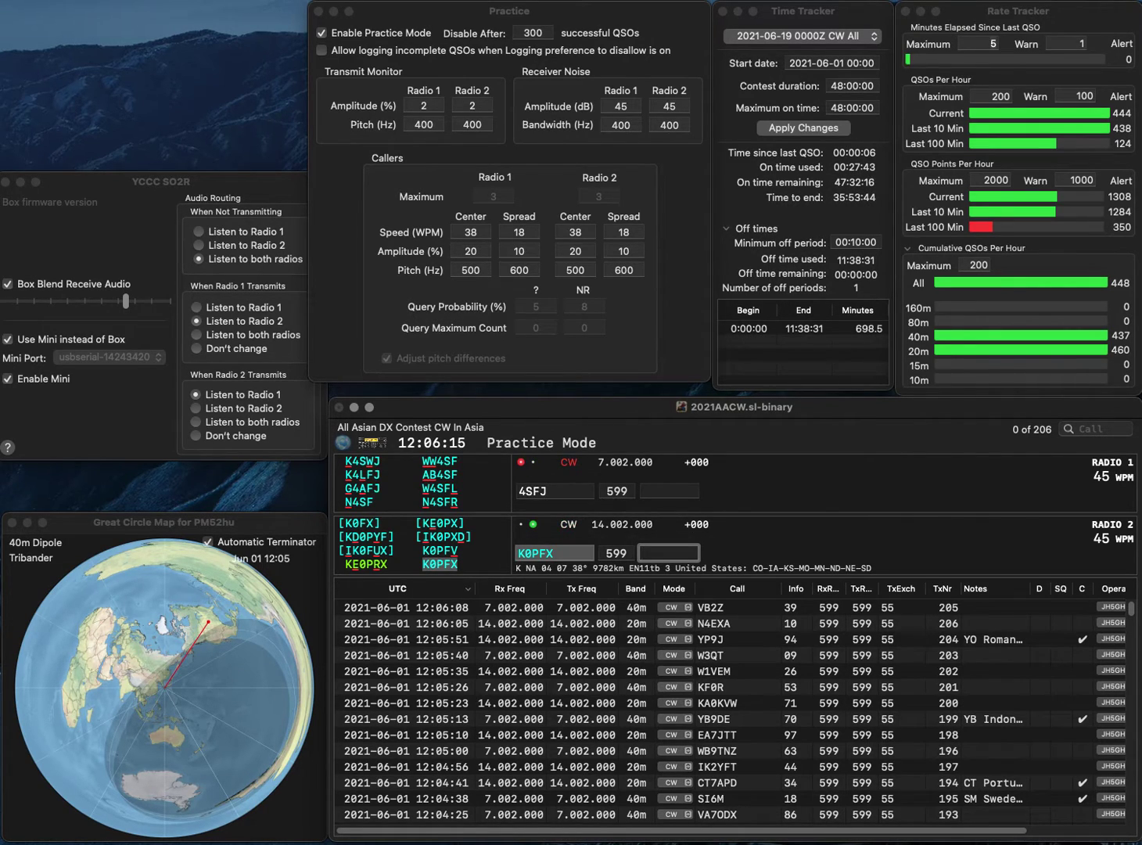
- Log K0PFX on Radio 2 with received exchange 39, and correct the Radio 1 call to RN4HFJ, sending that station the exchange
type("39")
key("Return")
type("RN4")
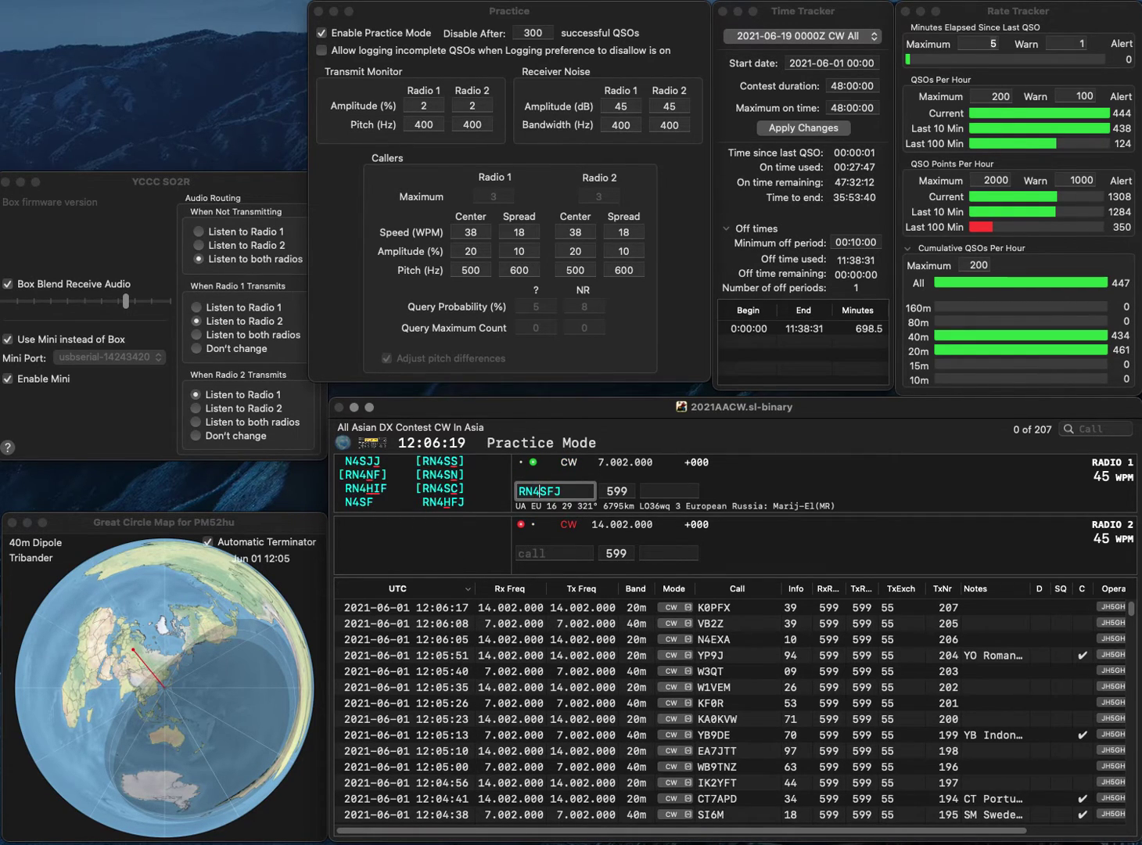
type("H")
key("Return")
- Enter W4BBT on Radio 2 and answer that caller
type("W")
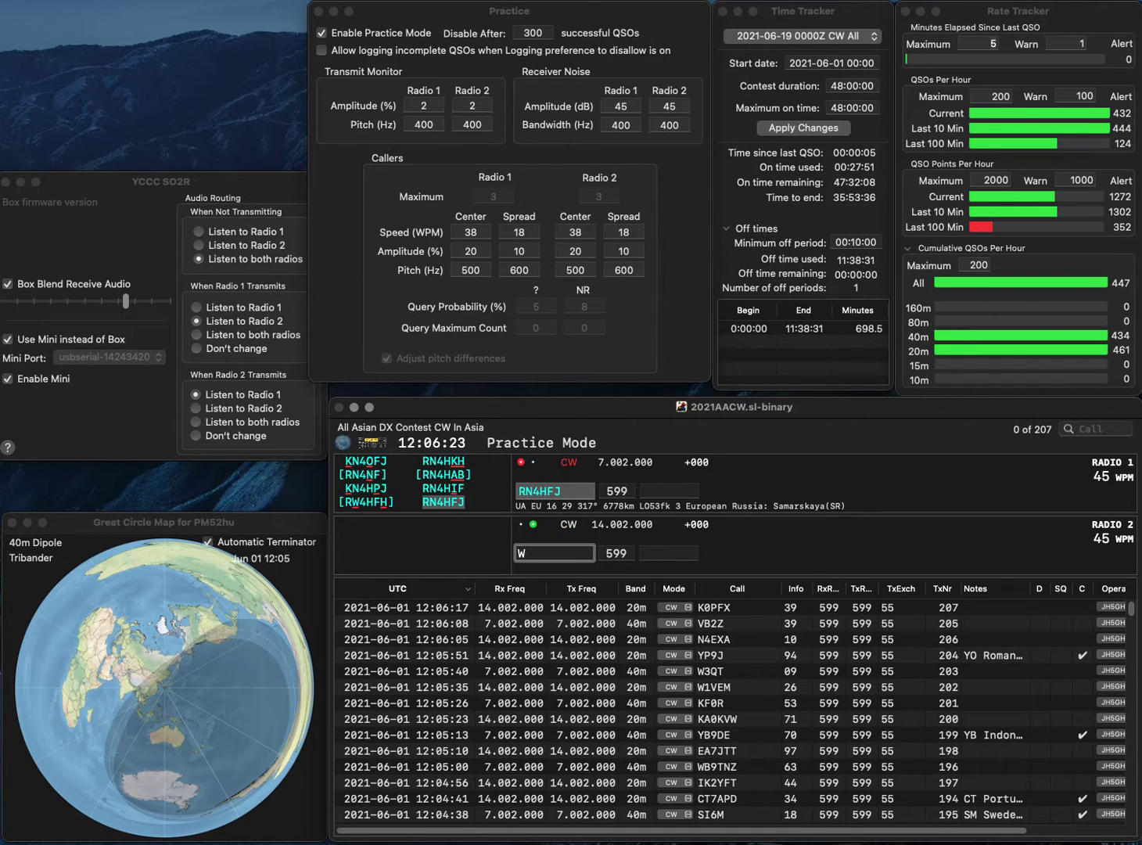
type("4BB")
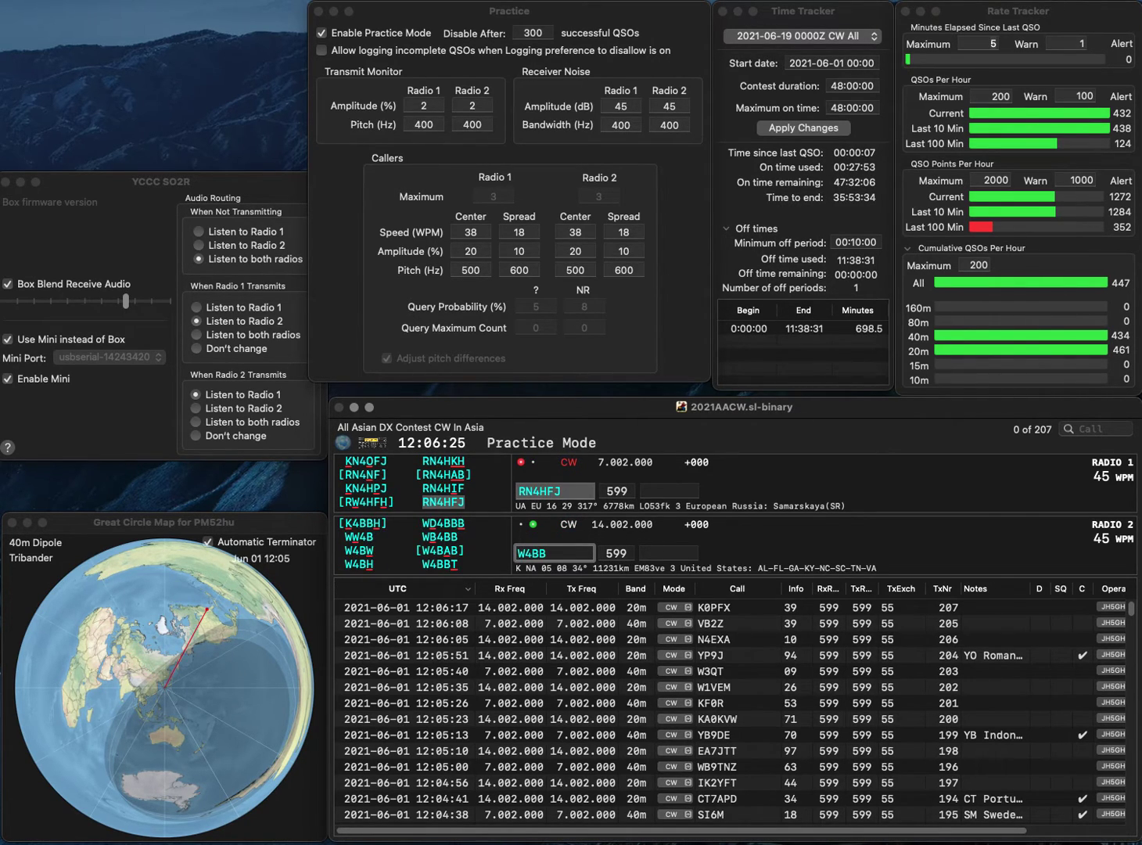
type("T")
key("Return")
type("60")
key("Return")
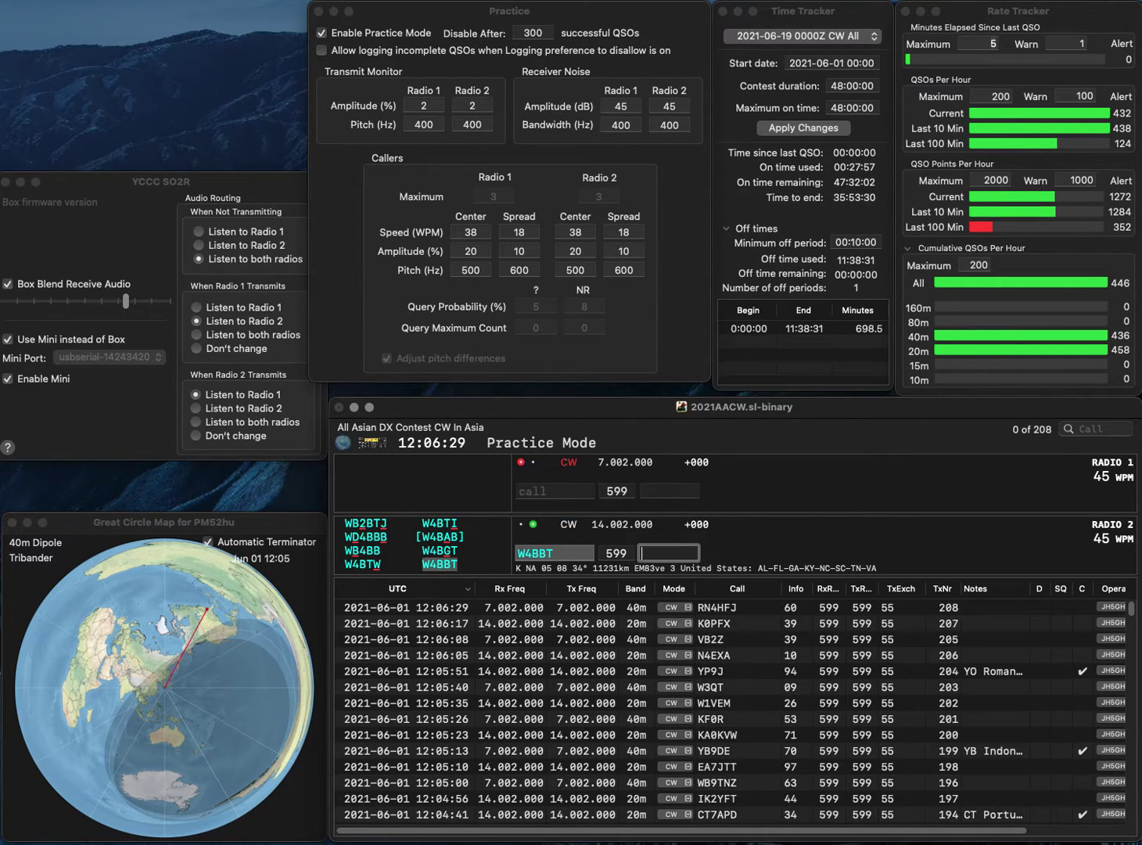
type("68")
key("Return")
type("2VZ")
key("Home")
type("O")
key("Return")
key("Down")
type("9RY")
key("Home")
type("EA")
key("Return")
- Log OH2VZ on Radio 1 with received exchange 76 and EA9RY on Radio 2 with received exchange 36
key("grave")
type("76")
key("Return")
key("grave")
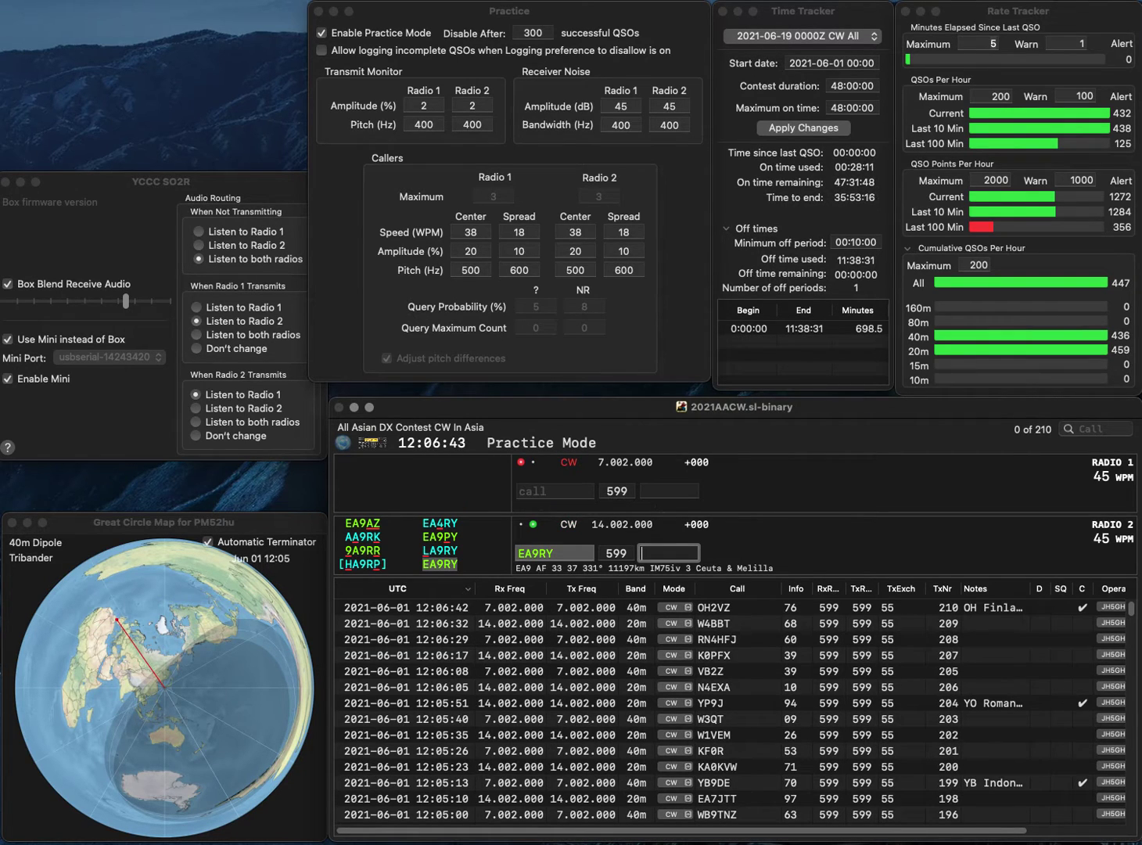
type("36")
key("Return")
key("grave")
type("K7")
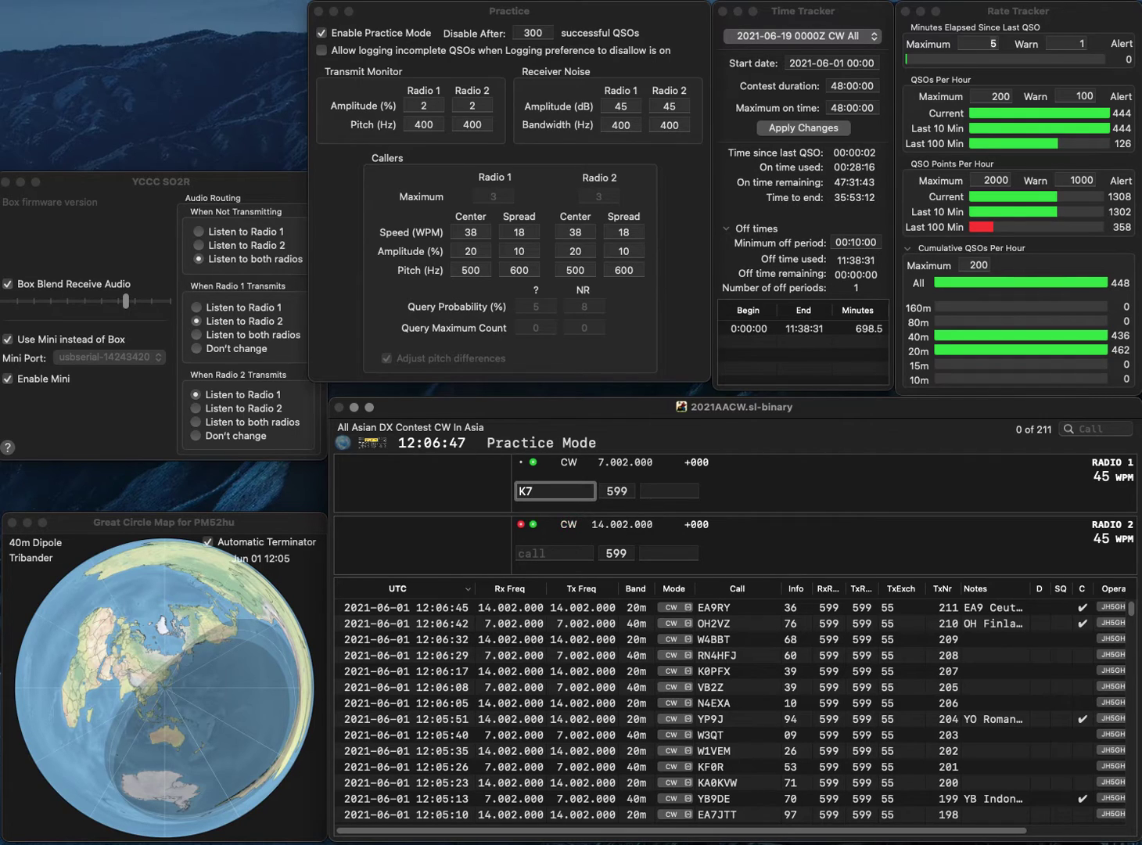
type("U")
key("BackSpace")
type("RU")
key("Return")
key("grave")
type("DL7DZ")
key("Return")
key("grave")
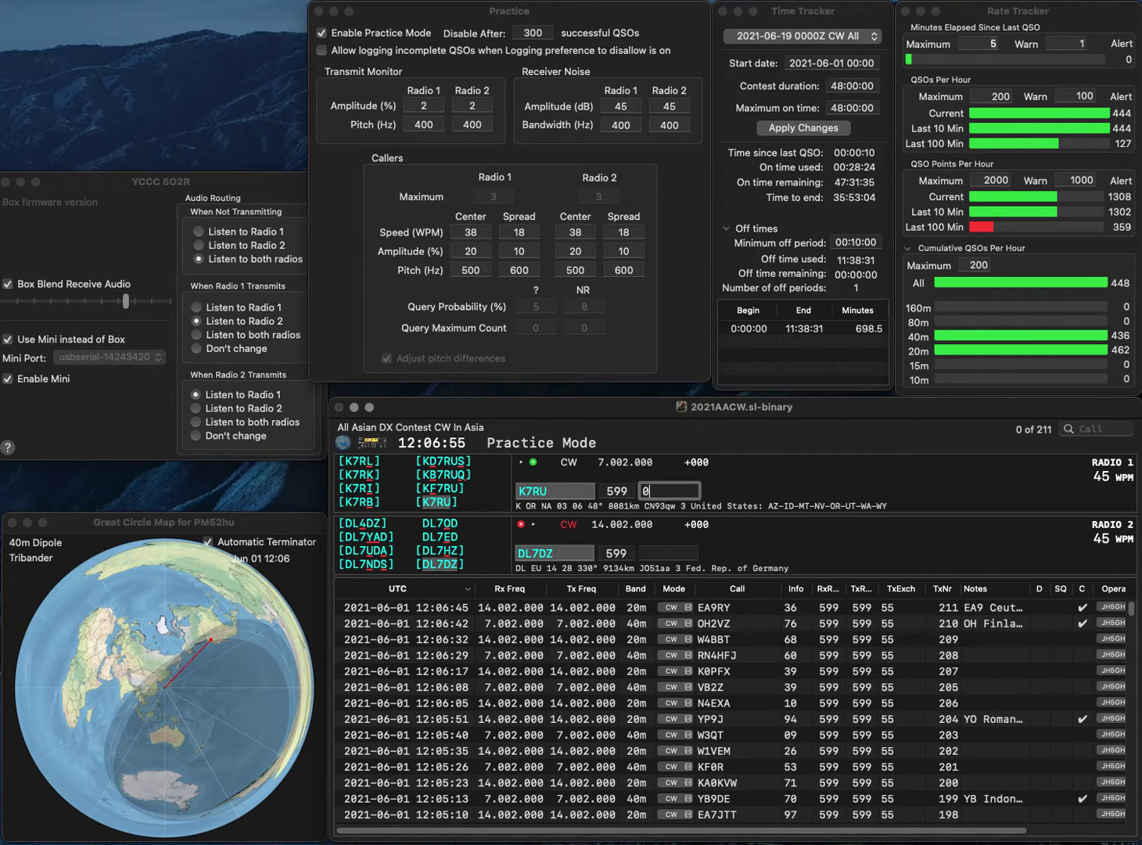
key("Return")
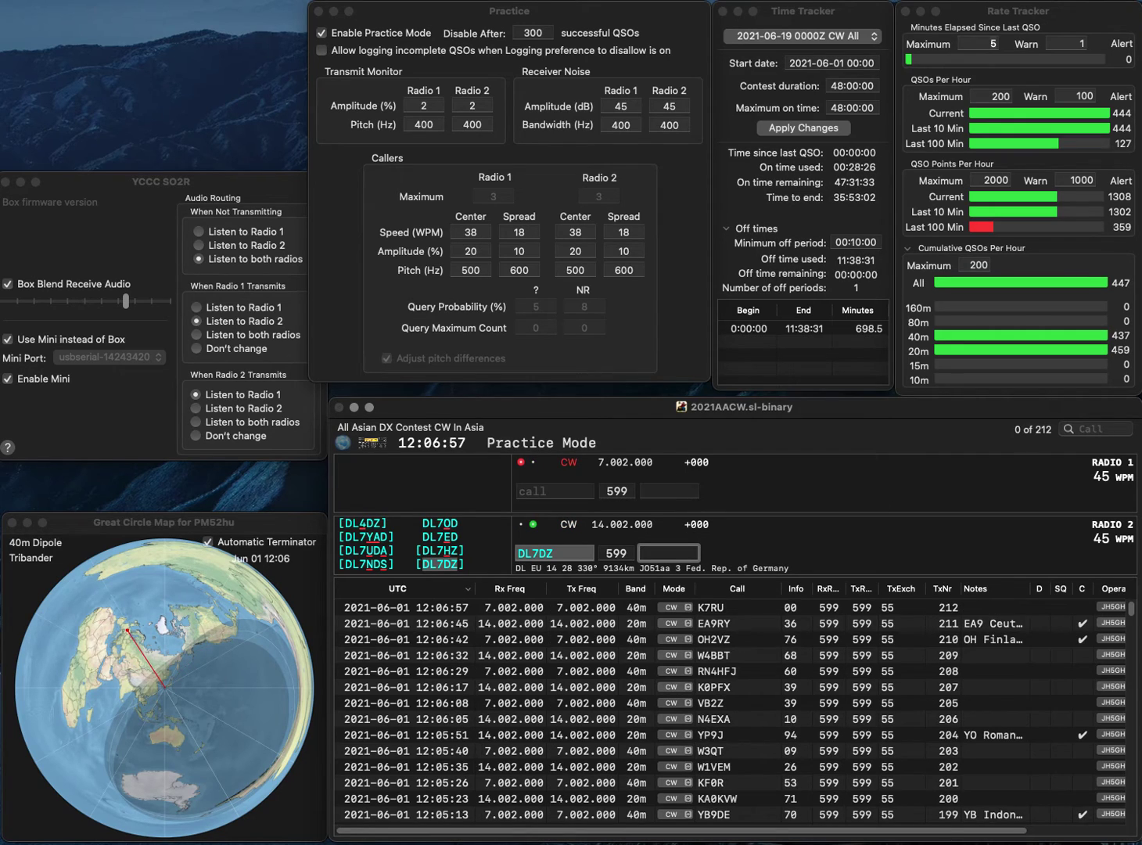
type("48")
key("Return")
type("K0JJM")
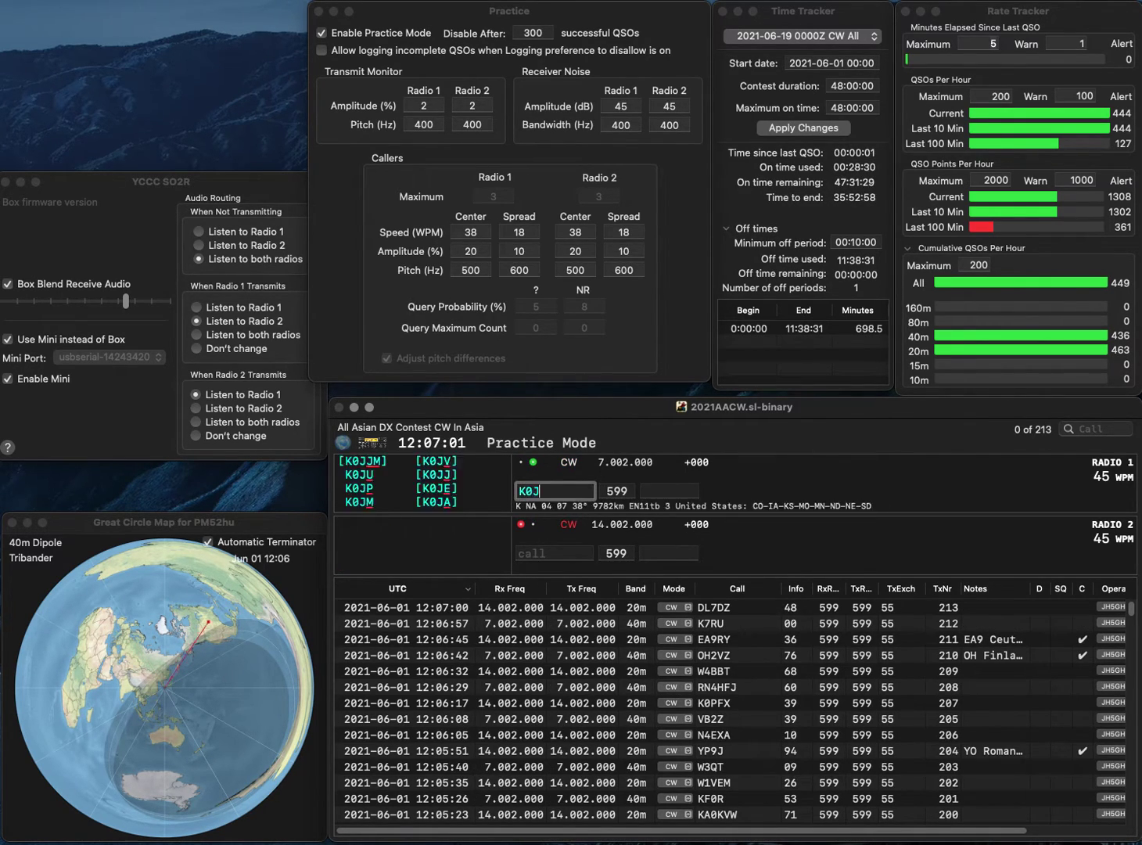
key("Return")
type("KV7N")
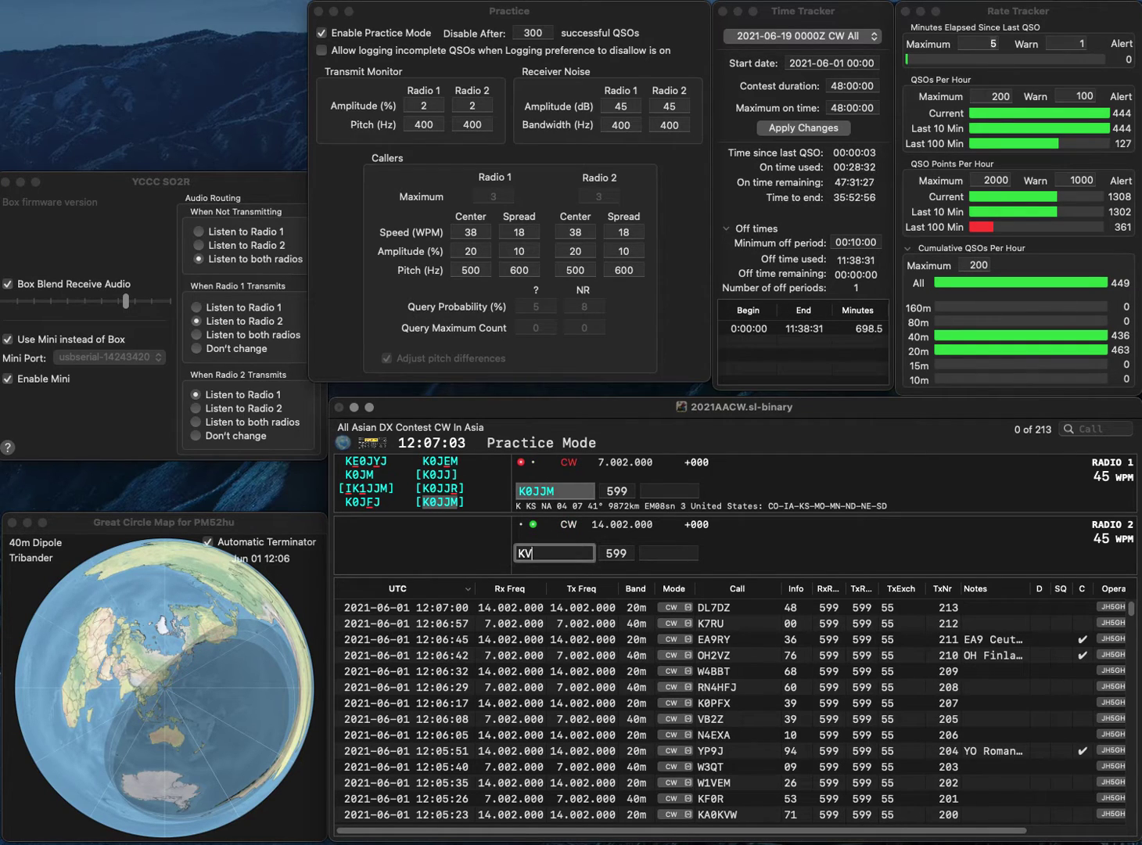
key("Return")
key("space")
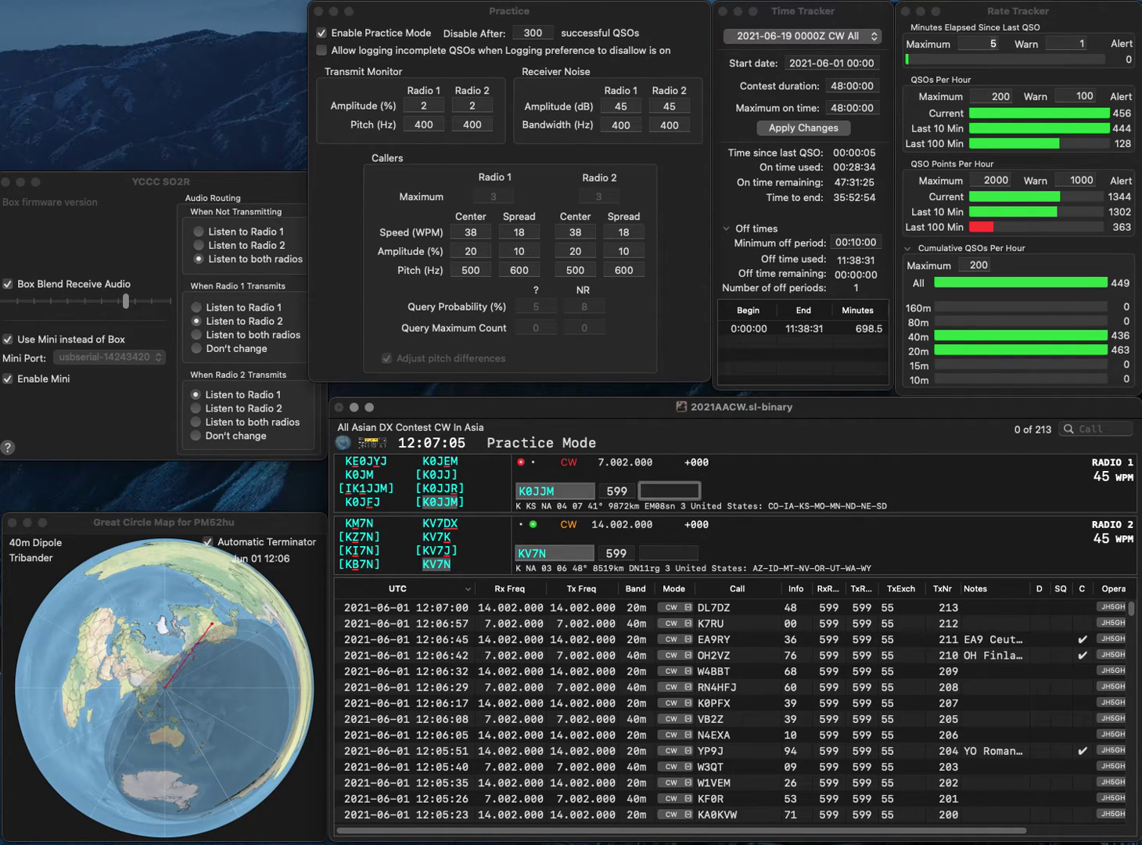
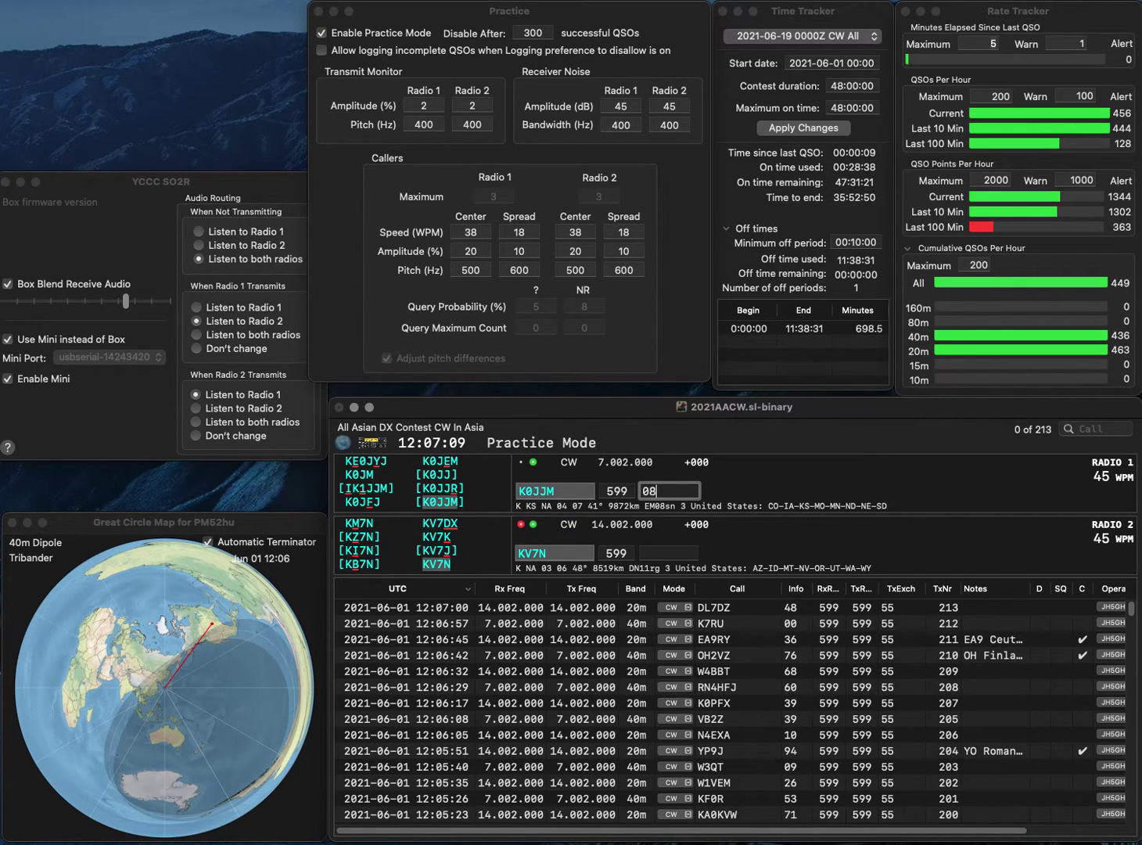
- Log K0JJM on Radio 1 with received exchange 08 and KV7N on Radio 2 with received exchange 91
type("8")
key("Return")
type("91")
key("Return")
type("K")
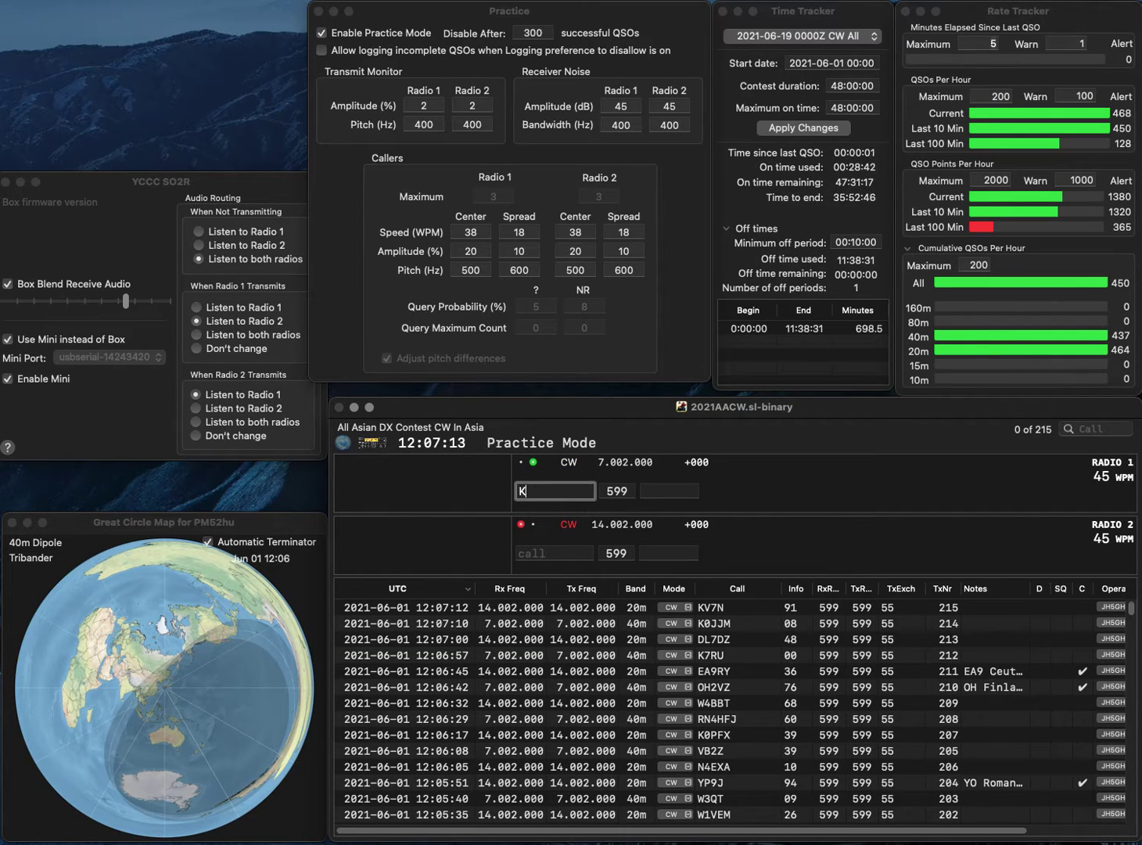
type("4RCA")
key("Return")
type("YO7EY")
key("Return")
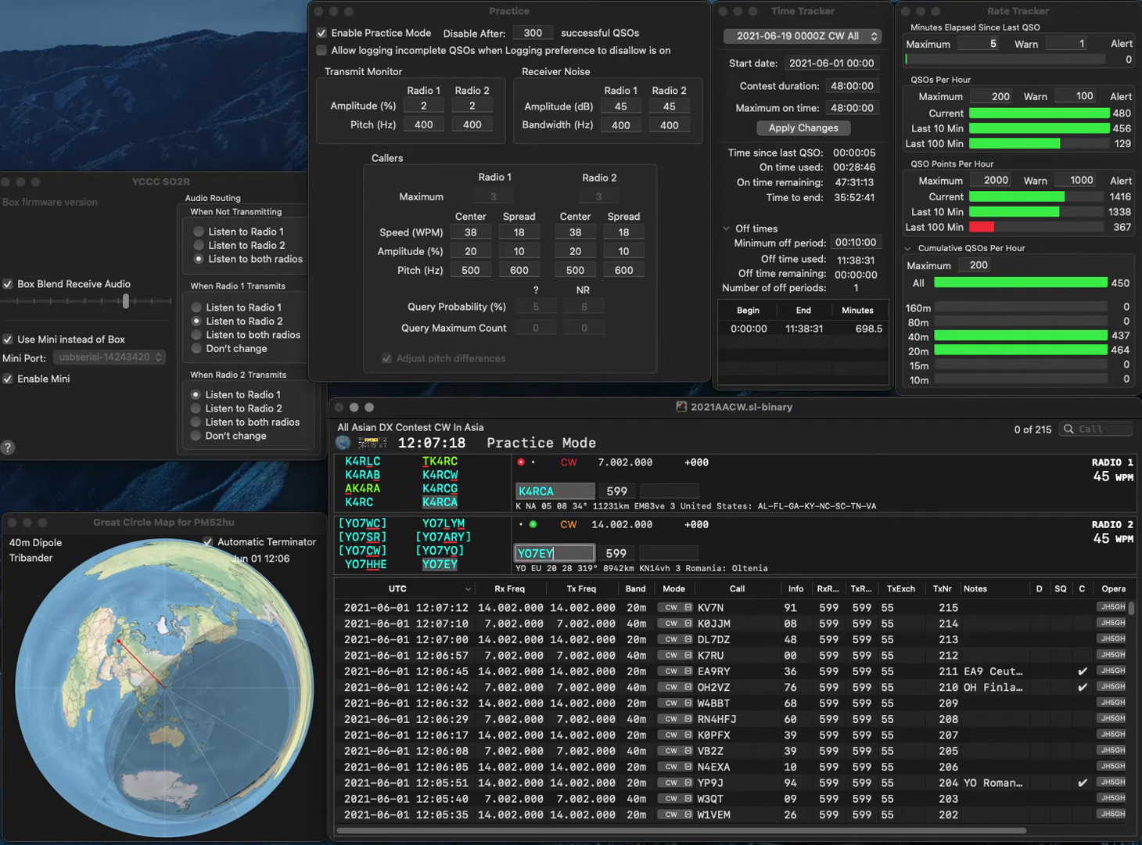
key("space")
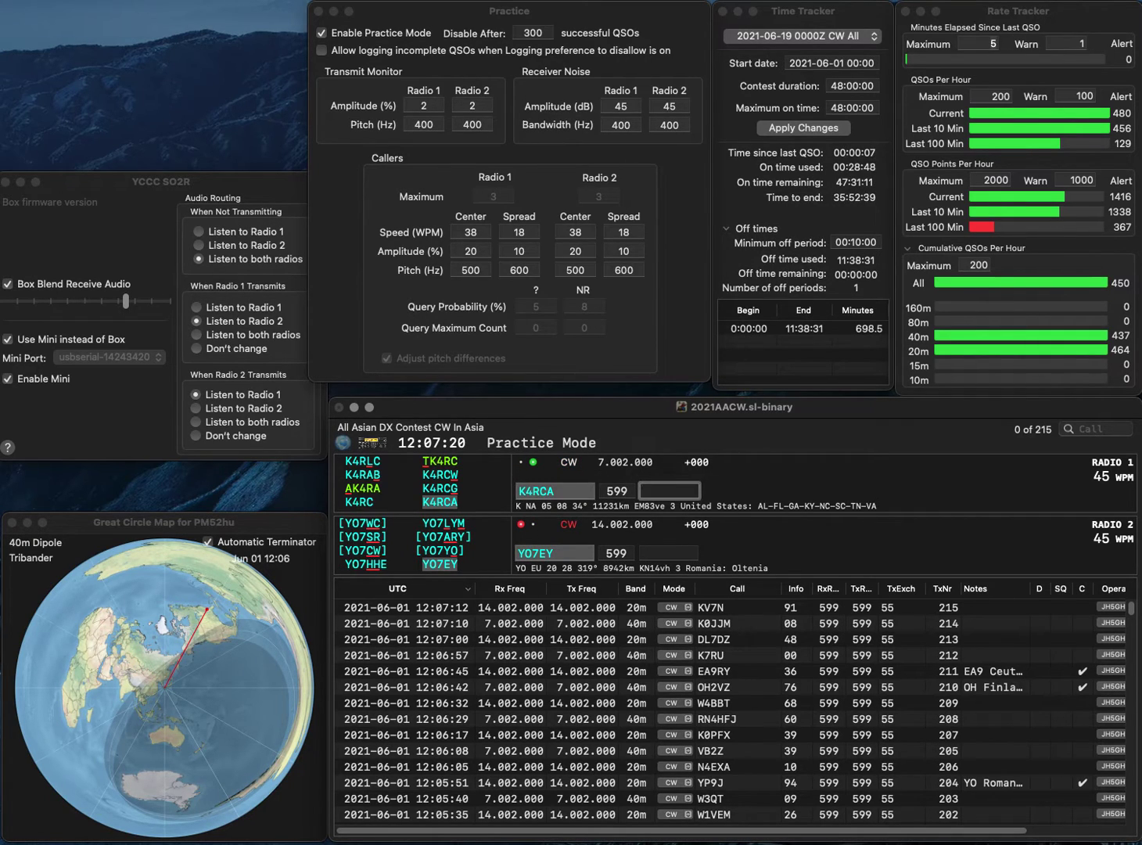
type("98")
key("Return")
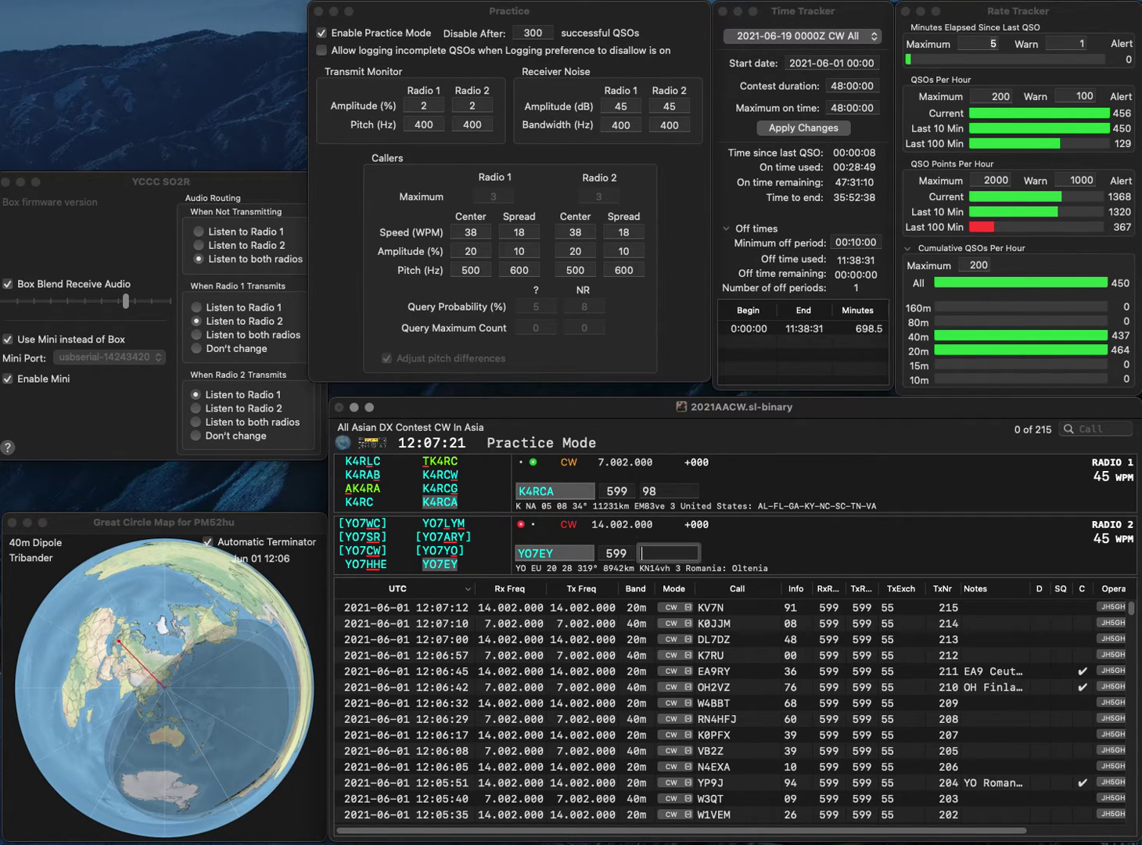
type("30")
key("Return")
- Enter AB0TX on Radio 1 and UT7E on Radio 2, answering each caller
type("AB")
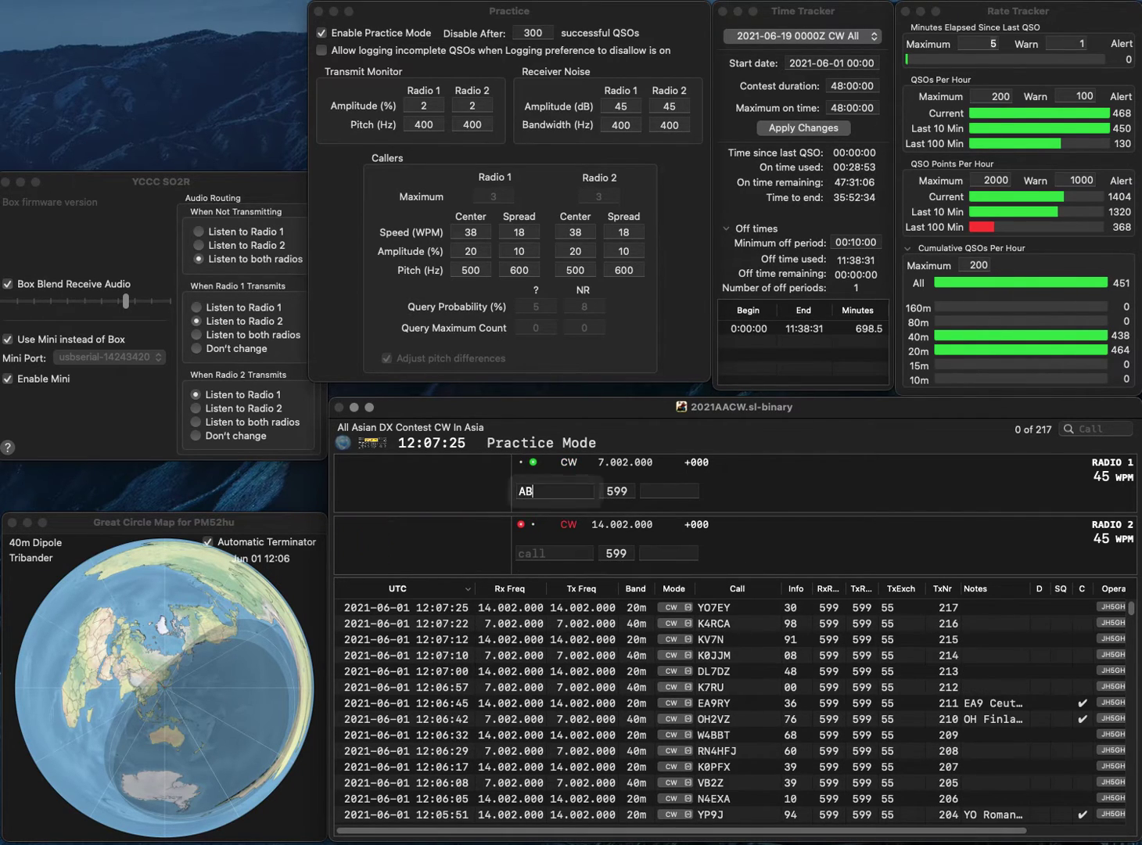
type("0TX")
key("Return")
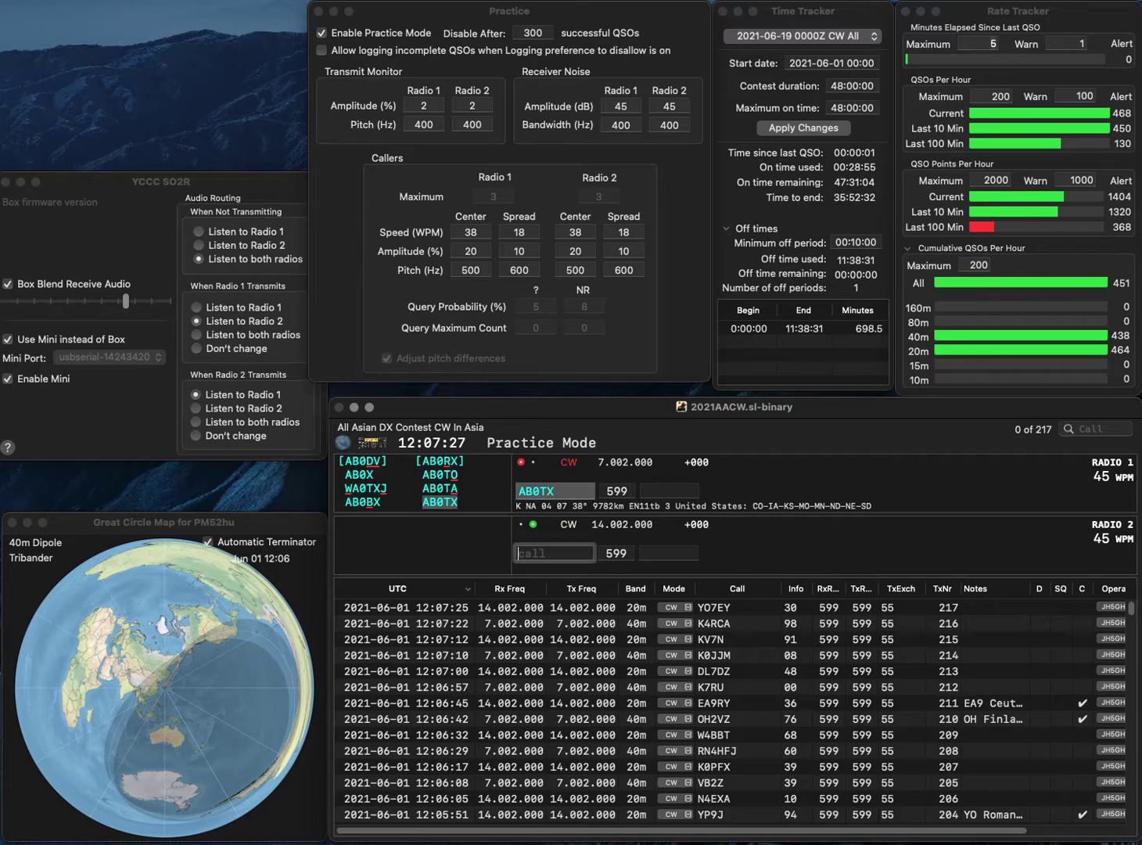
type("UT7E")
key("Return")
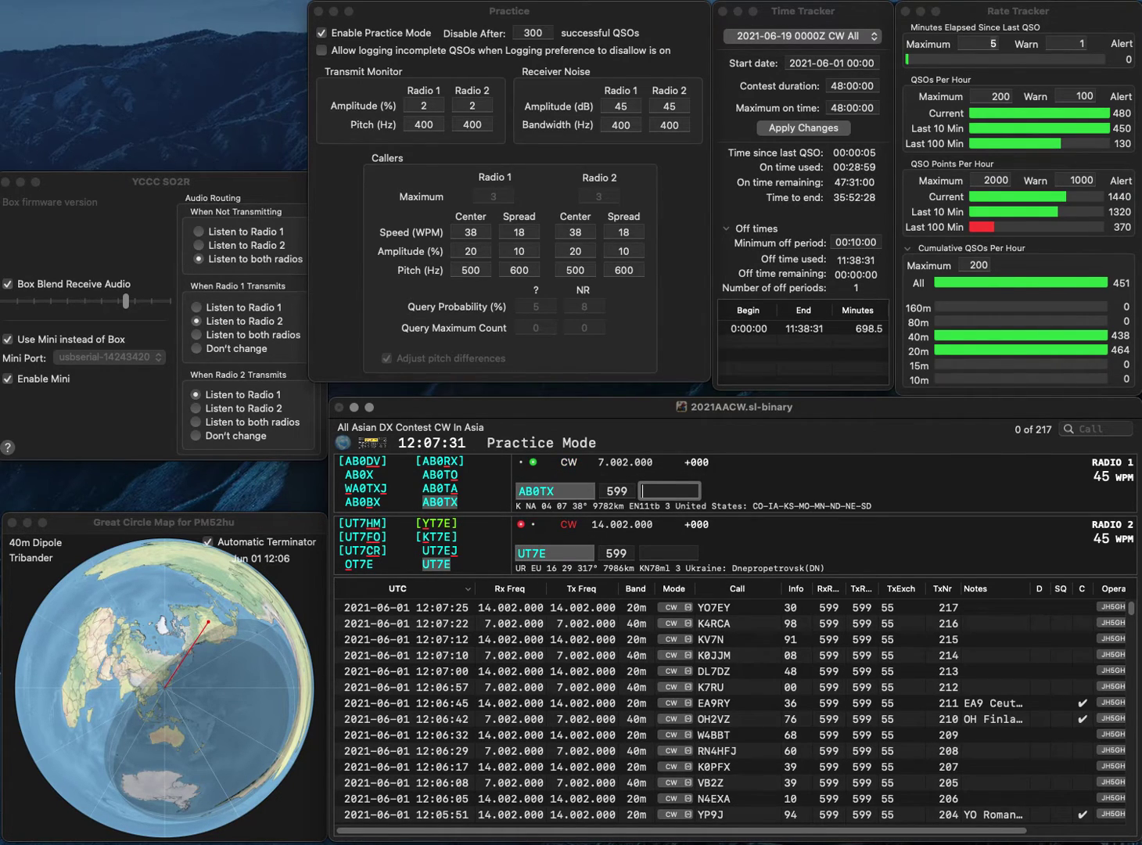
- Log AB0TX on Radio 1 with received exchange 40 and UT7E on Radio 2 with received exchange 76
type("40")
key("Return")
key("Return")
type("AIDX")
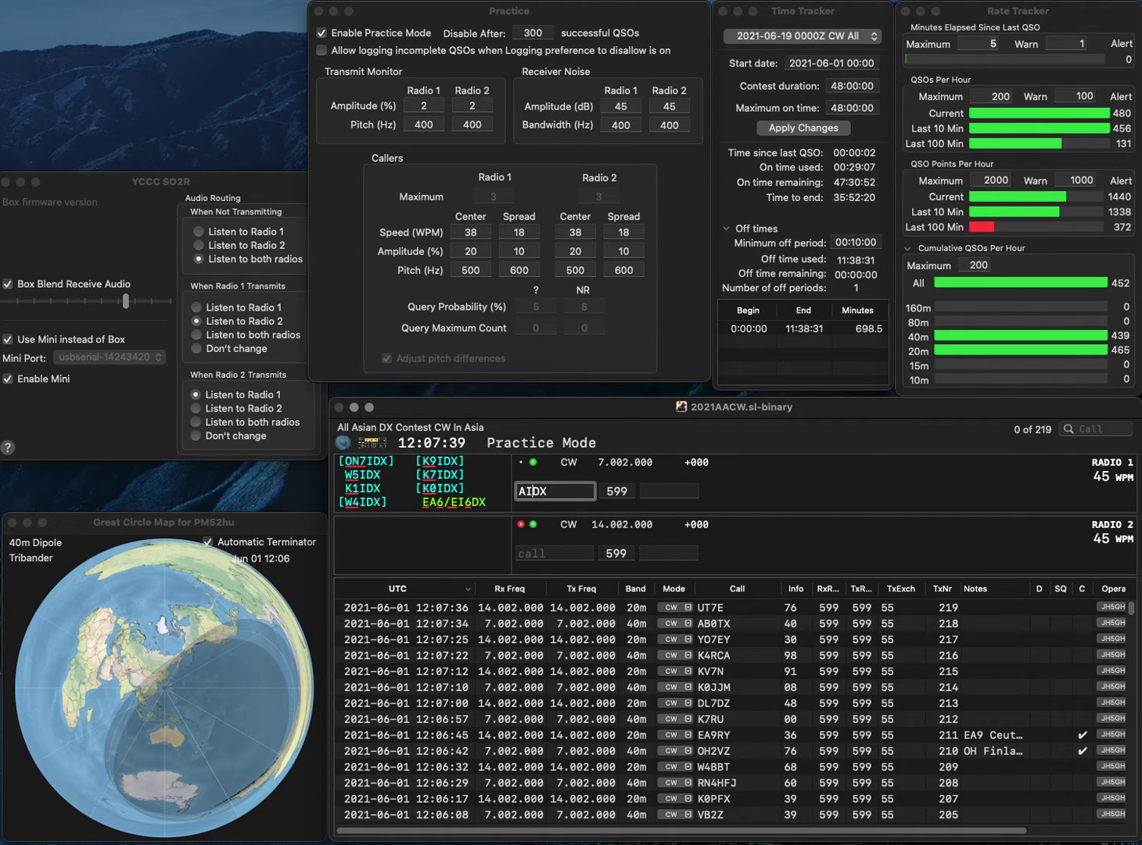
type("6")
key("Return")
type("DL6AAF")
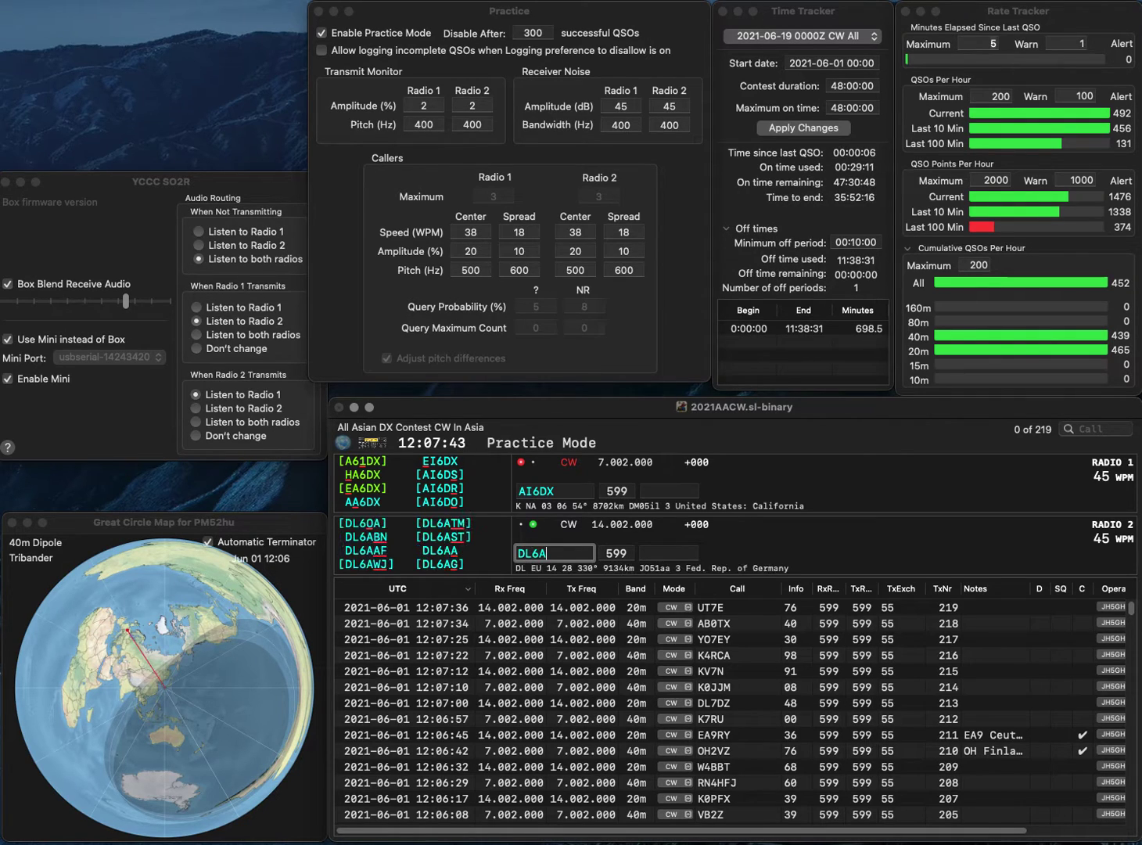
key("Return")
- Correct the Radio 1 call to AE9DX and answer the caller again
key("BackSpace")
type("E")
key("Delete")
type("9")
key("Return")
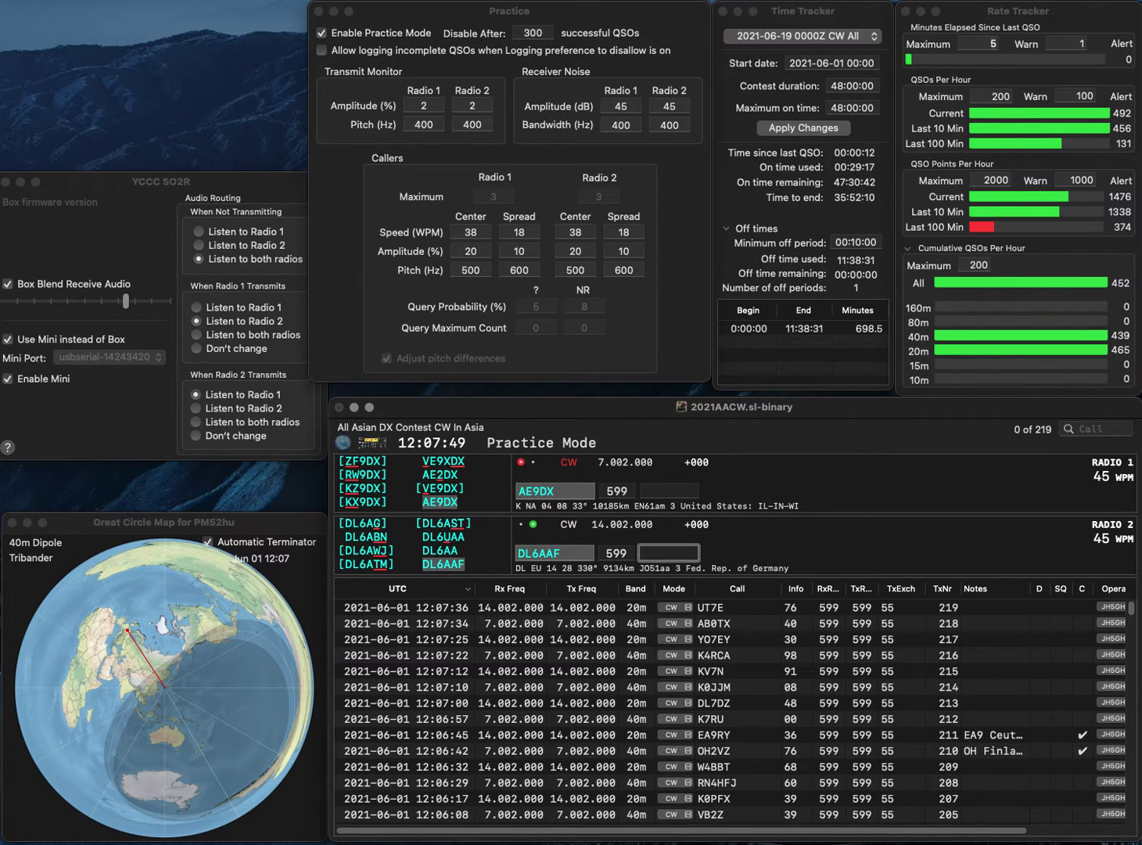
key("Return")
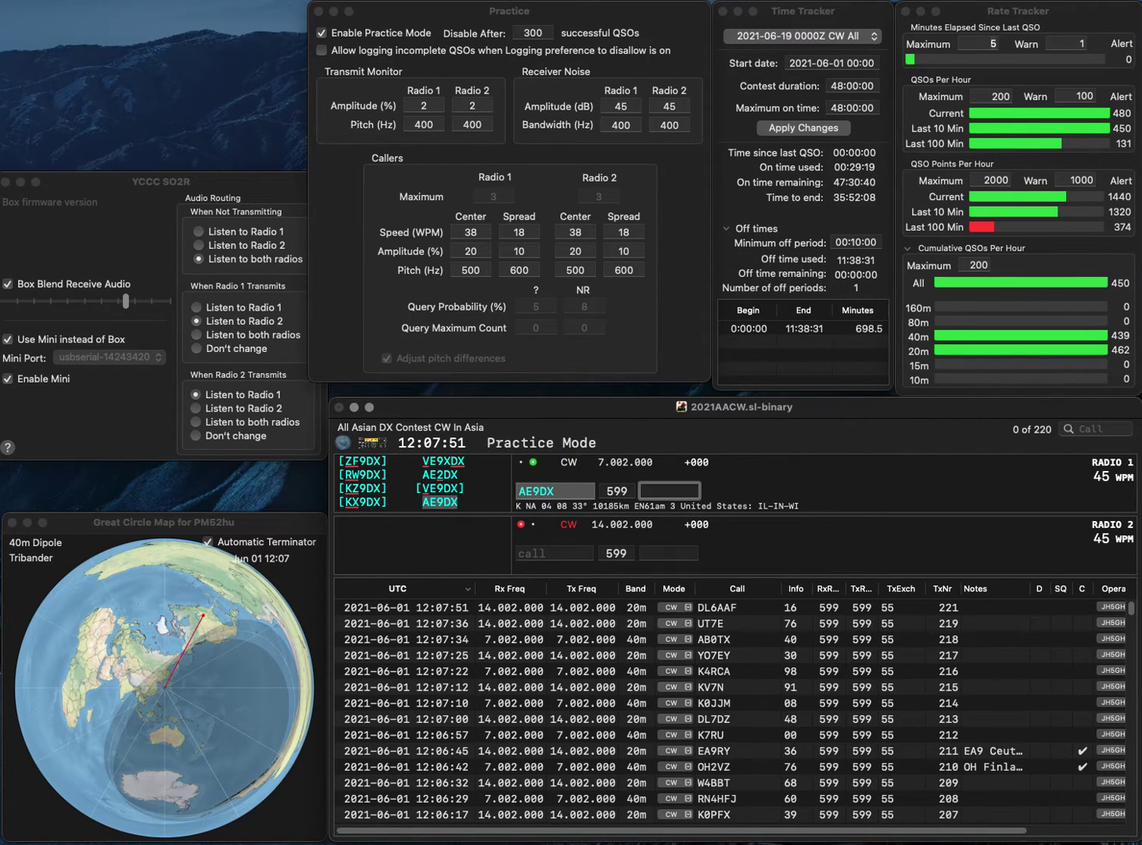
type("57")
key("Return")
- Enter SK300 on Radio 2 and the partial call VD on Radio 1, answering each caller
type("SK300")
key("Return")
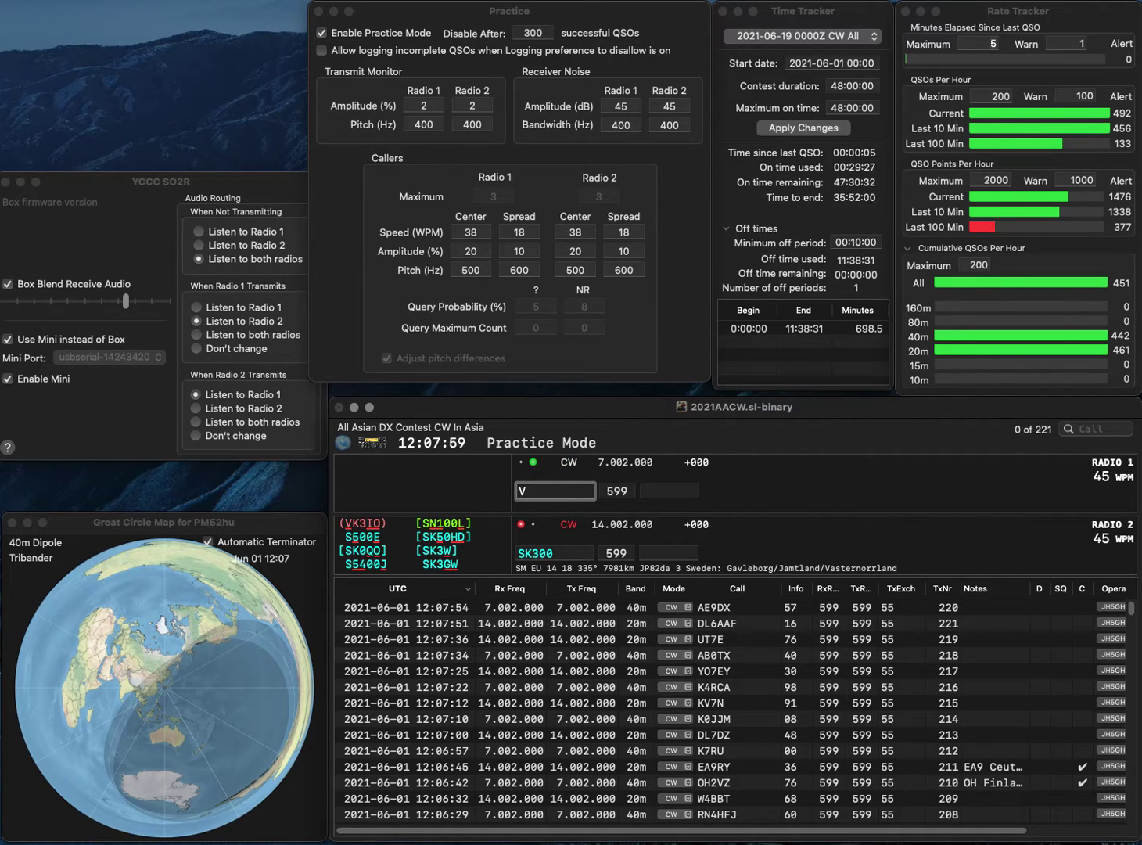
key("Return")
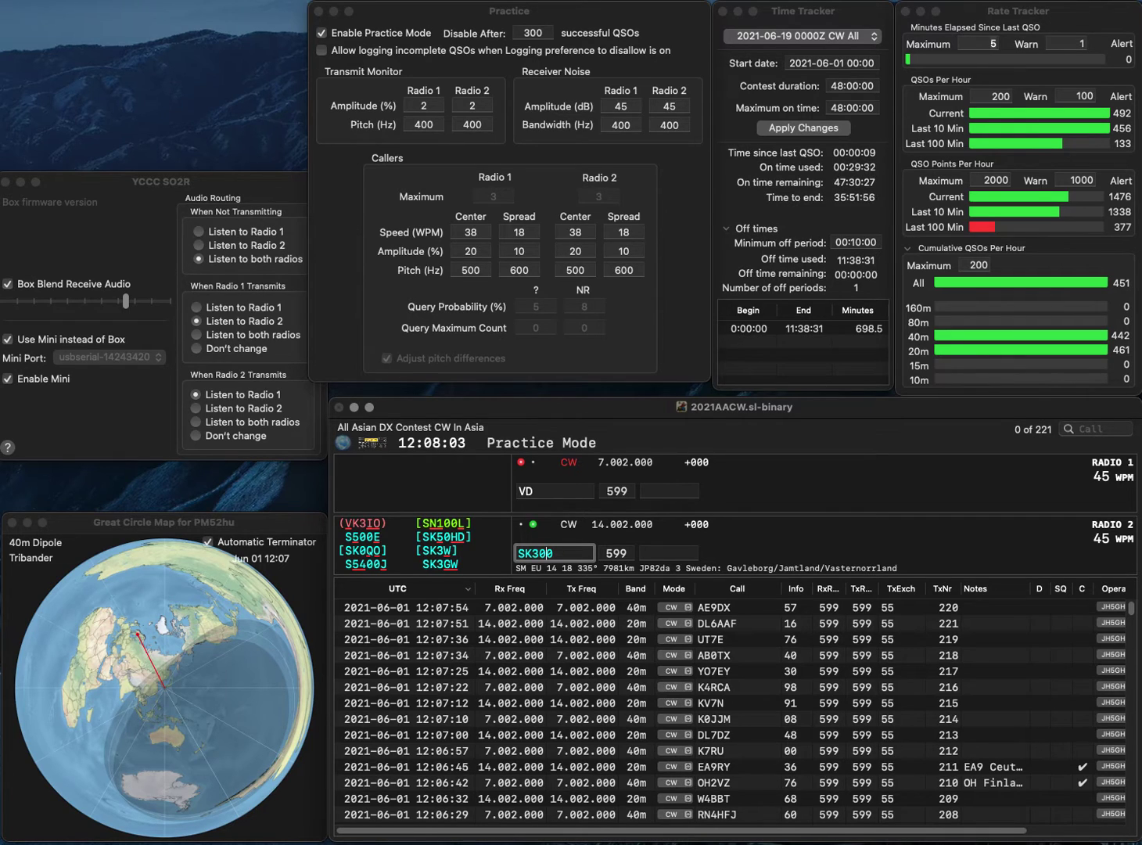
- Correct the Radio 2 call to SX300 and answer the caller again
key("Left")
key("Left")
key("Left")
key("BackSpace")
type("X")
key("End")
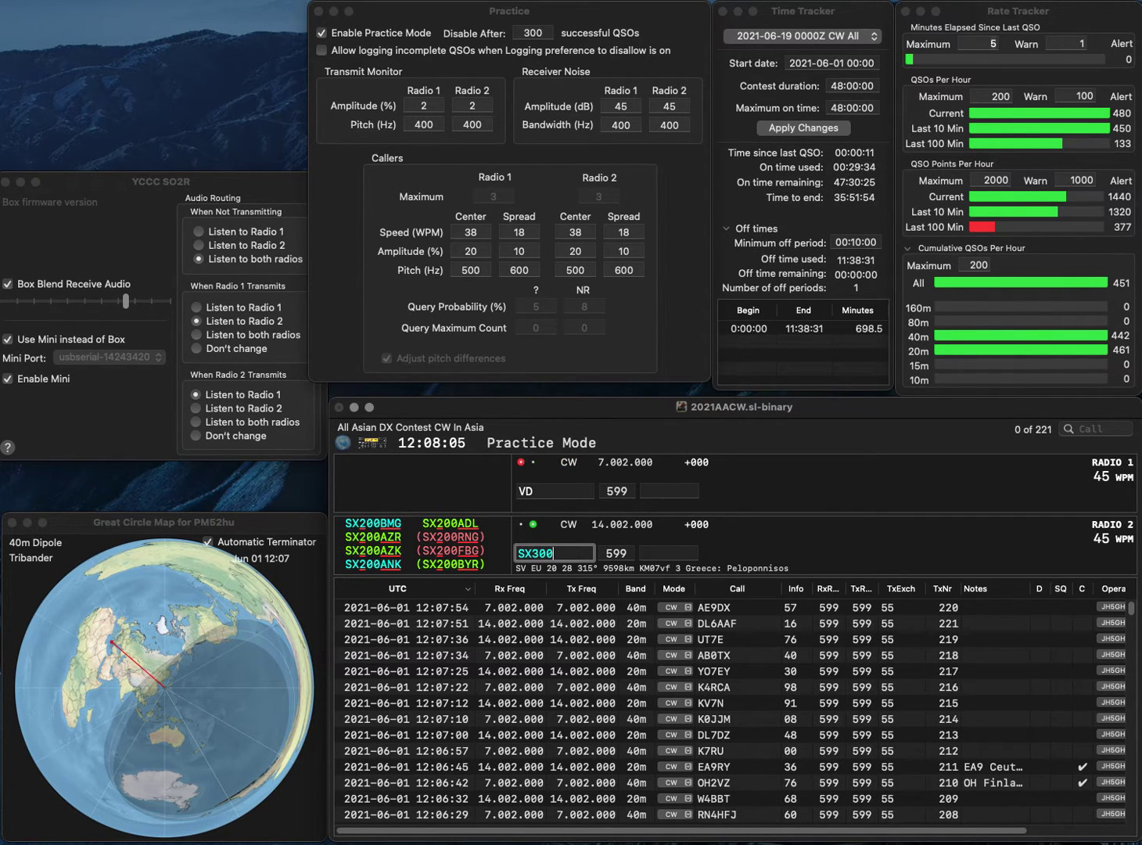
key("Return")
- Replace the partial call on Radio 1 with UD3D and answer the caller
key("BackSpace")
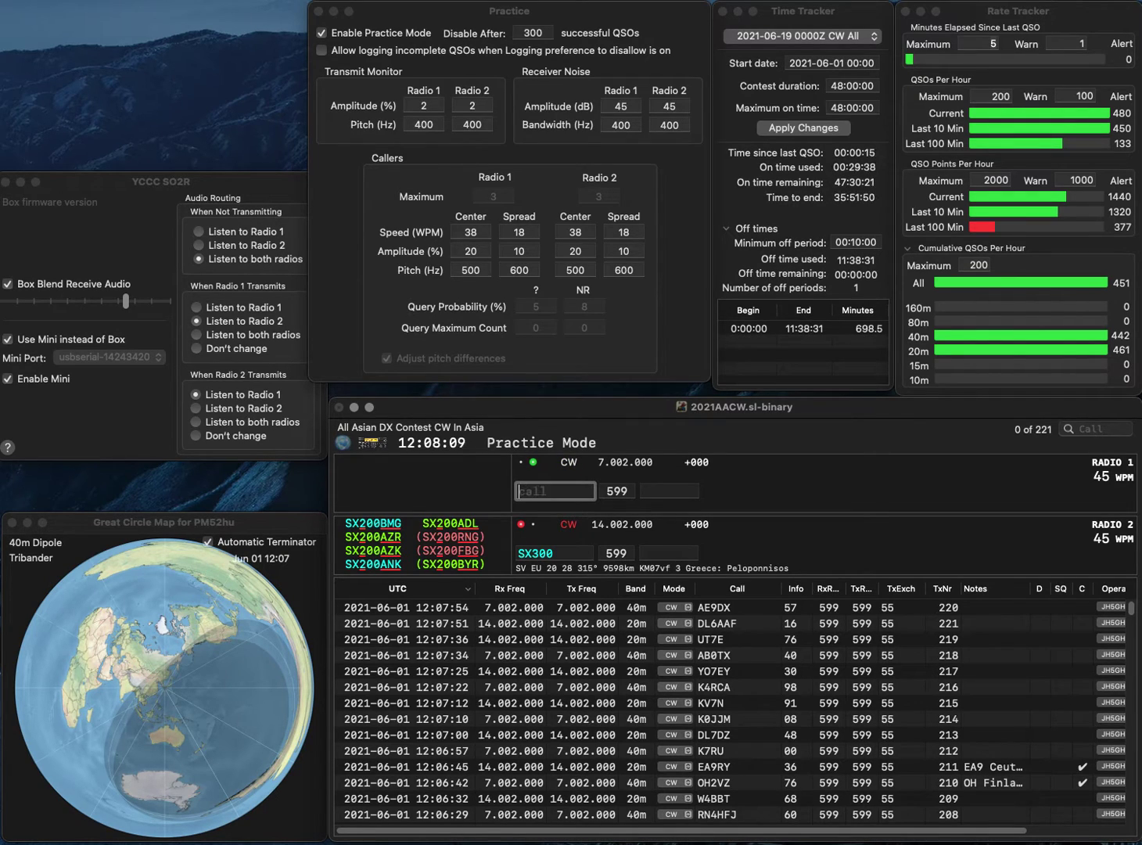
key("BackSpace")
type("UD3D")
key("Return")
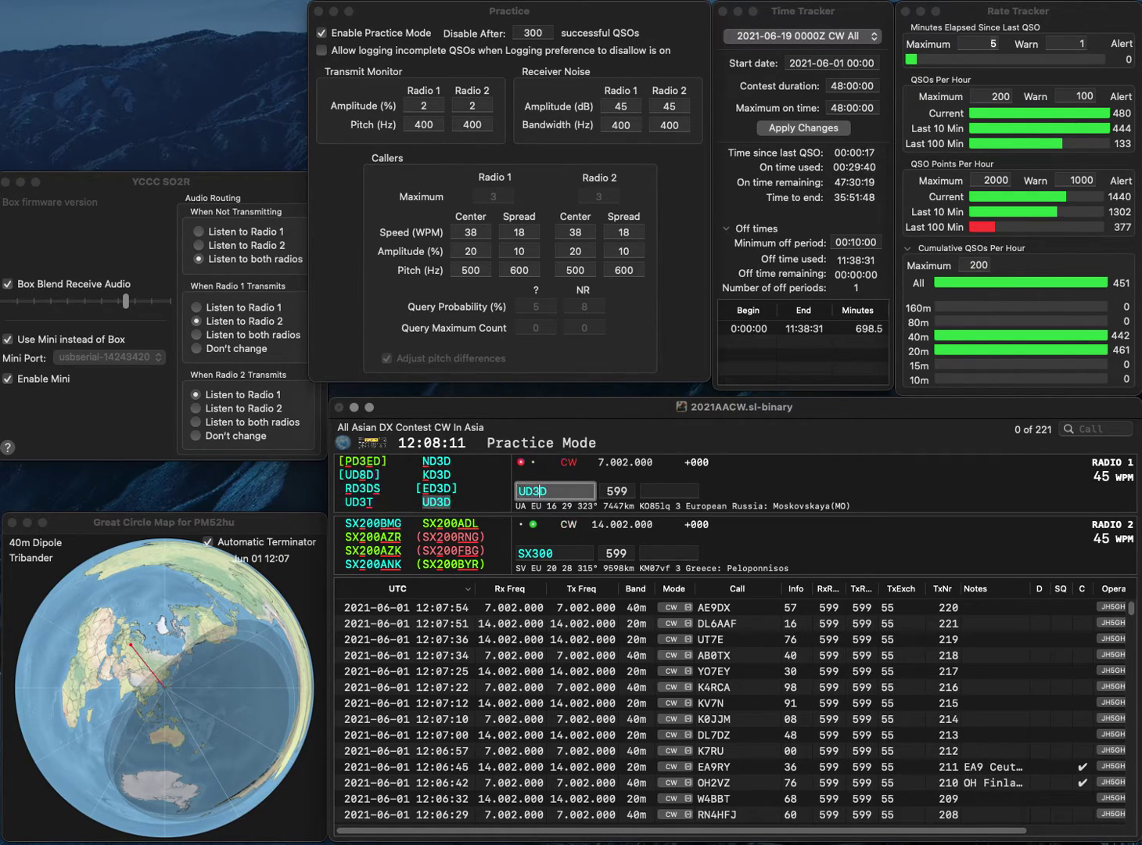
key("space")
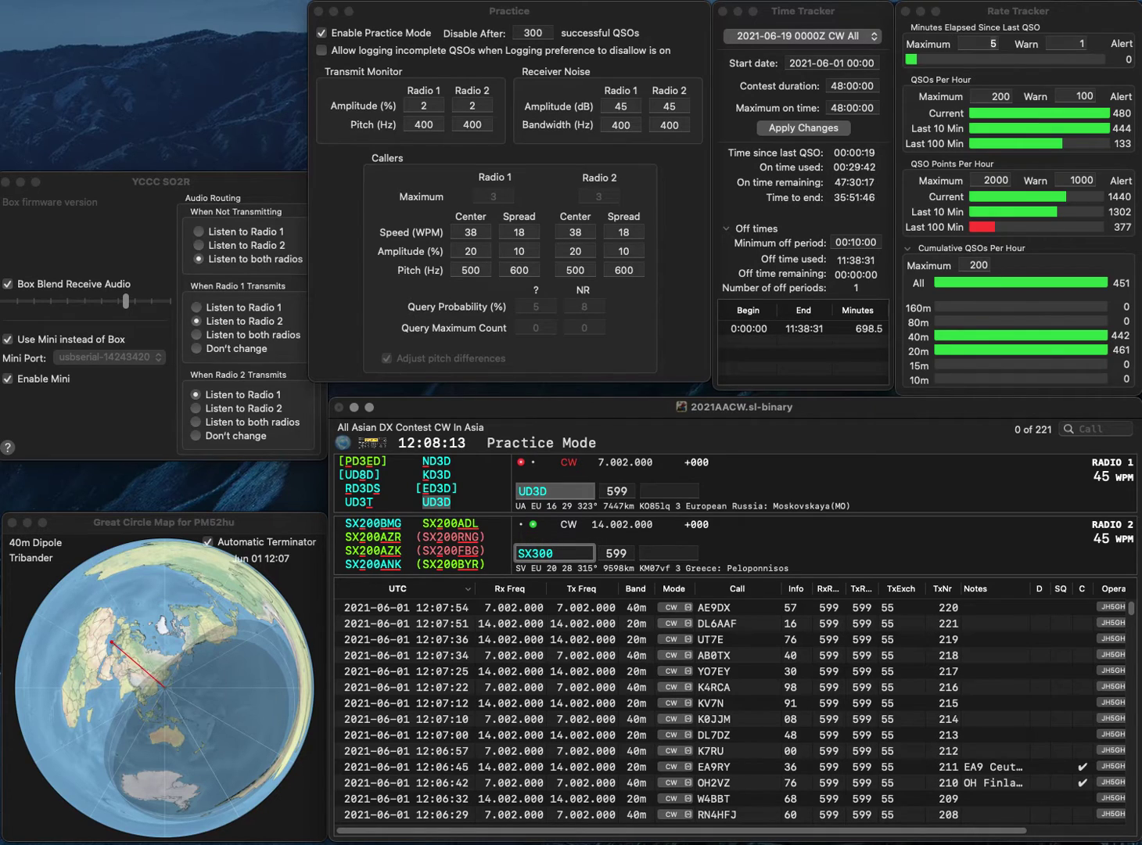
- Correct and complete the Radio 2 call as SX200KNA and answer the caller
key("Delete")
type("2")
key("Right")
key("Right")
type("KNA")
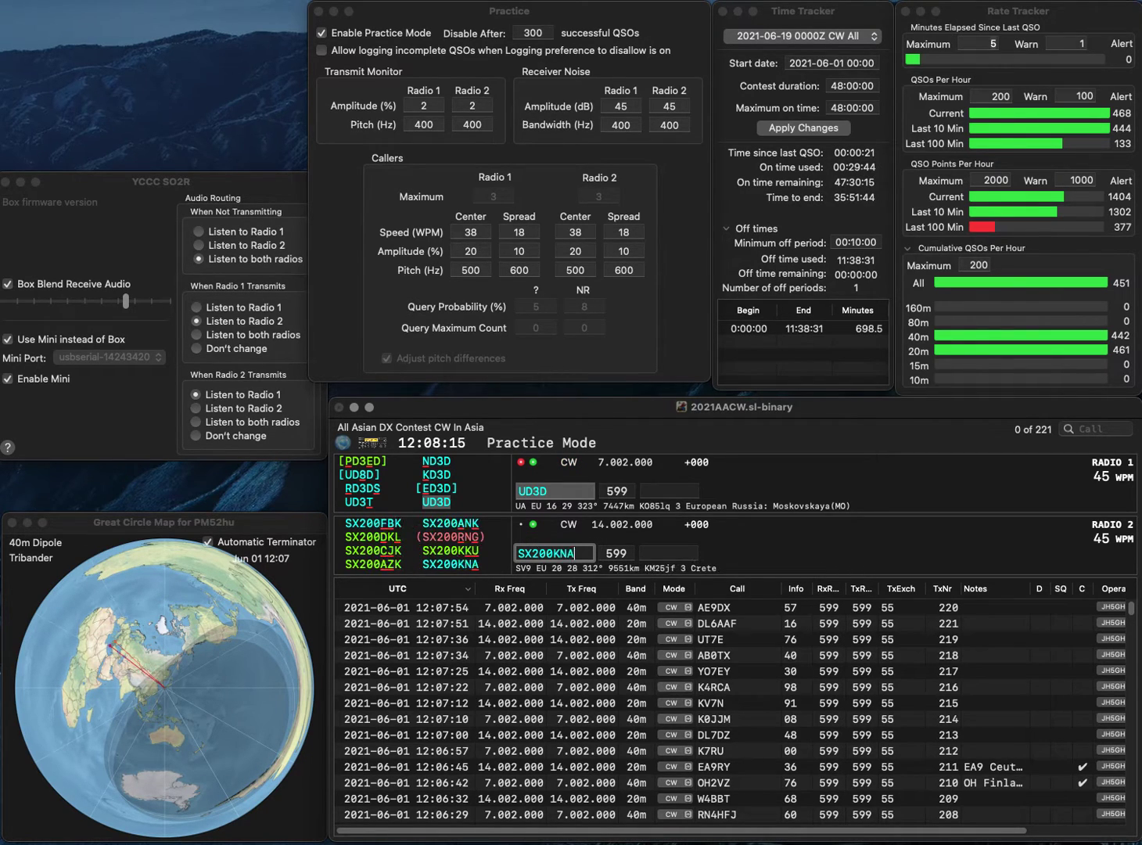
key("Return")
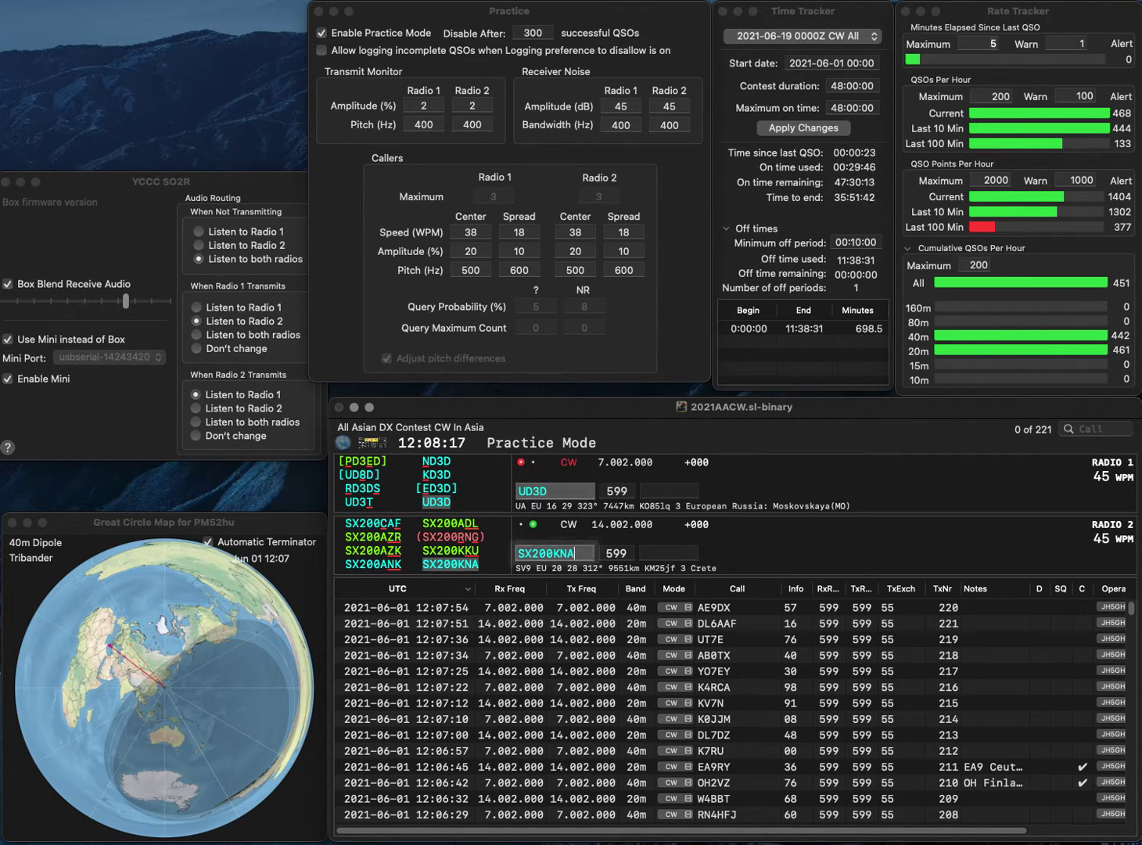
- Log UD3D on Radio 1 with received exchange 12 and SX200KNA on Radio 2 with received exchange 85
key("Up")
key("space")
type("12")
key("backslash")
key("Tab")
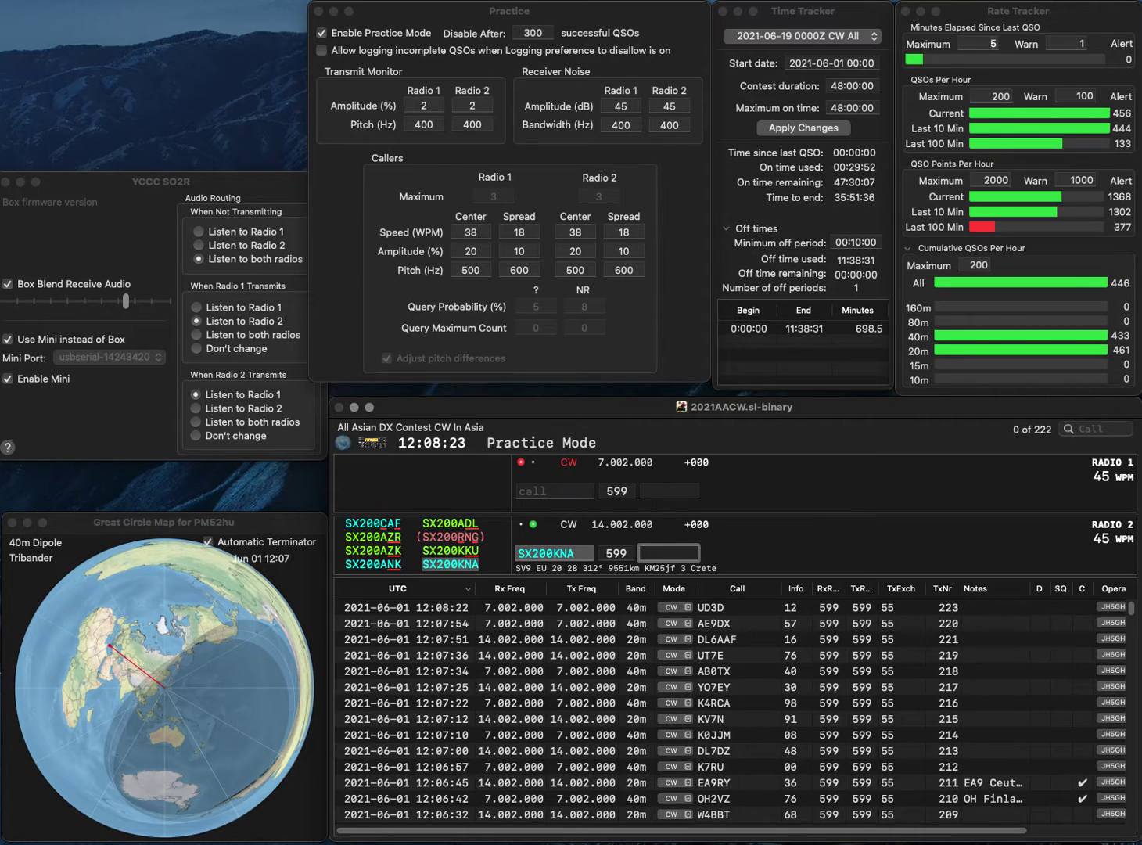
type("5")
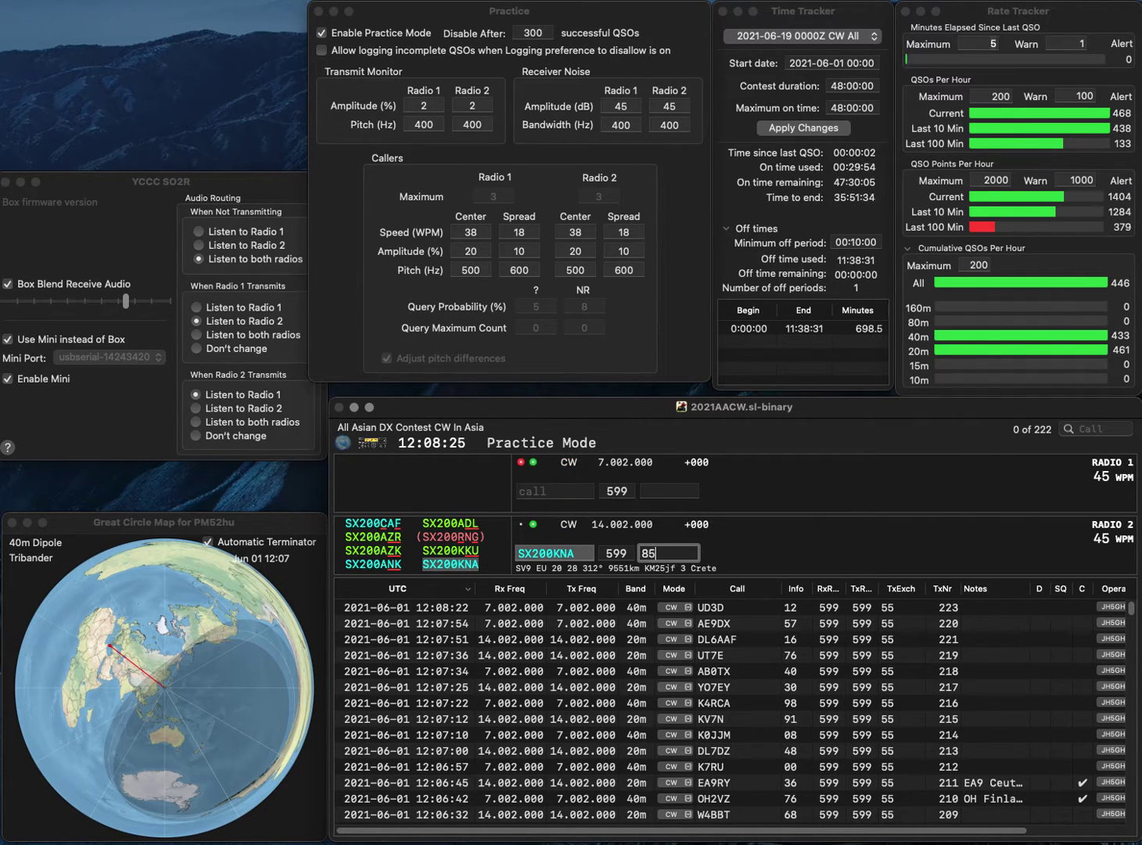
key("Return")
type("JM2")
type("LHB")
type("UY7MM")
key("Return")
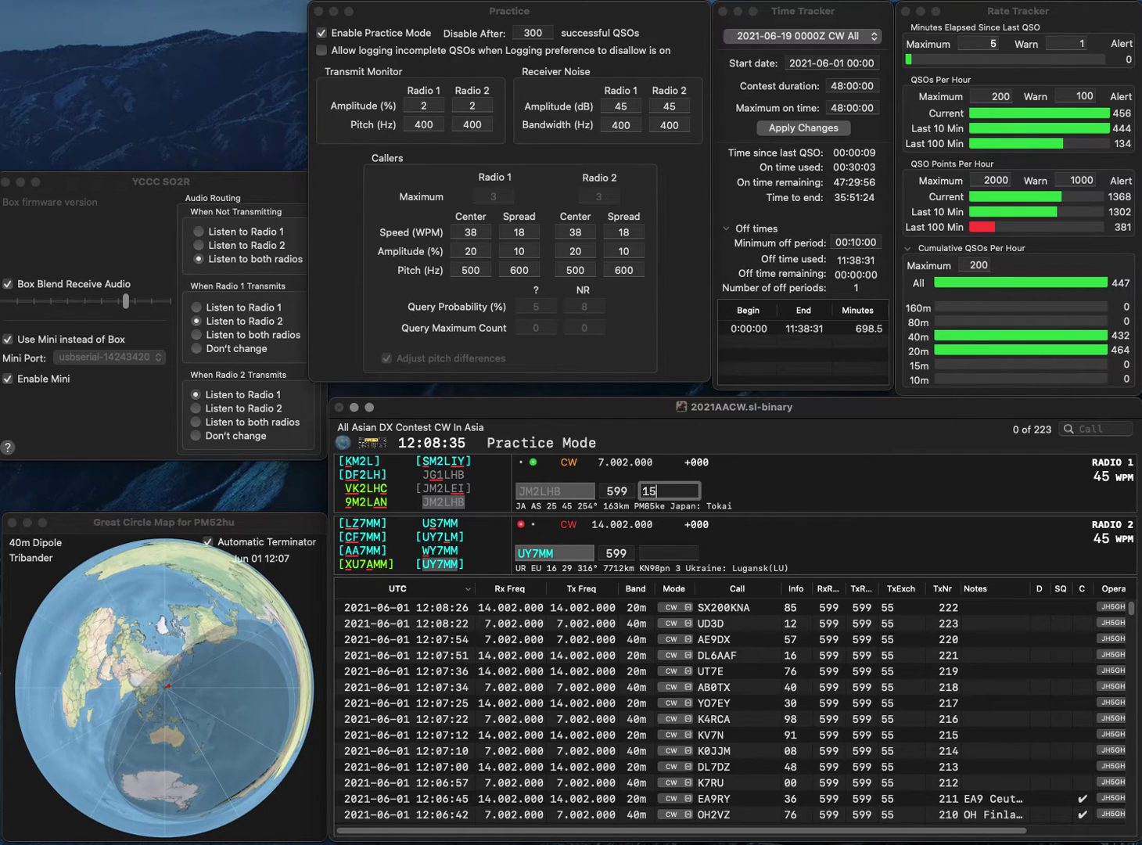
key("Return")
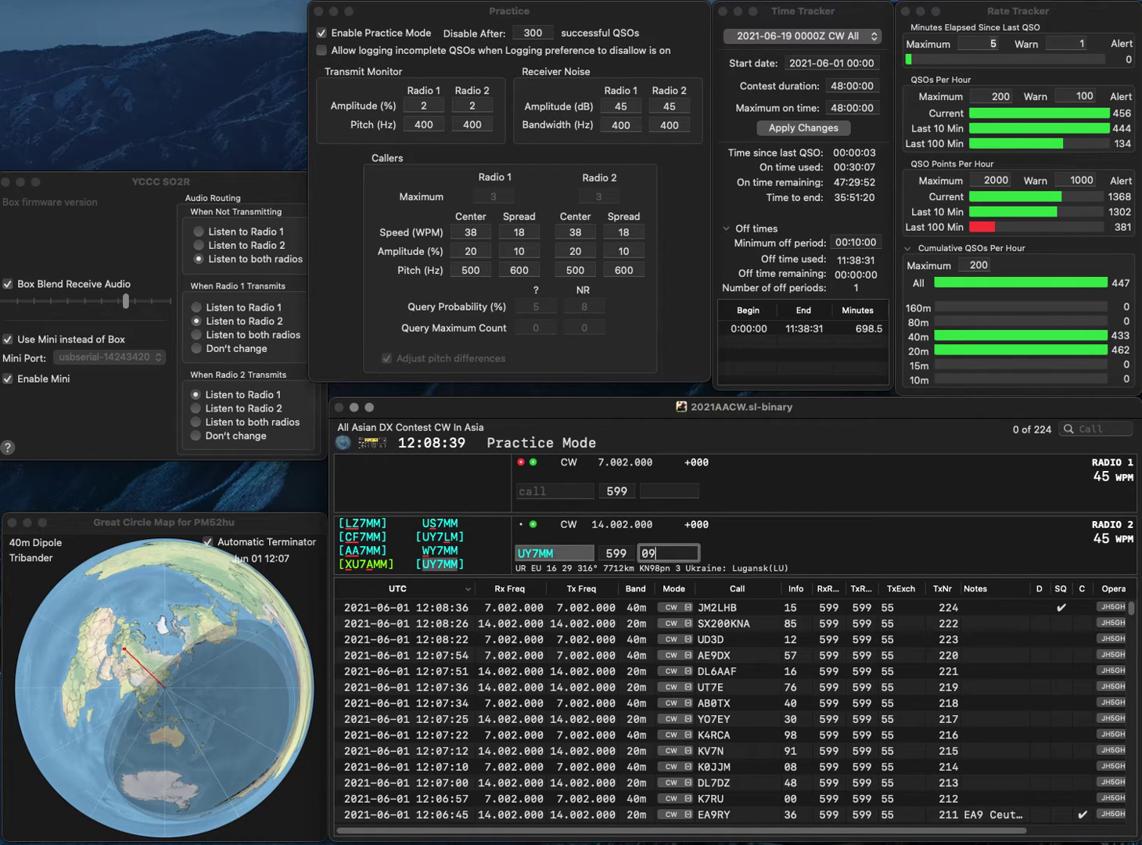
key("Return")
- Enter the partial call CJQ on Radio 1 and K9FD on Radio 2, then complete the Radio 1 call as SP5CJQ, answering each caller
type("CJ")
key("Return")
type("K")
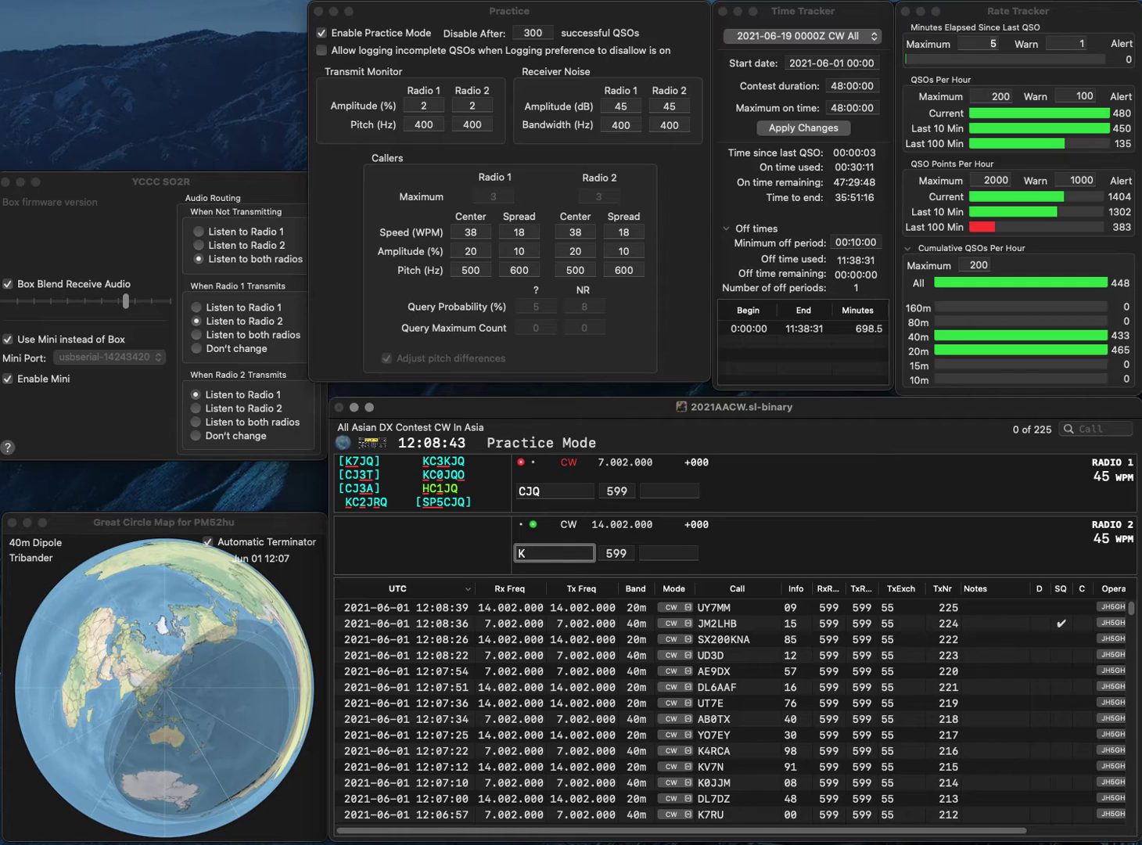
type("9FD")
key("Return")
type("SP5")
key("Return")
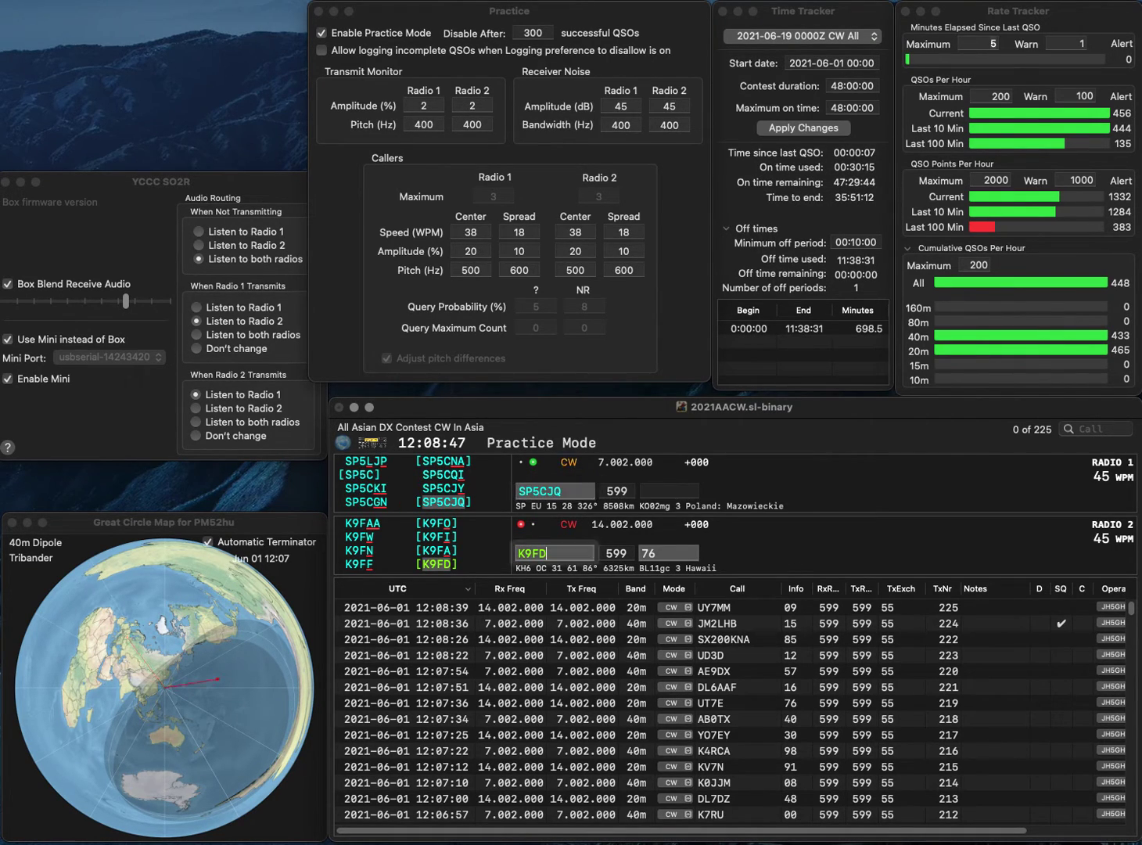
key("Return")
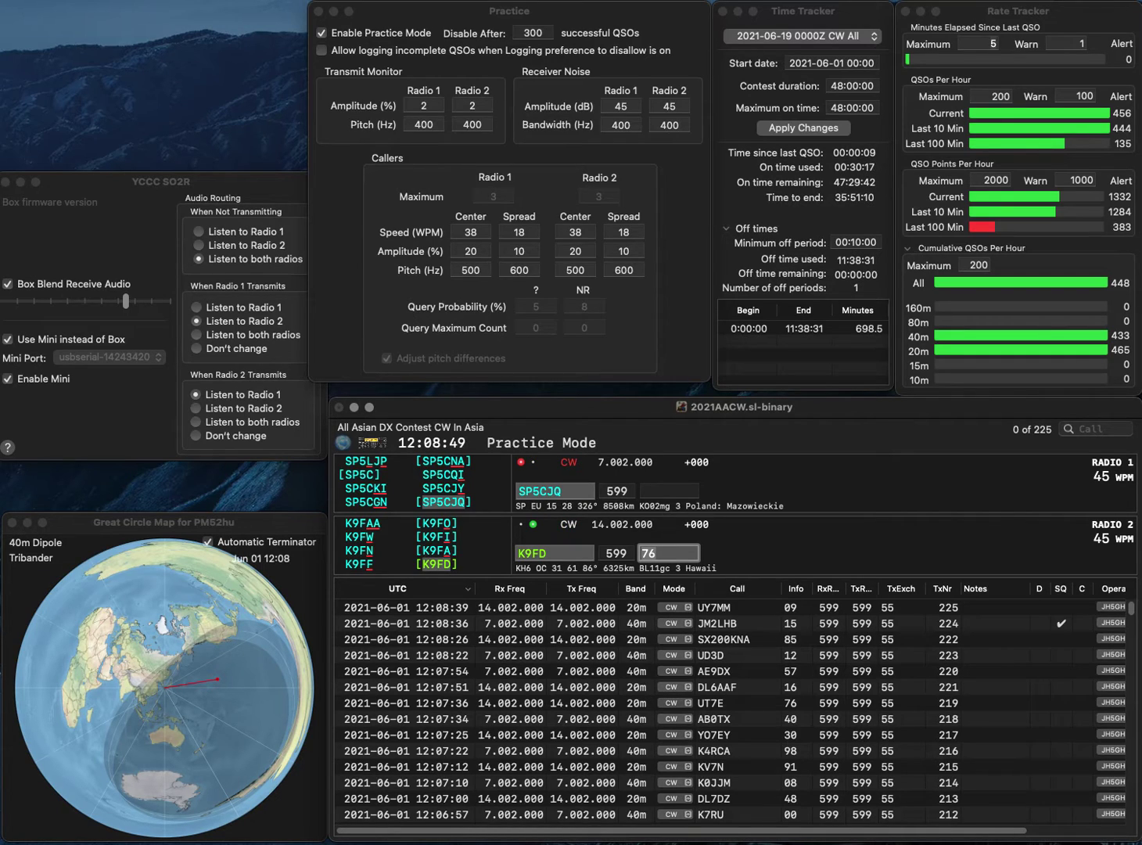
key("BackSpace")
type("454")
key("Return")
type("73")
key("Return")
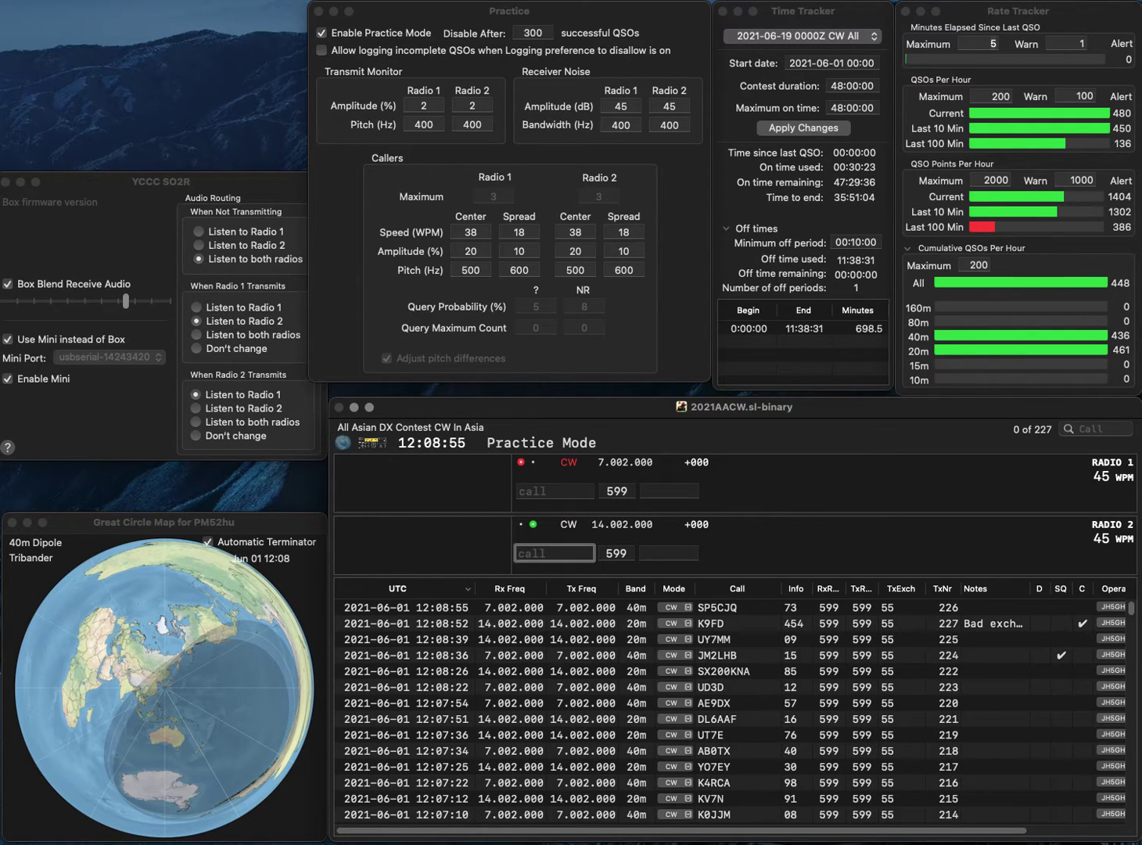
- Enter IB3C on Radio 2 and the partial call KD on Radio 1, answering each caller
type("IB")
key("Return")
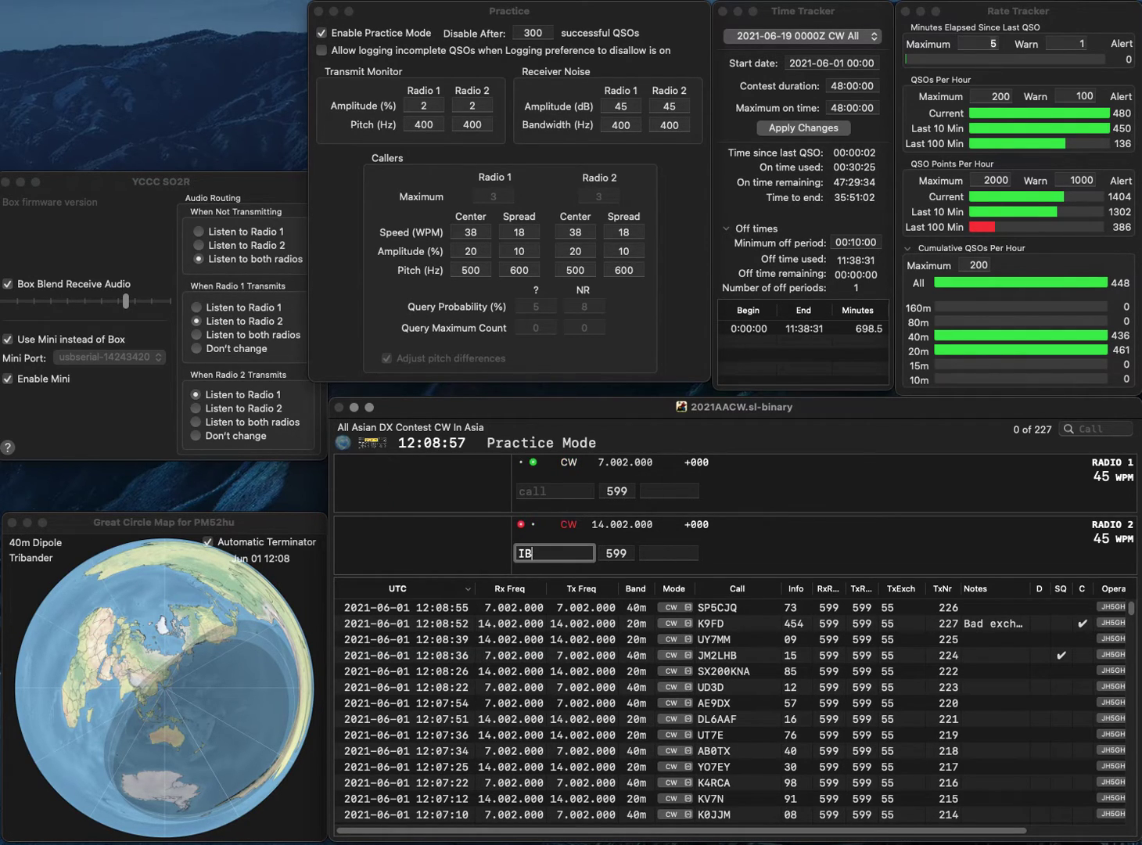
type("AKD")
key("Return")
type("3C")
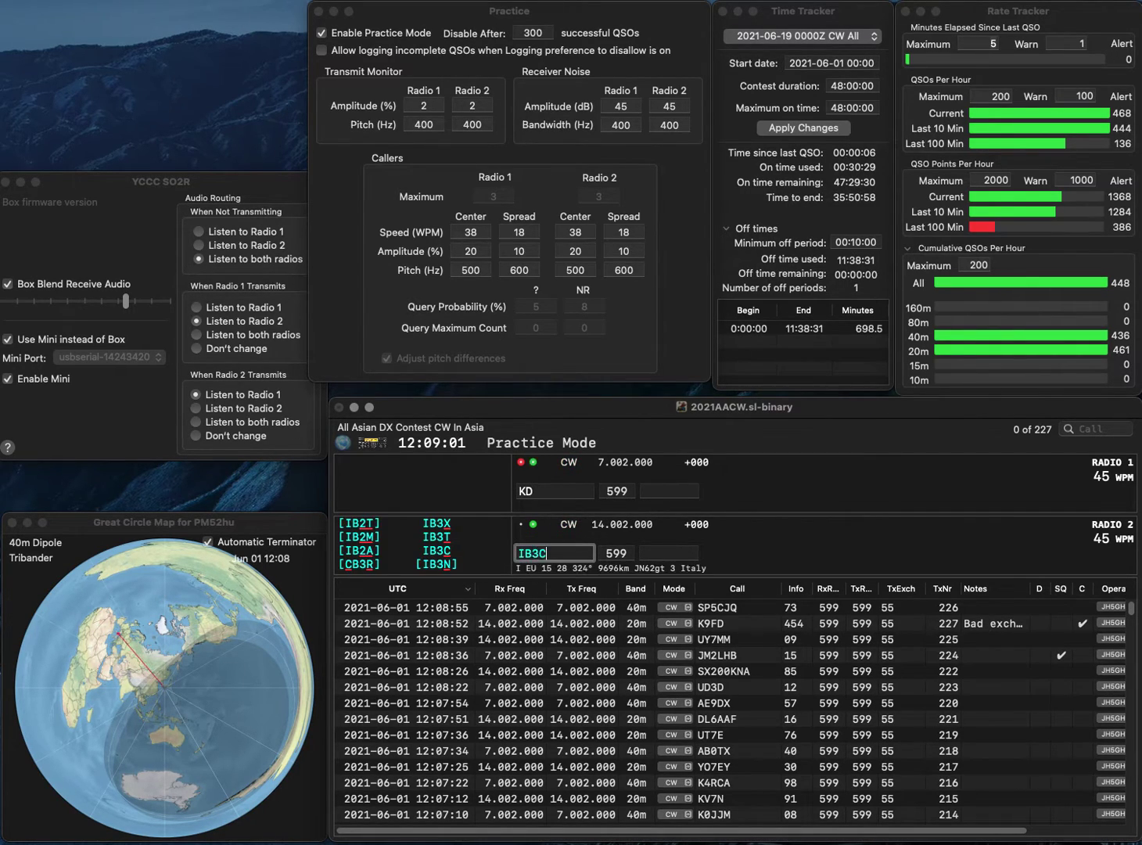
key("Return")
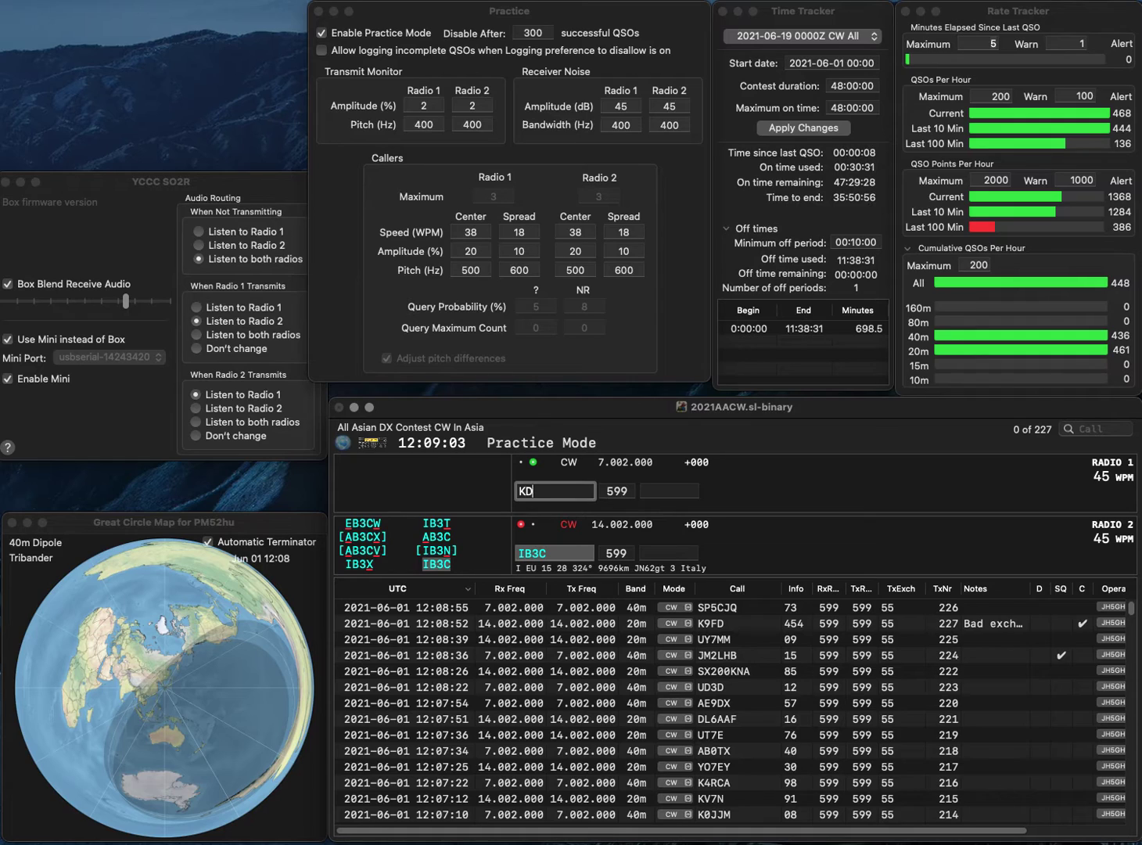
type("BOP")
key("Return")
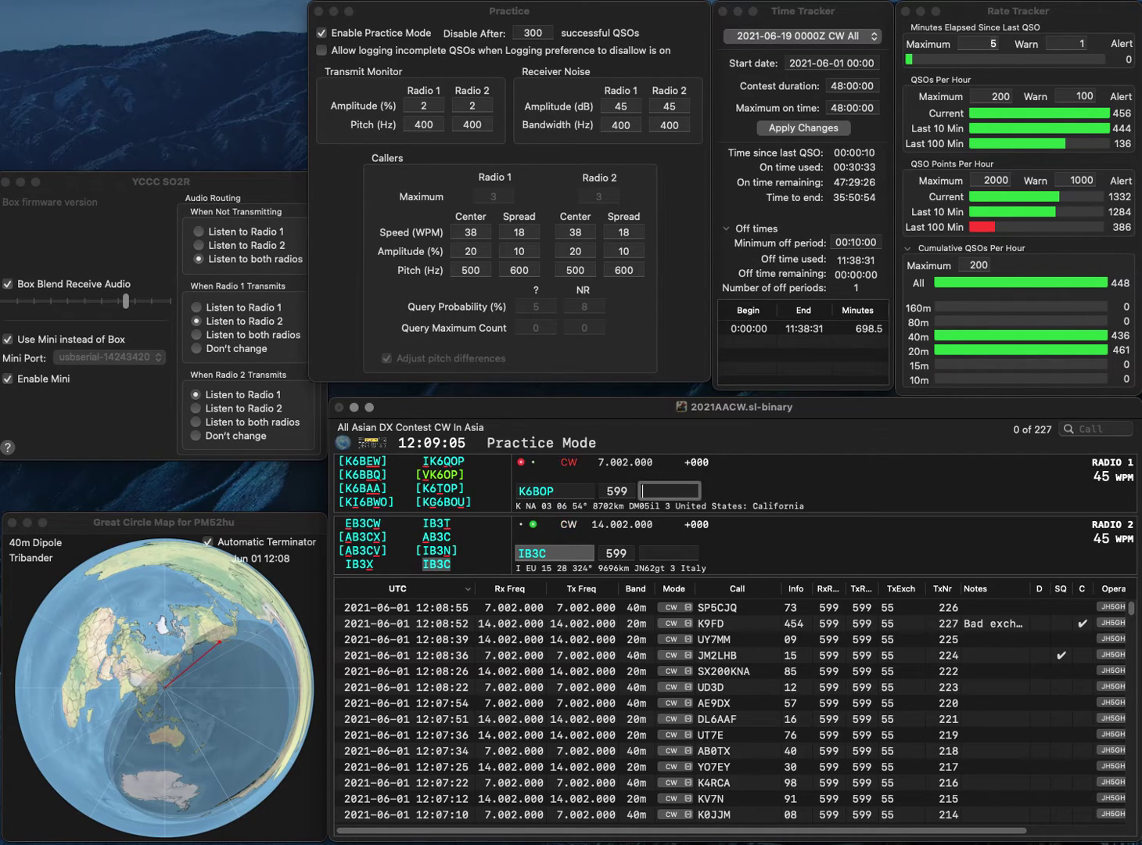
key("Tab")
type("4")
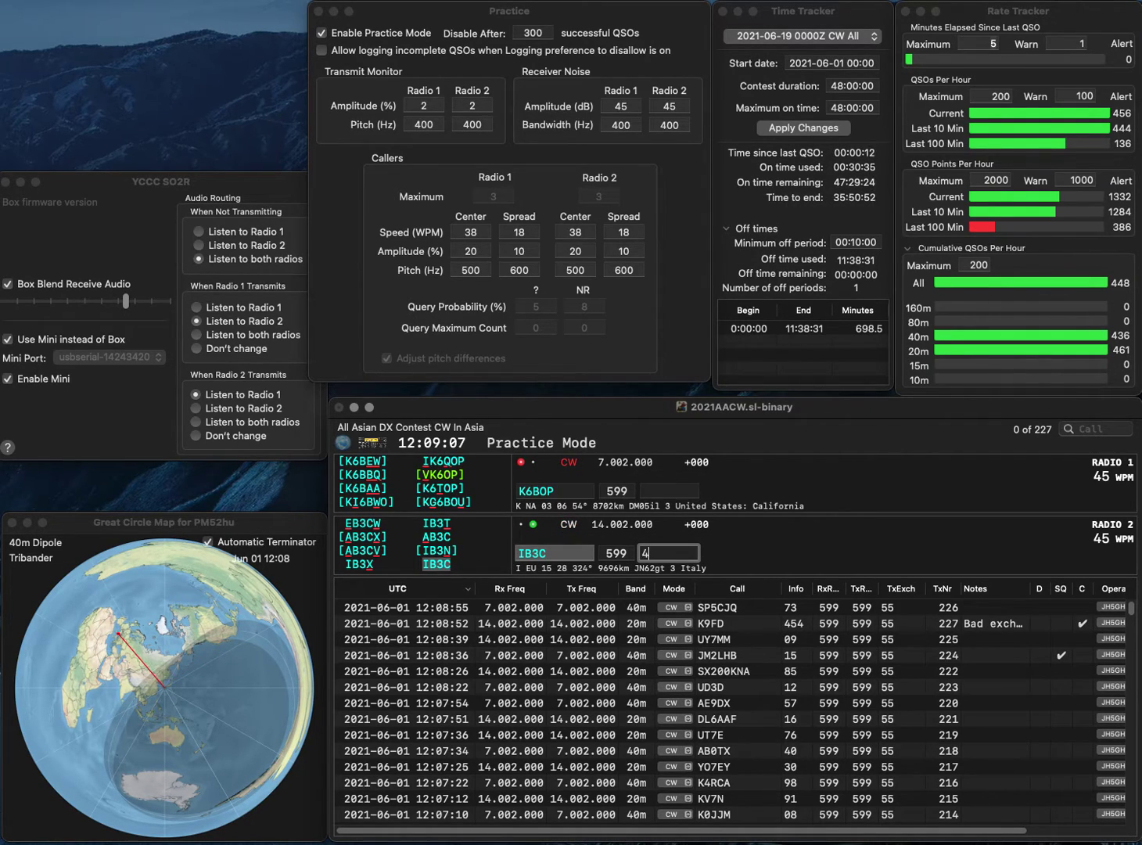
key("Return")
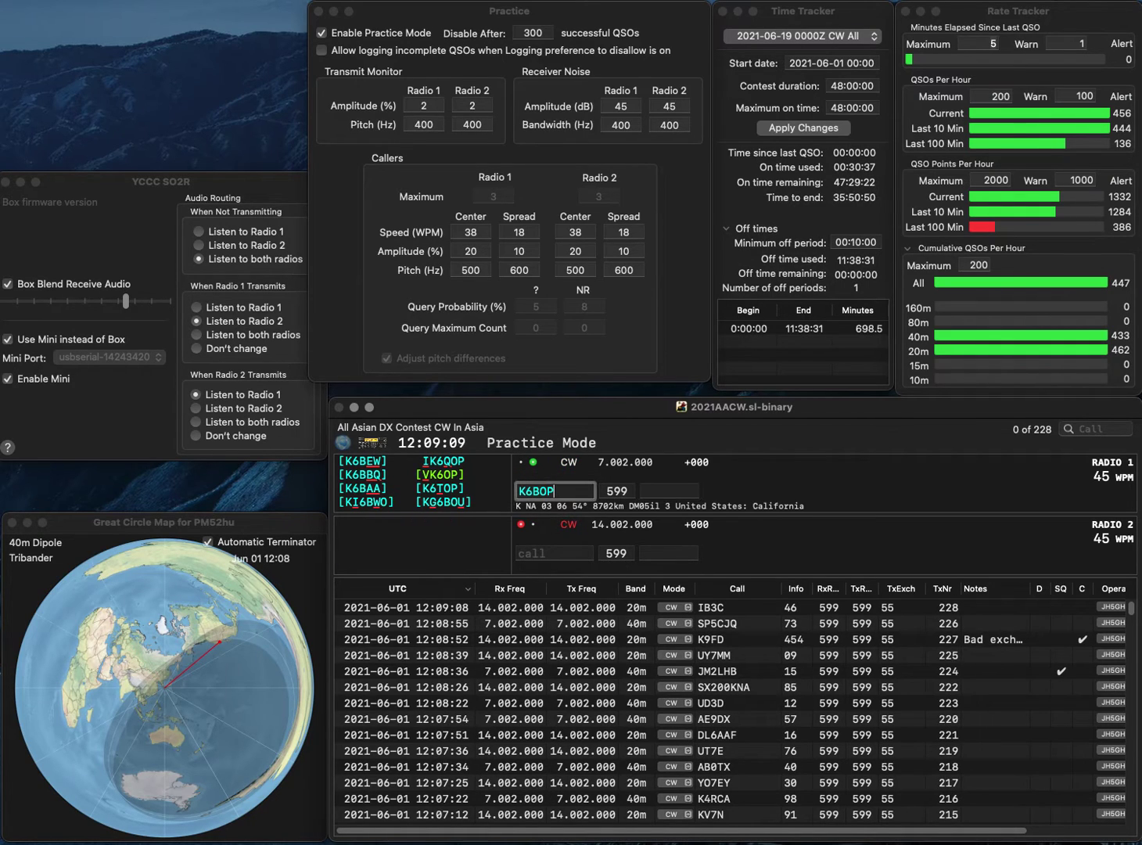
- Change the Radio 1 call to K6TOP and enter DG8NCO on Radio 2, answering each caller
key("Left")
key("BackSpace")
type("T")
key("Return")
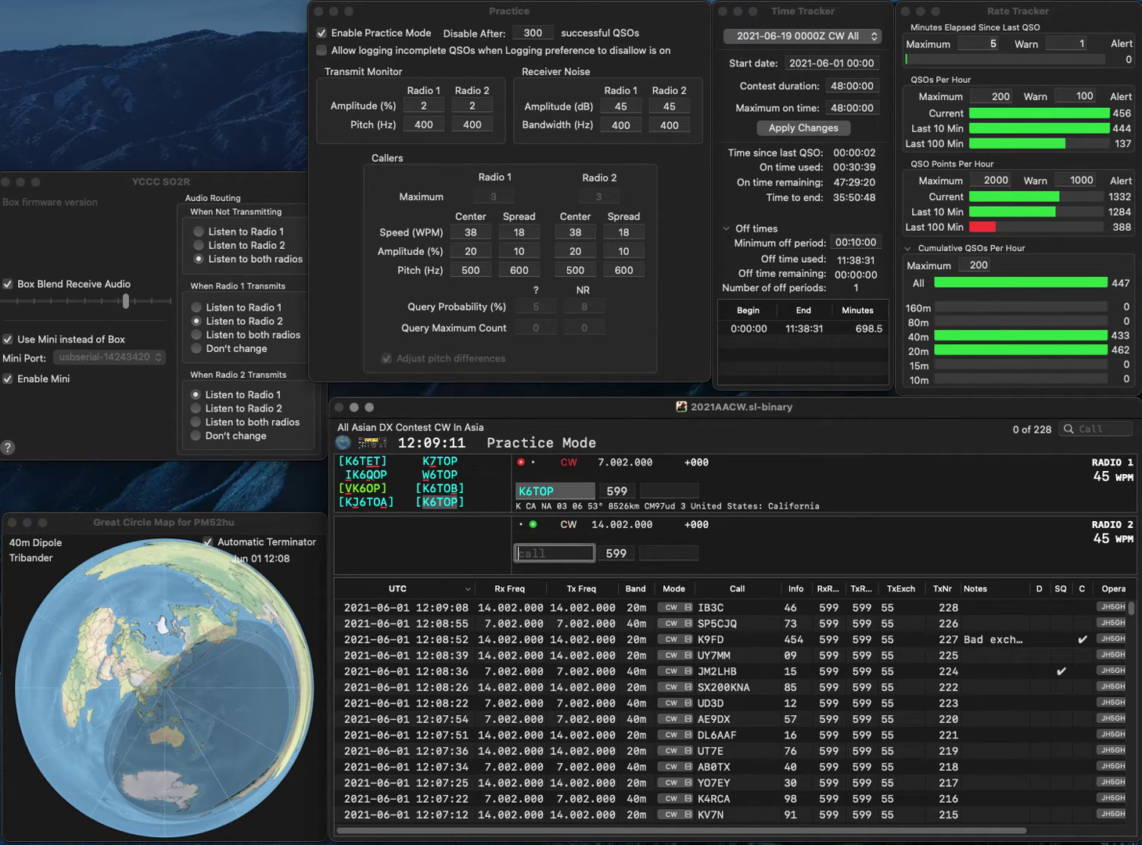
type("DG8NCO")
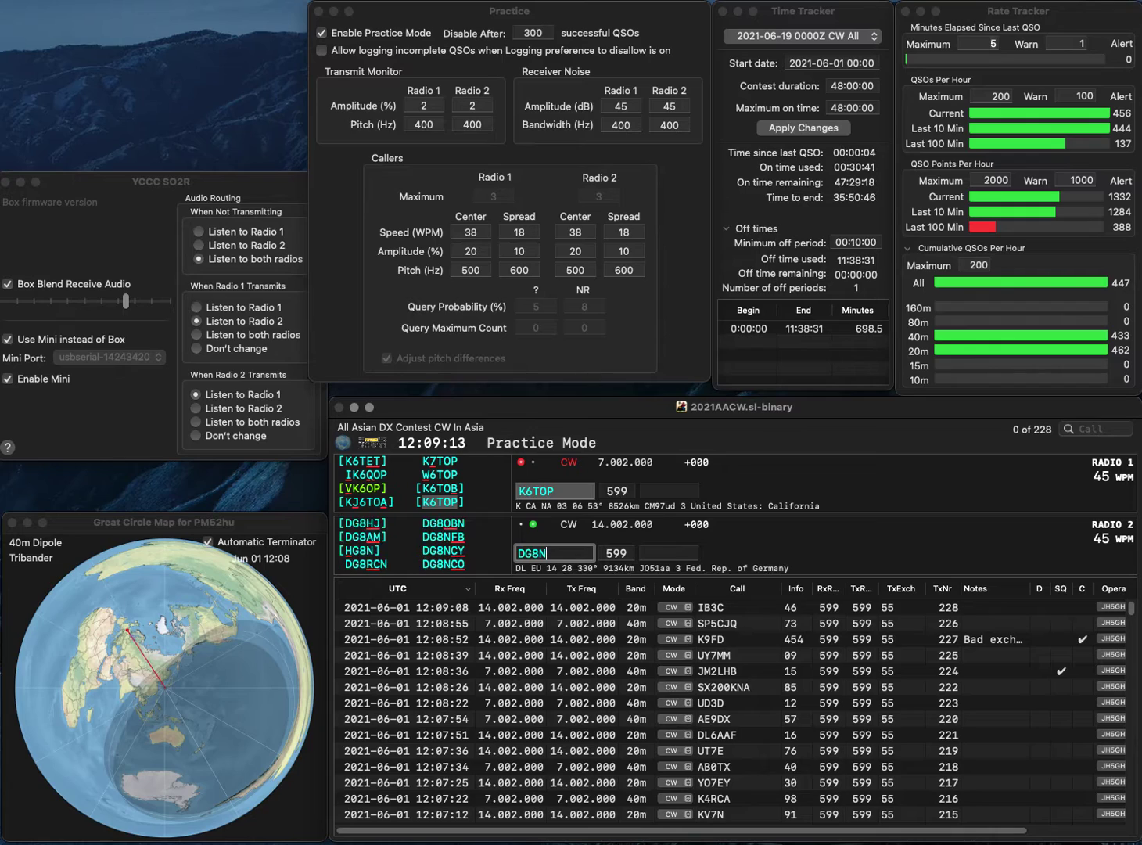
key("Return")
key("space")
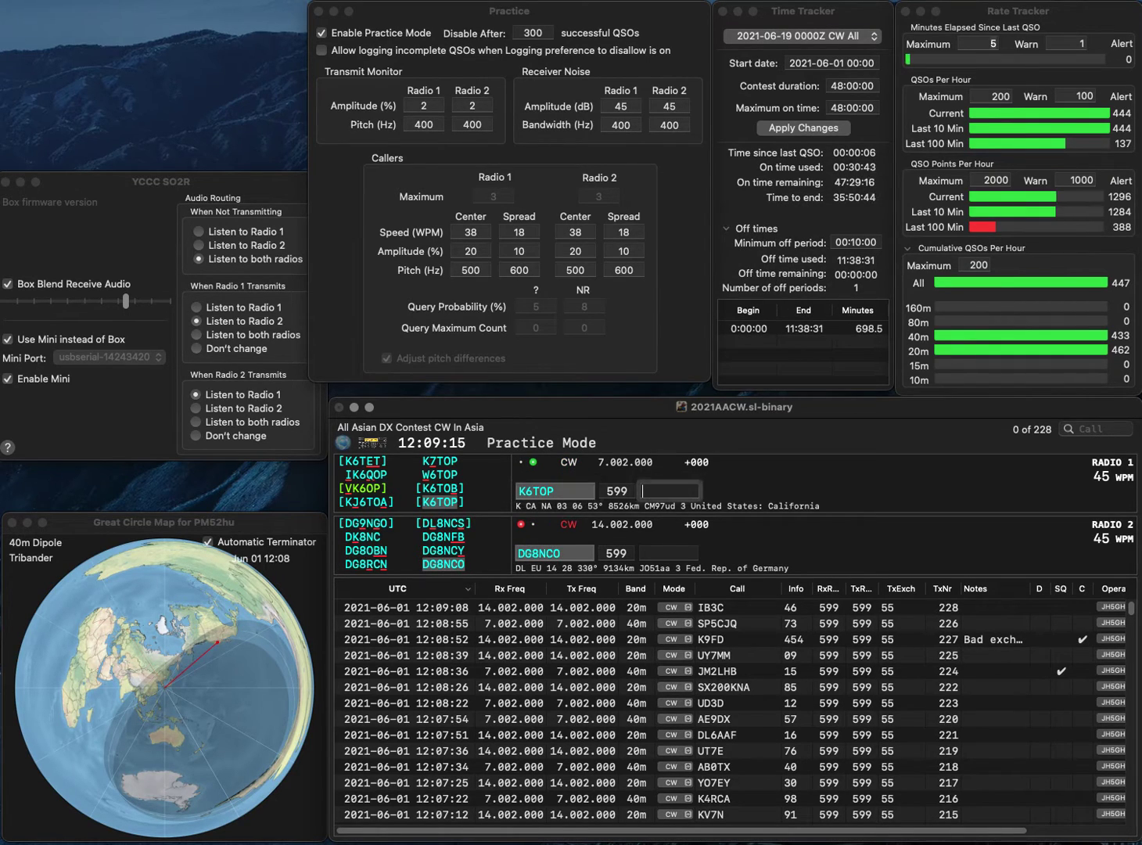
key("Return")
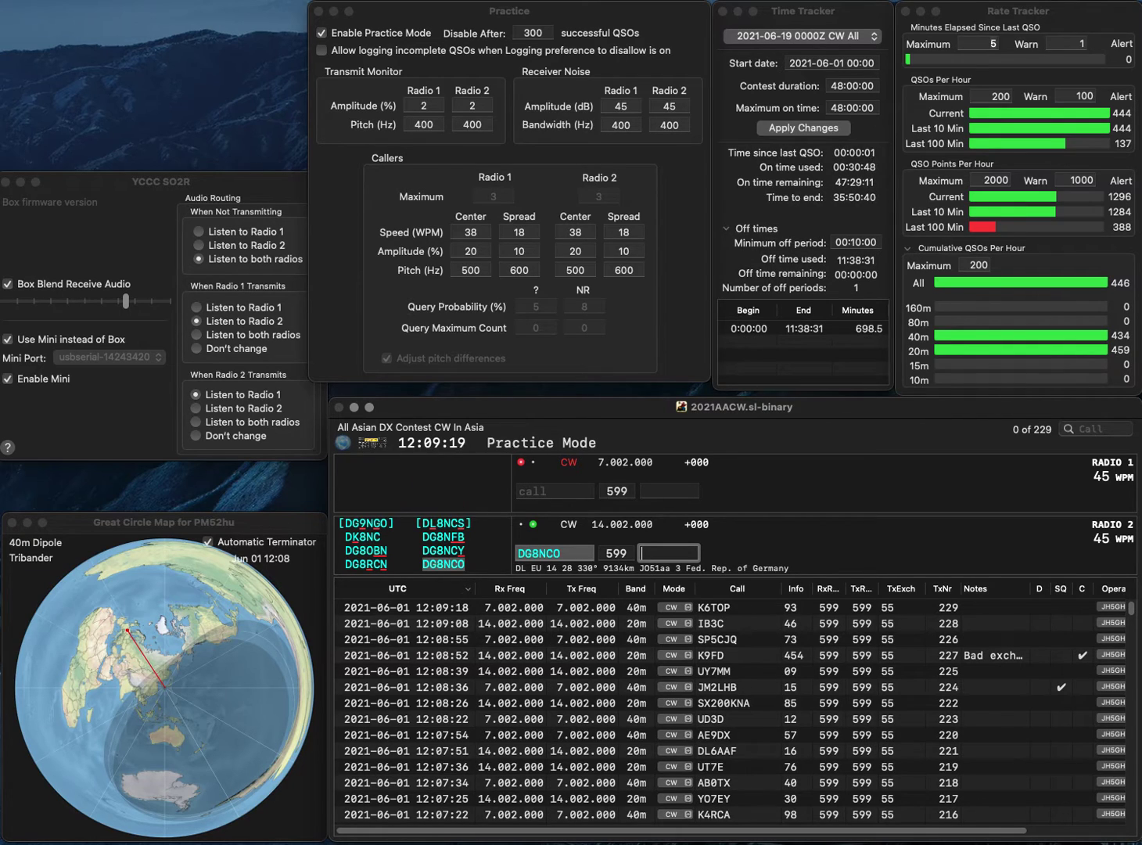
type("77")
key("Return")
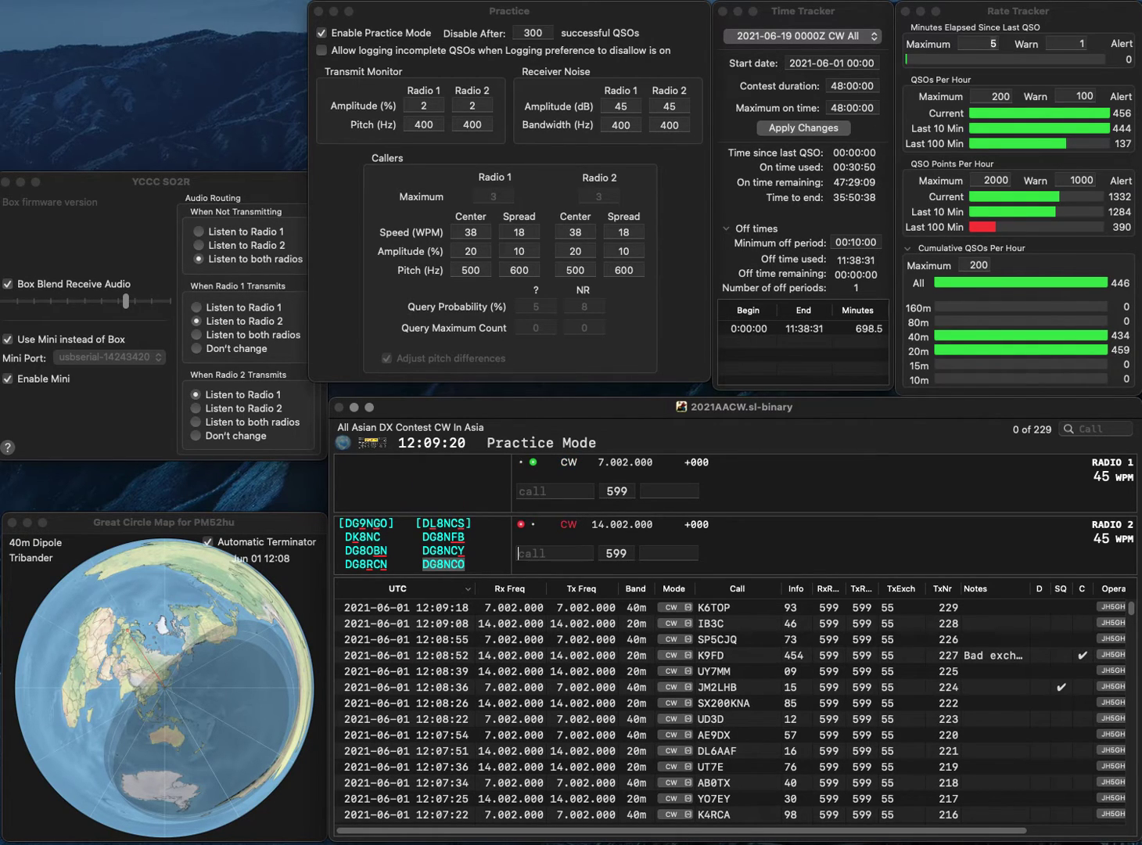
- Enter AC7O on Radio 1 and VE7FF on Radio 2, answering each caller
type("ACT")
key("BackSpace")
type("7O")
key("Return")
type("VE7F")
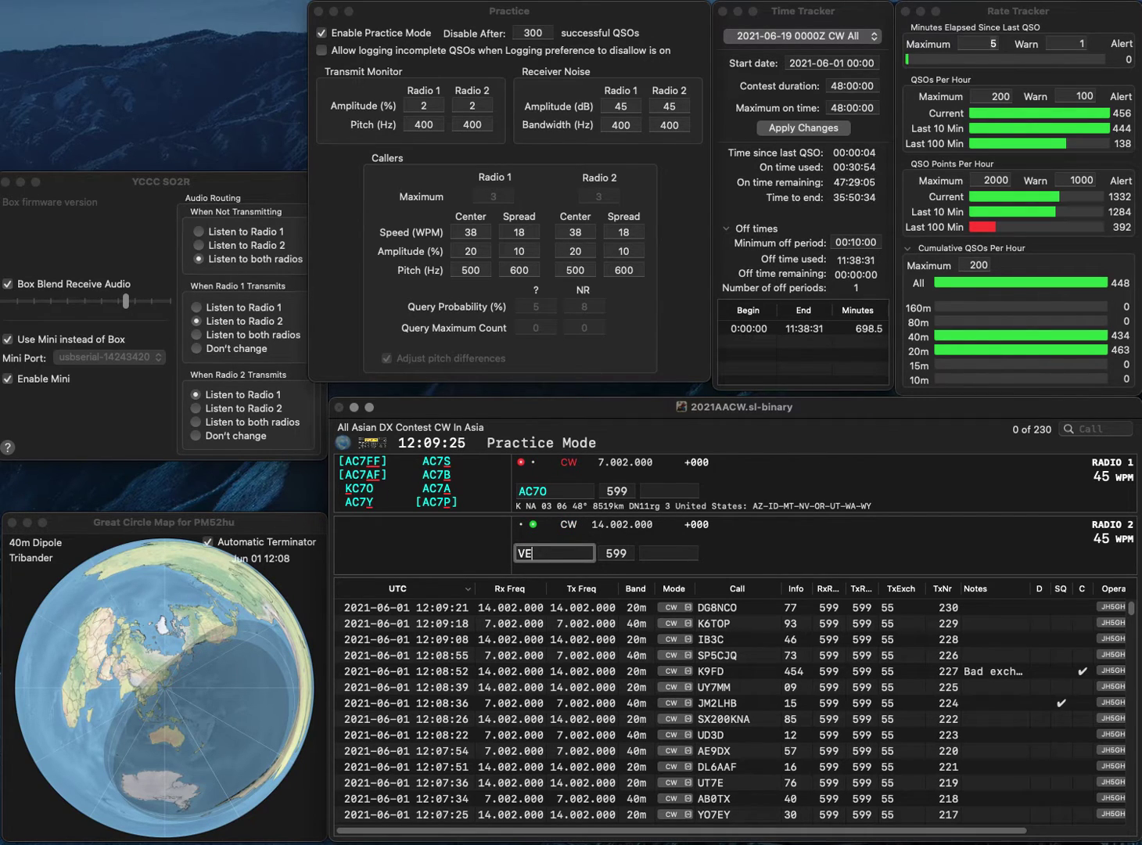
key("Return")
key("Left")
key("BackSpace")
type("5")
key("Return")
key("Left")
key("Left")
key("Left")
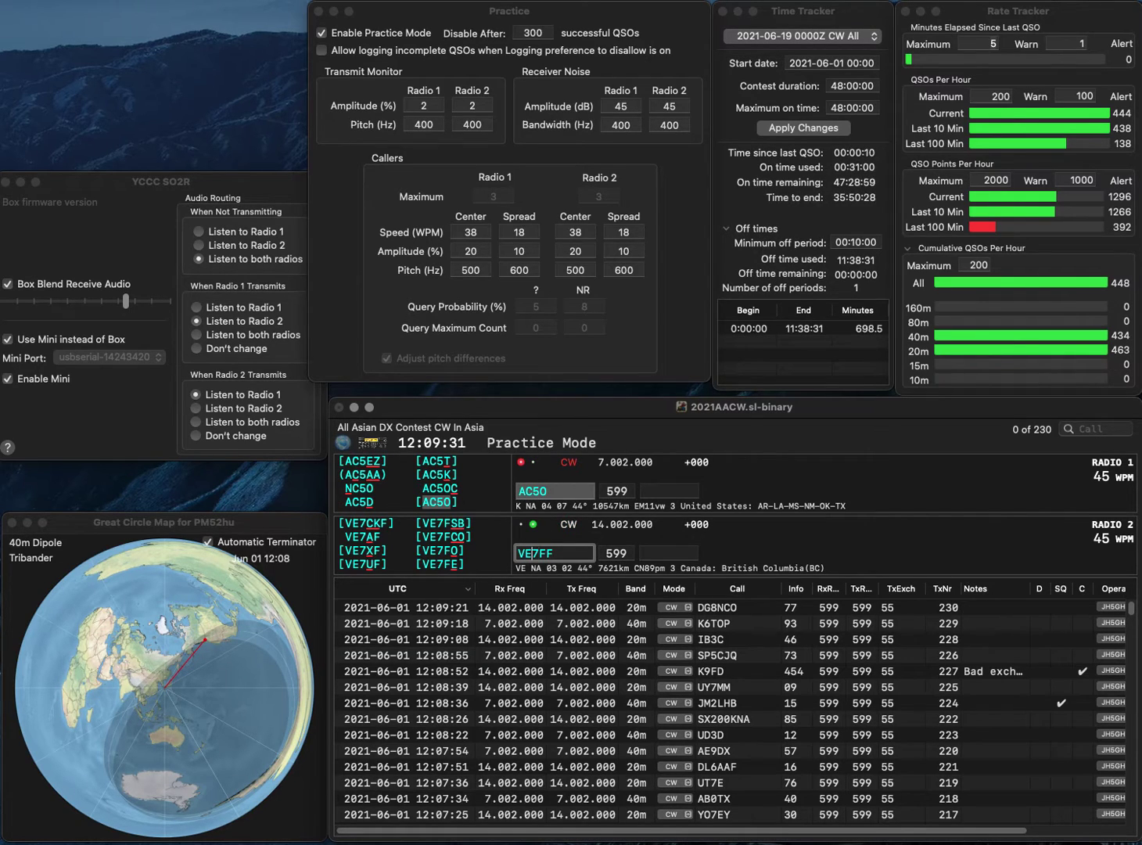
type("U")
key("Return")
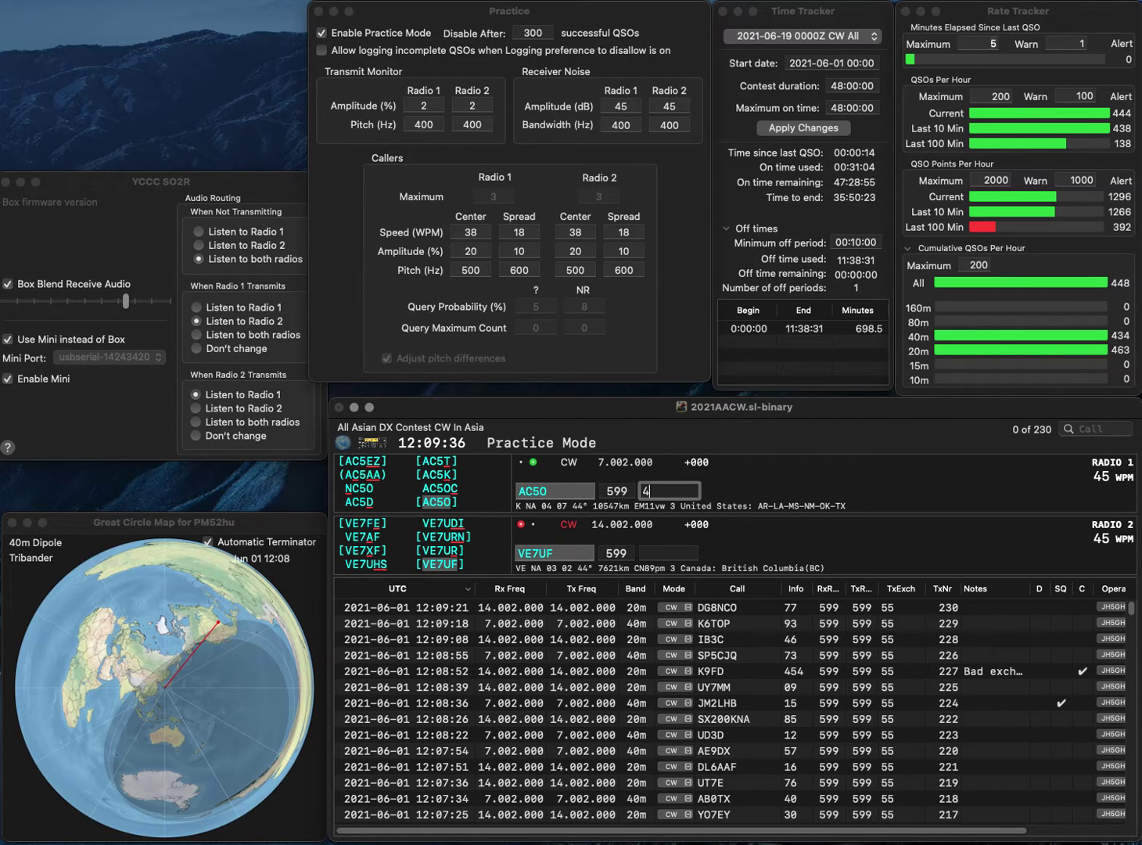
- Log AC5O on Radio 1 with received exchange 49 and VE7UF on Radio 2 with received exchange 13
key("Return")
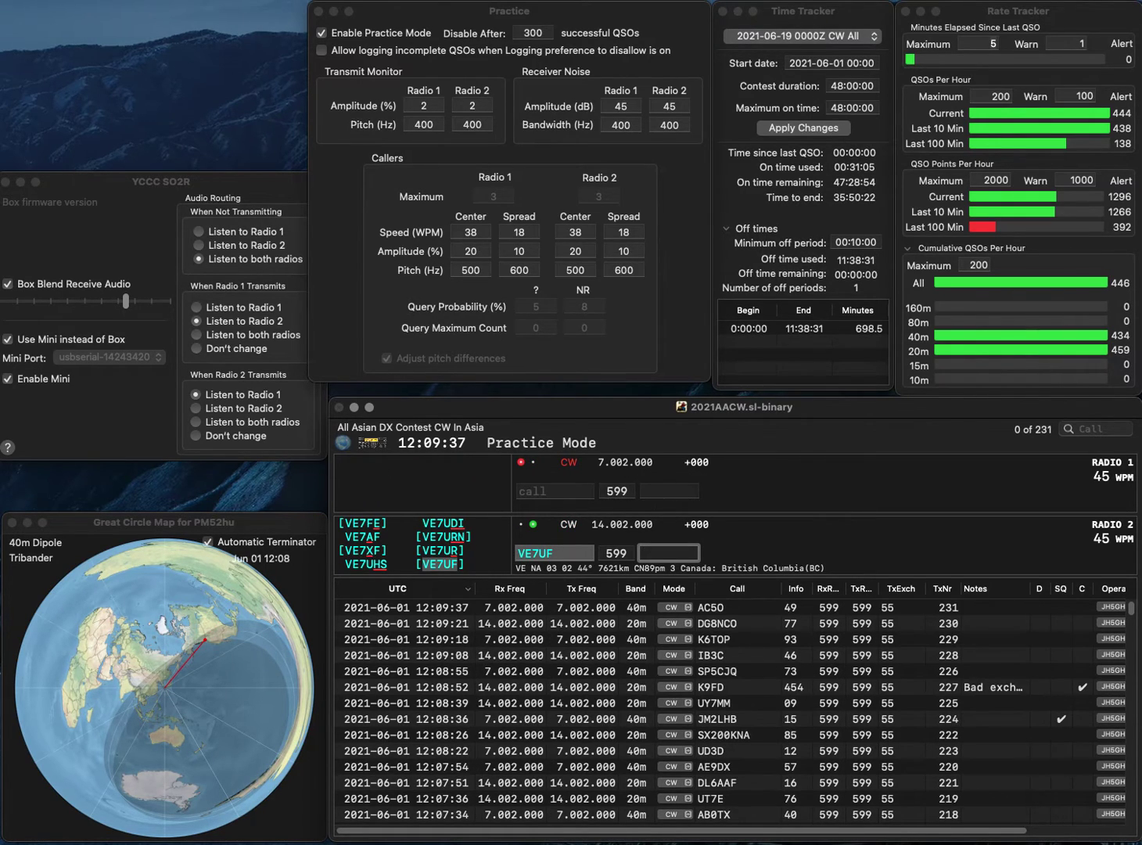
type("1")
key("Return")
type("VE4Y")
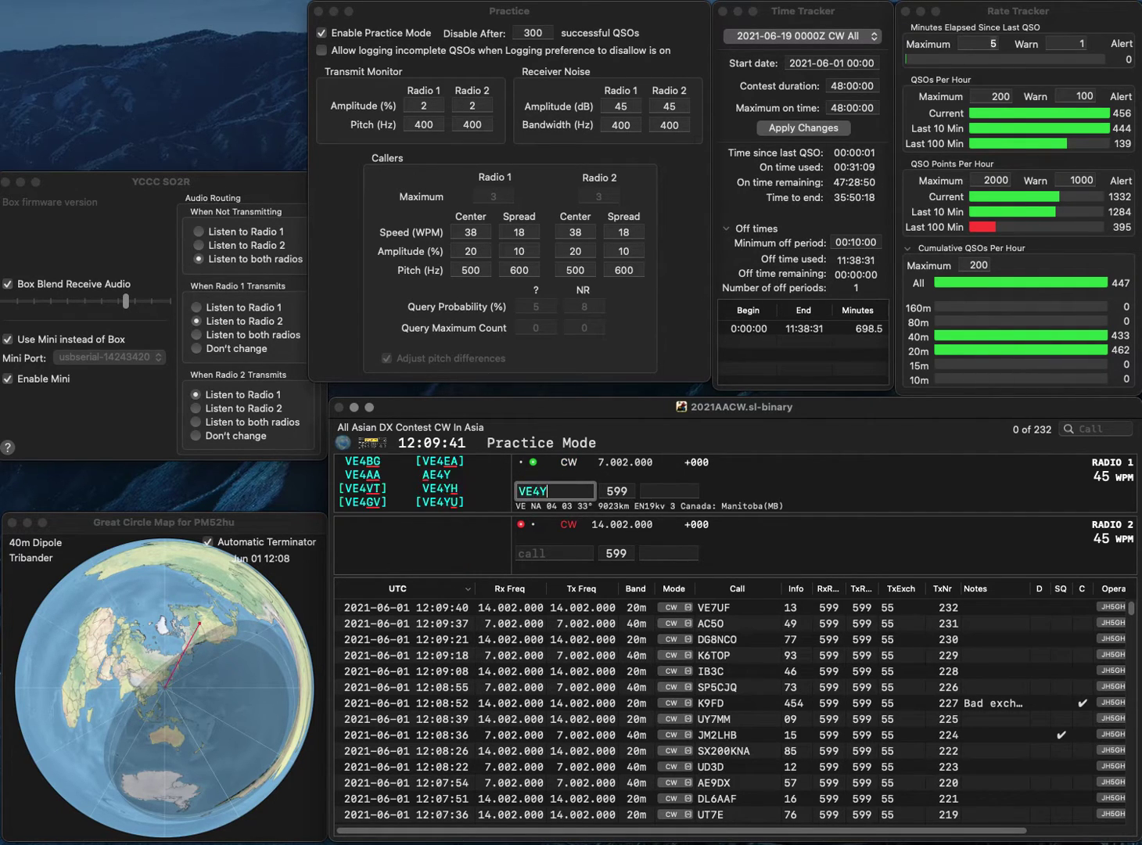
type("H")
key("Return")
type("K2ZF")
key("Return")
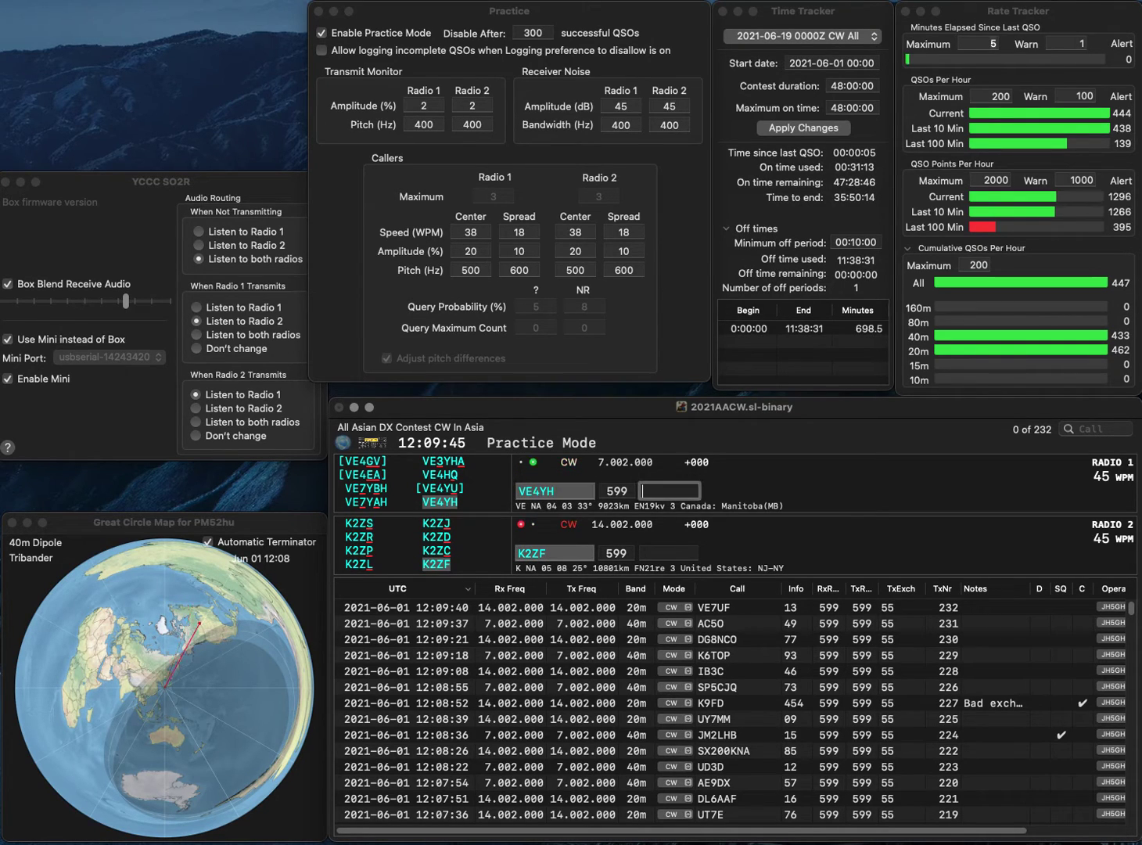
type("98")
key("Return")
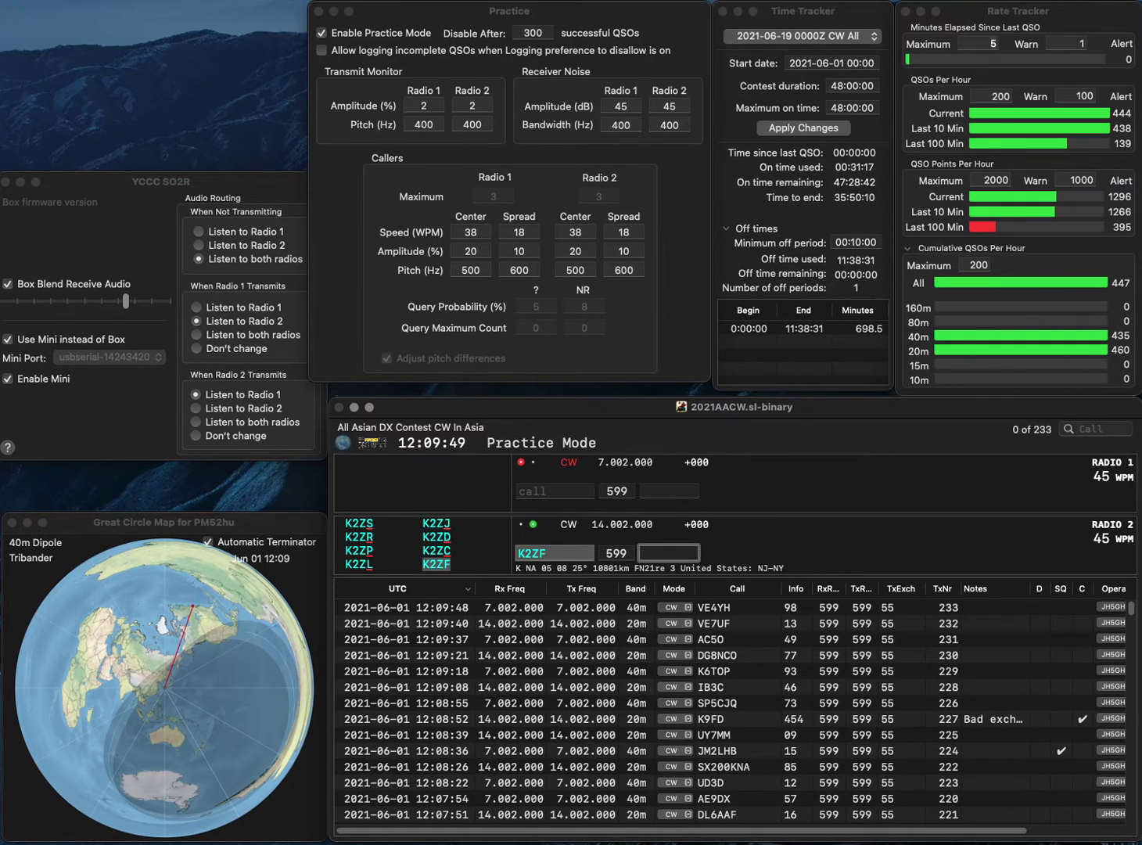
type("08")
key("Return")
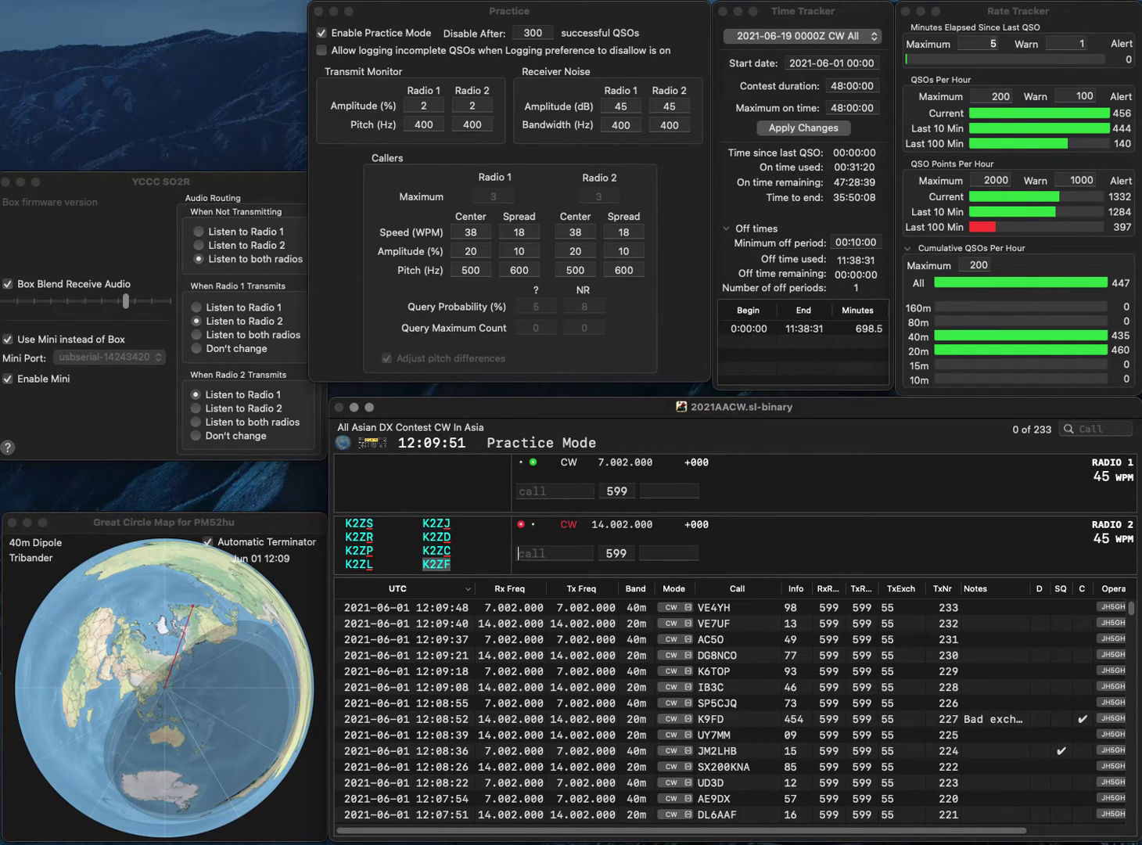
- Enter TM7P on Radio 1 and OQ4B on Radio 2, answering each caller
type("TM7P")
key("Return")
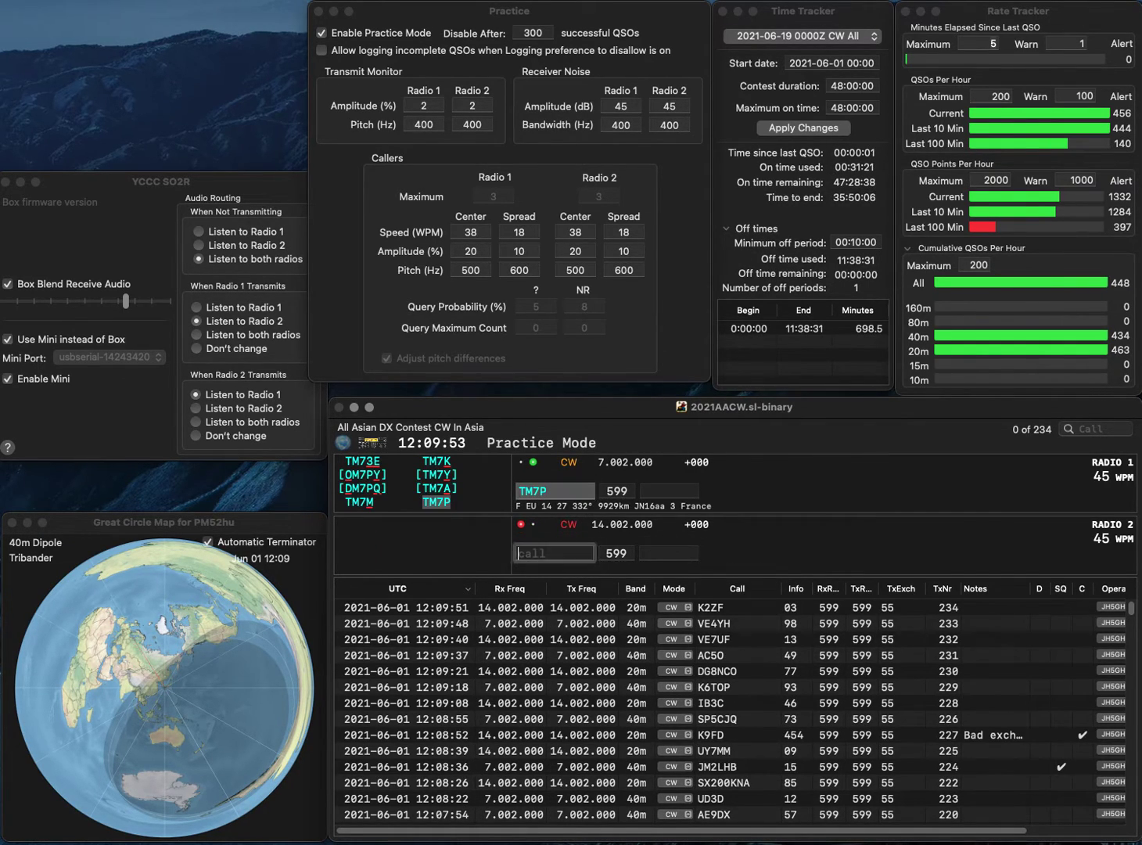
type("OQ4B")
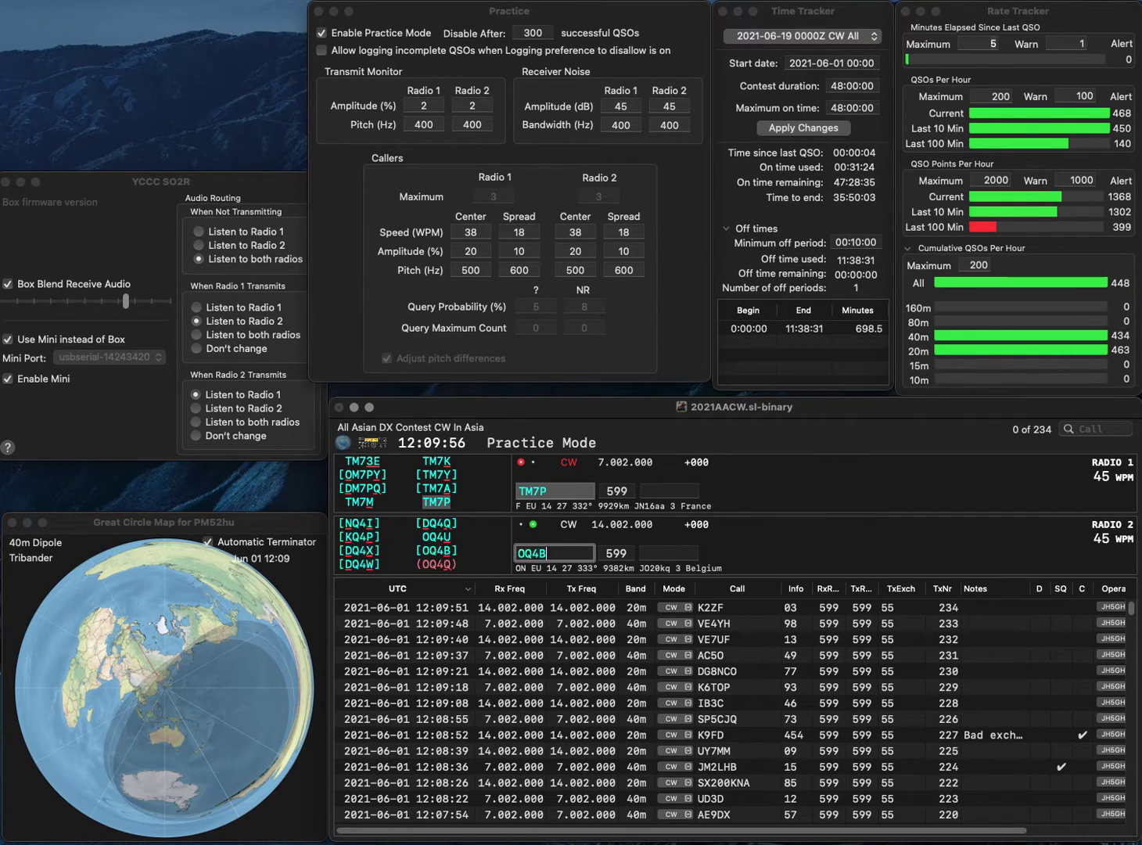
key("Return")
key("space")
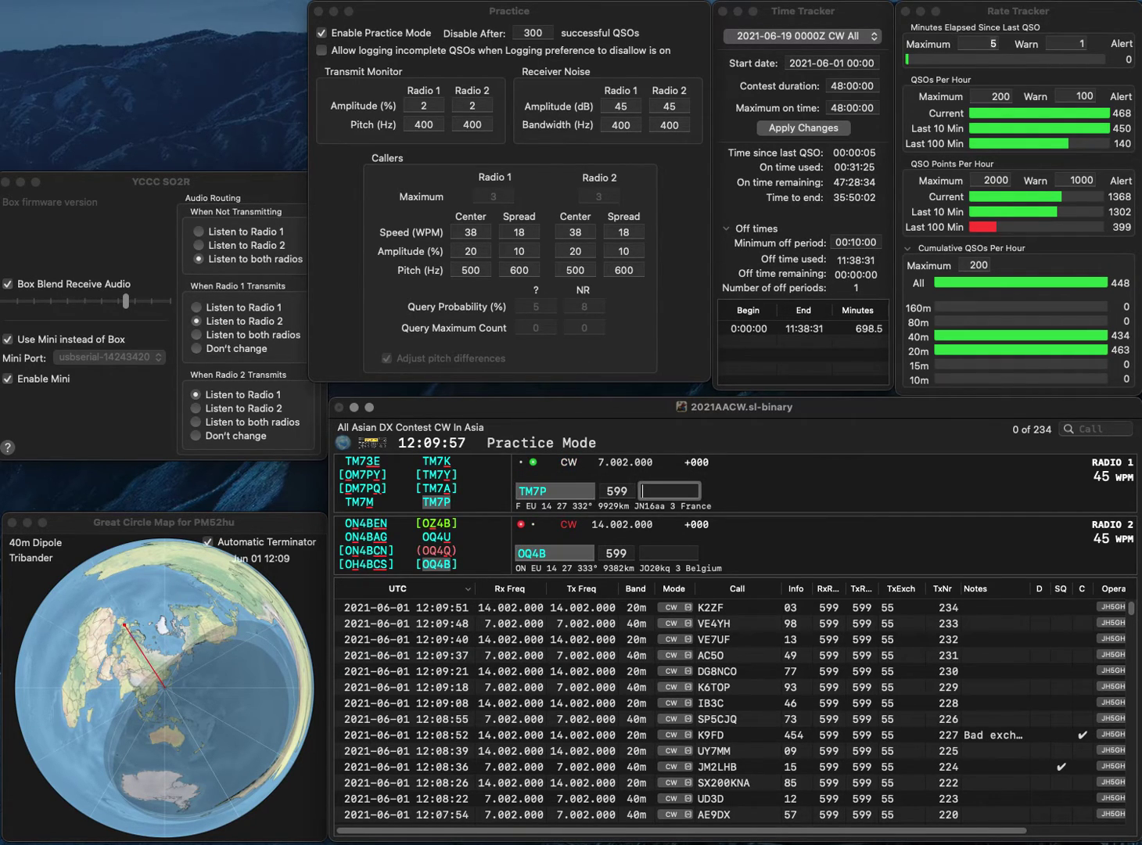
type("51")
key("Return")
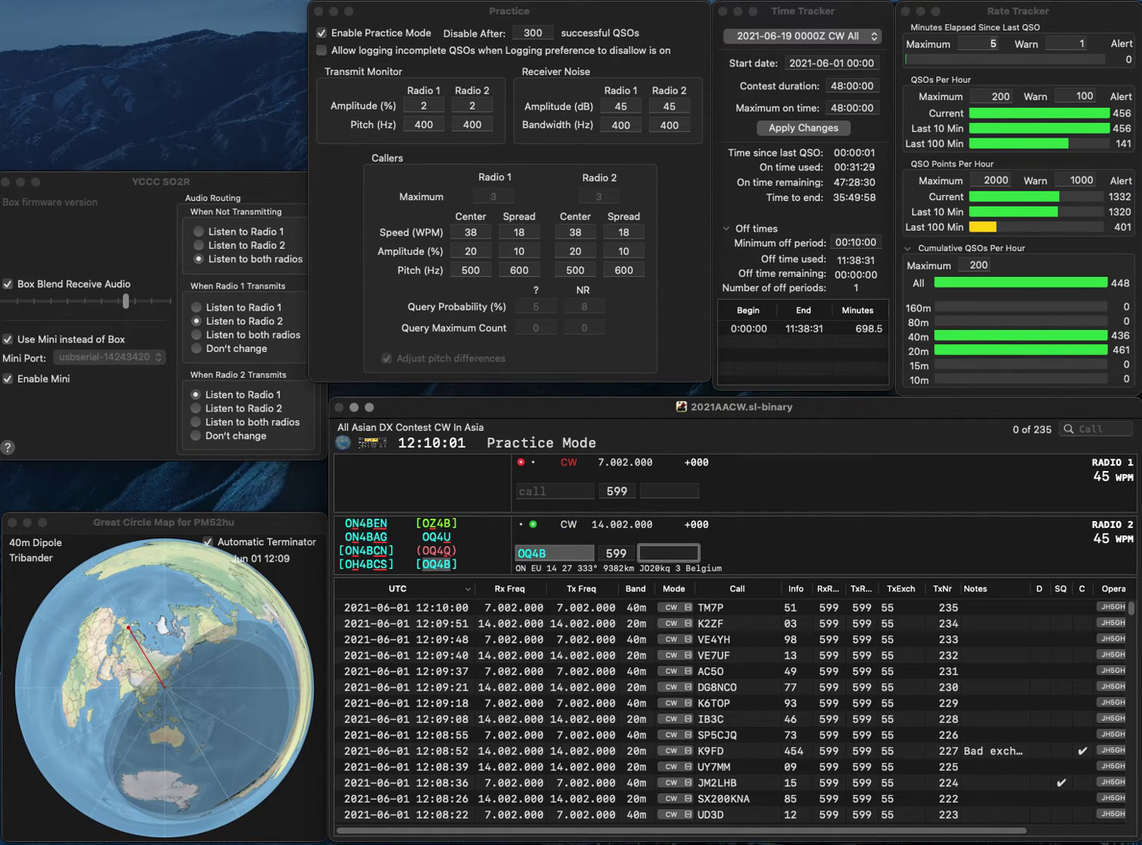
type("82")
key("Return")
type("WA8DXB")
key("Return")
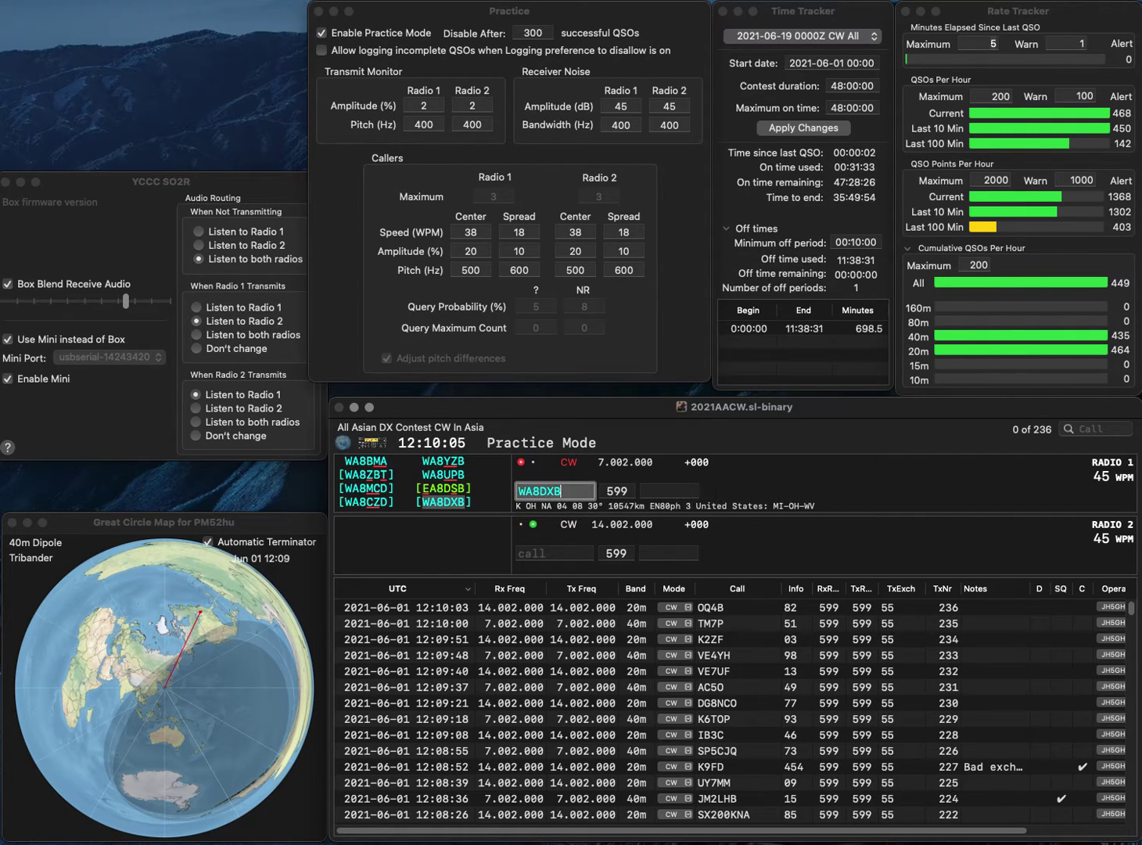
type("2HU")
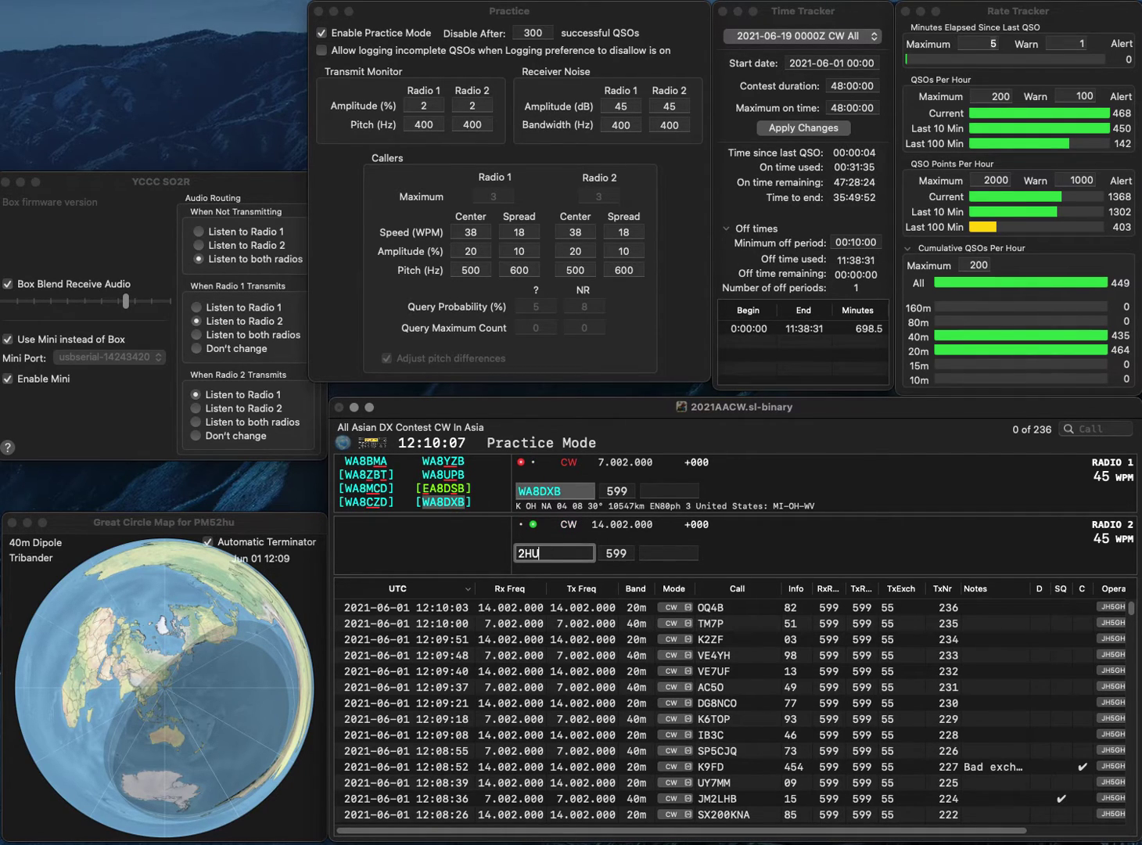
key("Left")
key("Left")
key("Left")
type("IW")
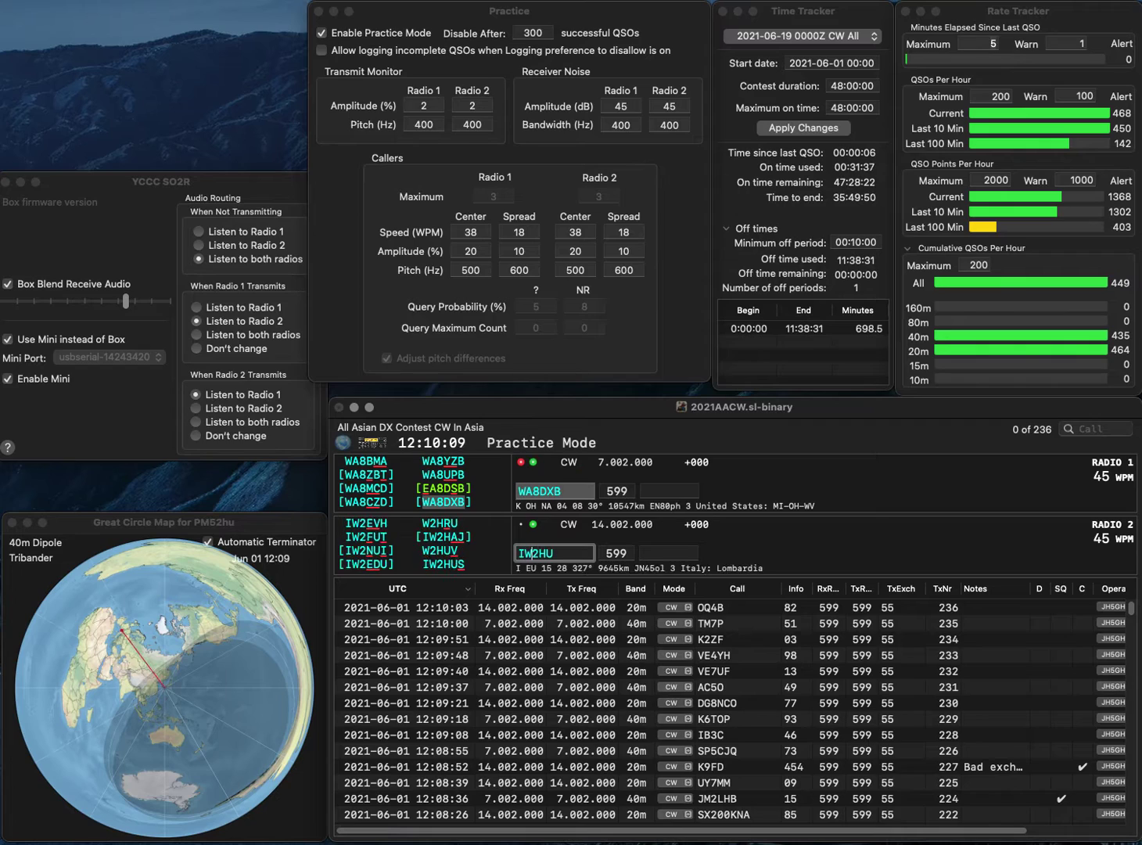
key("Return")
type("23")
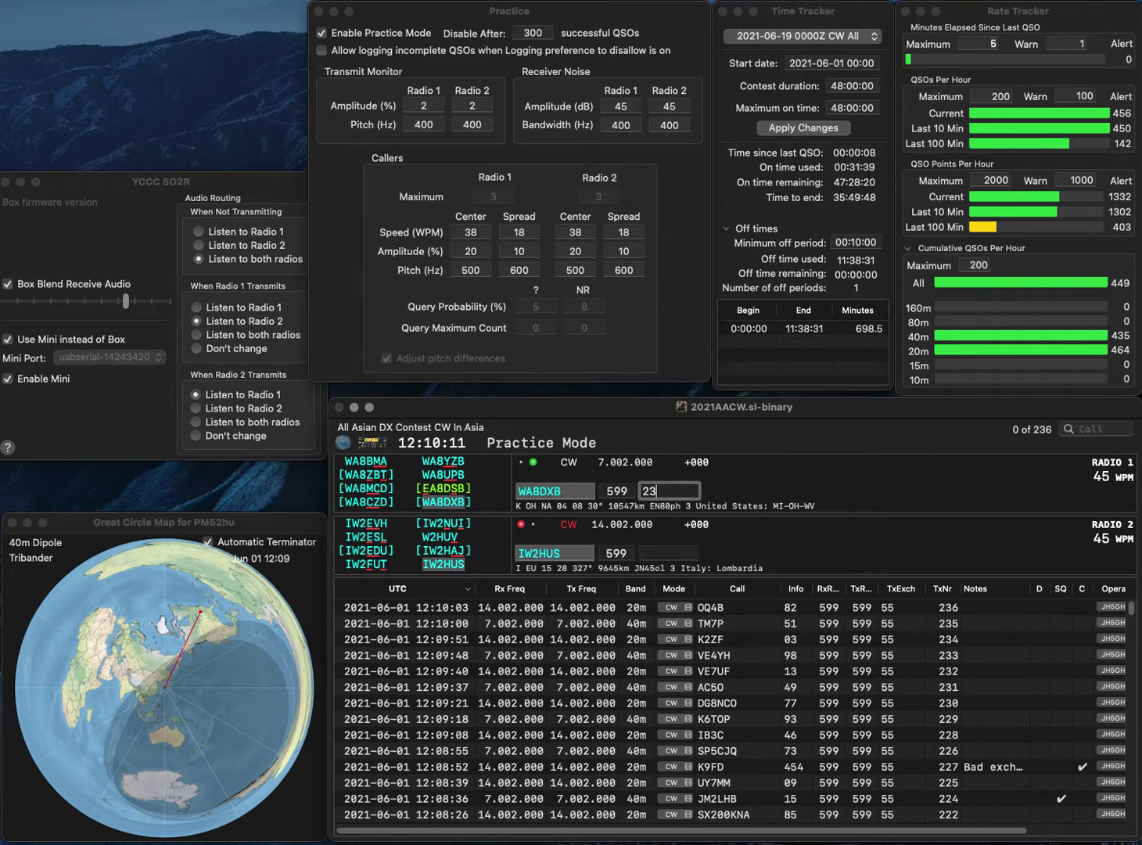
key("Return")
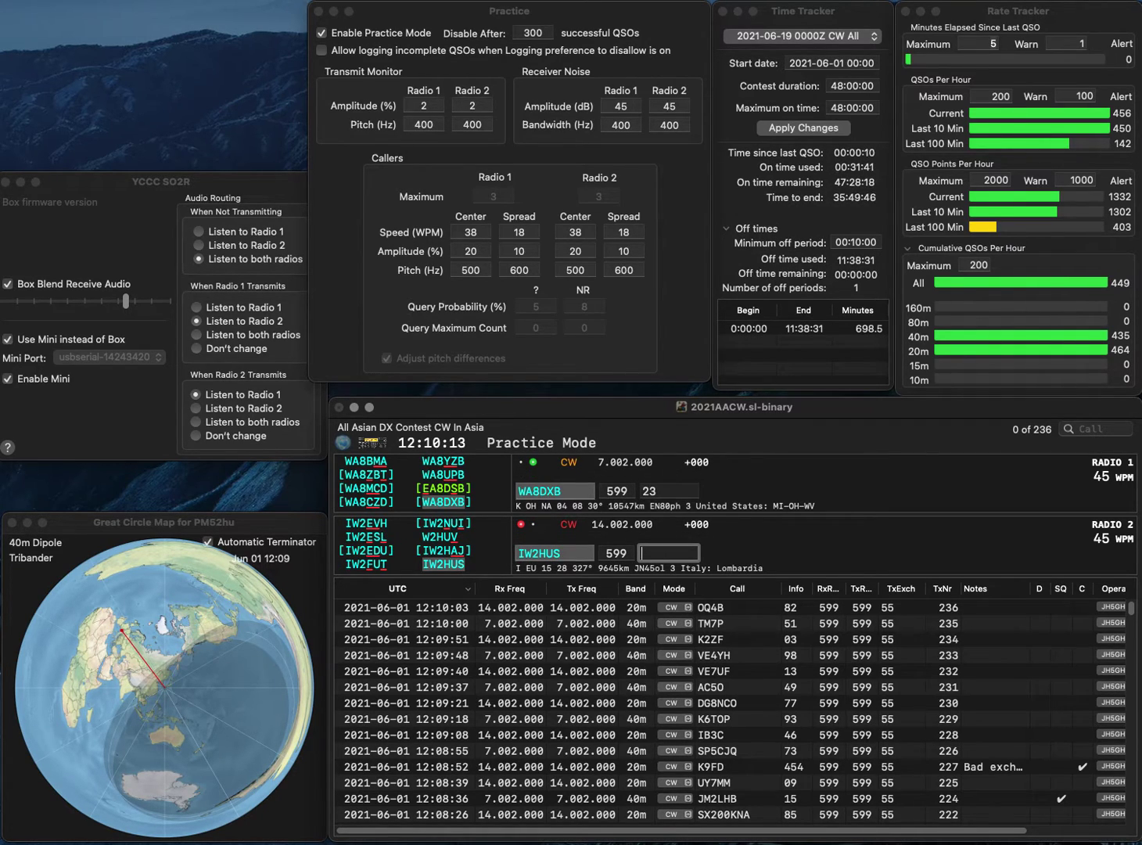
type("61")
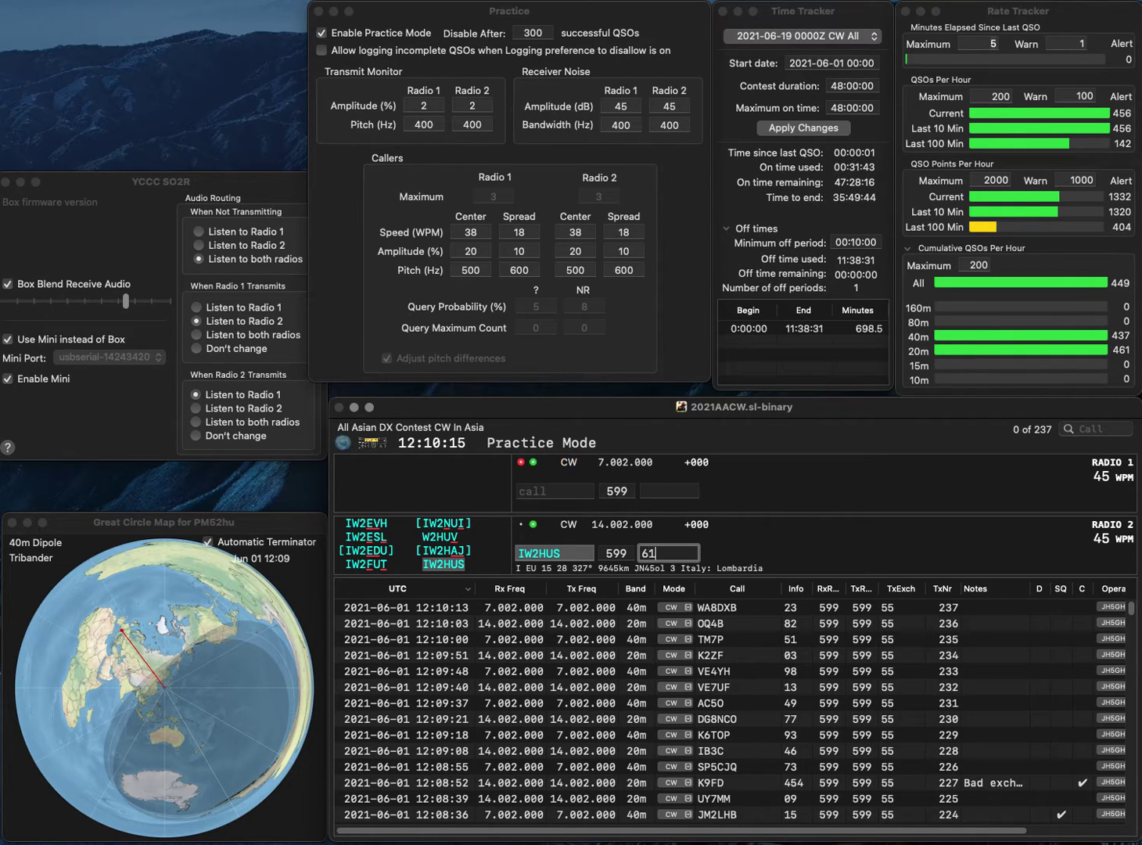
key("Return")
- Enter N8URE on Radio 1 and RW3VM on Radio 2, answering each caller
type("NN")
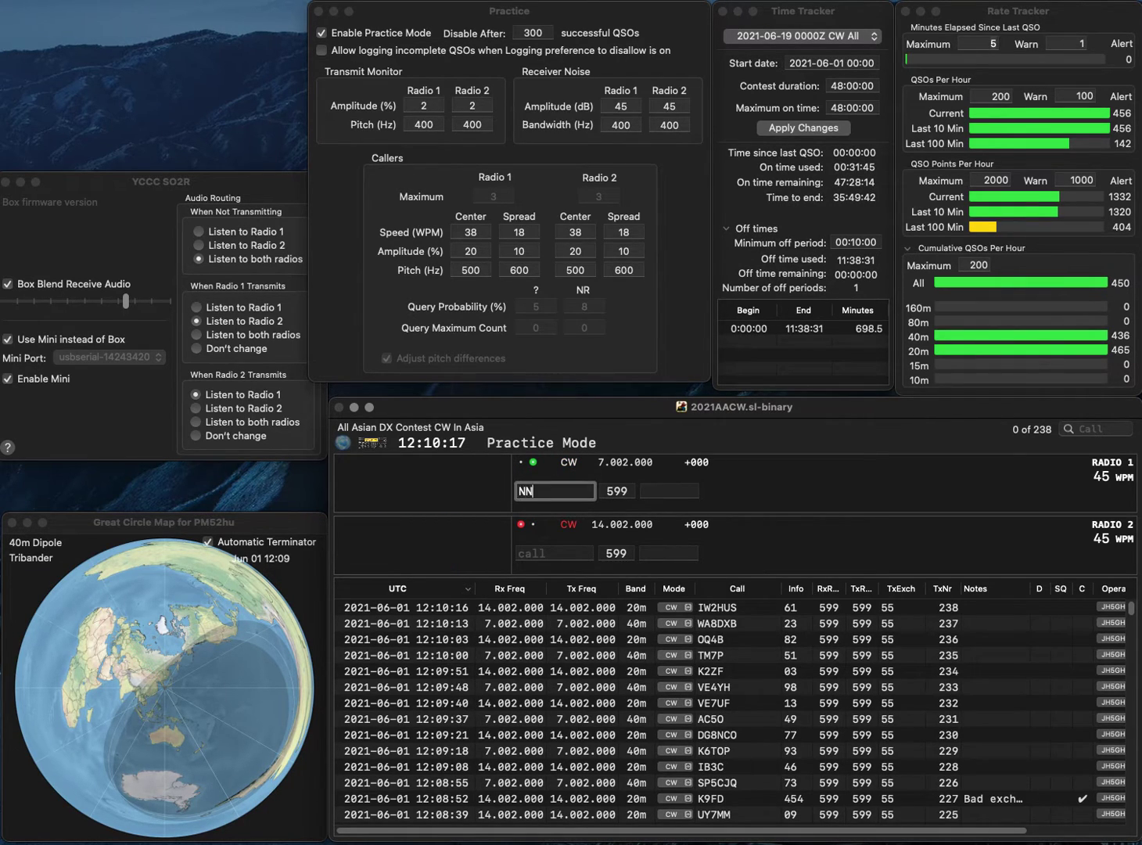
type("8URE")
key("Home")
key("Delete")
key("Return")
type("W3VM")
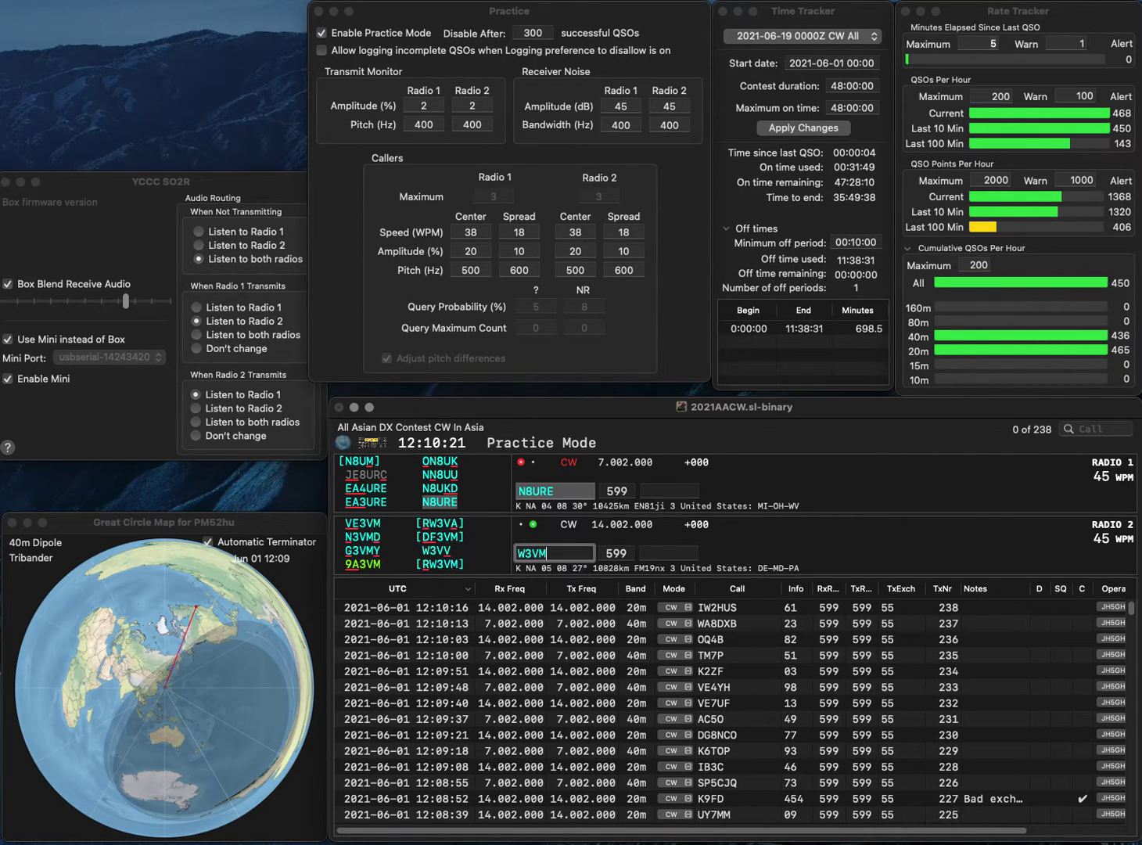
key("Home")
type("R")
key("Return")
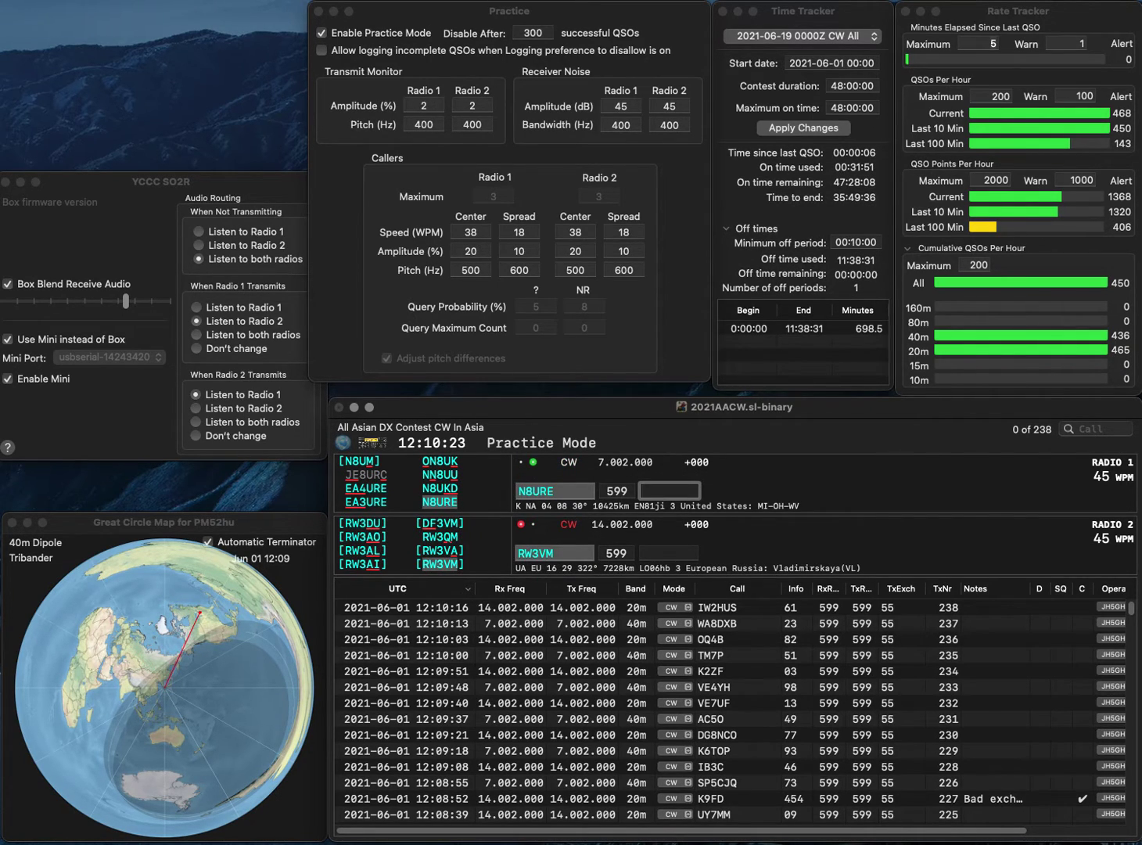
type("06")
key("Return")
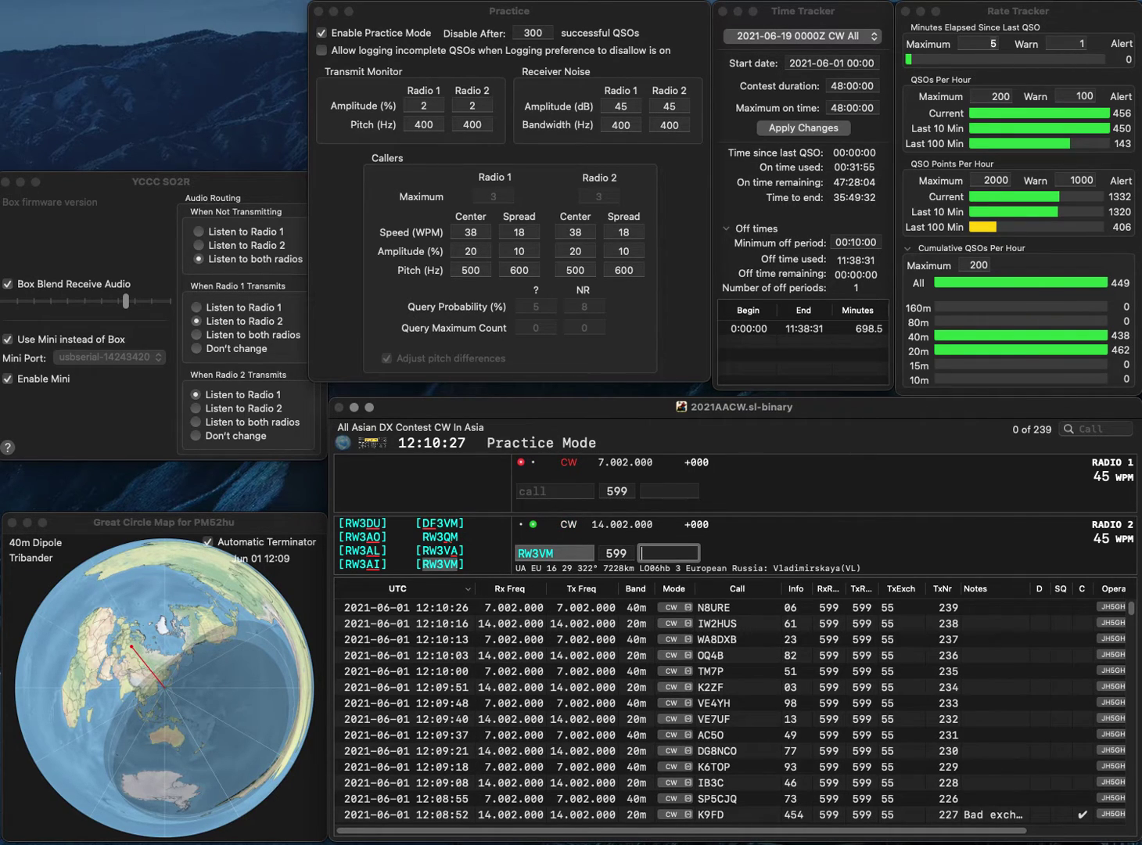
type("00")
key("Return")
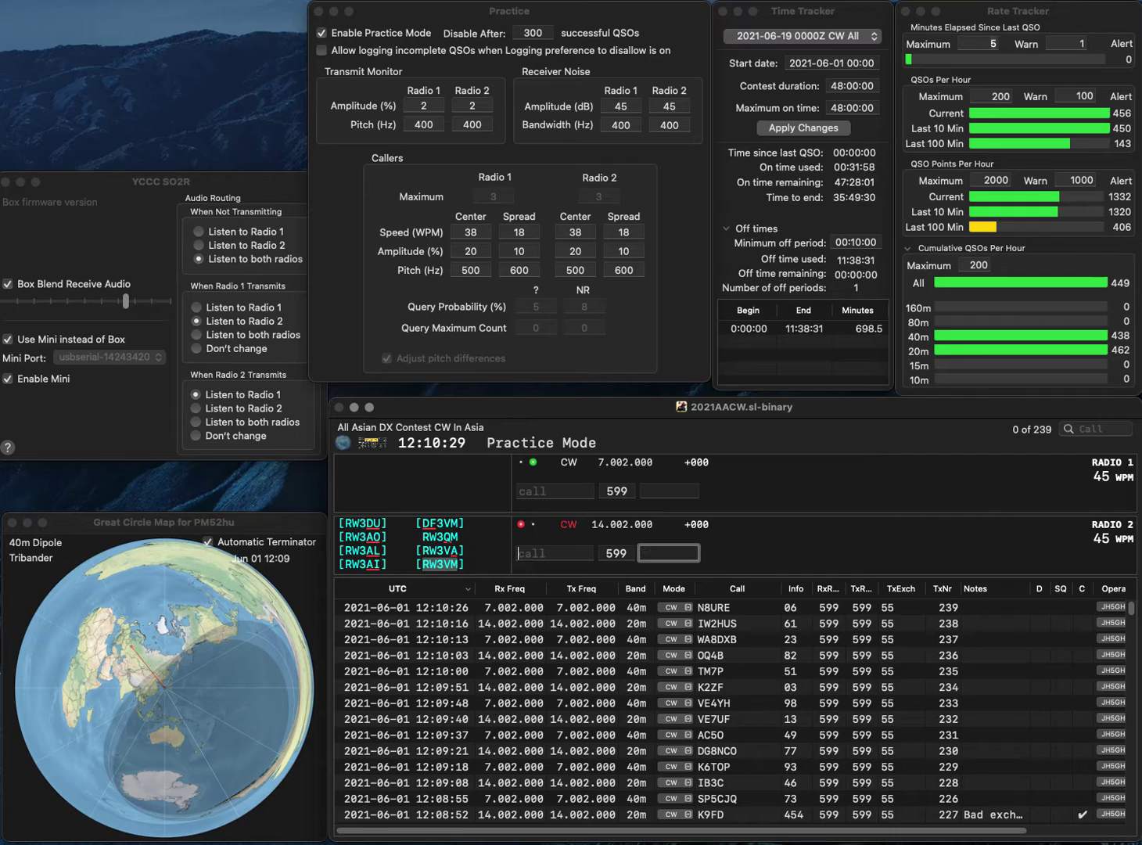
type("EW")
key("Return")
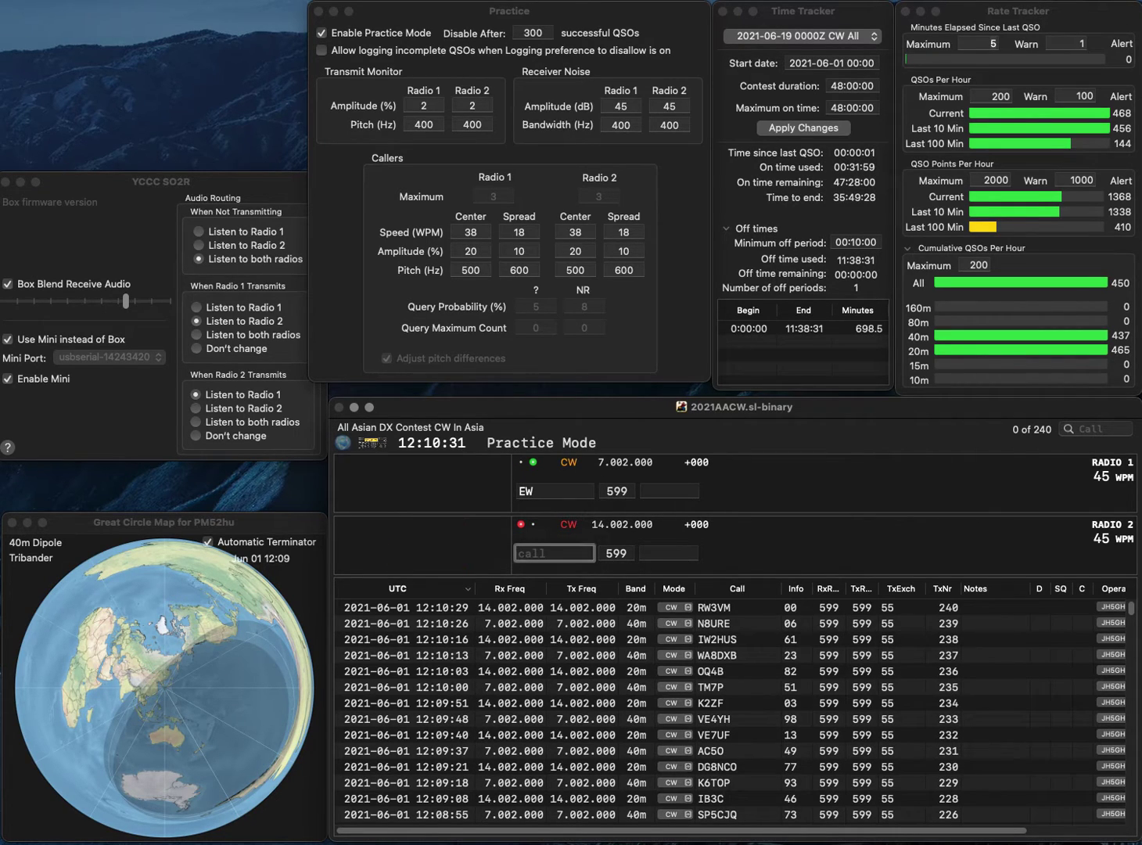
type("UA")
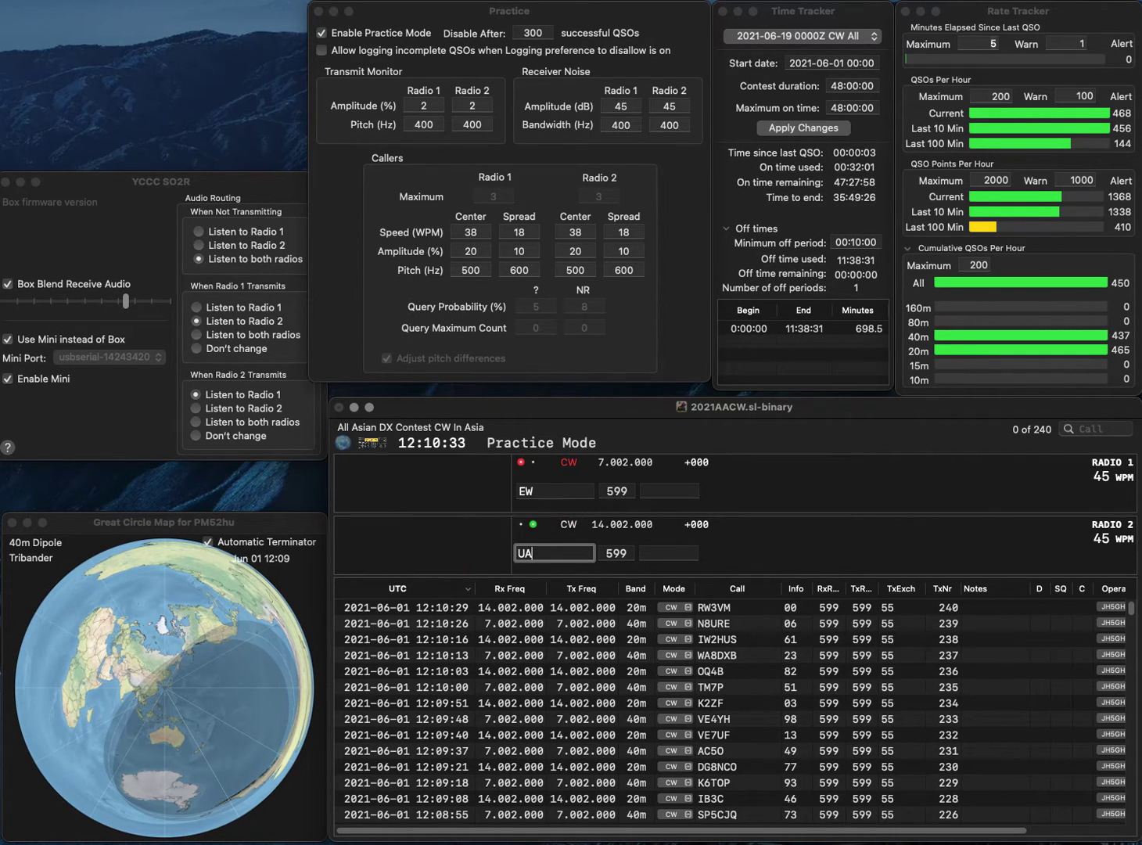
type("9GTF")
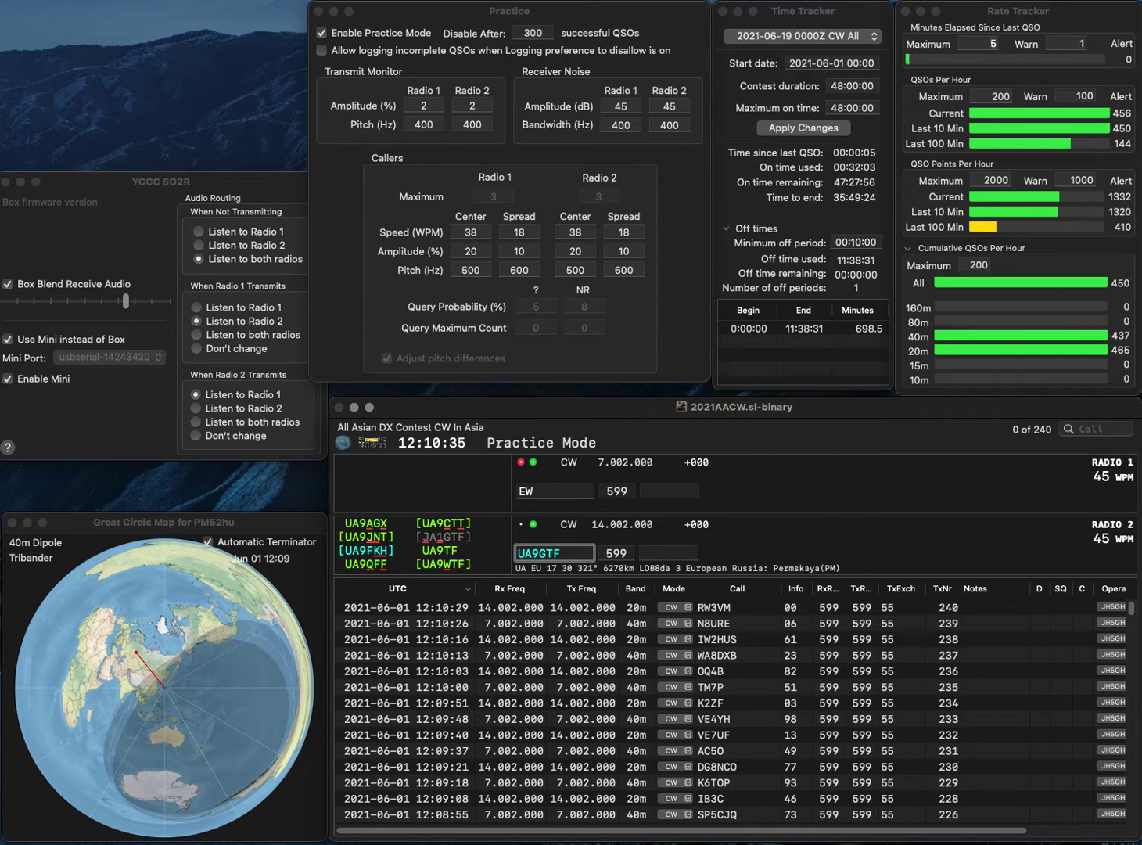
key("Left")
key("Left")
key("BackSpace")
type("W")
key("Return")
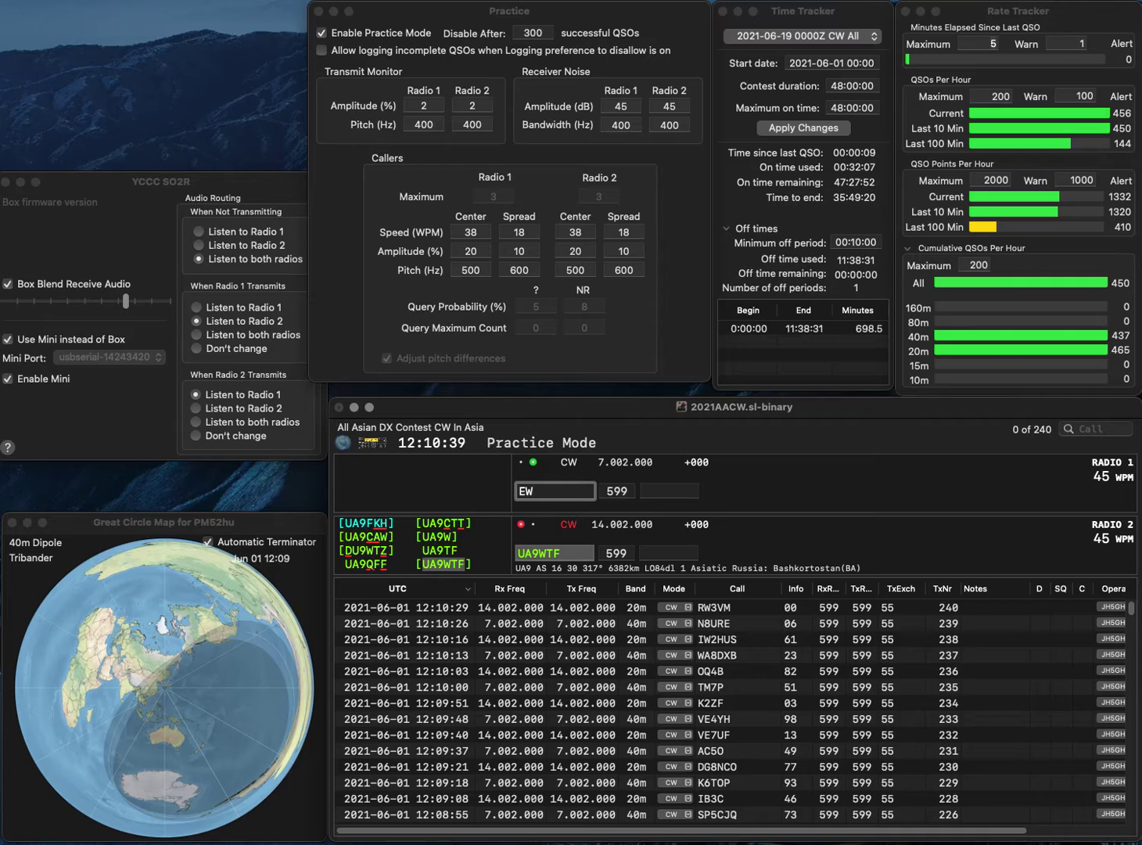
type("8OM")
key("Return")
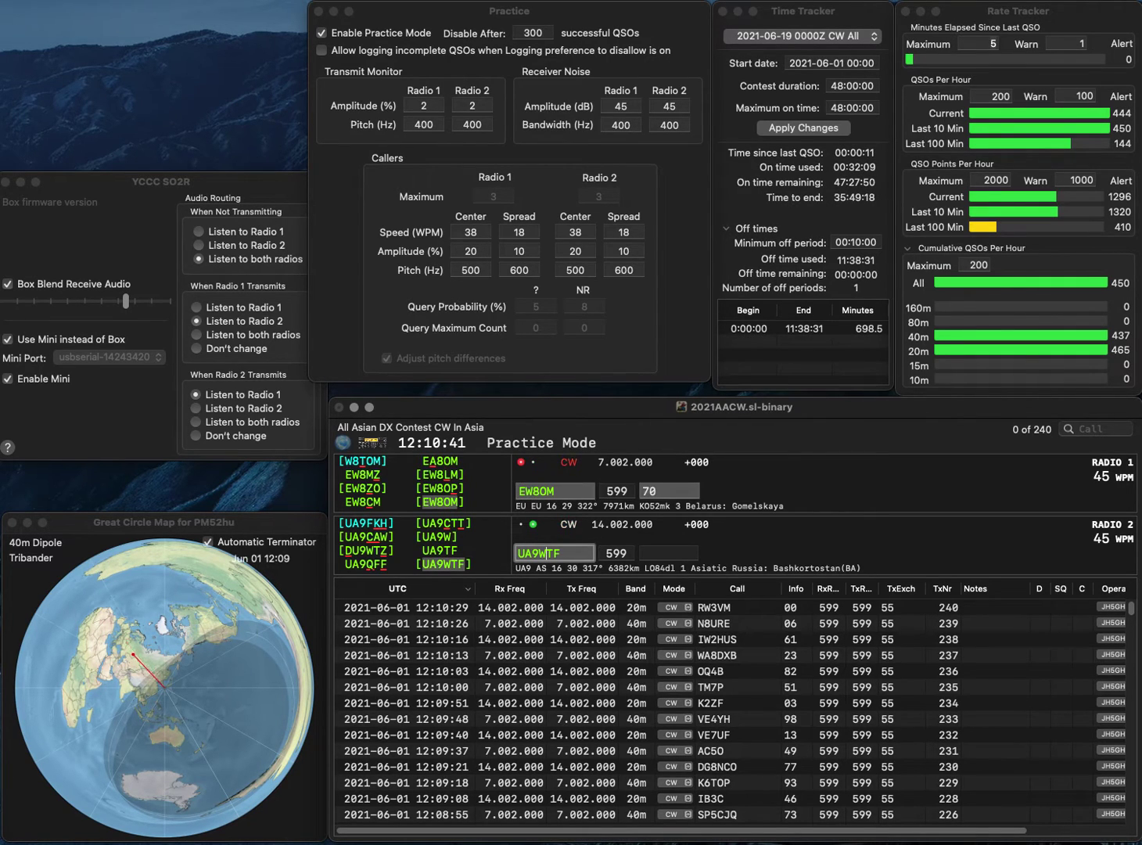
left_click(540, 553)
key("BackSpace")
type("Q")
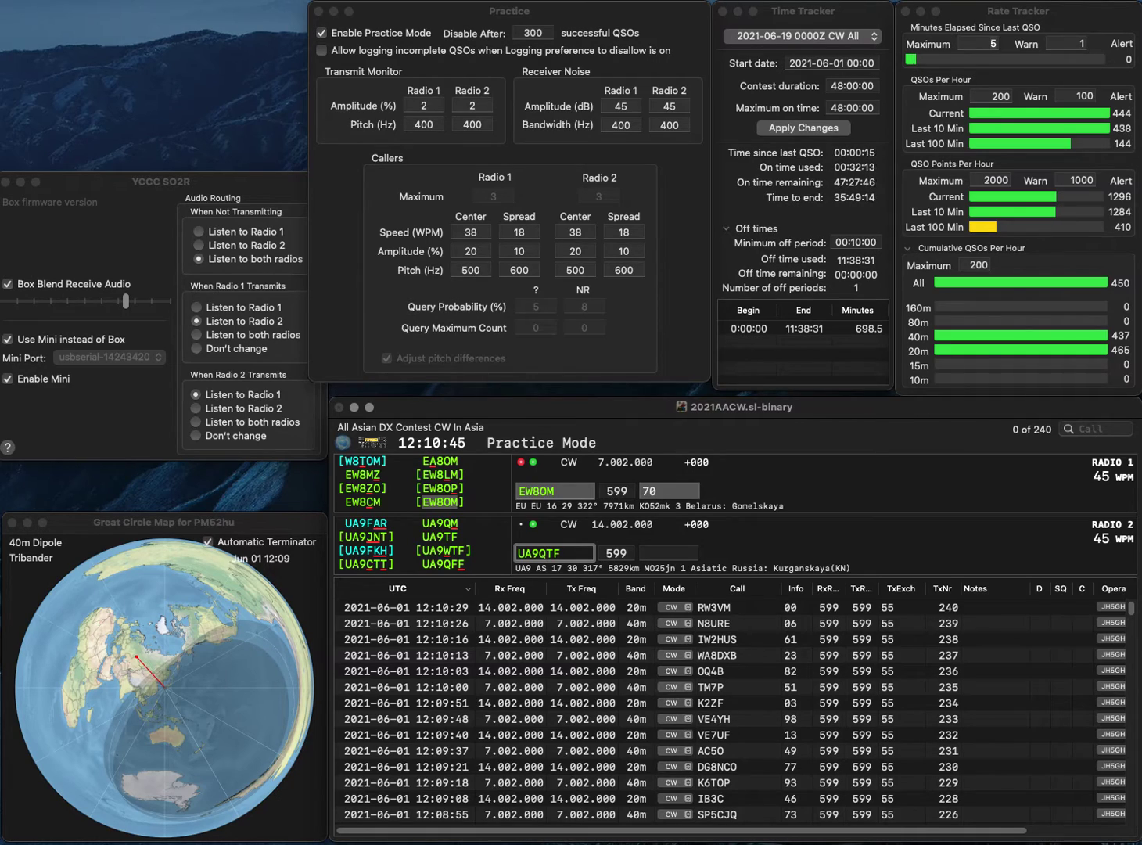
key("Up")
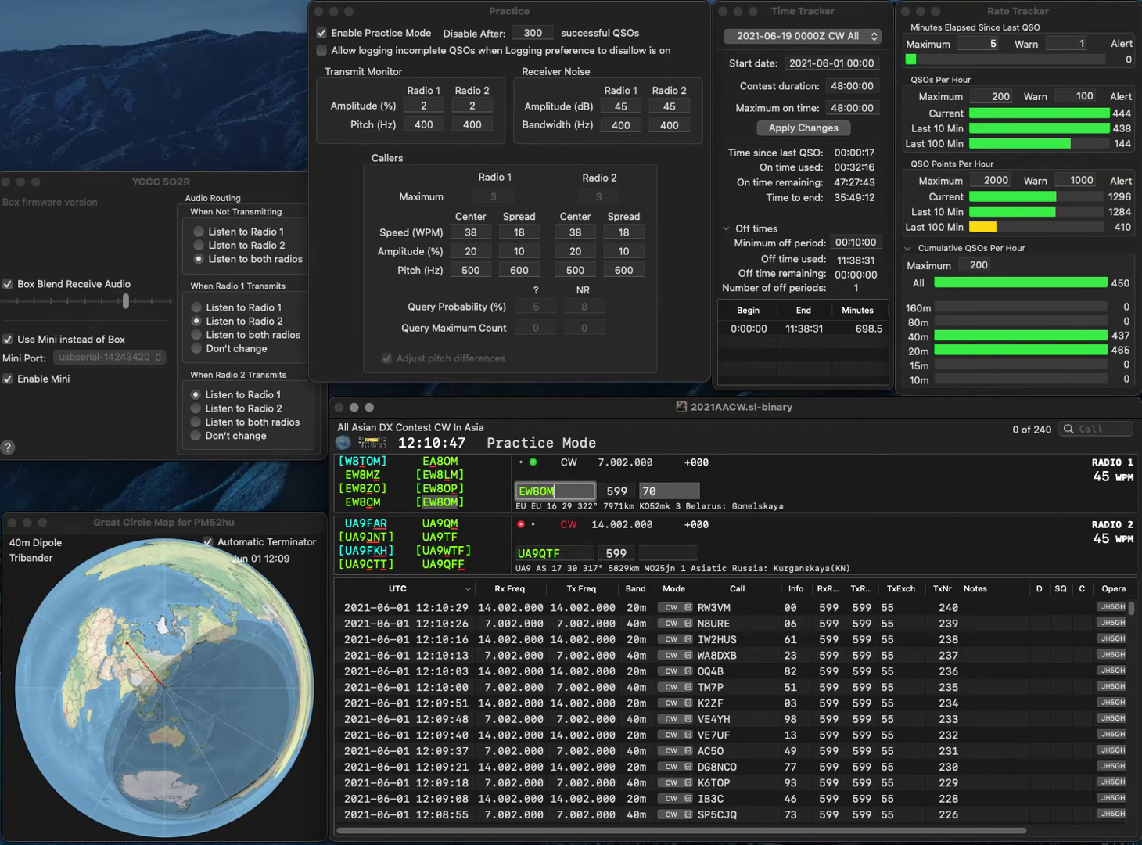
- Set the received exchange for EW8OM to 02 and log the contact on Radio 1
key("Tab")
type("0")
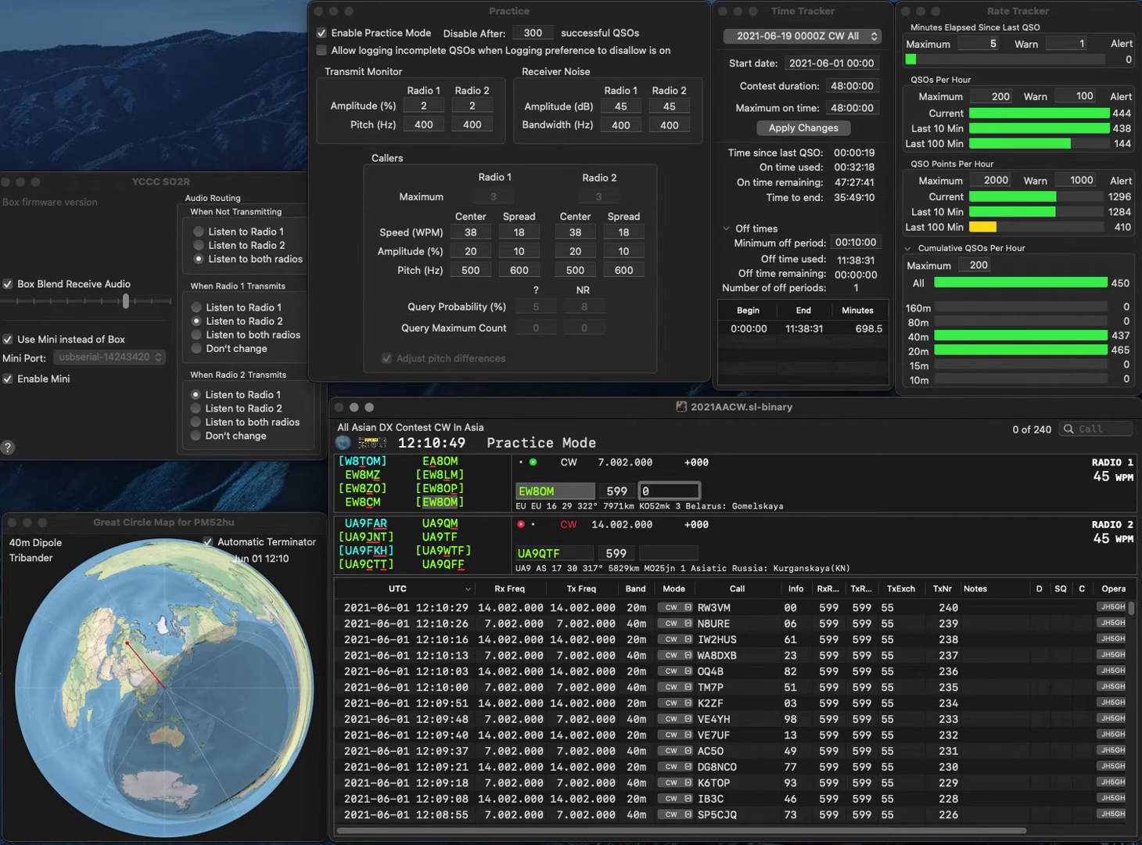
type("2")
key("Return")
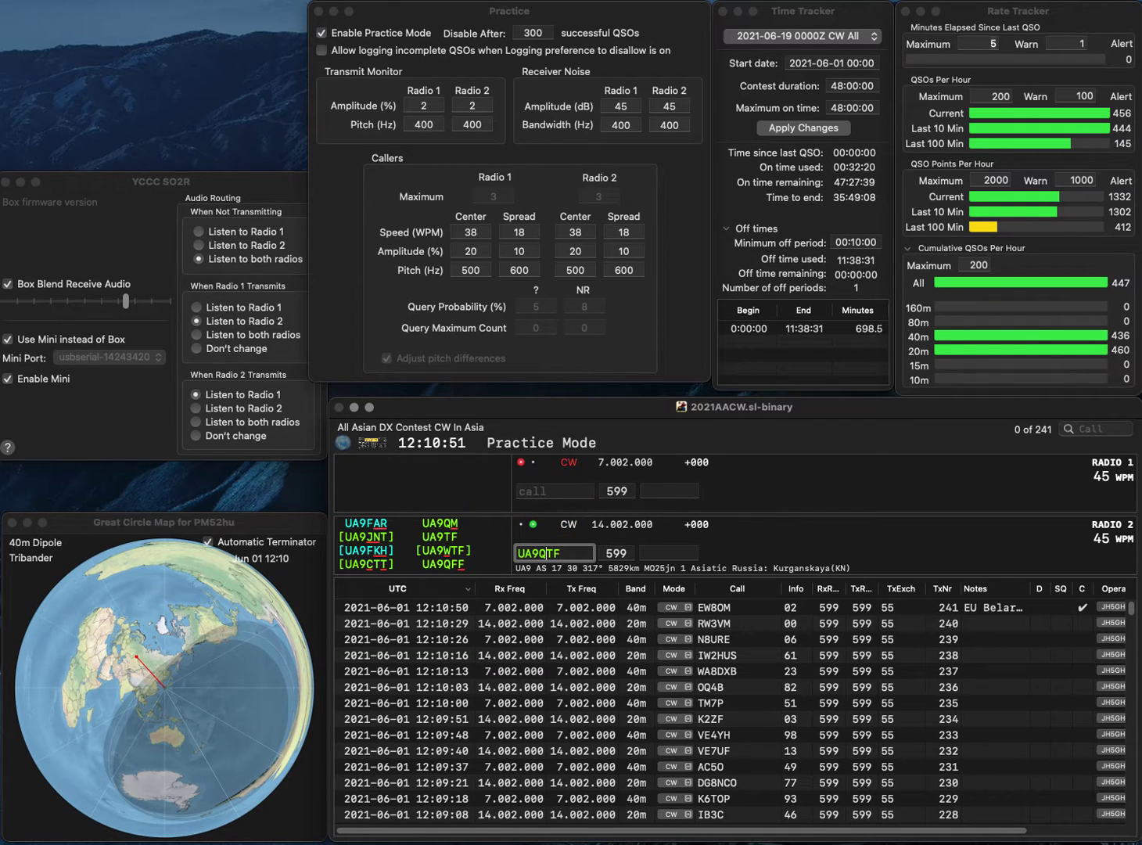
key("BackSpace")
key("BackSpace")
type("F")
key("Return")
type("3L")
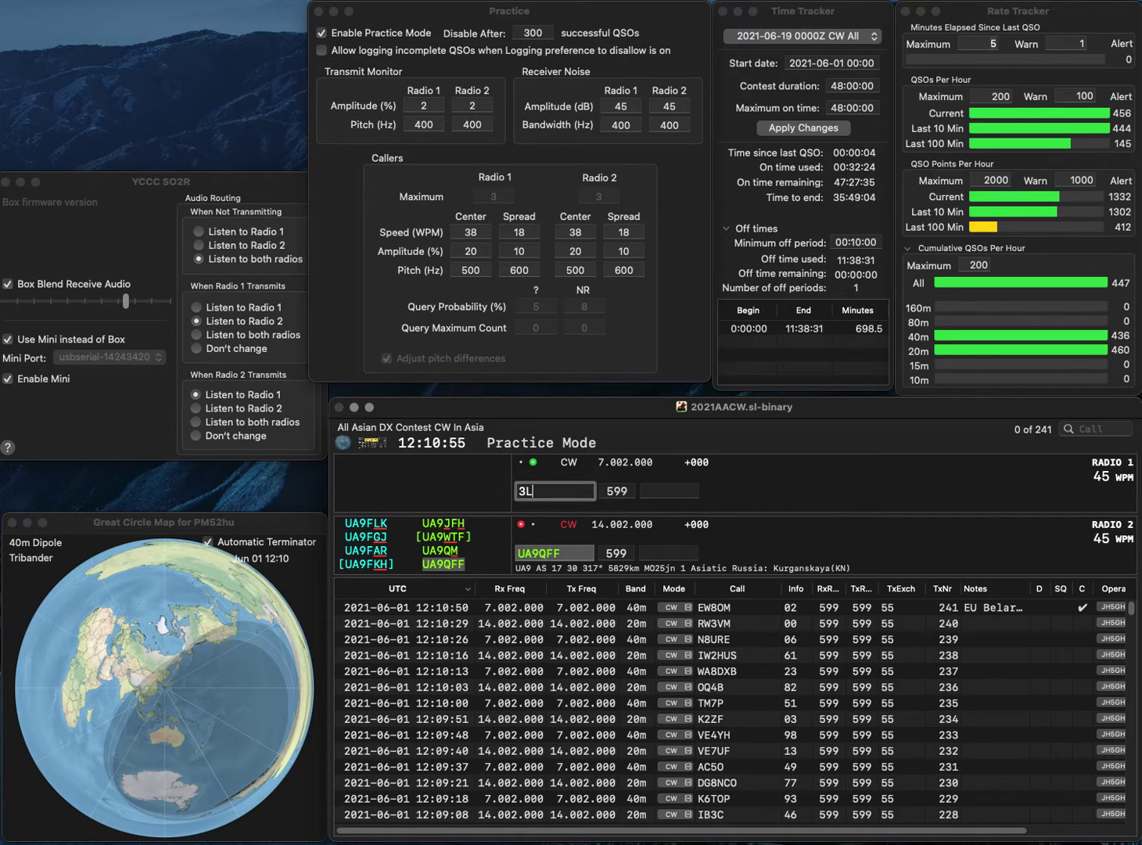
type("WQR")
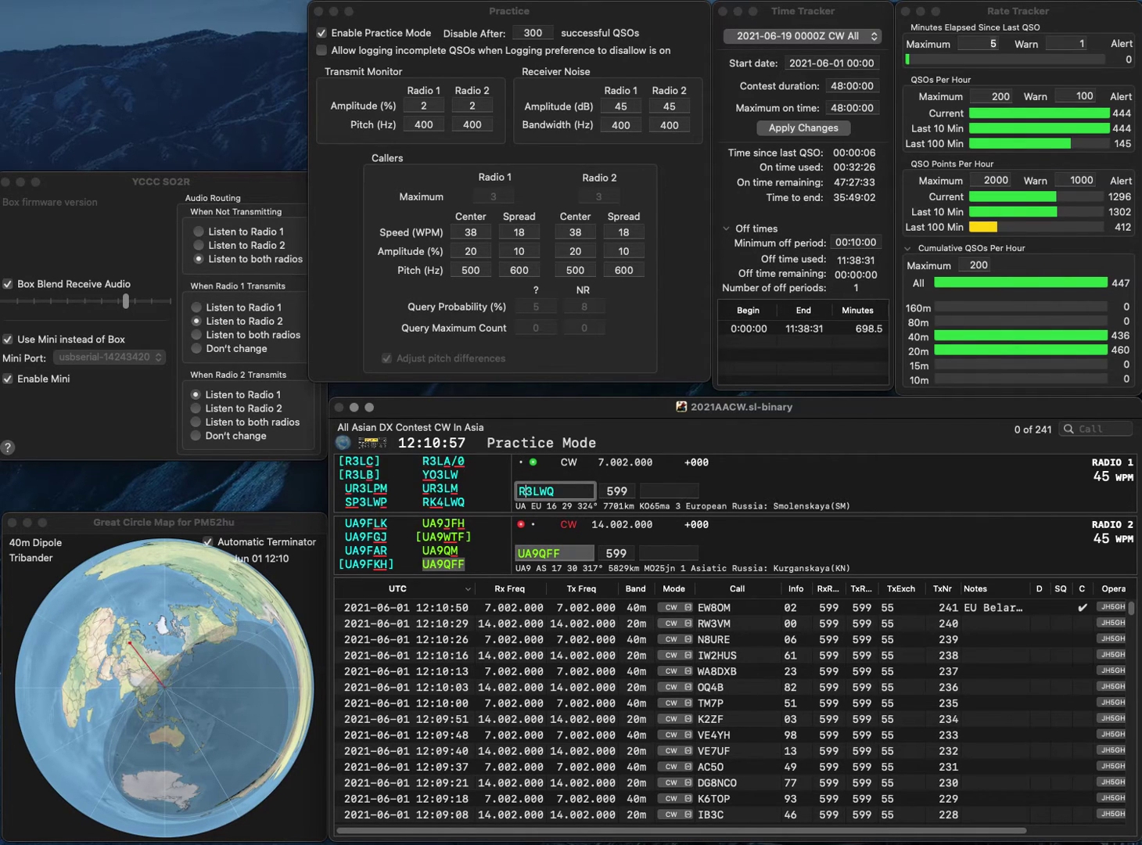
type("K")
key("Delete")
type("4")
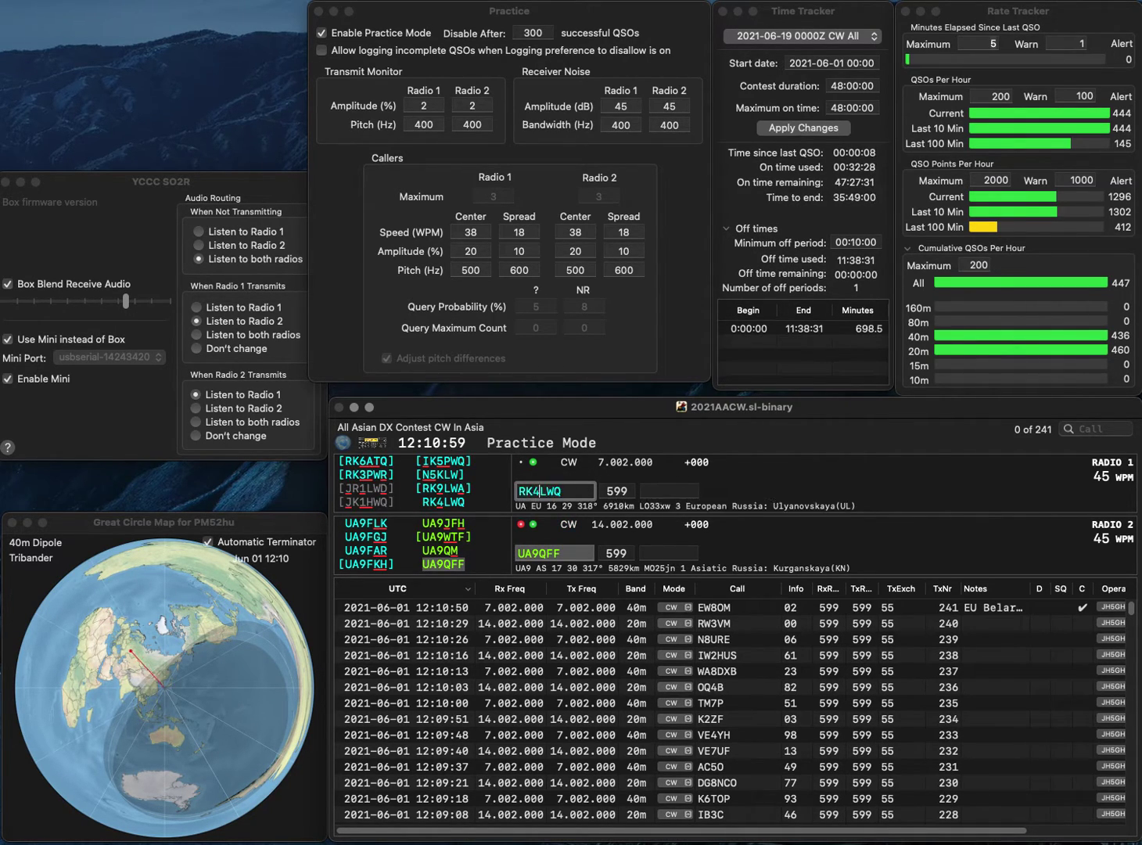
key("Return")
- Log UA9QFF on Radio 2 with received exchange 81 and RK4LWQ on Radio 1 with received exchange 30
type("81")
key("Return")
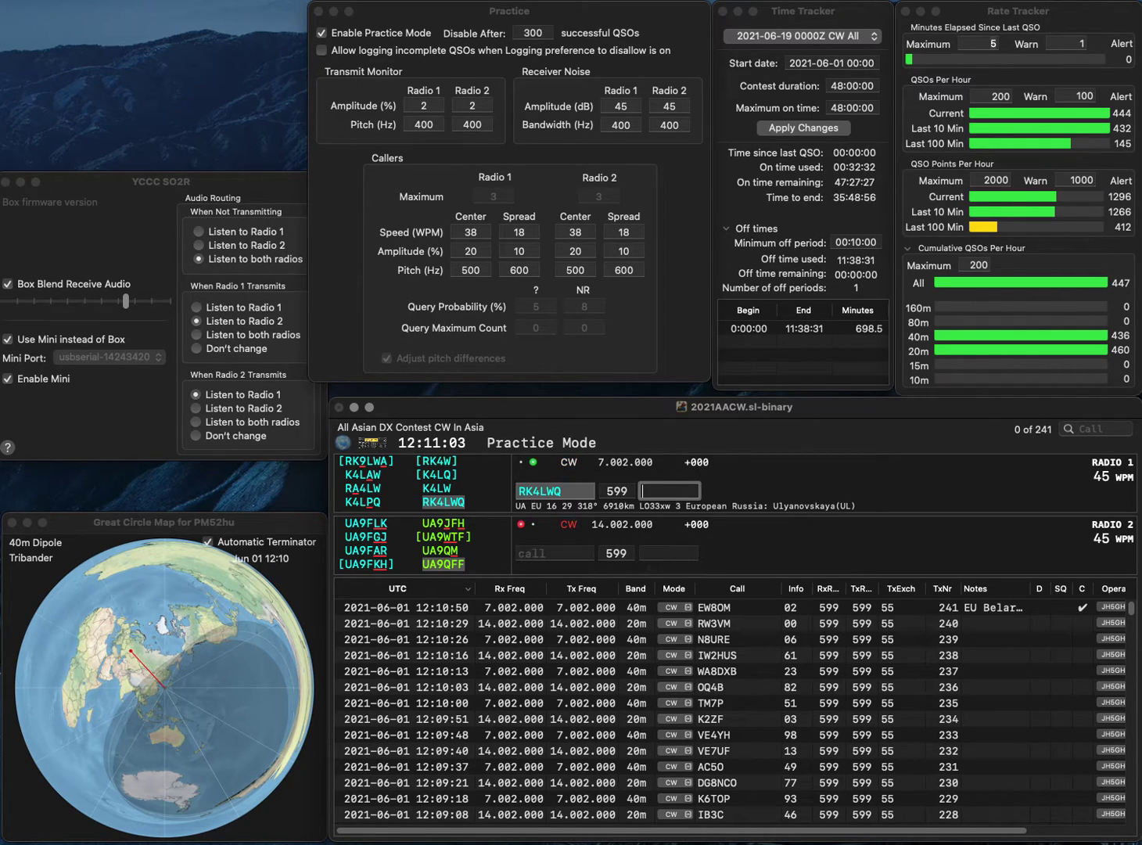
type("3")
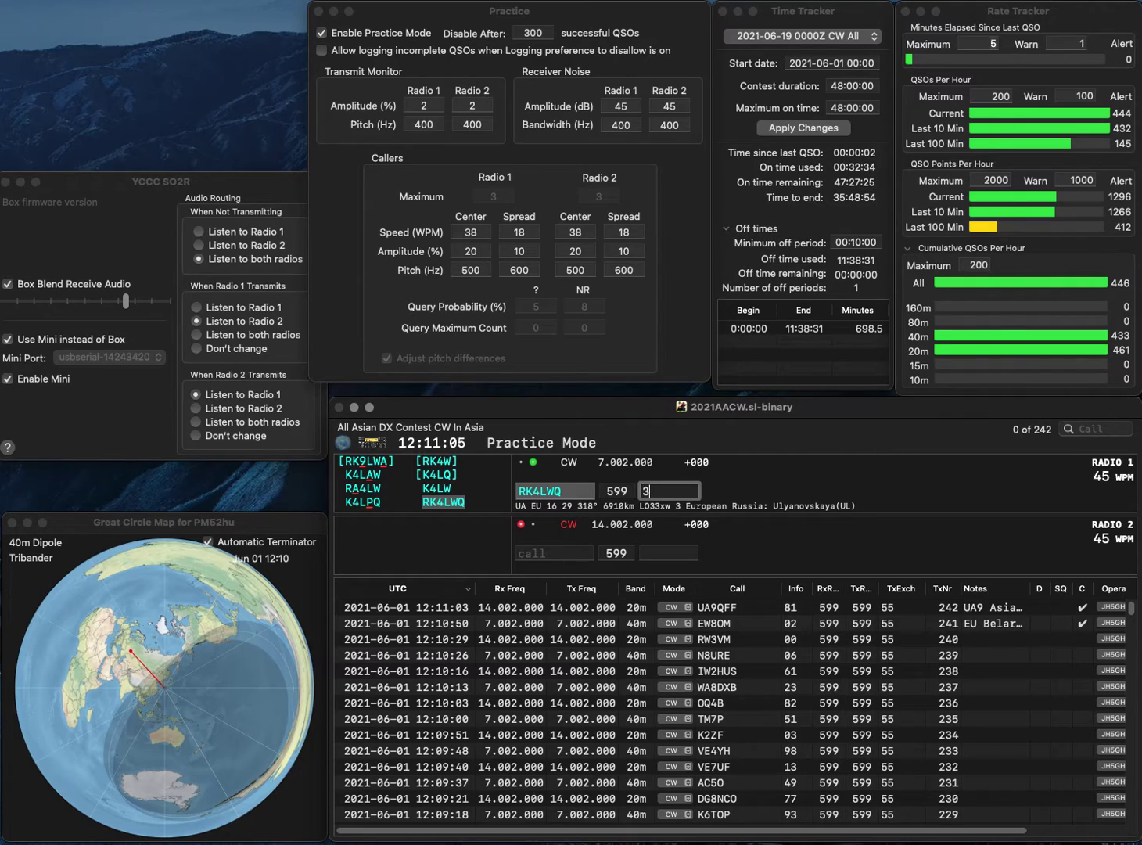
type("0")
key("Return")
- Enter the partial call MGNE on Radio 2 and 2E0WWU on Radio 1, answering each caller
type("MGNE")
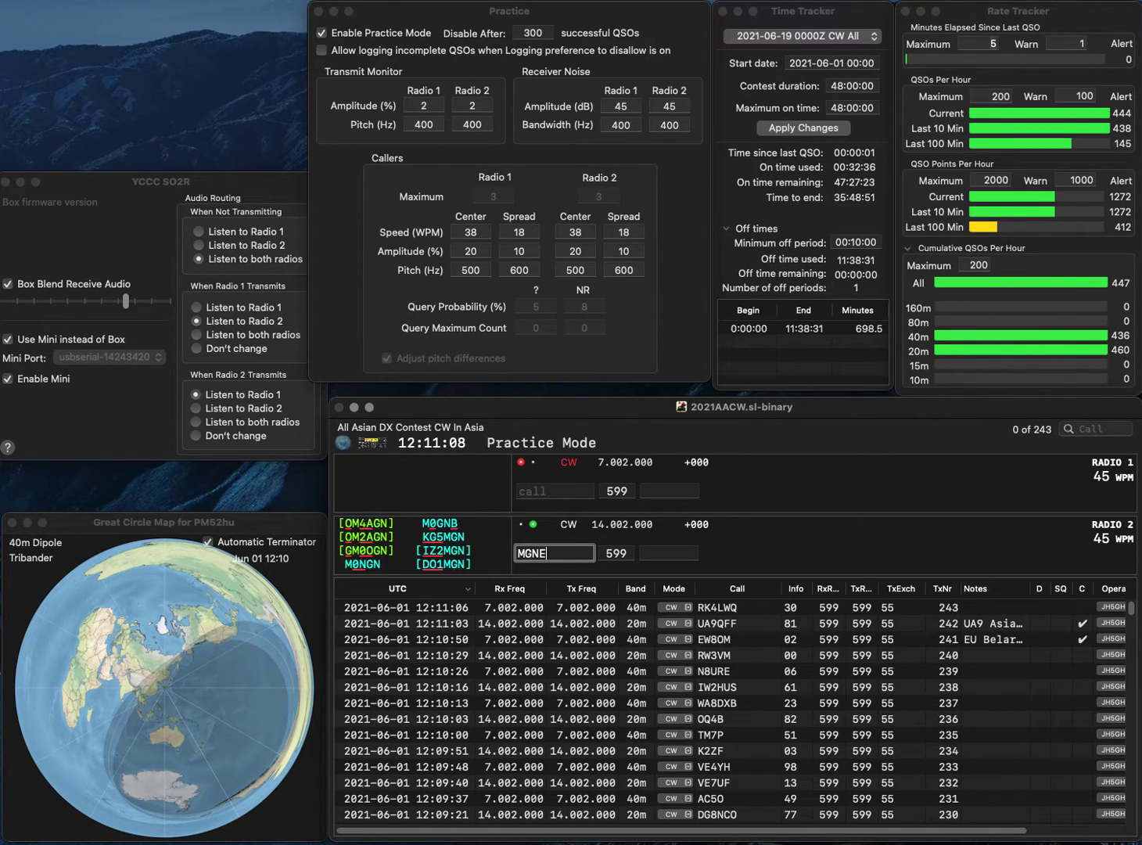
key("Return")
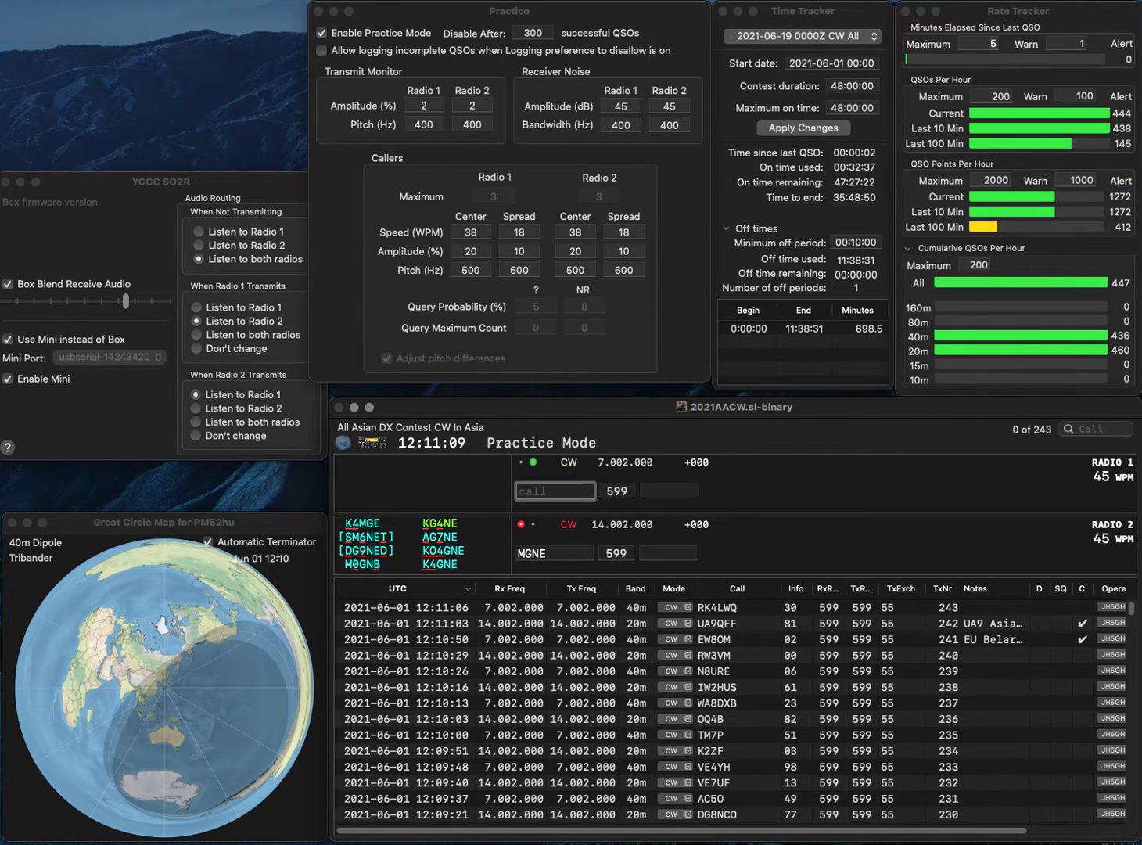
type("0WW")
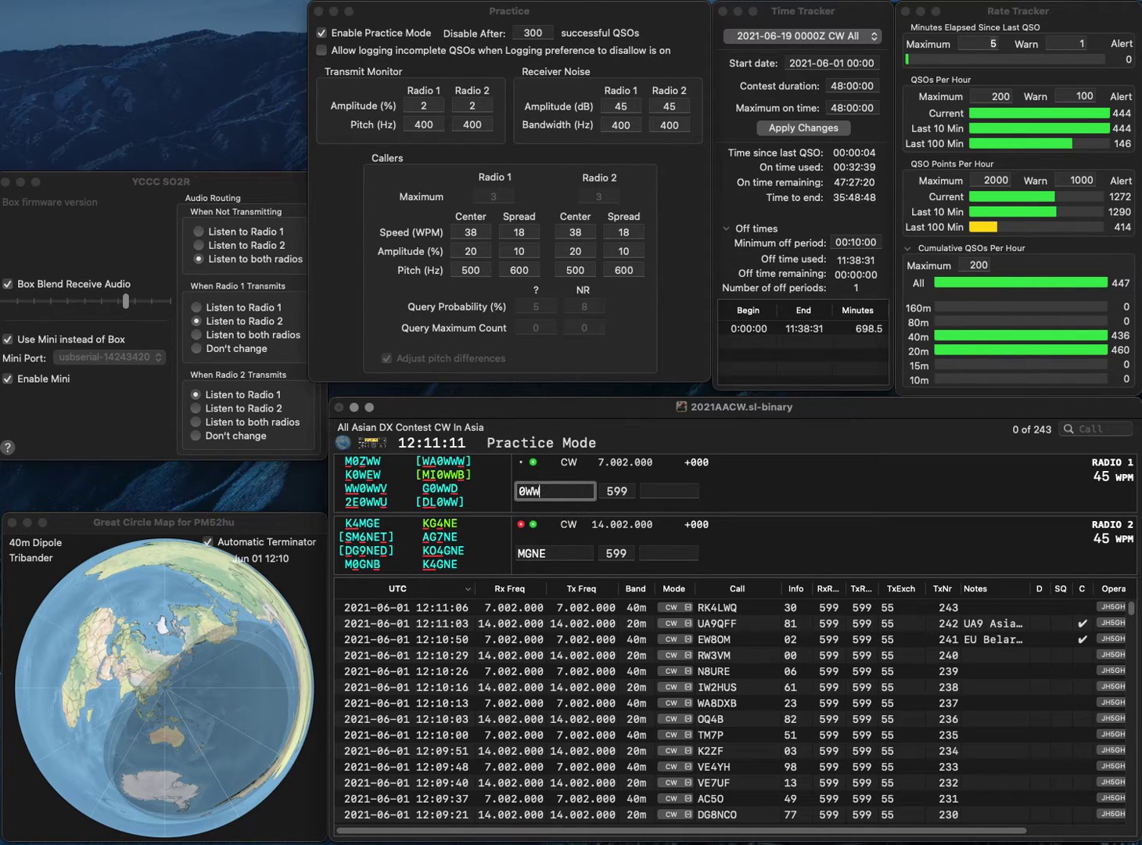
type("U2E")
key("Return")
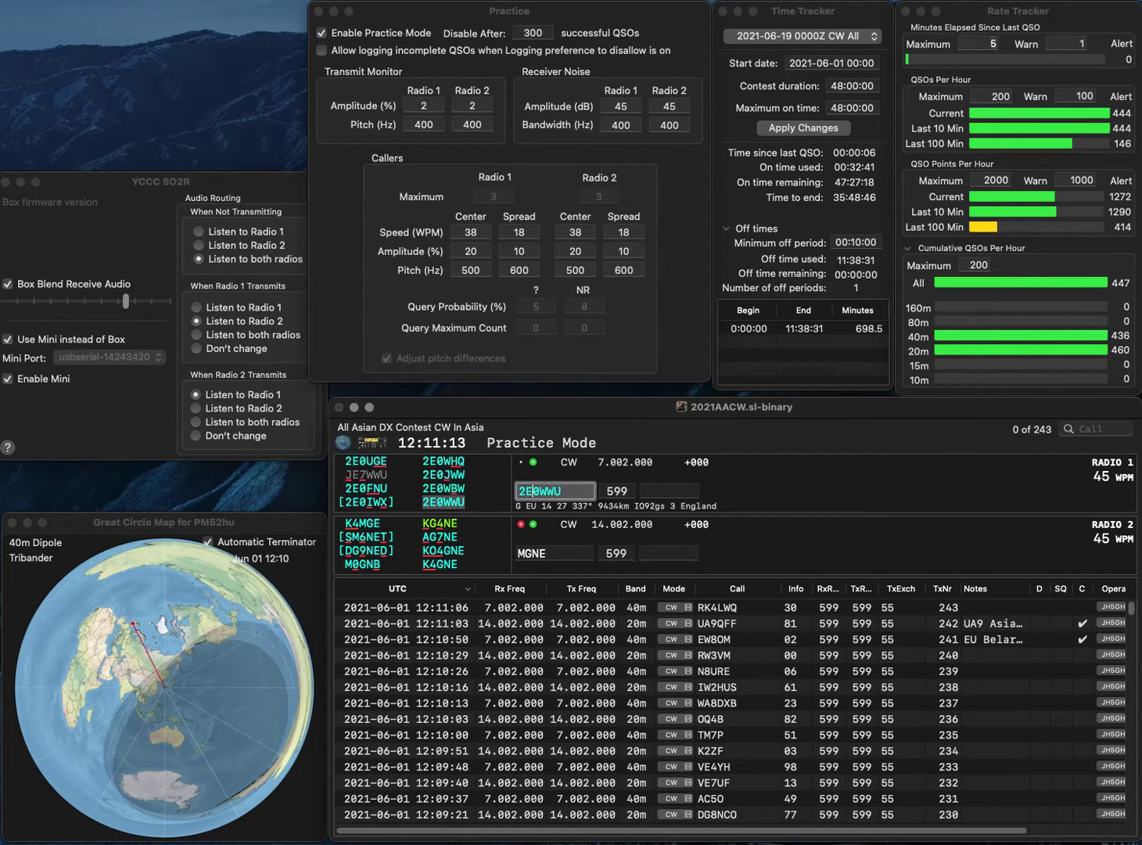
type("KO4GNE")
key("Return")
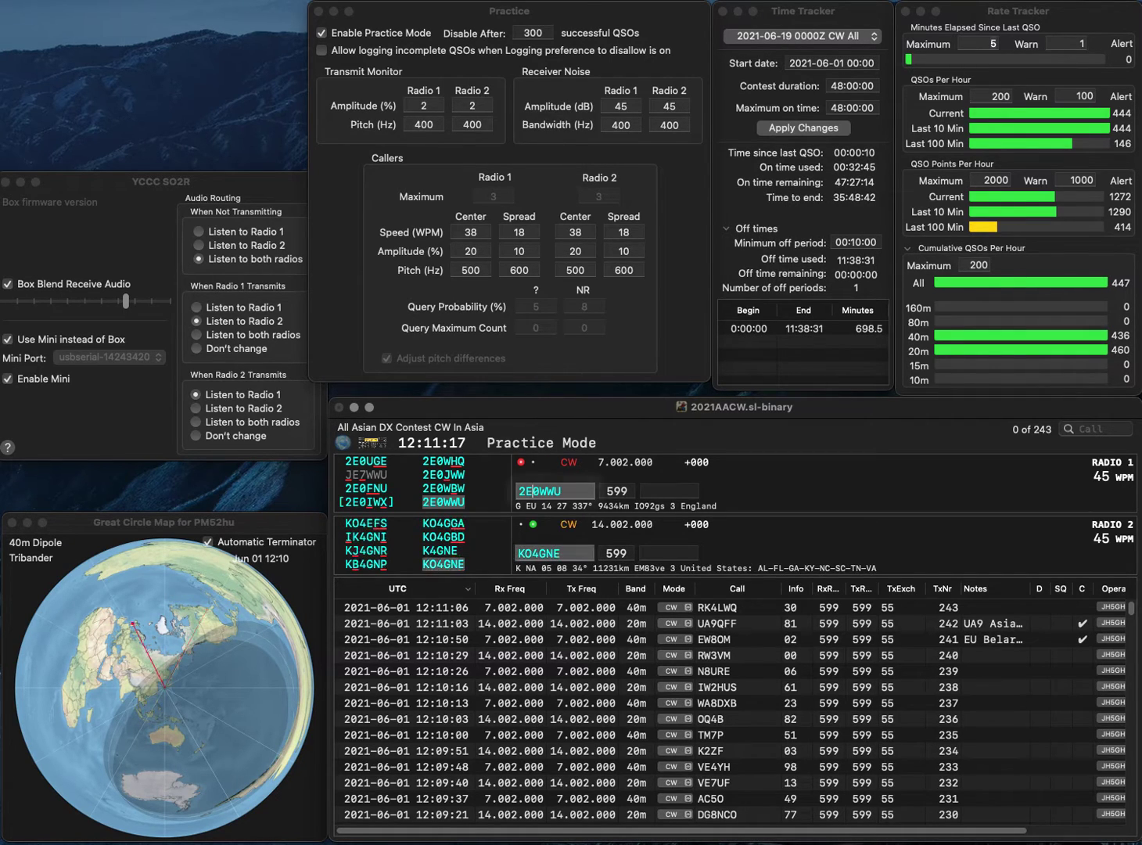
type("20")
key("Return")
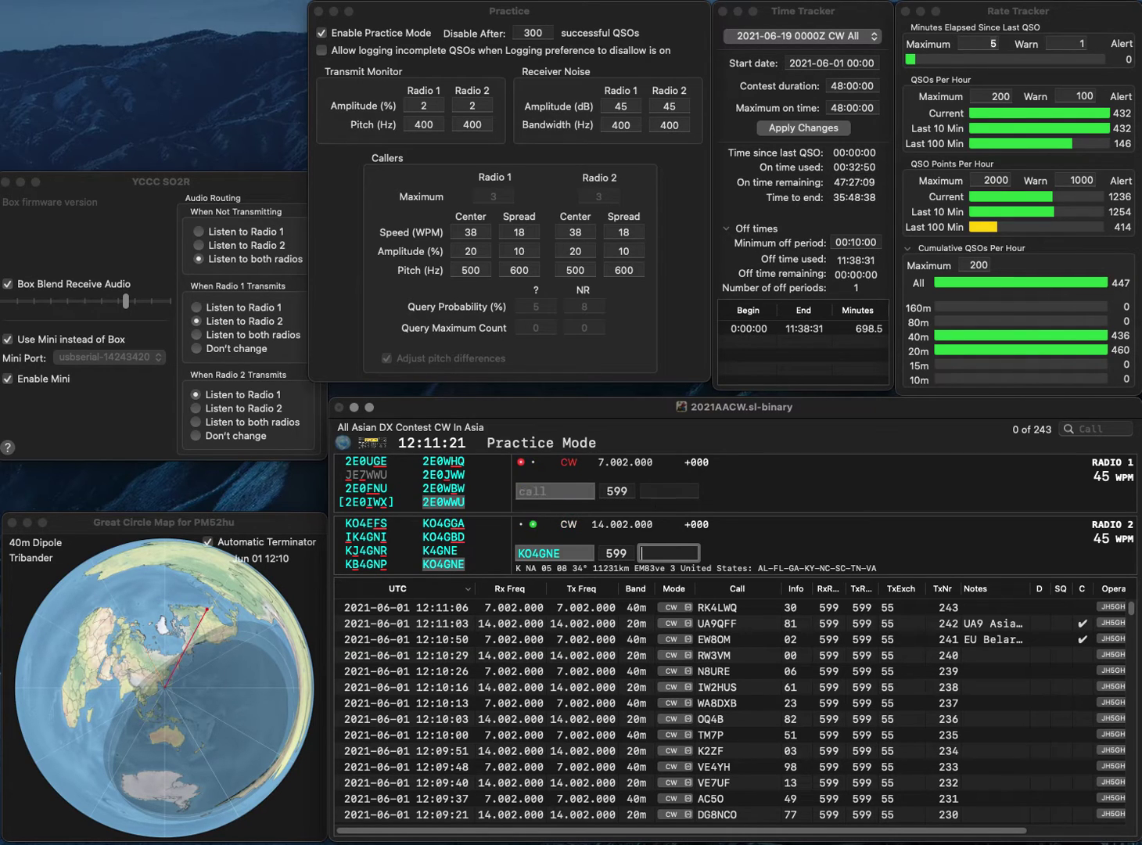
type("72")
key("Return")
- Enter LZ7D on Radio 1 and UK8UWG on Radio 2, answering each caller
type("LZ")
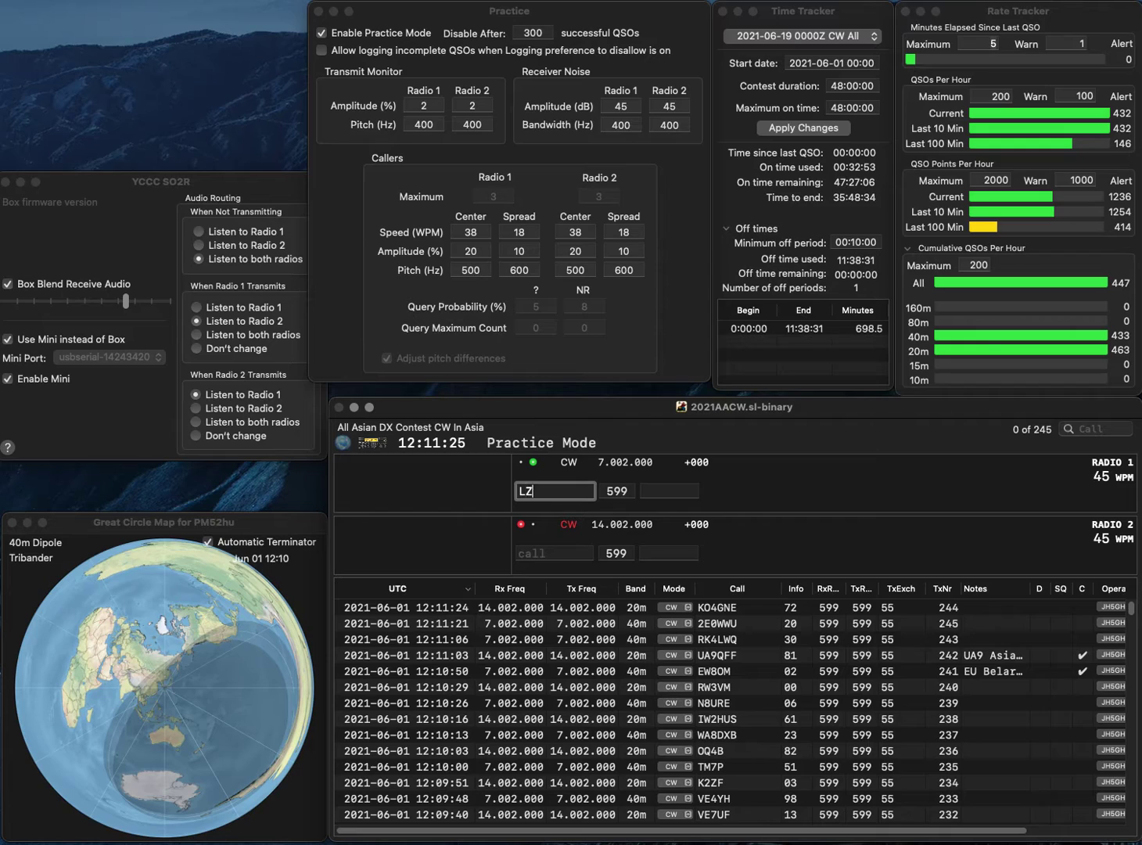
type("7D")
key("Return")
type("UK8UWG")
key("Return")
- Correct the Radio 1 call to L77D
left_click(670, 491)
key("space")
key("Left")
key("Left")
key("BackSpace")
type("7")
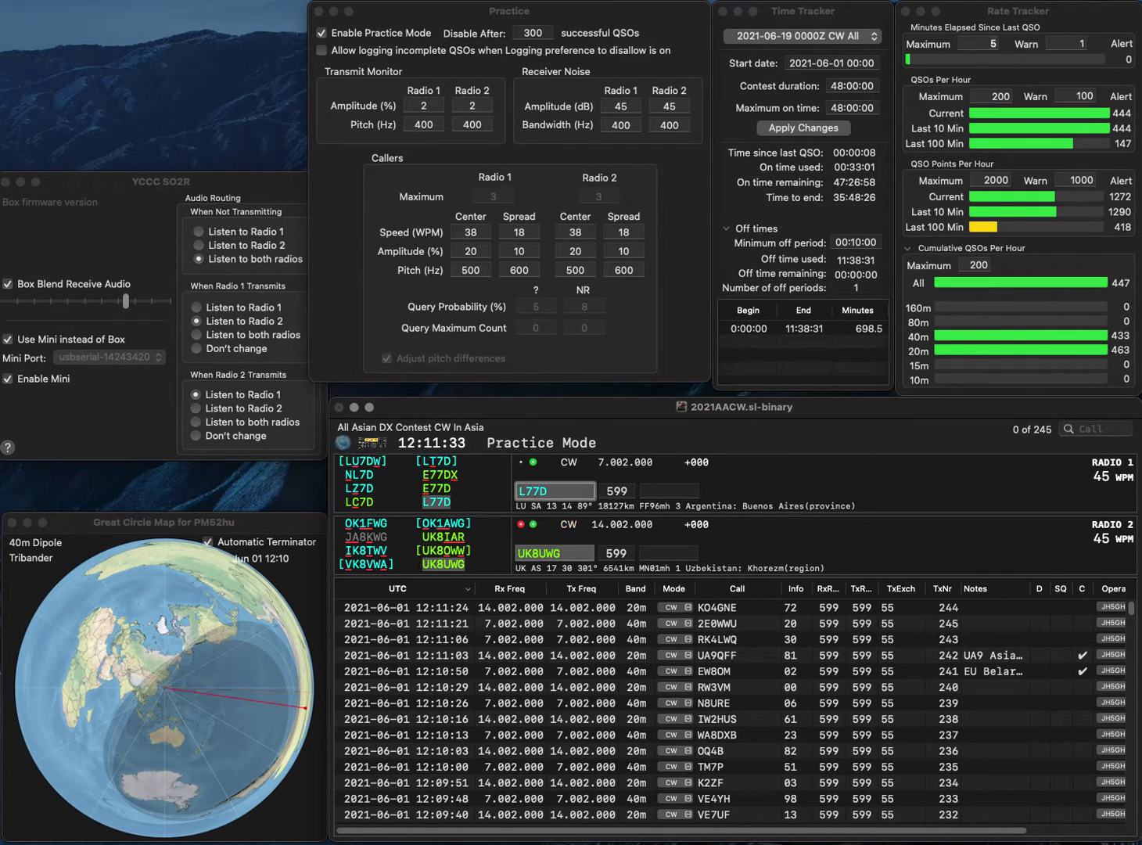
left_click(669, 553)
type("93")
key("Return")
key("Tab")
key("space")
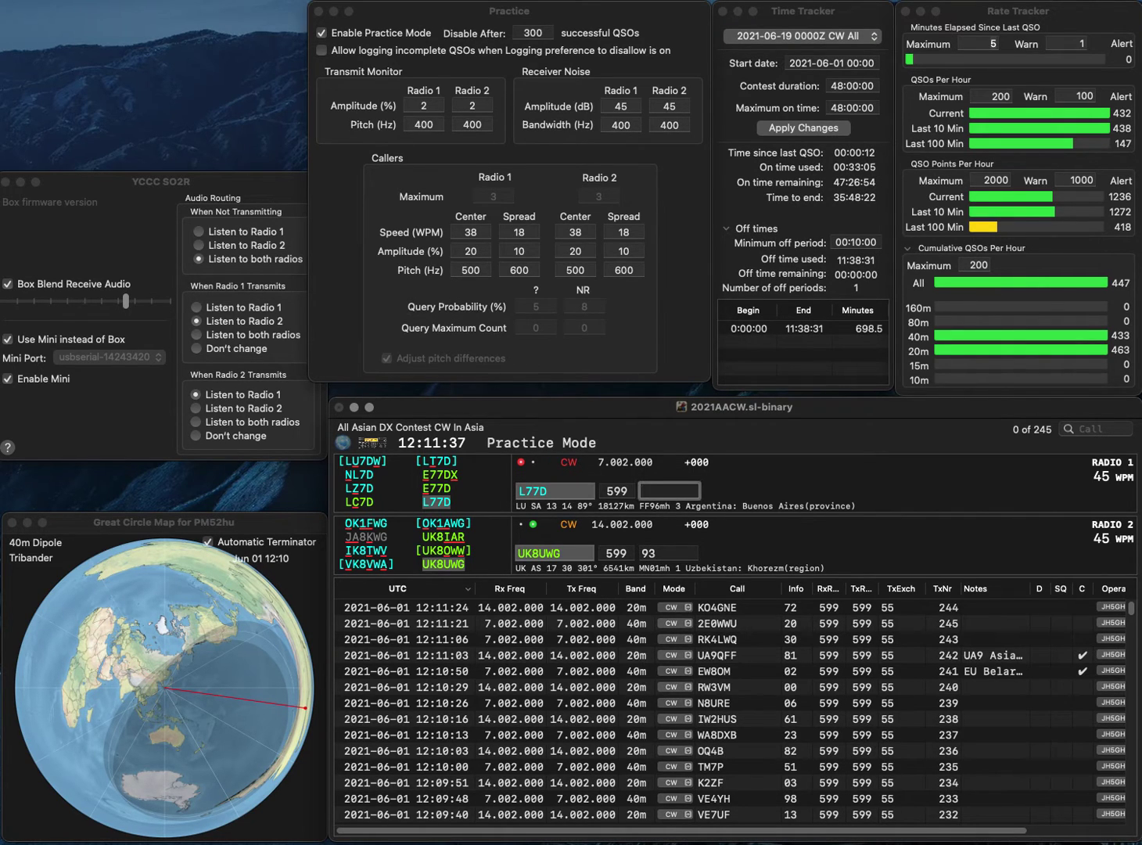
type("11")
key("Return")
type("N4FN")
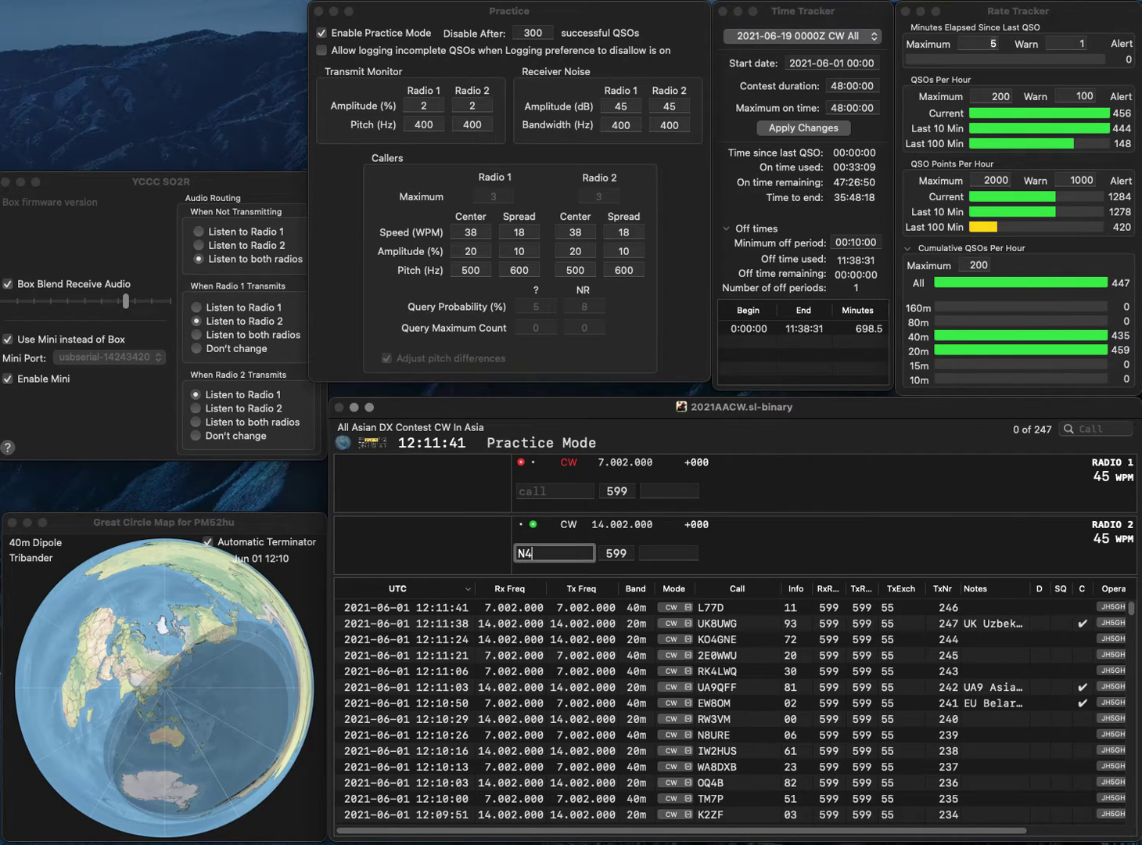
key("Return")
type("K9MJA")
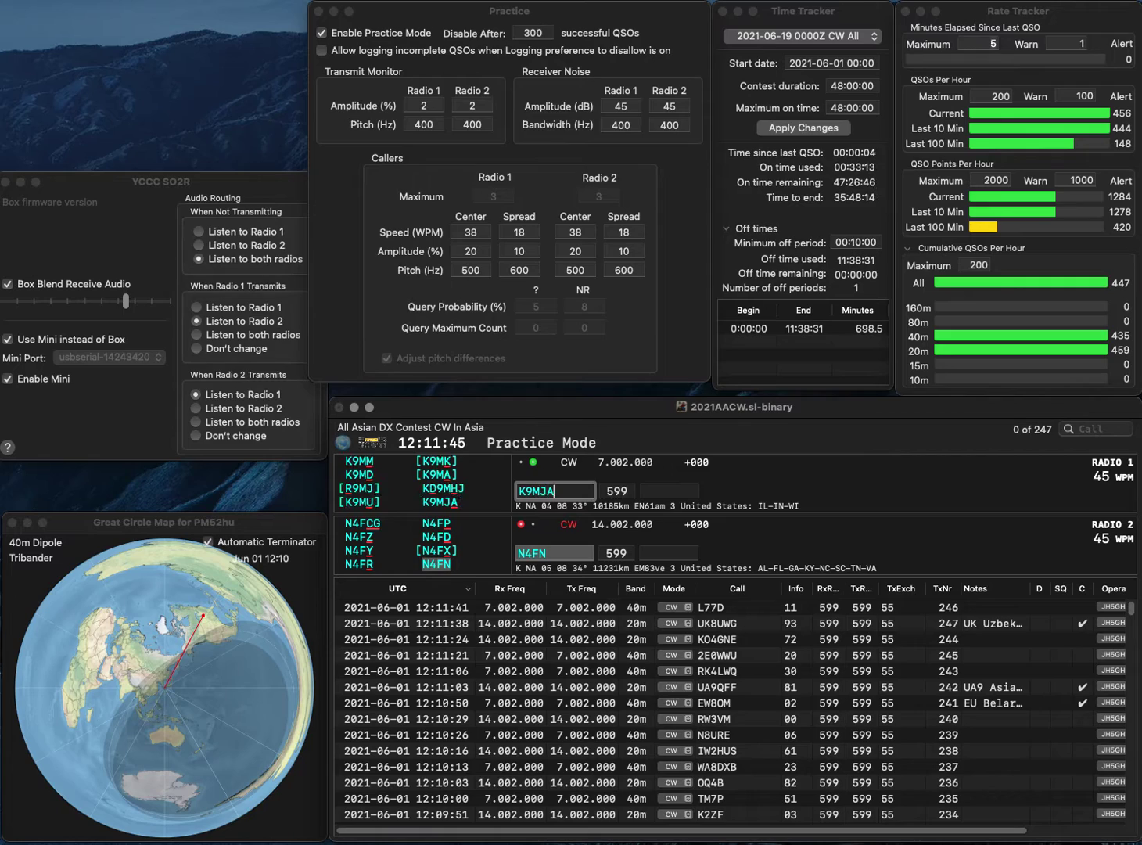
key("Return")
key("Tab")
type("7")
key("Return")
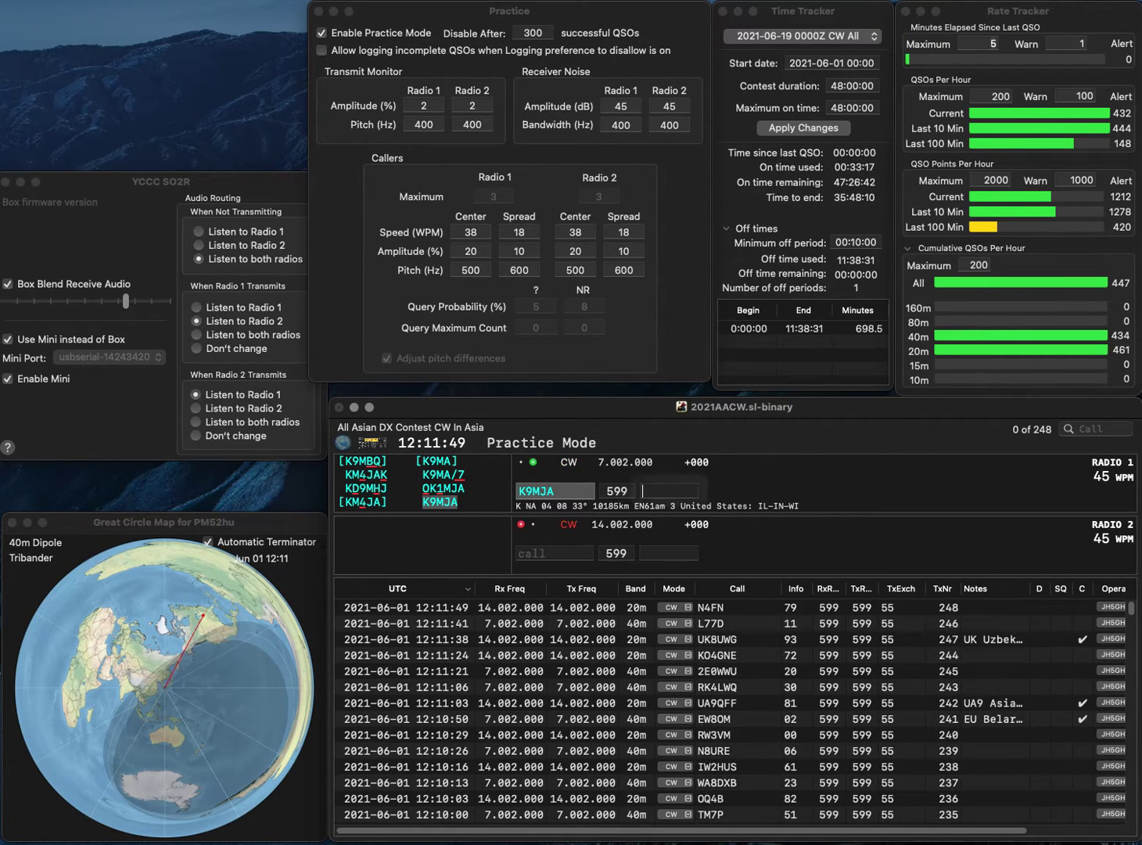
type("96")
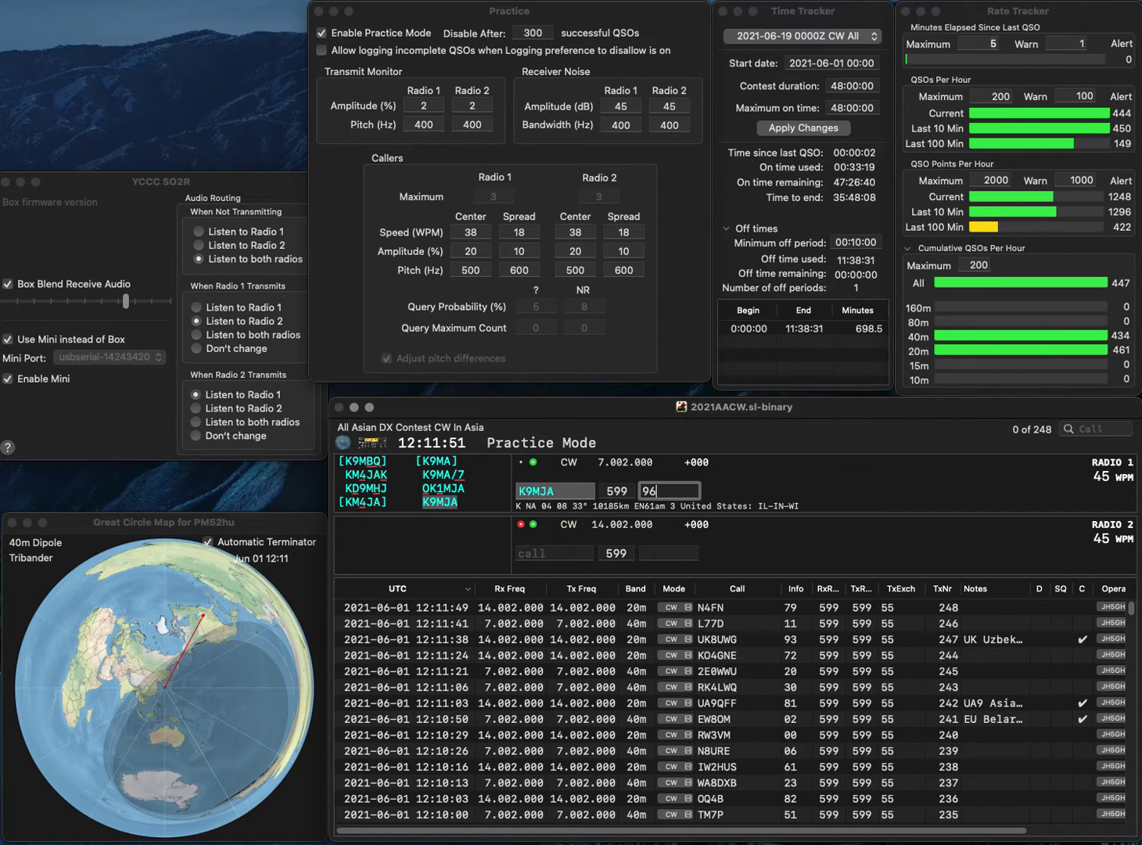
key("Return")
type("N7ECM")
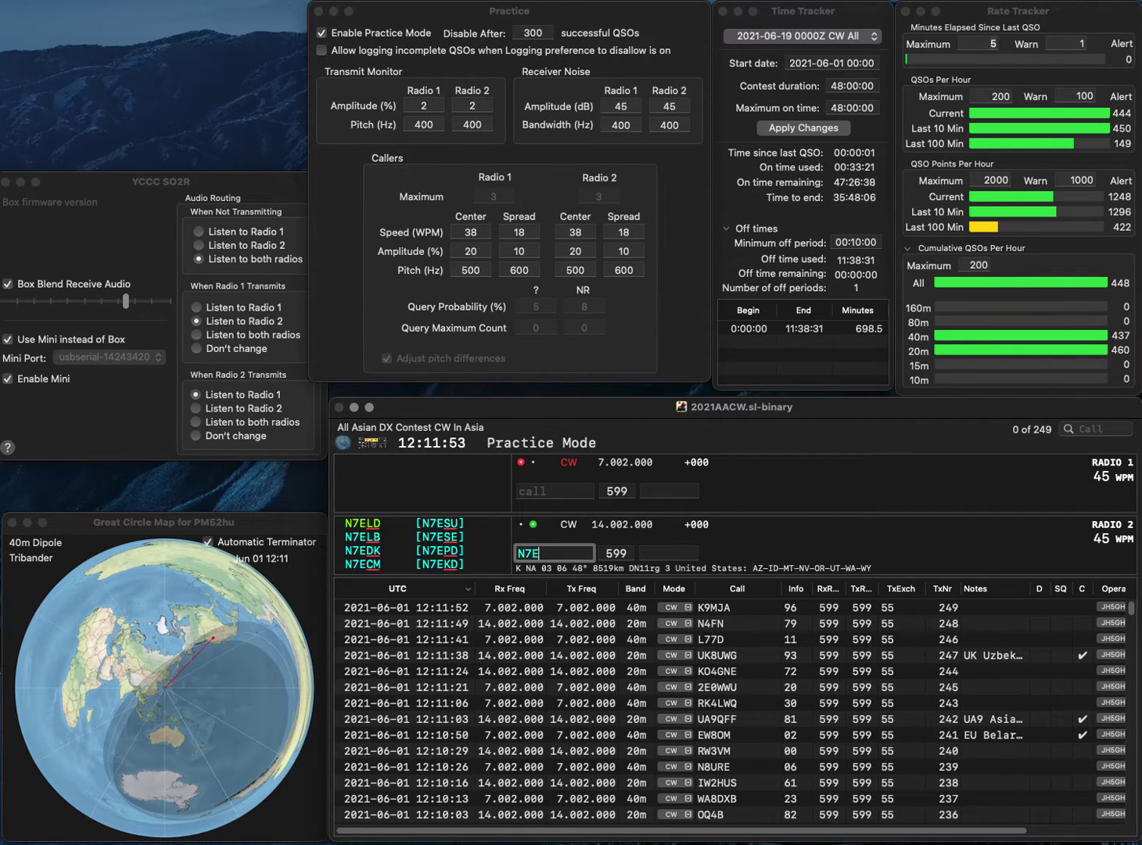
key("Return")
type("IK1YEK")
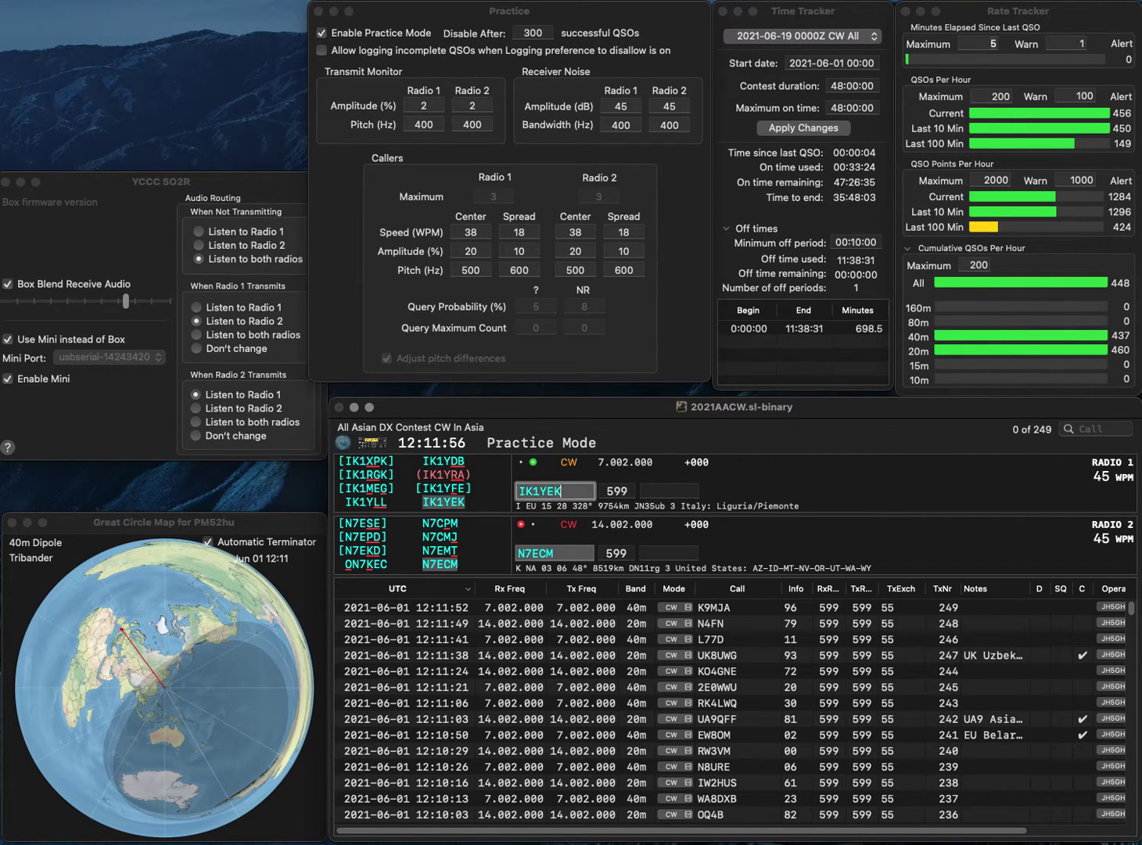
key("Return")
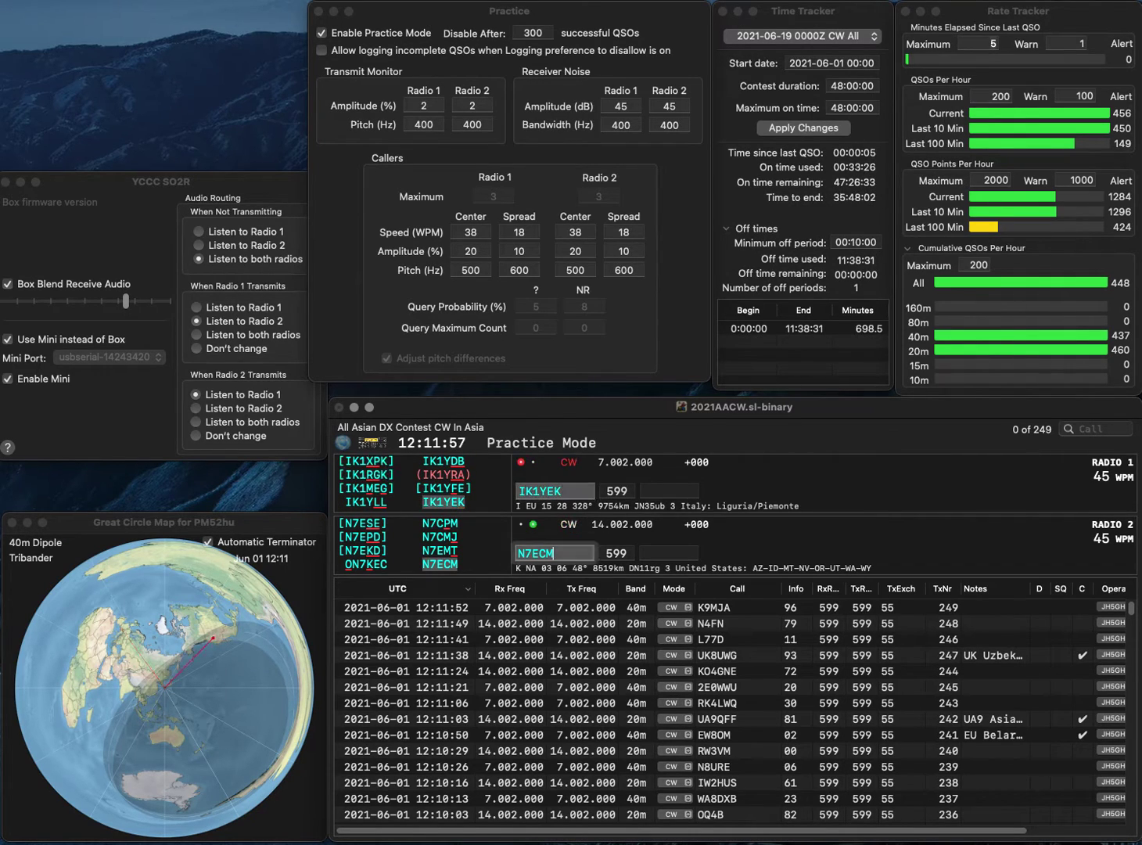
type("59")
key("Return")
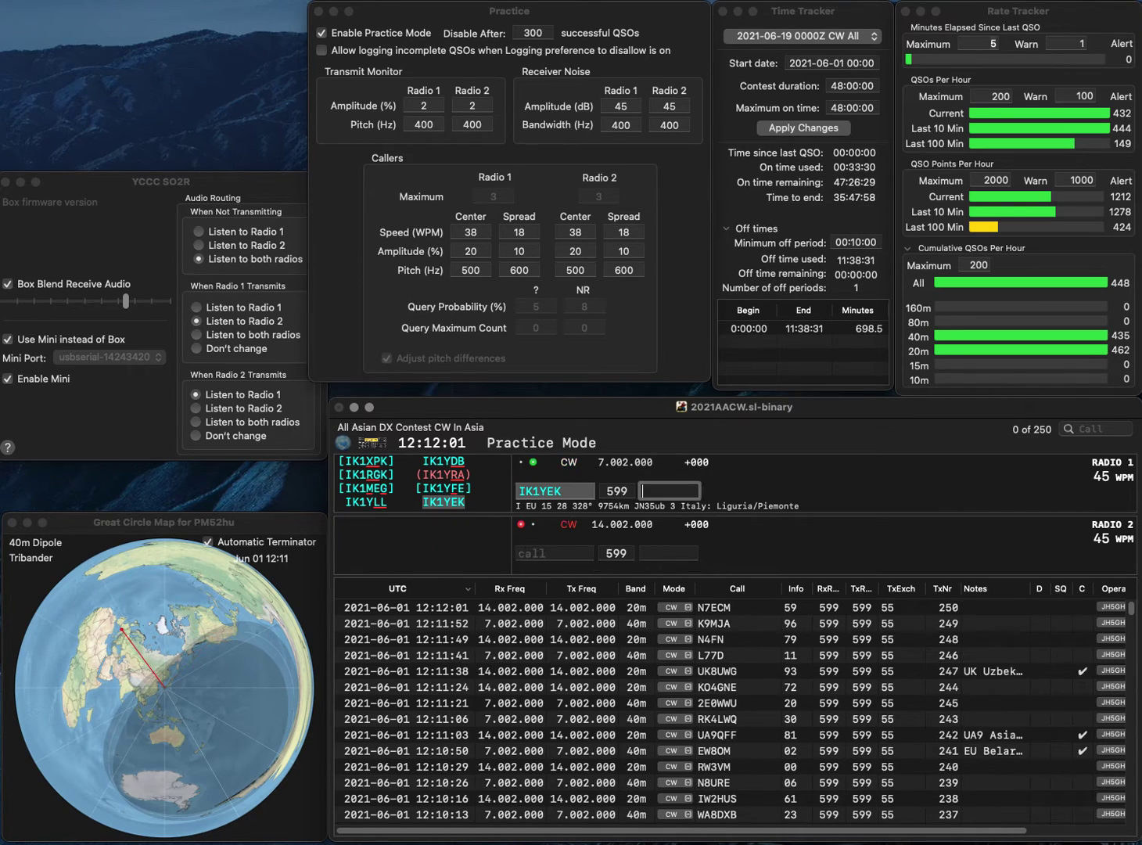
type("11")
key("Return")
- Enter the partial calls 9EAL on Radio 2 and NJP on Radio 1, answering each caller
type("9EAL")
key("Return")
type("NJP")
key("Return")
key("Home")
type("DL1")
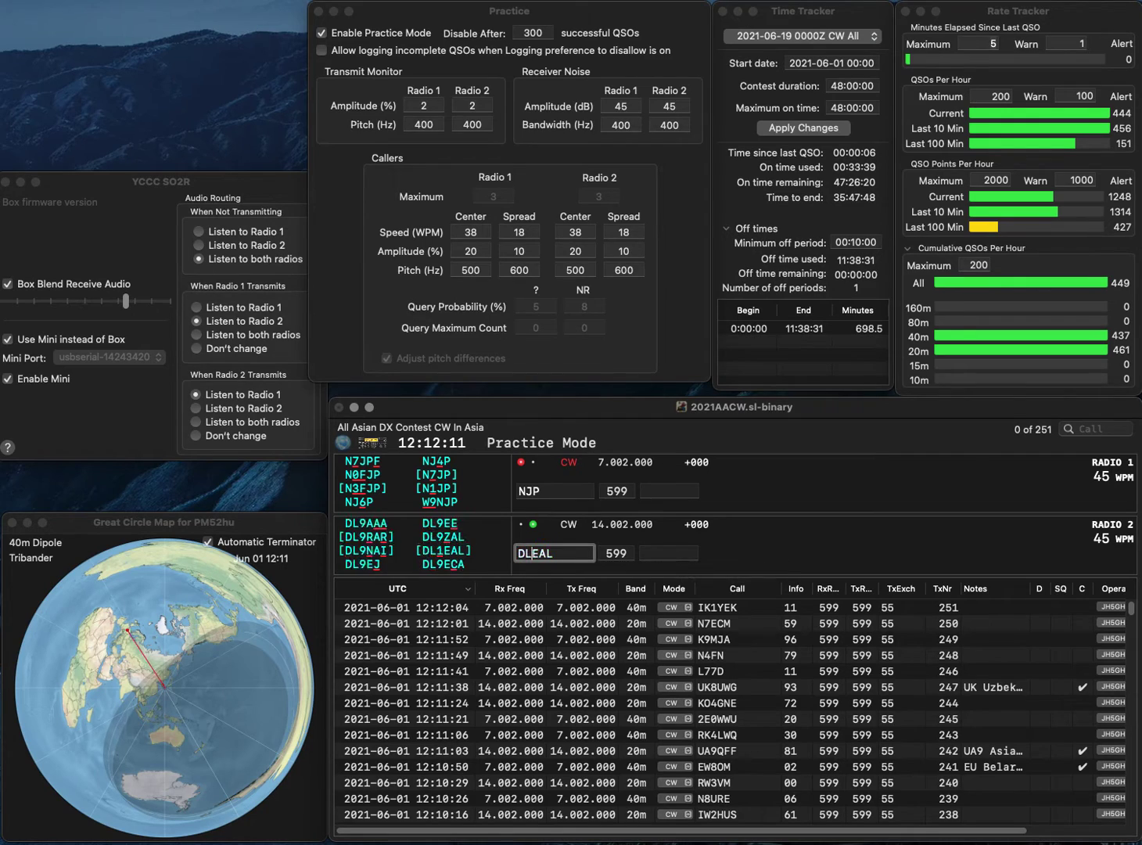
key("grave")
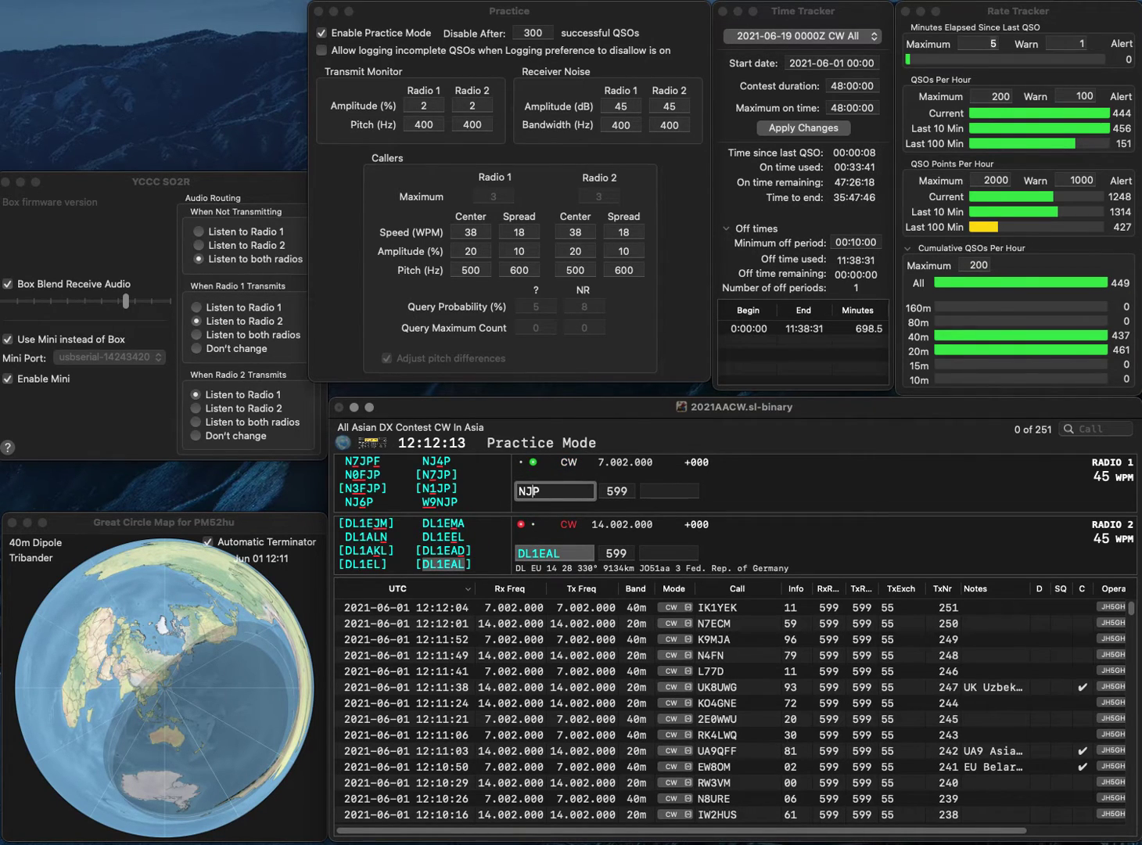
key("BackSpace")
type("W6")
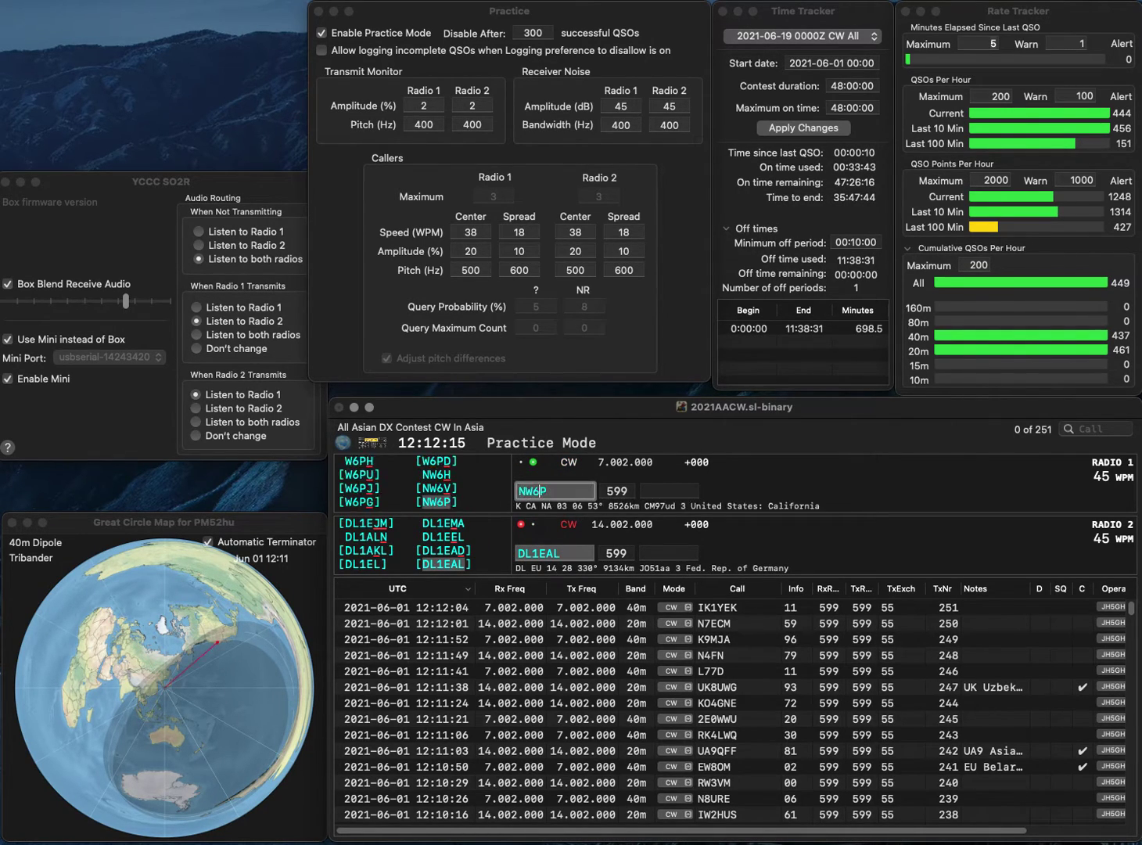
key("Return")
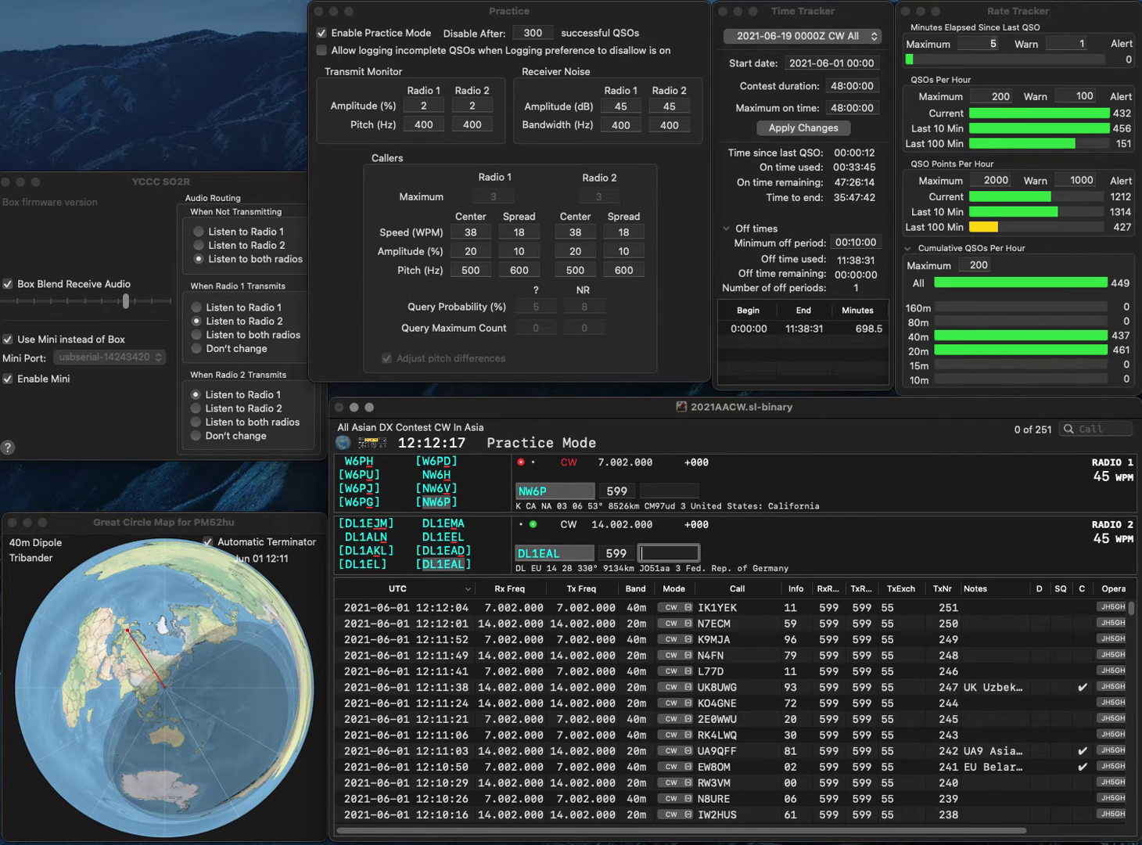
type("45")
key("Return")
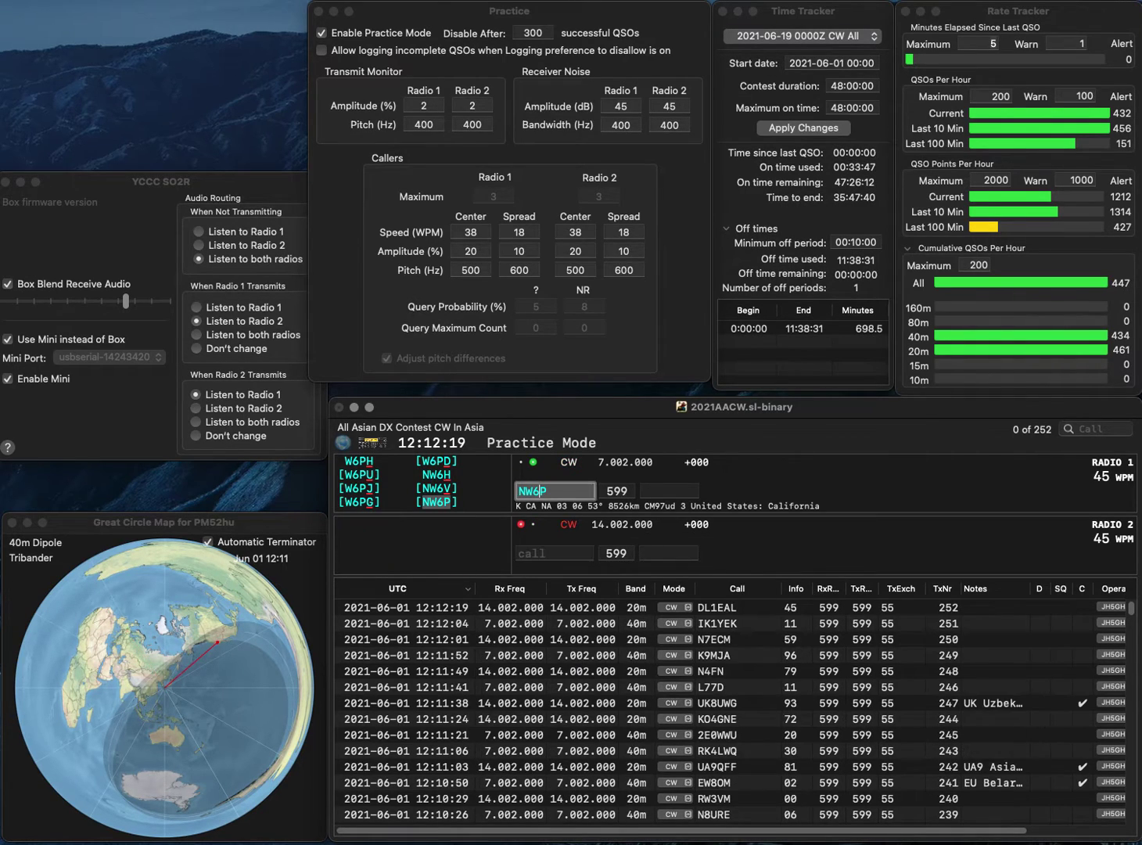
type("07")
key("Return")
type("KG6TR")
key("Return")
type("W9CA")
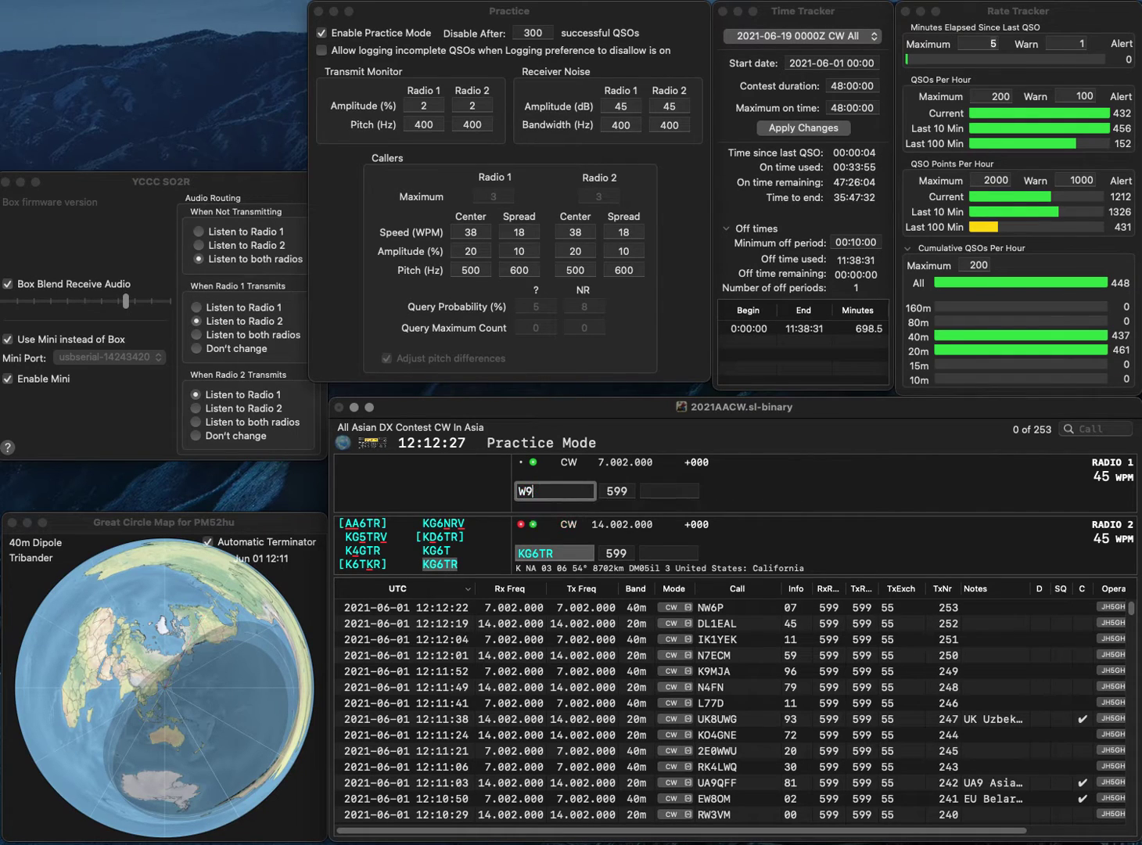
key("Return")
key("space")
type("16")
key("Return")
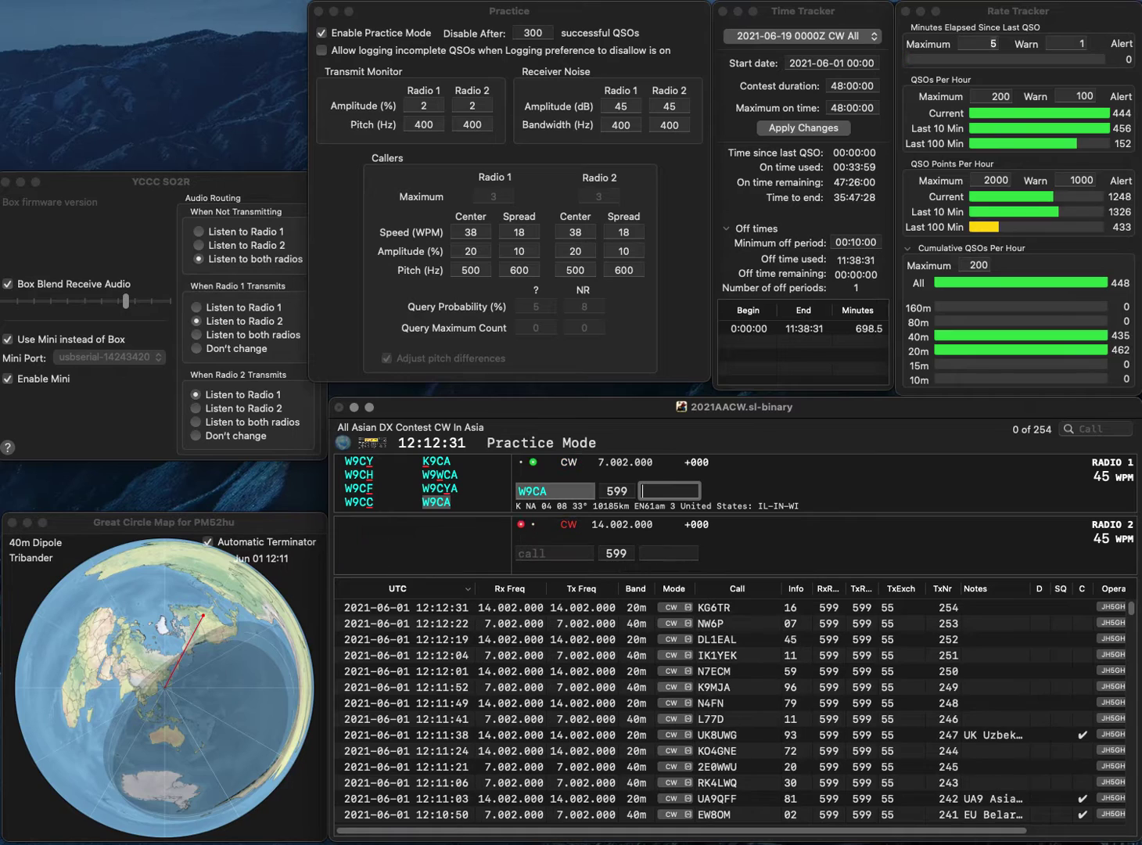
type("71")
key("Return")
type("PY2")
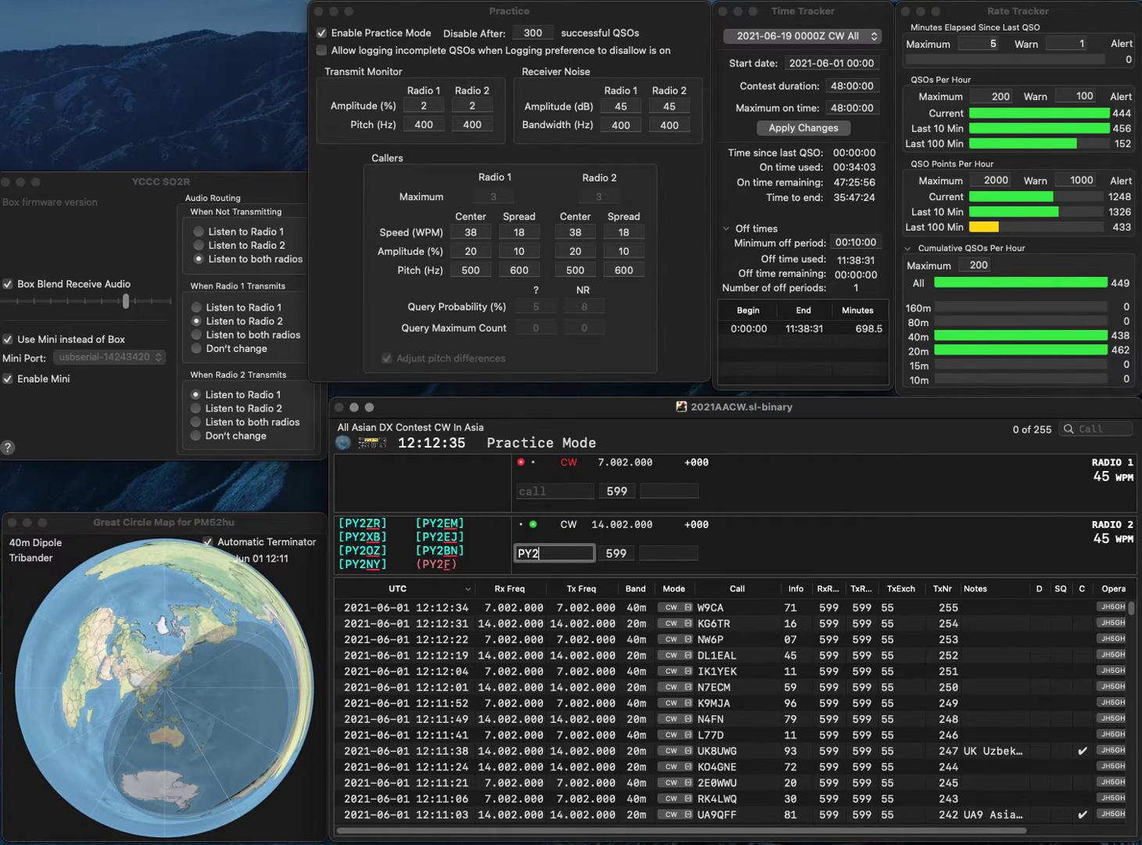
type("NA")
key("Return")
type("SP9NSA")
key("Return")
type("9")
key("Return")
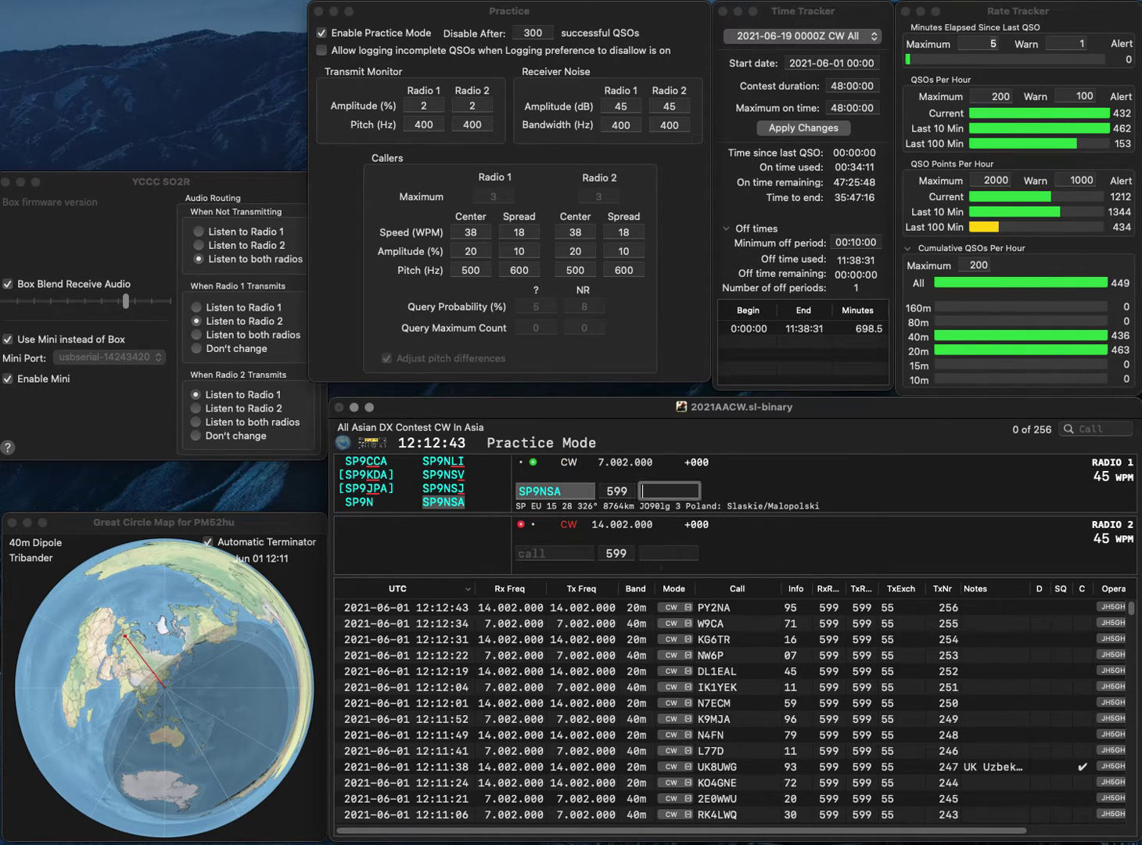
type("78")
key("Return")
- Enter N3ZP on Radio 2, answer the caller, and enter the partial call WGV on Radio 1
type("N3ZP")
key("Return")
type("W")
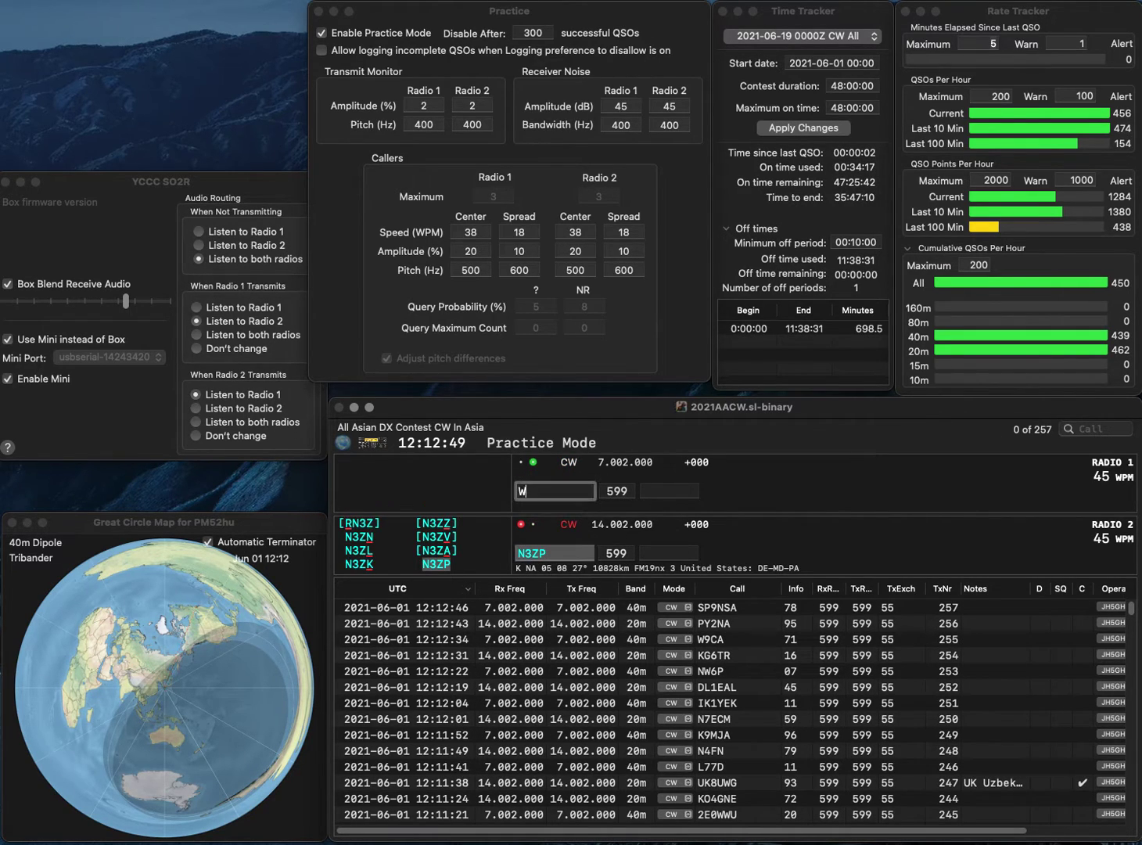
type("GF")
key("BackSpace")
type("V")
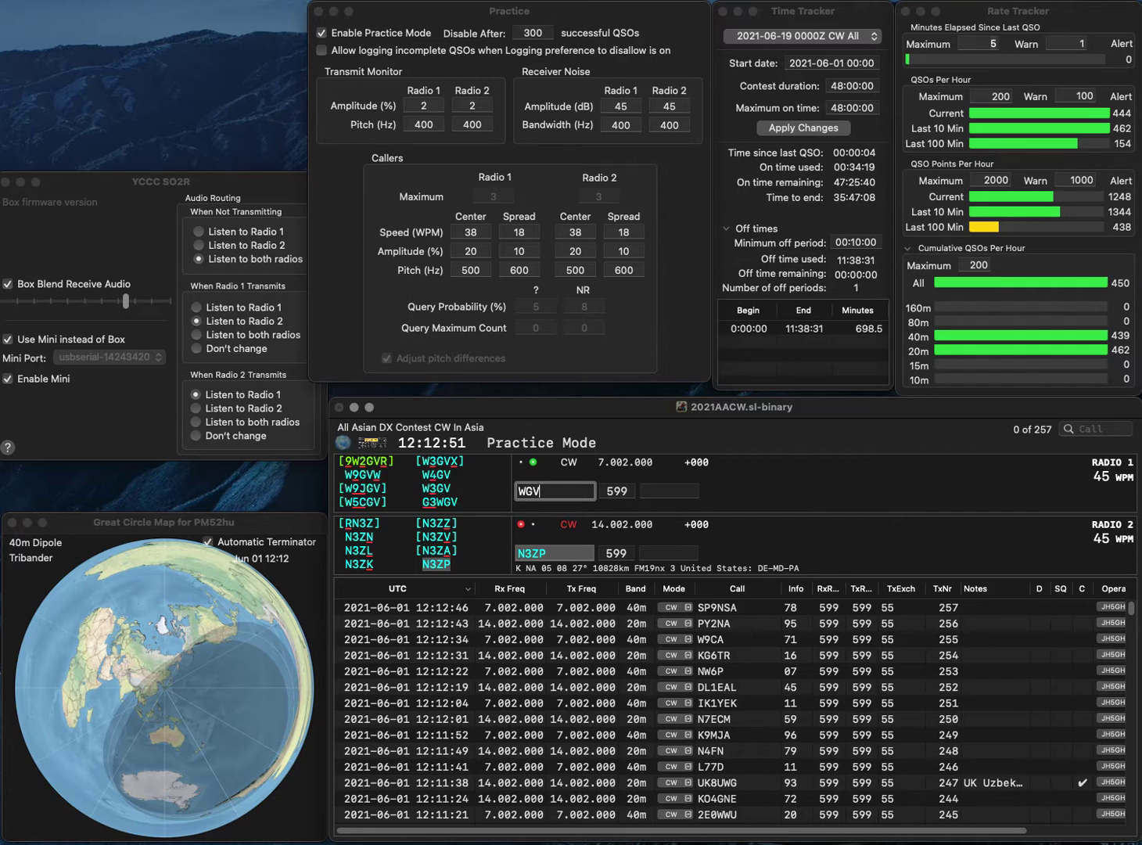
key("Return")
key("space")
type("46")
key("Return")
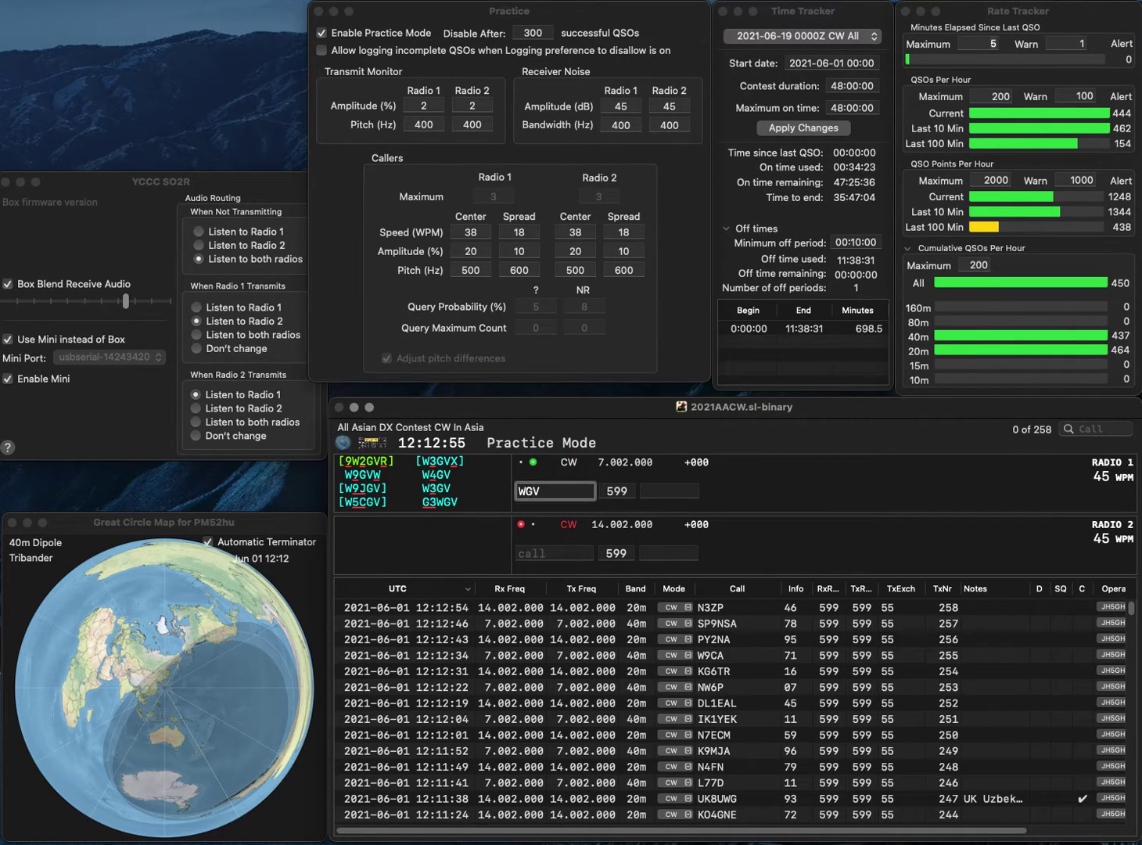
key("Left")
type("5")
key("Delete")
type("F")
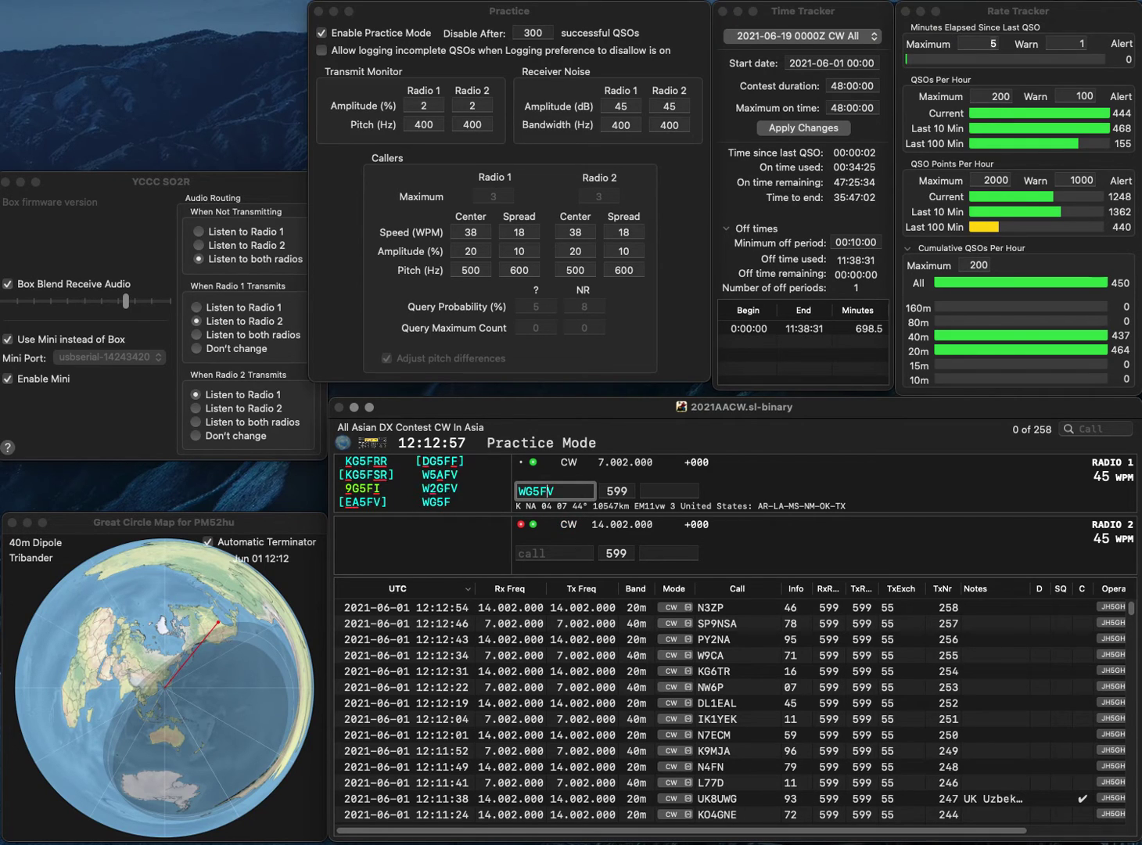
key("Return")
- Enter N5KF as the call on Radio 2 and answer the caller
type("KF")
key("Left")
key("Left")
type("N5")
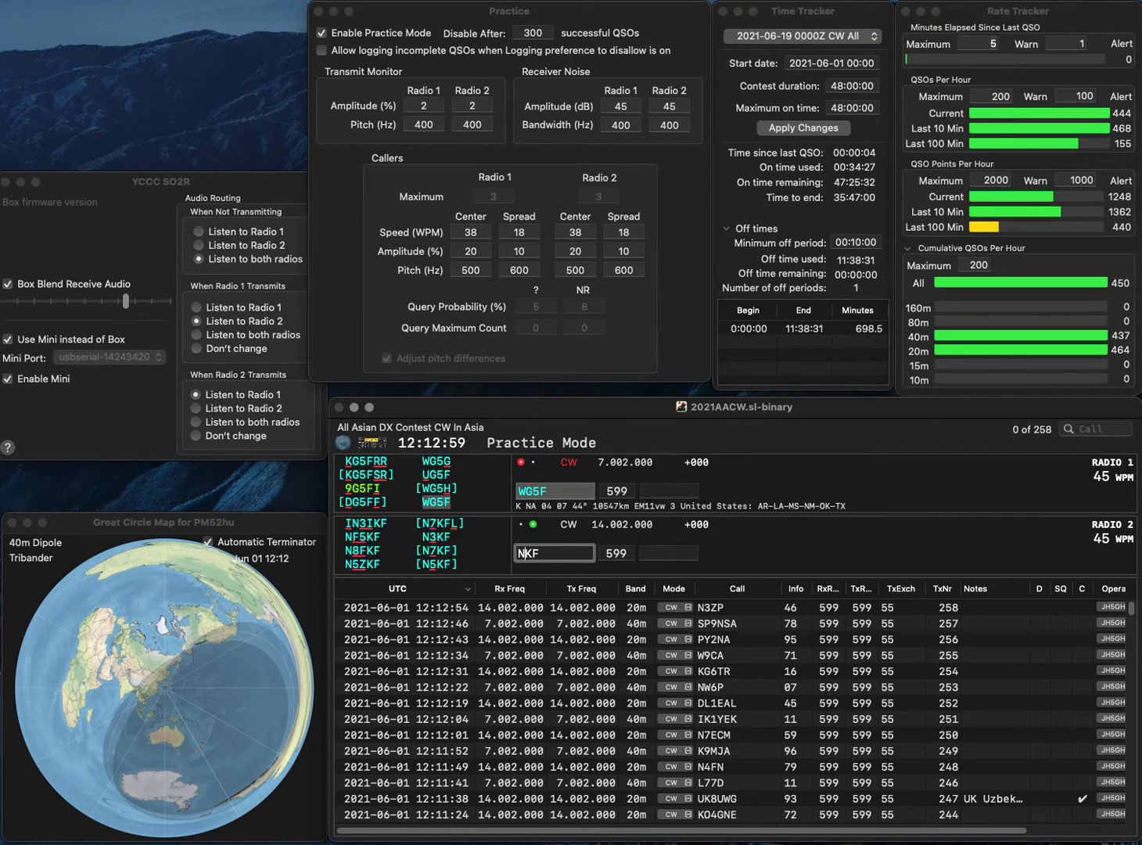
key("Return")
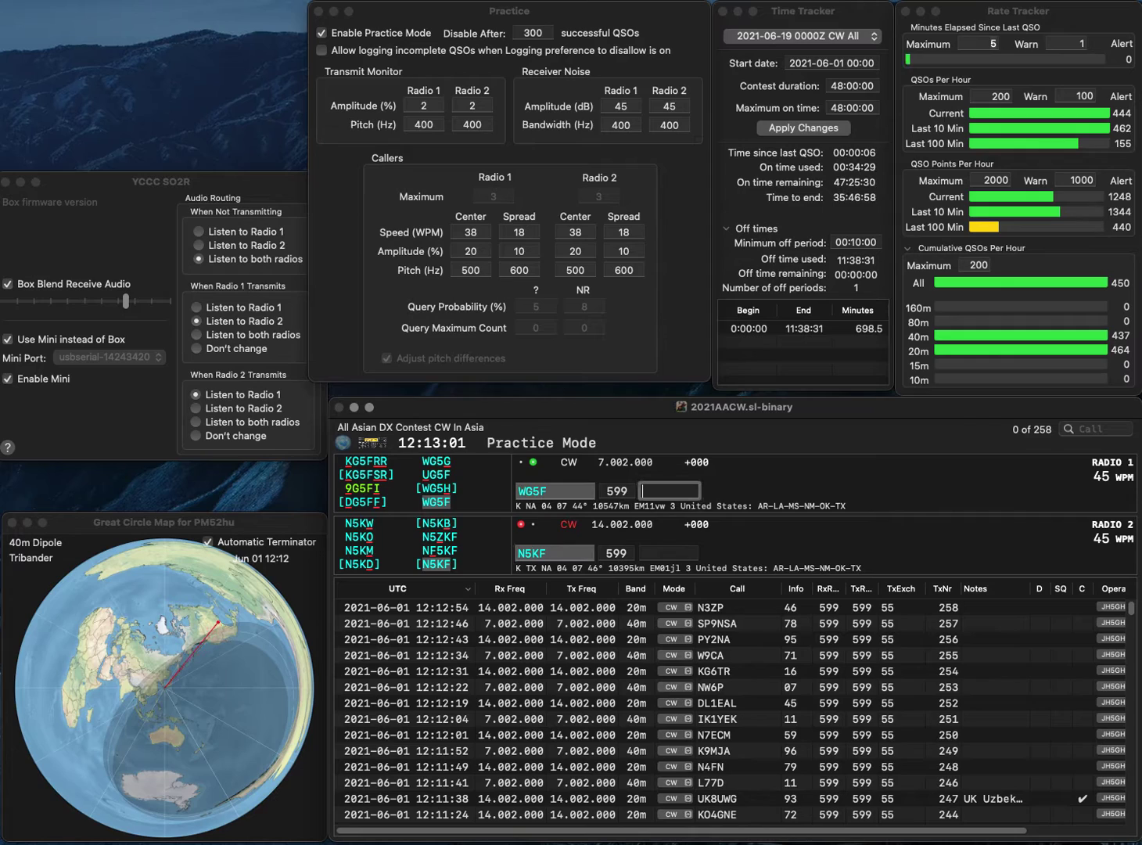
type("82")
key("Return")
key("BackSpace")
type("3")
key("Return")
type("HA")
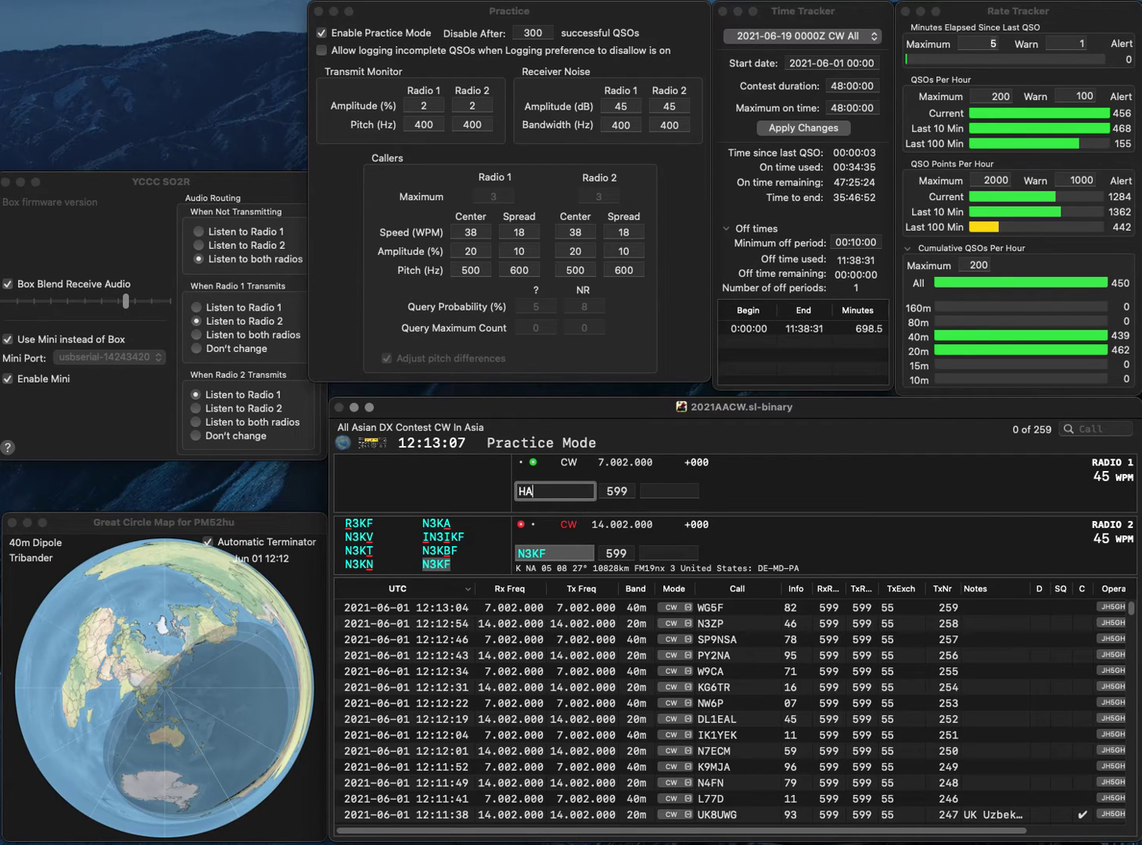
type("8VK")
key("Tab")
key("Tab")
type("3")
key("Return")
key("Left")
key("Left")
key("BackSpace")
type("7")
key("Return")
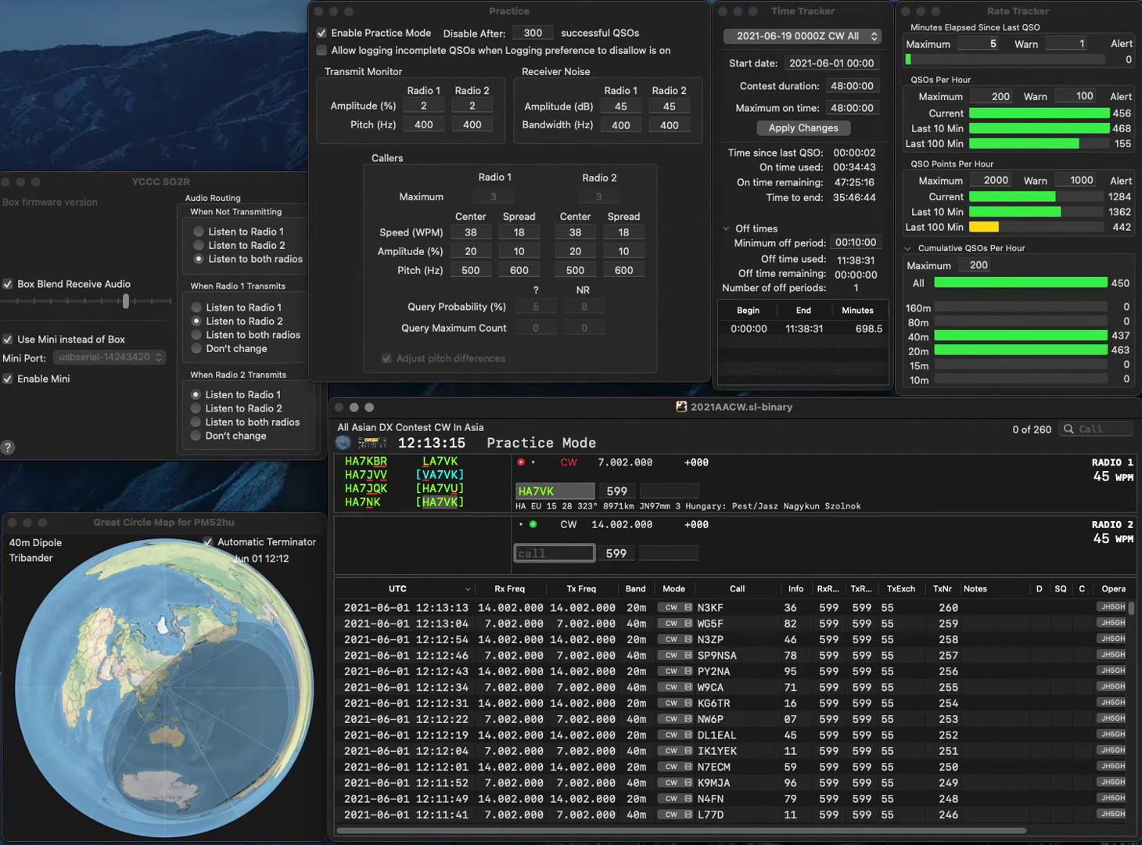
type("NO3K")
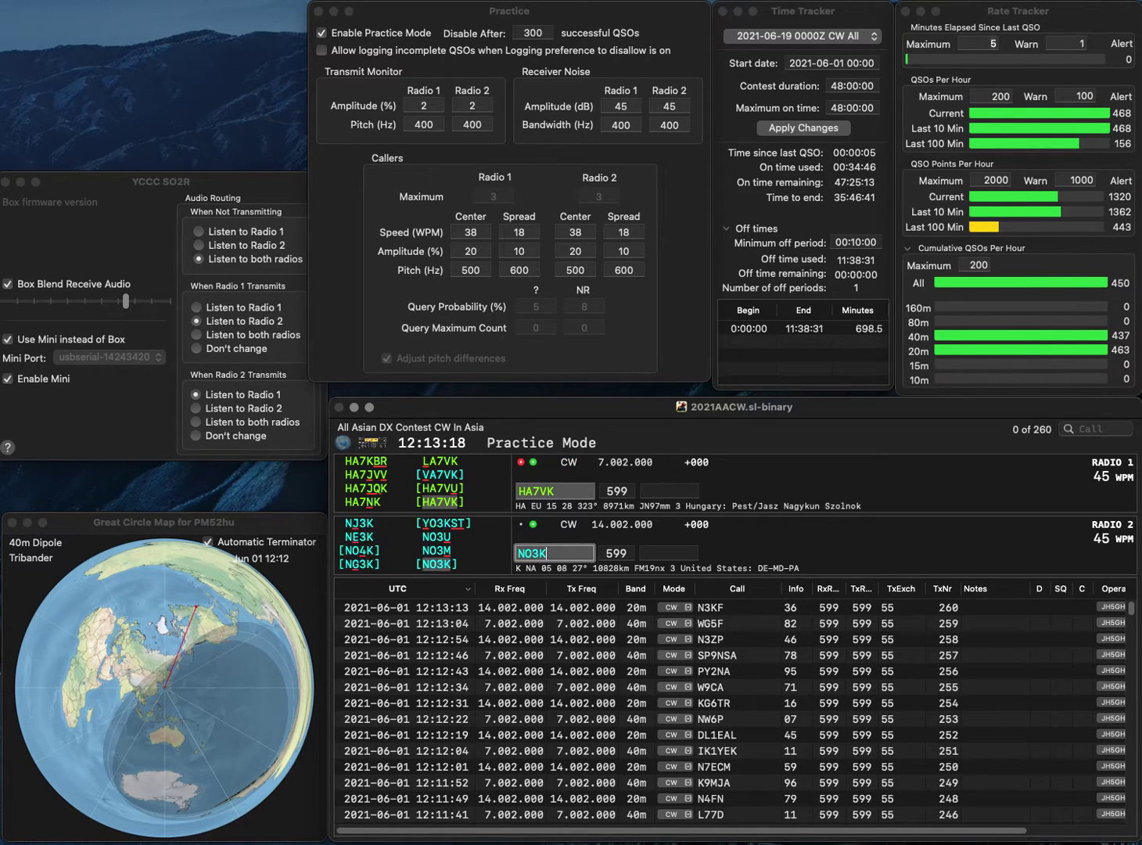
key("Return")
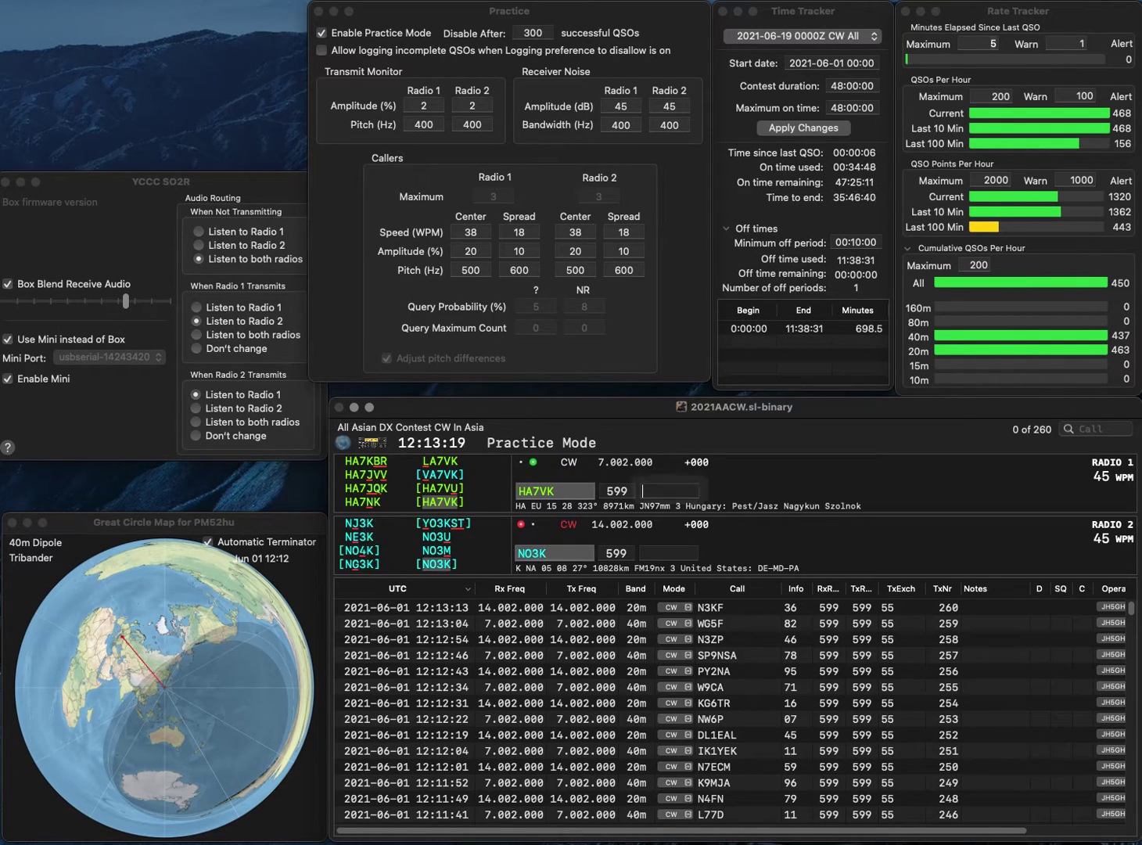
- Log HA7VK on Radio 1 with received exchange 19 and NO3K on Radio 2 with received exchange 73
type("19")
key("Return")
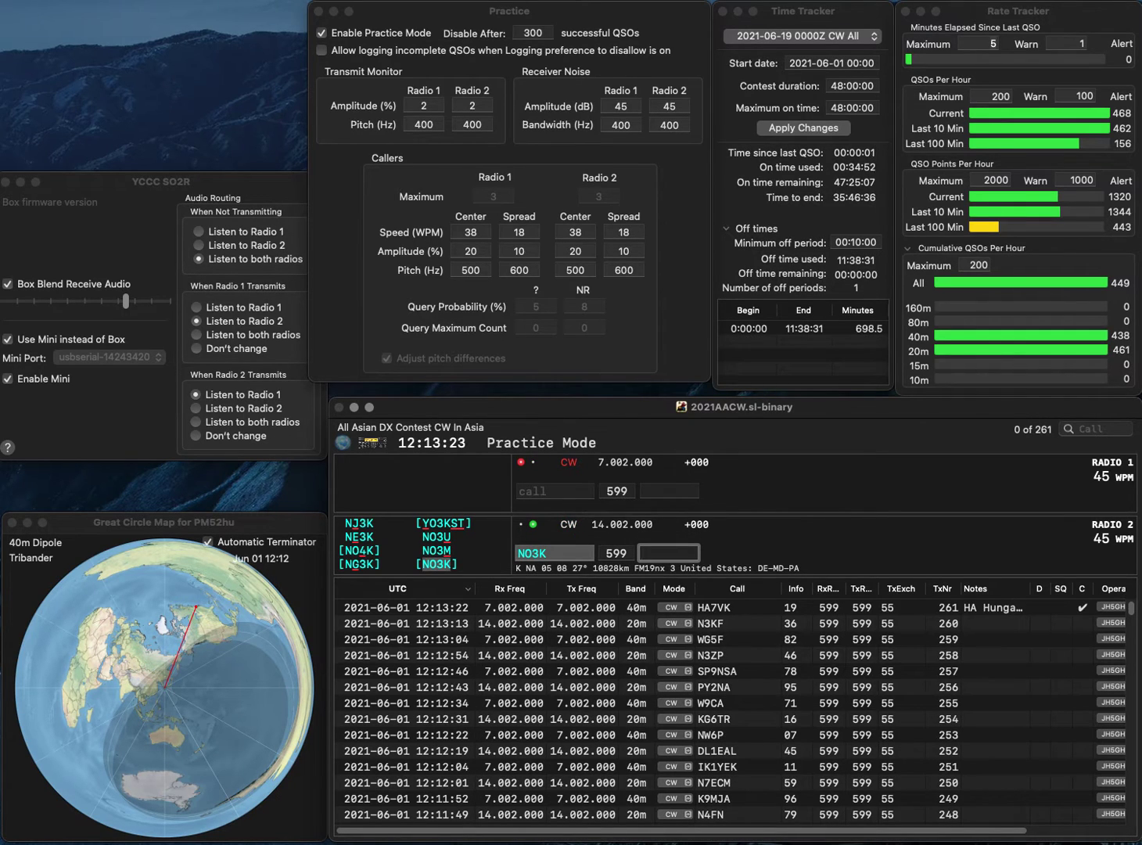
type("73")
key("Return")
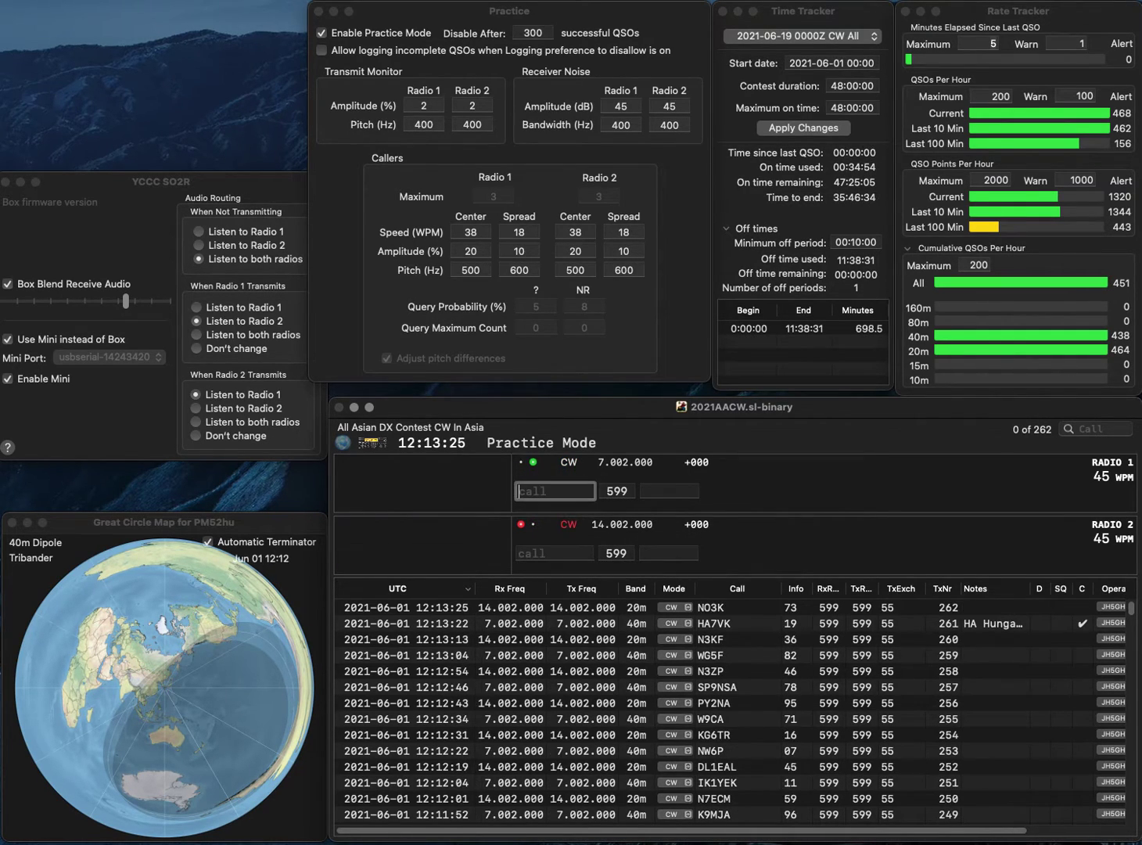
type("9A3K")
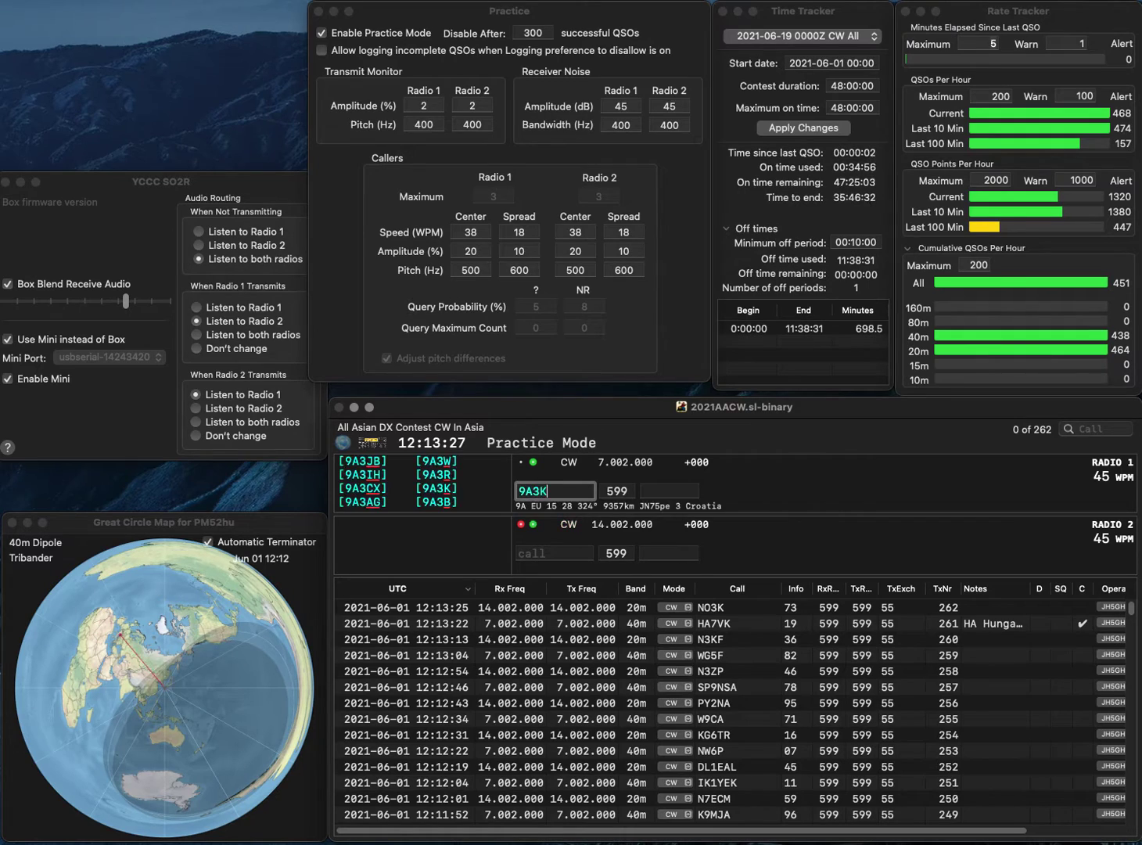
key("Return")
type("PY3JK")
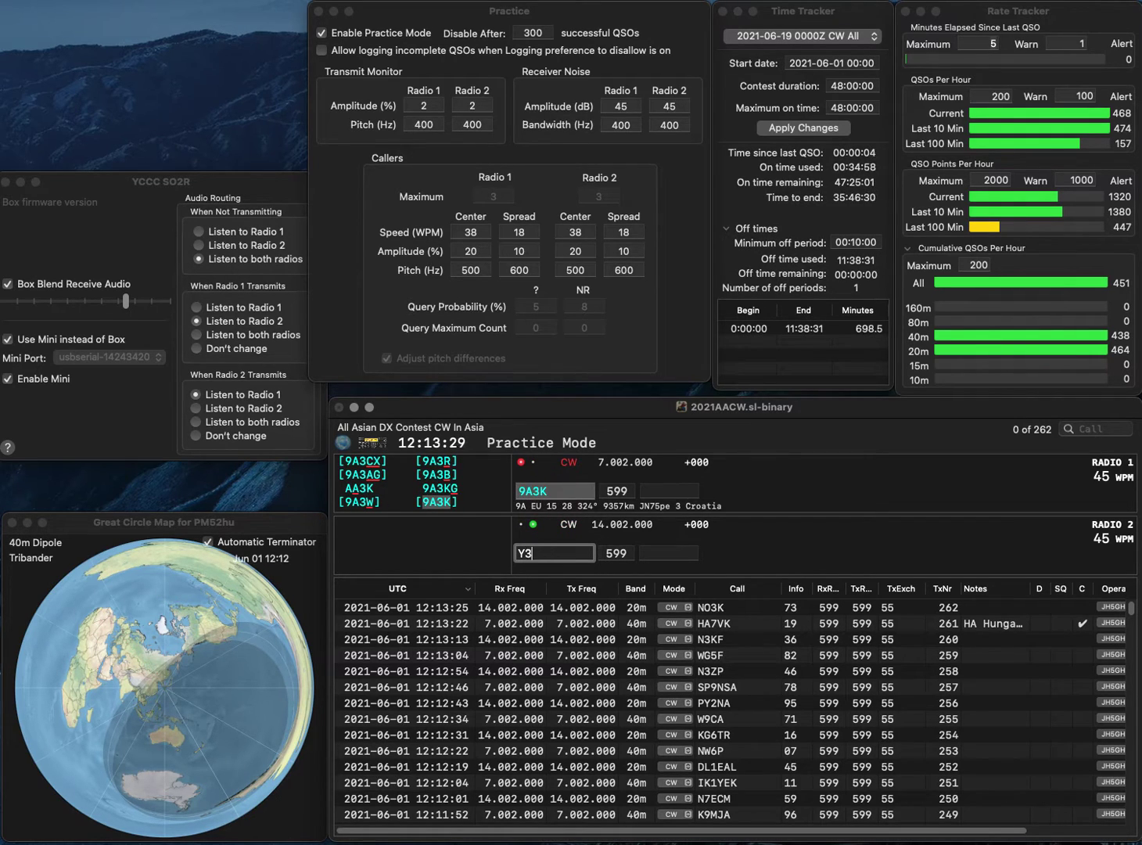
key("Return")
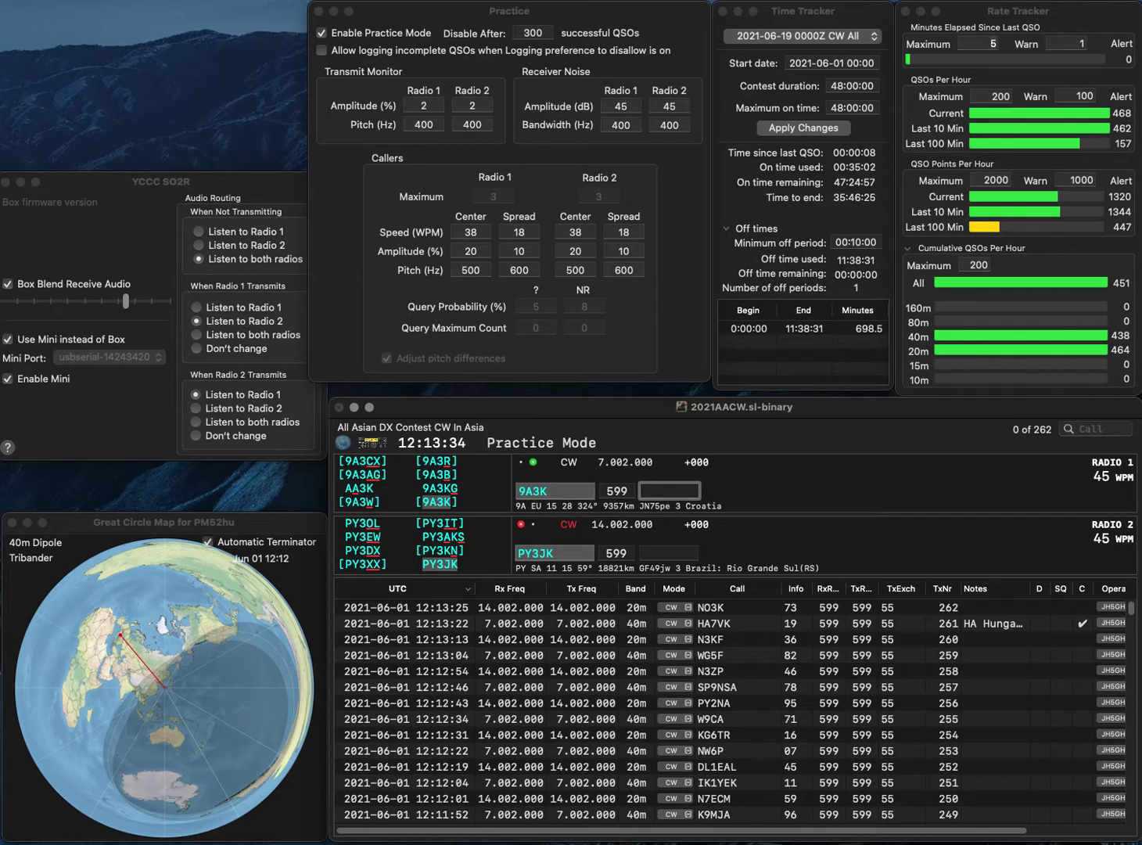
type("69")
key("Return")
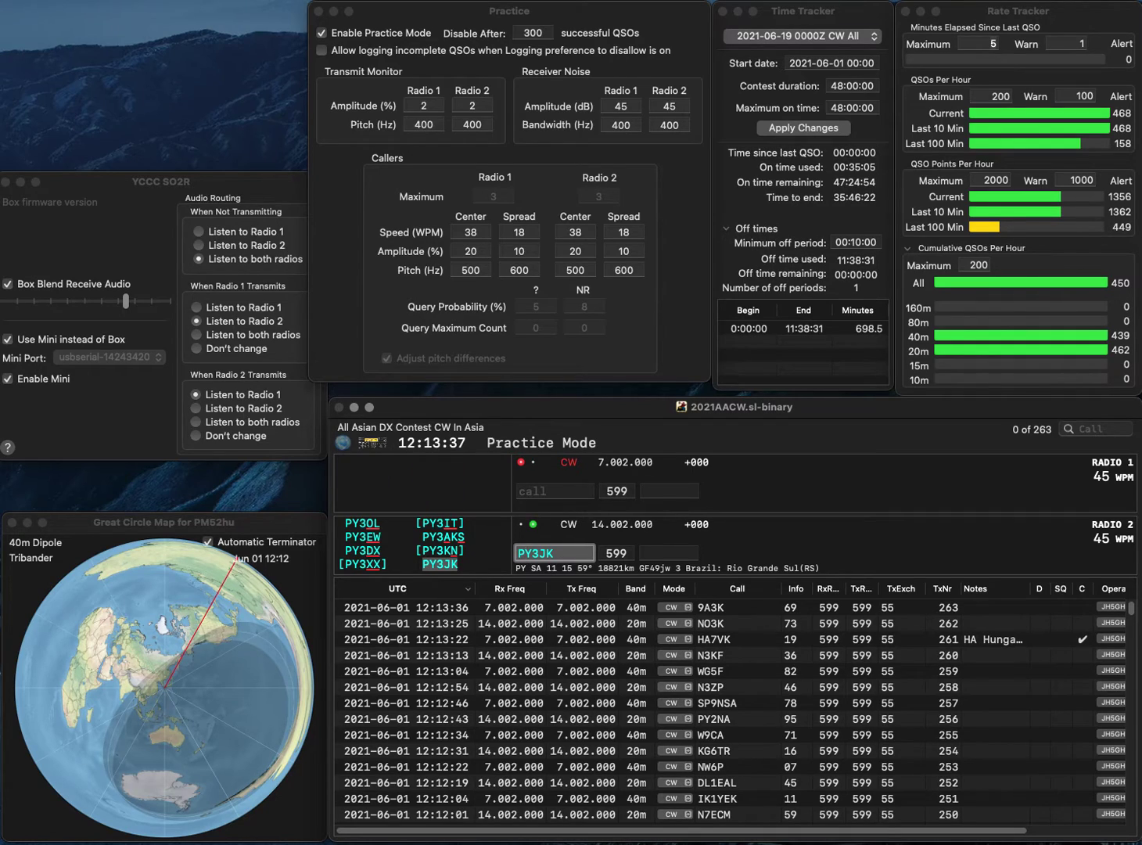
key("Tab")
type("30")
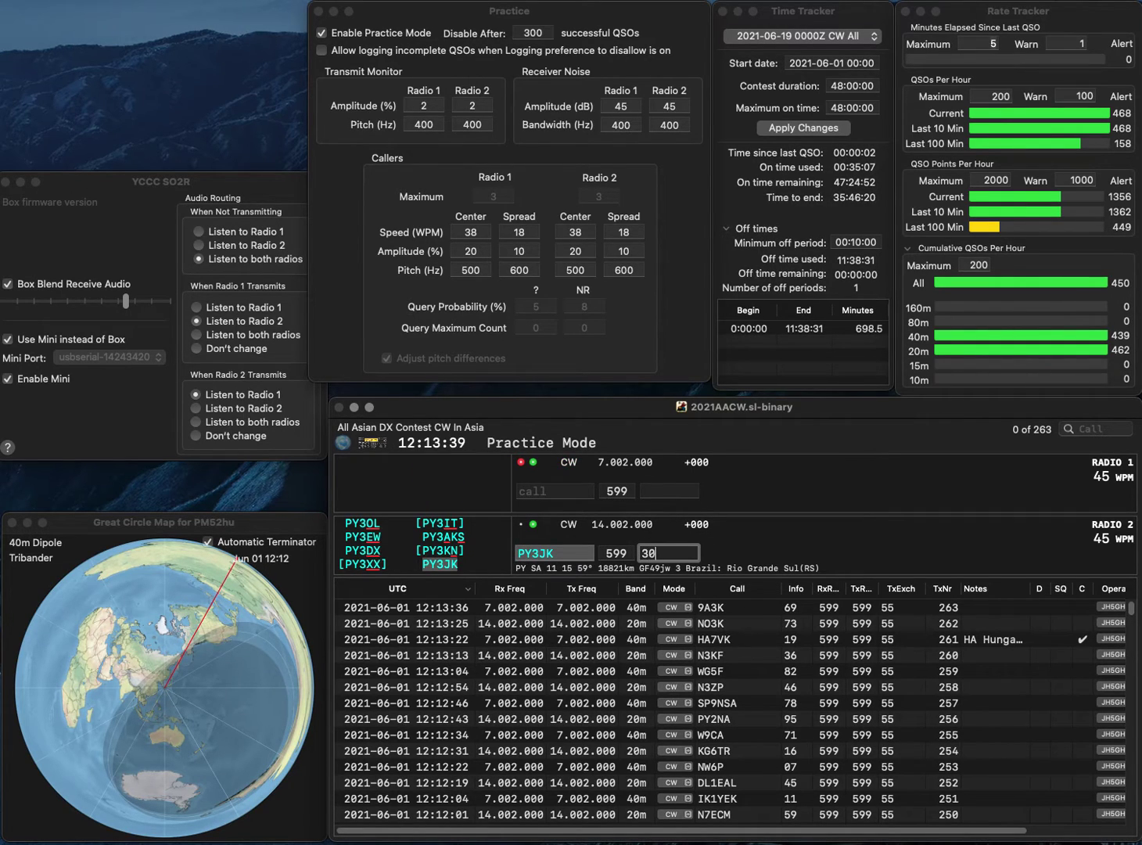
key("Return")
type("G3XU")
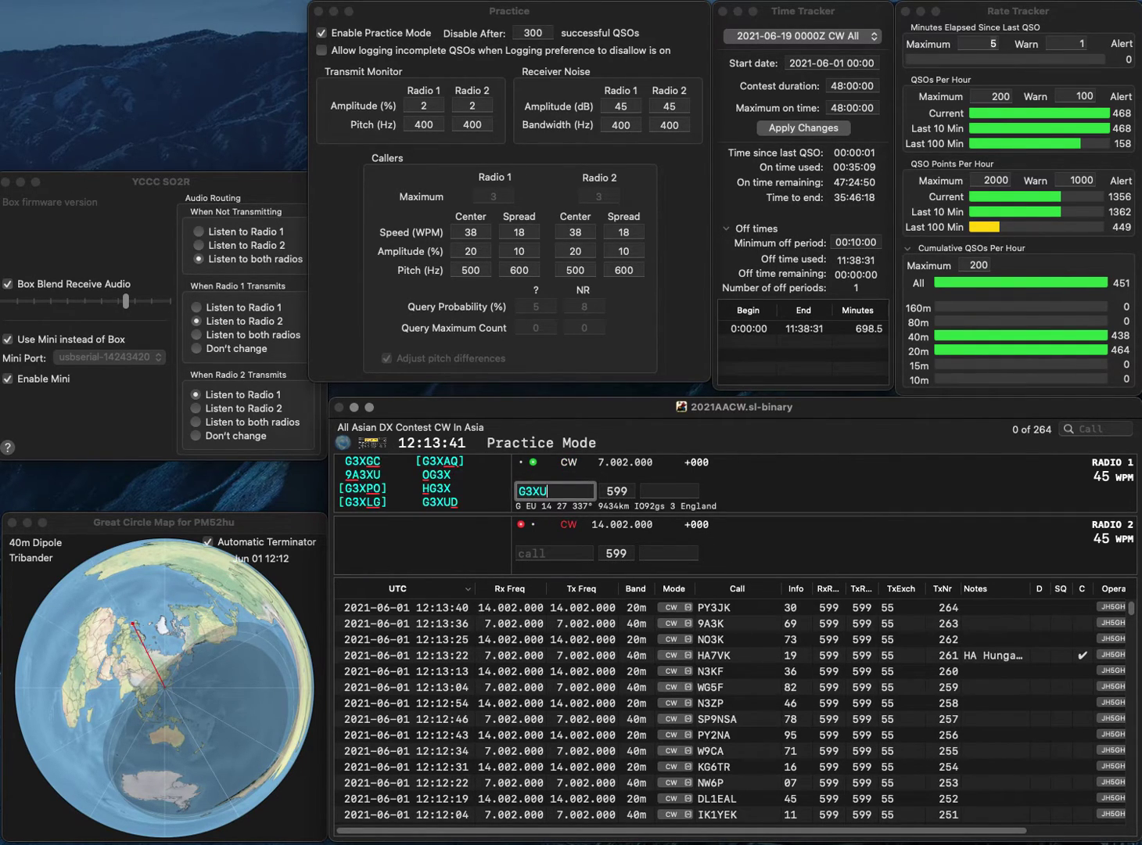
type("D")
key("Return")
type("NAAR")
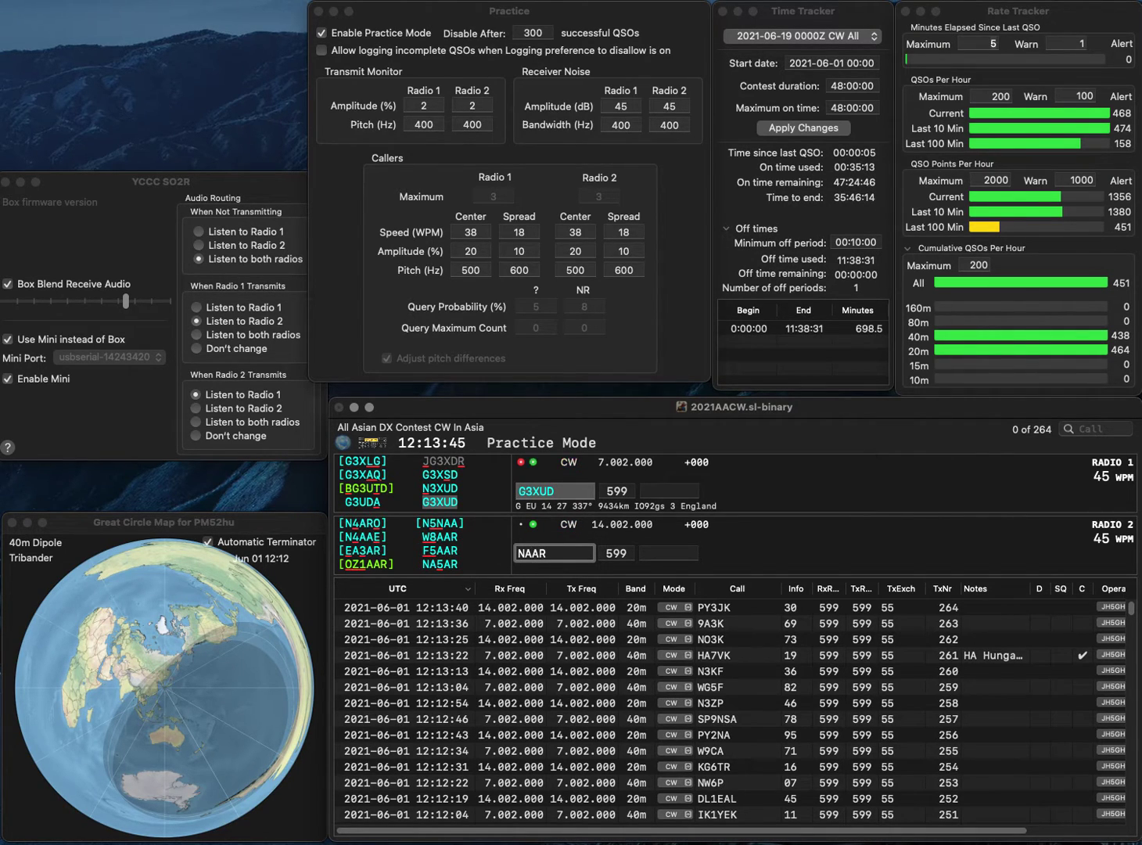
key("Left")
key("Left")
type("5")
key("Return")
type("7")
key("Return")
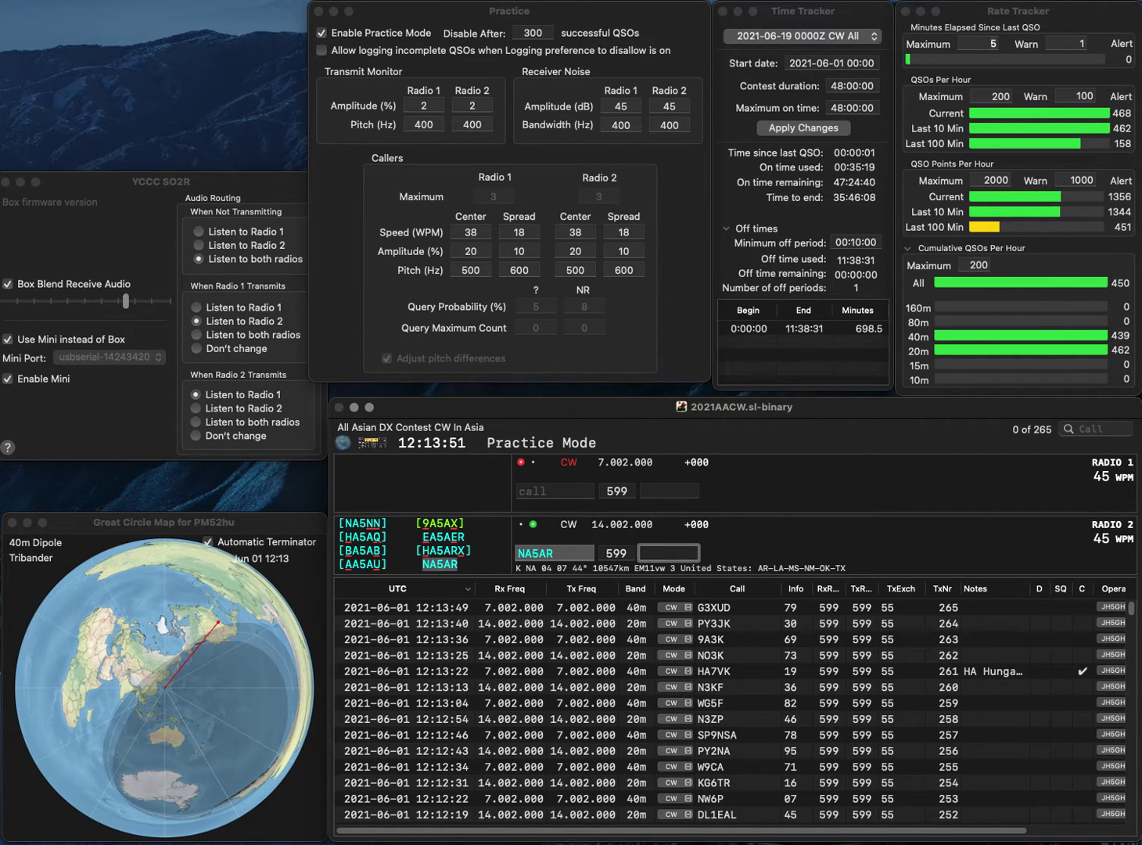
type("92")
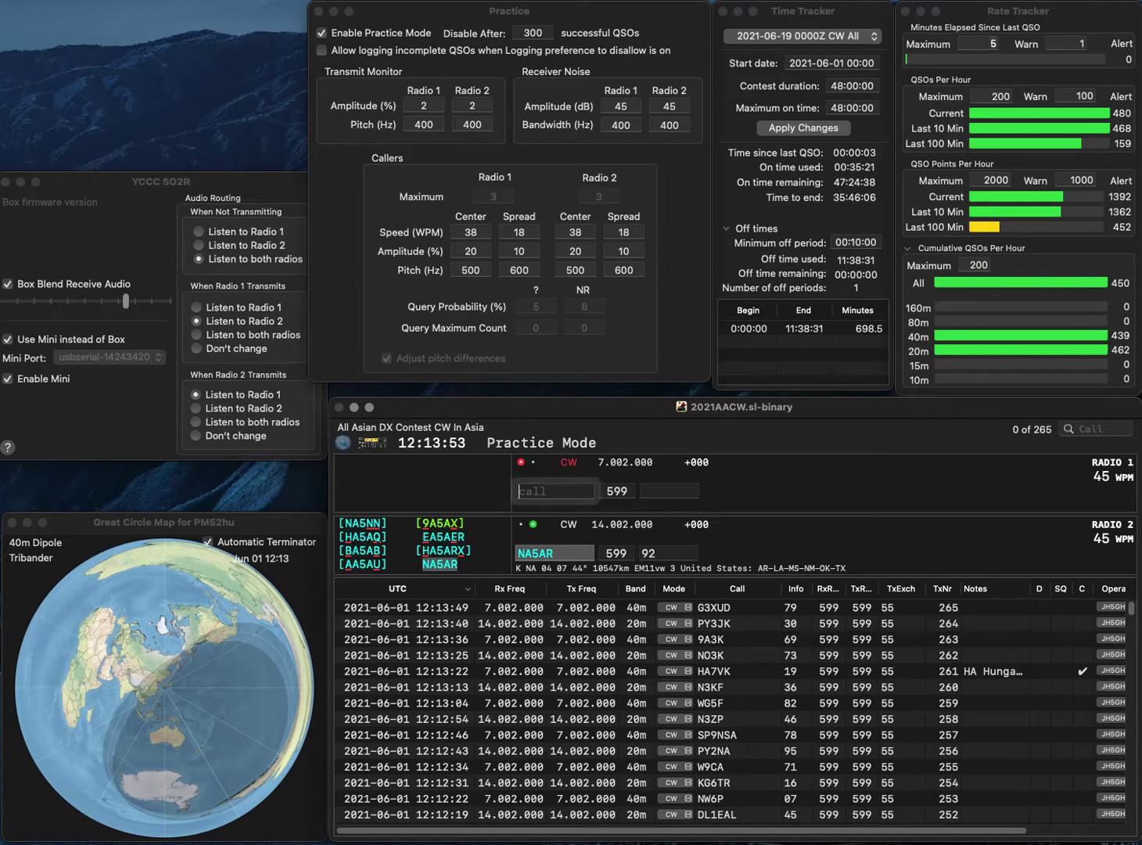
key("Return")
type("J")
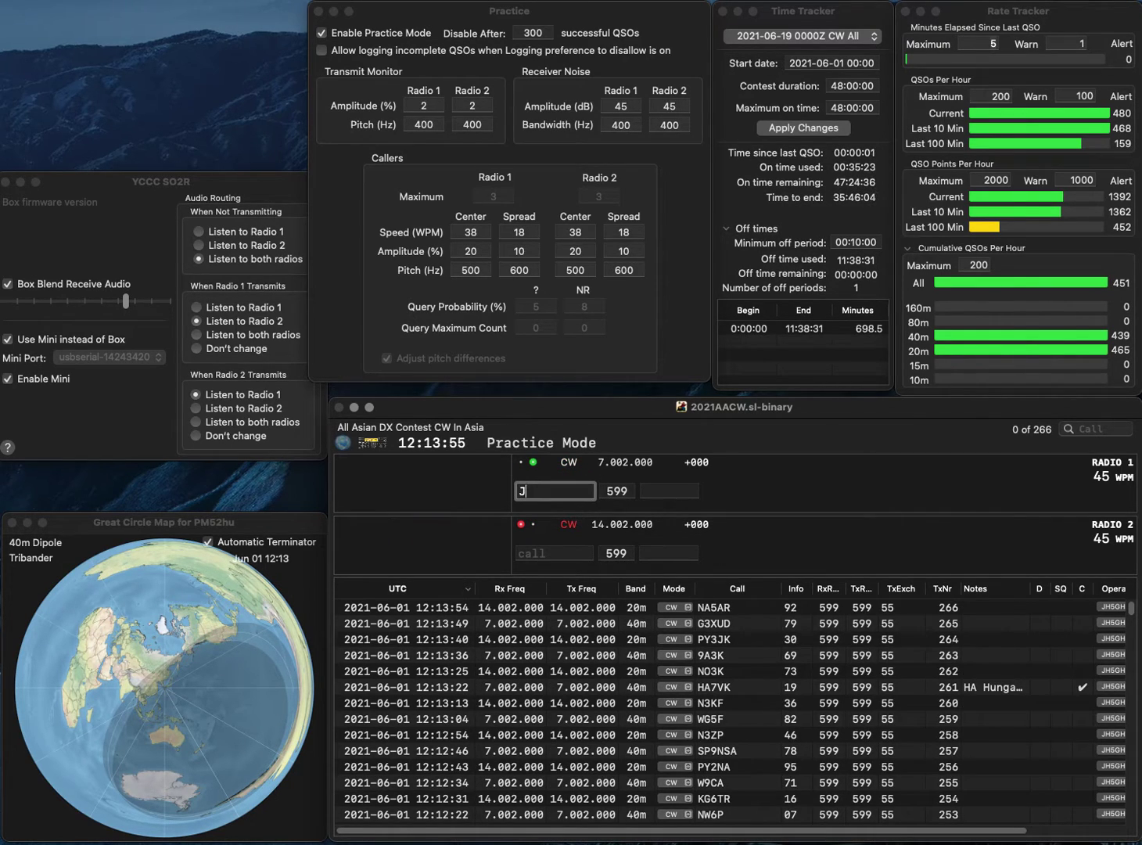
type("1TBX")
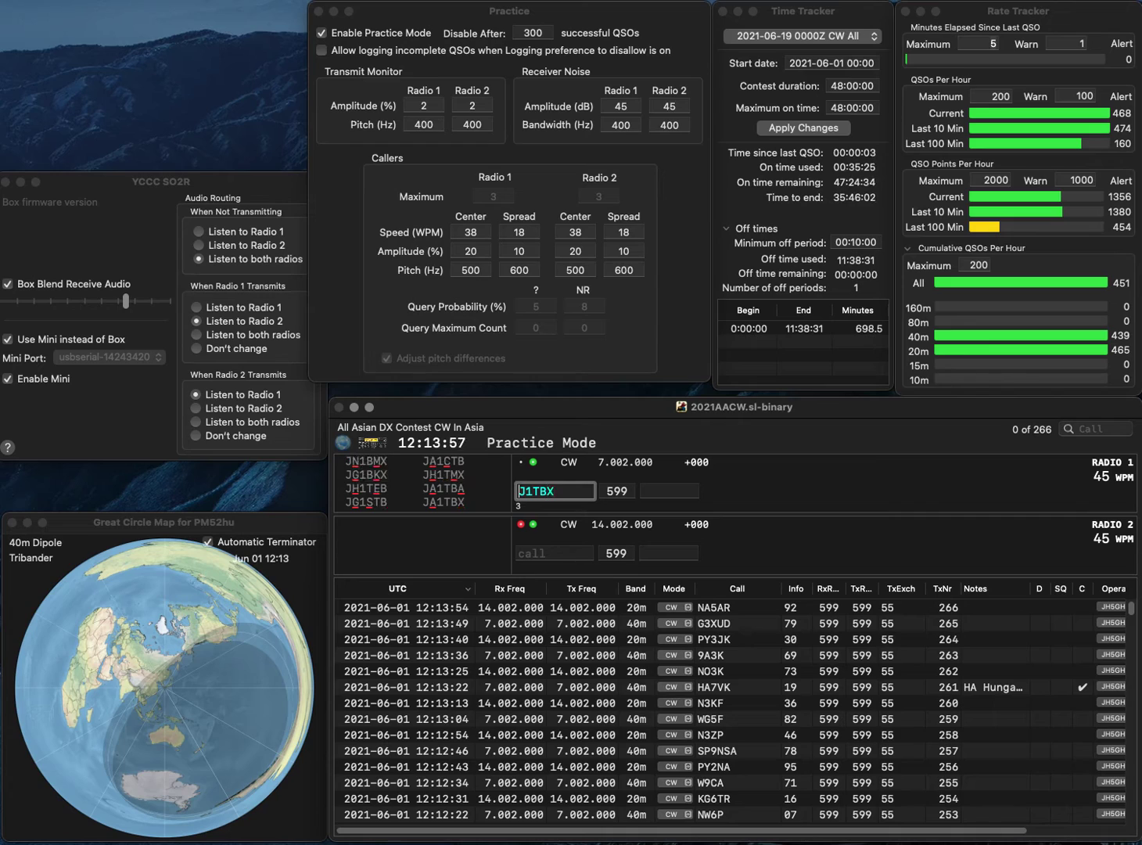
key("Right")
type("A")
key("Return")
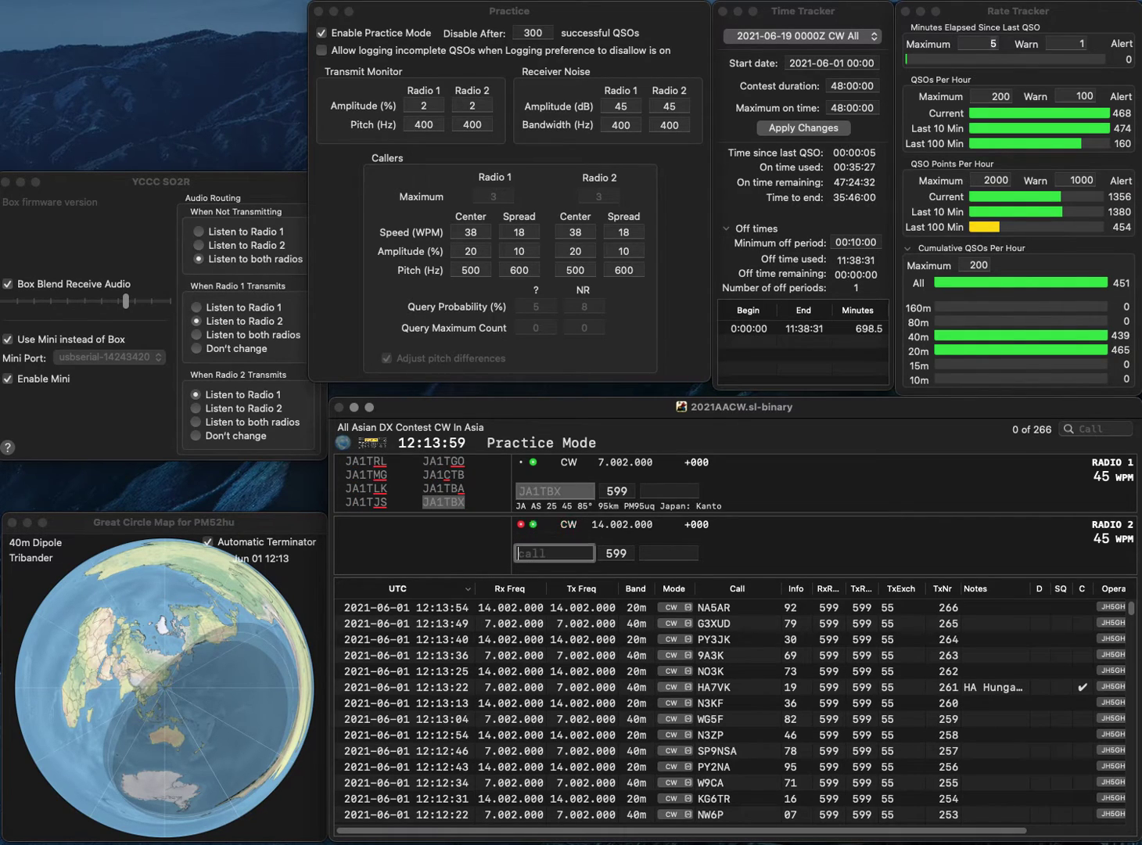
key("Return")
- Enter A71UN as the call on Radio 2 and answer the caller
type("GA")
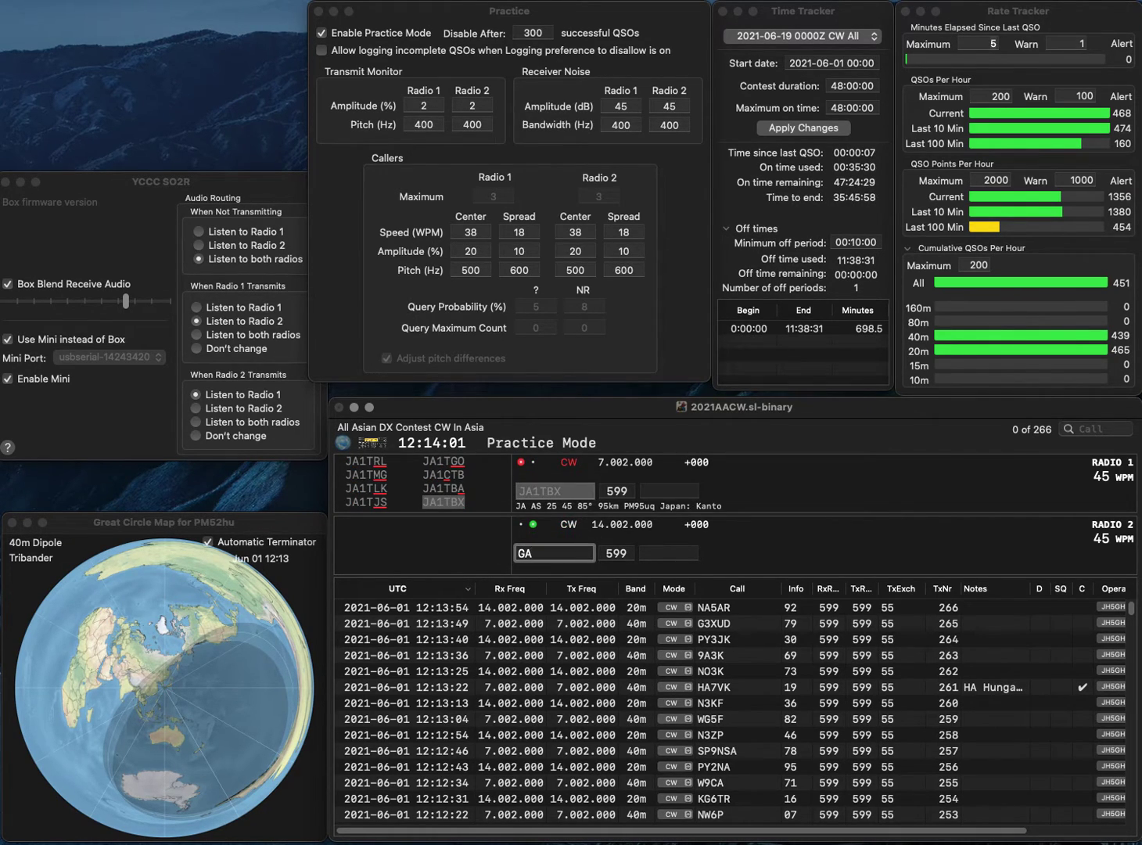
type("UN")
key("Home")
key("Delete")
key("Right")
type("71")
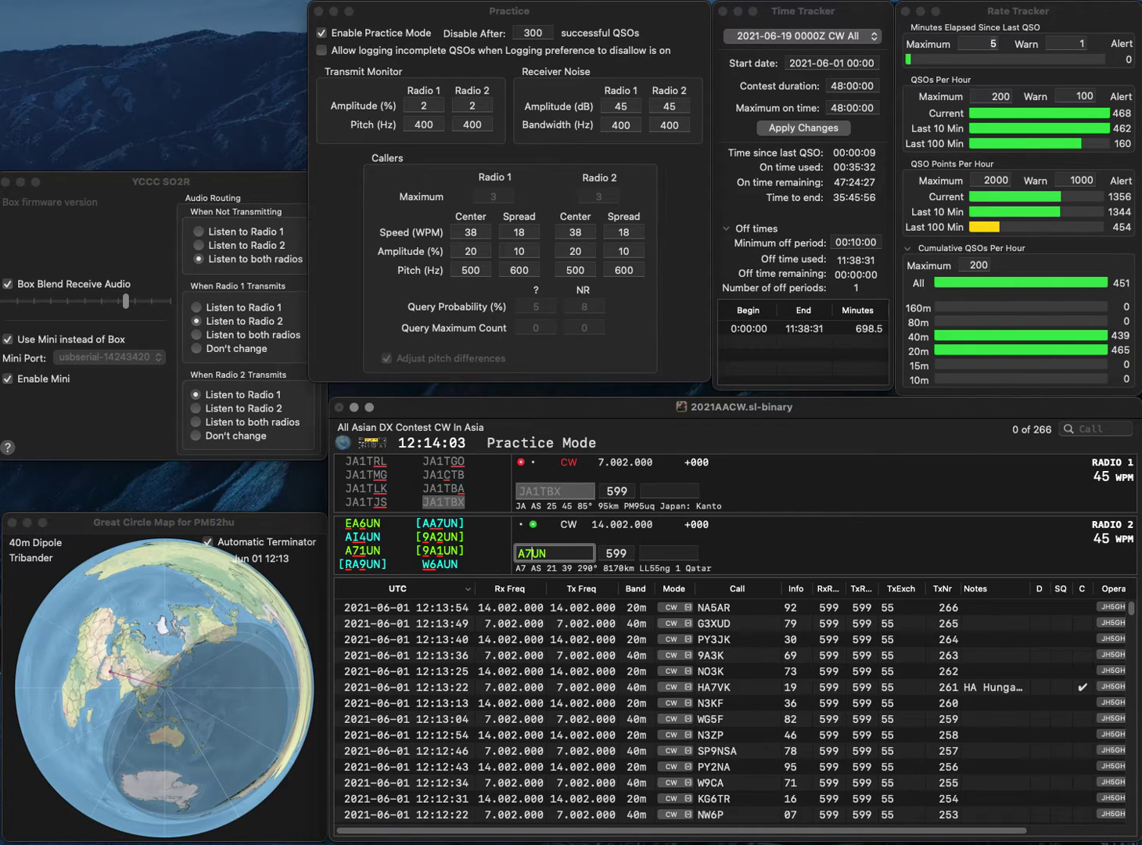
key("Return")
key("Return")
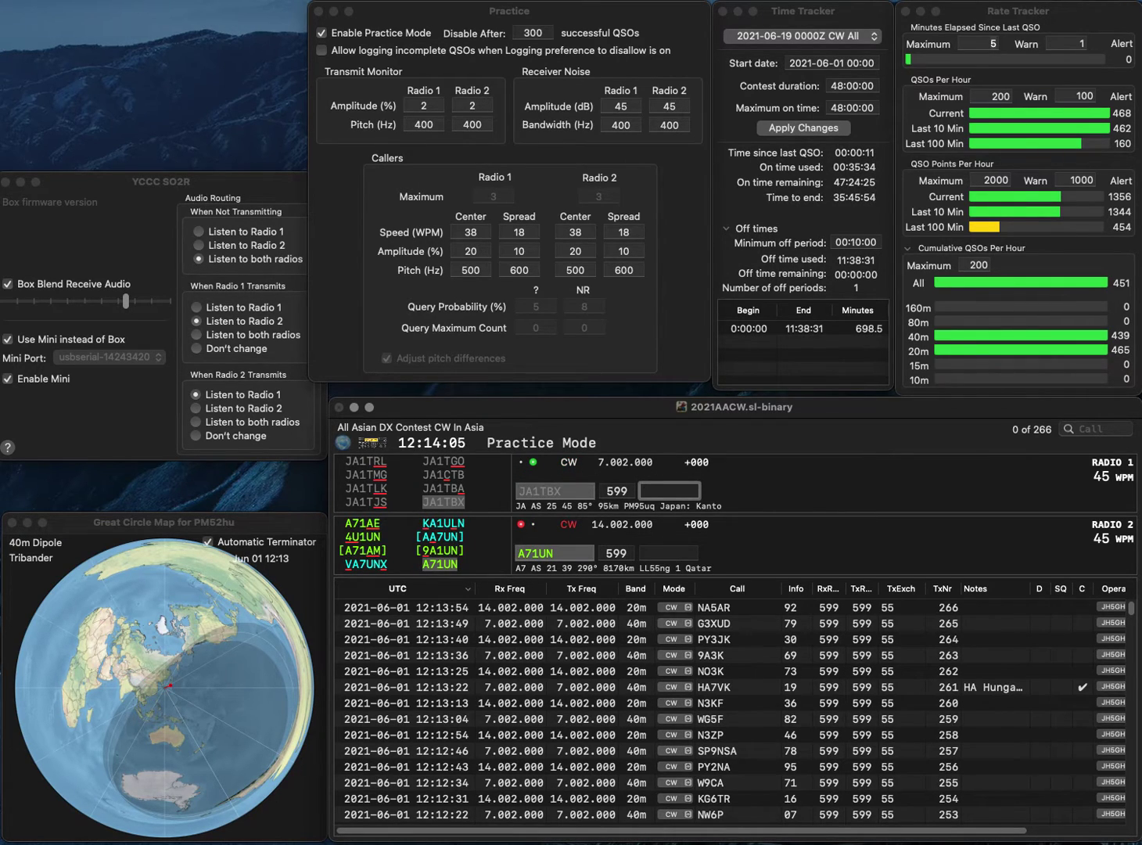
key("Return")
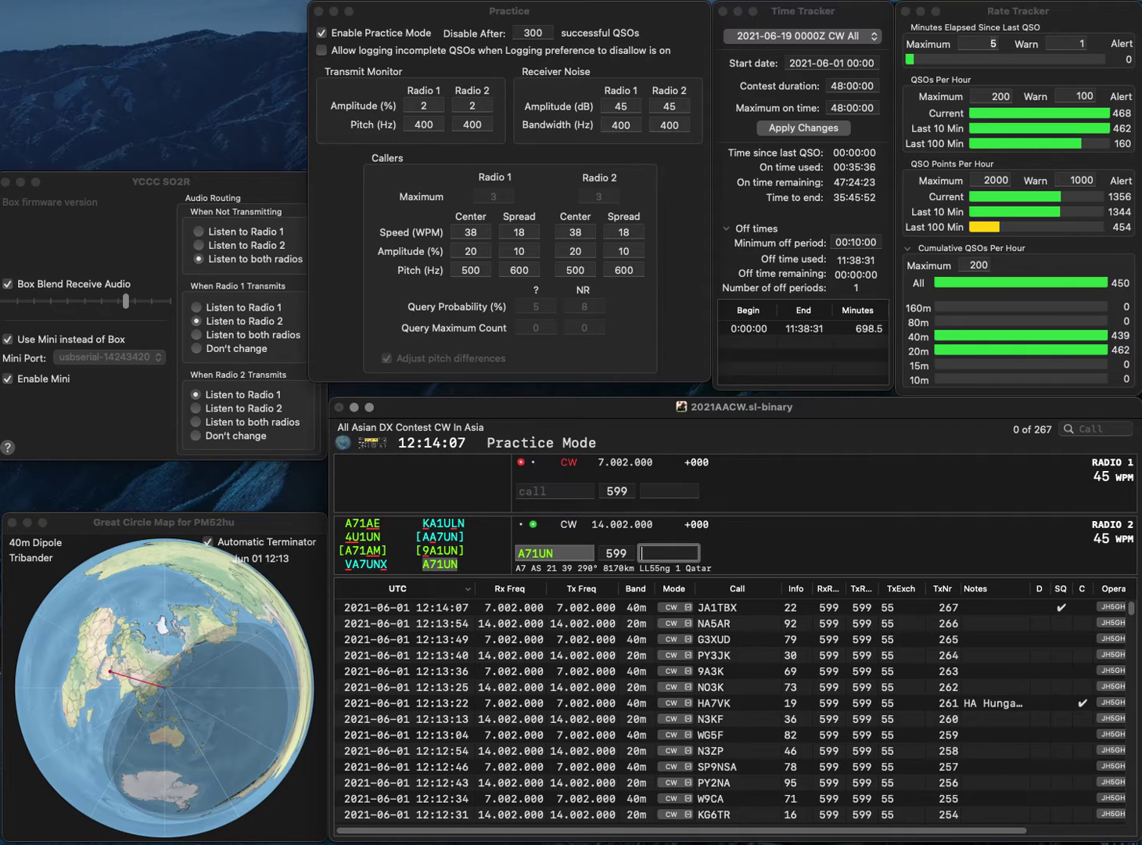
type("15")
key("Return")
- Enter WB2KLD on Radio 1 and W2NO on Radio 2, answering each caller
type("WB2")
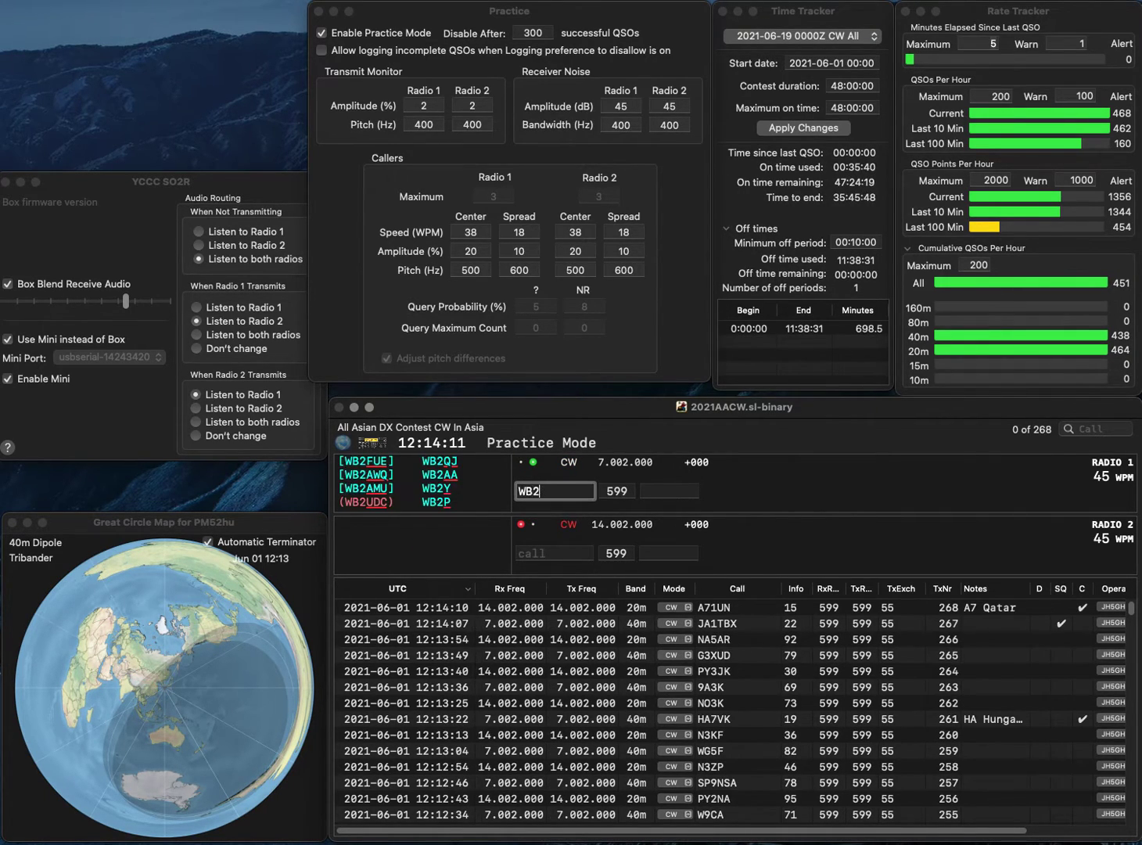
type("KLD")
key("Return")
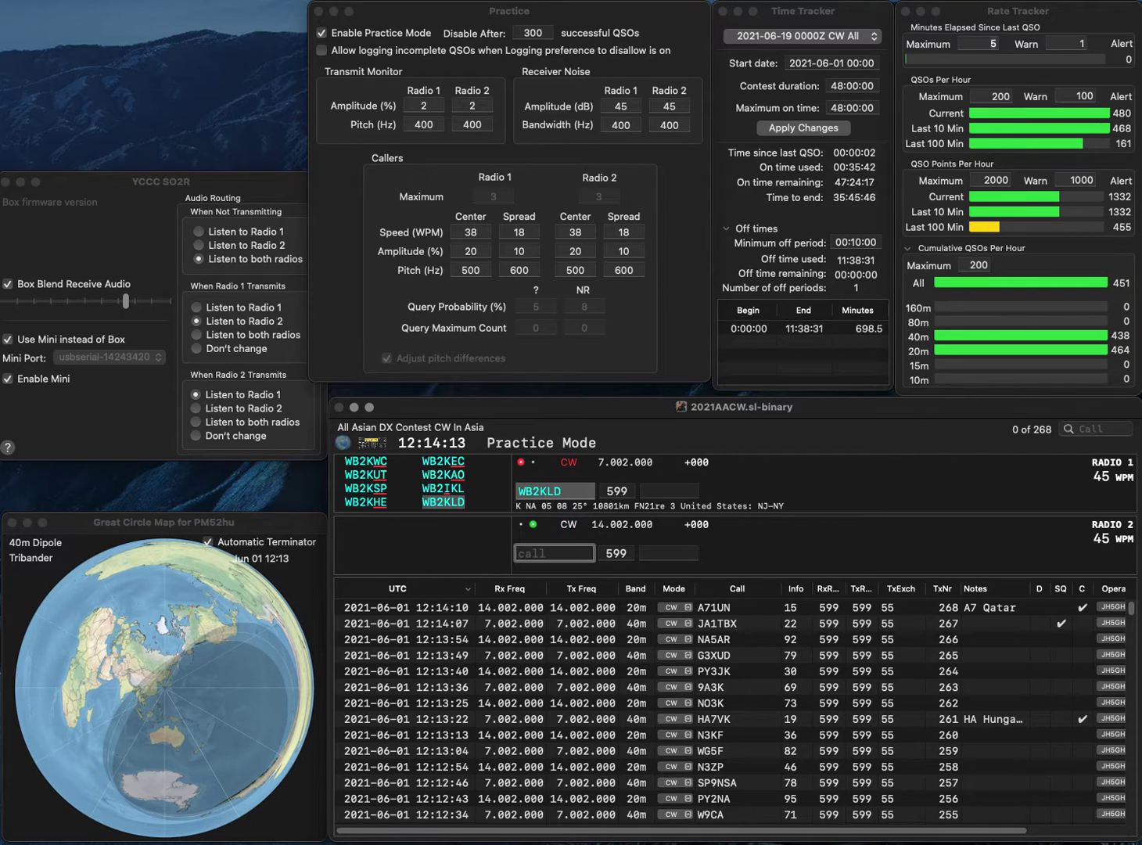
type("W2NO")
key("Return")
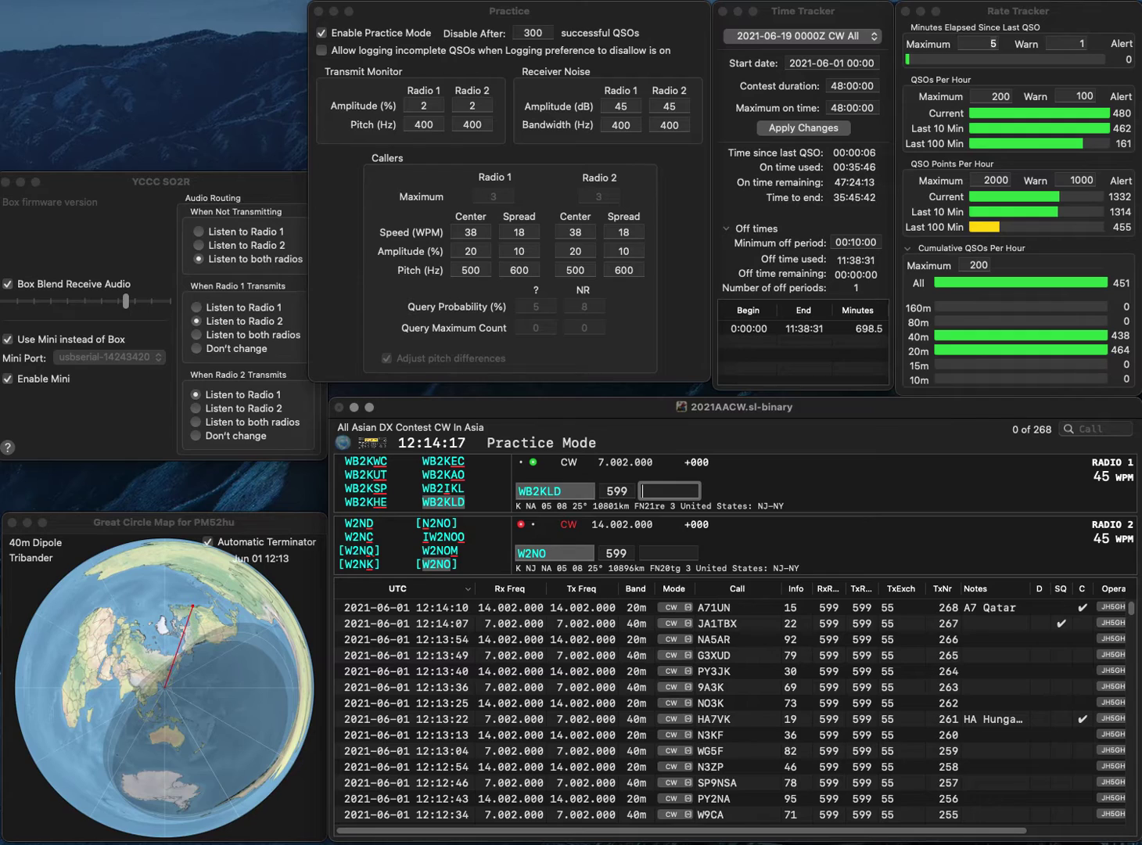
- Log WB2KLD on Radio 1 with received exchange 53 and correct the Radio 2 call to W3NO
type("55")
key("Return")
key("space")
key("Left")
key("Left")
key("BackSpace")
type("3")
key("Return")
- Enter the partial call FRC on Radio 1 and log W3NO on Radio 2 with received exchange 93
type("FRC")
key("Return")
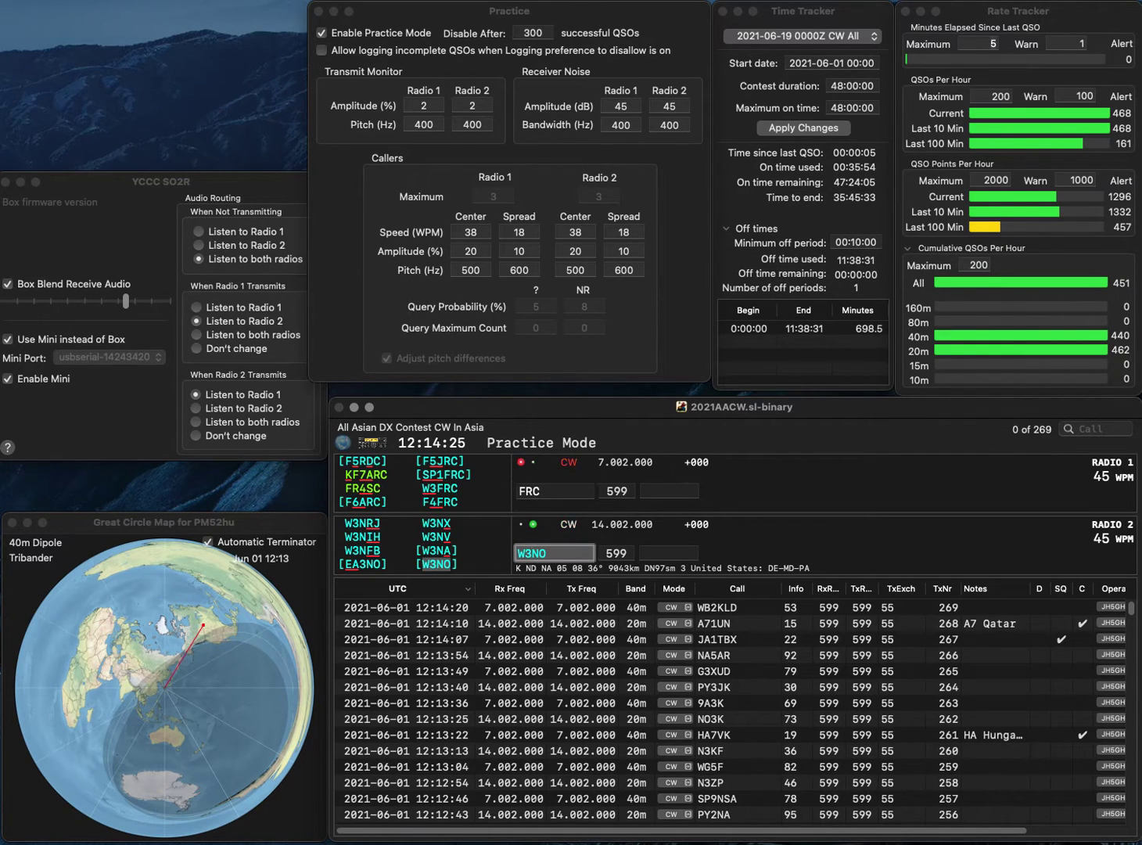
type("93")
key("Return")
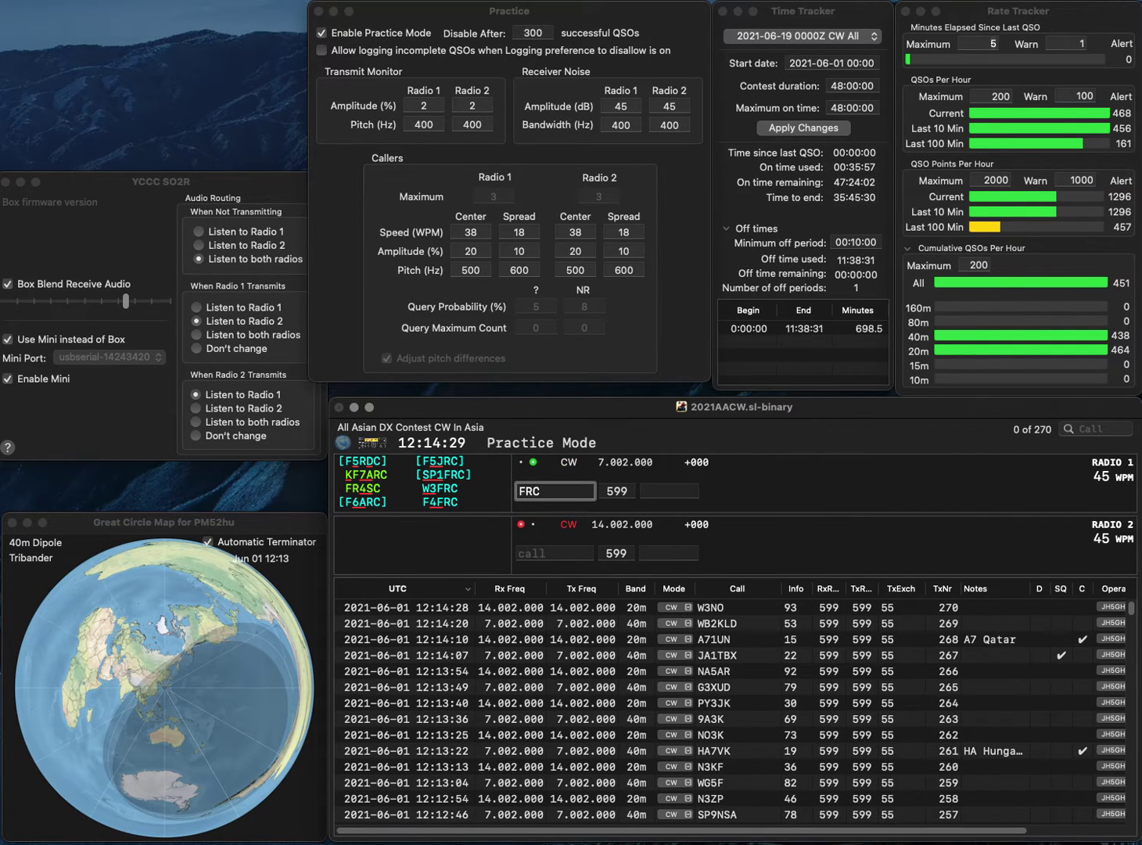
type("2")
key("BackSpace")
type("W3")
key("Return")
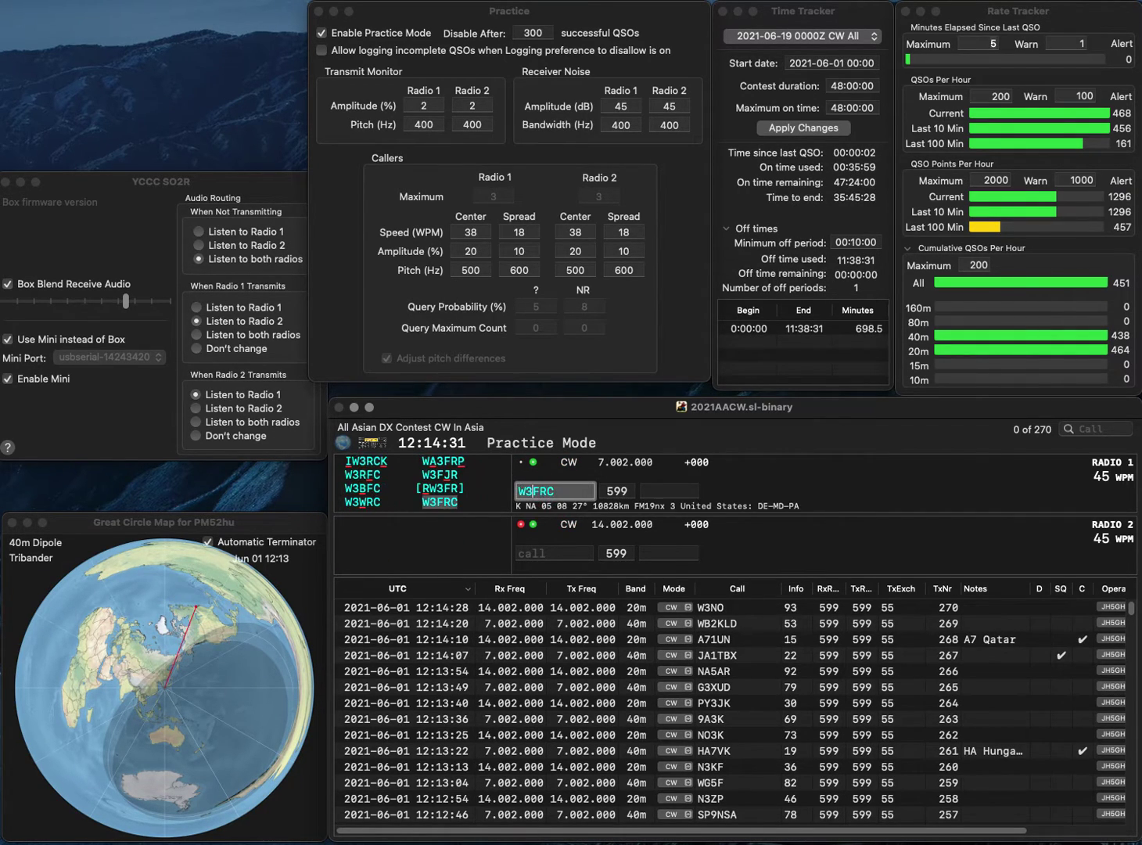
type("EAN")
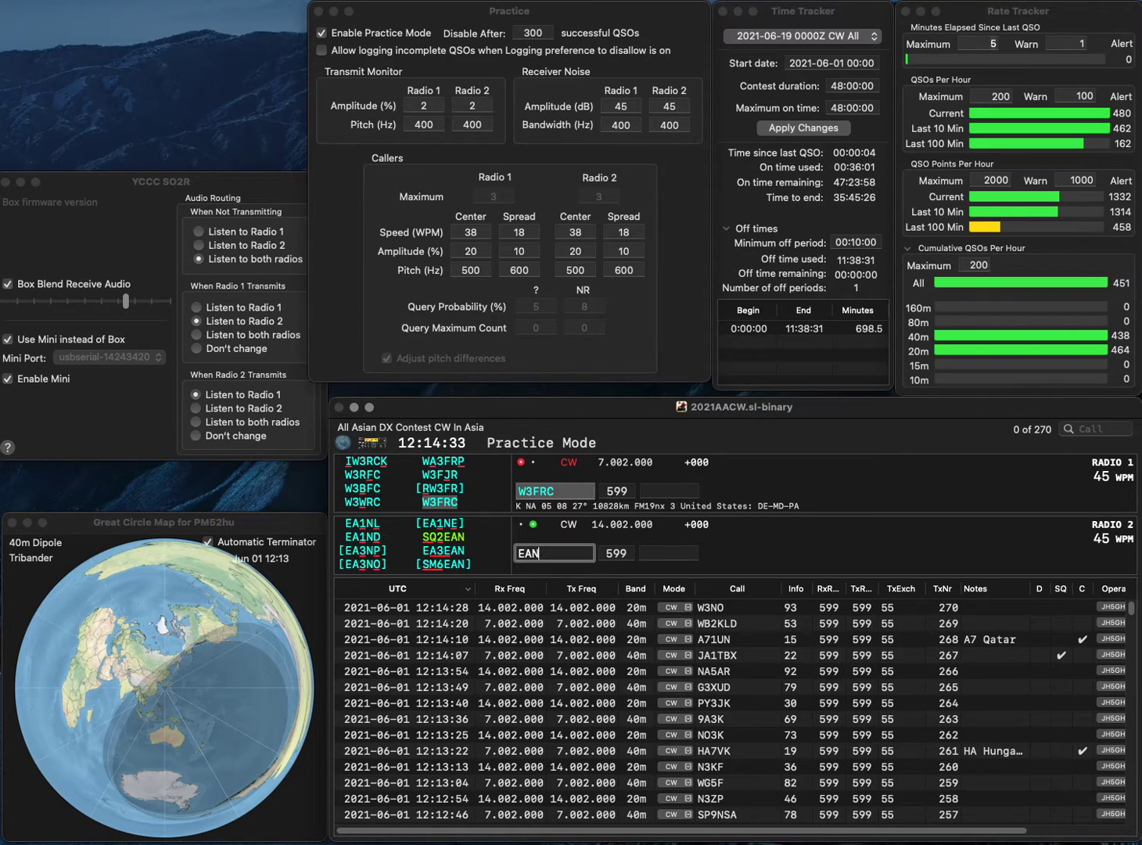
type("BA1ANB")
key("Return")
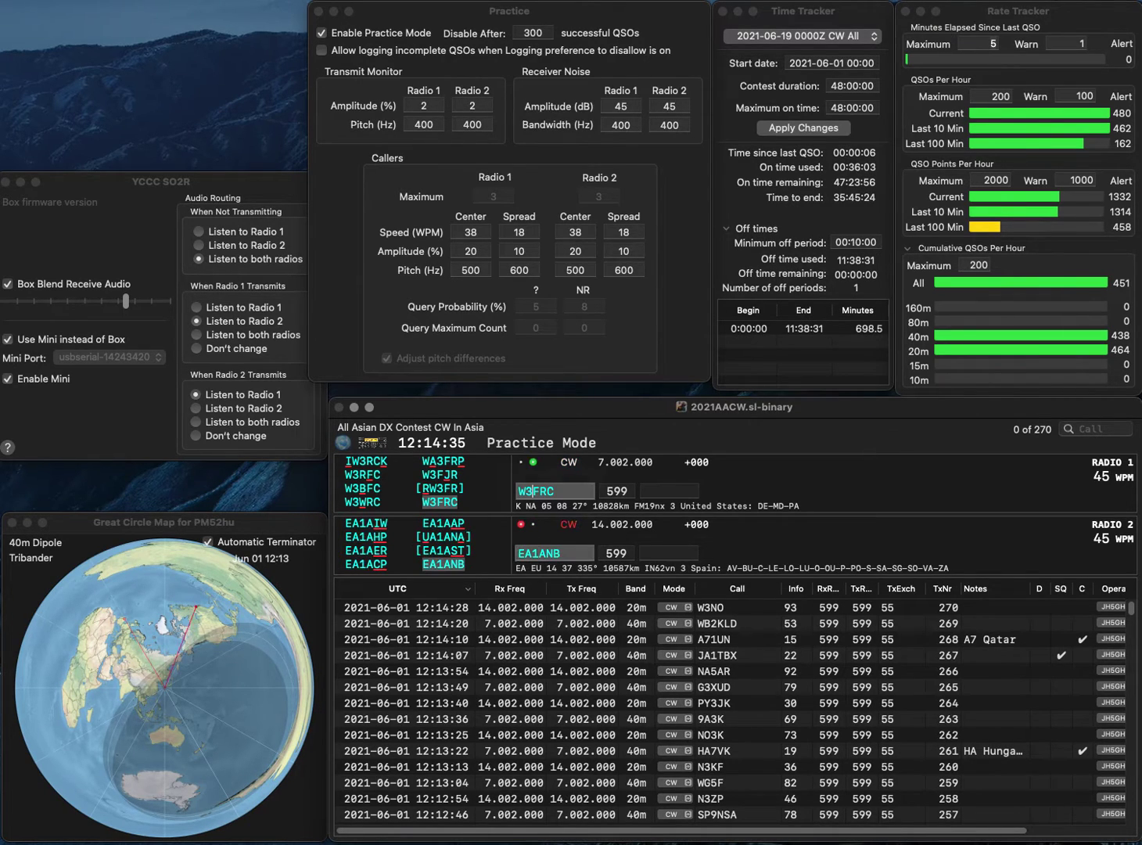
type("03")
key("Return")
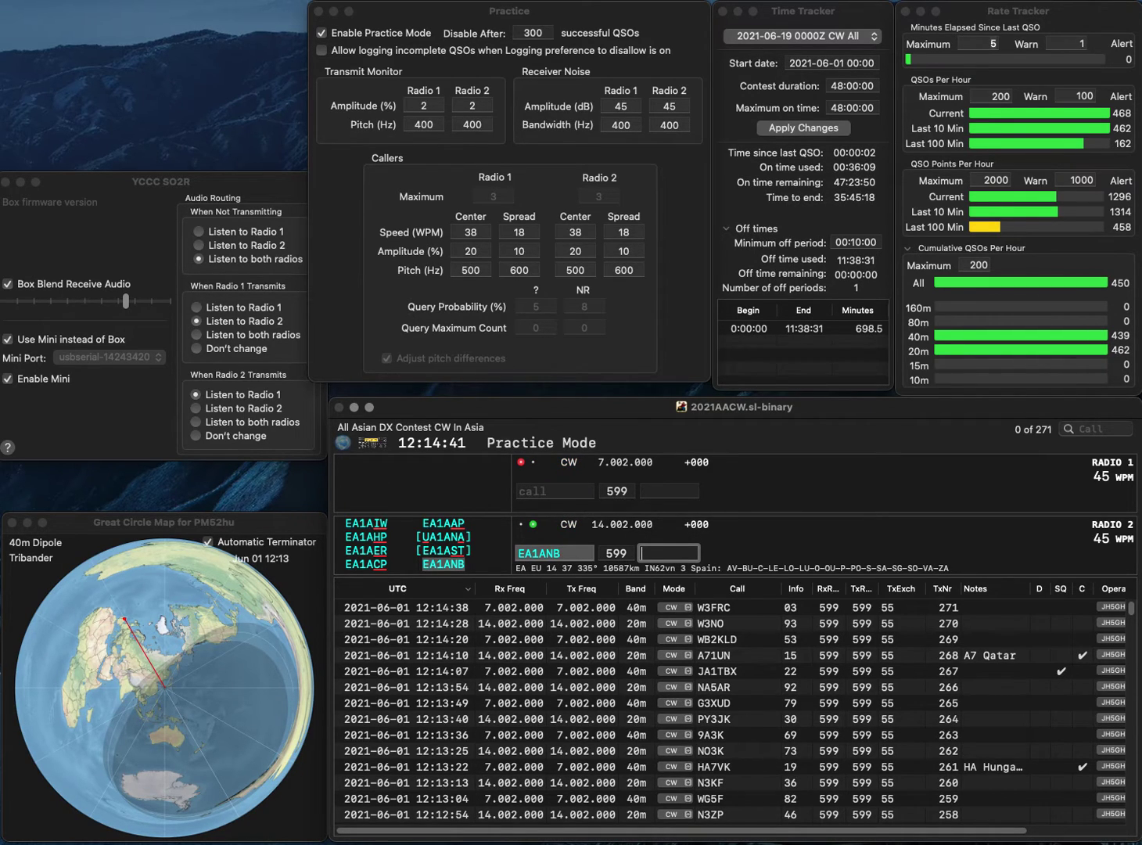
type("3")
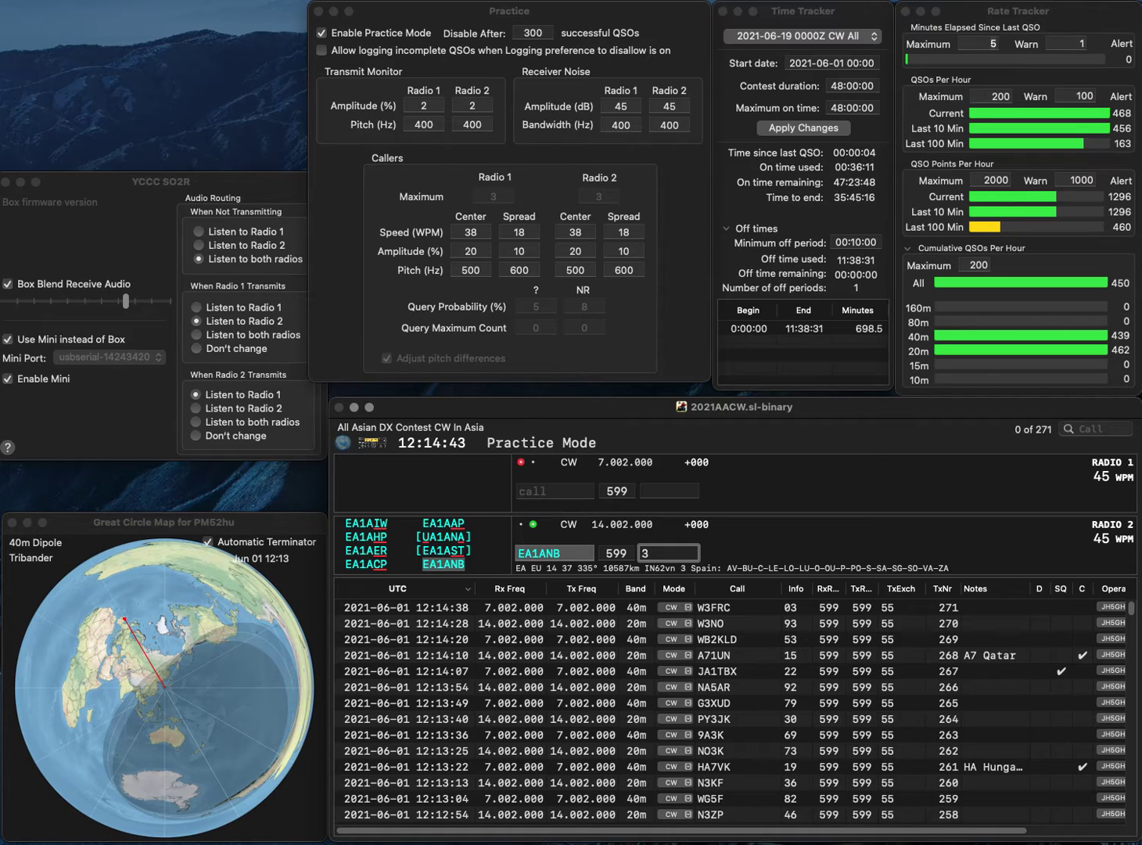
type("9")
key("Return")
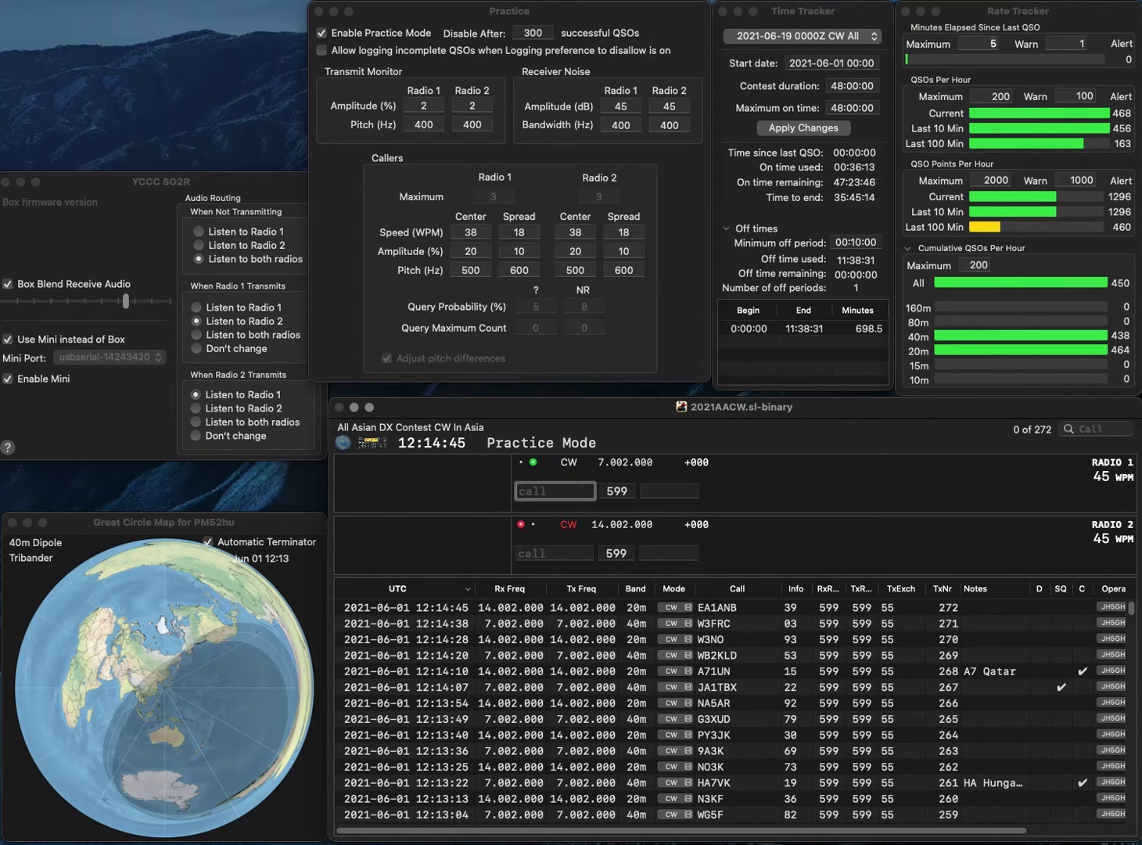
type("KG5")
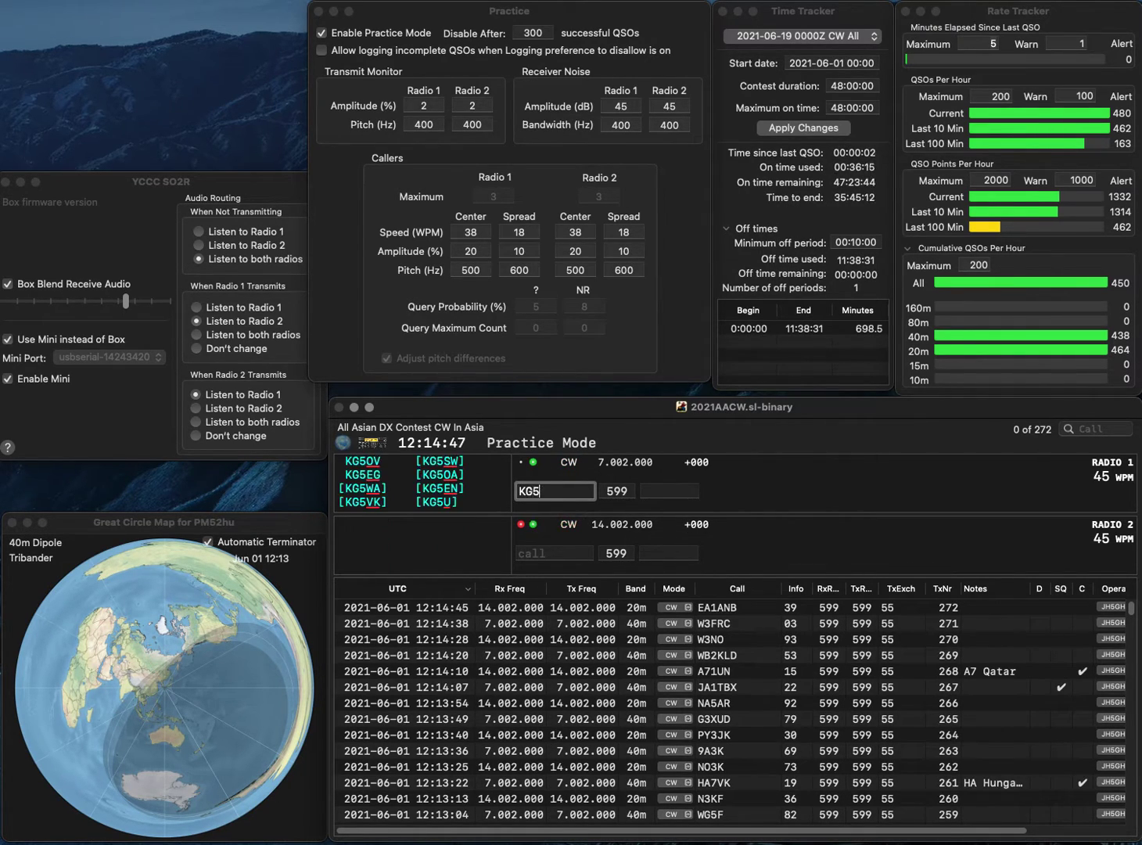
type("JYB")
key("Return")
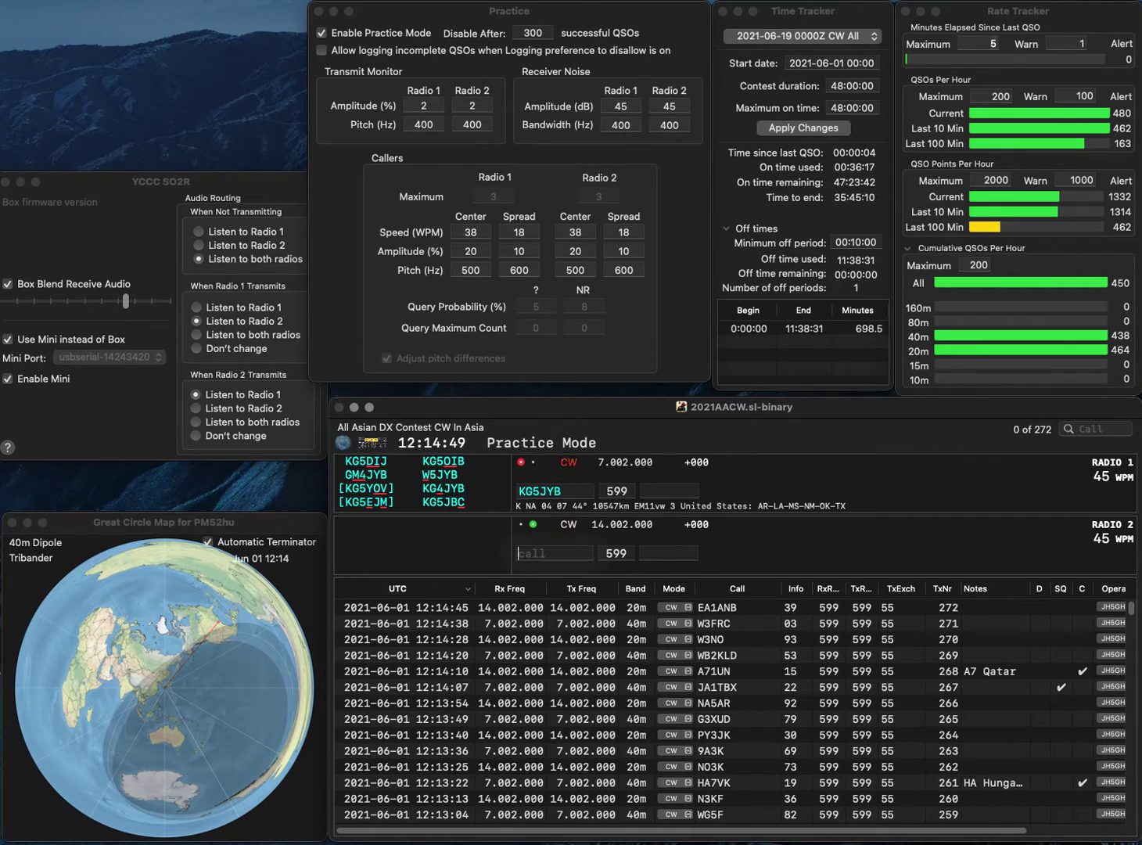
type("U2")
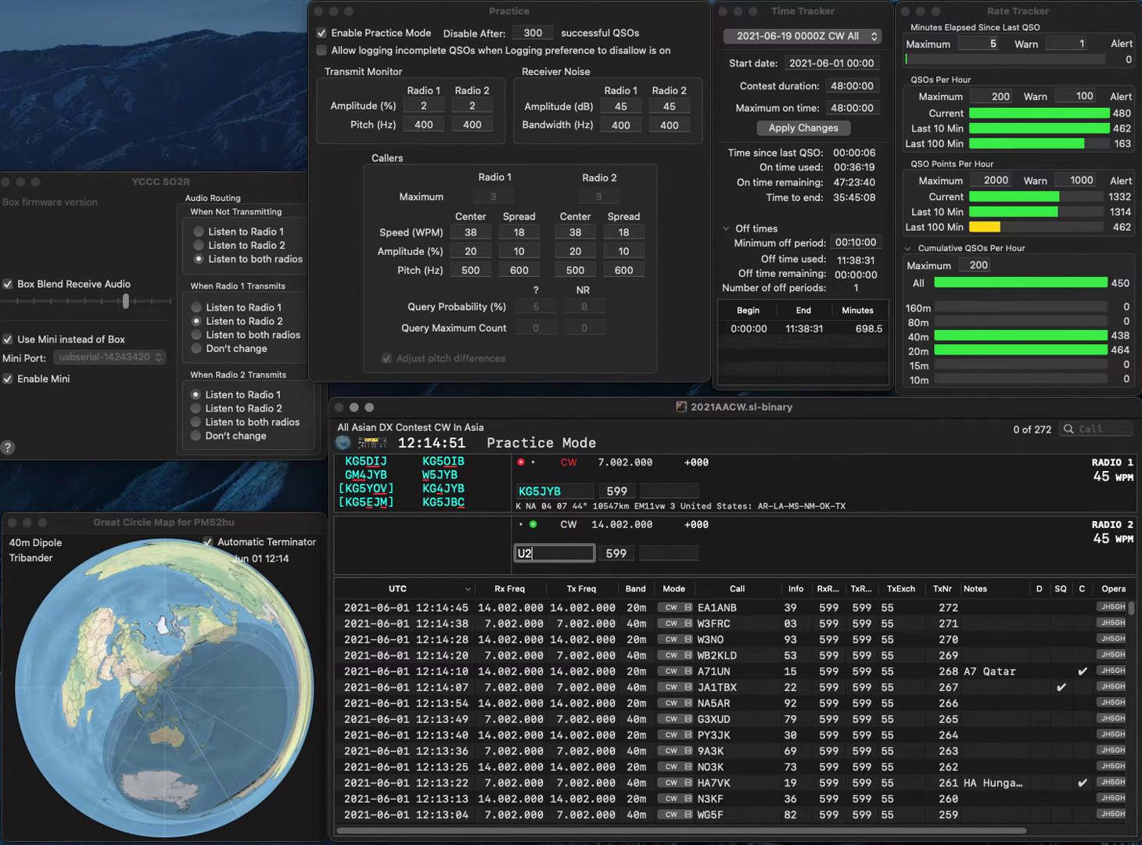
type("CE")
key("Home")
type("C")
key("Return")
key("BackSpace")
type("4")
key("Return")
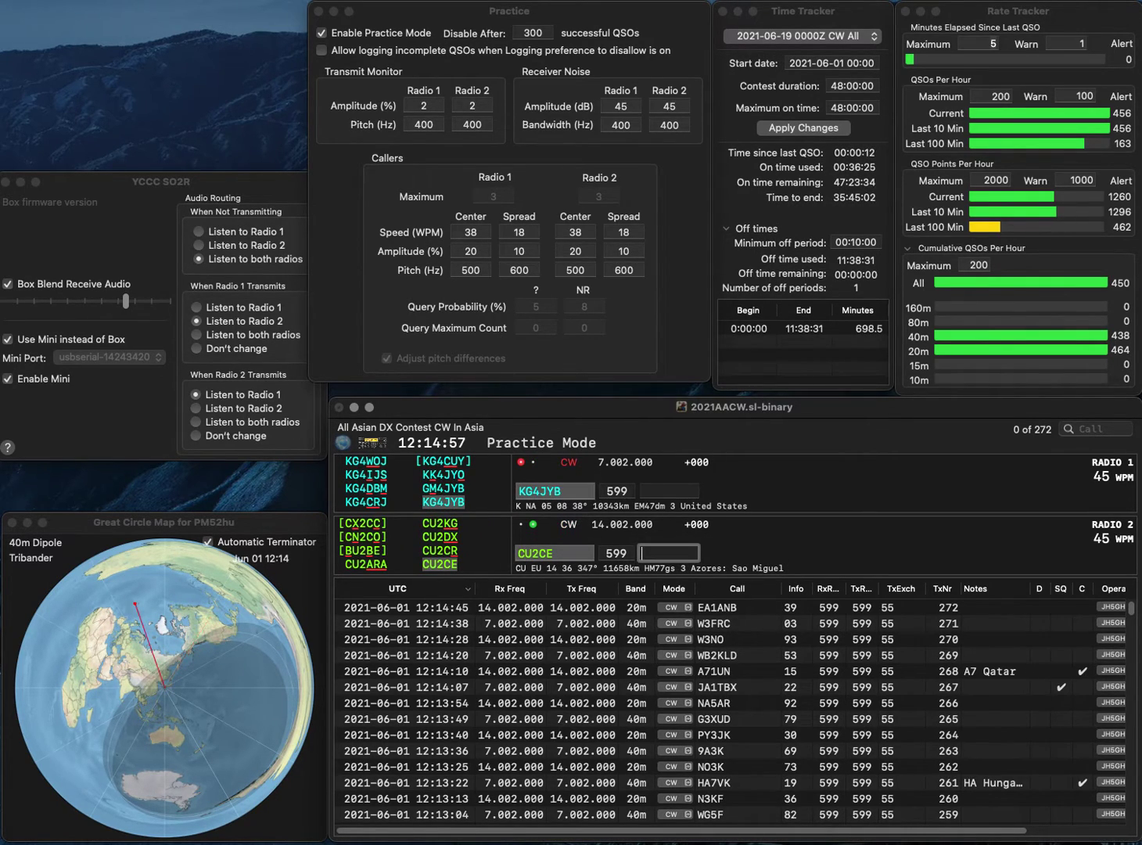
type("99")
key("Return")
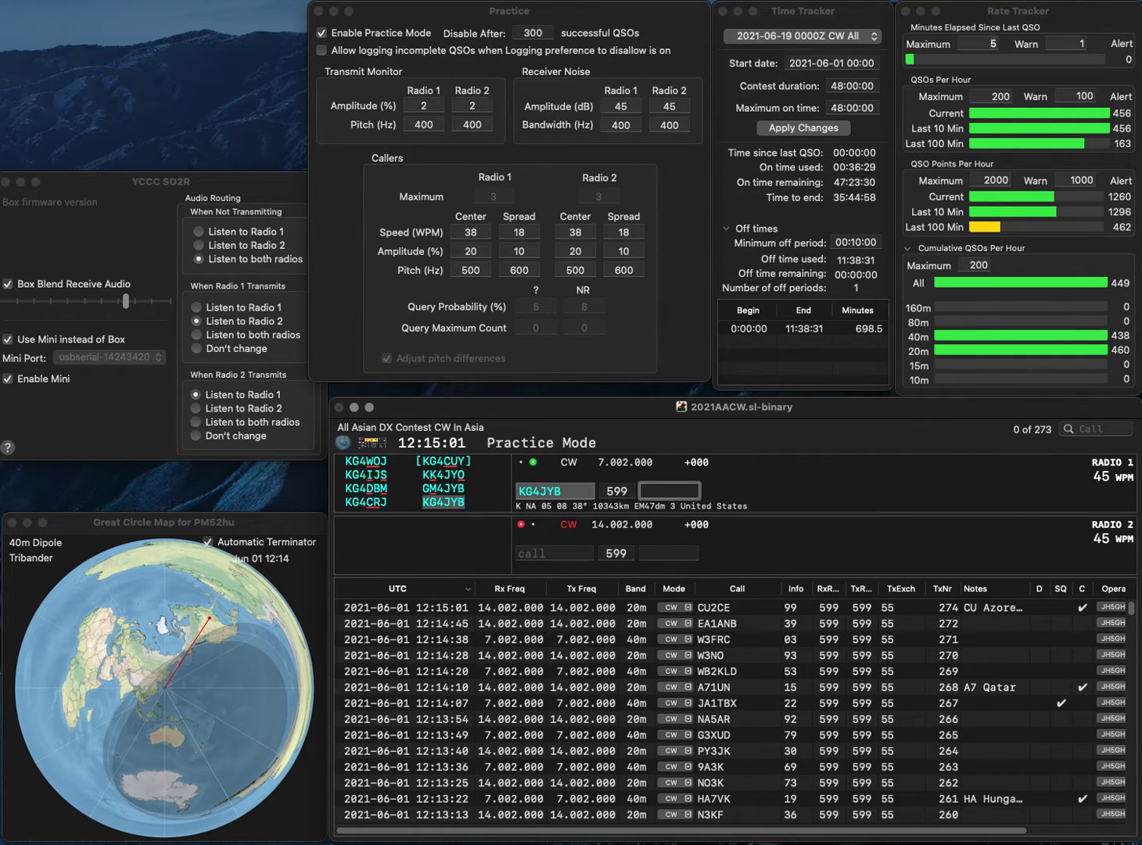
type("62")
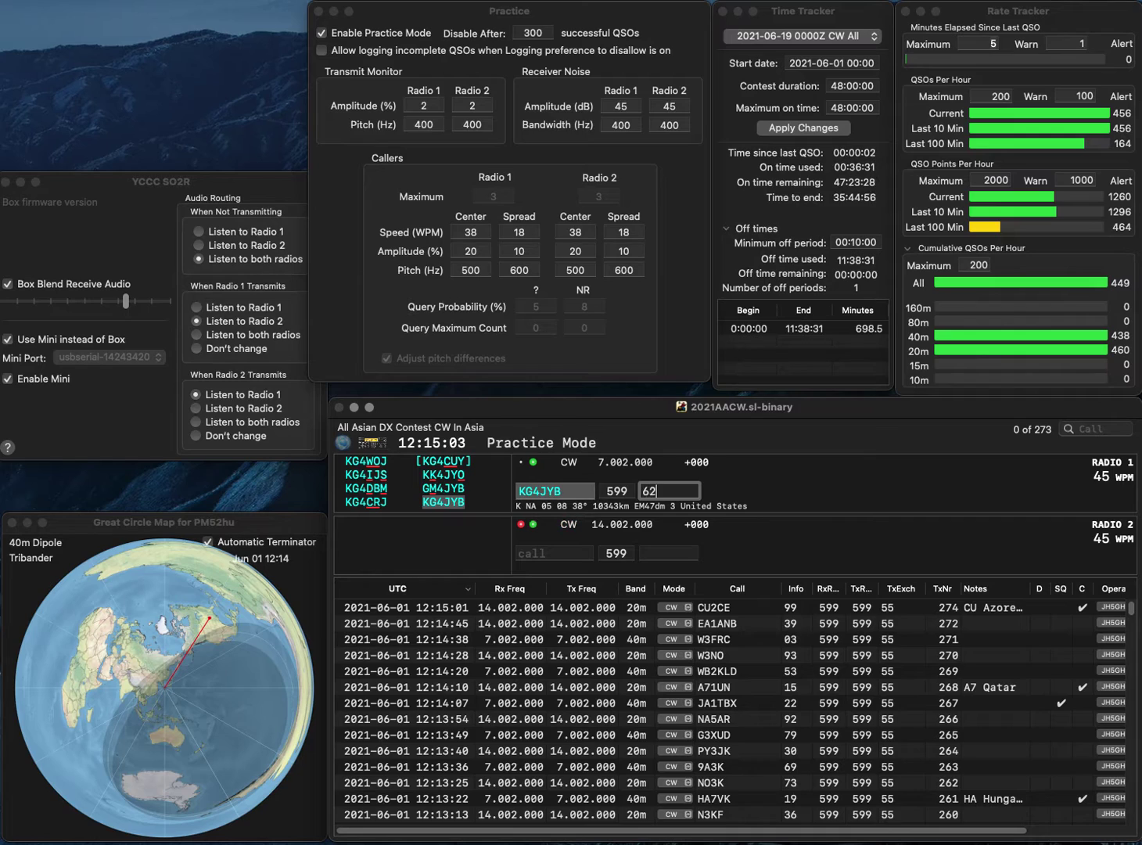
key("Return")
type("PWO")
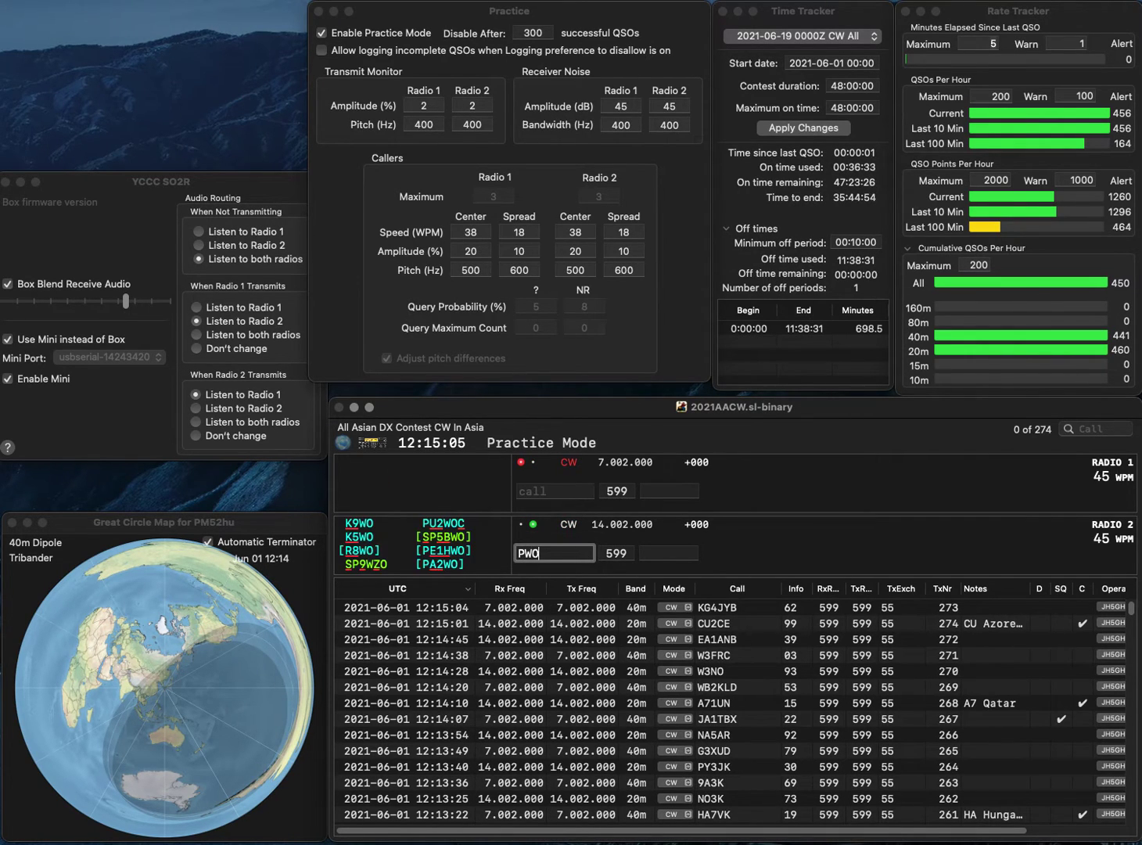
type("Y")
key("Left")
key("Left")
key("Left")
key("BackSpace")
key("Right")
type("3")
key("Return")
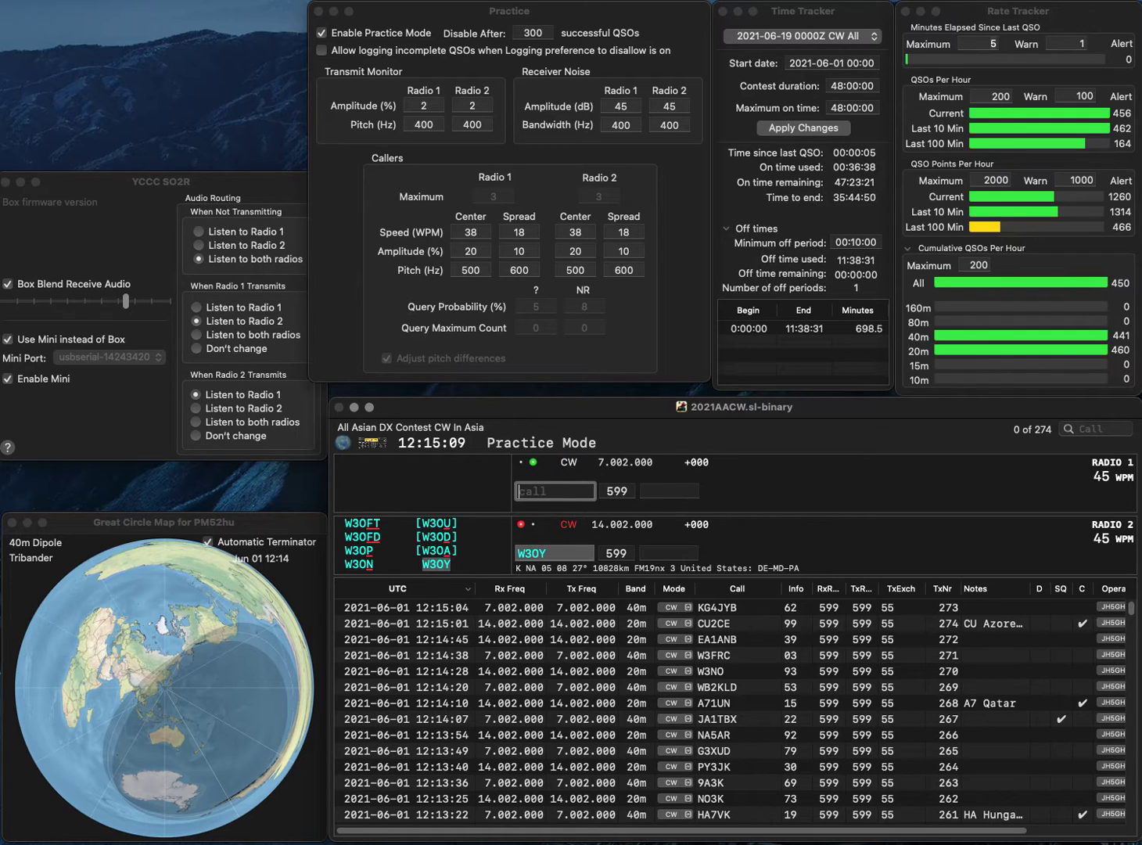
type("Q9KE")
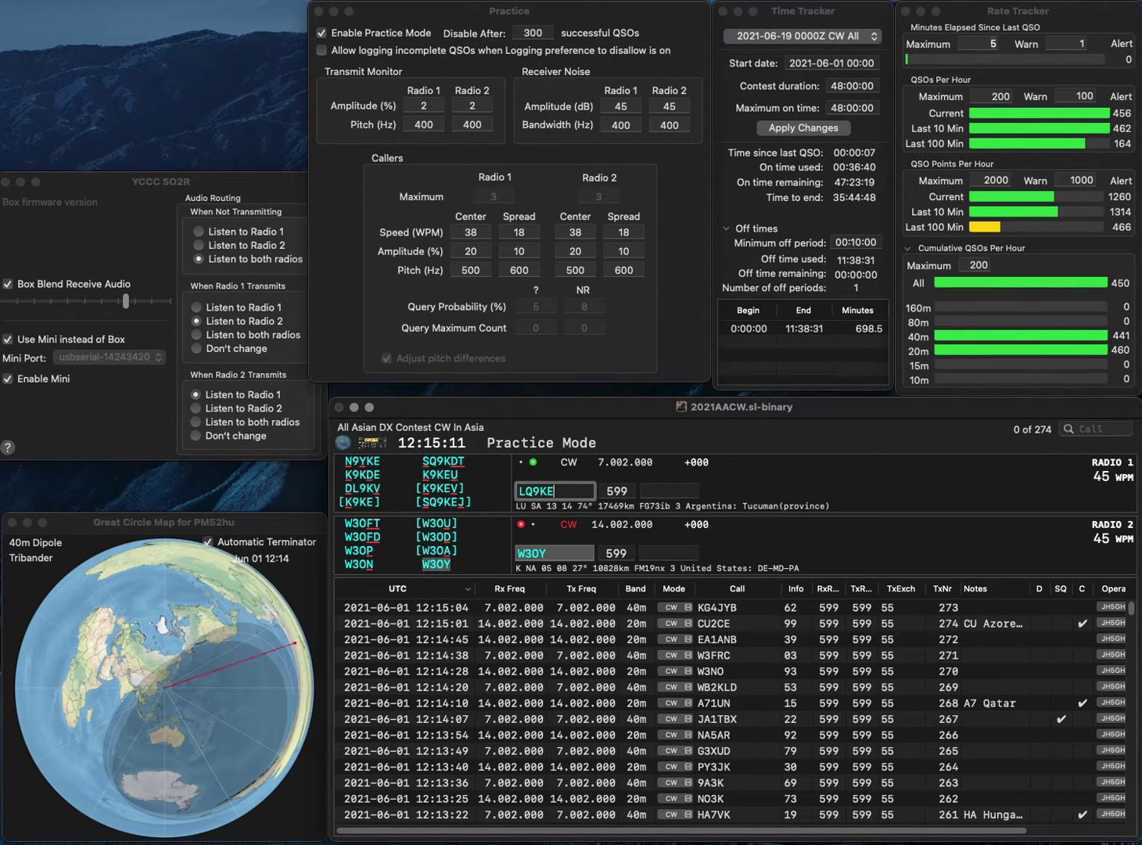
type("J")
key("Return")
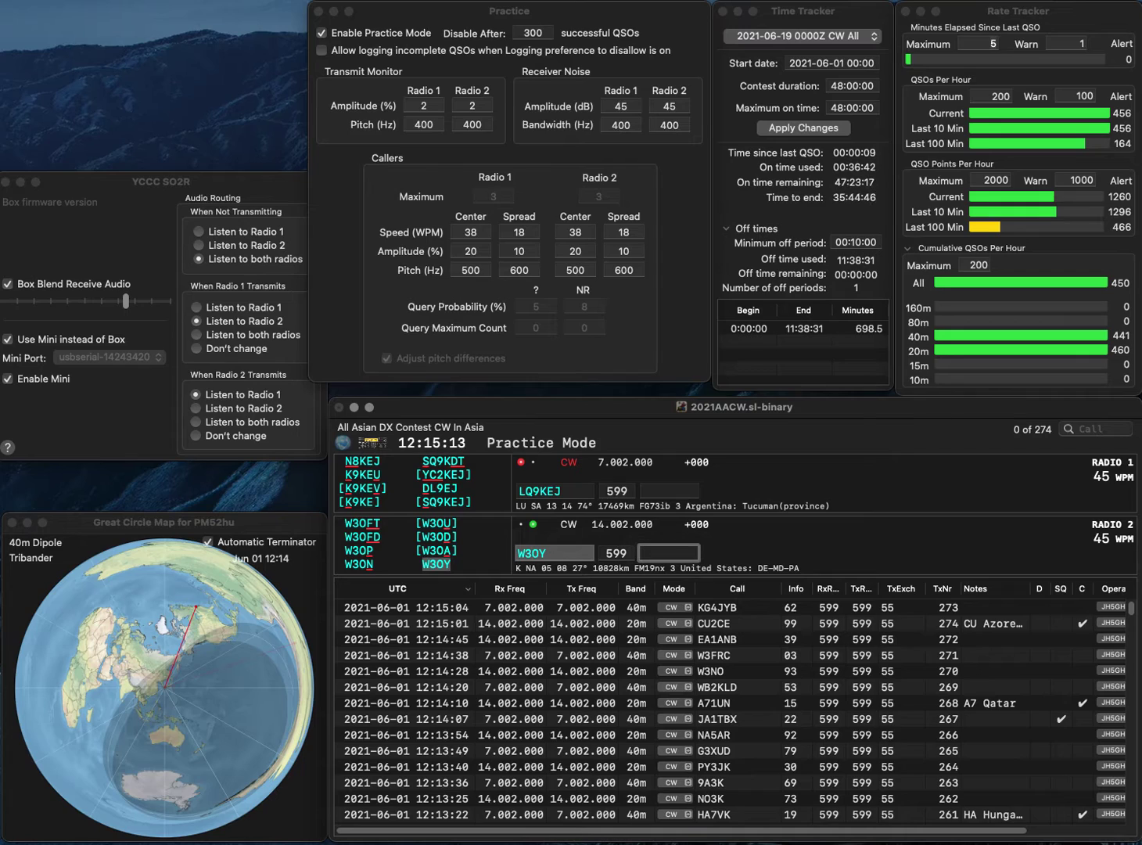
key("Home")
key("Delete")
type("S")
key("Return")
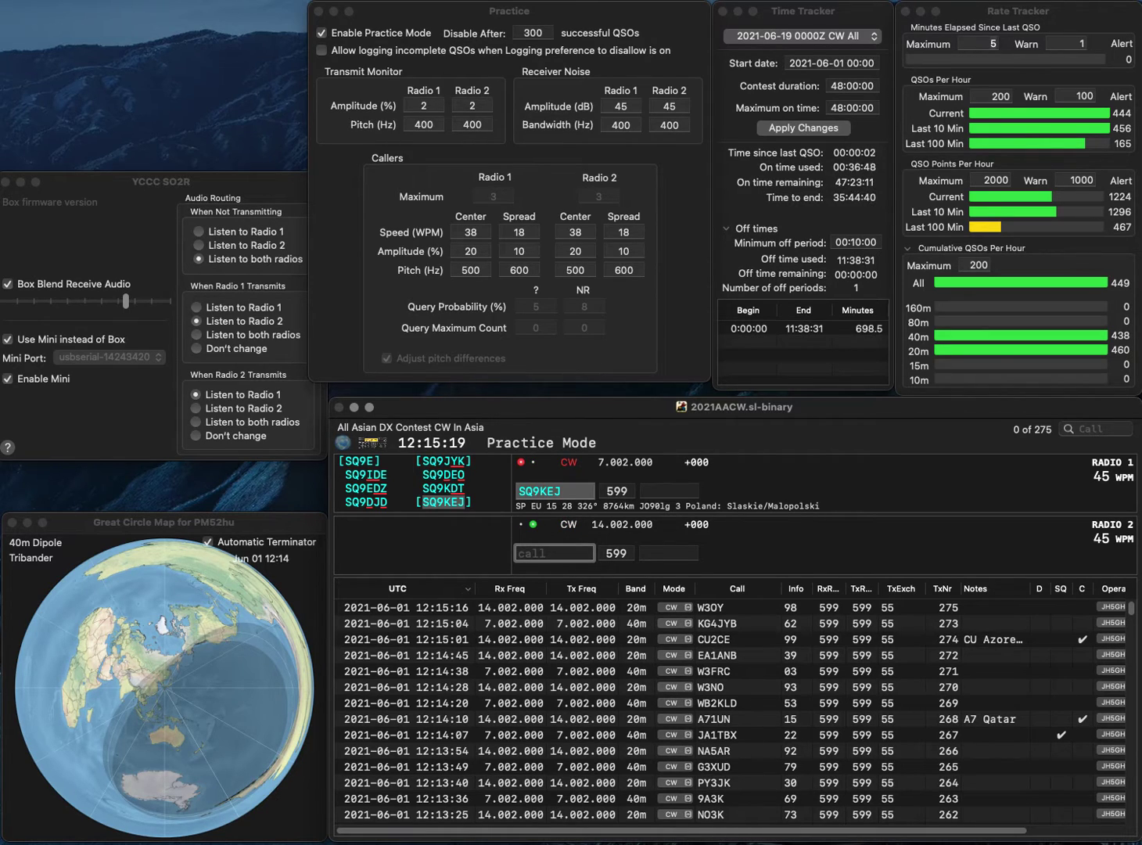
type("K3ZMJ")
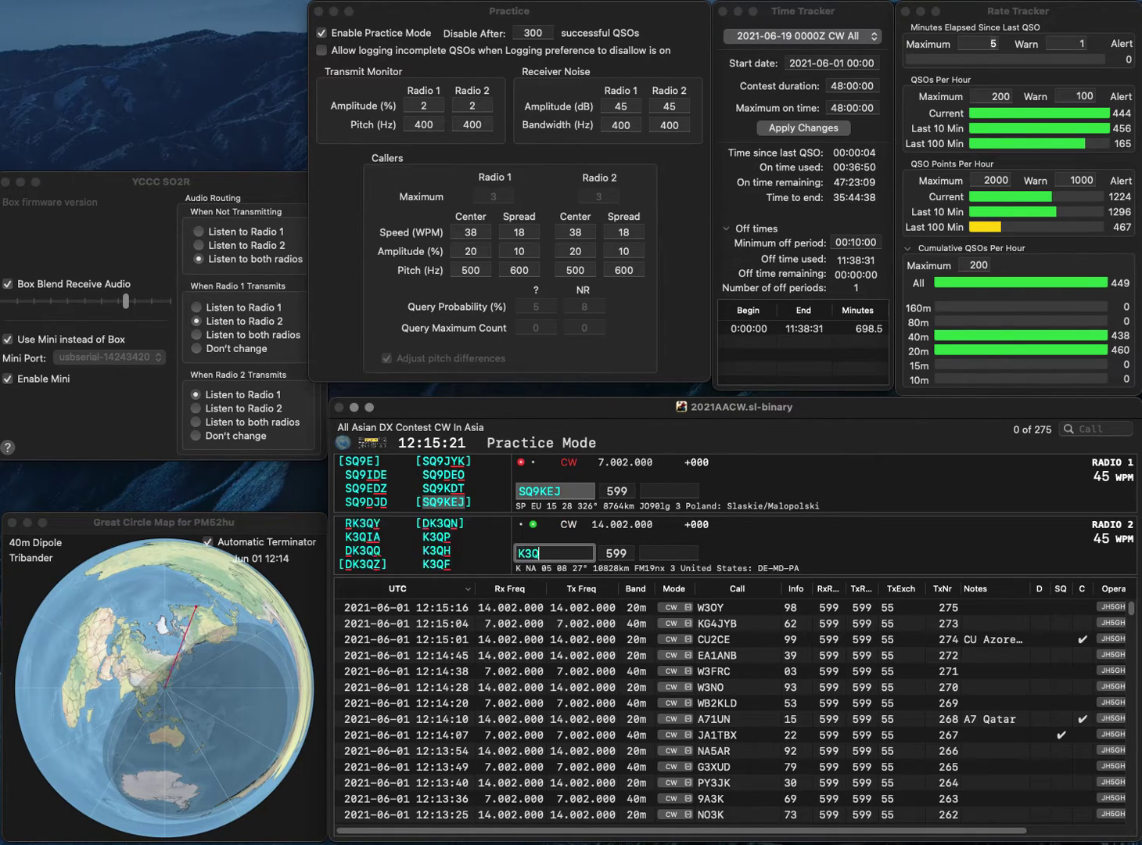
key("Return")
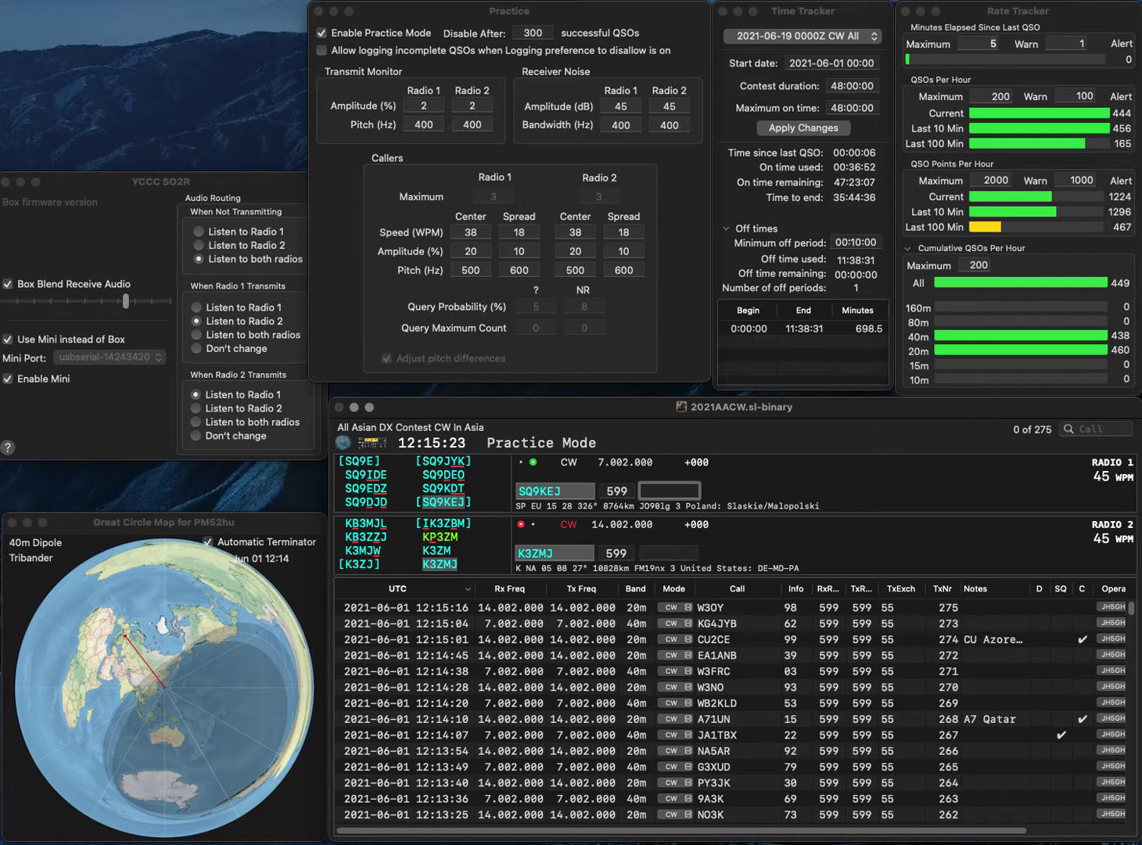
type("42")
key("Return")
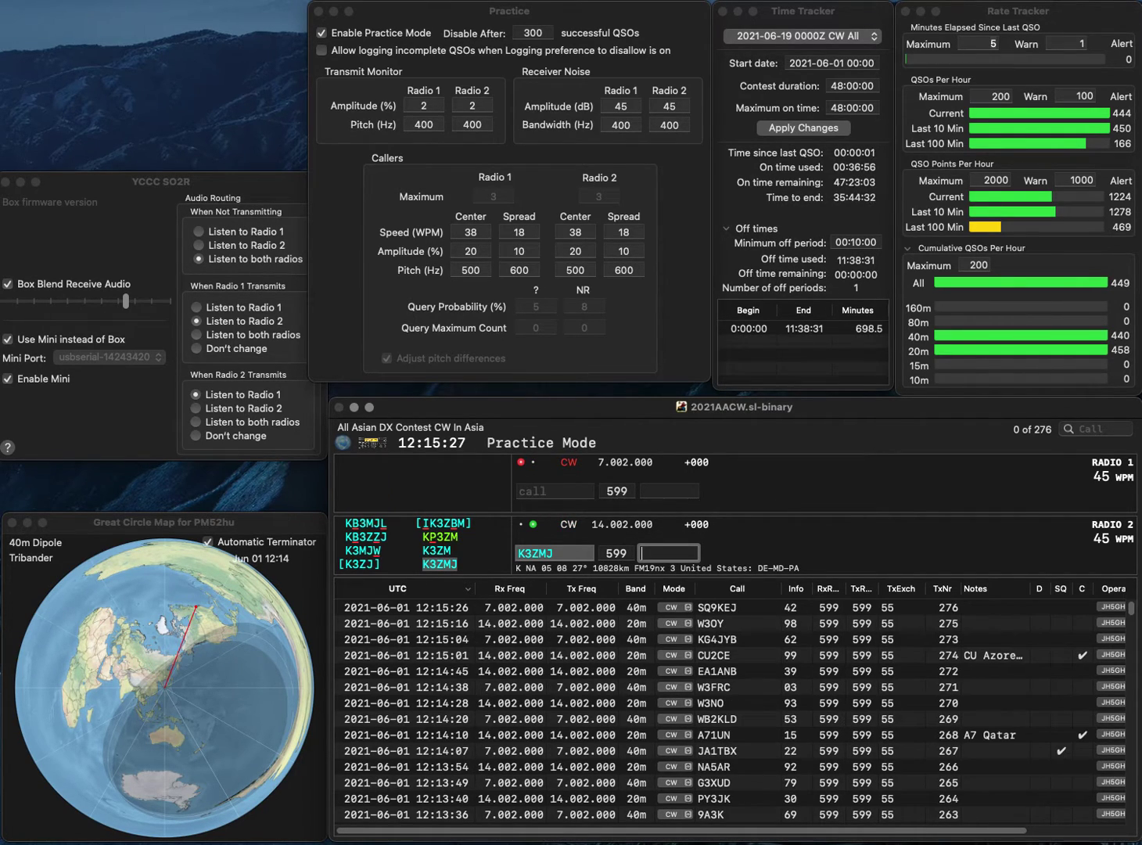
type("17")
key("Return")
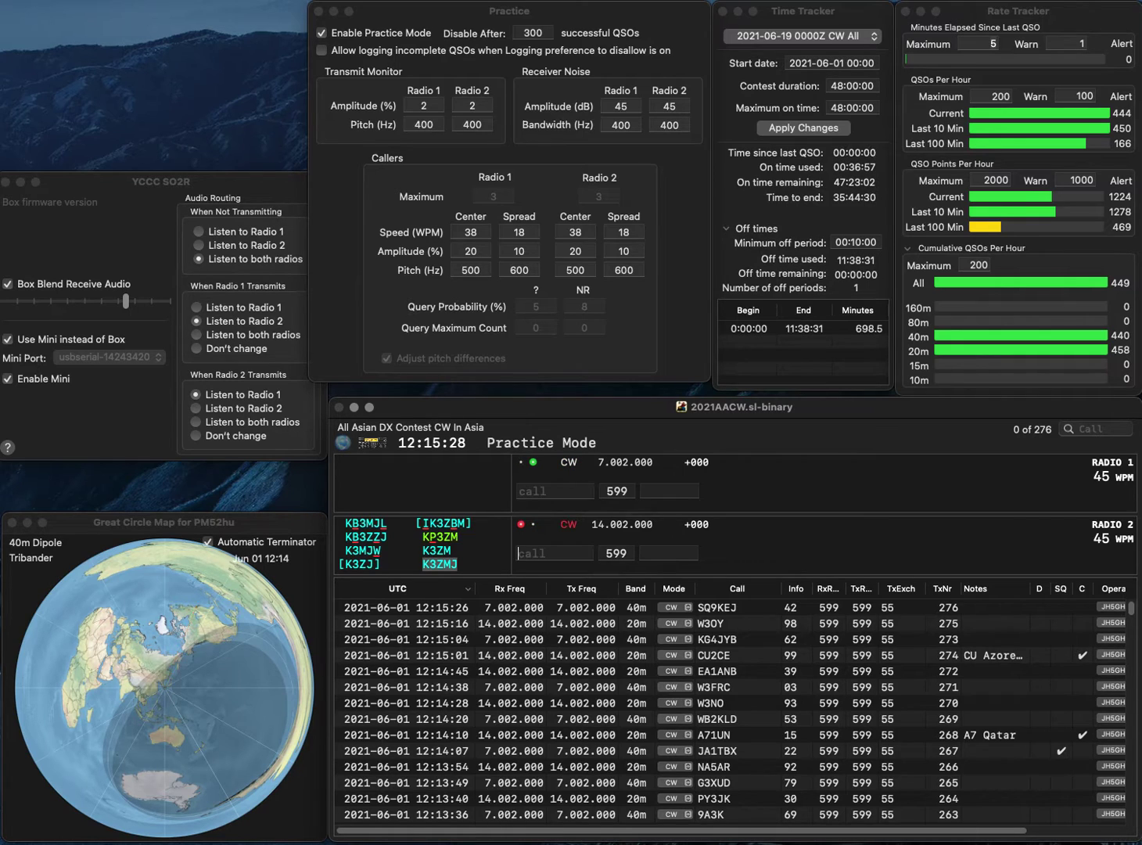
type("EA1TOM")
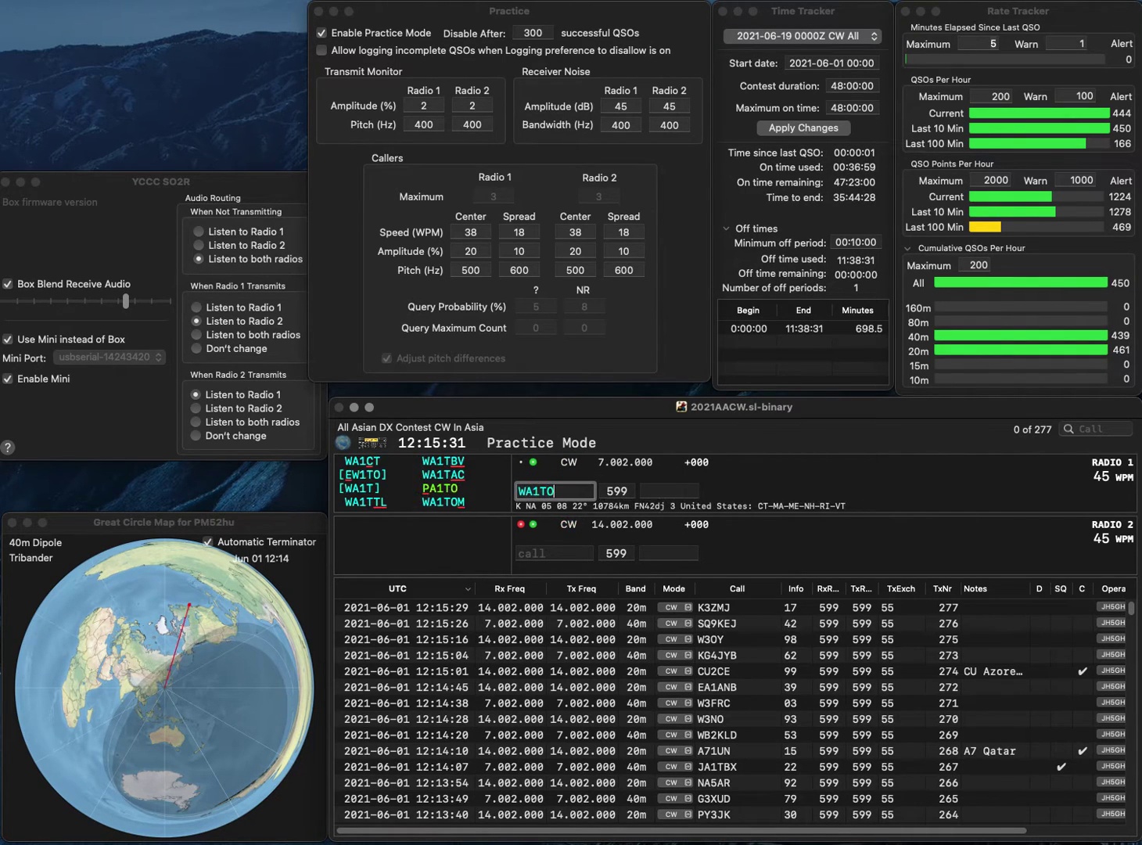
key("Return")
type("PE1FTV")
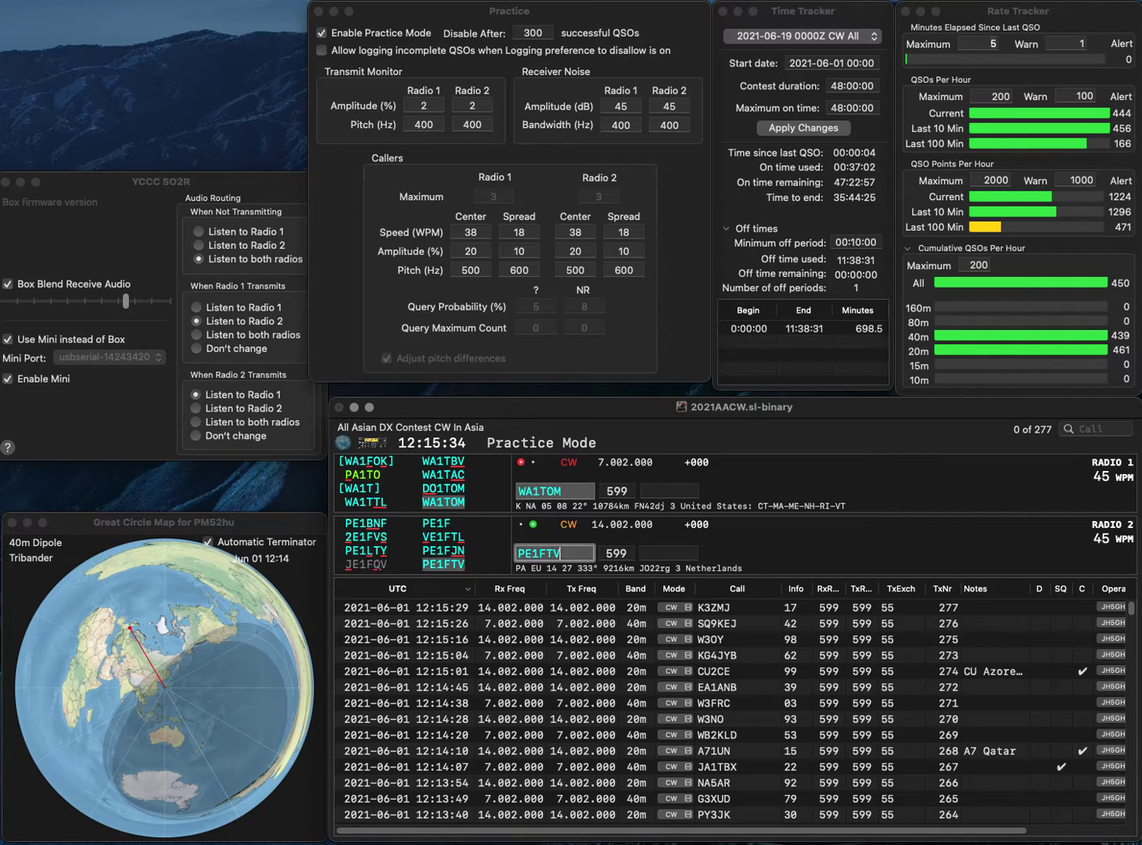
key("Return")
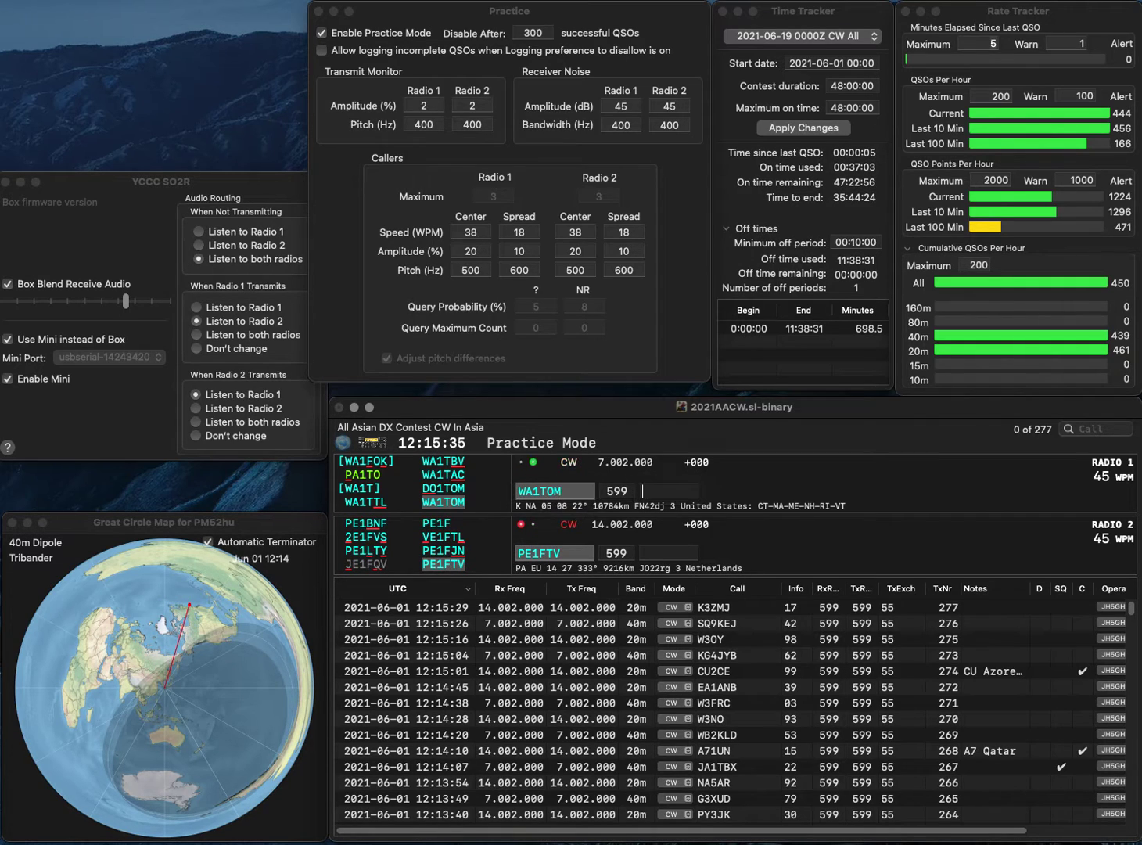
type("94")
key("Return")
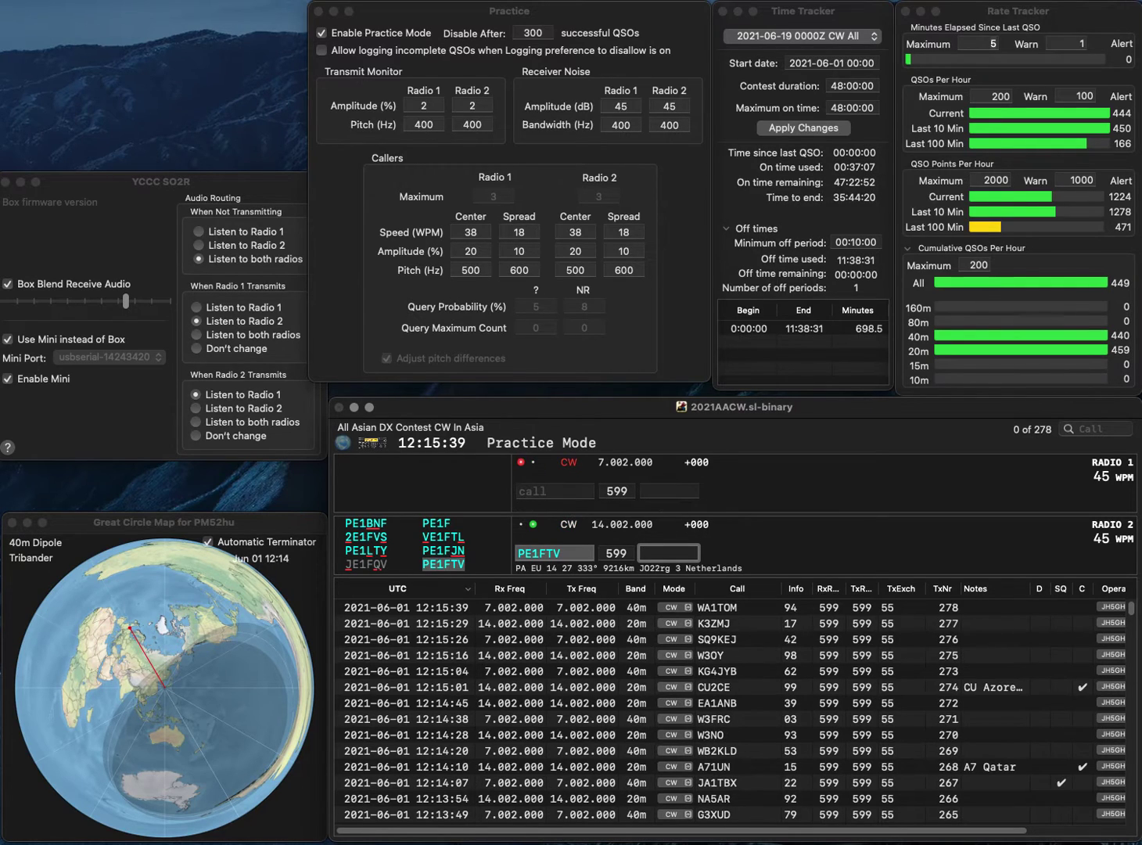
type("3")
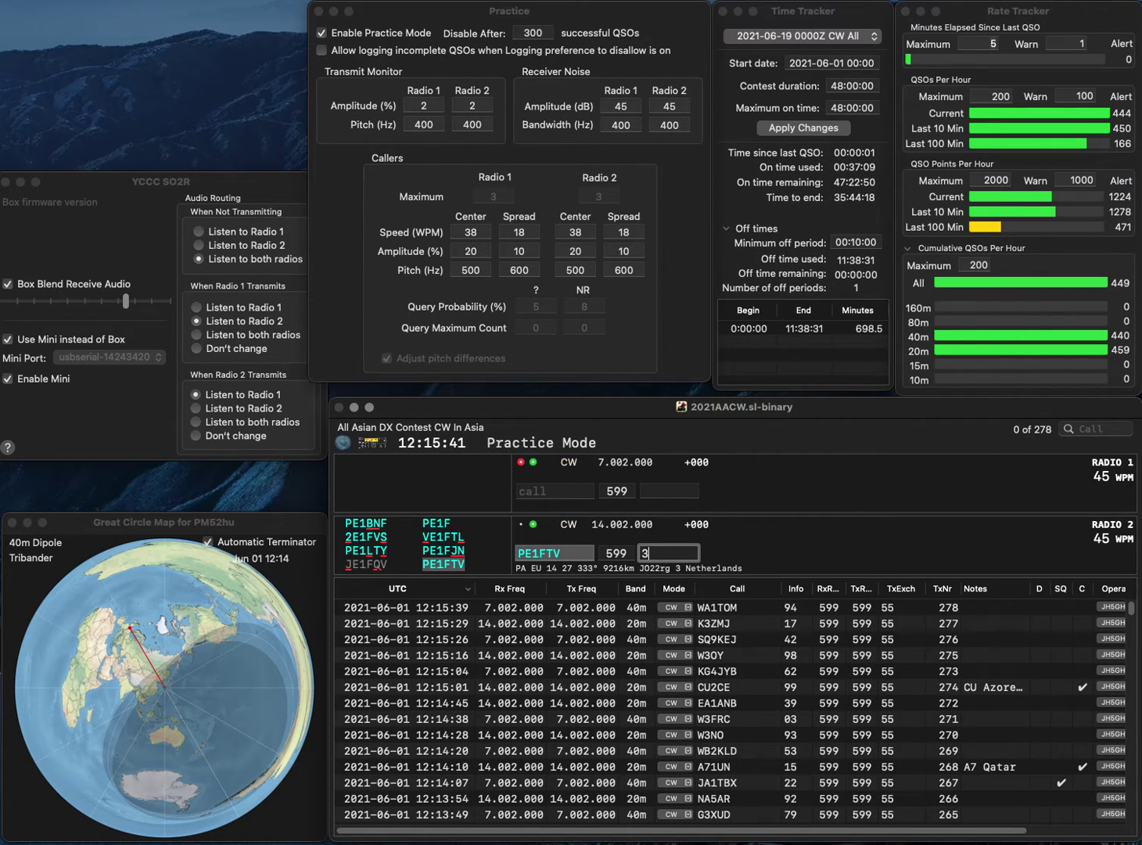
type("3")
key("Return")
type("EC4A")
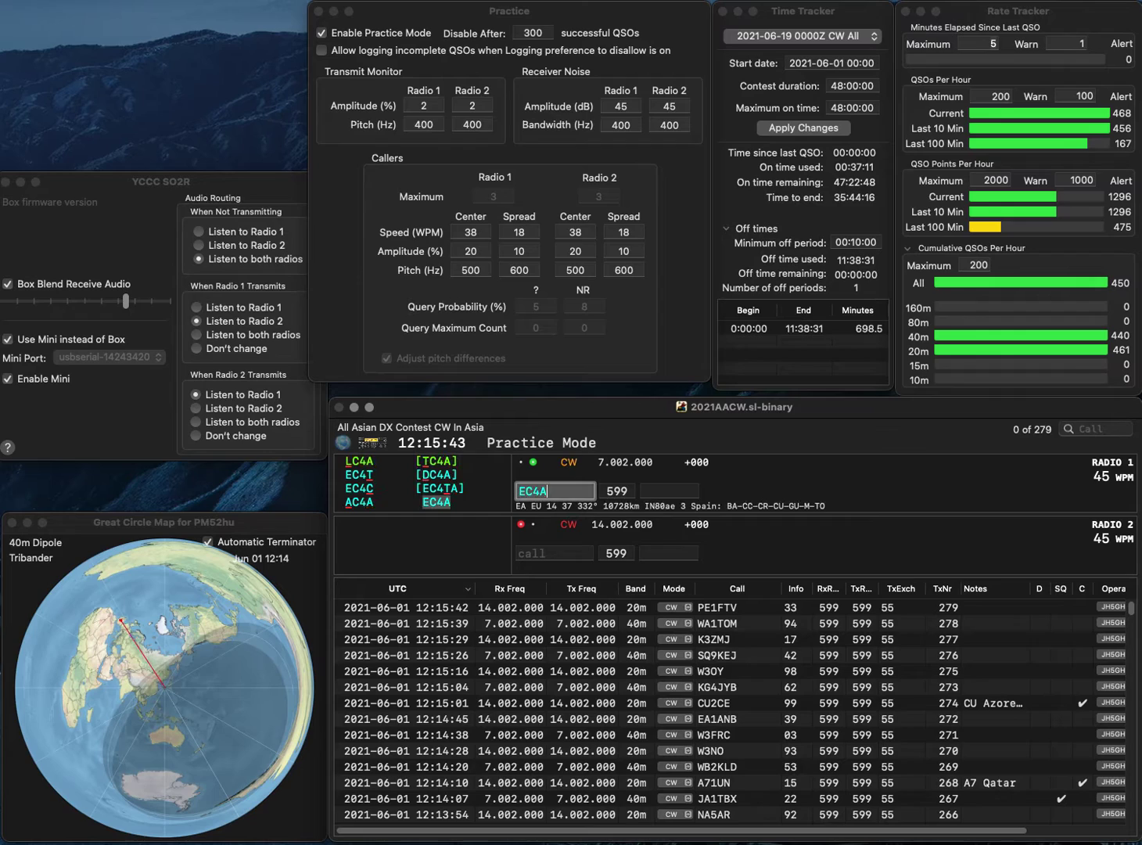
key("Return")
type("W2KQ")
key("Return")
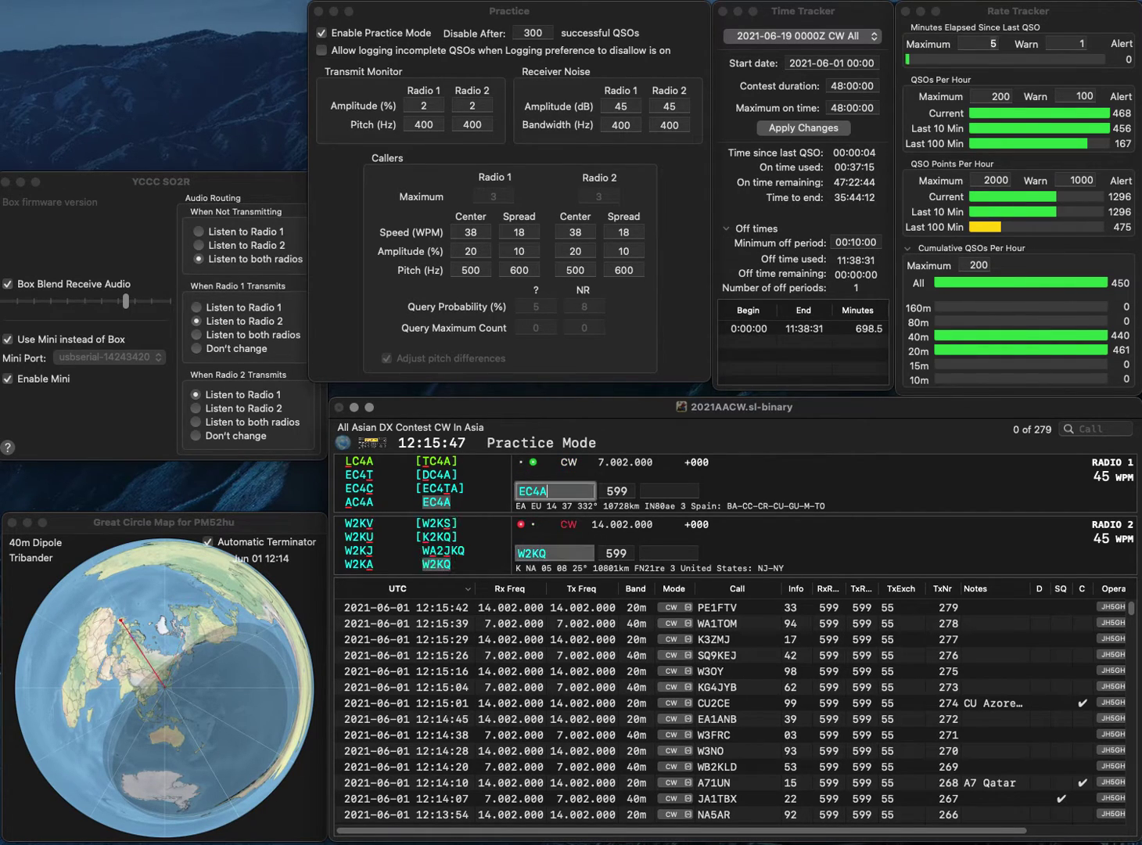
- Log EC4A on Radio 1 with received exchange 99 and W2KQ on Radio 2 with received exchange 43
type("99")
key("Return")
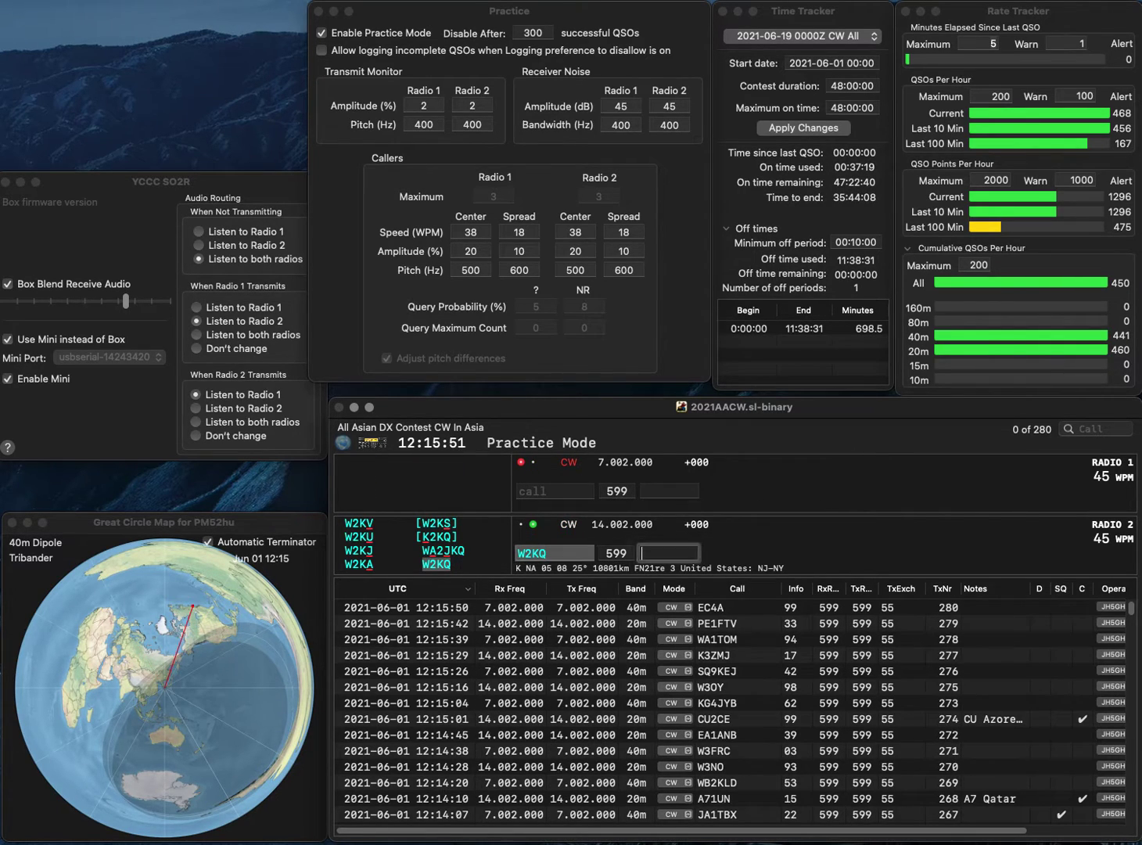
type("43")
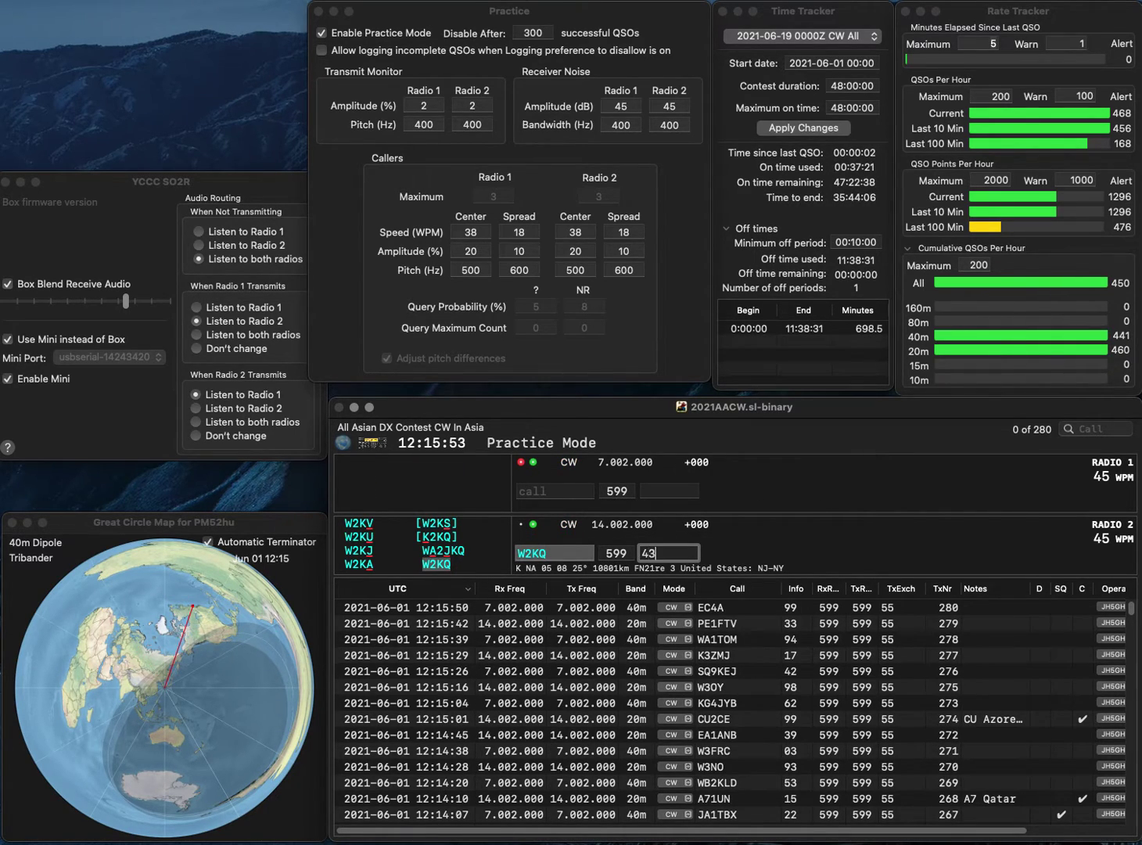
key("Return")
- Enter R3AAA on Radio 1 and RM2D on Radio 2, answering each caller
type("R3AAA")
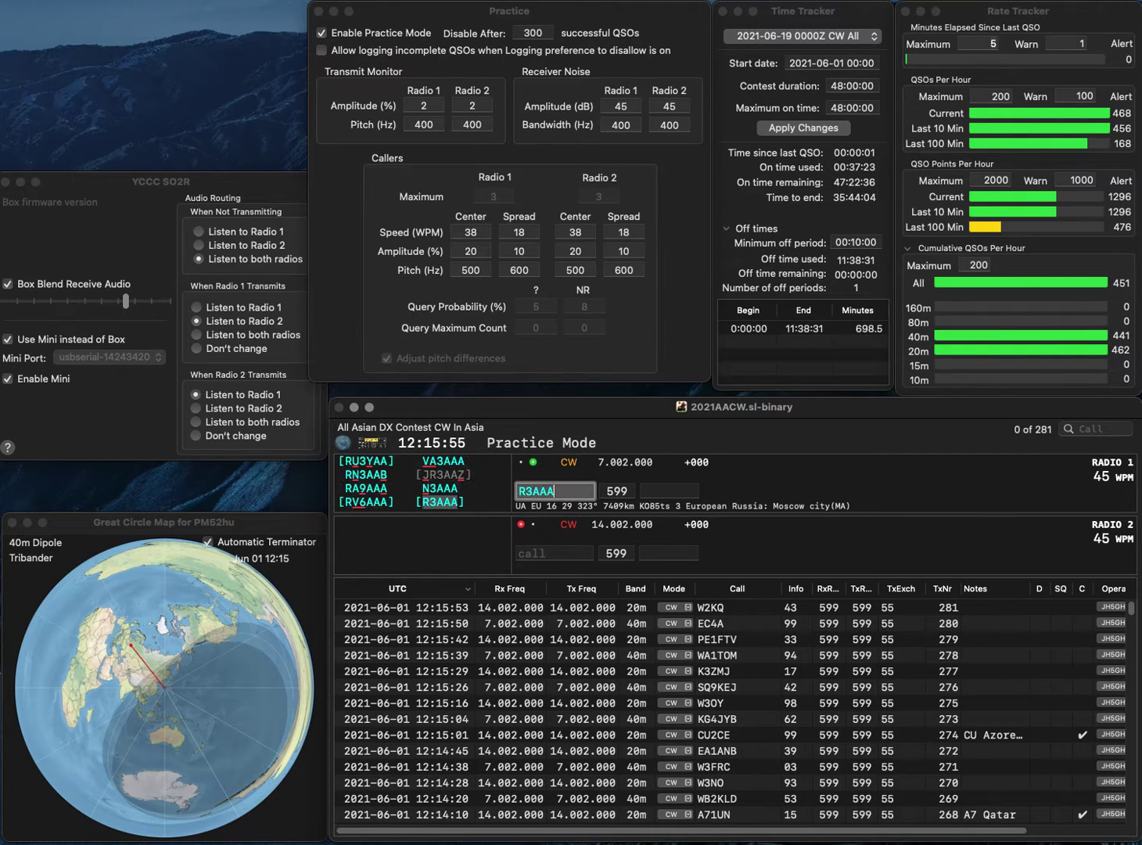
key("Return")
type("RM2D")
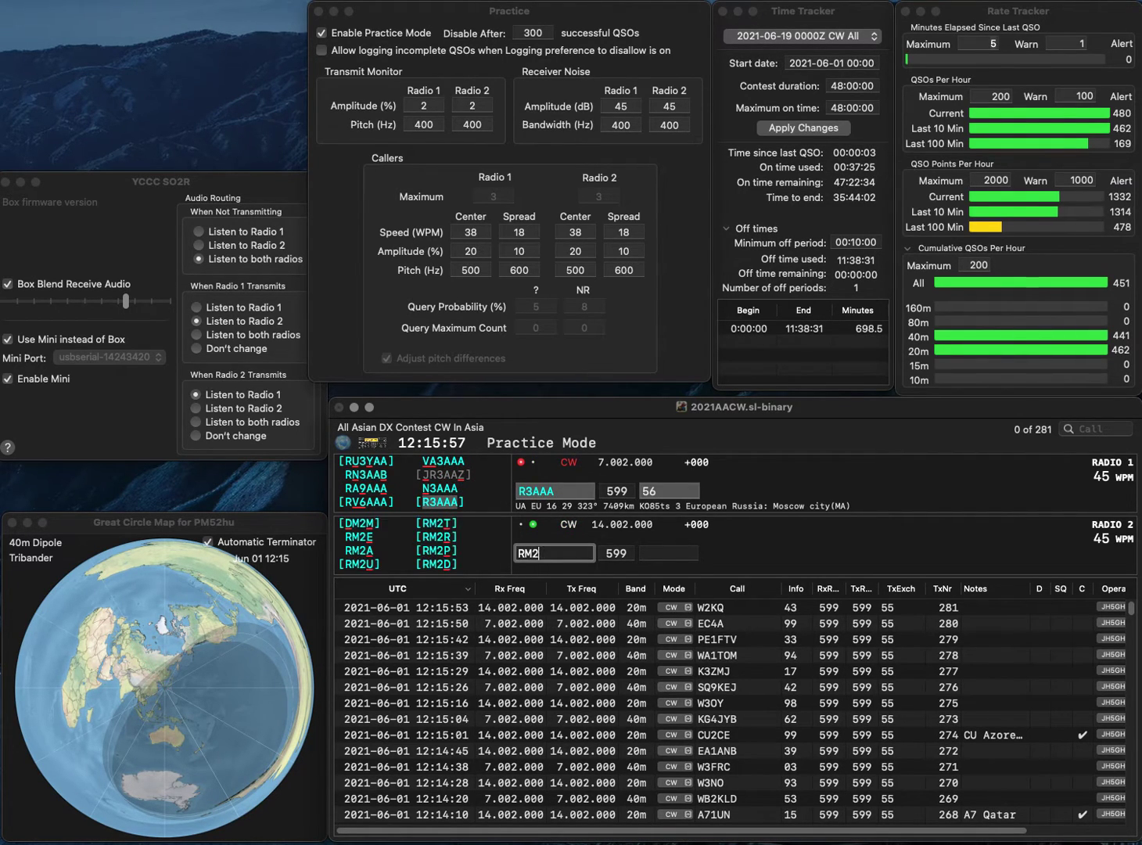
key("Return")
- Log R3AAA on Radio 1 with received exchange 94 and RM2D on Radio 2 with received exchange 02
key("space")
key("BackSpace")
type("94")
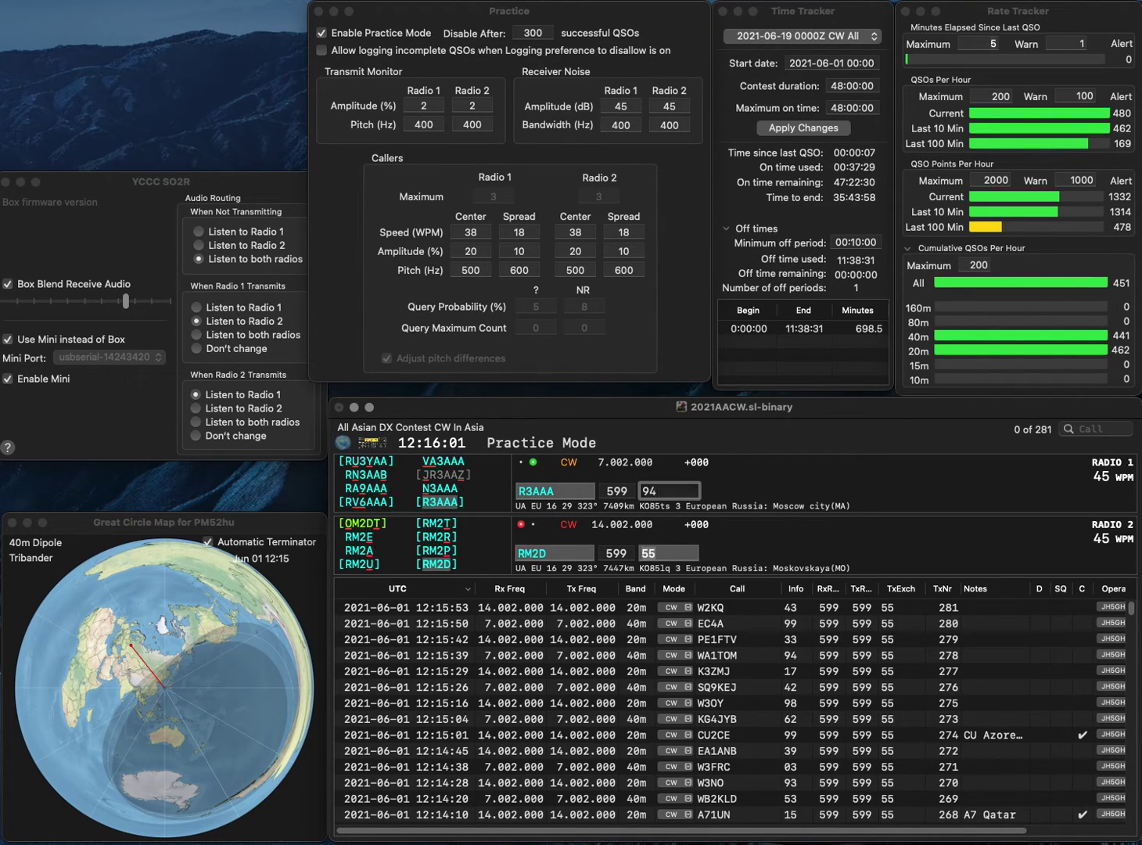
key("Return")
type("0")
key("Return")
- Enter WN7S on Radio 1 and W4LAC on Radio 2, answering each caller
type("WN7S")
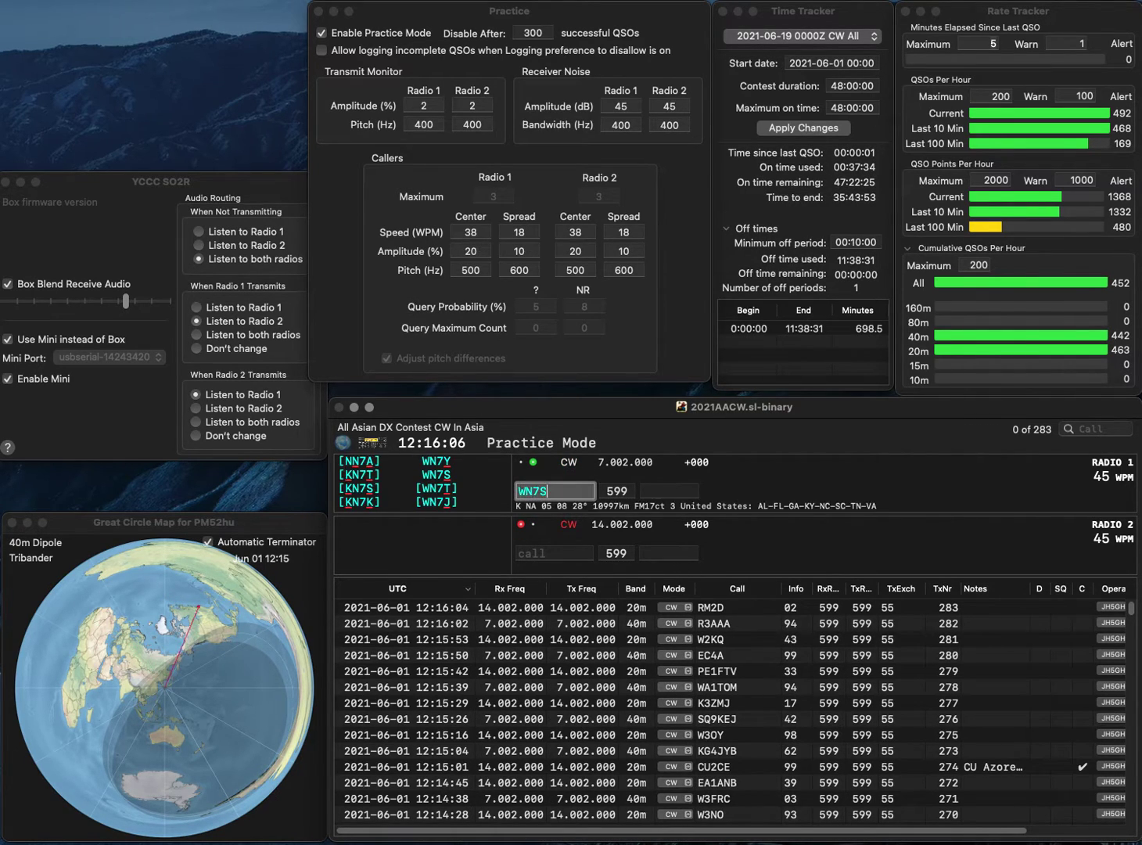
key("Return")
type("W4LAC")
key("Return")
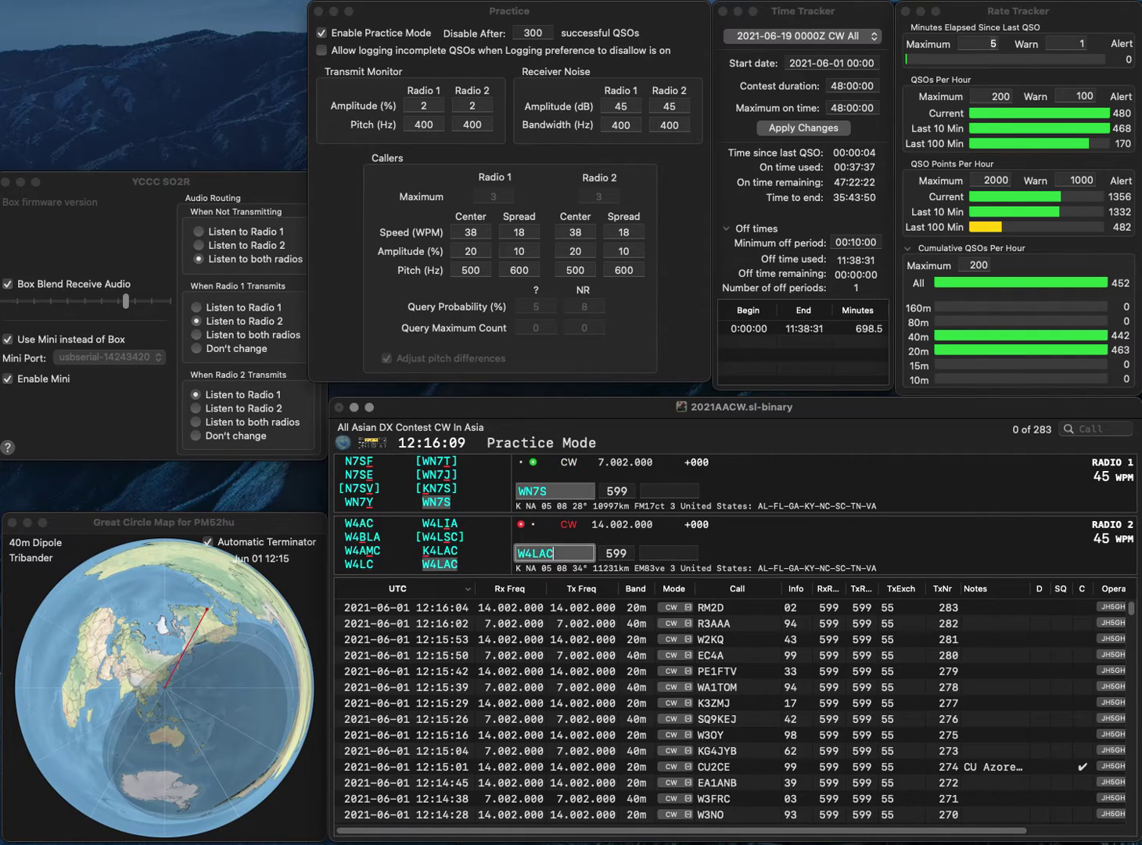
key("space")
type("11")
key("Return")
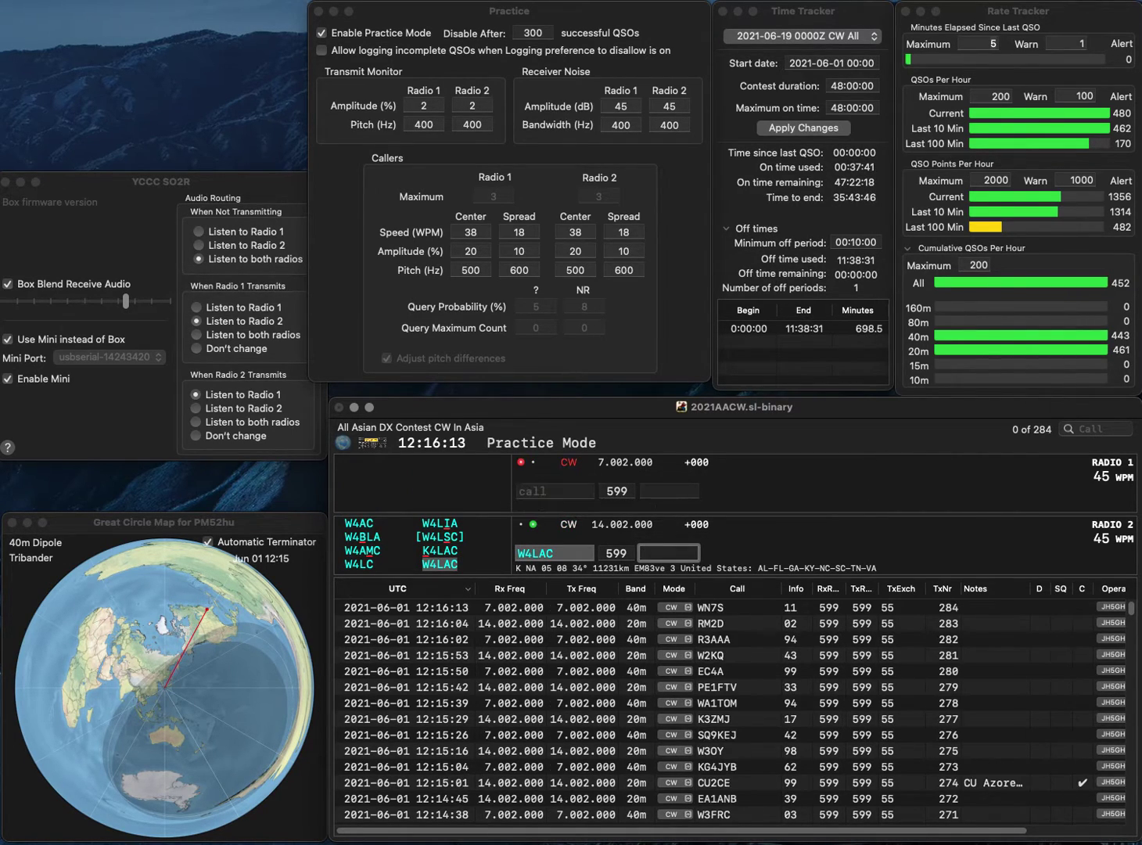
type("24")
key("Return")
- Enter CU2CR on Radio 1 and EA1AA on Radio 2, answering each caller
type("KU2CR")
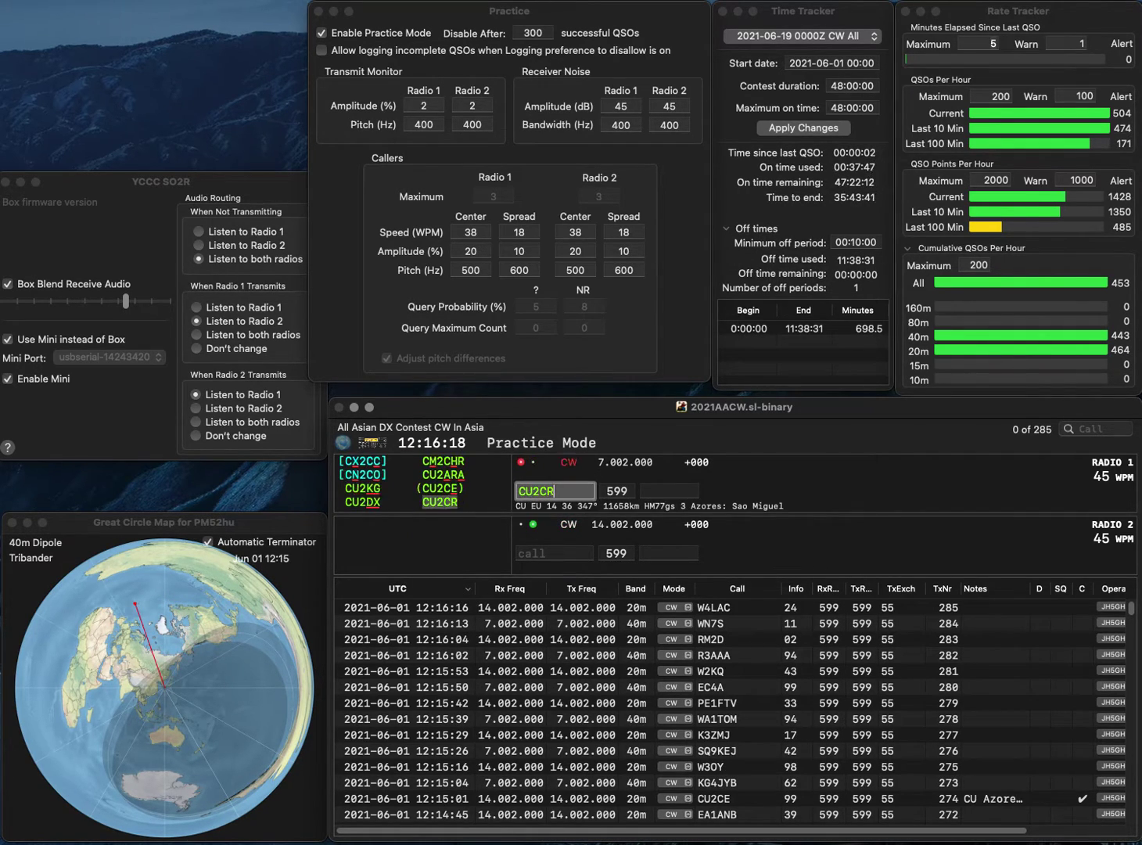
key("Return")
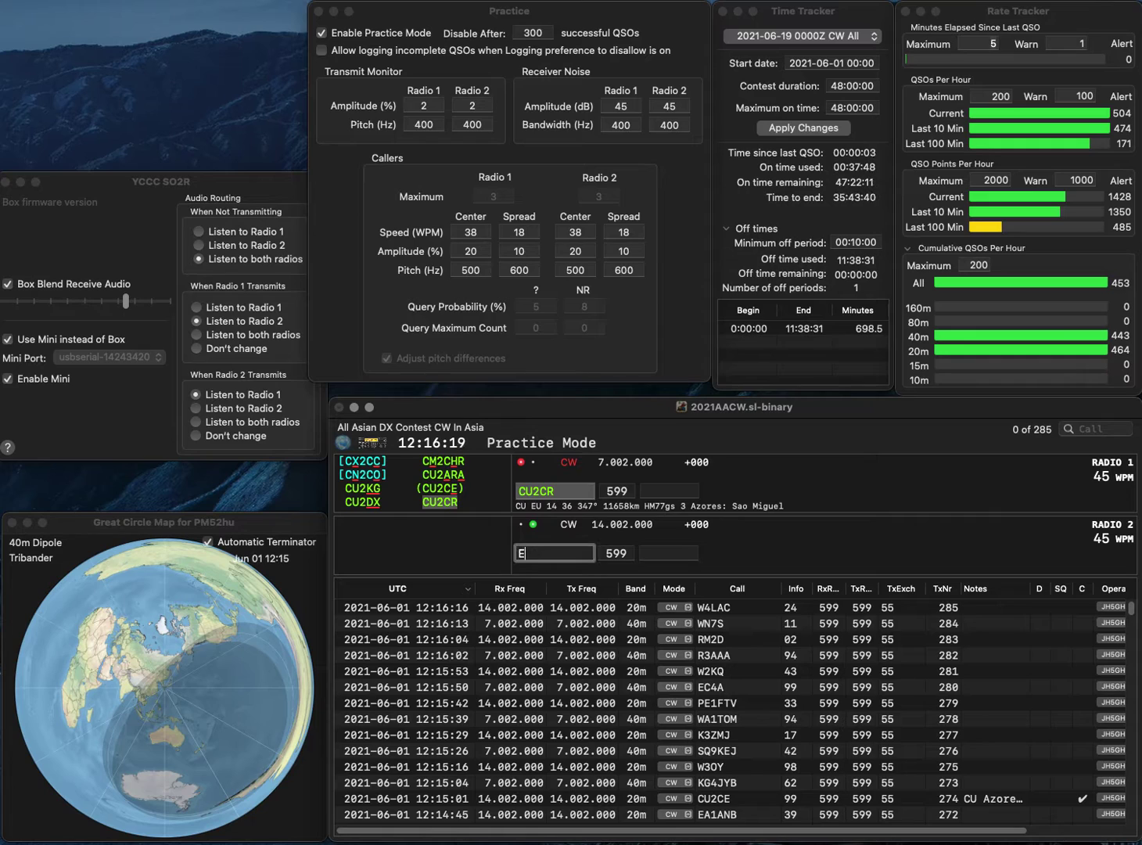
type("EA1AA")
key("Return")
key("space")
type("49")
key("Return")
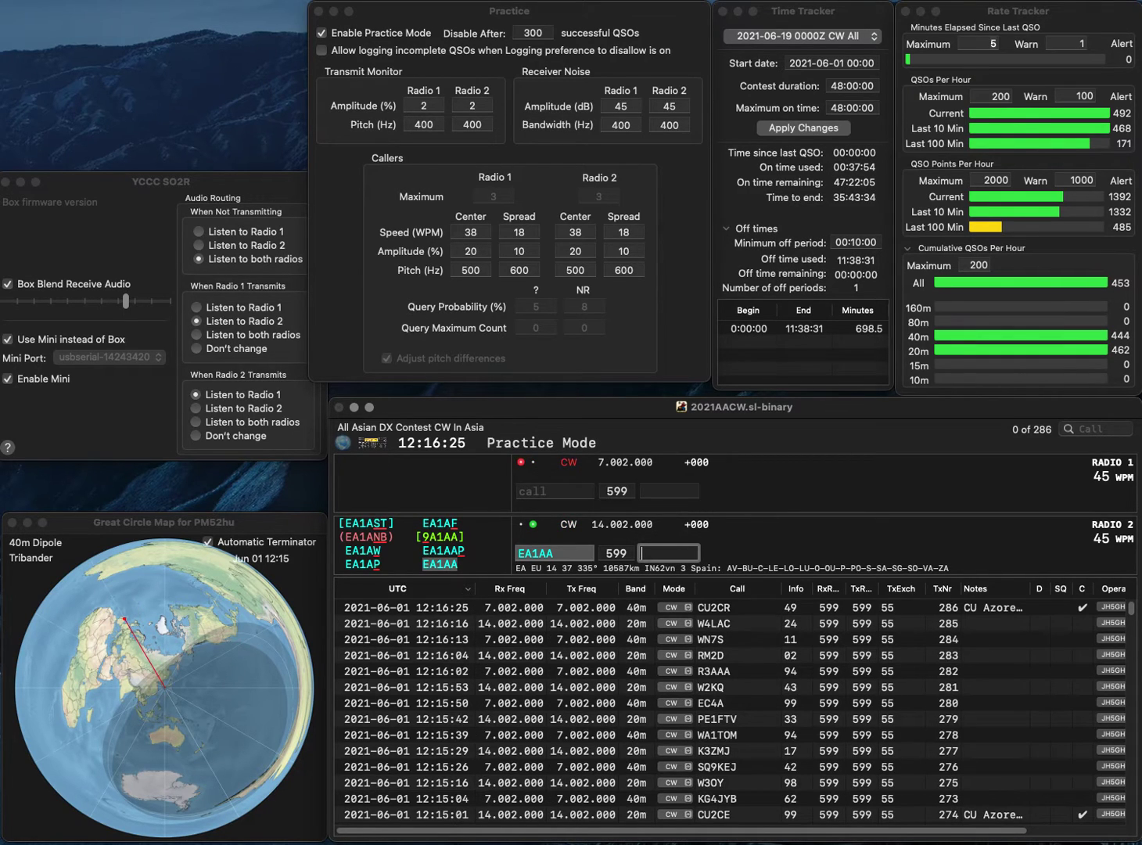
type("57")
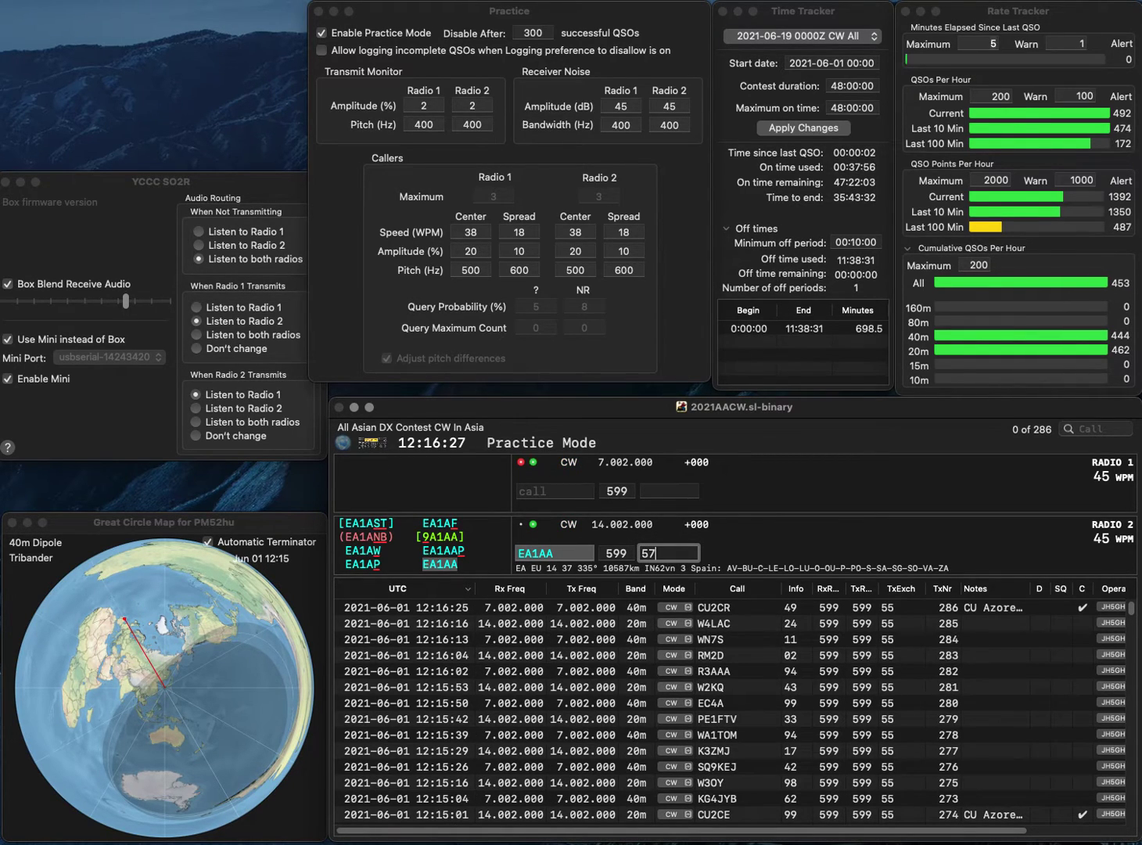
key("Return")
type("WA0PTO")
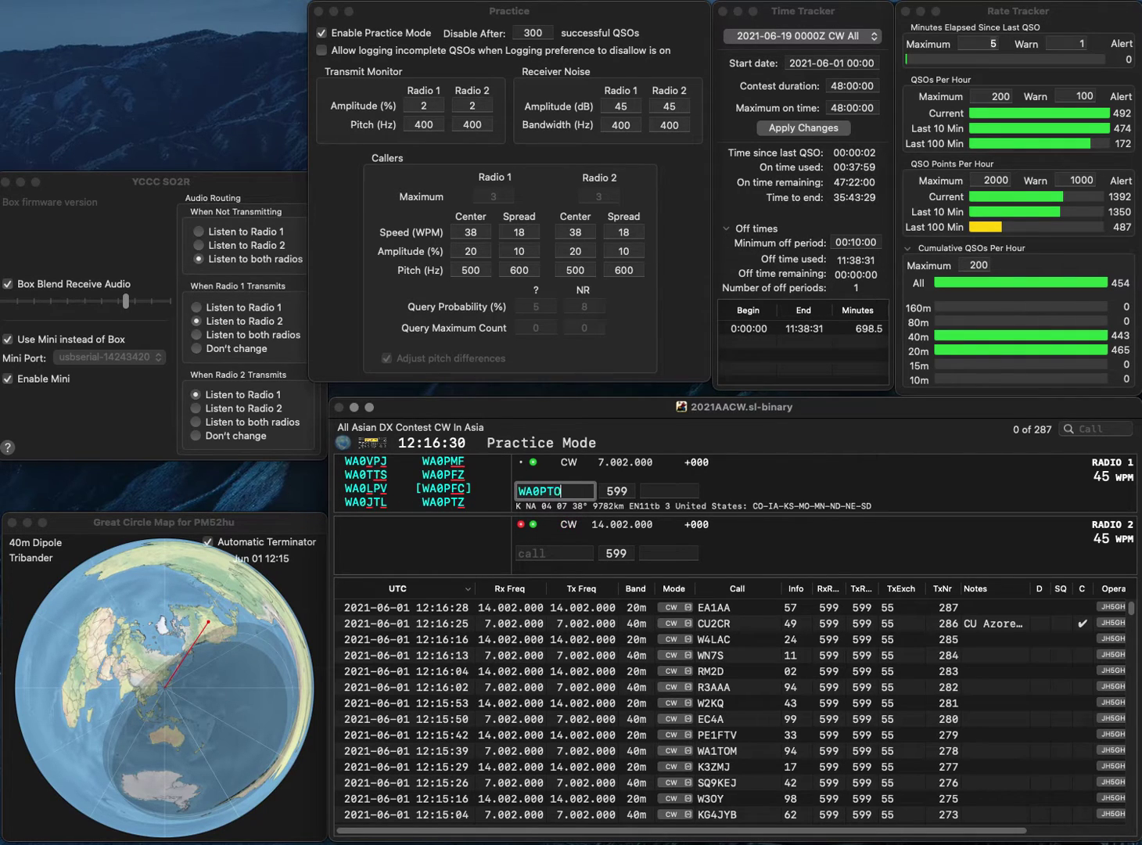
key("Return")
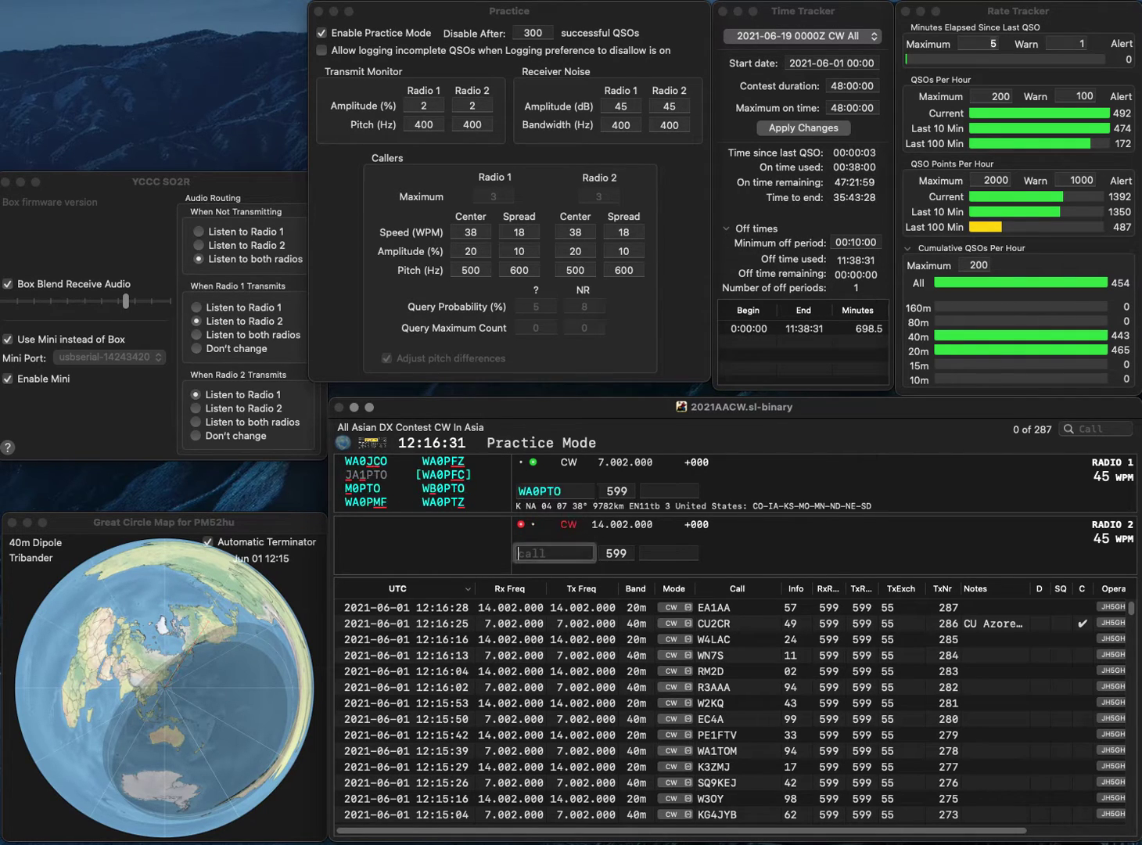
type("K")
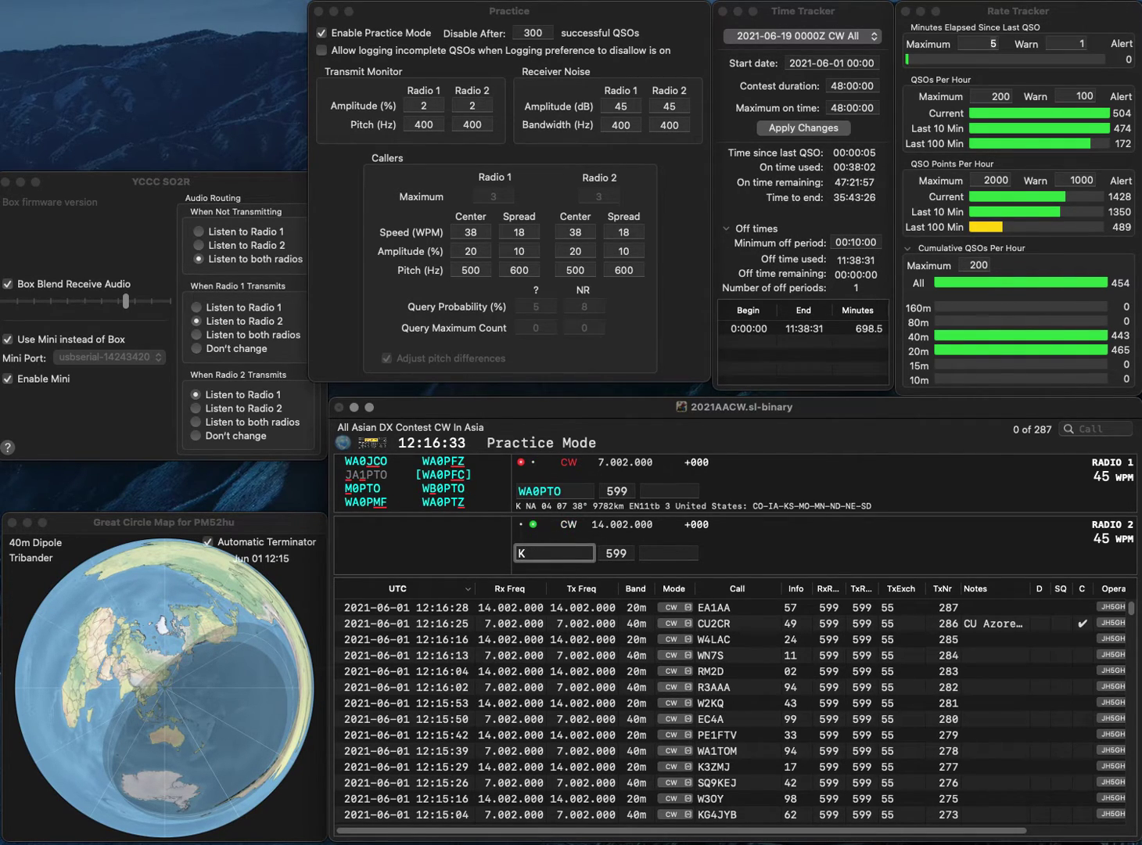
type("9VJR")
key("Return")
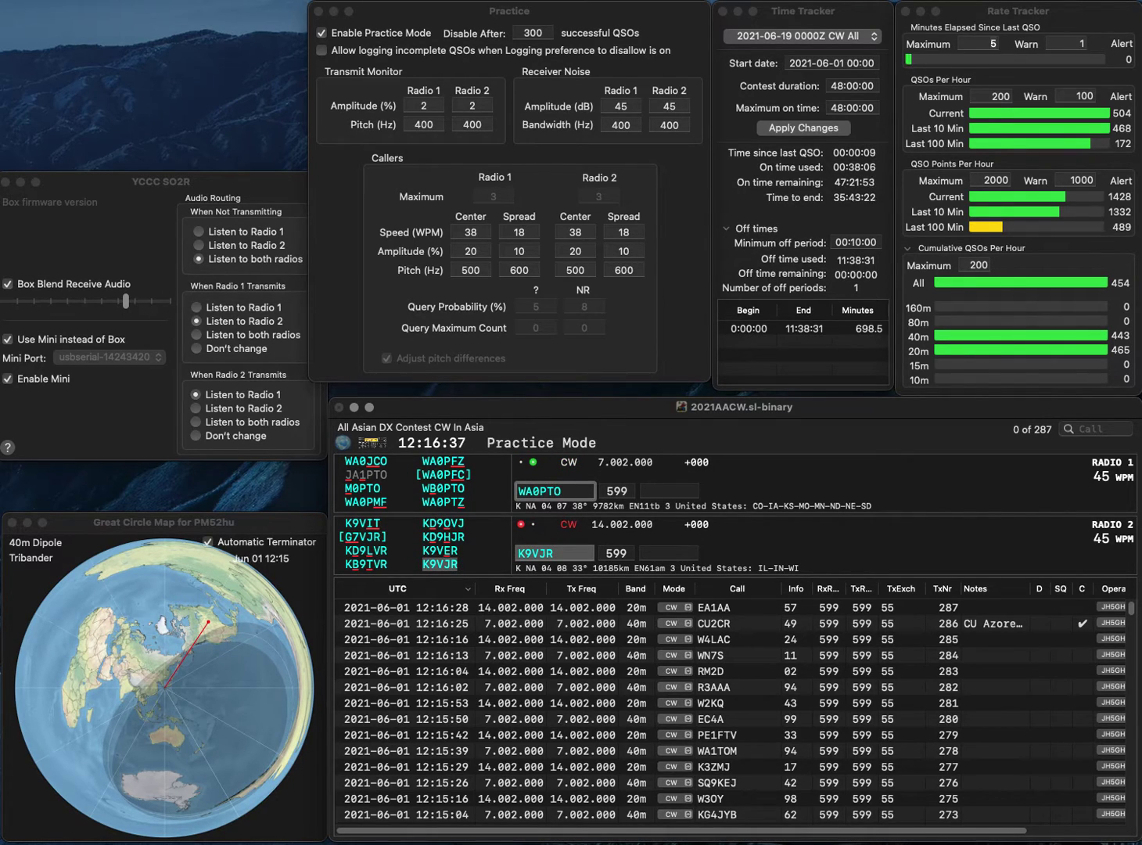
key("Right")
key("Right")
key("BackSpace")
type("Z")
key("Return")
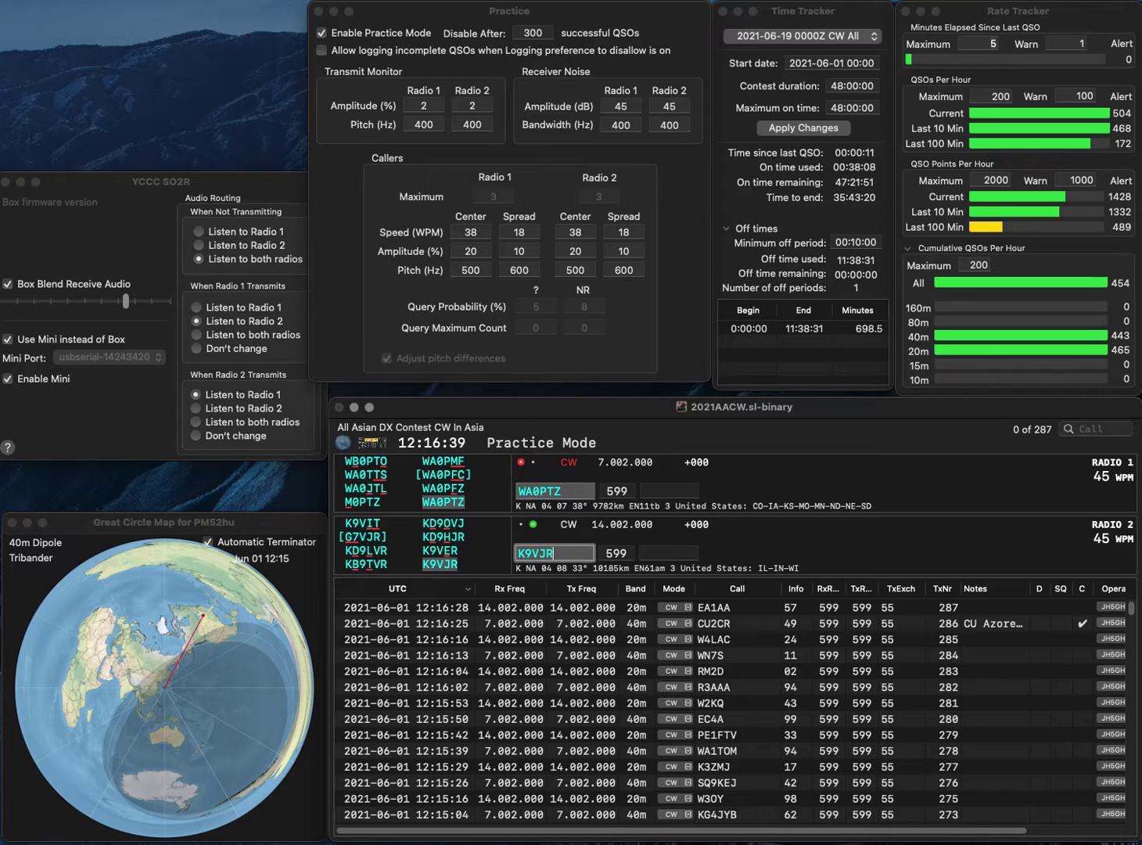
key("Tab")
type("9")
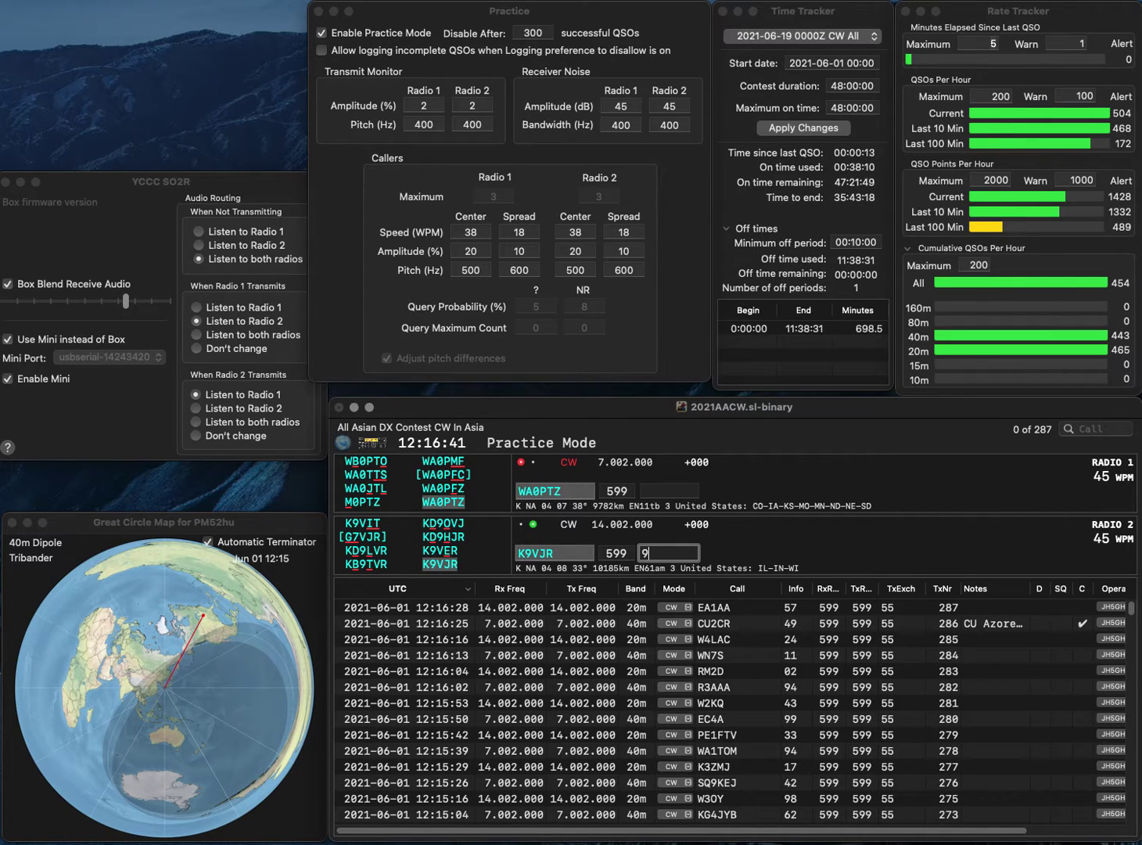
key("Return")
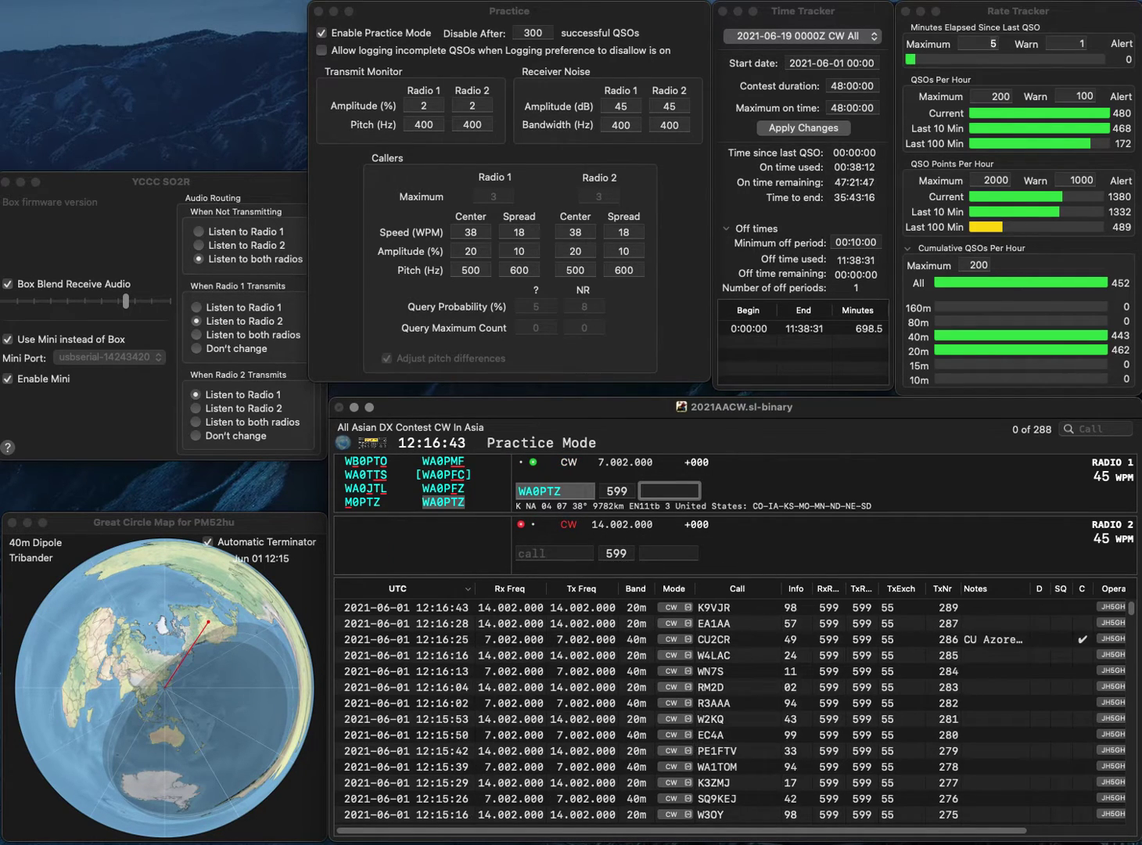
type("38")
key("Return")
type("N5")
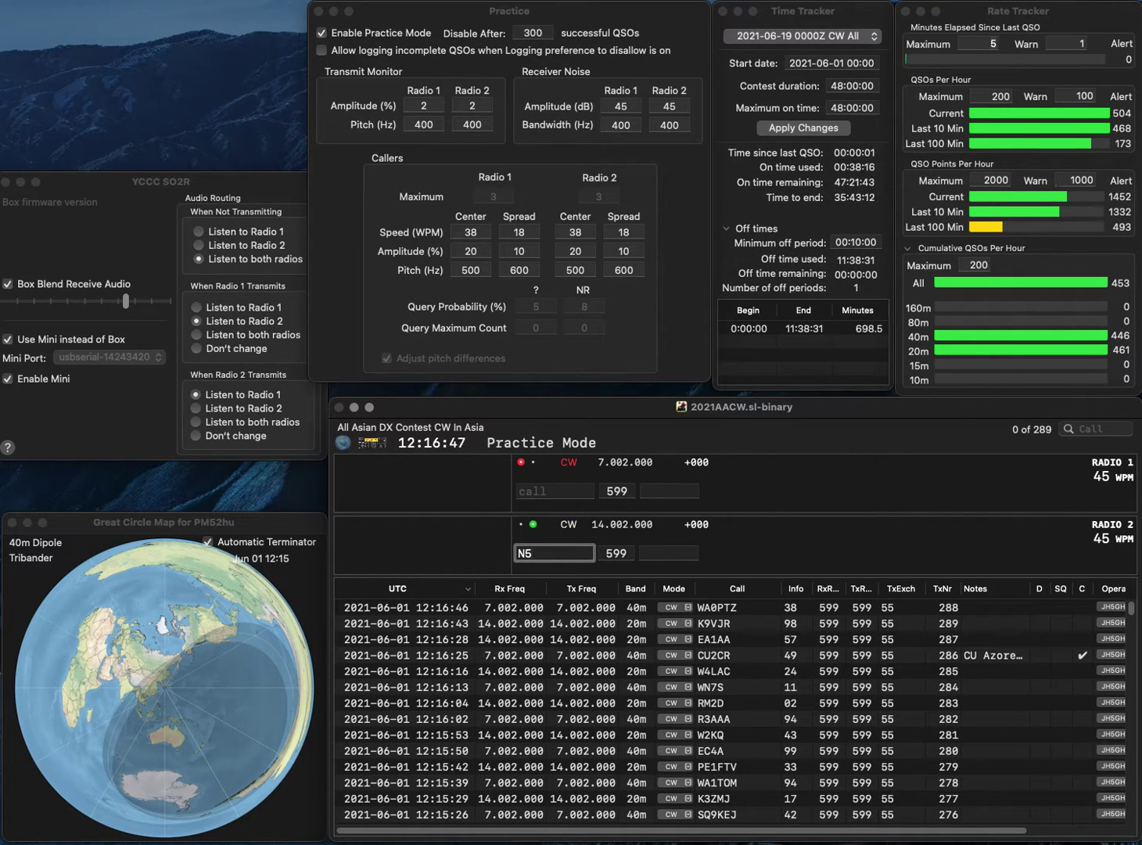
type("TIT")
key("Return")
type("M")
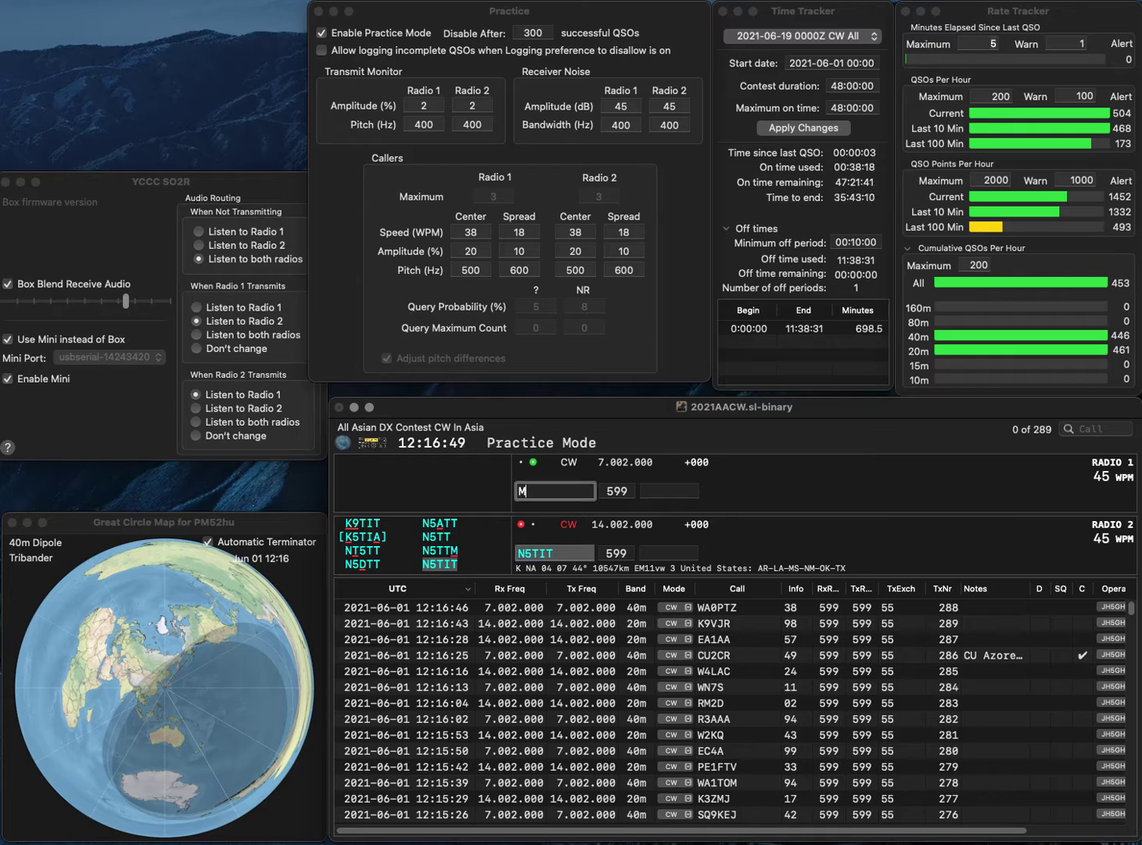
type("D0LHI")
key("Return")
type("48")
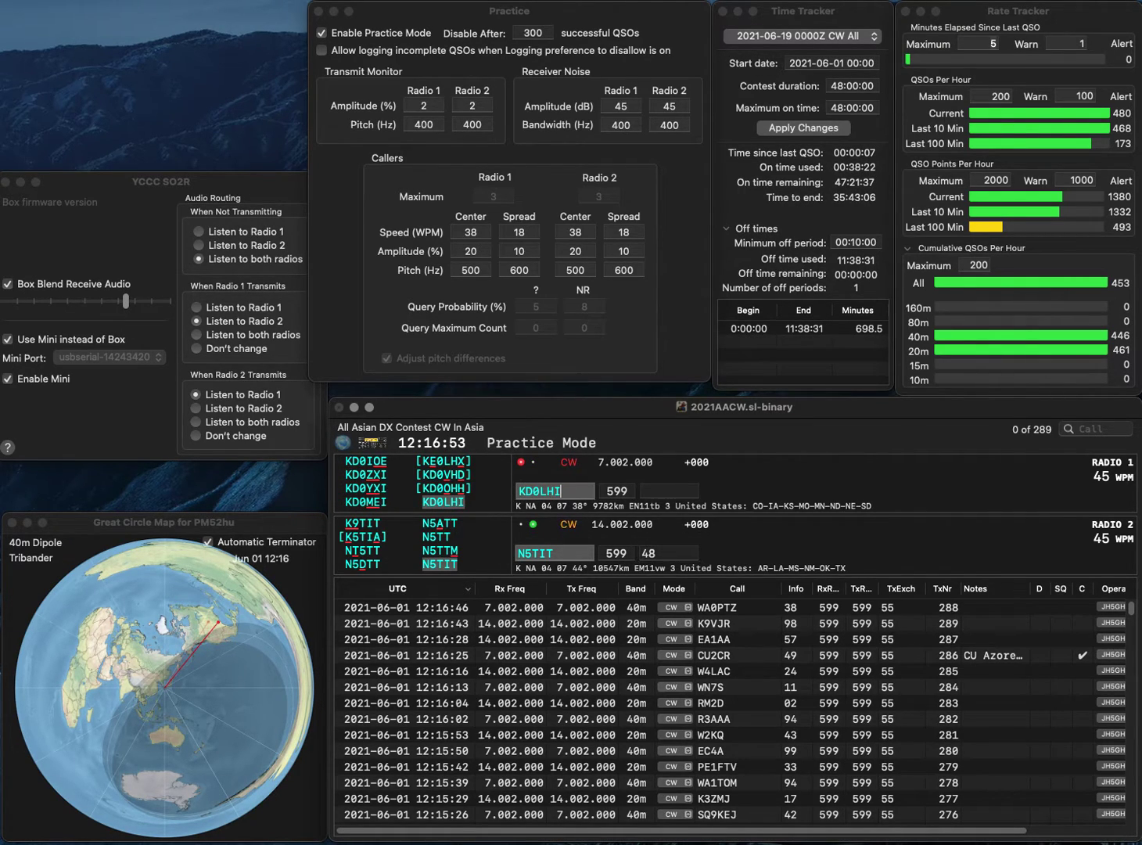
key("space")
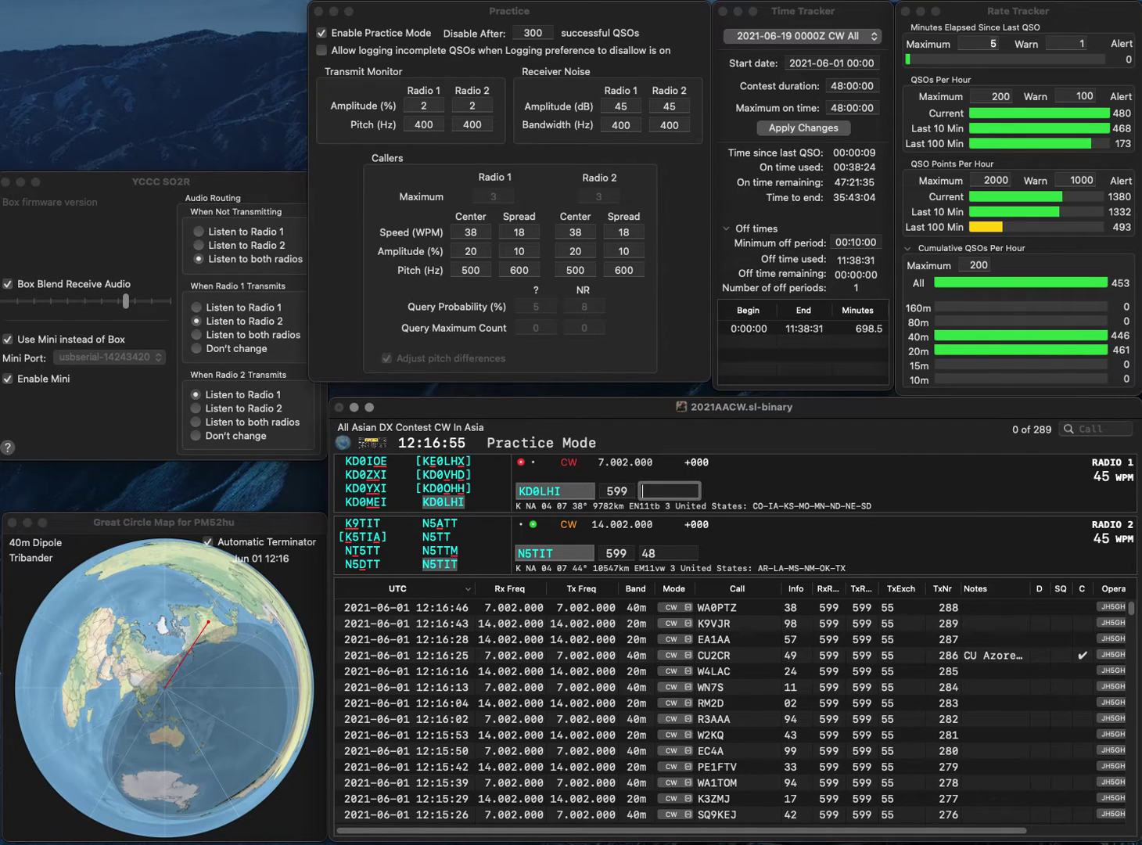
key("Return")
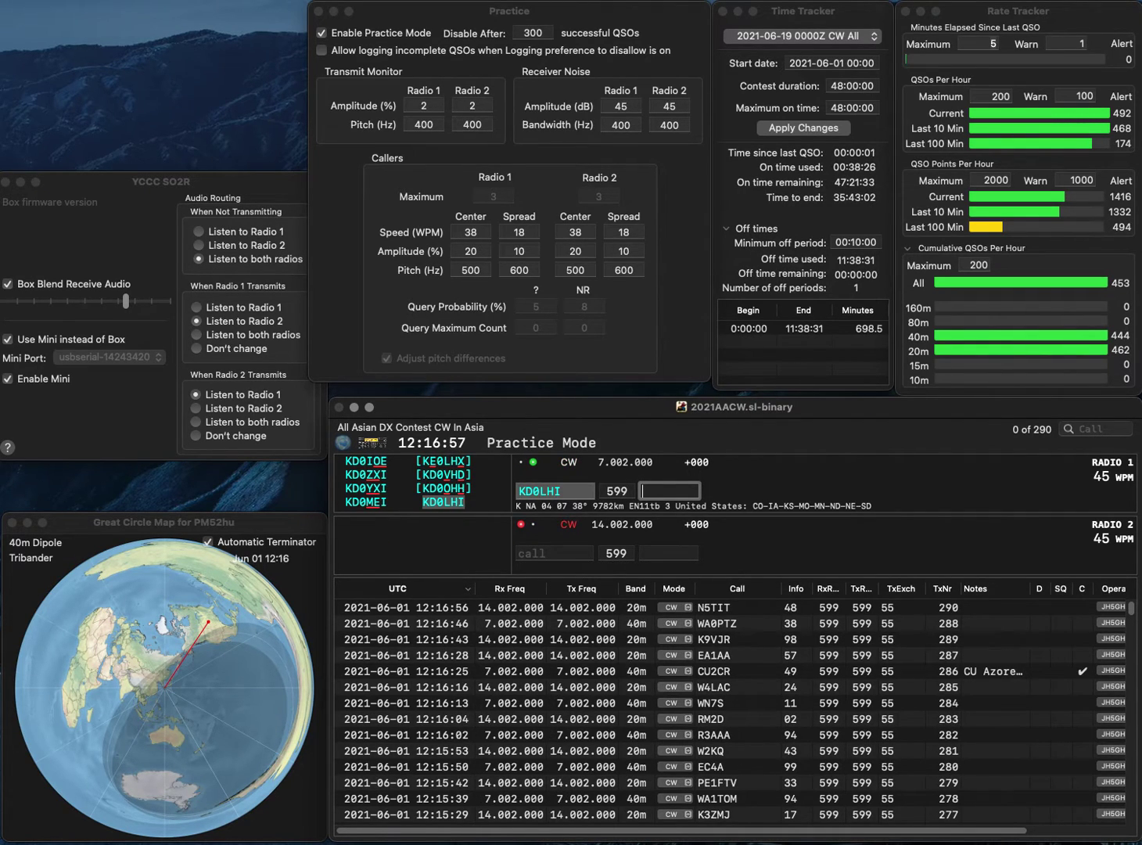
type("67")
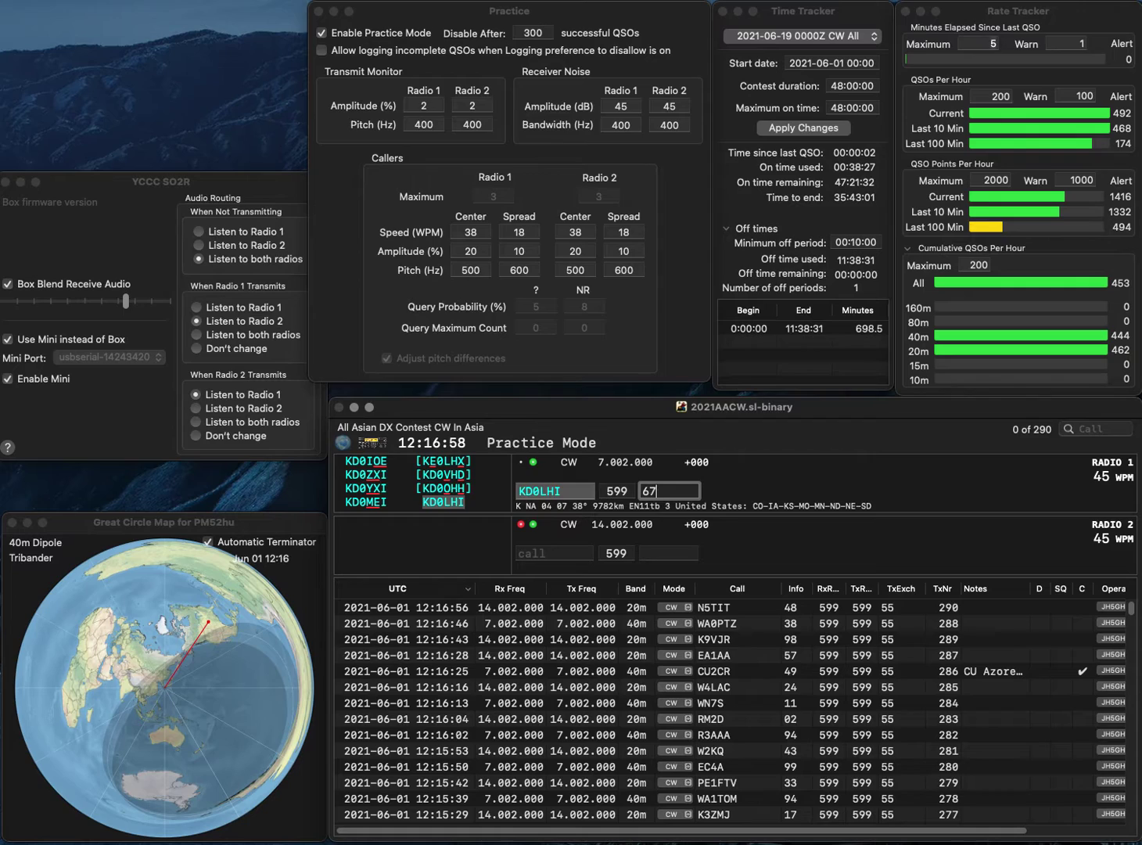
key("Return")
- Enter DU1EG on Radio 2 and SM6TOL on Radio 1, completing each prefix and answering each caller
type("1EG")
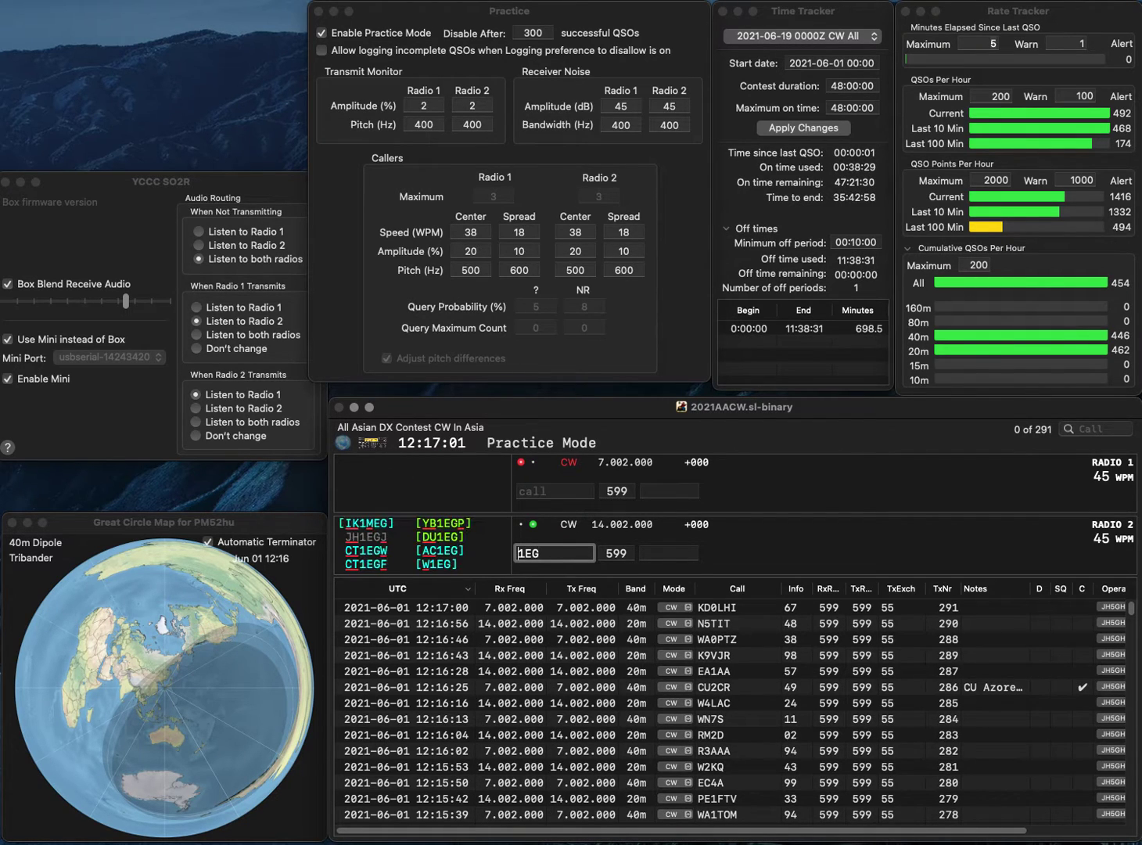
type("DU")
key("Return")
type("6")
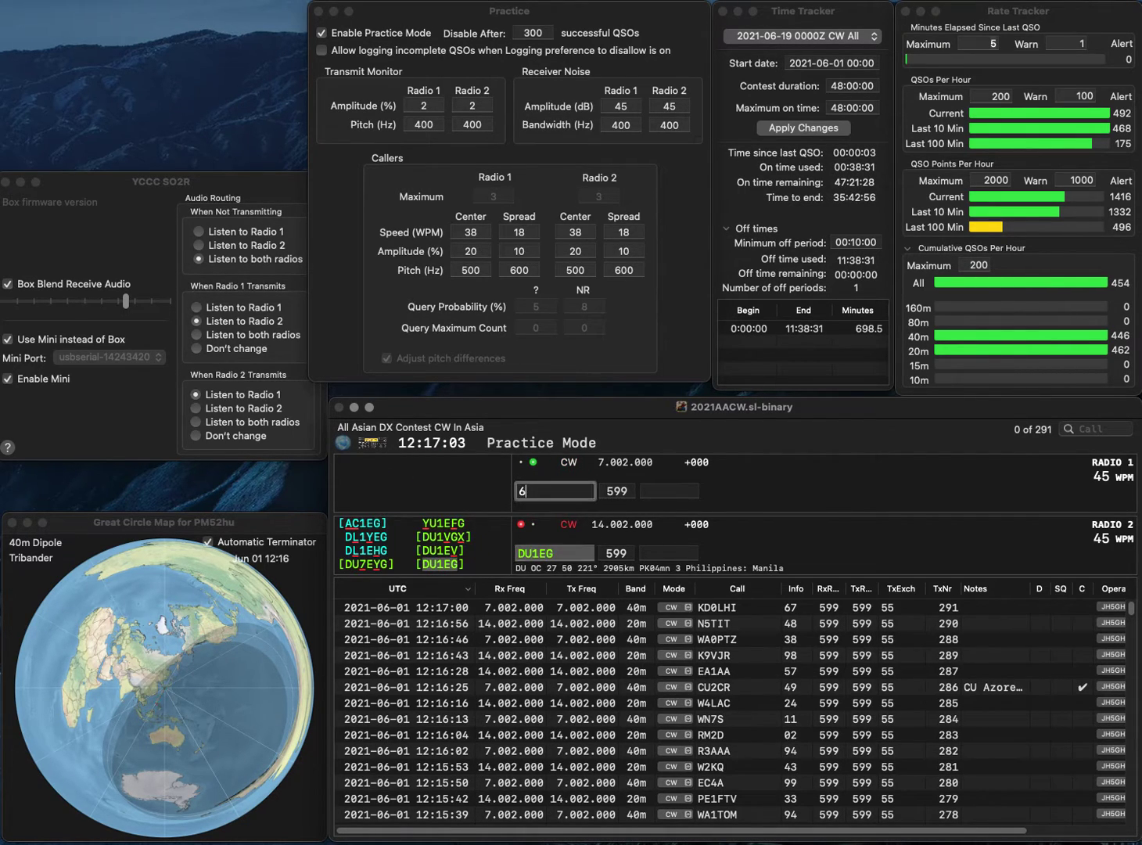
type("TOL")
key("Home")
type("SM")
key("Return")
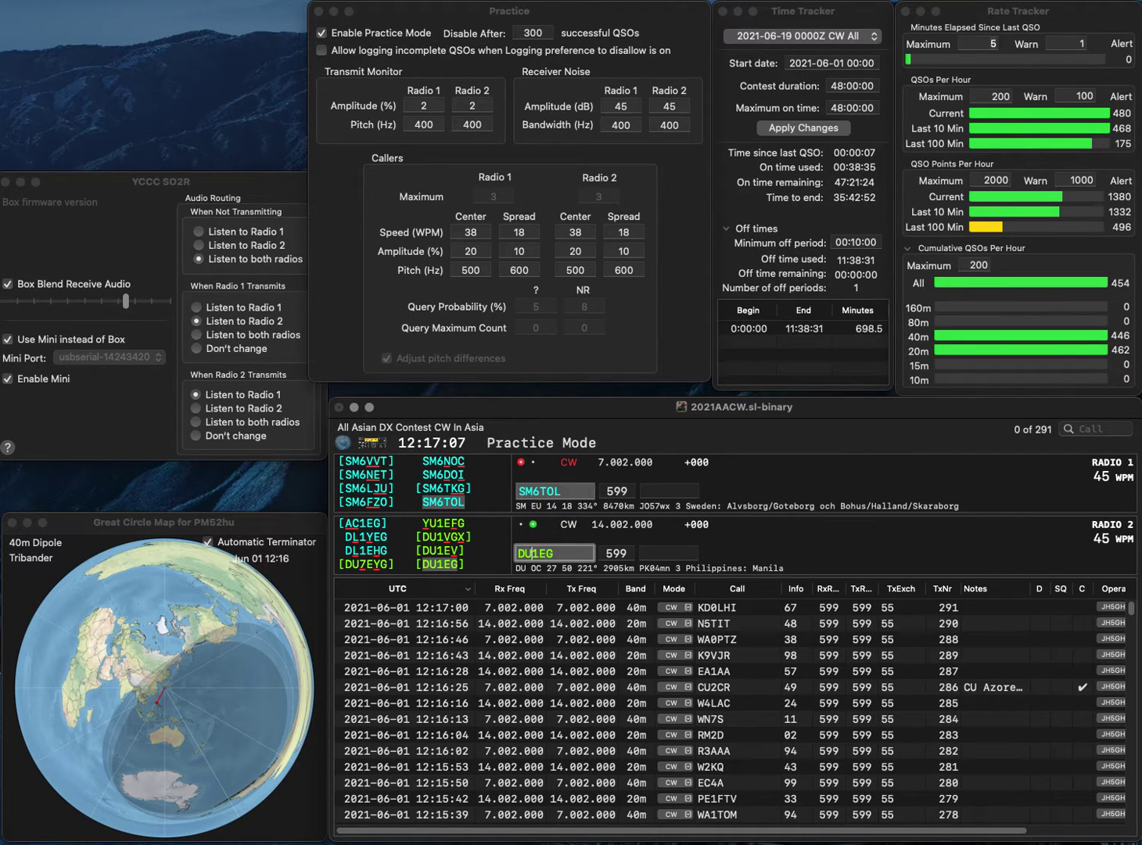
key("Tab")
type("51")
key("Return")
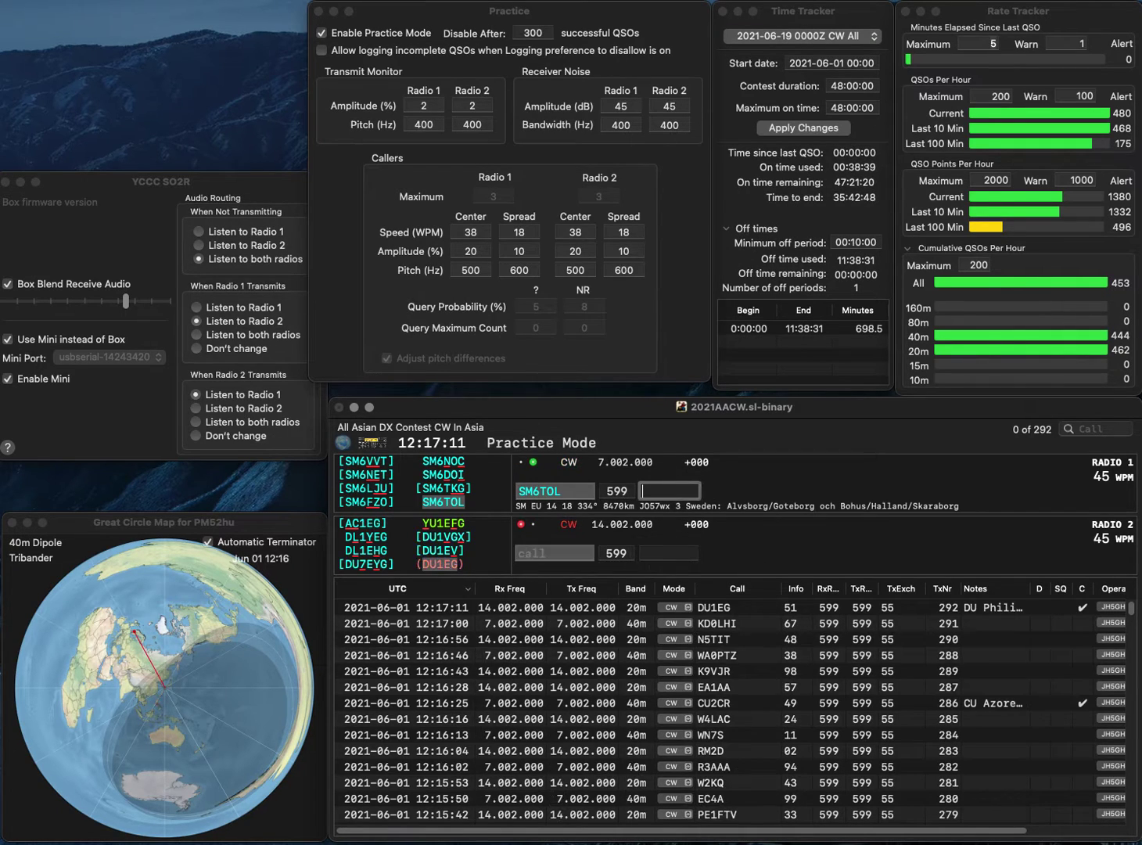
type("98")
key("Return")
- Enter ER3R on Radio 2 and AB6BP on Radio 1, answering each caller
type("3R")
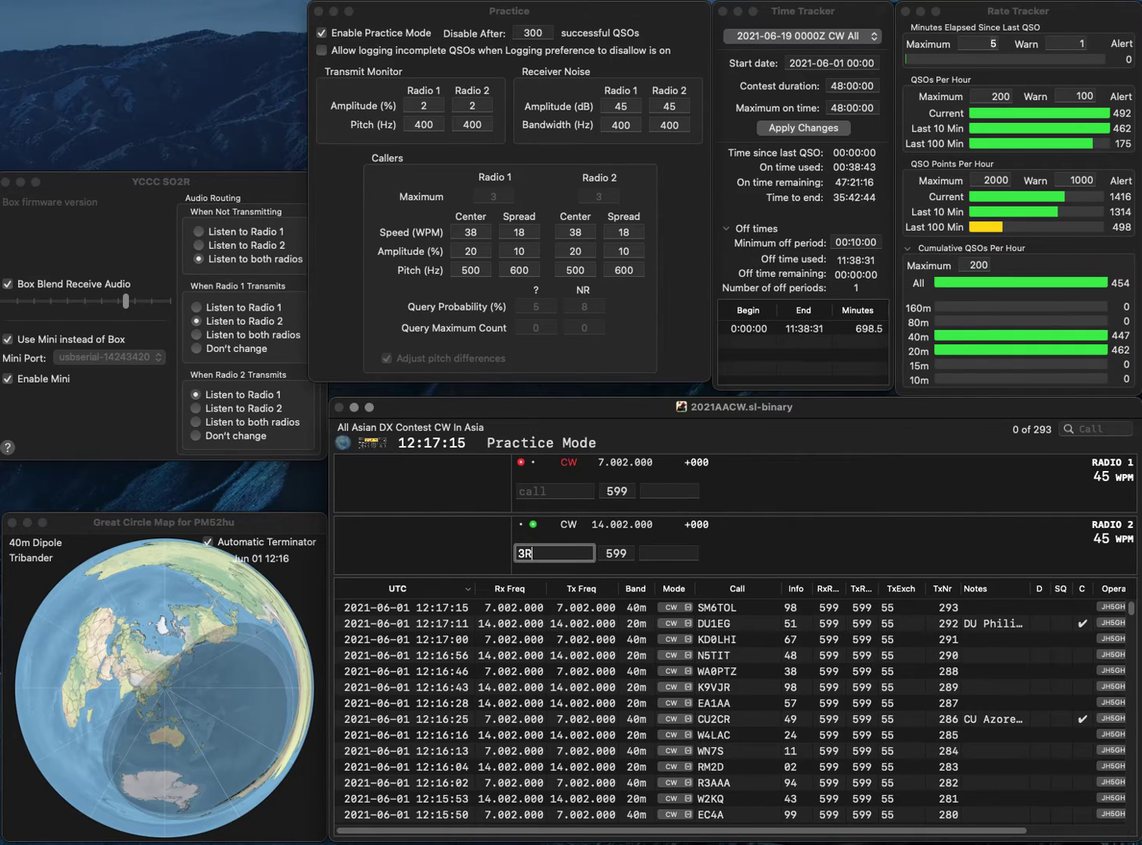
type("ER")
key("Return")
type("AB6")
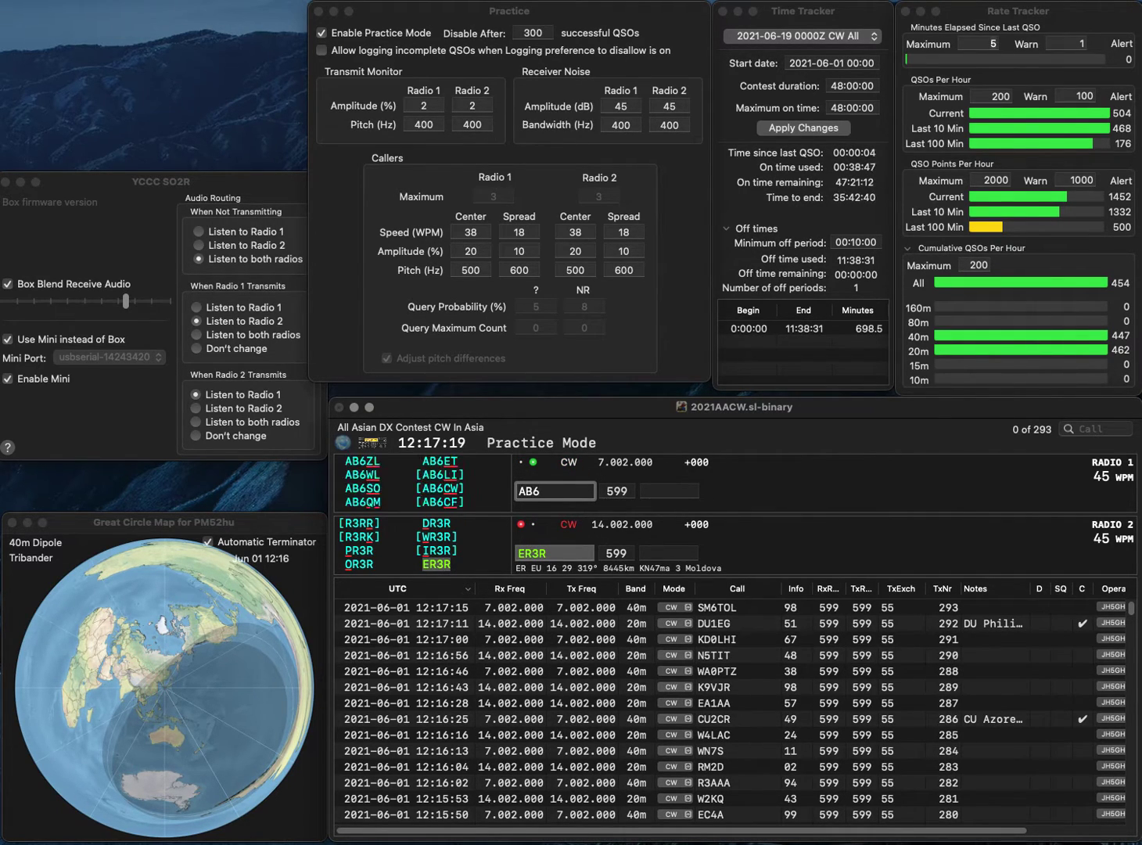
type("BP")
key("Return")
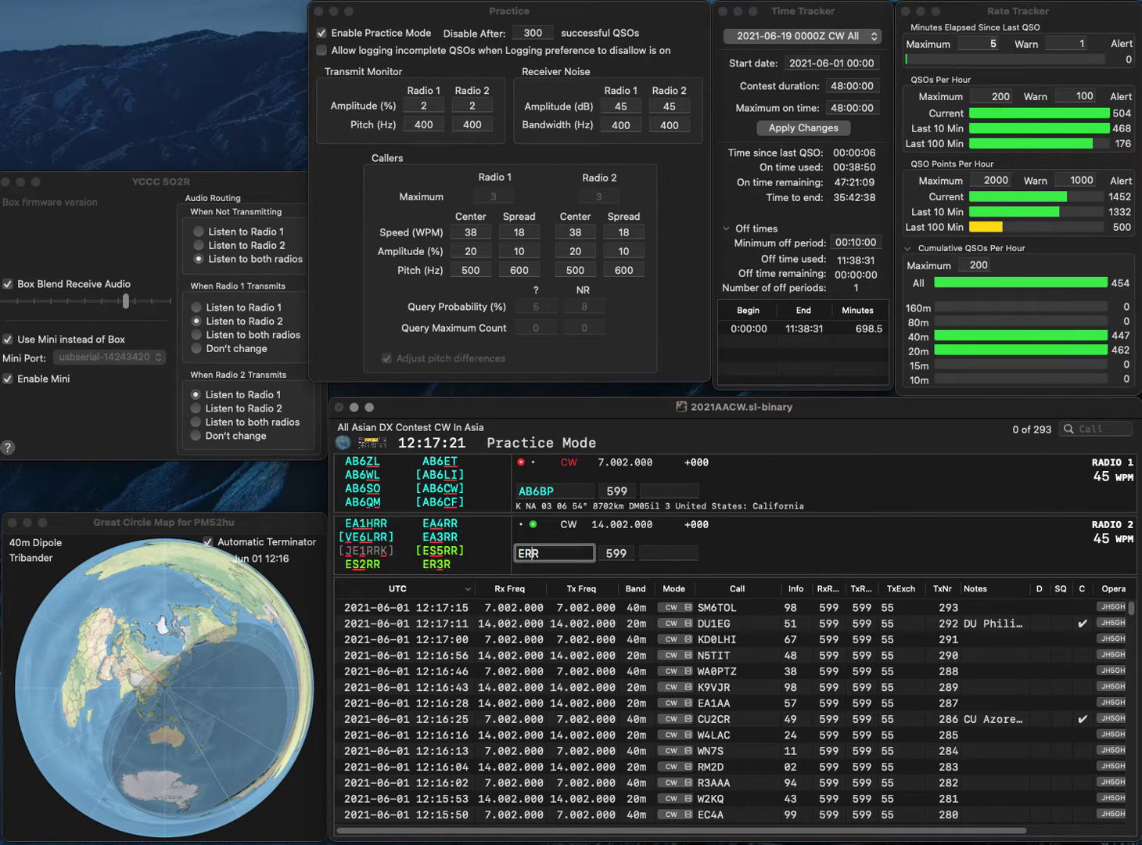
- Correct the Radio 1 callsign to A65BP and answer the caller again
key("Tab")
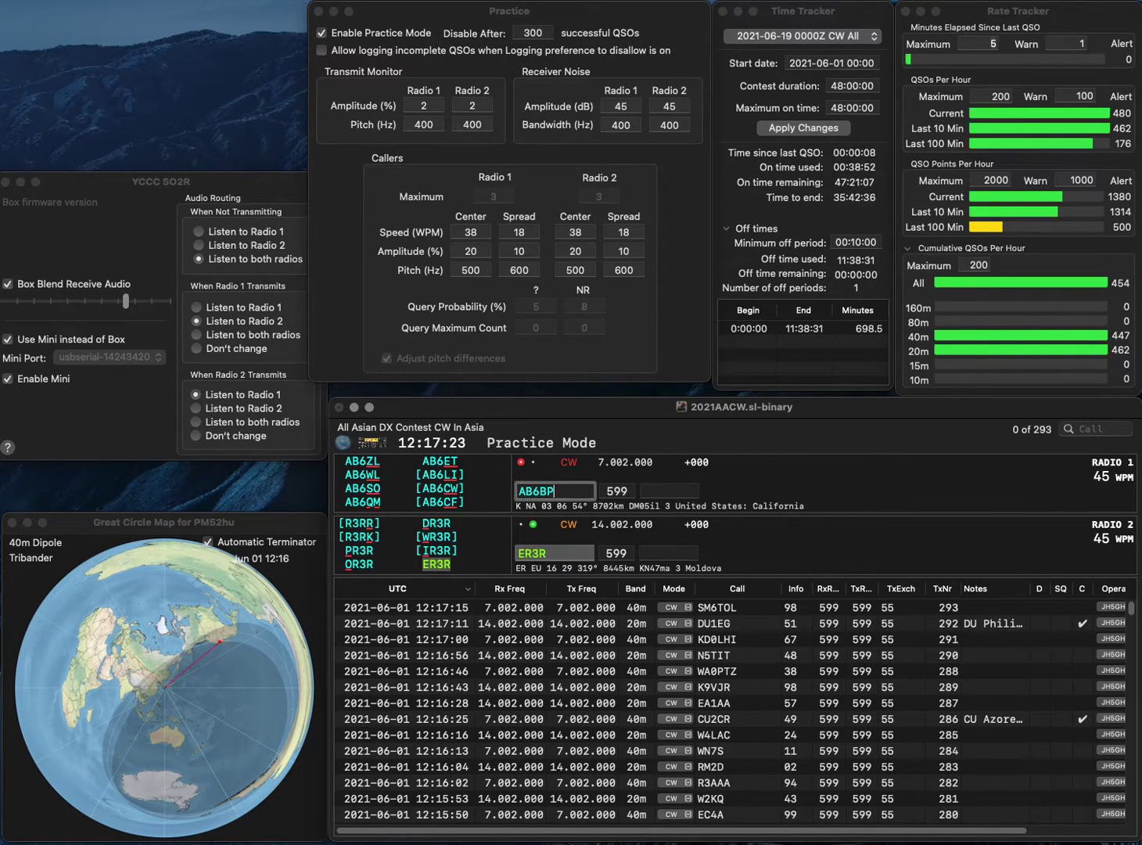
key("Left")
key("Left")
key("BackSpace")
key("BackSpace")
type("65")
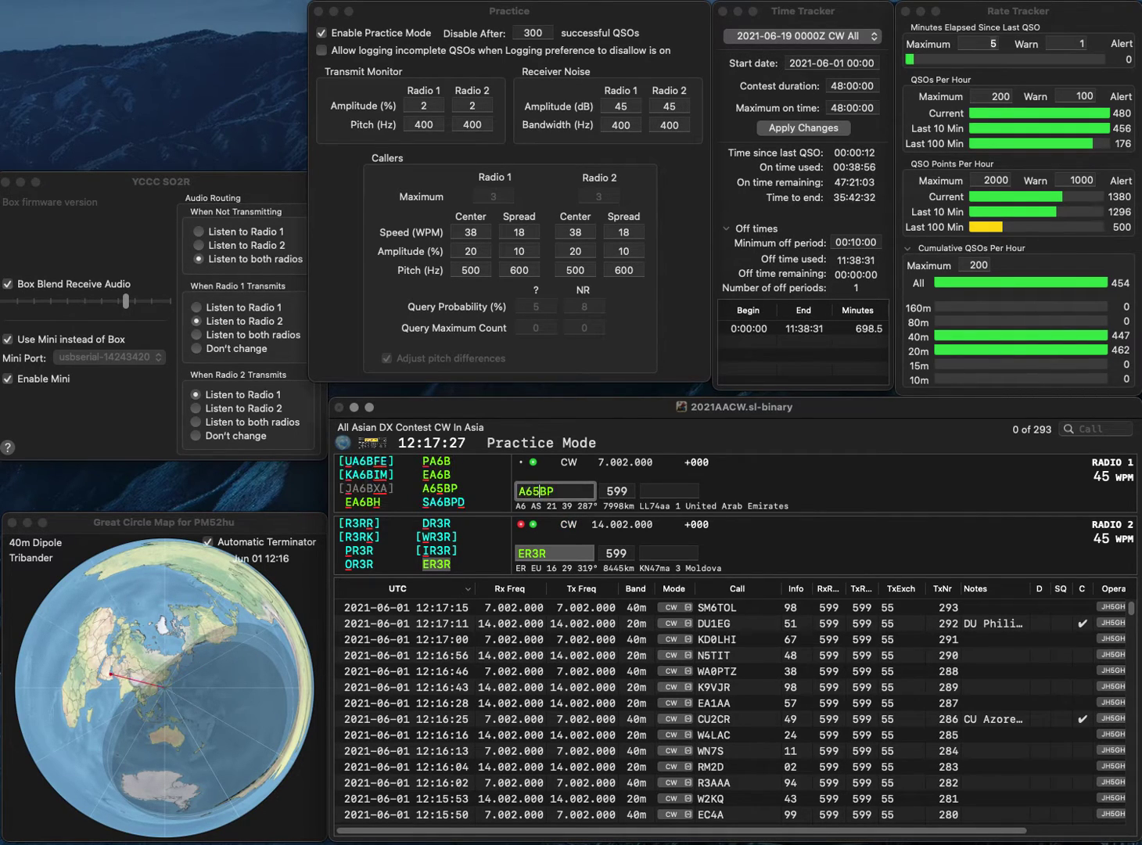
key("Return")
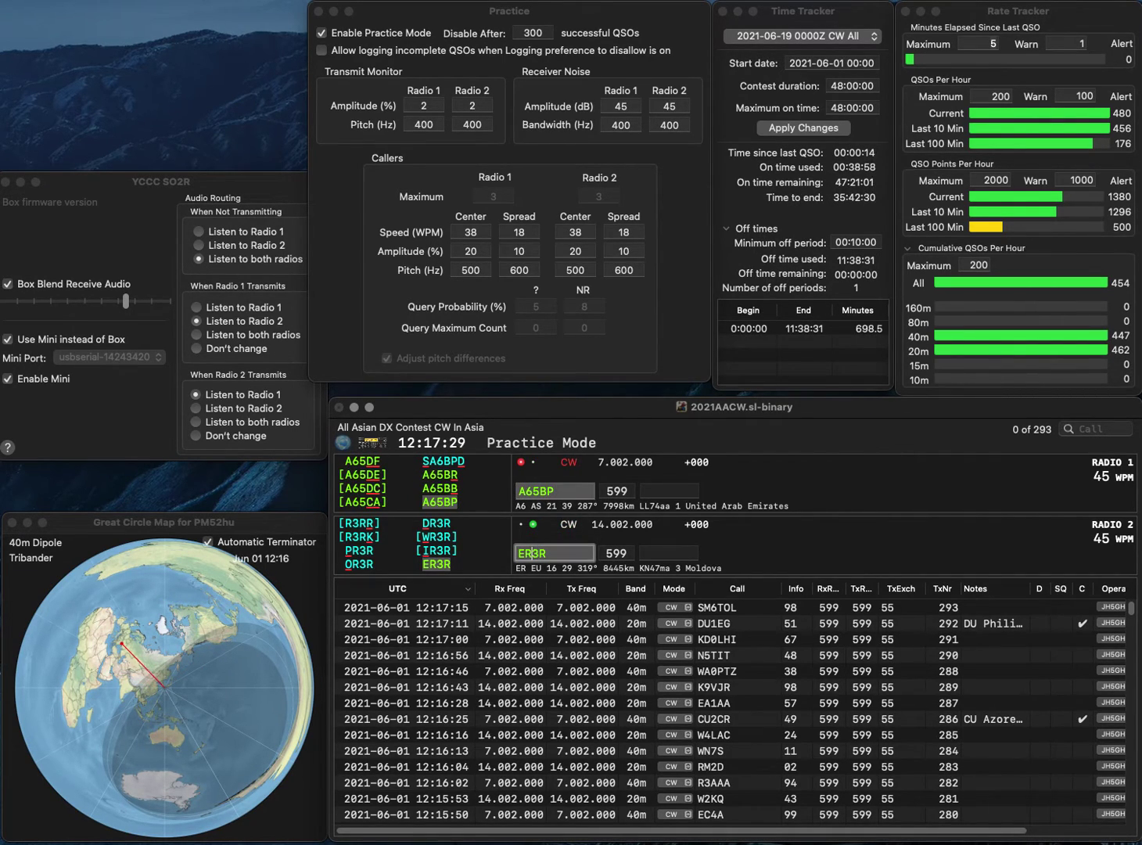
- Correct the Radio 2 callsign to EF3R and answer the caller again
key("Left")
key("Left")
key("BackSpace")
type("F")
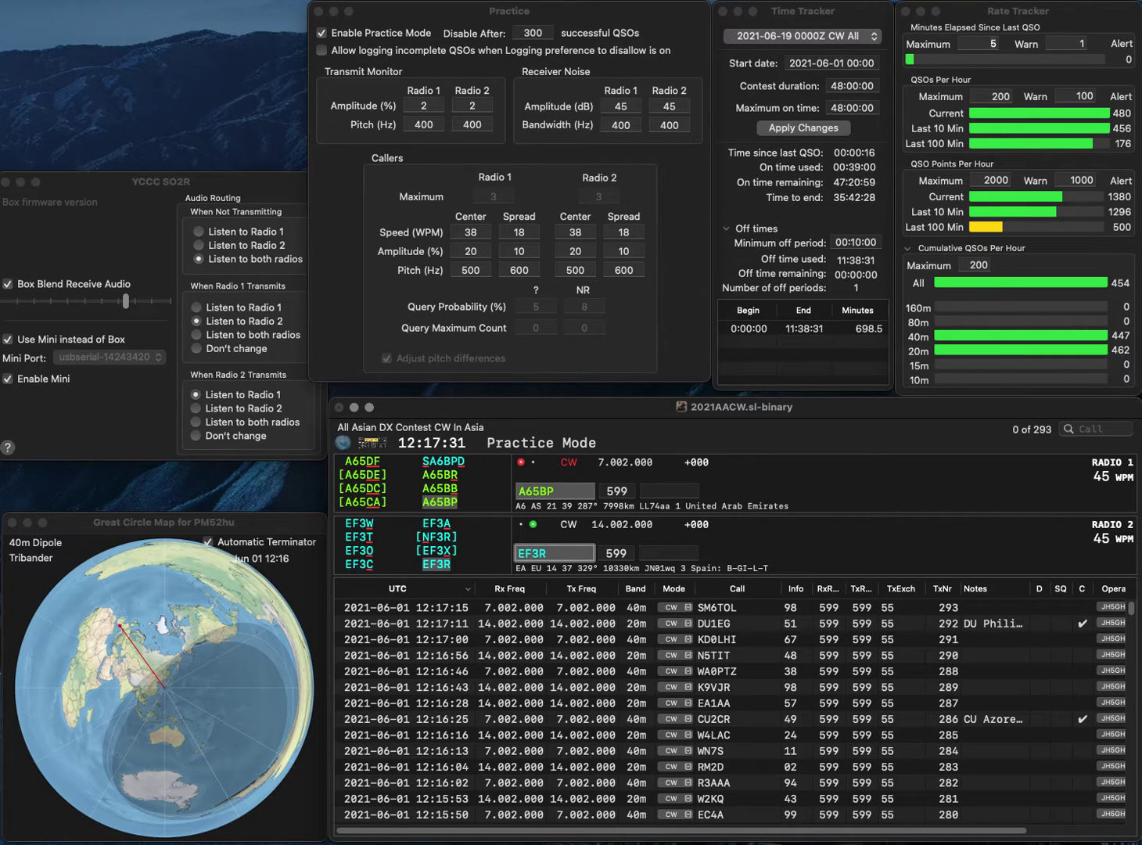
key("Return")
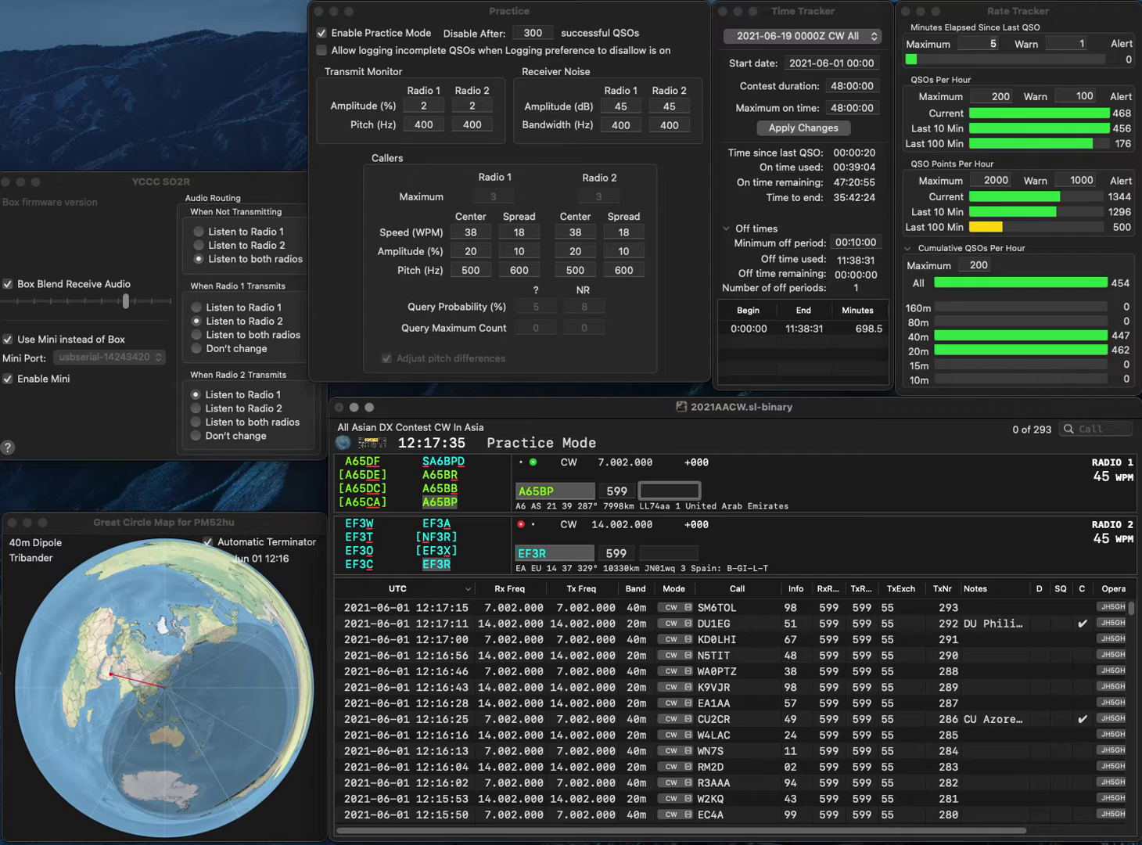
- Log A65BP on Radio 1 with received exchange 62 and EF3R on Radio 2 with received exchange 41
type("62")
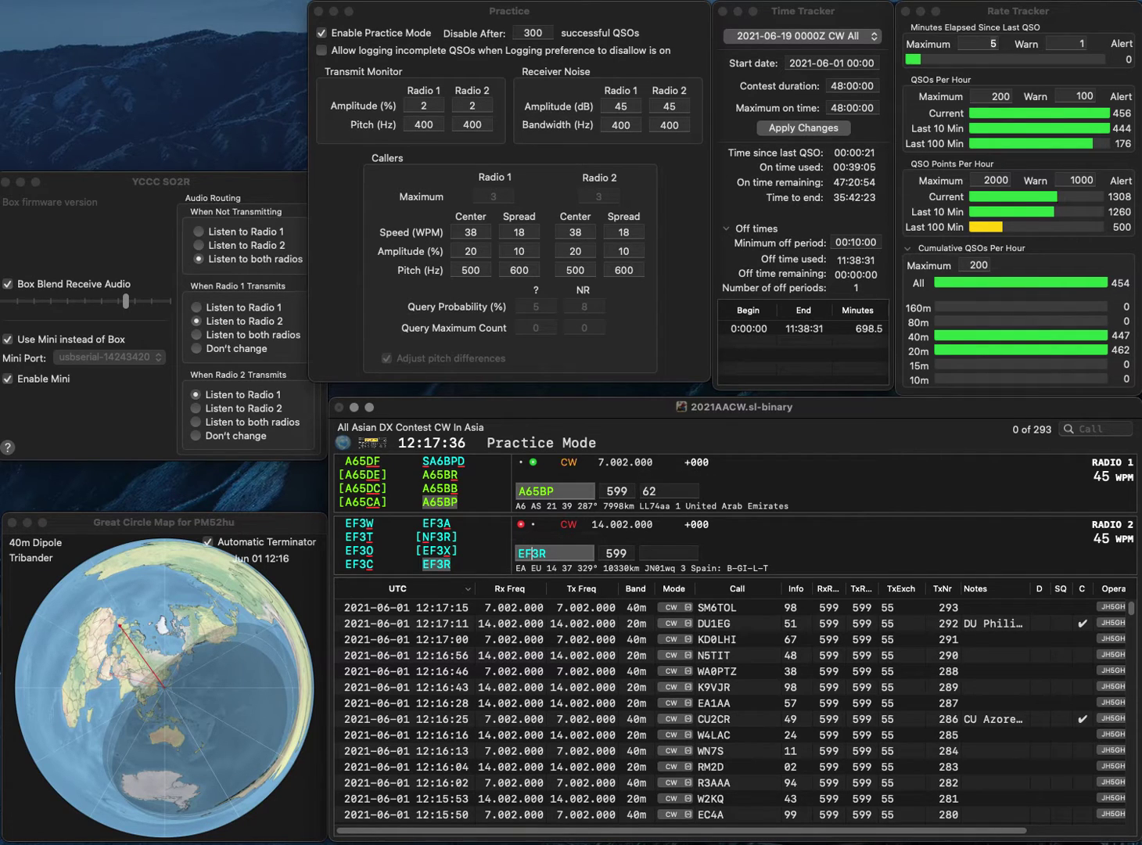
key("Return")
key("space")
type("41")
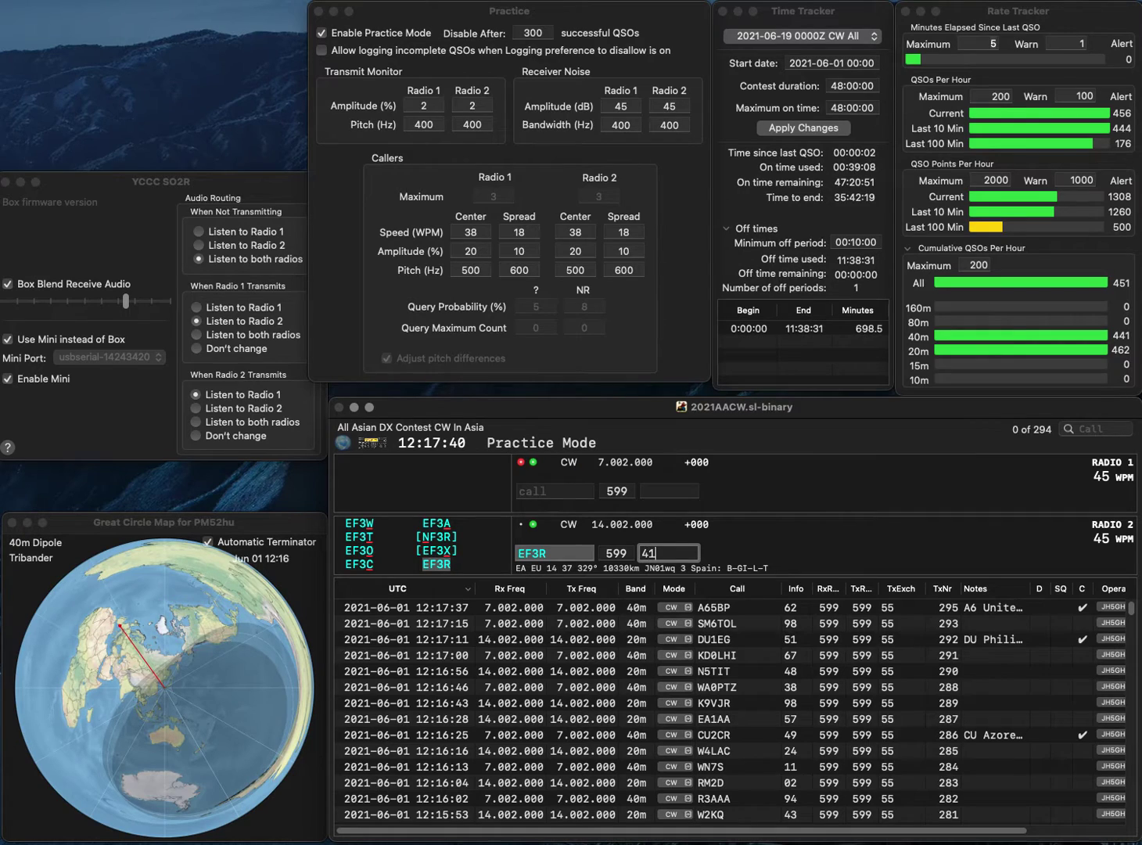
key("Return")
- Enter TC3N on Radio 1 and VK3TWO on Radio 2, answering each caller
type("TC3N")
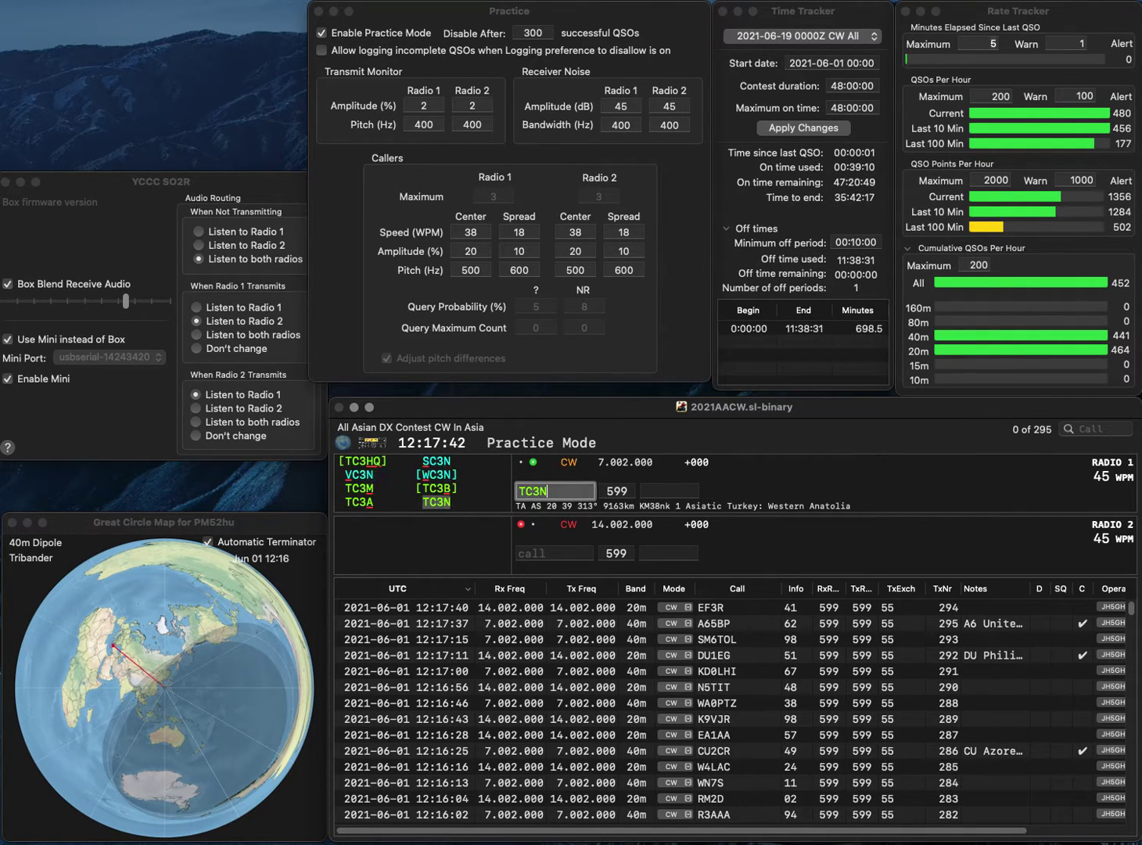
key("Return")
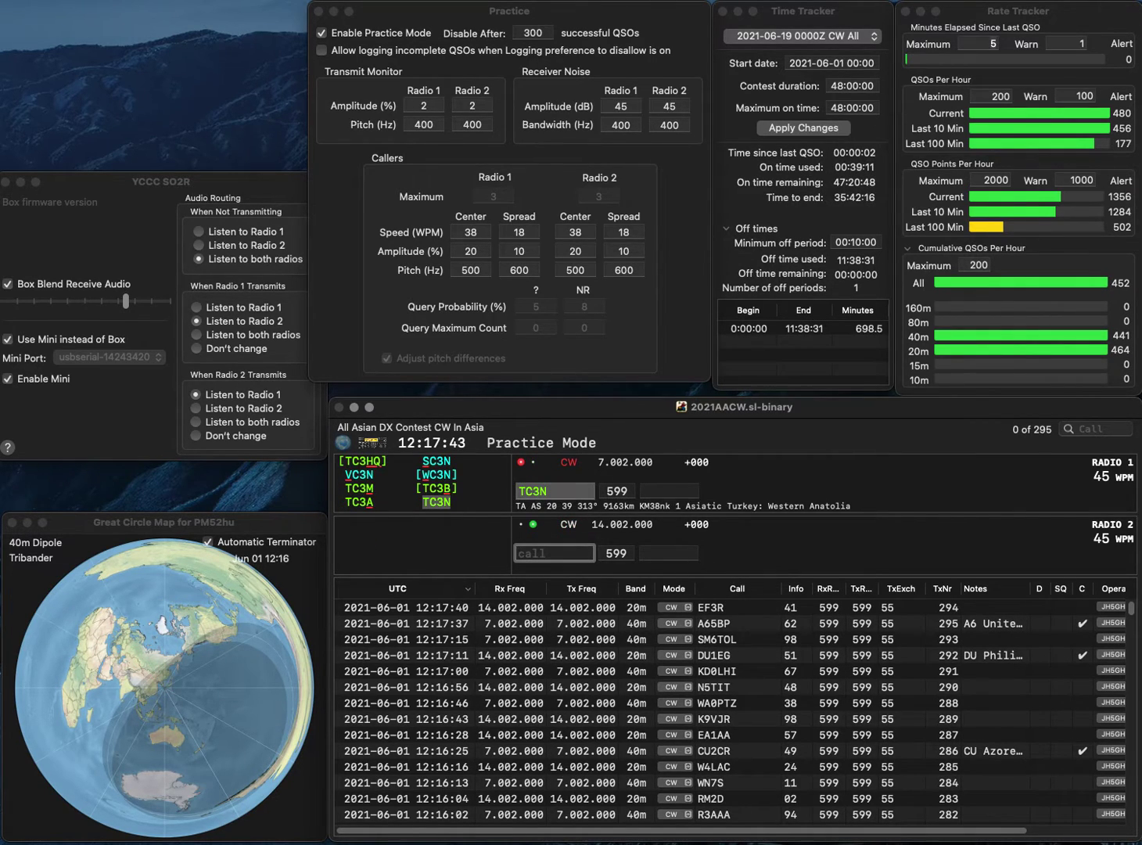
type("K3TWO")
key("Home")
type("V")
key("Return")
- Log TC3N on Radio 1 with received exchange 61
type("61")
key("Return")
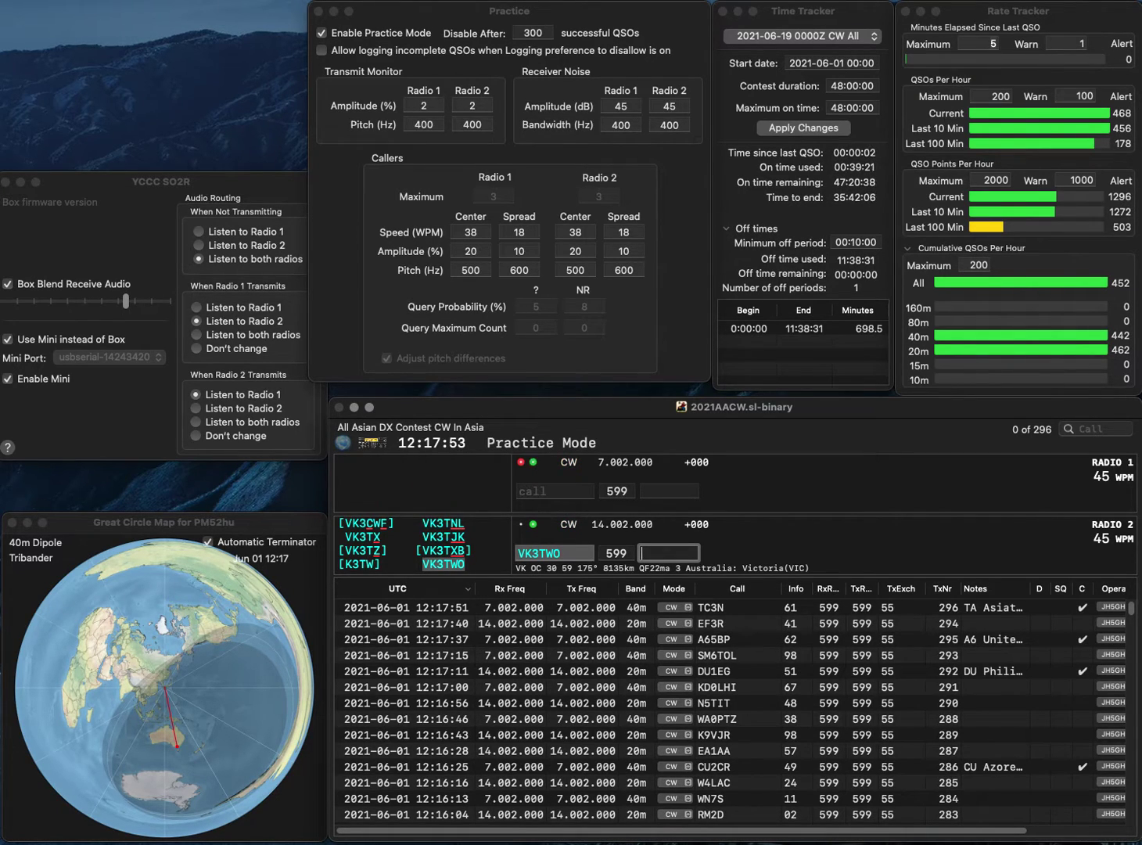
- Log VK3TWO on Radio 2 with received exchange 04 and answer DL2F on Radio 1
type("4")
key("Return")
type("DL2F")
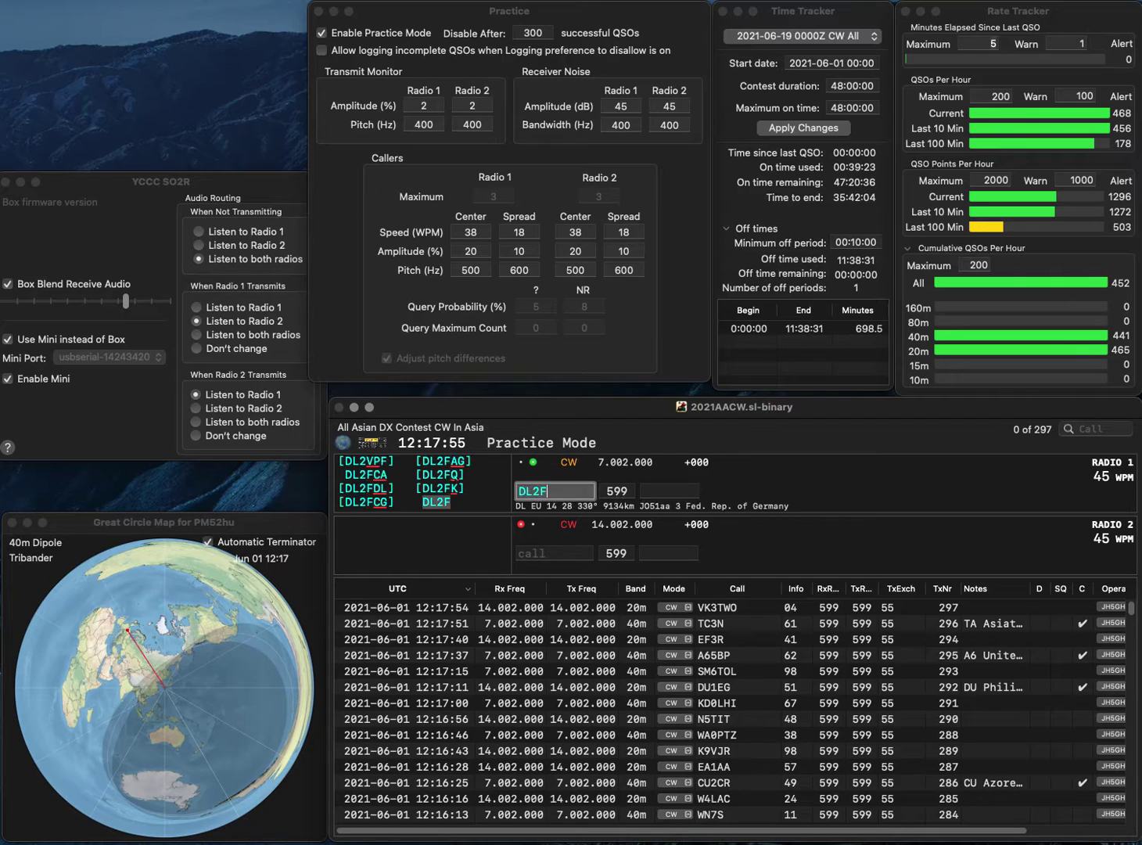
key("Return")
type("N4XFF")
key("Return")
type("37")
key("Return")
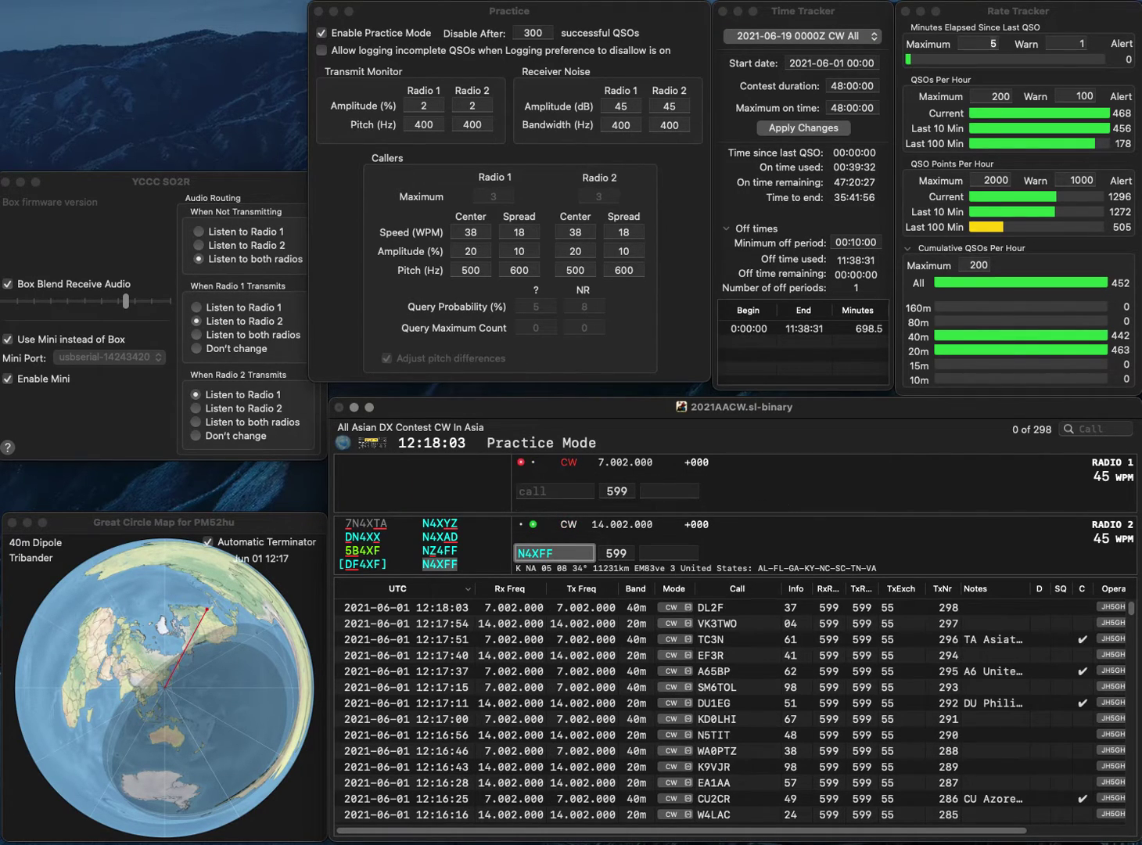
key("space")
type("67")
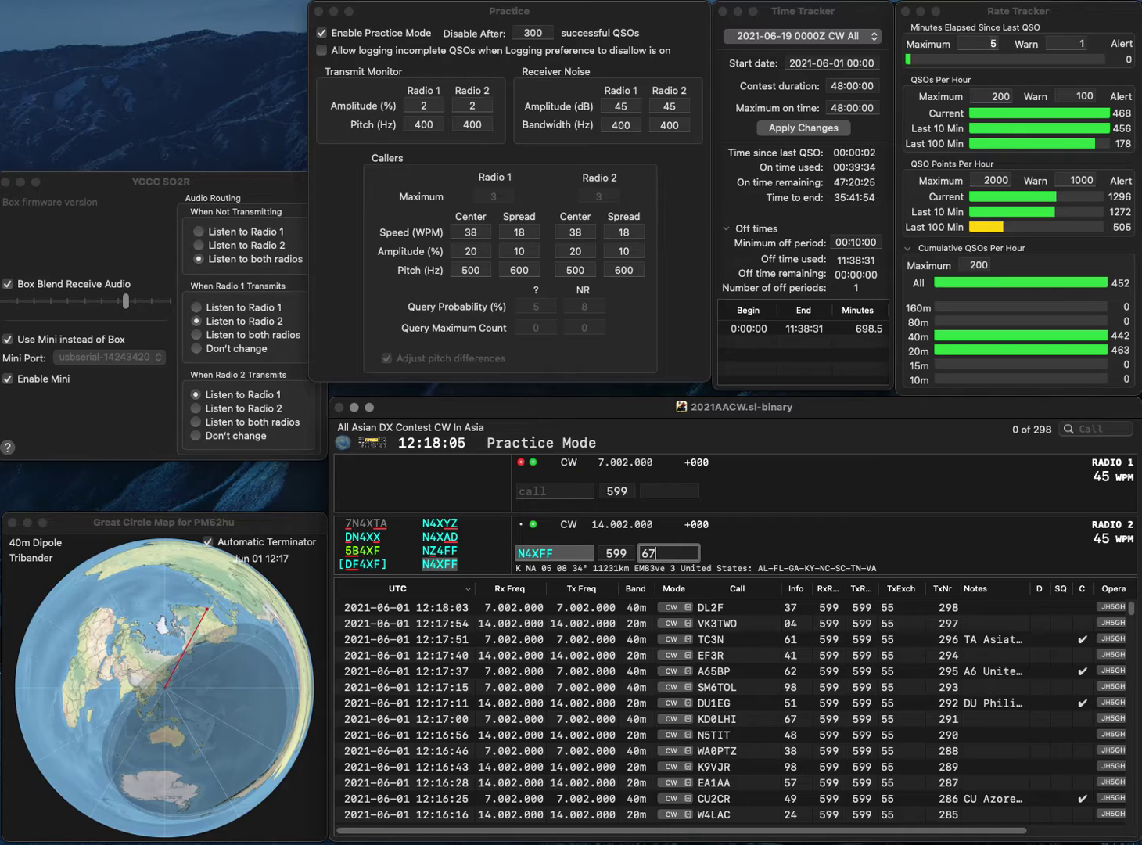
key("Return")
- Enter the Radio 1 callsign, correct its prefix so it reads IW2MXY, and answer the caller
type("1MXY")
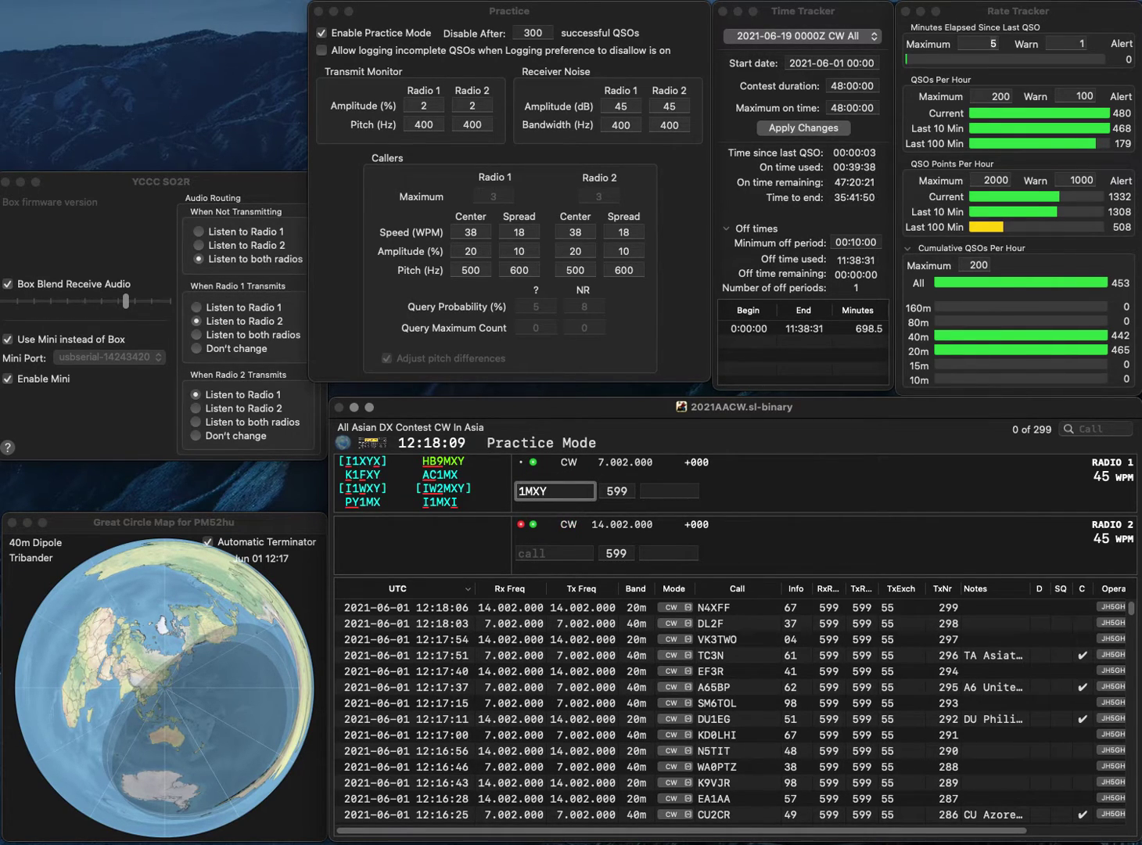
type("W")
key("Right")
key("BackSpace")
key("BackSpace")
type("IW2")
key("Return")
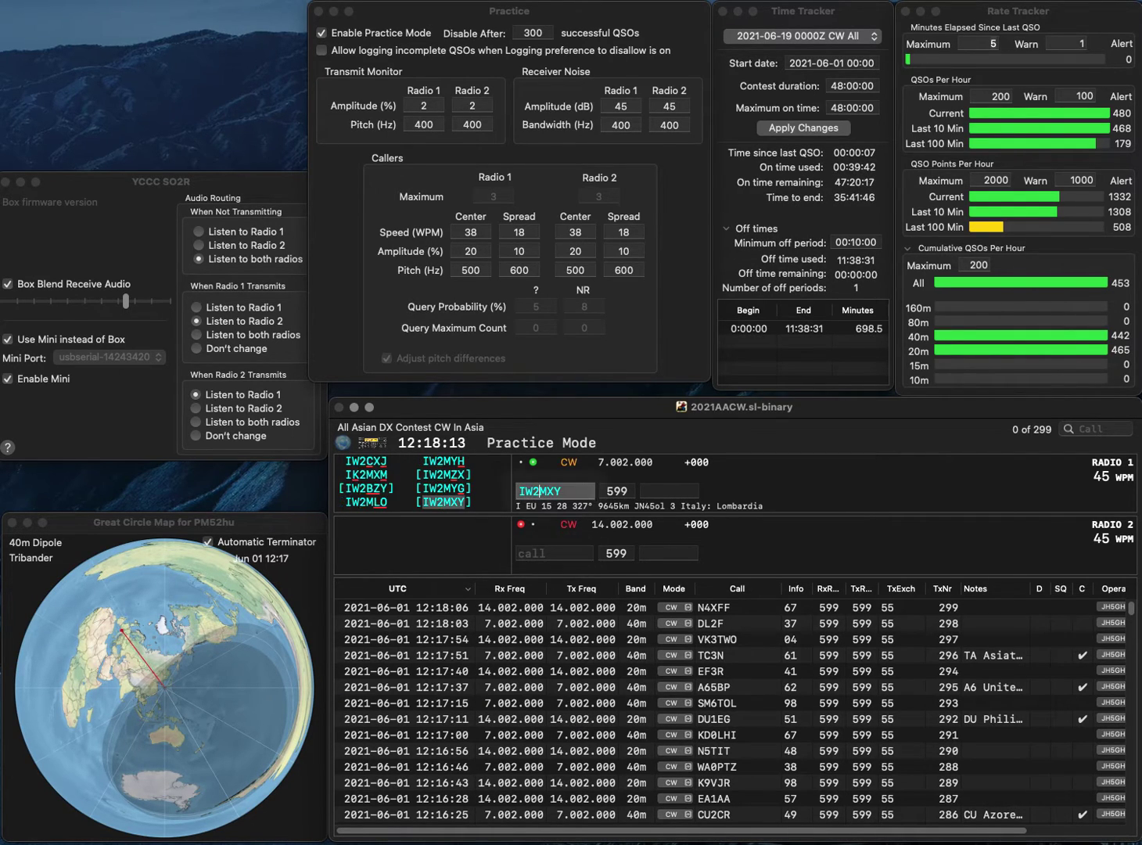
- Enter SV1GRB on Radio 2 and answer the caller
type("S")
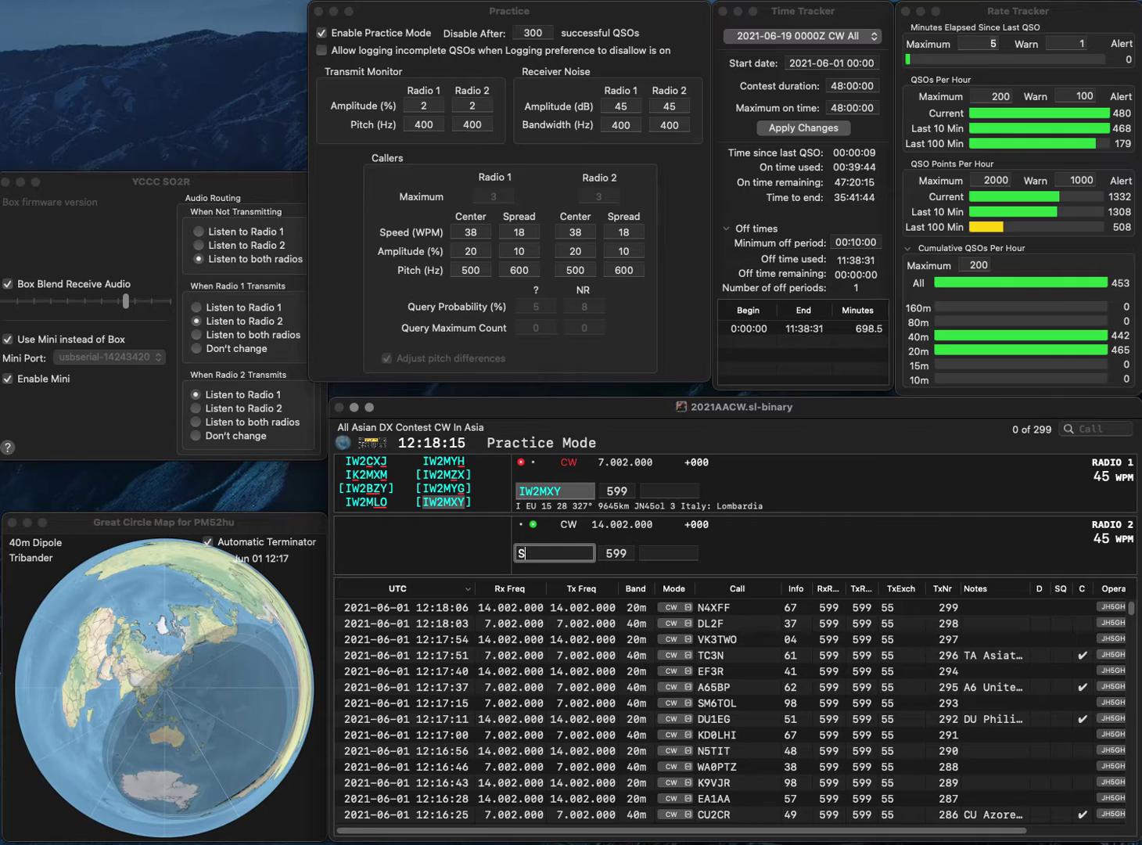
type("V1GRB")
key("Return")
type("46")
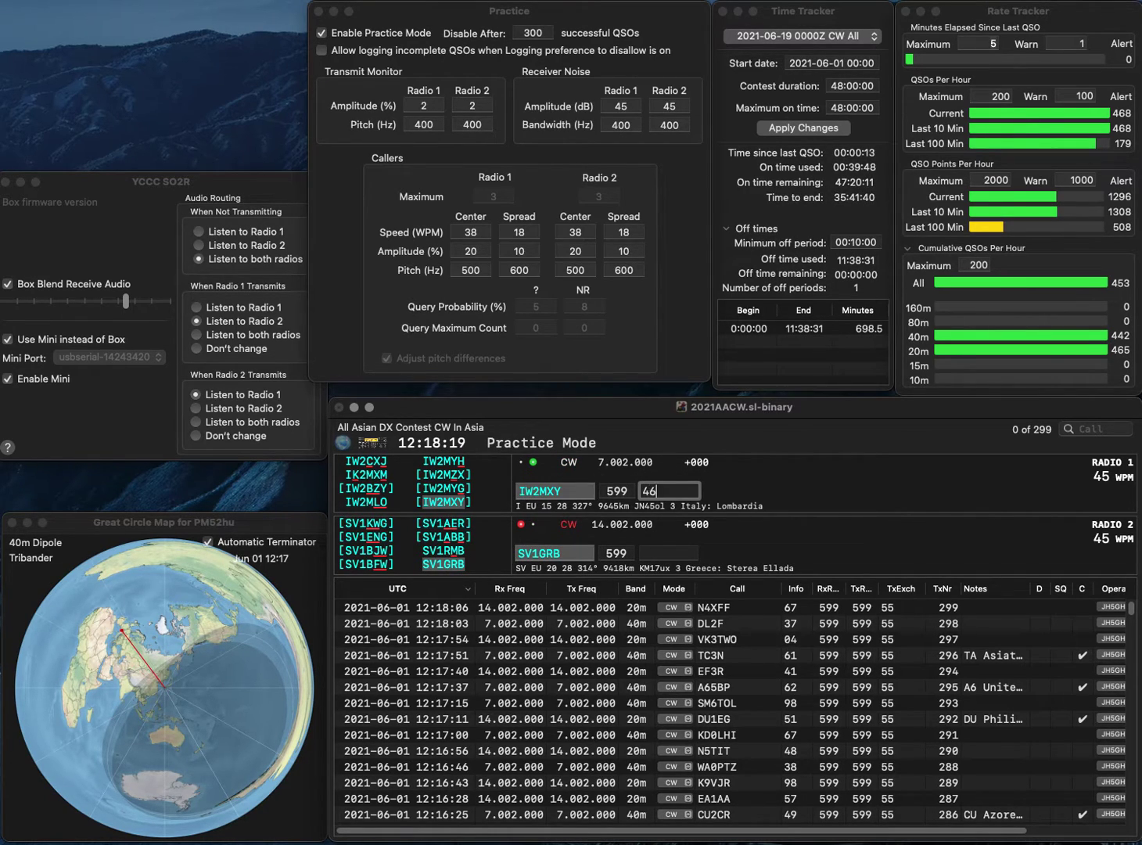
key("Return")
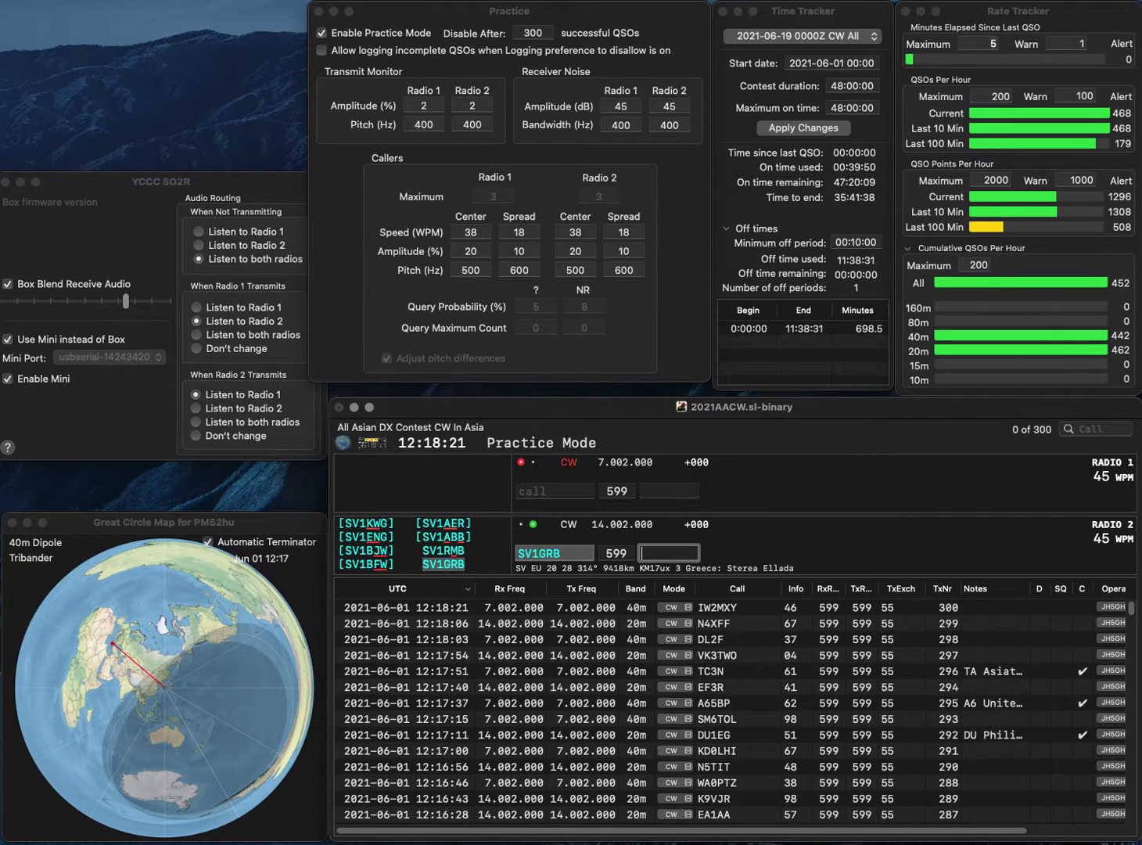
type("98")
key("Return")
- Enter SP2QOT on Radio 1 and answer the caller
type("SP2QOT")
key("Return")
- Enter the partial callsign ADOS on Radio 2, correcting mistyped letters, and answer the caller
type("WA")
key("Left")
key("Left")
key("Left")
key("BackSpace")
key("Right")
type("D")
key("Return")
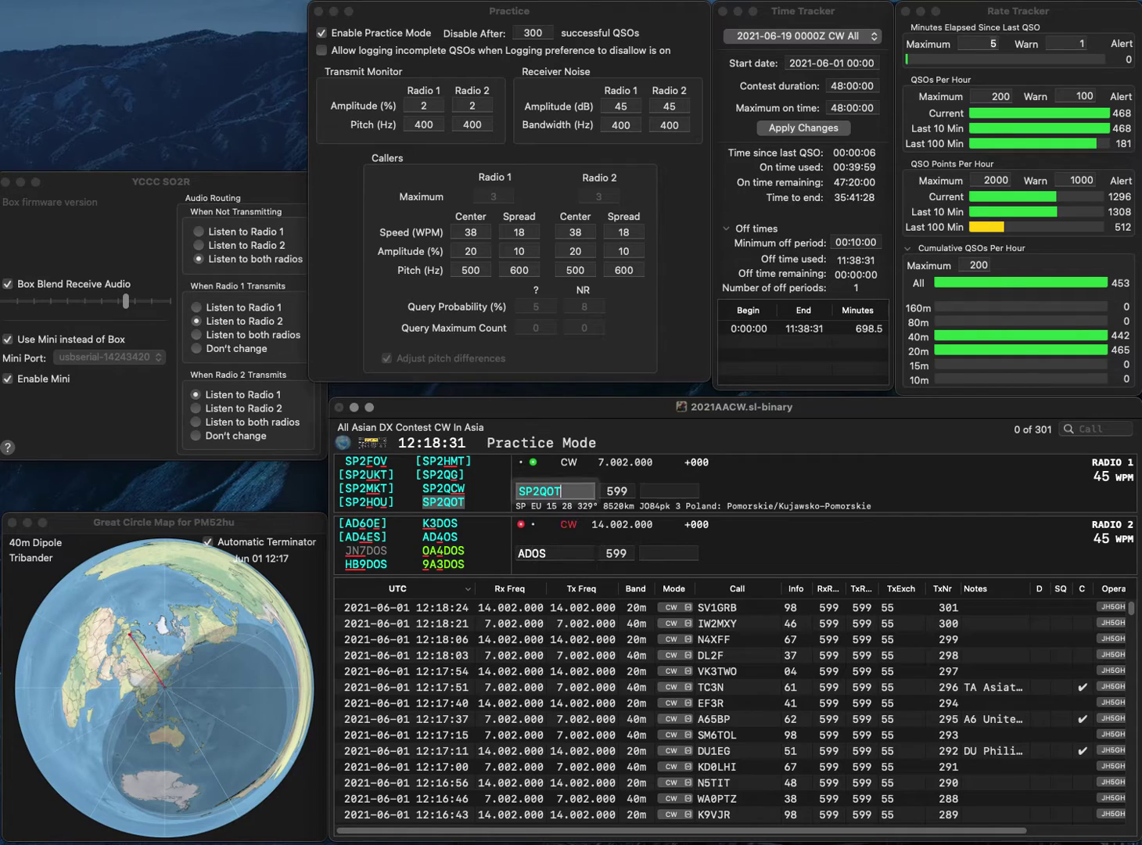
- Log SP2QOT on Radio 1 with received exchange 33
key("space")
type("33")
key("Return")
type("4")
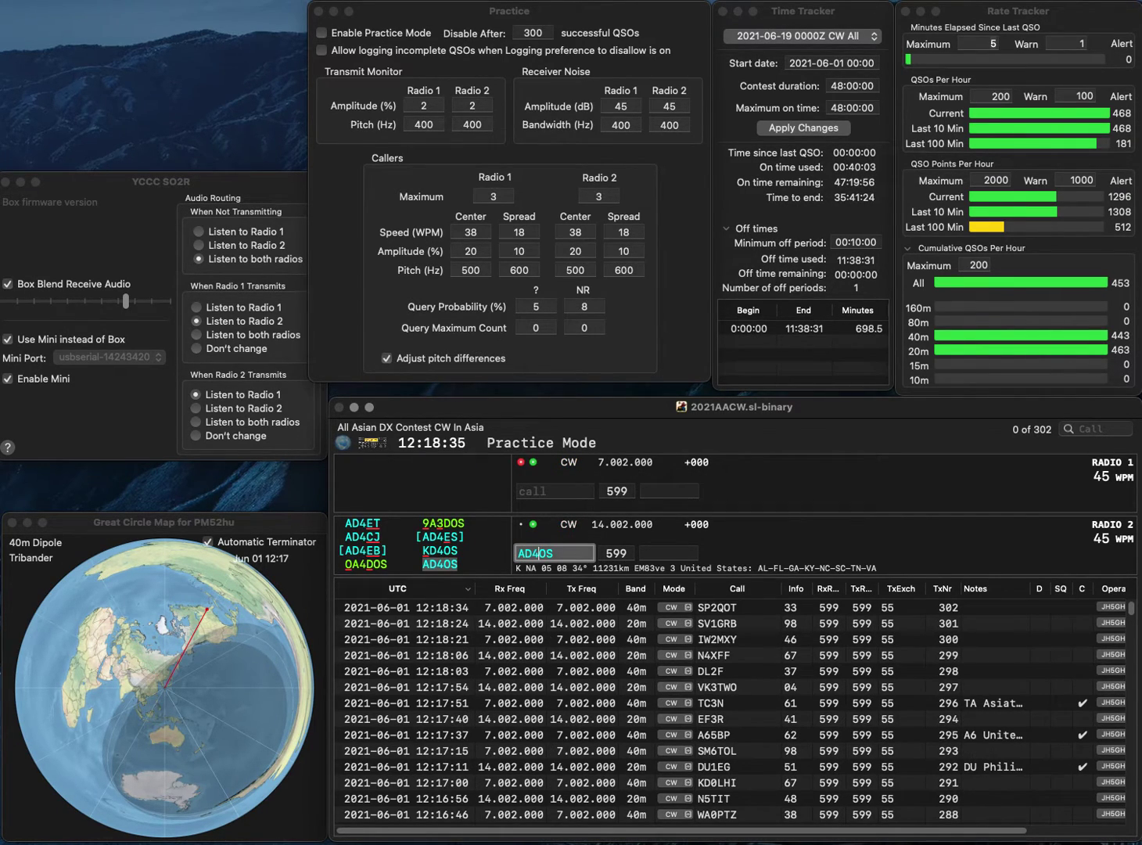
key("super+Tab")
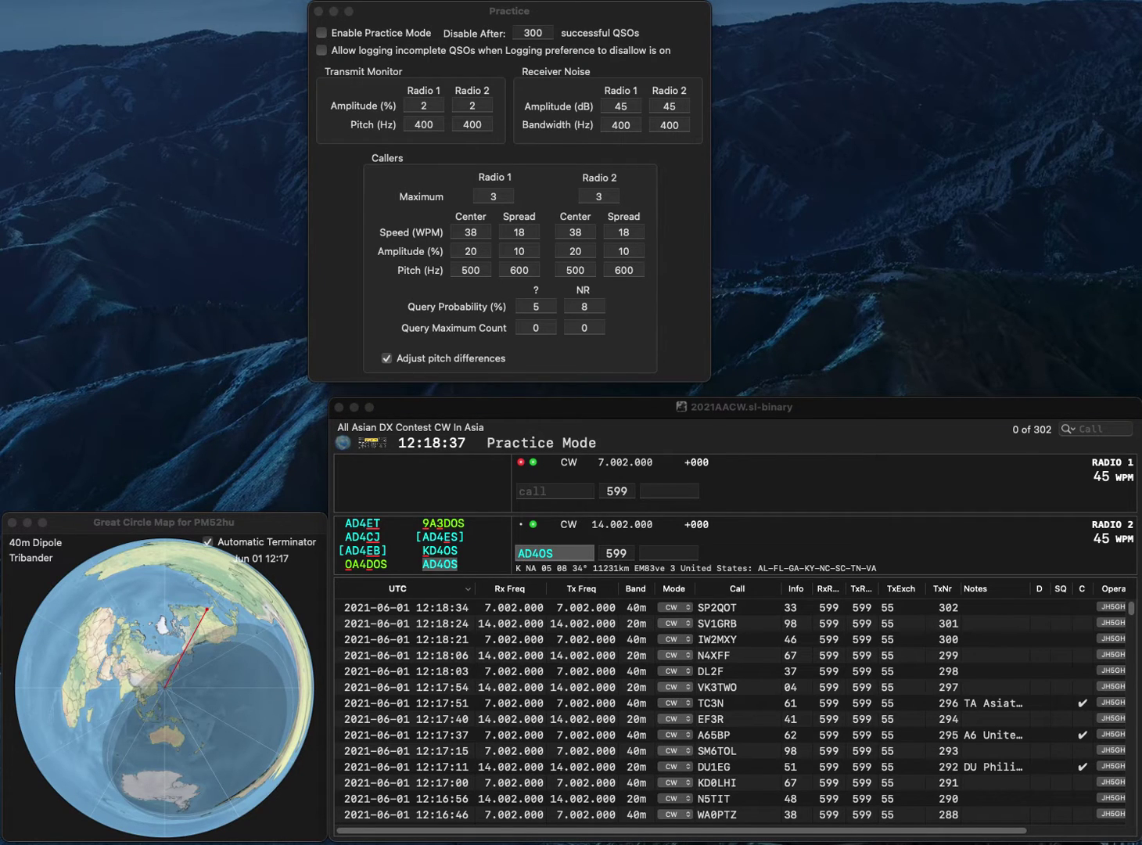